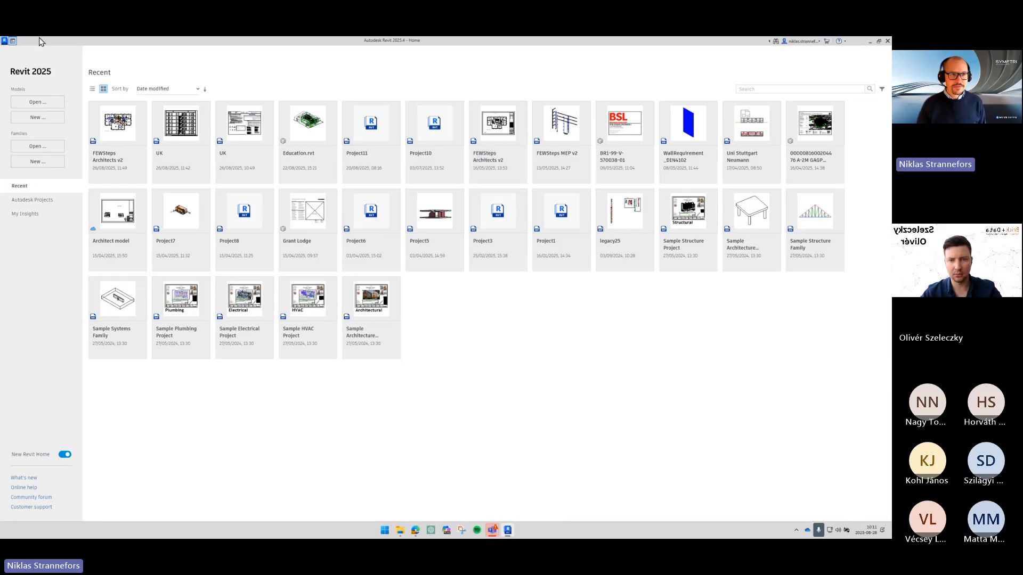
{"action": "left_click", "coordinate": [54, 128]}
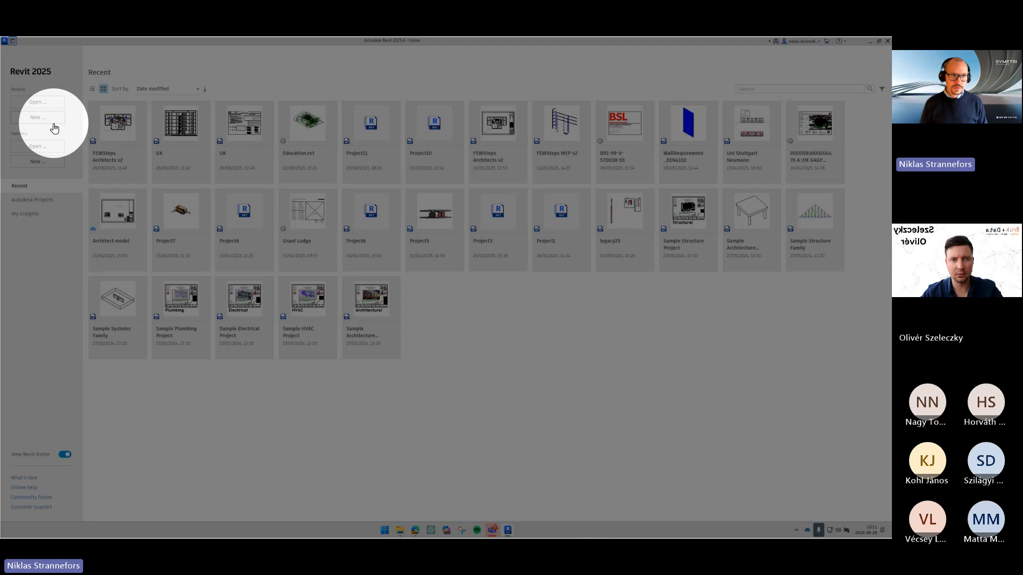
{"action": "left_click", "coordinate": [13, 42]}
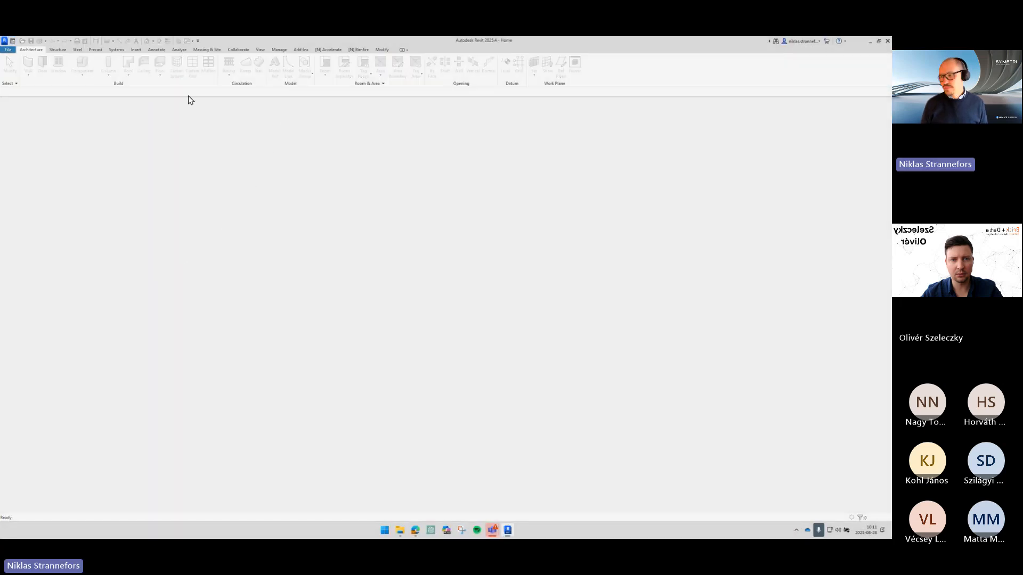
{"action": "left_click", "coordinate": [13, 42]}
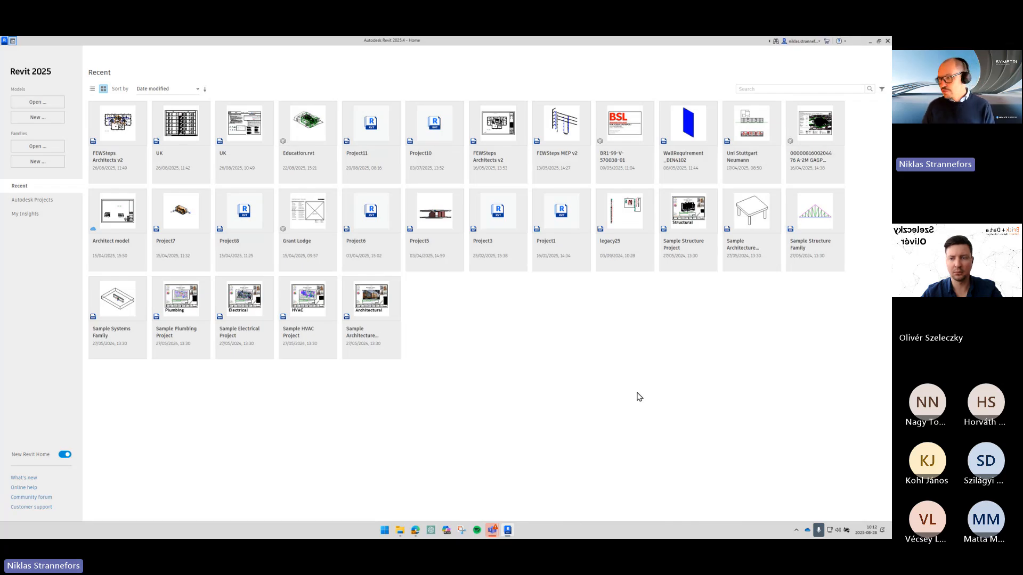
- Start a new project, switching from the Naviate dialog to the standard Revit new-project dialog
{"action": "left_click", "coordinate": [33, 118]}
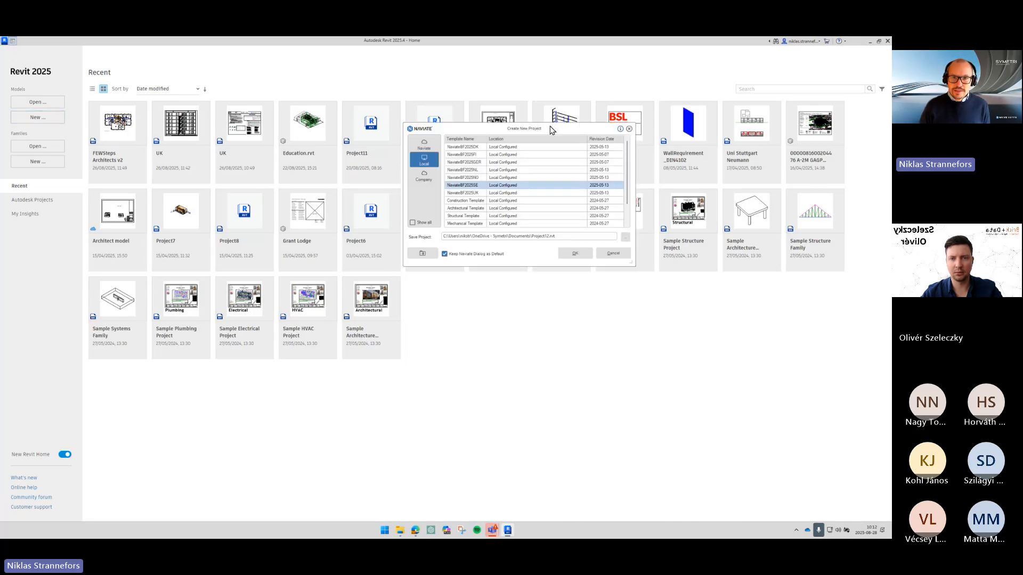
{"action": "left_click_drag", "start_coordinate": [555, 134], "coordinate": [426, 194]}
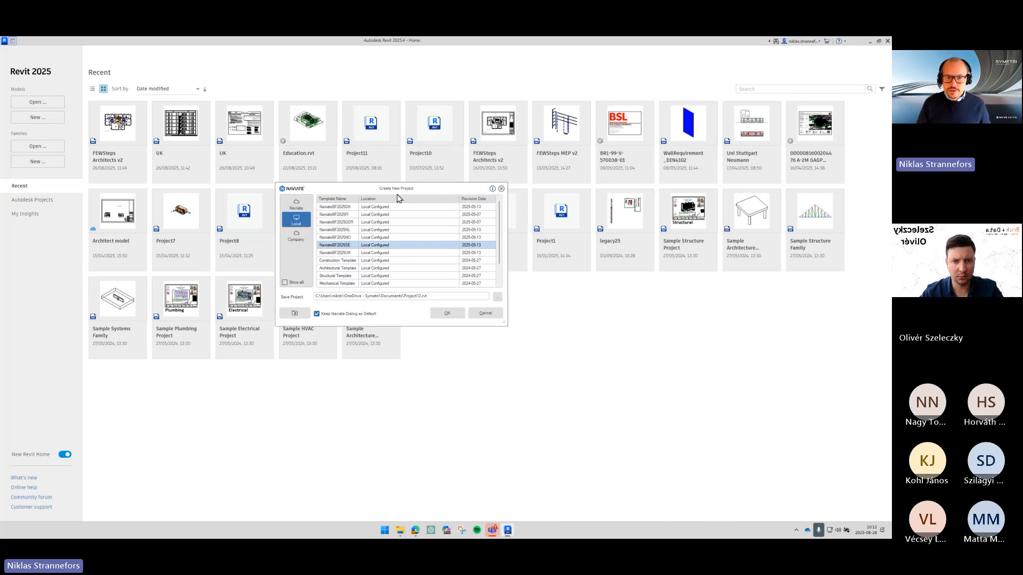
{"action": "left_click", "coordinate": [299, 313]}
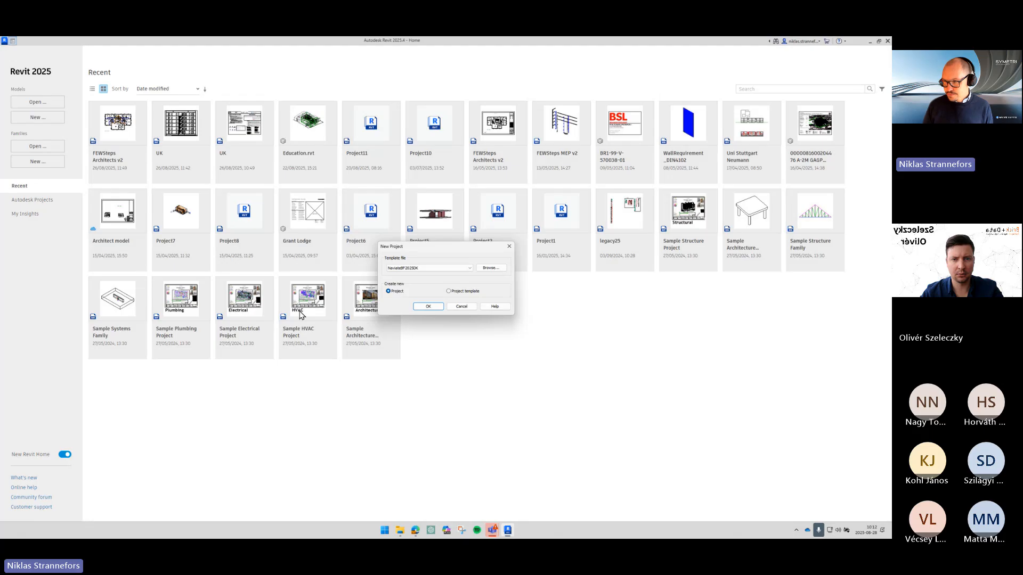
- Create a new project from the NaviateBF2024SE.rte template located on the Desktop
{"action": "left_click", "coordinate": [495, 271]}
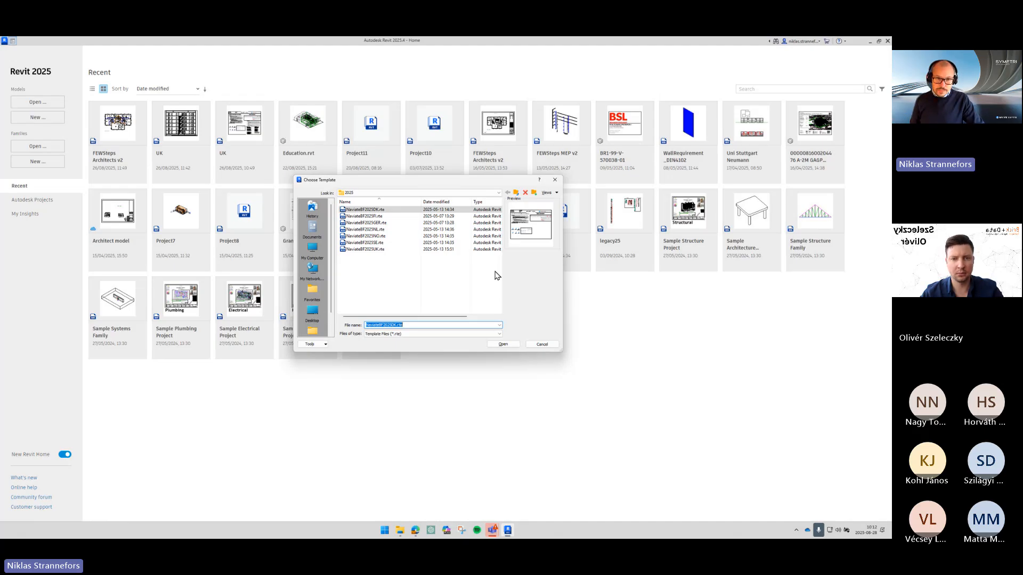
{"action": "left_click", "coordinate": [312, 313]}
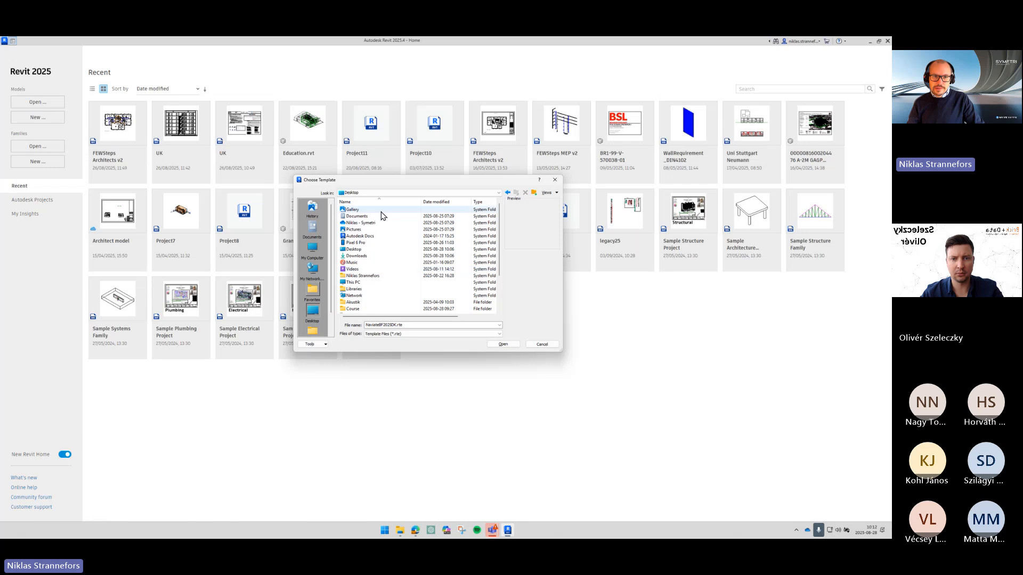
{"action": "scroll", "coordinate": [381, 223], "scroll_direction": "down", "scroll_amount": 3}
{"action": "left_click", "coordinate": [388, 309]}
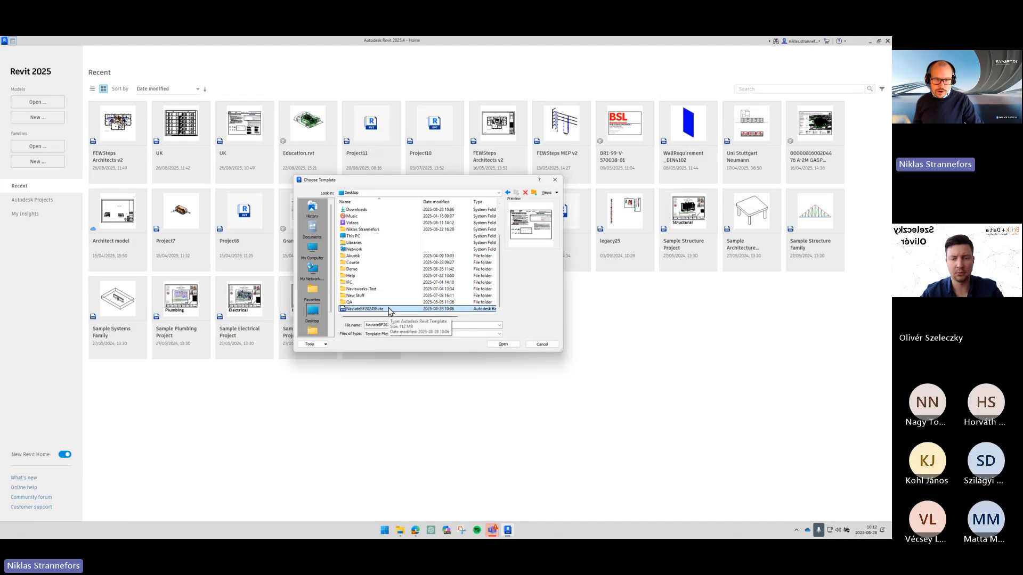
{"action": "left_click", "coordinate": [518, 345]}
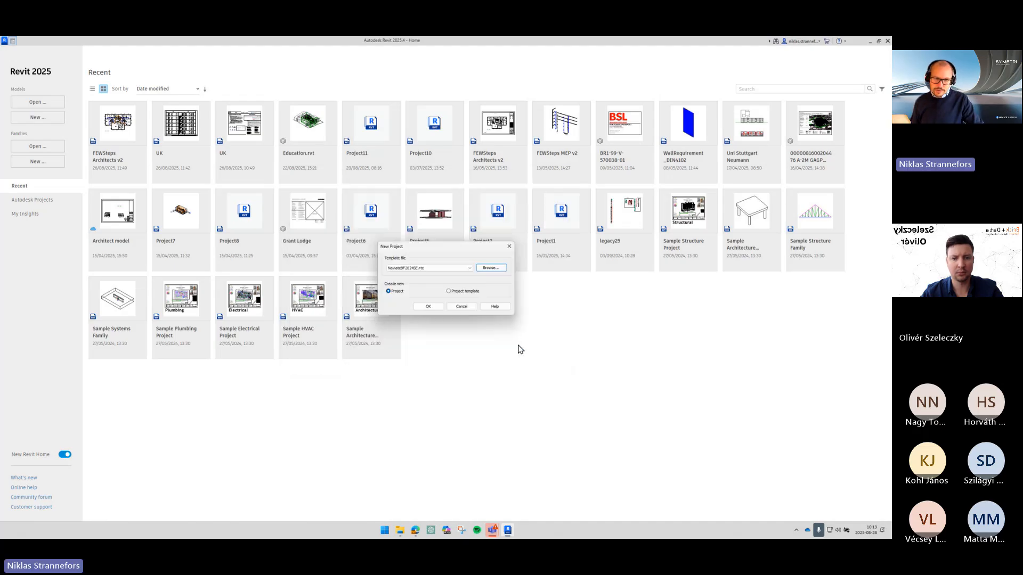
{"action": "left_click", "coordinate": [428, 307]}
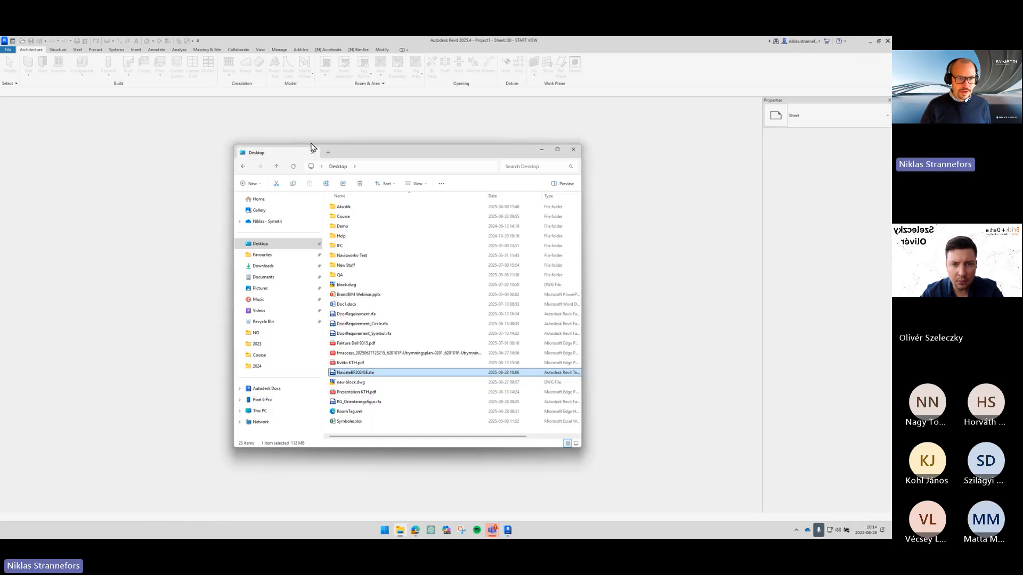
- In File Explorer, create a Linked Files folder inside Desktop\Course and move the two Revit files into it
{"action": "left_click_drag", "start_coordinate": [312, 146], "coordinate": [303, 106]}
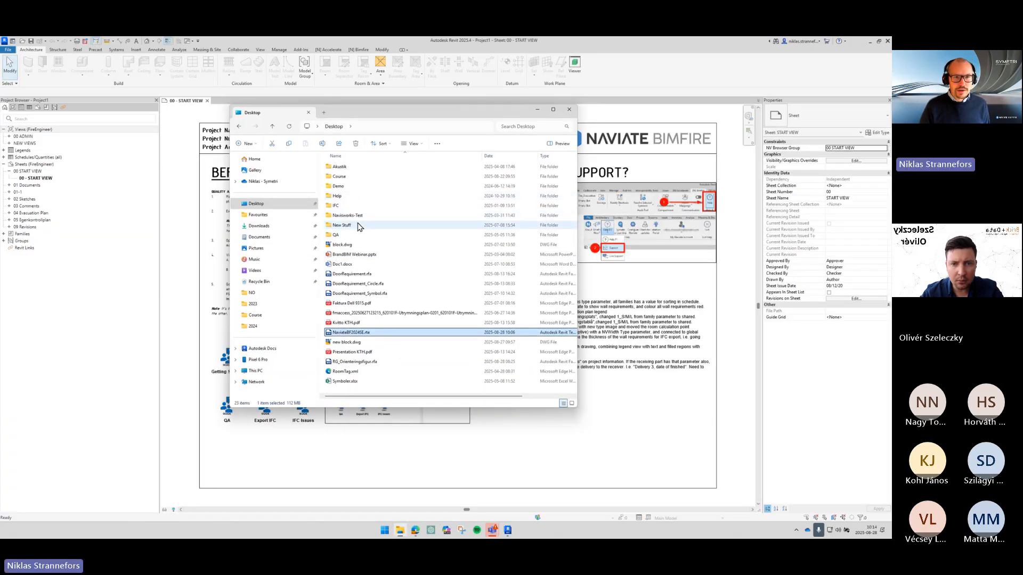
{"action": "double_click", "coordinate": [373, 177]}
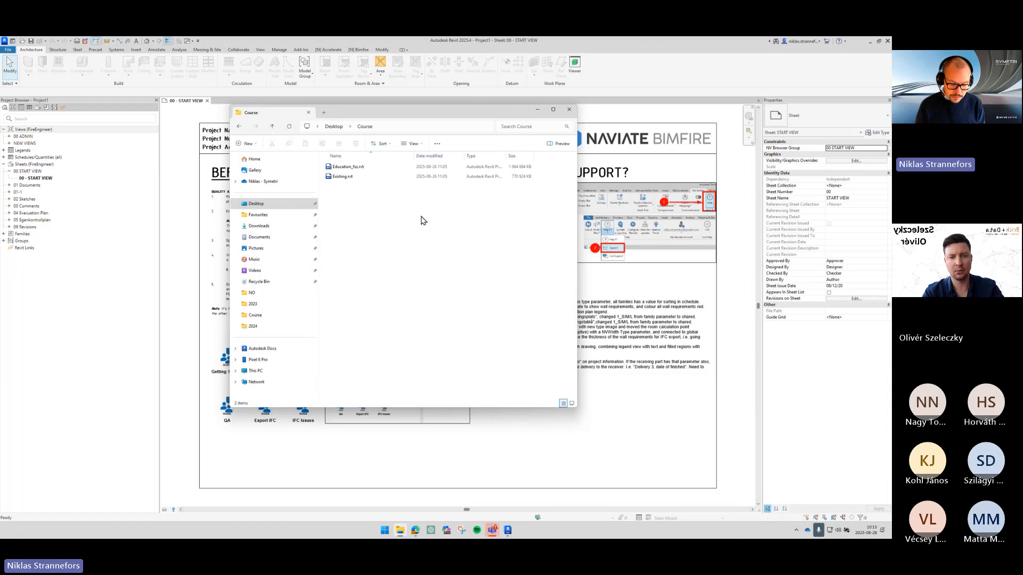
{"action": "key", "text": "ctrl+shift+n"}
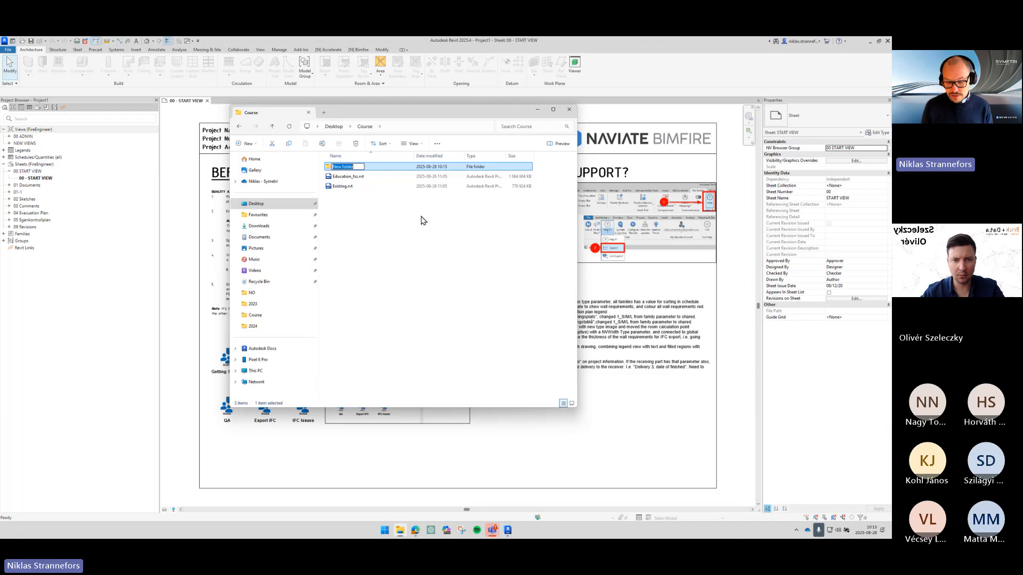
{"action": "type", "text": "Linked"}
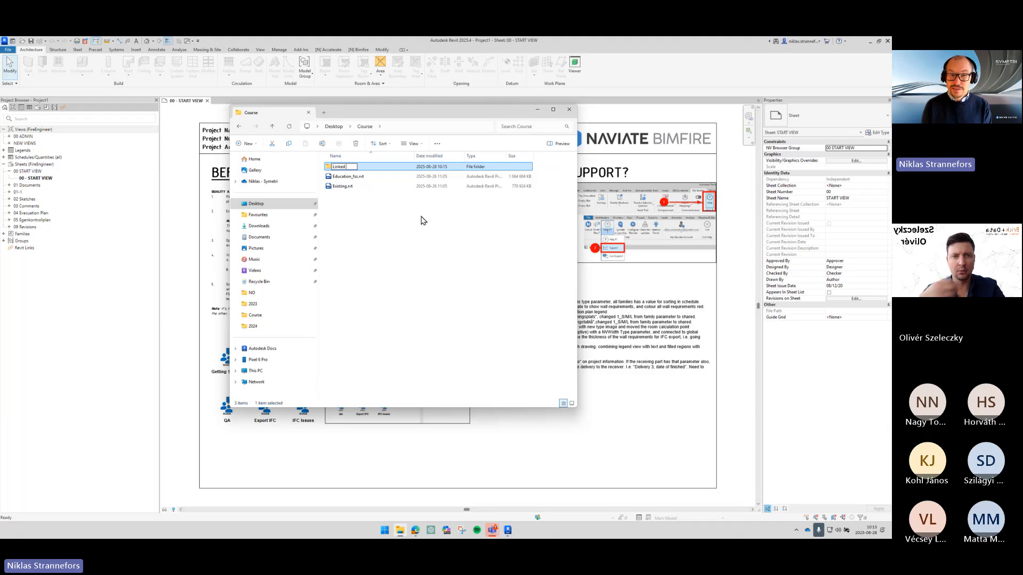
{"action": "type", "text": " Files"}
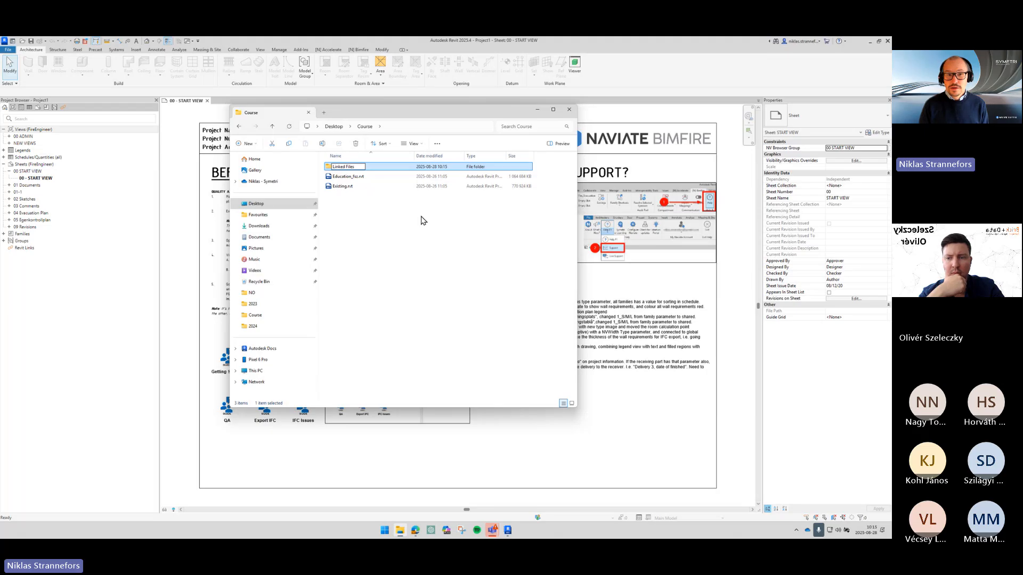
{"action": "key", "text": "Return"}
{"action": "left_click", "coordinate": [404, 202]}
{"action": "left_click_drag", "start_coordinate": [393, 214], "coordinate": [375, 168]}
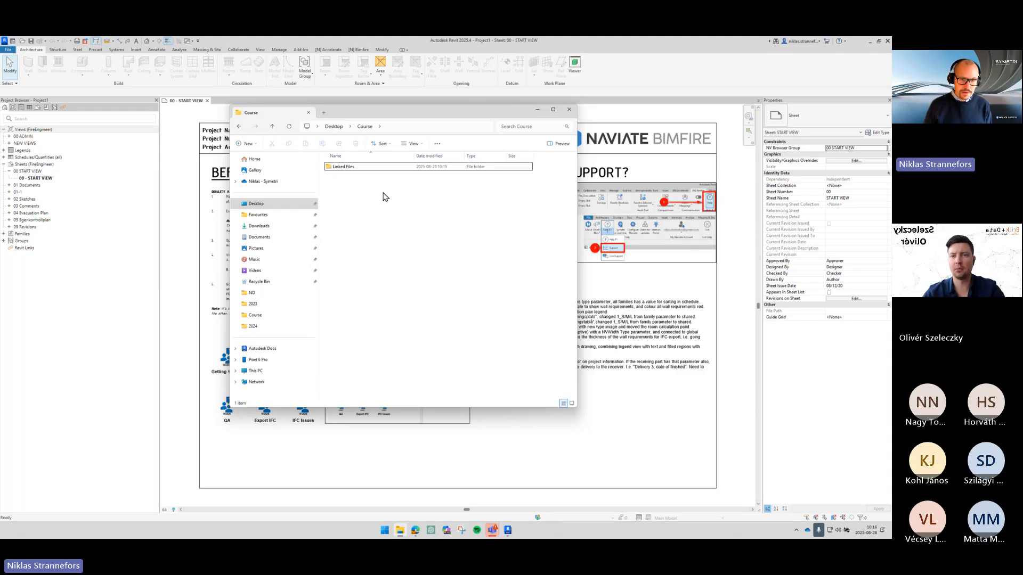
{"action": "left_click", "coordinate": [422, 47]}
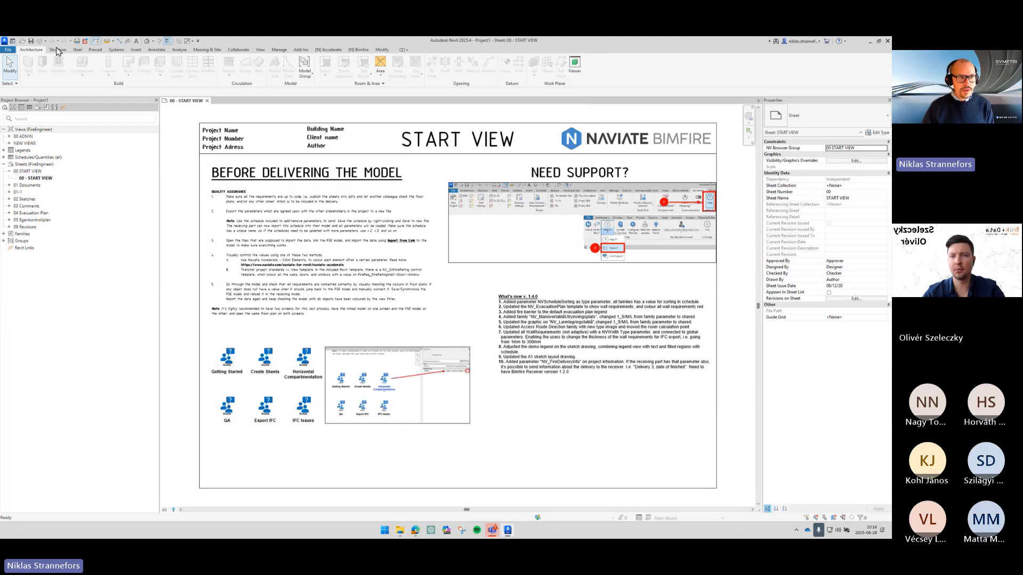
{"action": "left_click", "coordinate": [7, 50]}
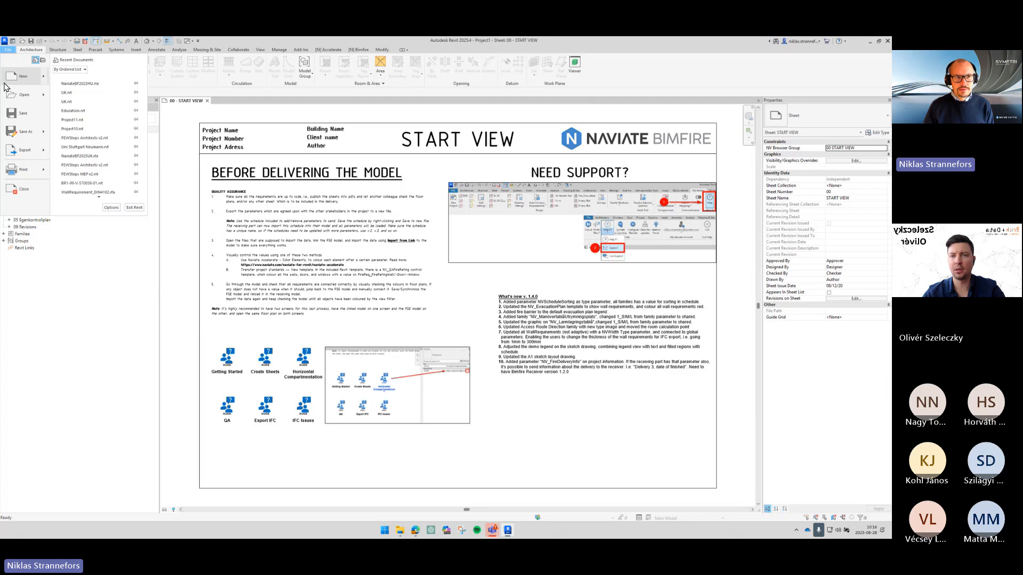
{"action": "mouse_move", "coordinate": [26, 132]}
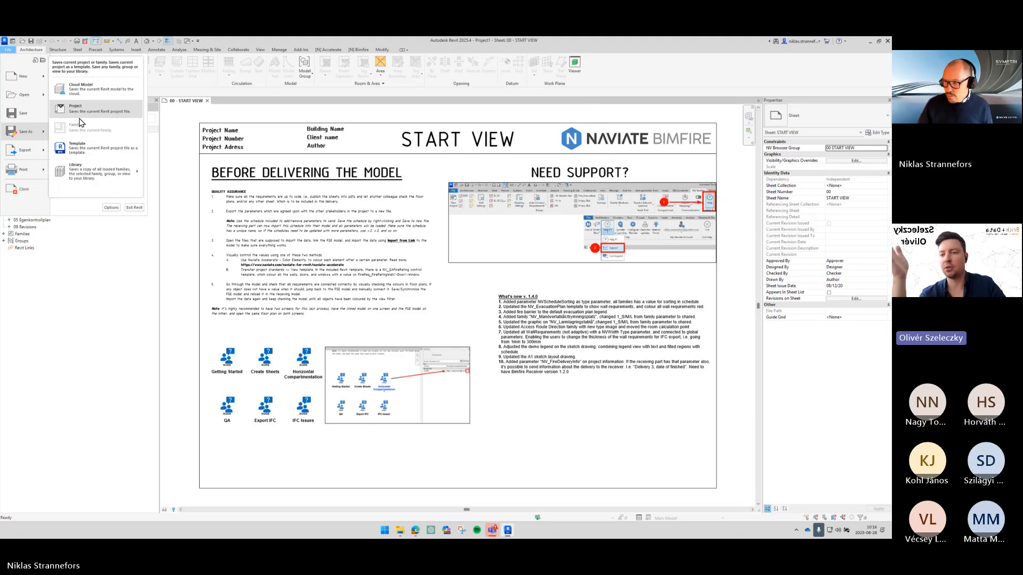
{"action": "left_click", "coordinate": [400, 530]}
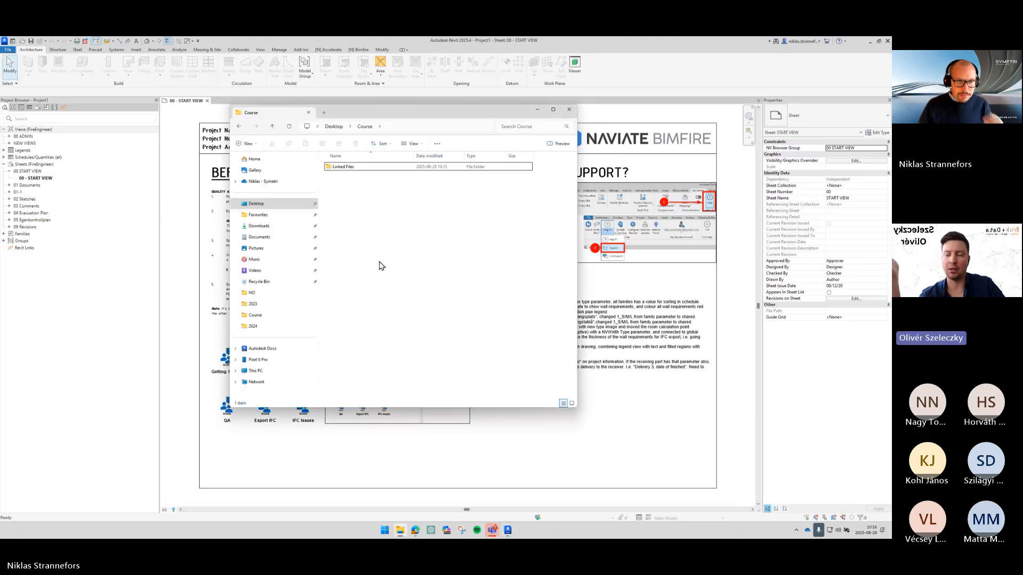
- Browse to the Utbildning\2024\Simple folder and examine its Export, Linked files and Work File subfolders
{"action": "left_click", "coordinate": [277, 214]}
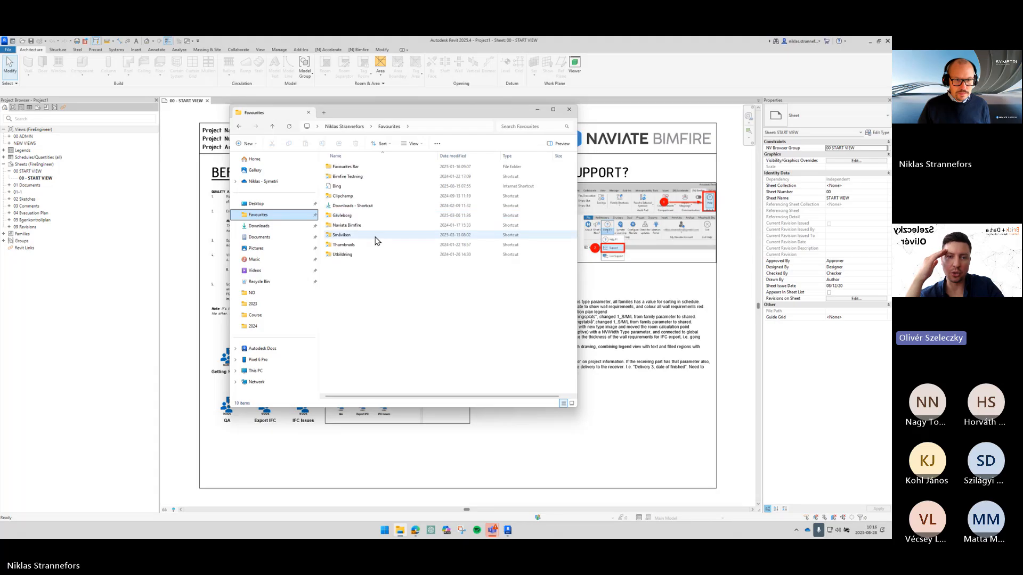
{"action": "double_click", "coordinate": [362, 260]}
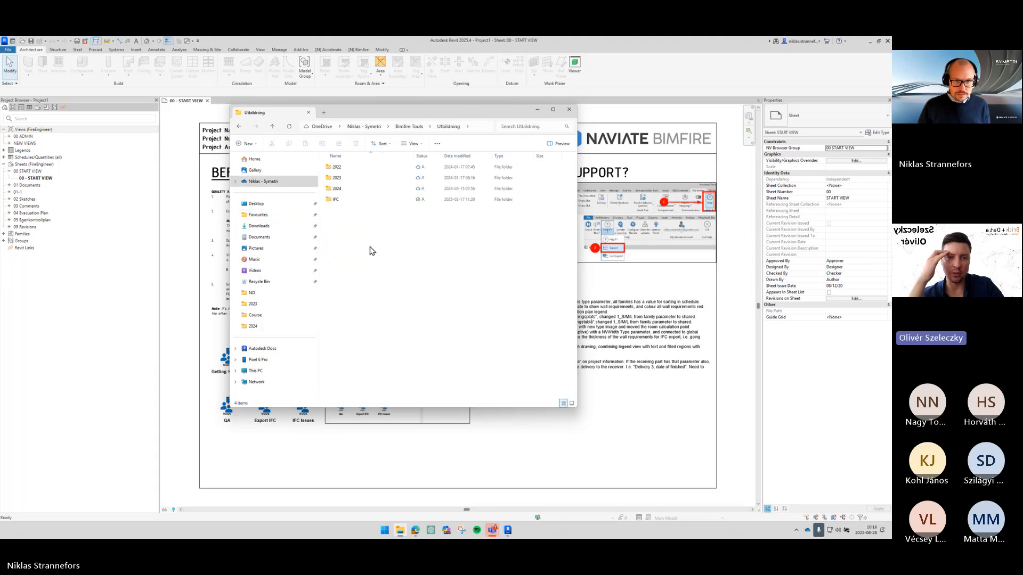
{"action": "double_click", "coordinate": [368, 188]}
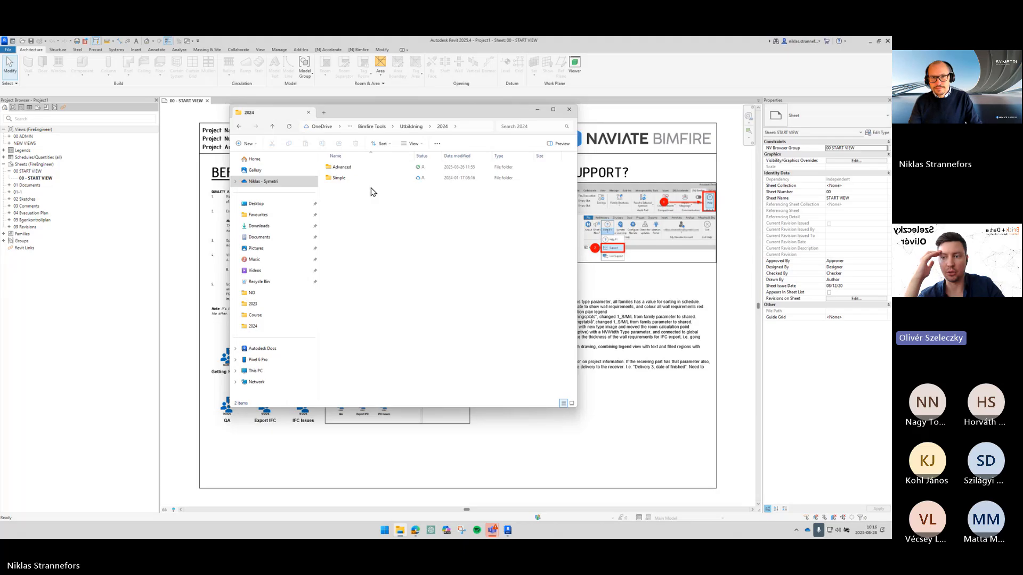
{"action": "double_click", "coordinate": [372, 178]}
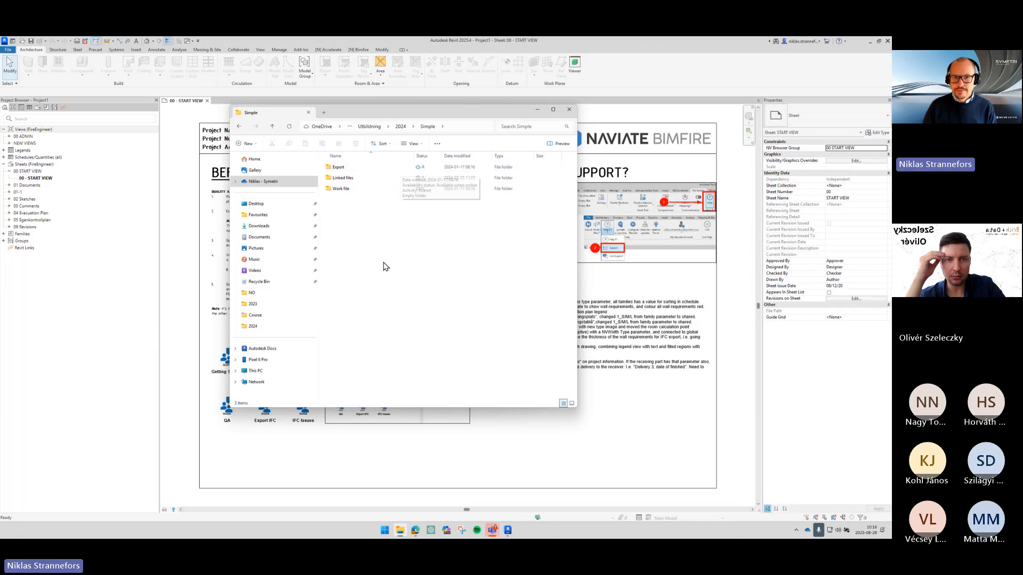
{"action": "left_click", "coordinate": [355, 192]}
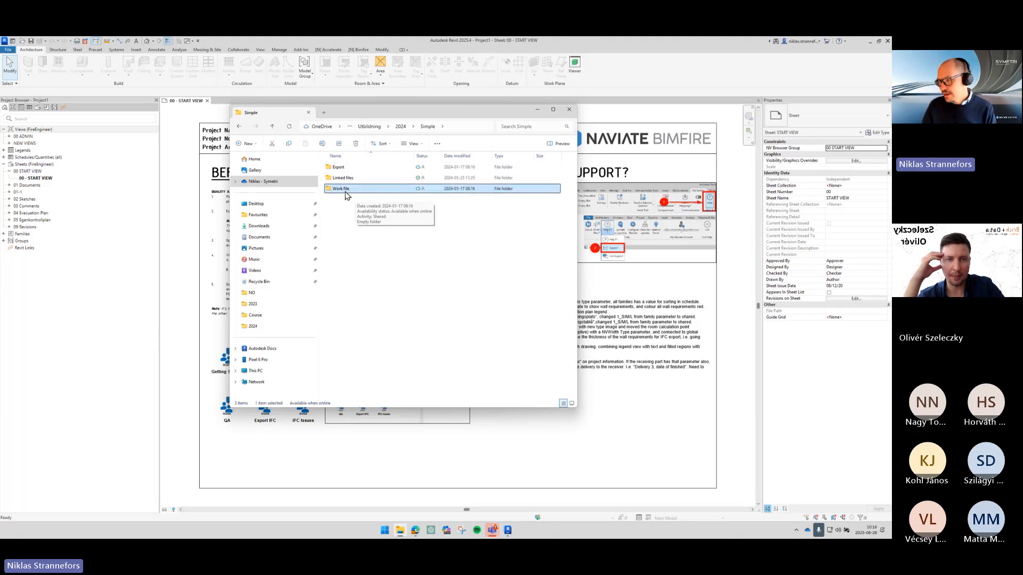
{"action": "left_click", "coordinate": [350, 169]}
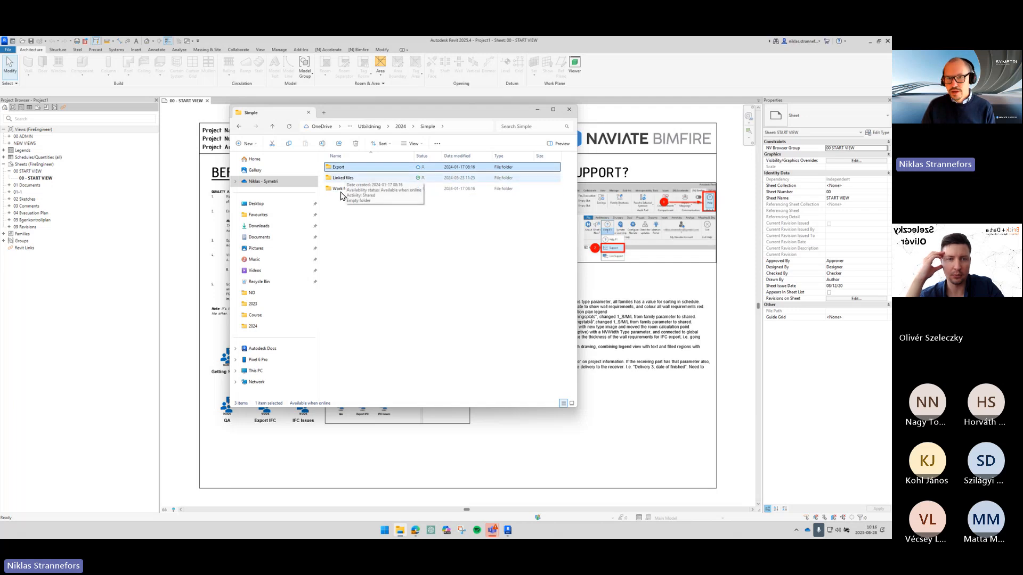
{"action": "left_click_drag", "start_coordinate": [393, 208], "coordinate": [318, 164]}
{"action": "left_click", "coordinate": [396, 219]}
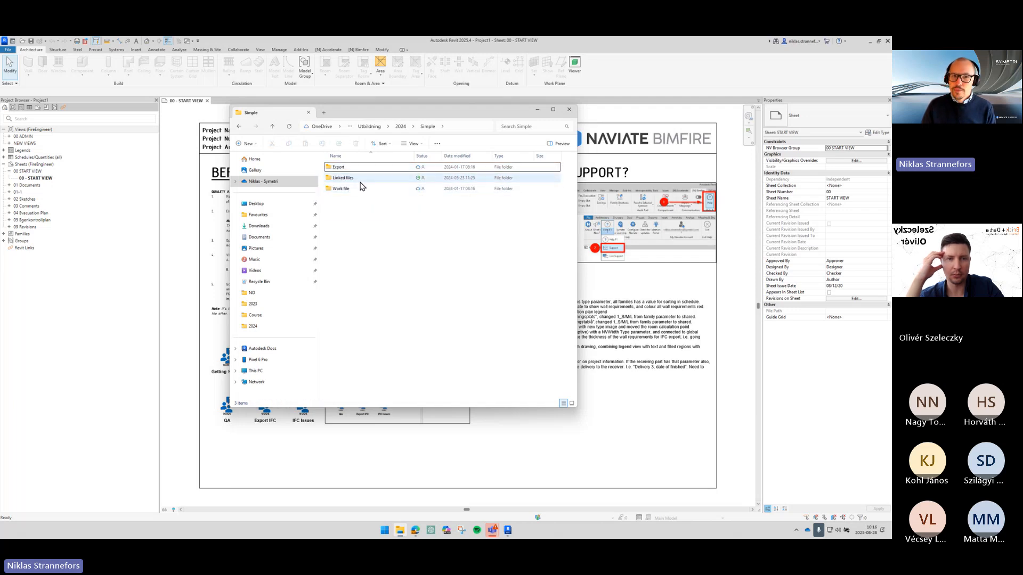
- Open the Linked files folder and browse the delivery subfolders inside its History folder
{"action": "double_click", "coordinate": [394, 178]}
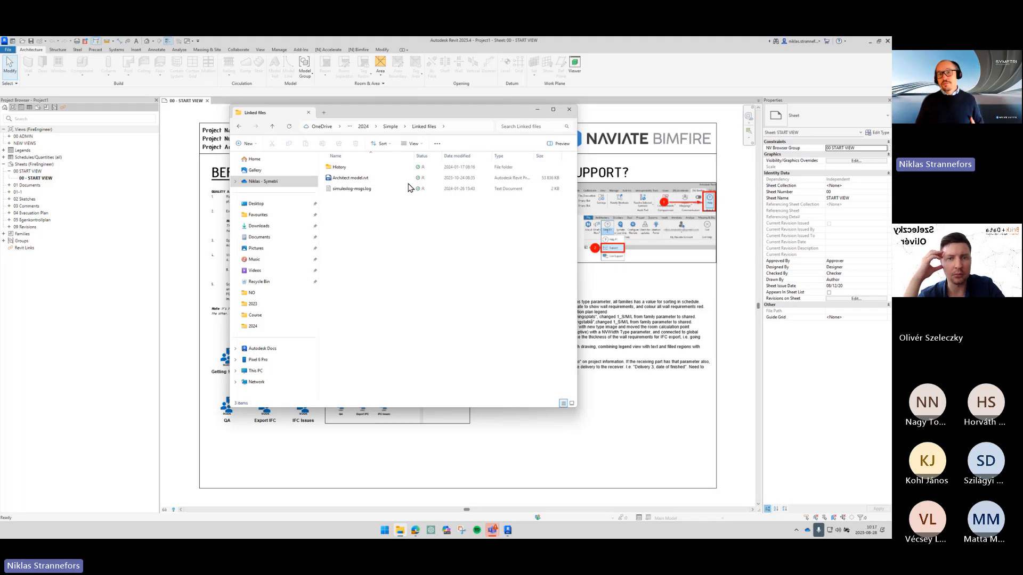
{"action": "left_click", "coordinate": [391, 169]}
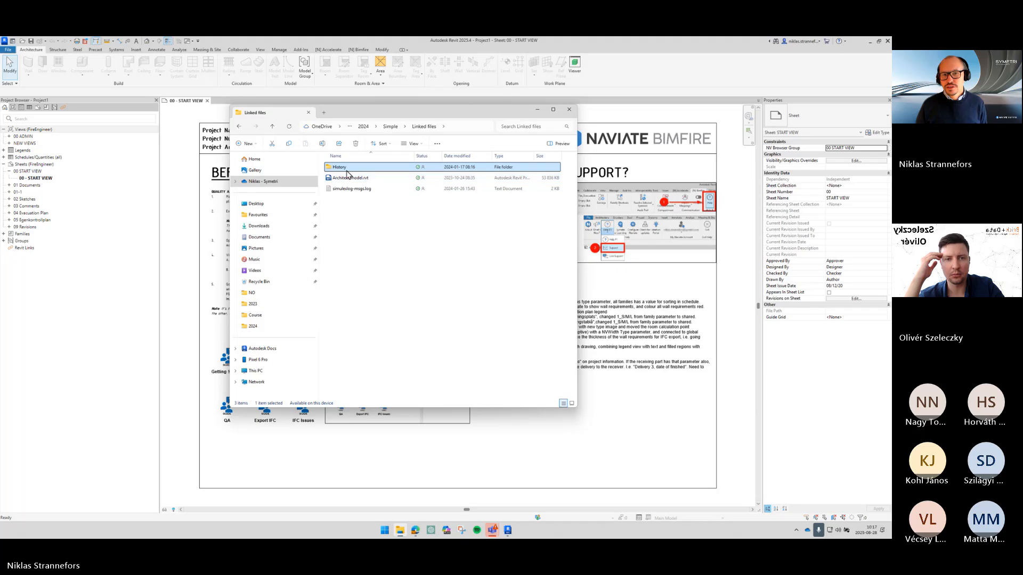
{"action": "mouse_move", "coordinate": [347, 172]}
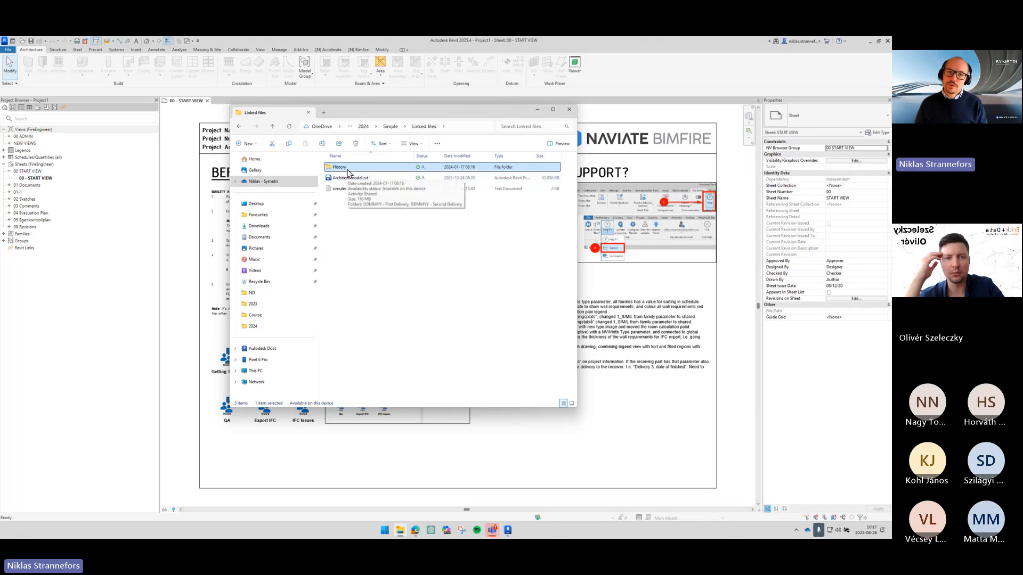
{"action": "double_click", "coordinate": [347, 169]}
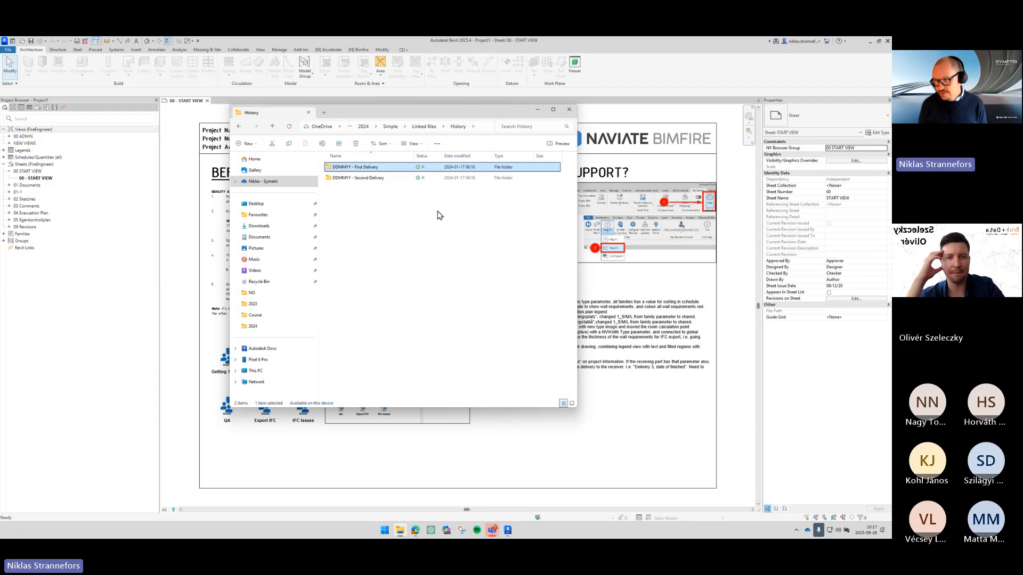
{"action": "left_click", "coordinate": [367, 178]}
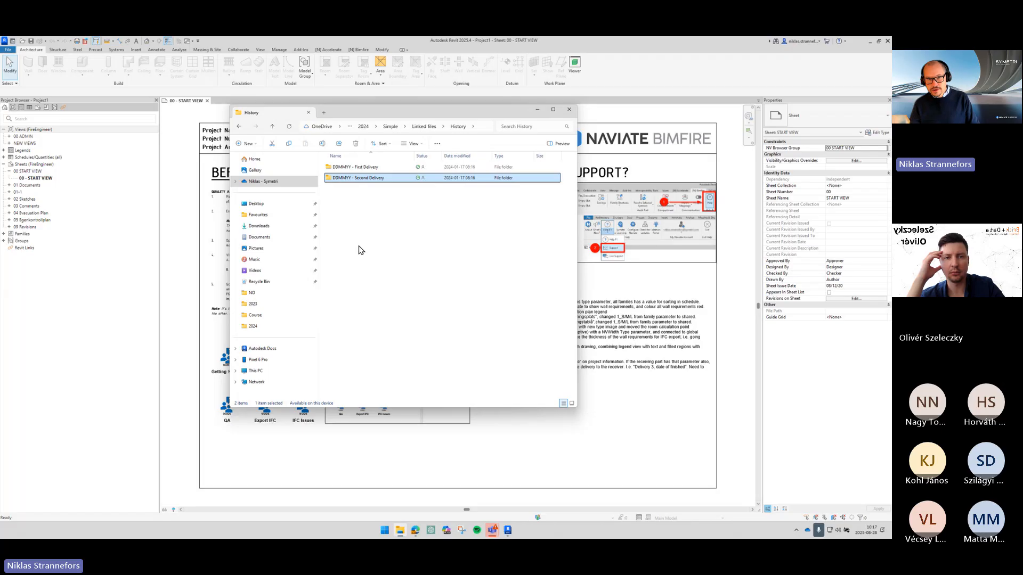
{"action": "double_click", "coordinate": [354, 167]}
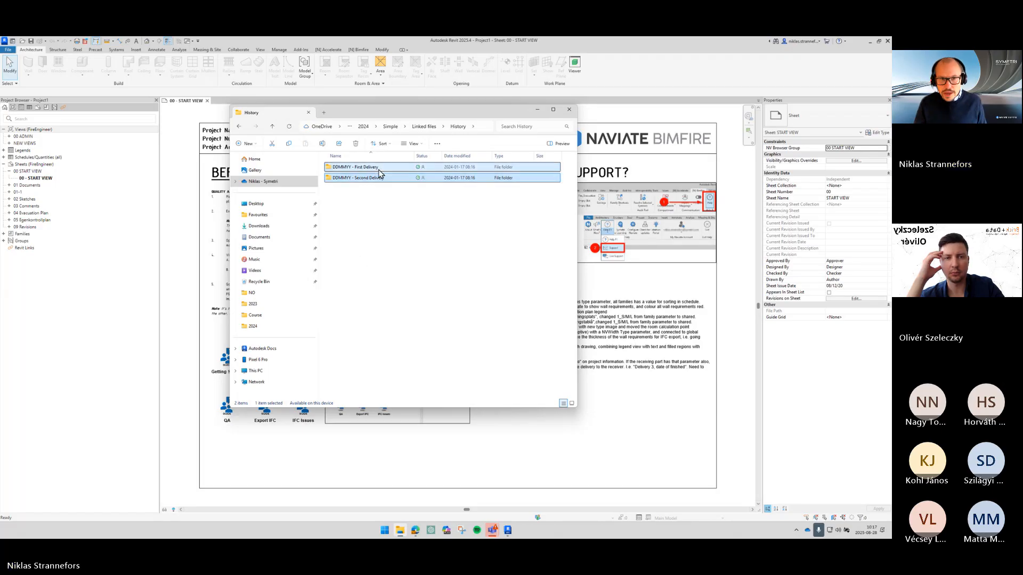
{"action": "left_click", "coordinate": [412, 225]}
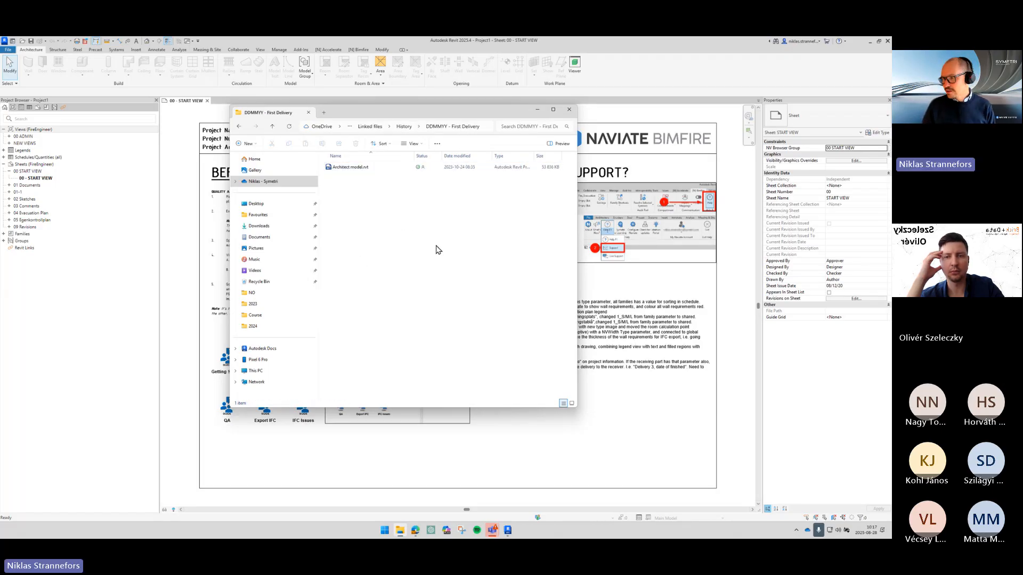
- Browse from the First Delivery folder back through History and open the DDMMYY - Second Delivery folder
{"action": "left_click_drag", "start_coordinate": [436, 248], "coordinate": [346, 170]}
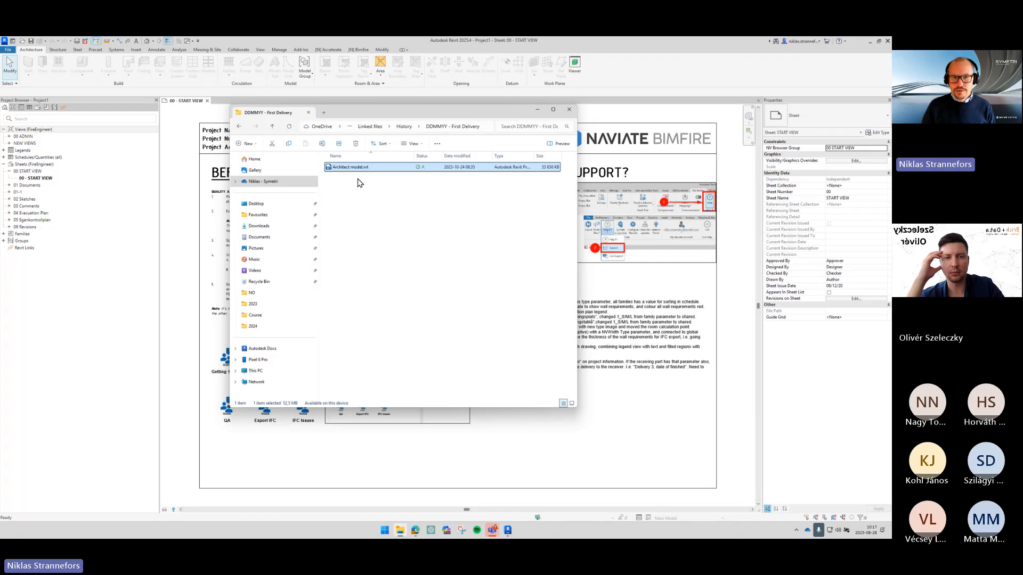
{"action": "left_click", "coordinate": [377, 127]}
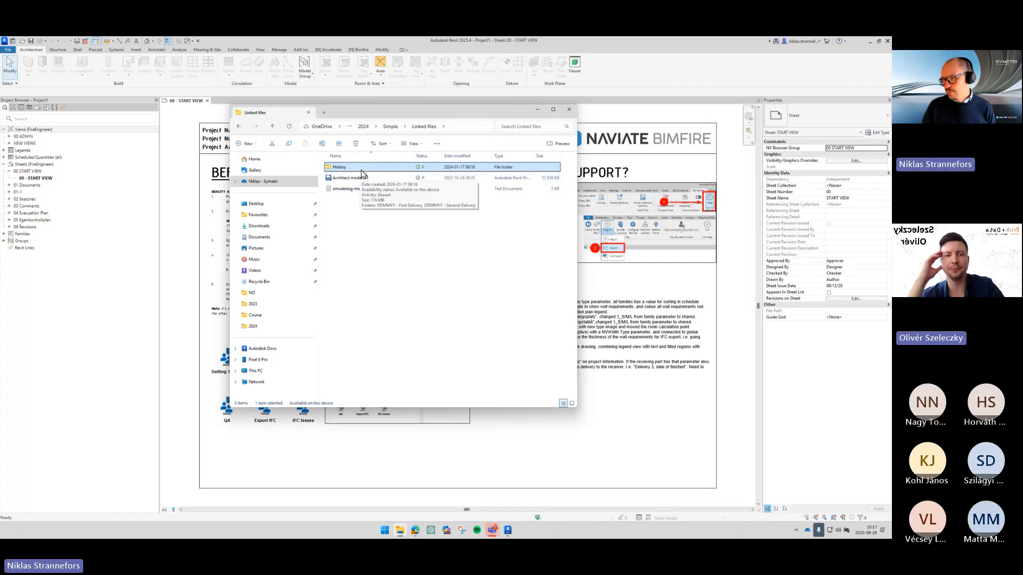
{"action": "double_click", "coordinate": [364, 170]}
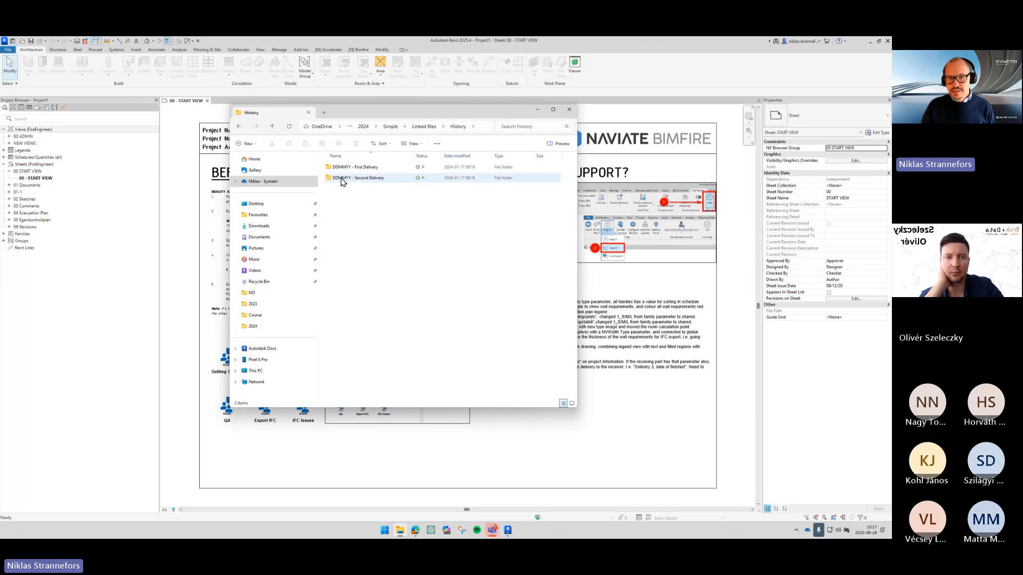
{"action": "left_click", "coordinate": [358, 182]}
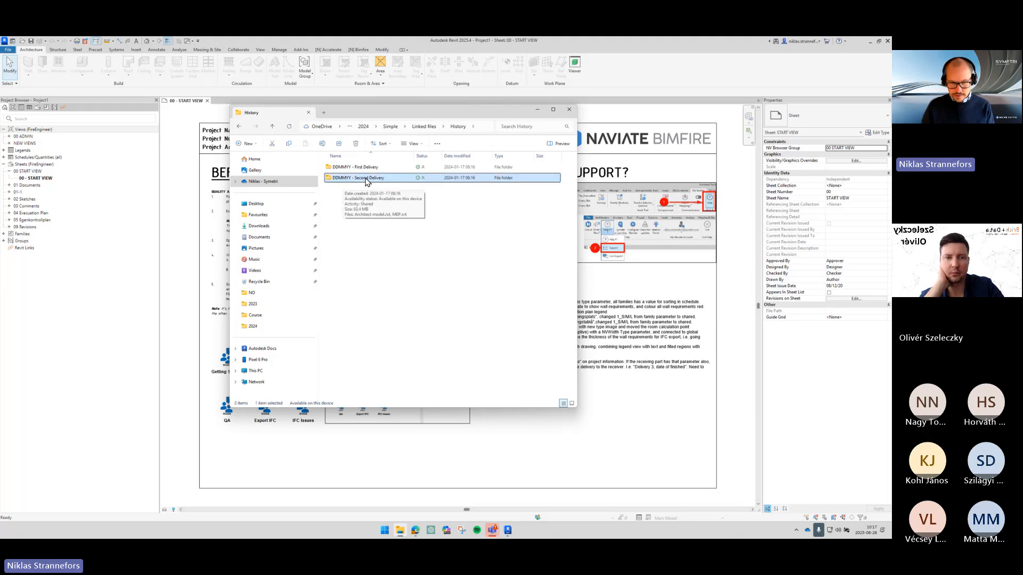
{"action": "double_click", "coordinate": [368, 182]}
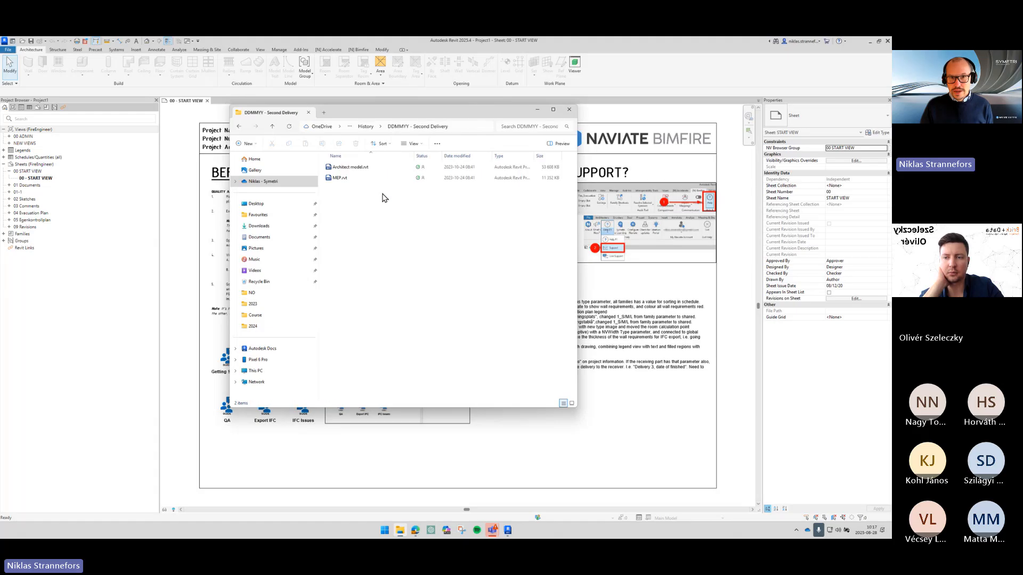
- Copy Architect model.rvt and MEP.rvt from Second Delivery into the Linked files folder, replacing the existing architect file
{"action": "left_click_drag", "start_coordinate": [397, 193], "coordinate": [368, 173]}
{"action": "left_click", "coordinate": [367, 170]}
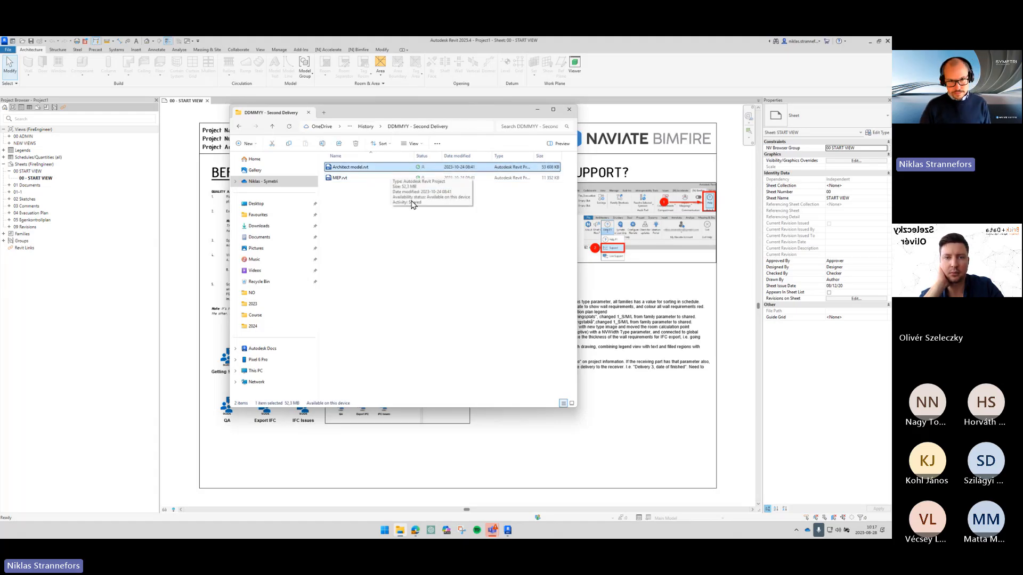
{"action": "key", "text": "Down"}
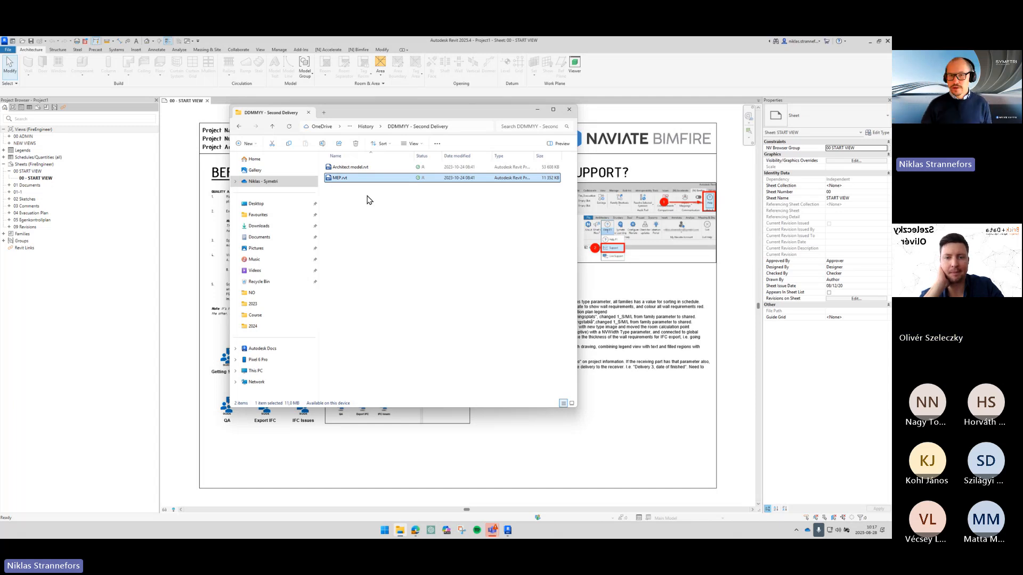
{"action": "left_click_drag", "start_coordinate": [381, 211], "coordinate": [339, 163]}
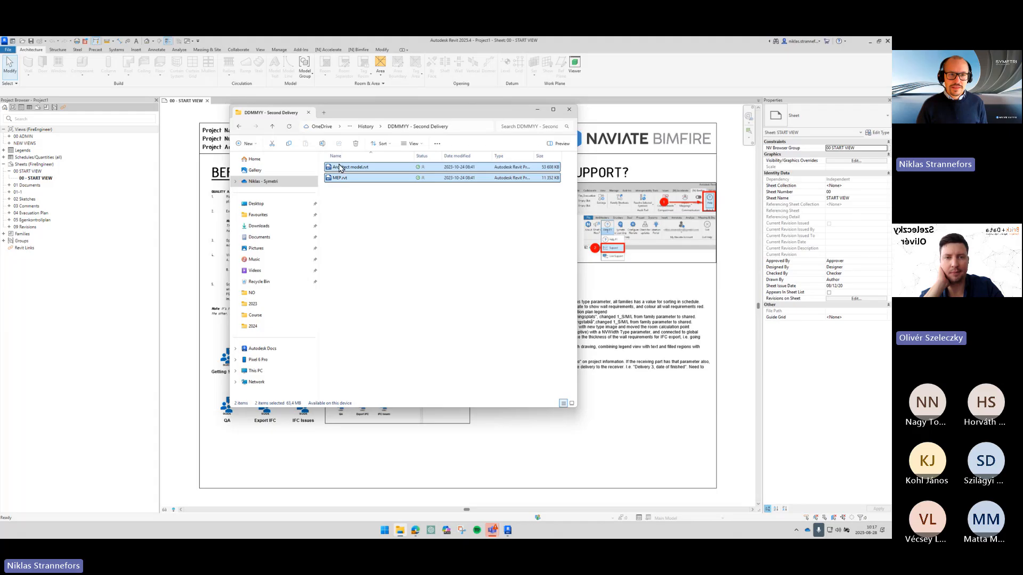
{"action": "left_click", "coordinate": [366, 126]}
{"action": "left_click", "coordinate": [410, 129]}
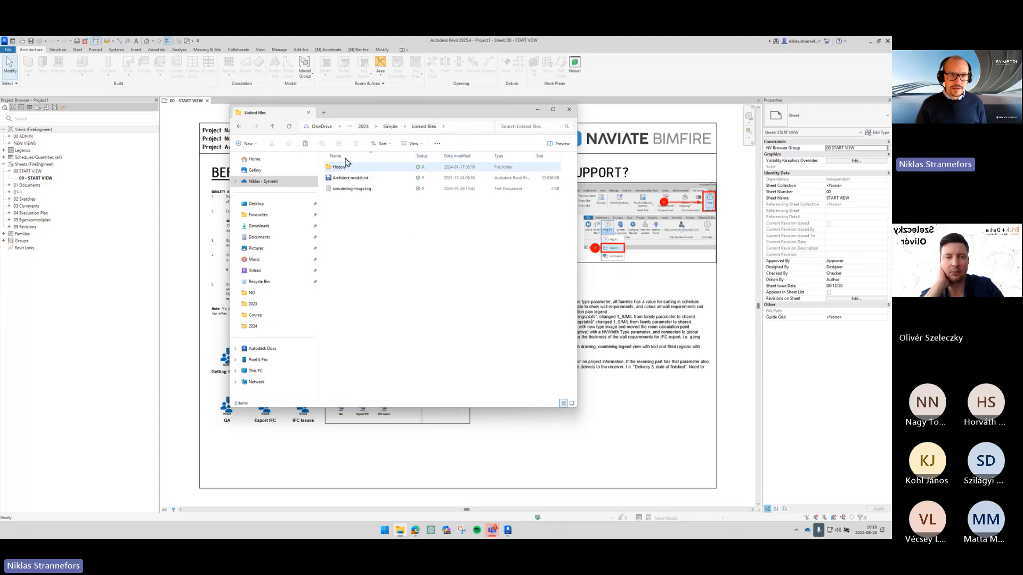
{"action": "left_click", "coordinate": [307, 145]}
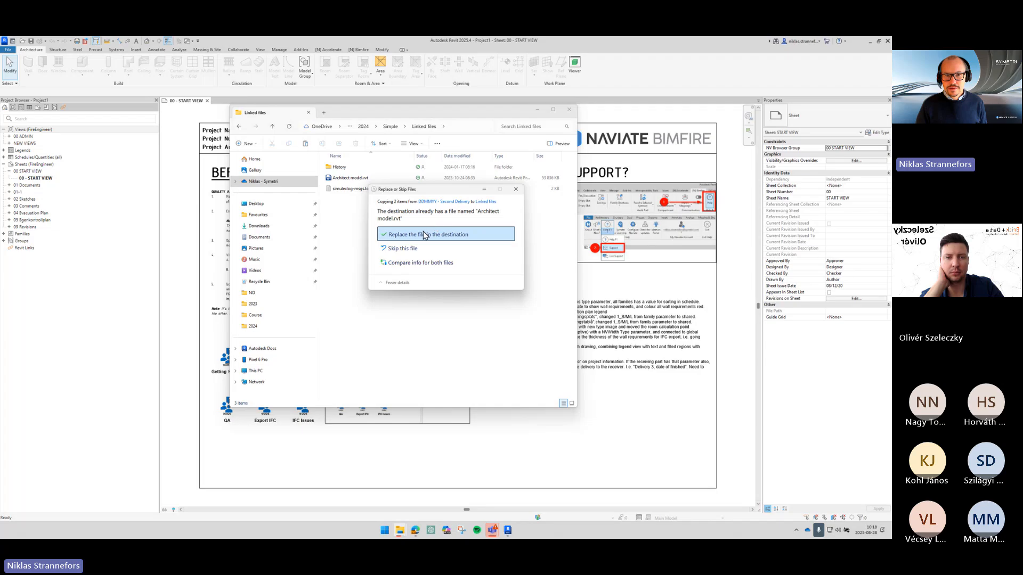
{"action": "left_click", "coordinate": [425, 231]}
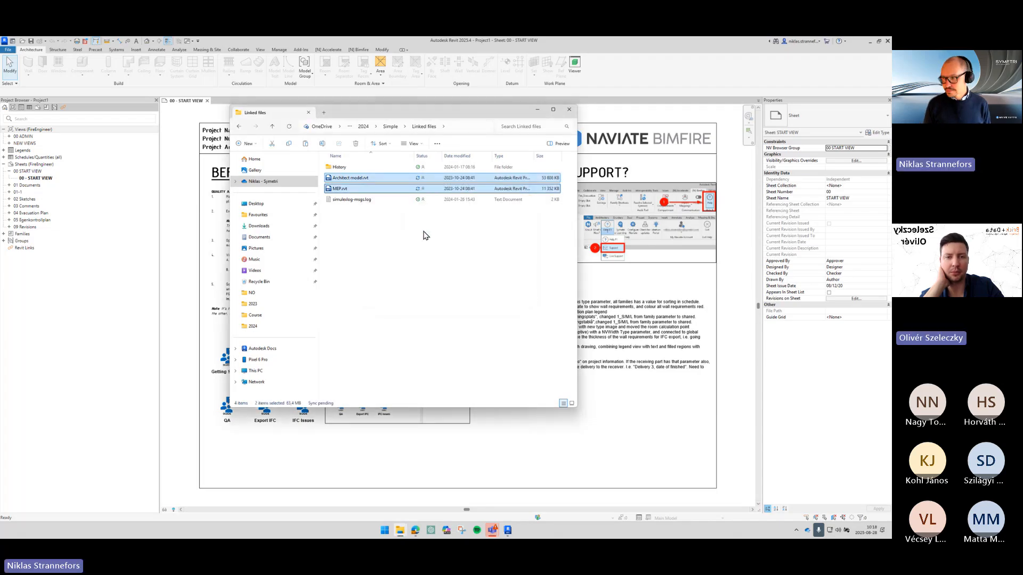
- Delete MEP.rvt from the Linked files folder and reopen the History folder
{"action": "left_click", "coordinate": [377, 190]}
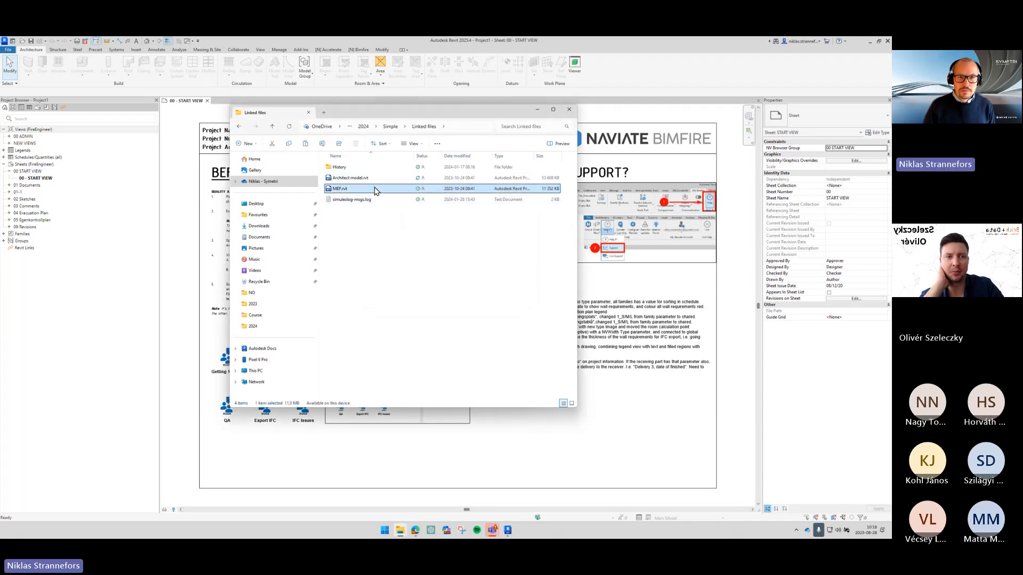
{"action": "key", "text": "Delete"}
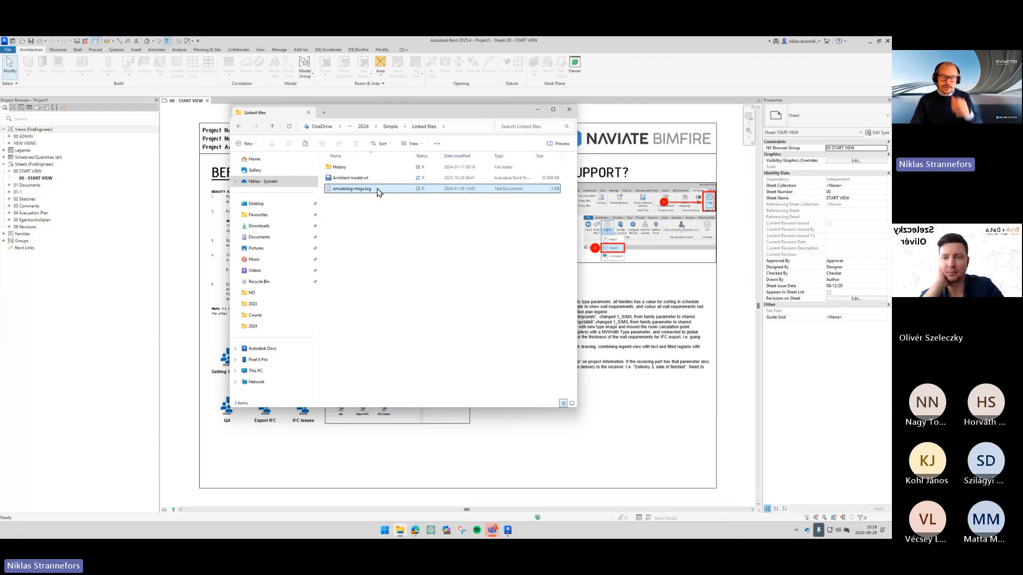
{"action": "double_click", "coordinate": [357, 169]}
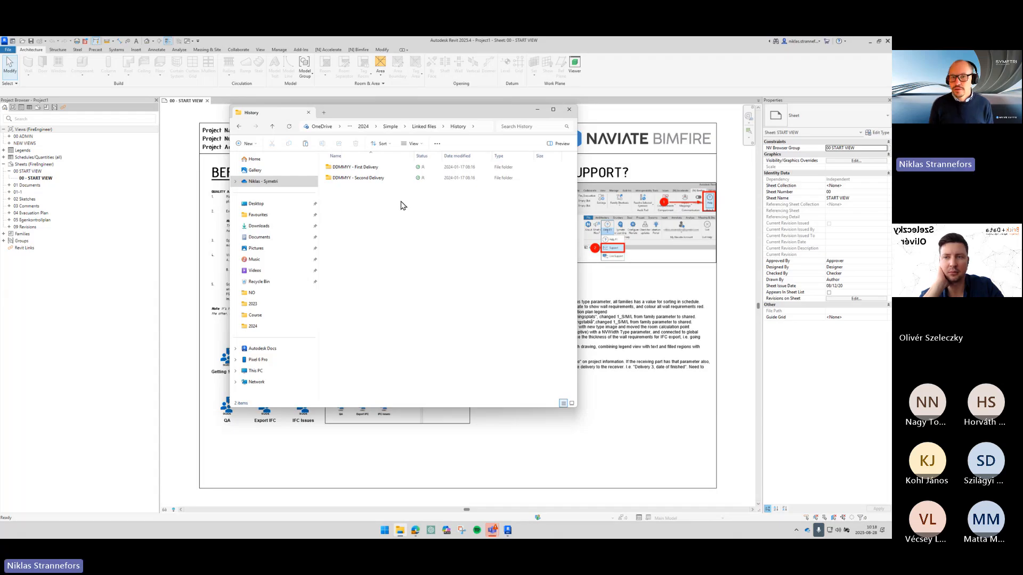
{"action": "left_click", "coordinate": [378, 168]}
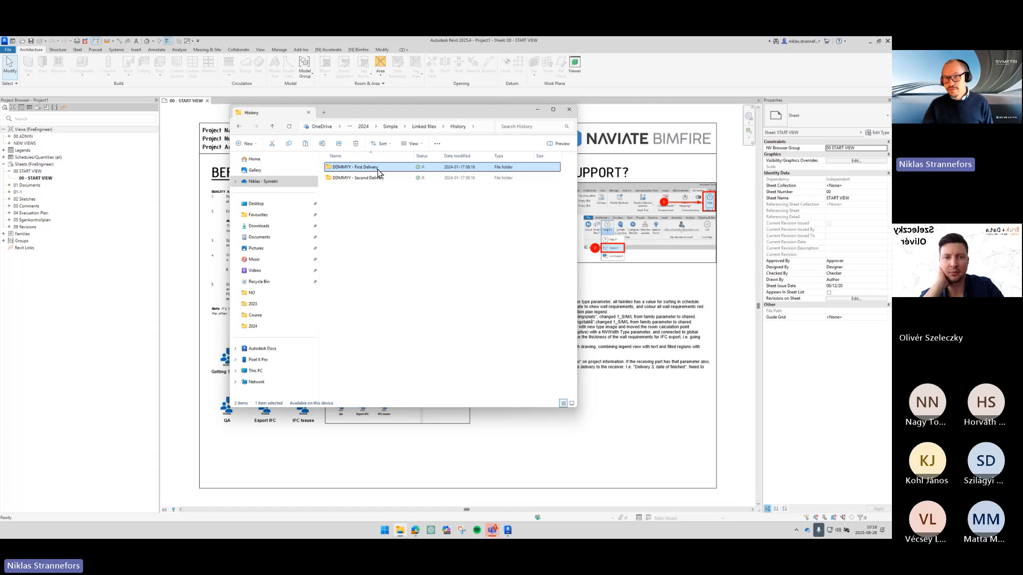
{"action": "left_click", "coordinate": [383, 362]}
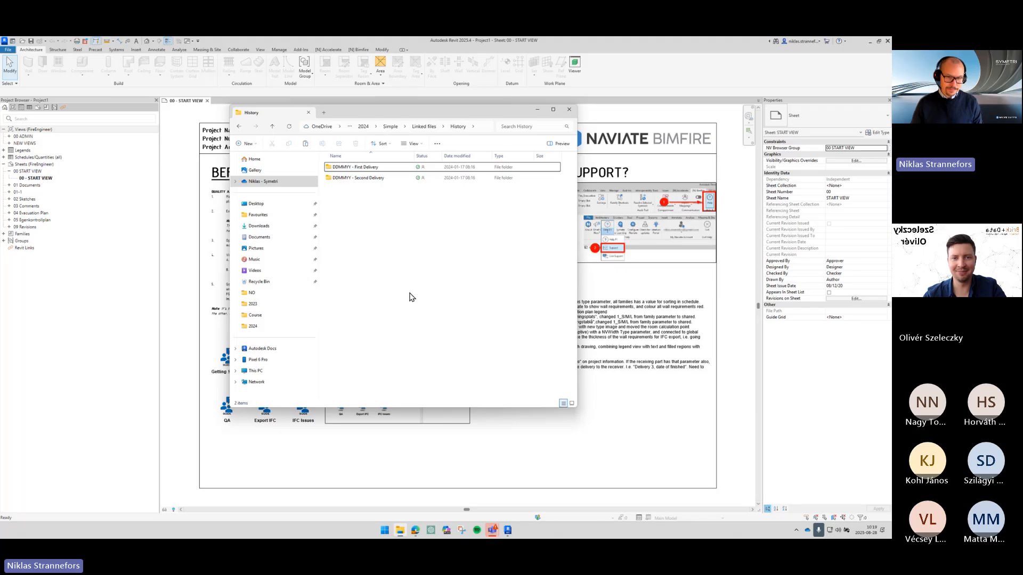
- Save the Revit project in the Desktop Course folder under the name Fire Safety
{"action": "left_click", "coordinate": [624, 398]}
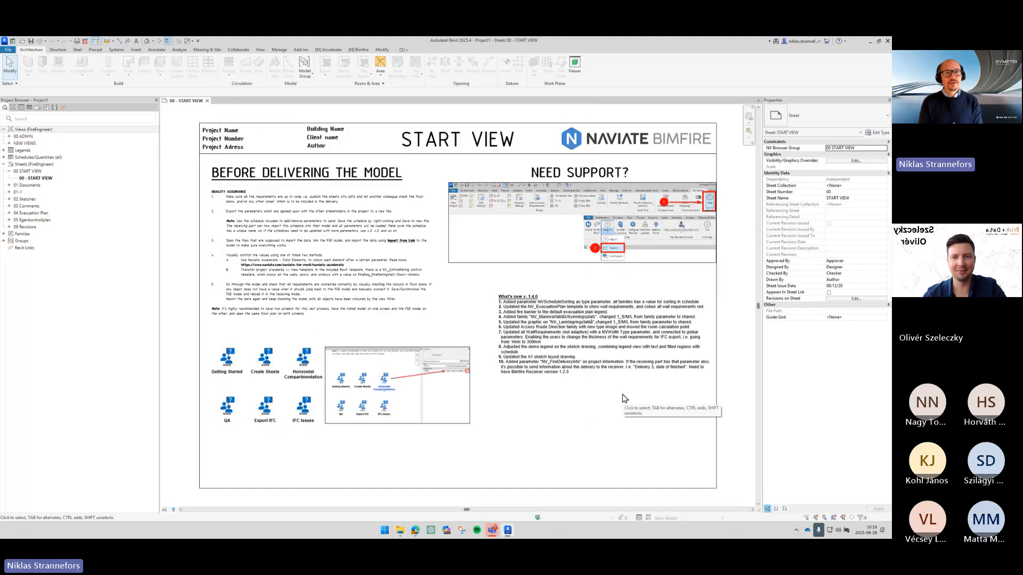
{"action": "left_click", "coordinate": [8, 49]}
{"action": "mouse_move", "coordinate": [27, 131]}
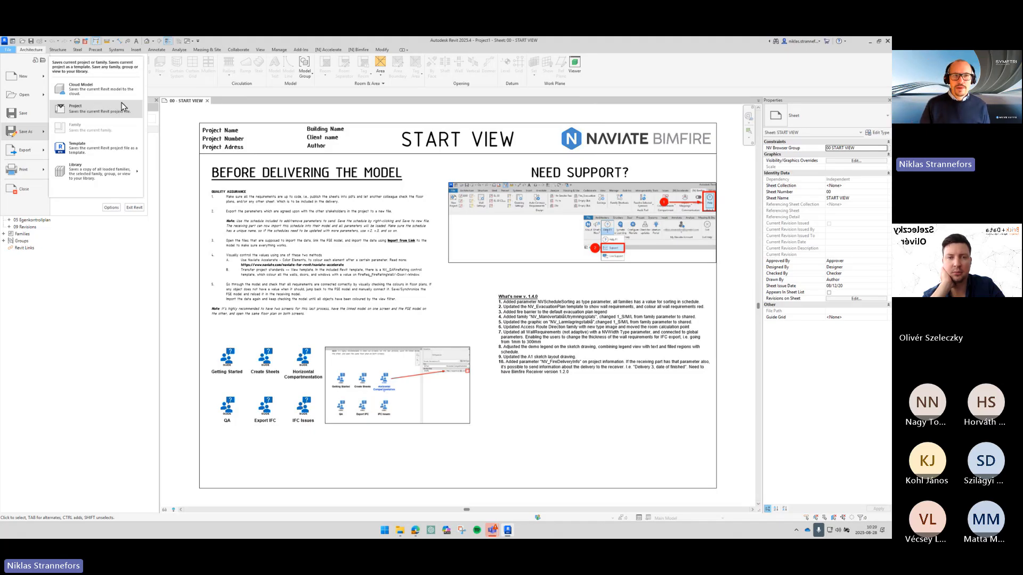
{"action": "left_click", "coordinate": [91, 113]}
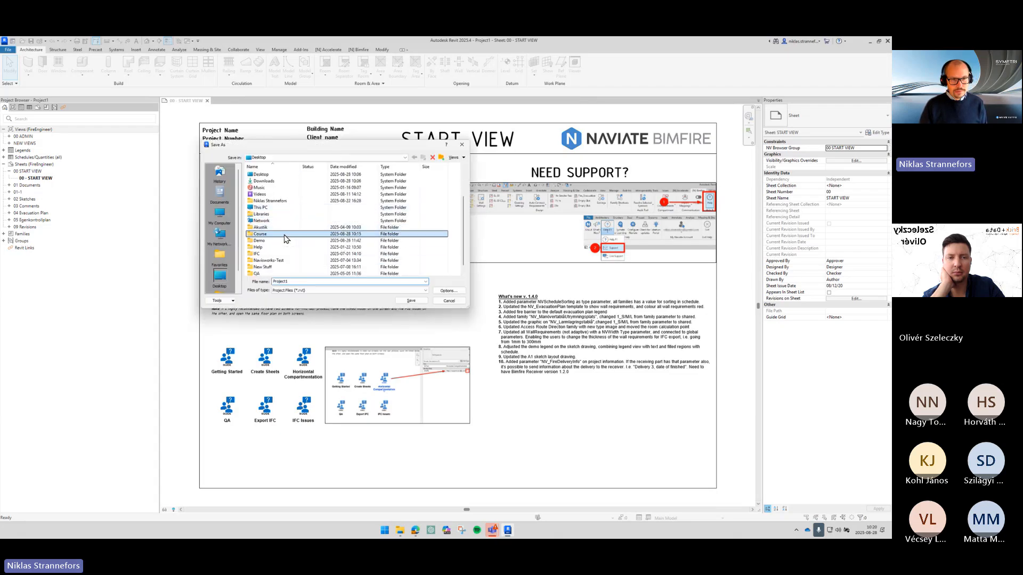
{"action": "double_click", "coordinate": [287, 240]}
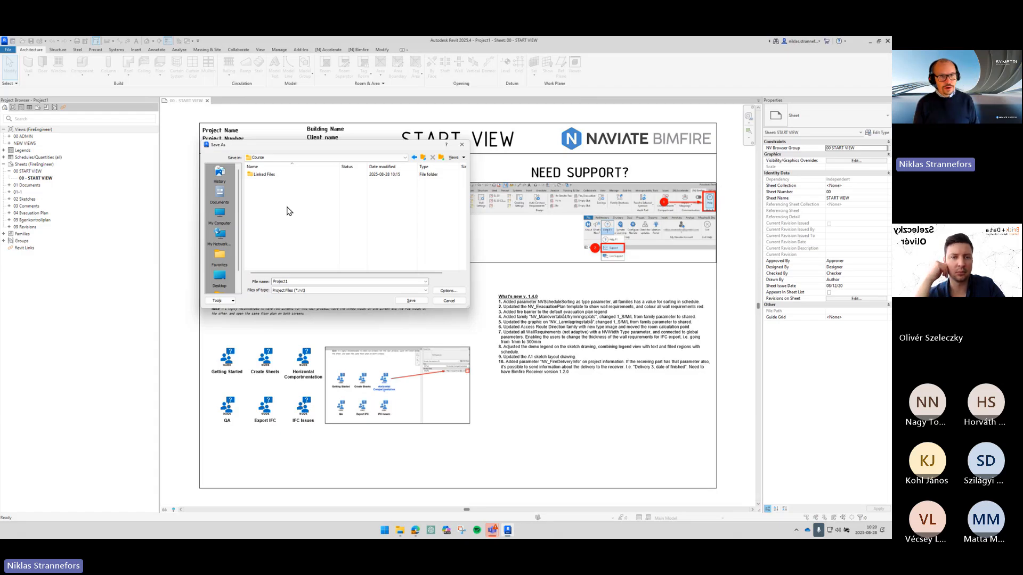
{"action": "double_click", "coordinate": [310, 280]}
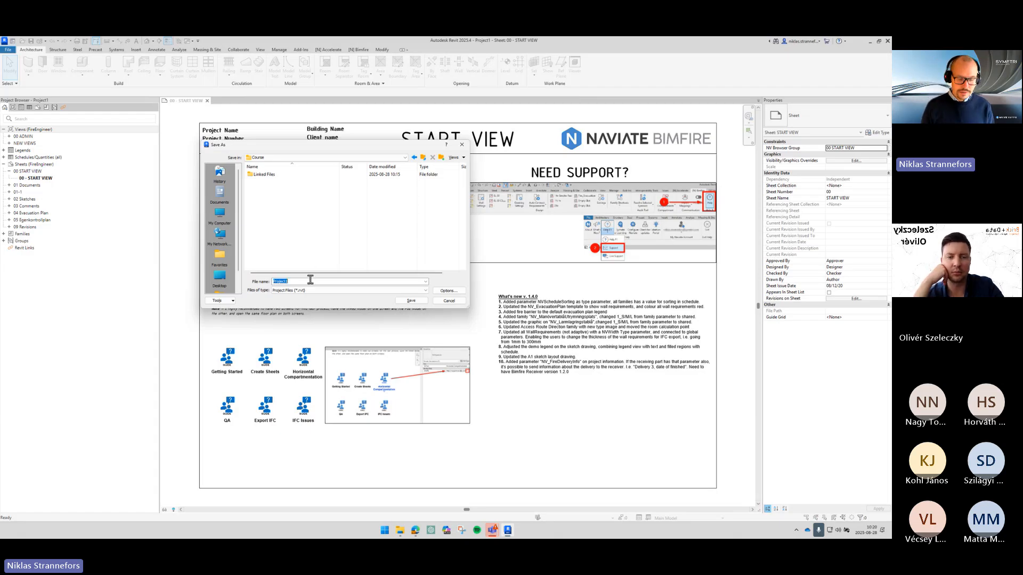
{"action": "type", "text": "Fire Safety"}
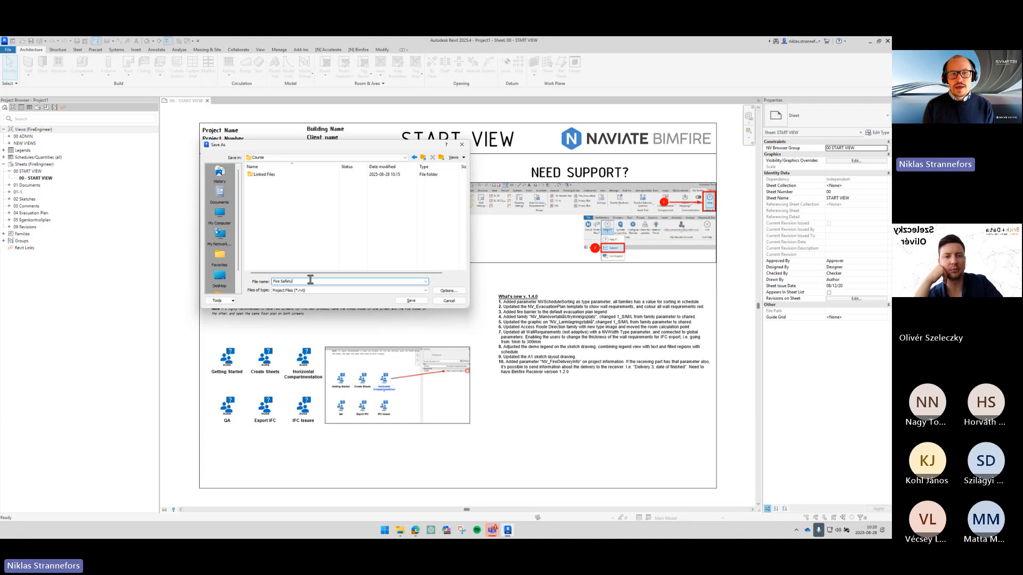
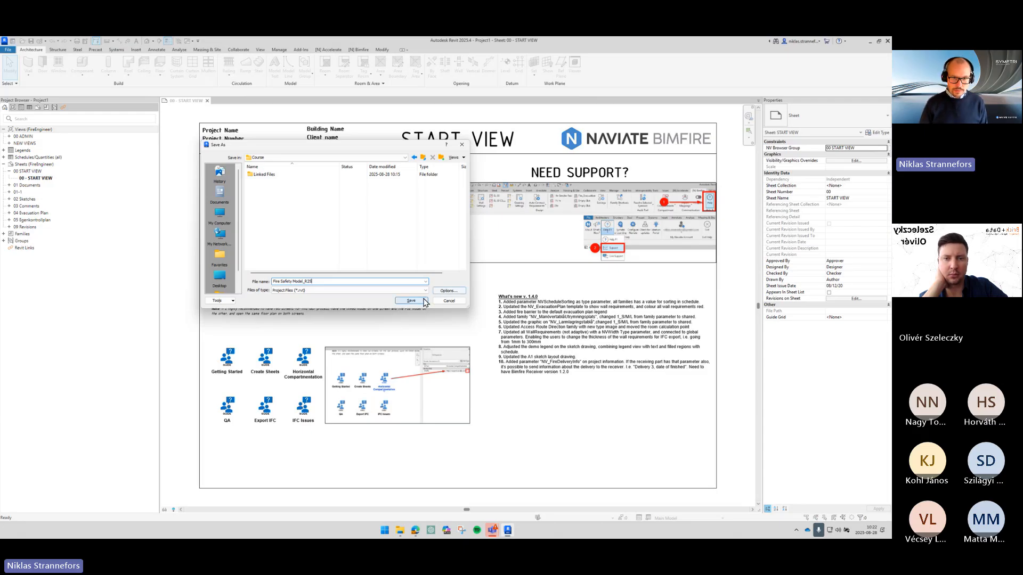
- Save the project as Fire Safety Model_R25 and open the default 3D view
{"action": "left_click", "coordinate": [424, 300]}
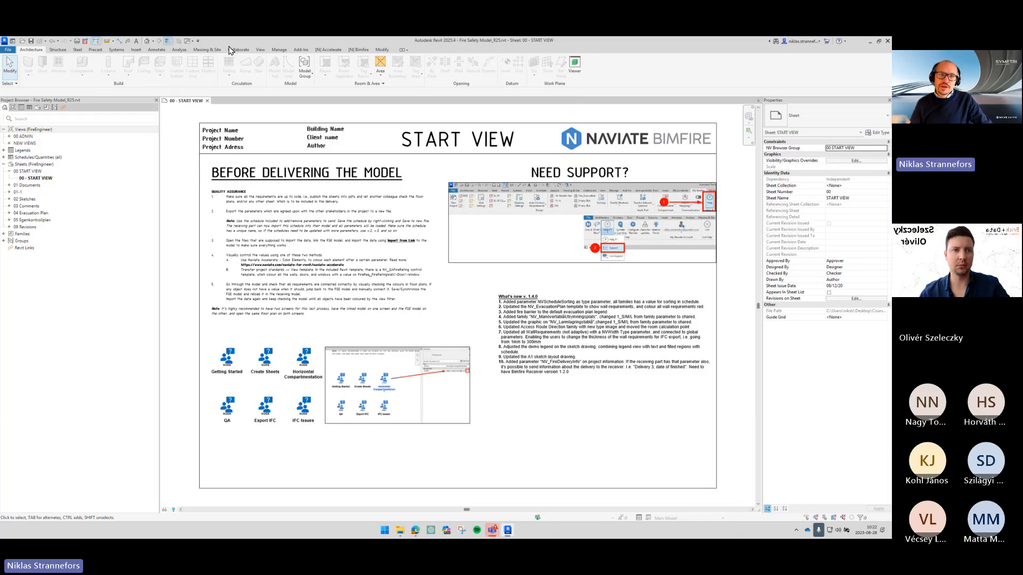
{"action": "left_click", "coordinate": [260, 50]}
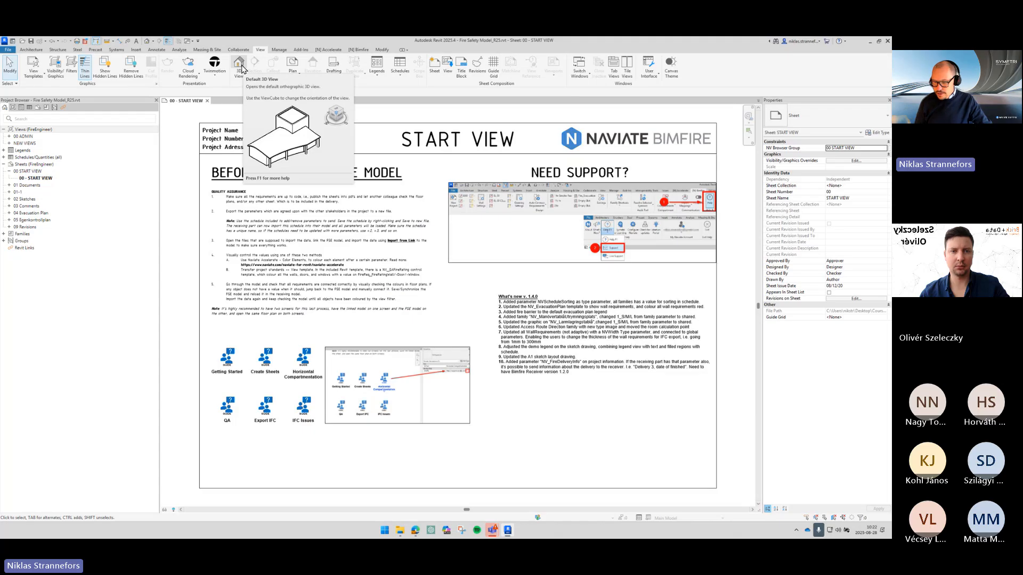
{"action": "left_click", "coordinate": [239, 67]}
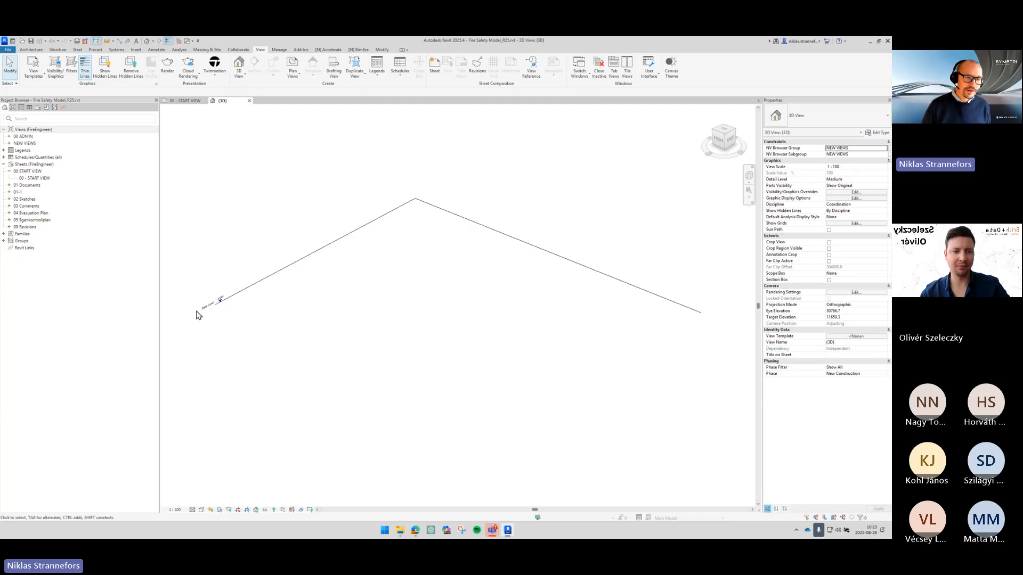
{"action": "scroll", "coordinate": [199, 312], "scroll_direction": "up", "scroll_amount": 3}
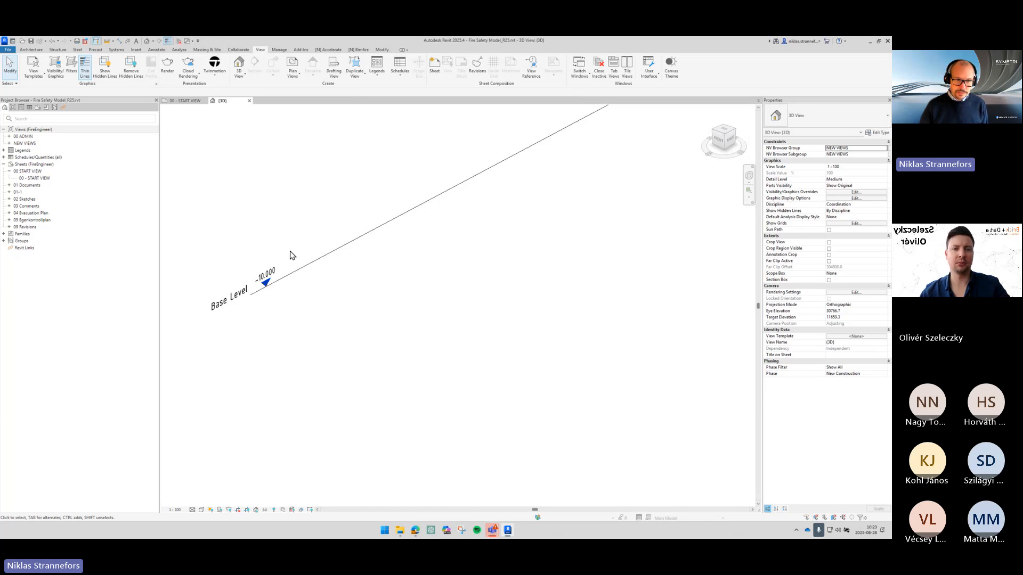
{"action": "scroll", "coordinate": [292, 255], "scroll_direction": "down", "scroll_amount": 5}
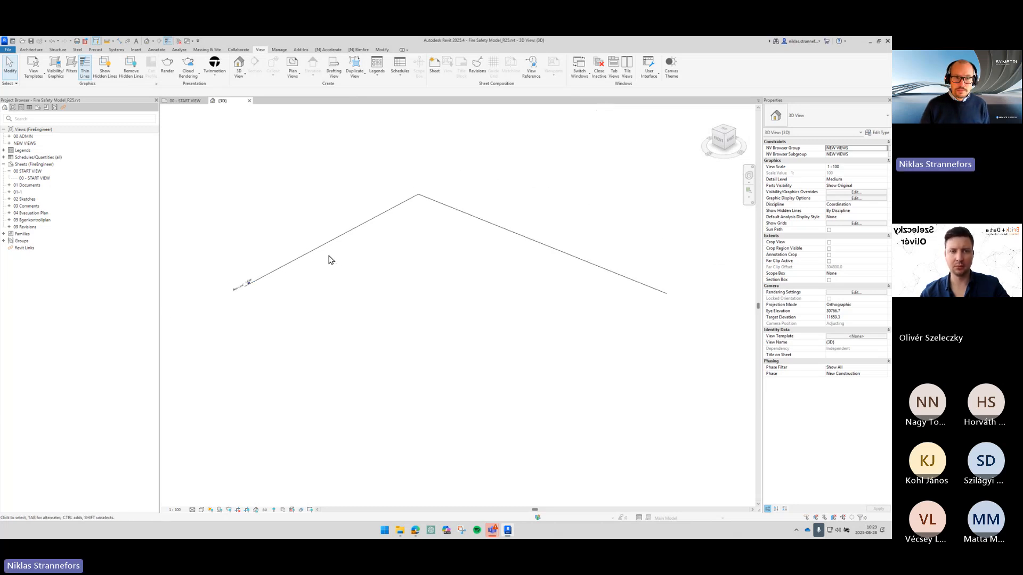
- Link Education_fsz.rvt from the Linked Files folder with Auto - Internal Origin to Internal Origin positioning
{"action": "left_click", "coordinate": [137, 44]}
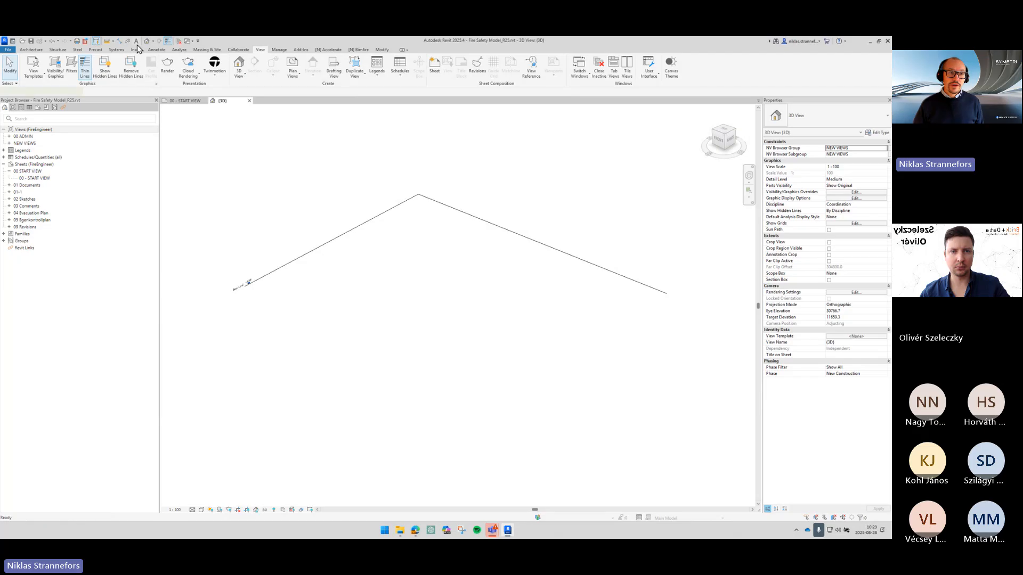
{"action": "left_click", "coordinate": [138, 49]}
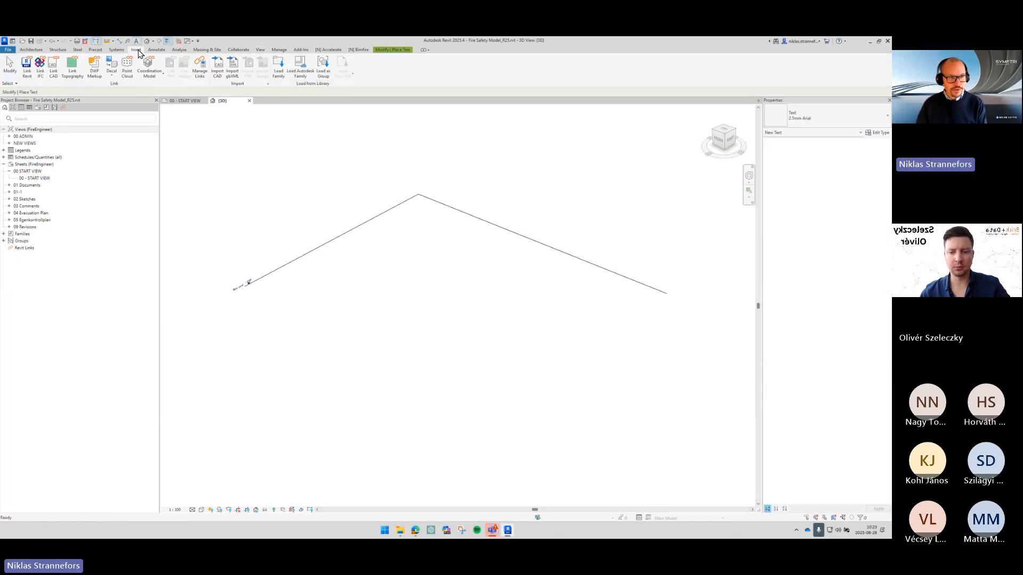
{"action": "key", "text": "Escape"}
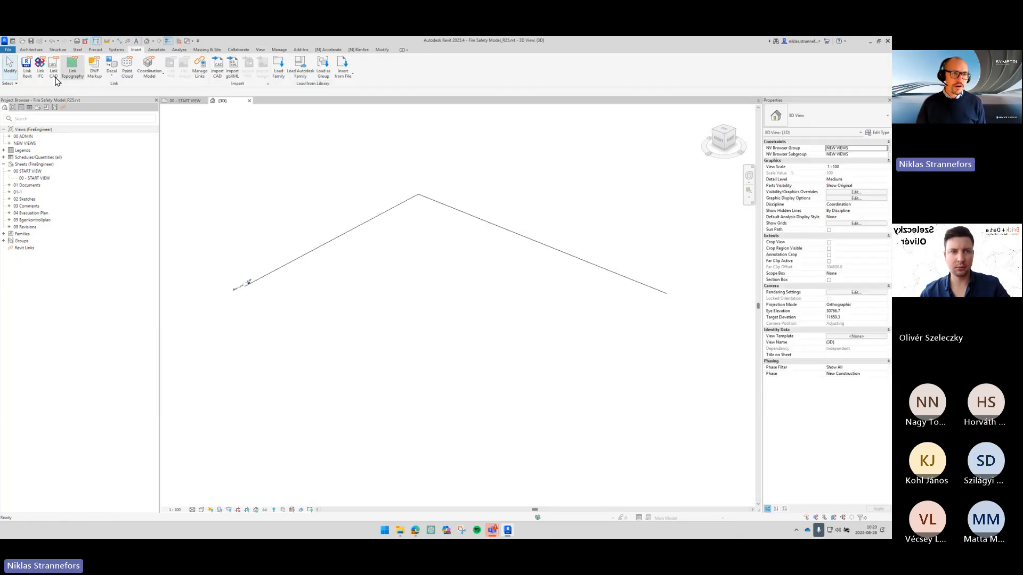
{"action": "left_click", "coordinate": [27, 80]}
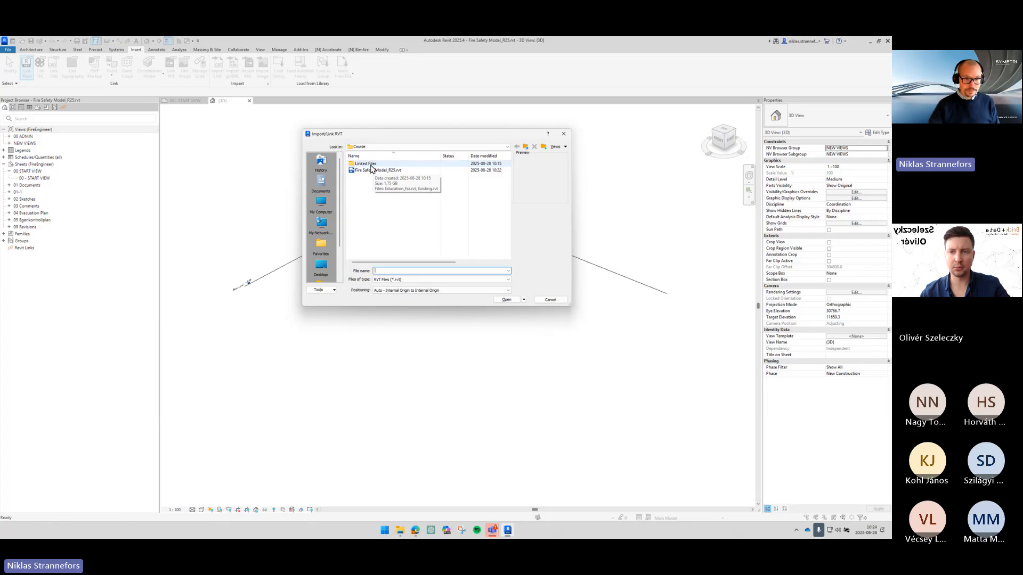
{"action": "double_click", "coordinate": [372, 165]}
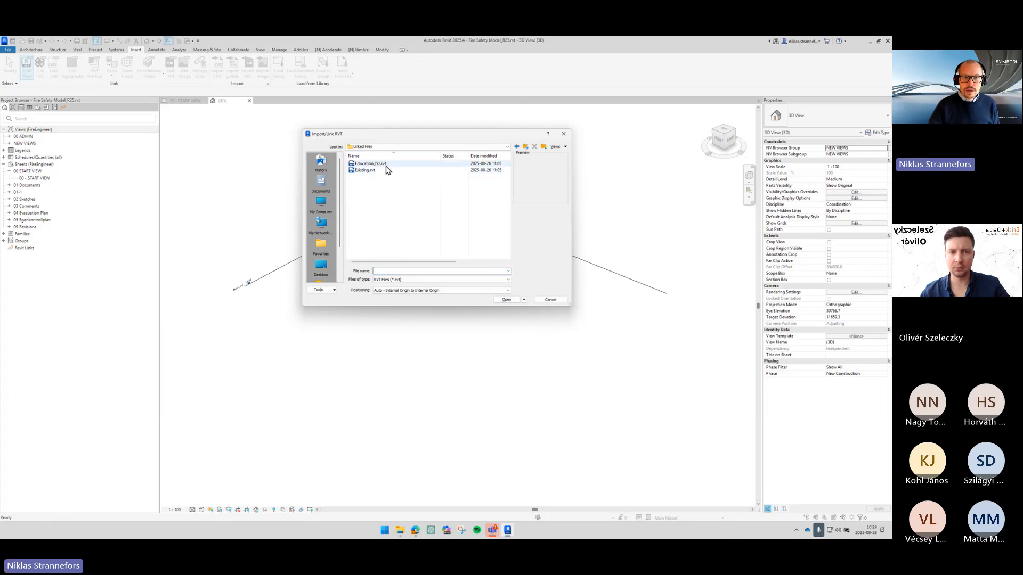
{"action": "left_click", "coordinate": [386, 165]}
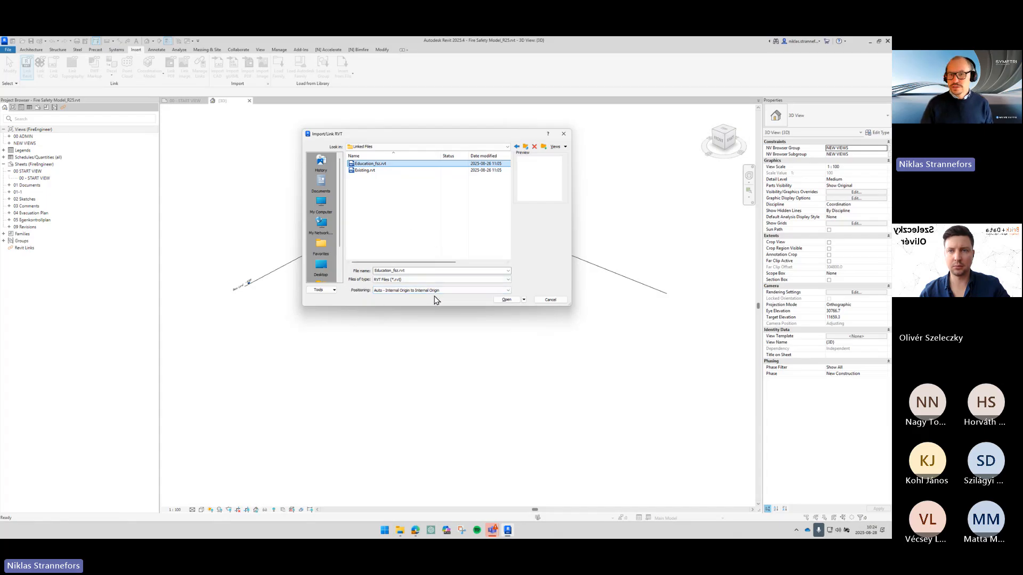
{"action": "left_click", "coordinate": [496, 299]}
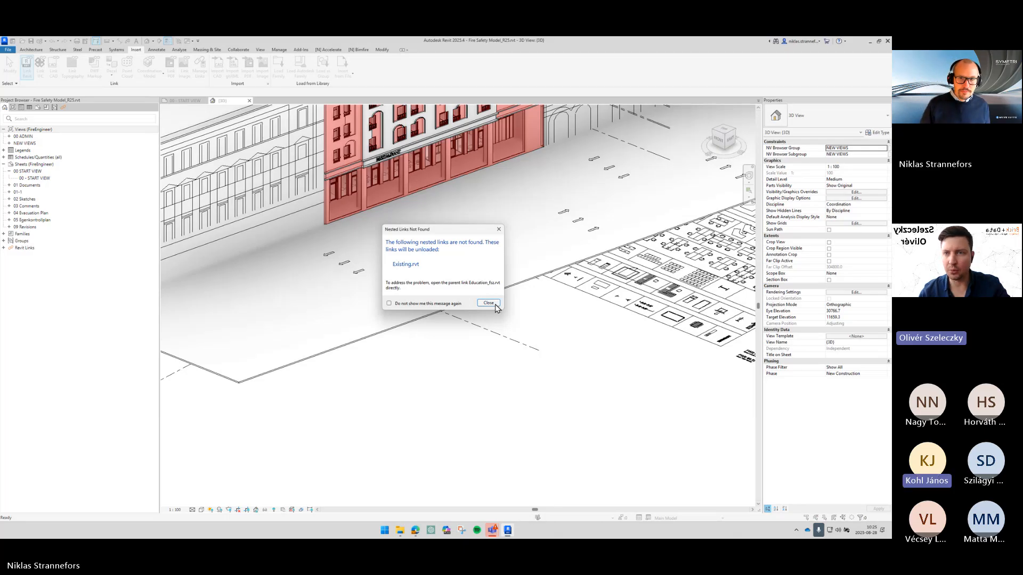
{"action": "left_click", "coordinate": [496, 303]}
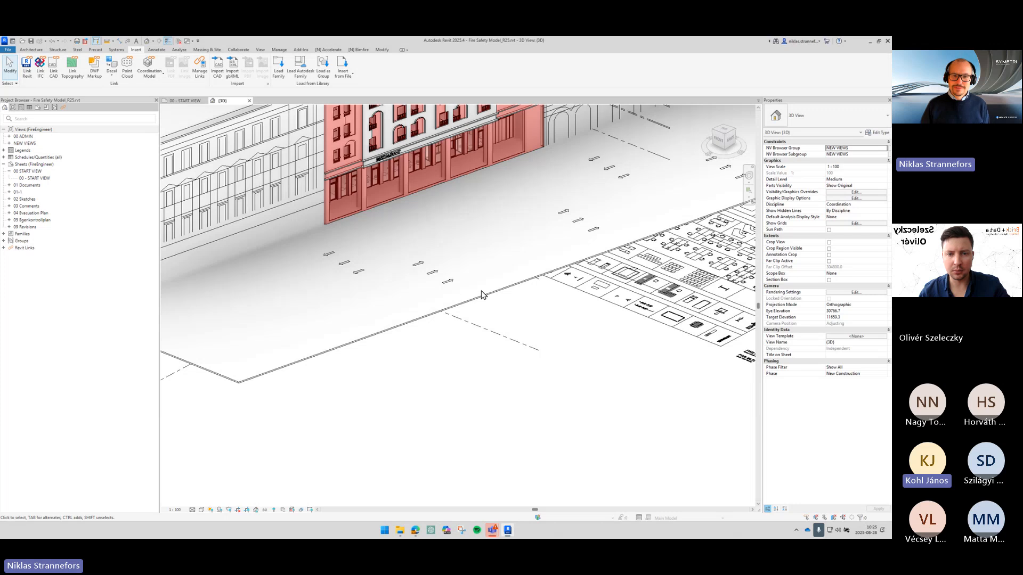
- Select the linked Education_fsz model and pin it in place
{"action": "scroll", "coordinate": [482, 295], "scroll_direction": "down", "scroll_amount": 1}
{"action": "middle_click_drag", "start_coordinate": [468, 368], "coordinate": [448, 451]}
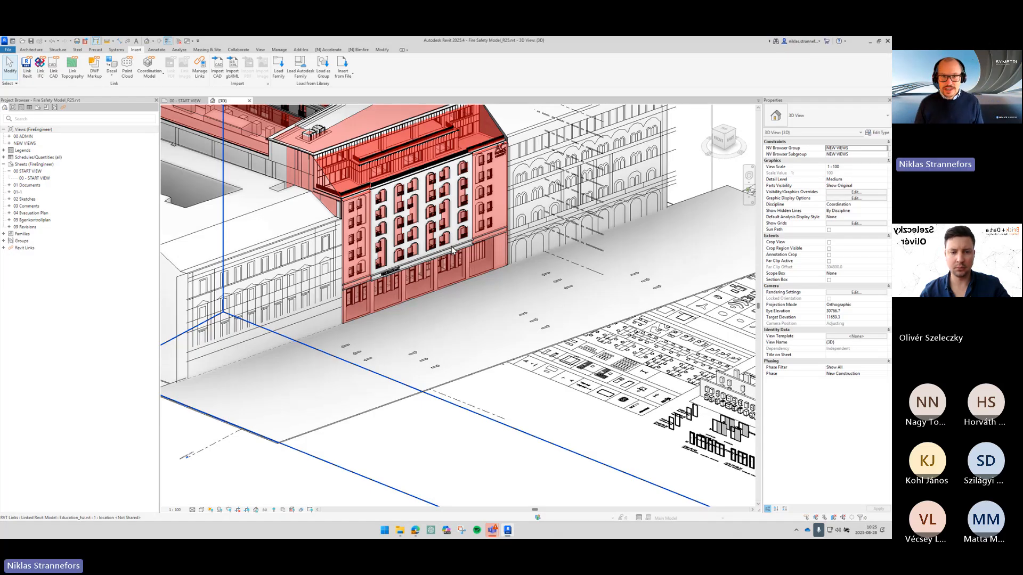
{"action": "left_click", "coordinate": [452, 246]}
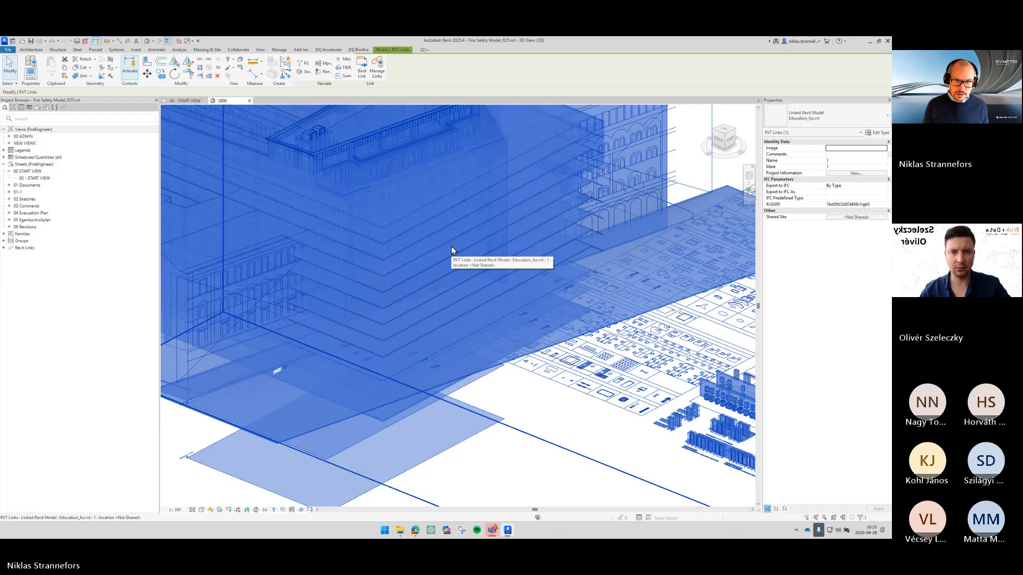
{"action": "left_click", "coordinate": [221, 71]}
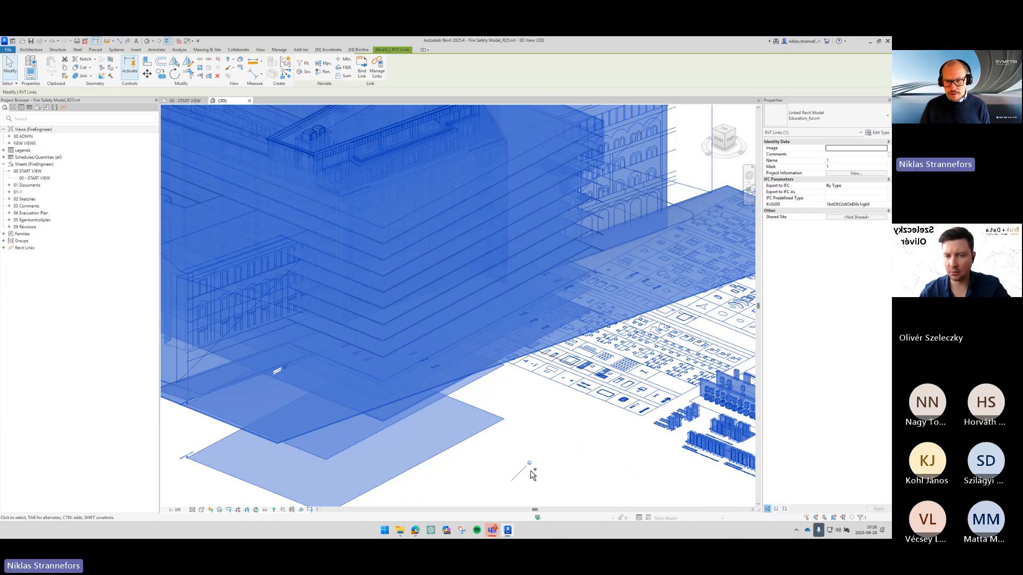
- Try to delete the pinned Education_fsz link and close the warning dialog
{"action": "key", "text": "ctrl"}
{"action": "key", "text": "ctrl"}
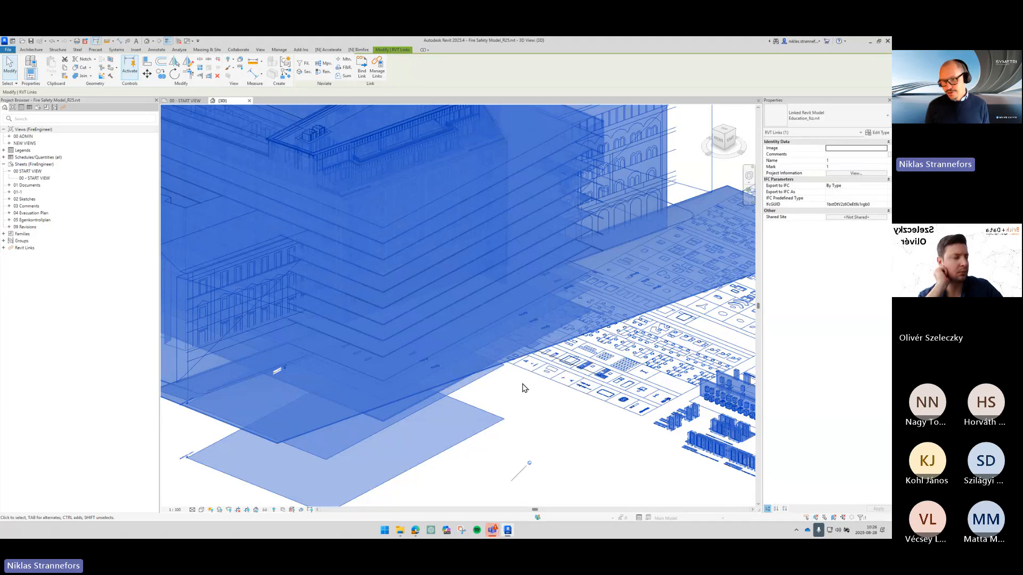
{"action": "key", "text": "Delete"}
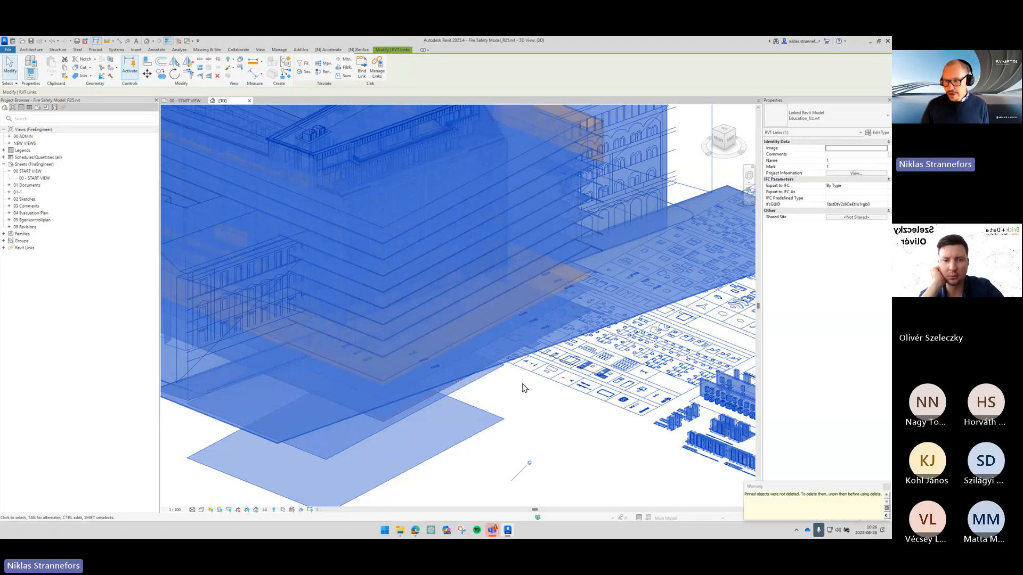
{"action": "left_click_drag", "start_coordinate": [810, 486], "coordinate": [466, 208]}
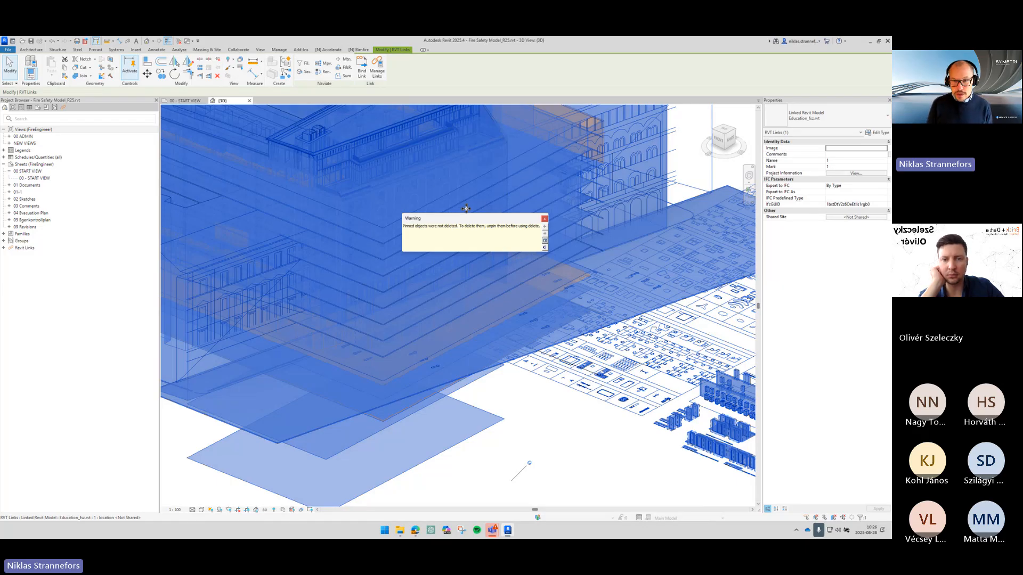
{"action": "left_click", "coordinate": [544, 218]}
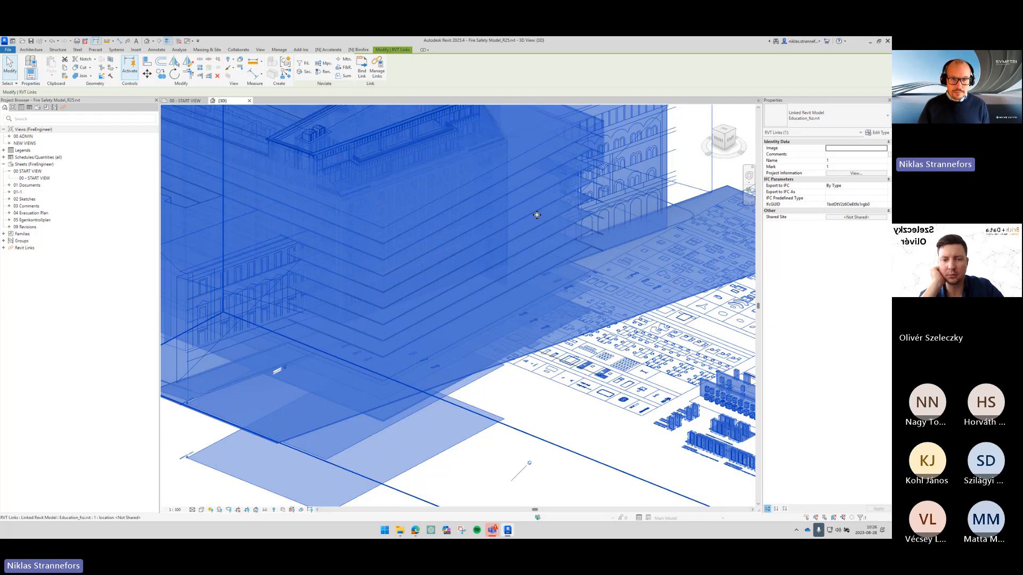
{"action": "key", "text": "Escape"}
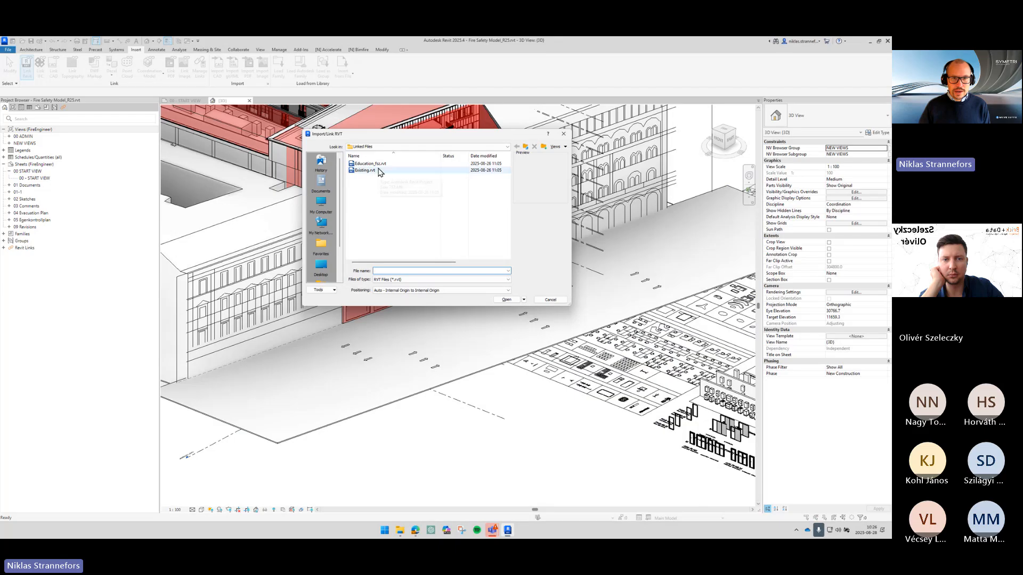
- Attempt to link Education_fsz.rvt again and decline creating a second instance
{"action": "left_click", "coordinate": [380, 164]}
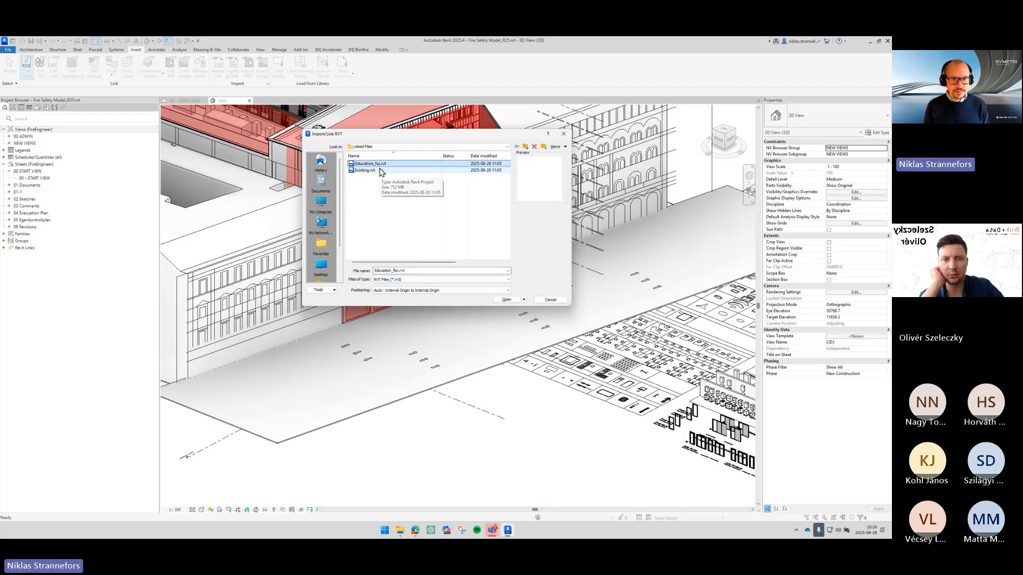
{"action": "left_click", "coordinate": [507, 300]}
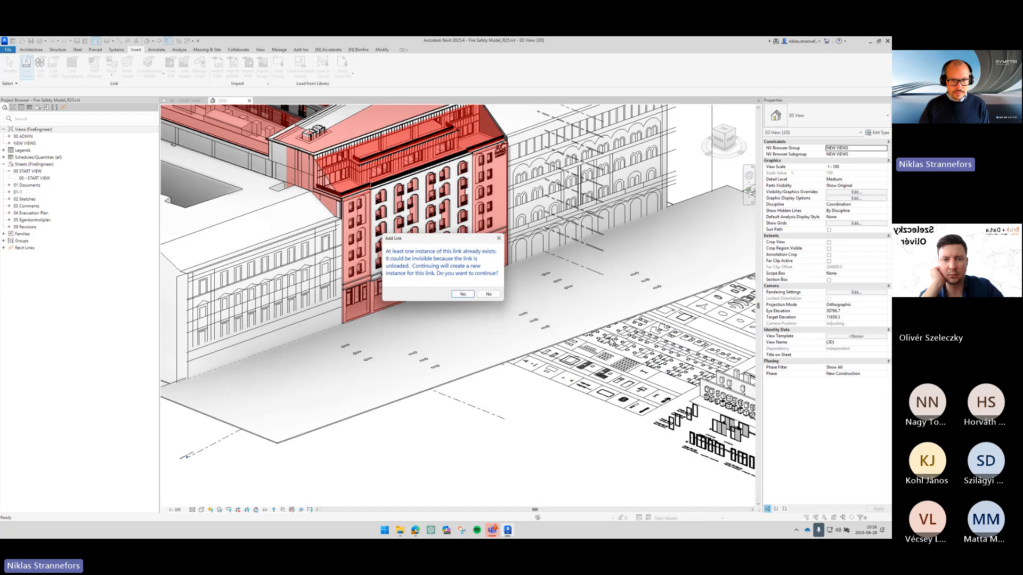
{"action": "left_click", "coordinate": [494, 295]}
- Link Existing.rvt from the Linked Files folder
{"action": "left_click", "coordinate": [27, 67]}
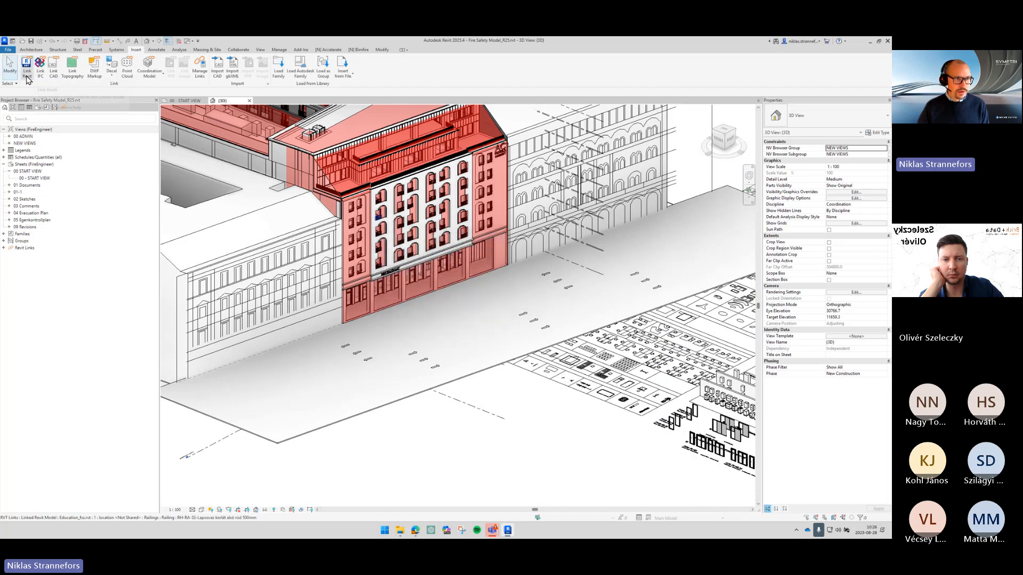
{"action": "left_click", "coordinate": [373, 170]}
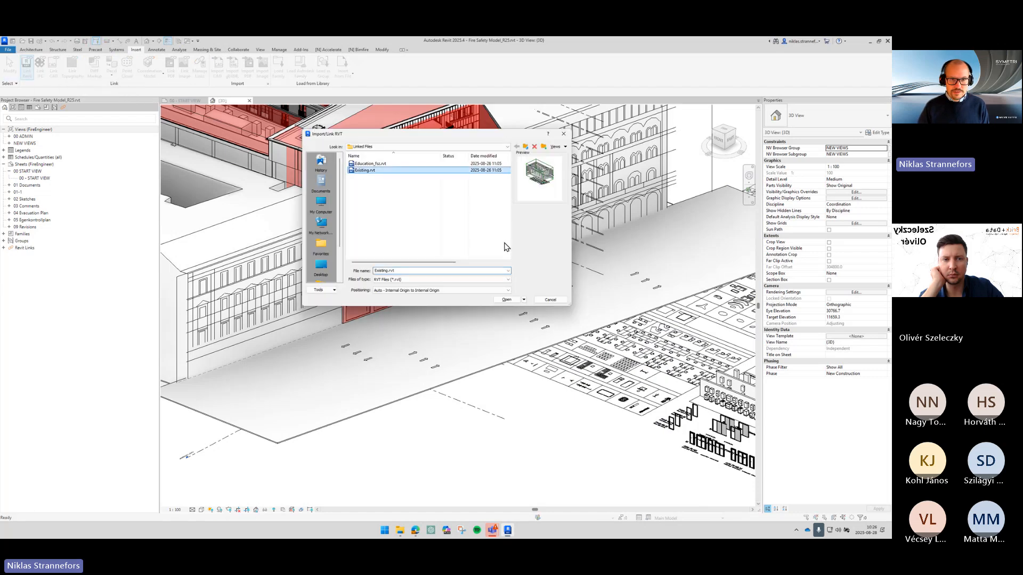
{"action": "left_click", "coordinate": [509, 301]}
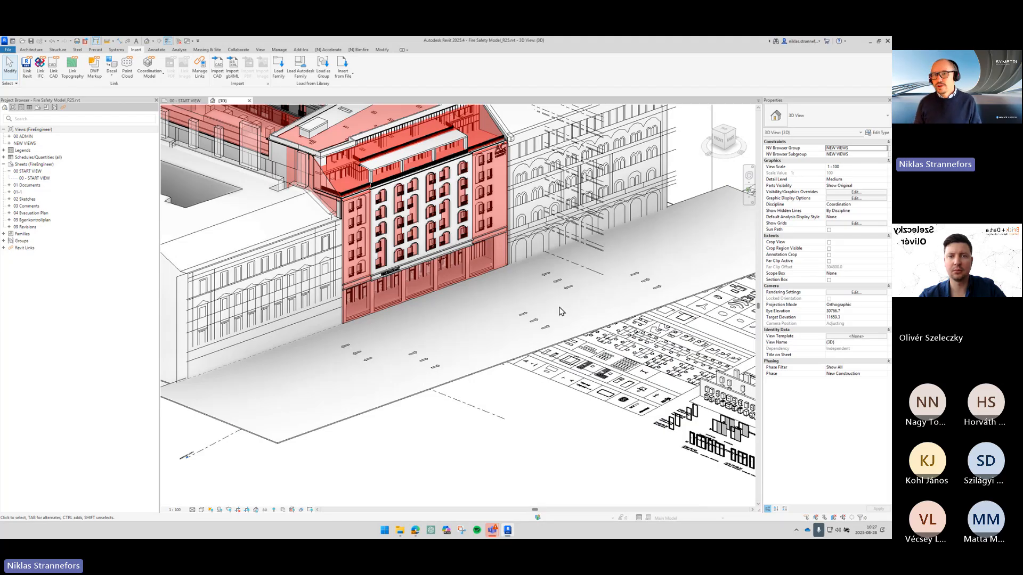
- Examine the linked Existing model's placement in the 3D view
{"action": "scroll", "coordinate": [417, 282], "scroll_direction": "up", "scroll_amount": 4}
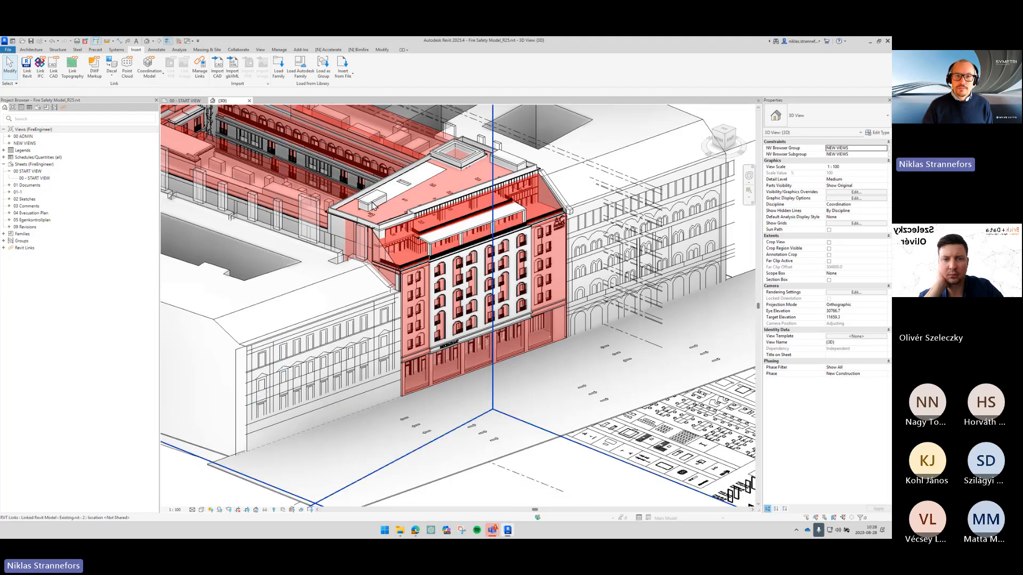
{"action": "left_click", "coordinate": [368, 201]}
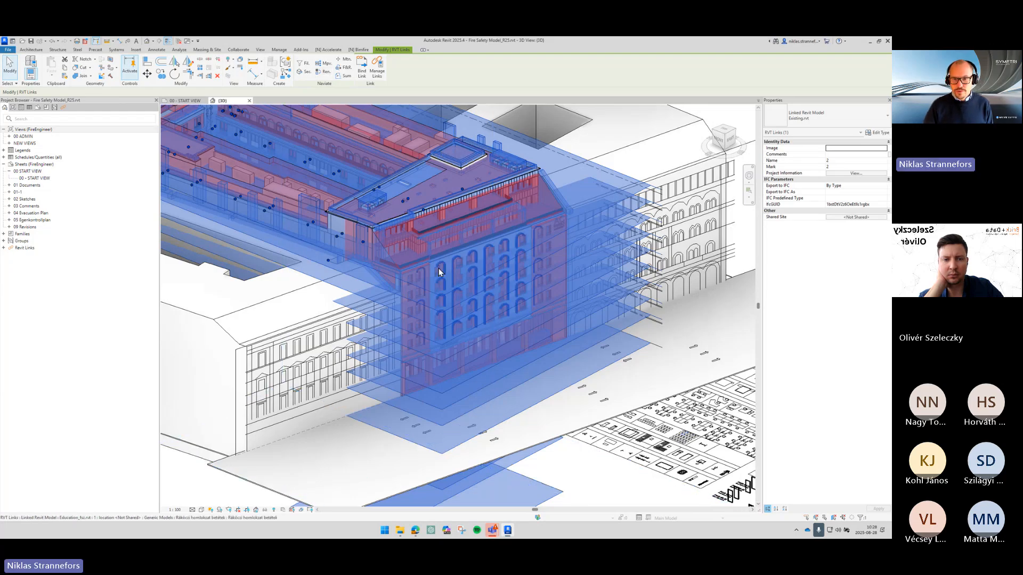
{"action": "left_click", "coordinate": [670, 341]}
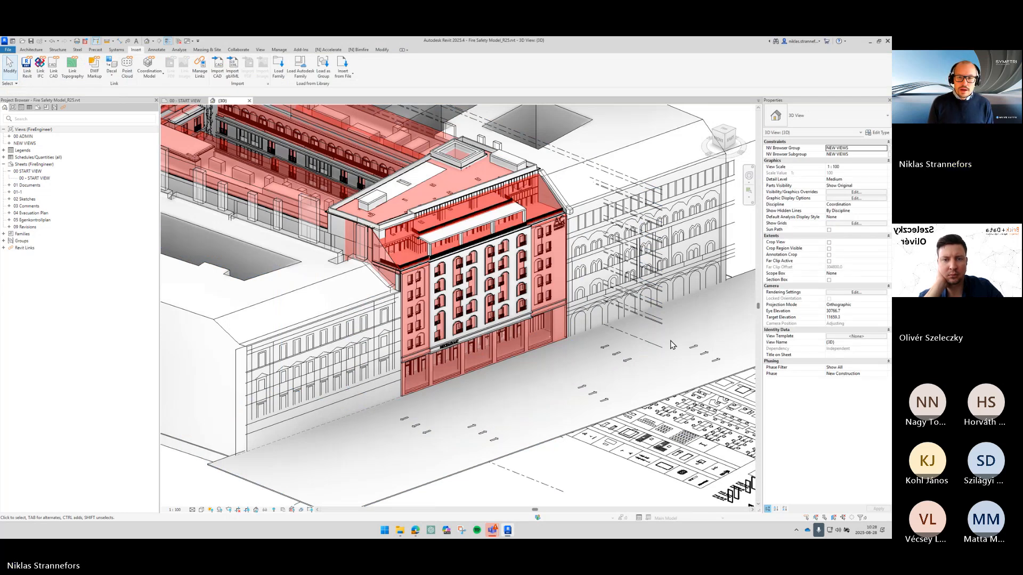
{"action": "middle_click_drag", "start_coordinate": [670, 340], "coordinate": [588, 366], "text": "shift"}
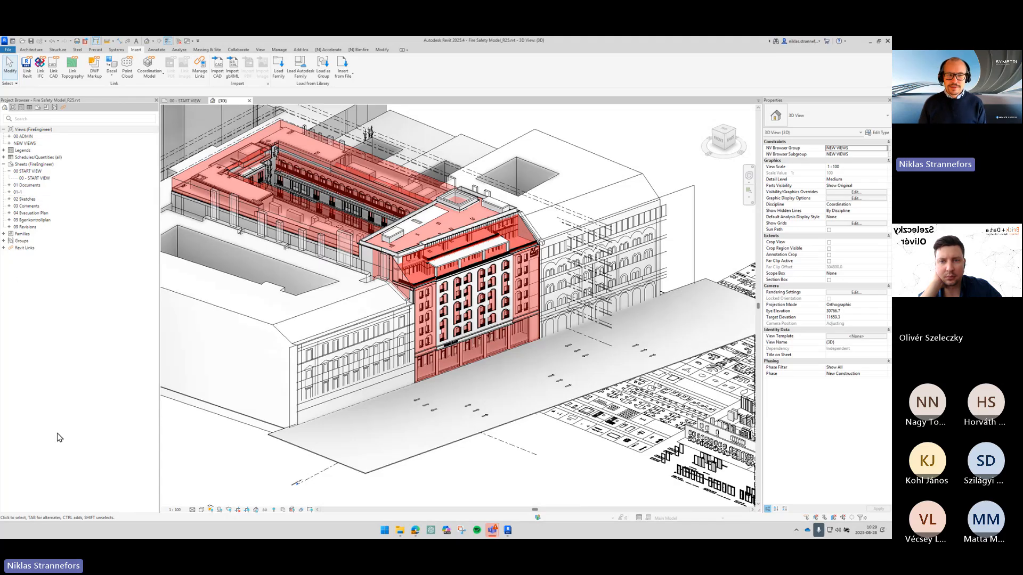
{"action": "key", "text": "ctrl"}
{"action": "key", "text": "ctrl"}
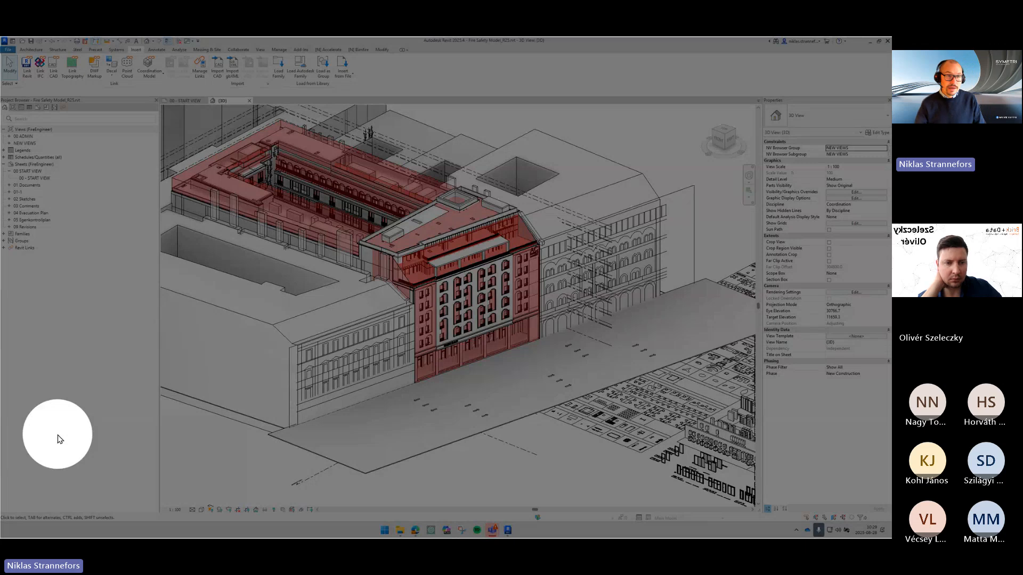
- Open the Education_fsz link's type properties and enable Room Bounding
{"action": "left_click", "coordinate": [6, 248]}
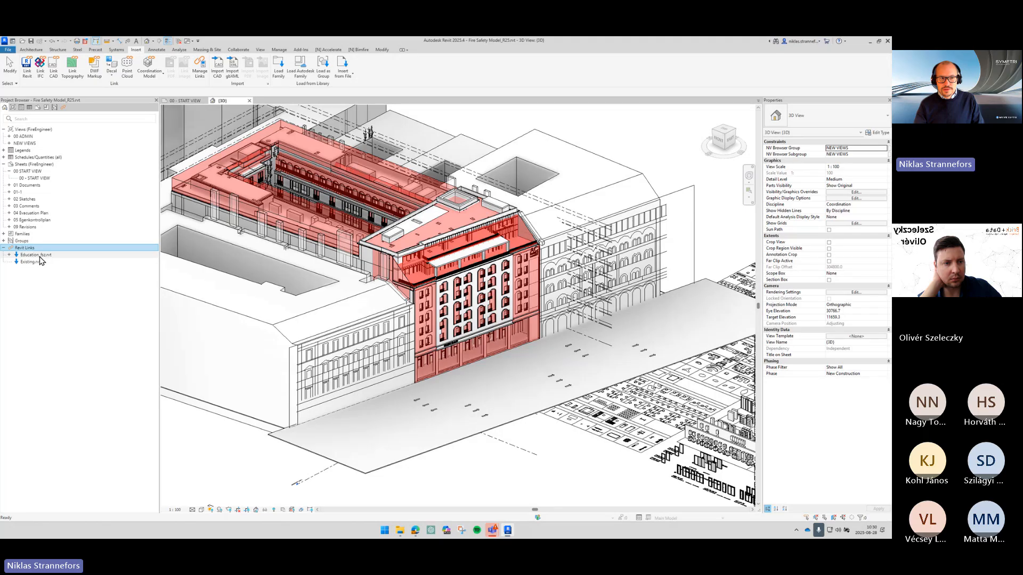
{"action": "double_click", "coordinate": [37, 256]}
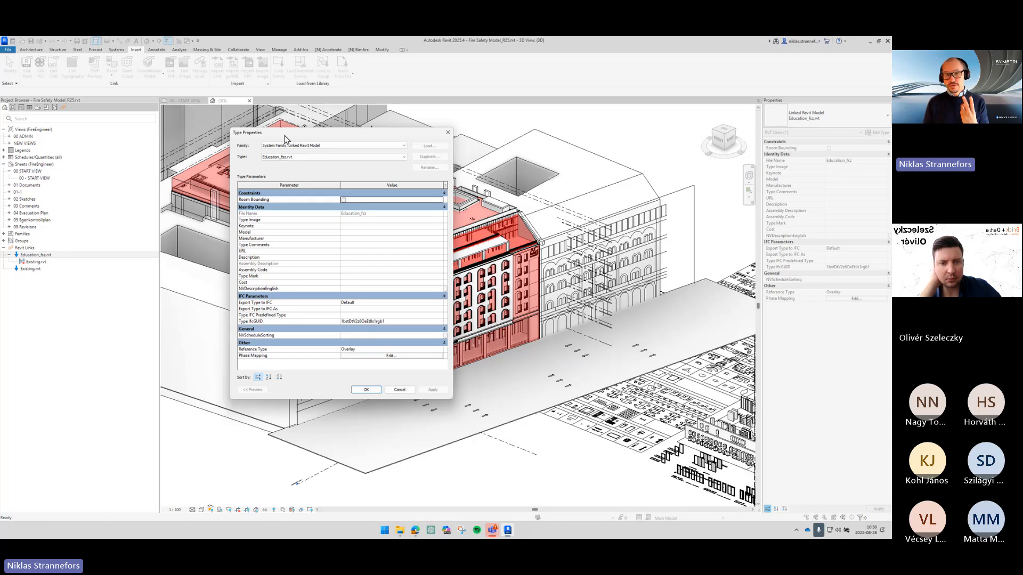
{"action": "left_click", "coordinate": [343, 200]}
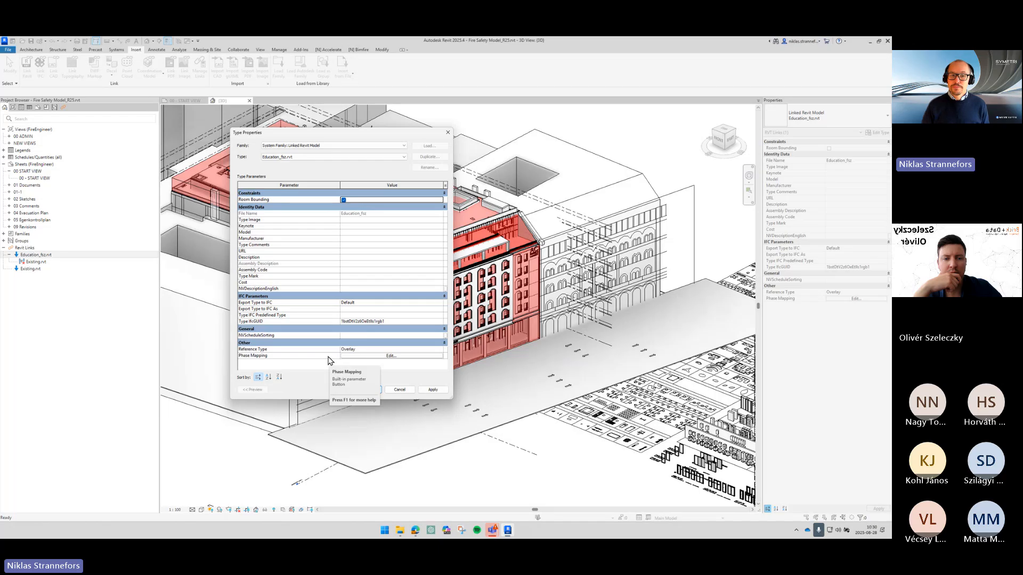
- Map the Education_fsz link's phases Existing to Existing and New Construction to New Construction, and confirm the type properties
{"action": "left_click", "coordinate": [370, 356]}
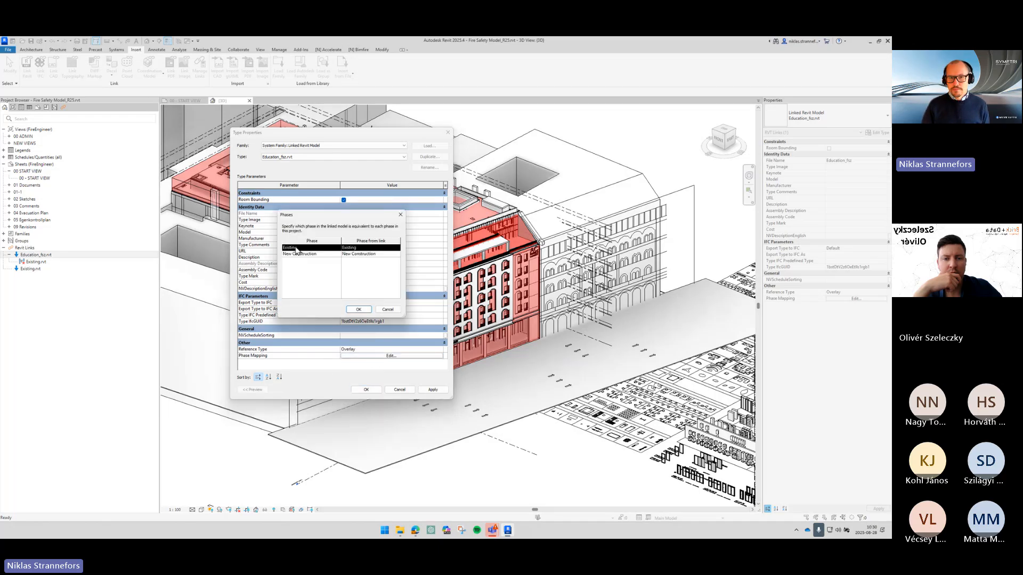
{"action": "left_click", "coordinate": [351, 249]}
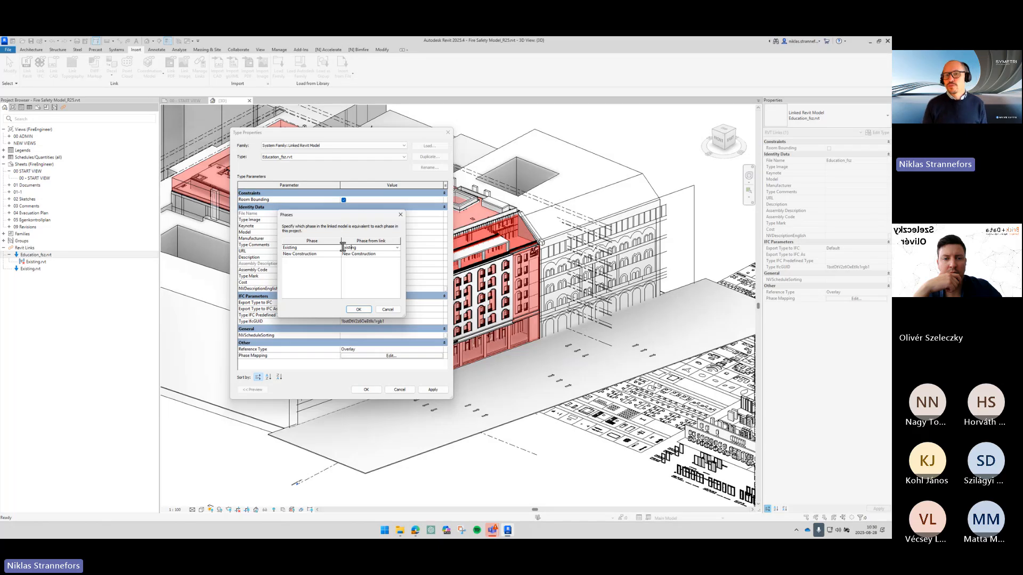
{"action": "double_click", "coordinate": [345, 248]}
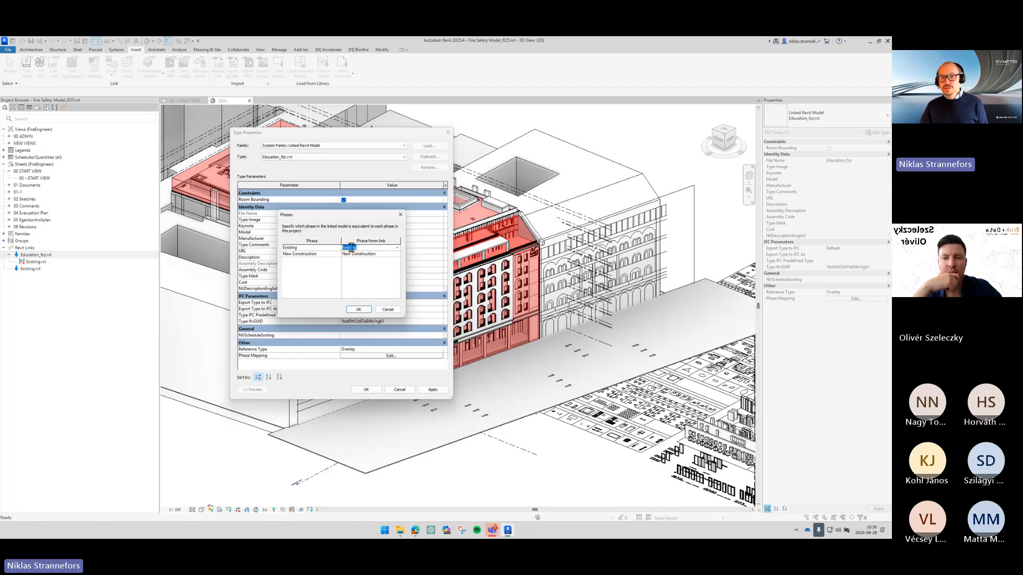
{"action": "left_click", "coordinate": [359, 253]}
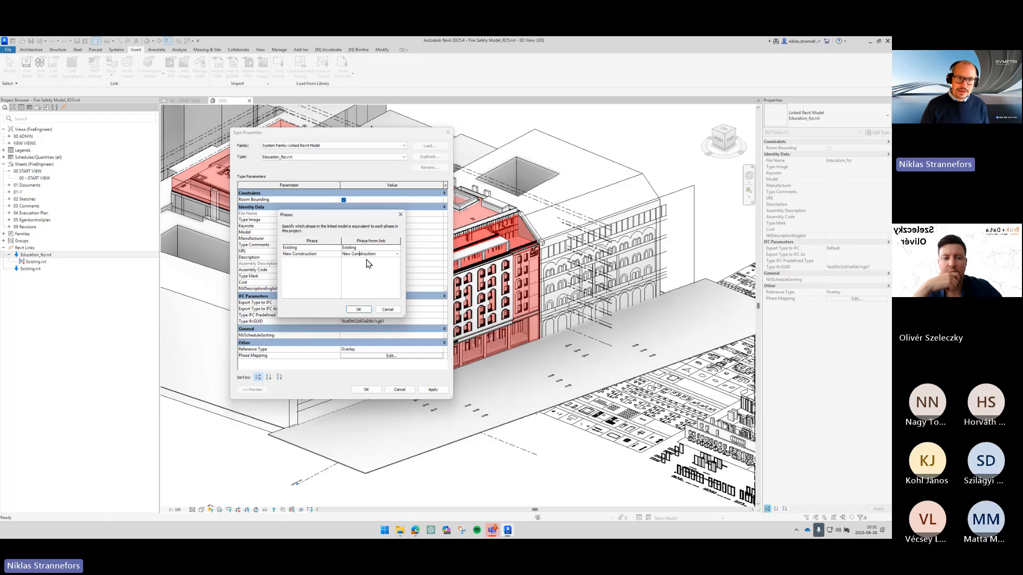
{"action": "left_click", "coordinate": [323, 248]}
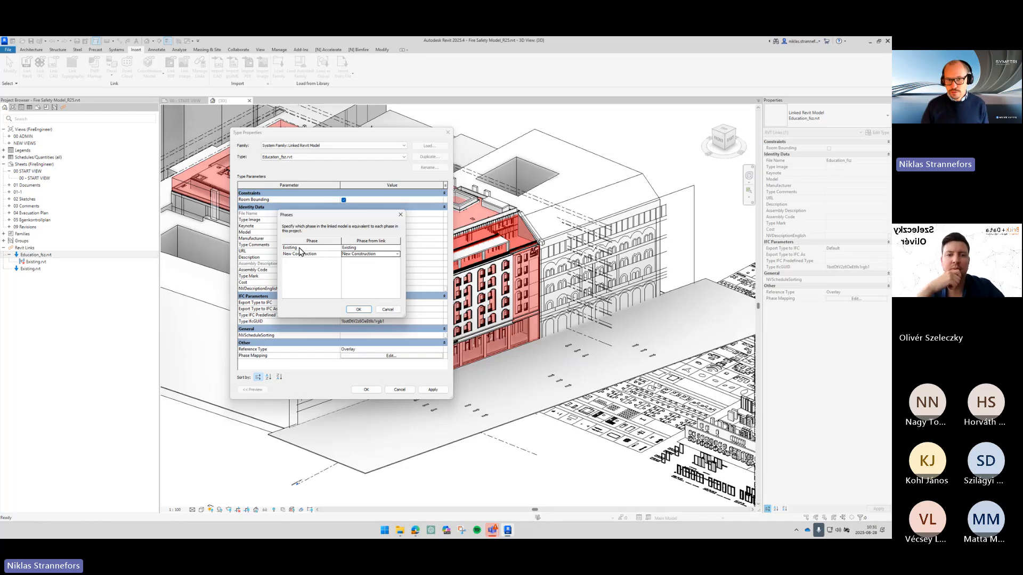
{"action": "left_click", "coordinate": [376, 249]}
{"action": "left_click", "coordinate": [377, 250]}
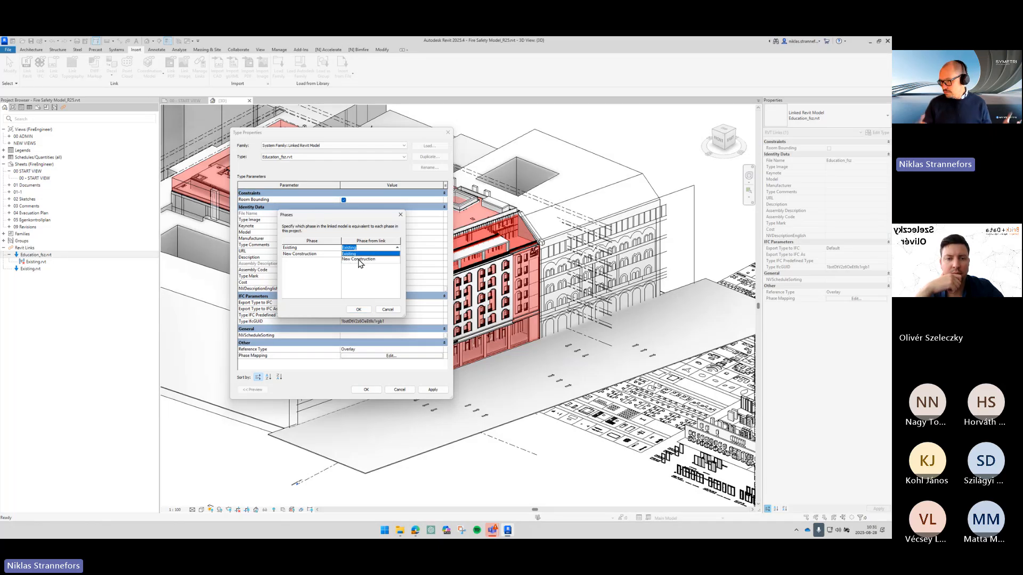
{"action": "left_click", "coordinate": [312, 254]}
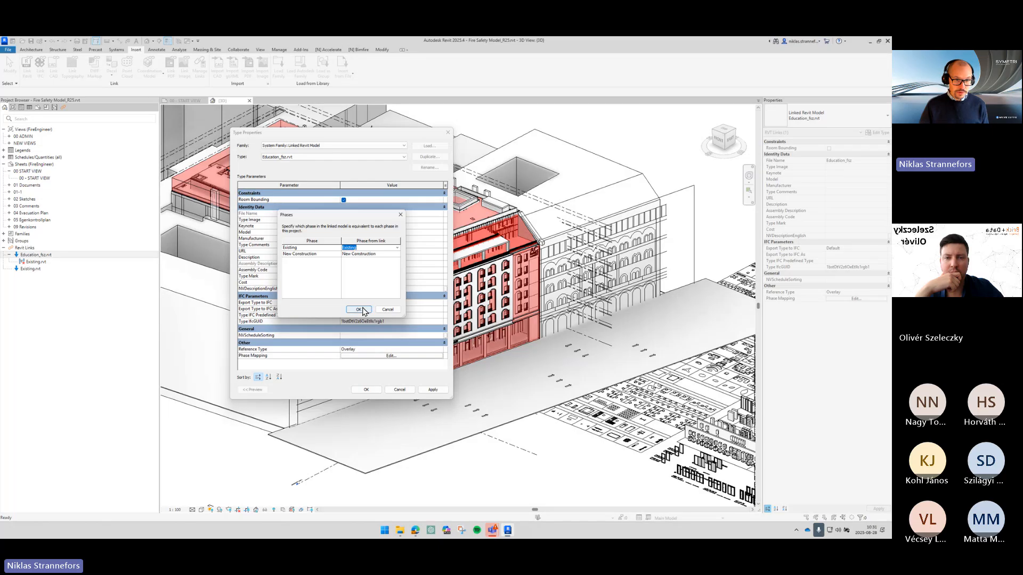
{"action": "left_click", "coordinate": [365, 308]}
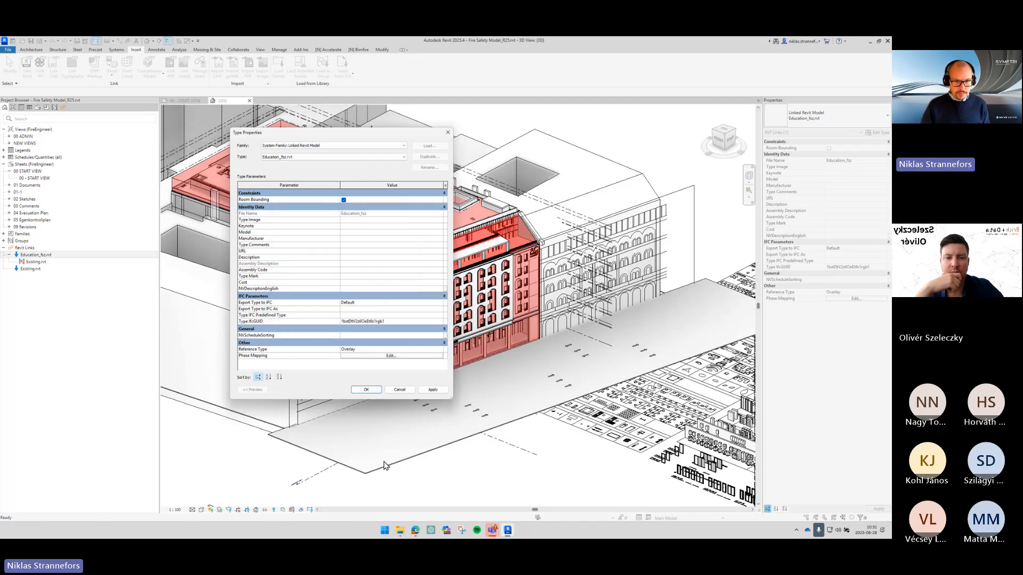
{"action": "left_click", "coordinate": [374, 392]}
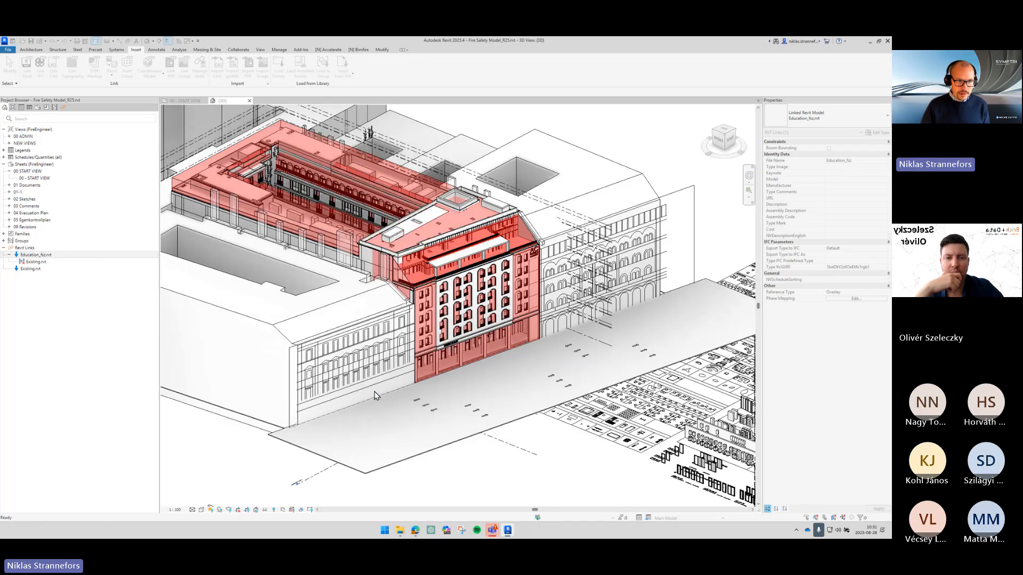
- Open the Existing link's type properties and enable Room Bounding
{"action": "left_click", "coordinate": [30, 269]}
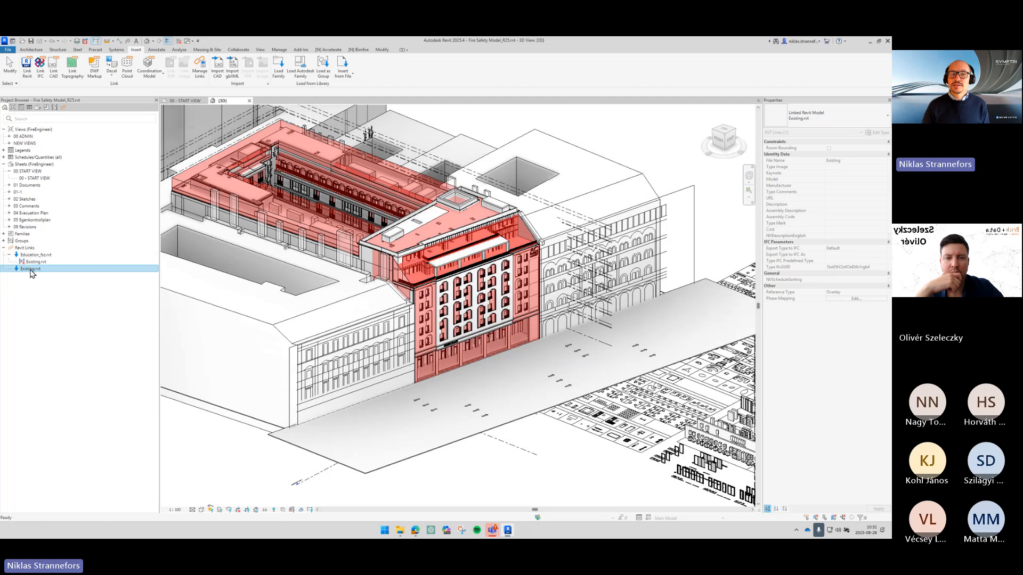
{"action": "double_click", "coordinate": [31, 269]}
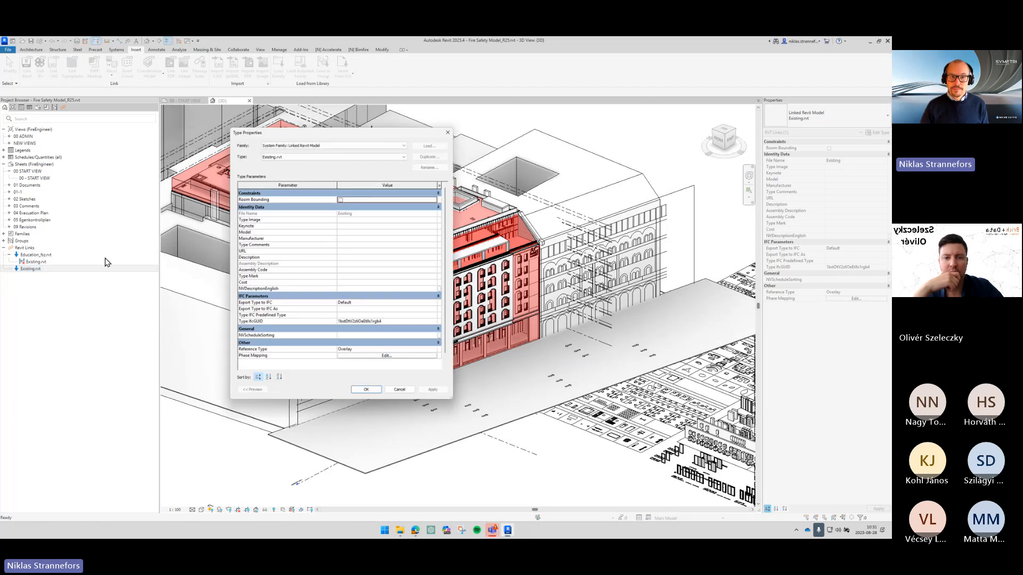
{"action": "left_click", "coordinate": [344, 200]}
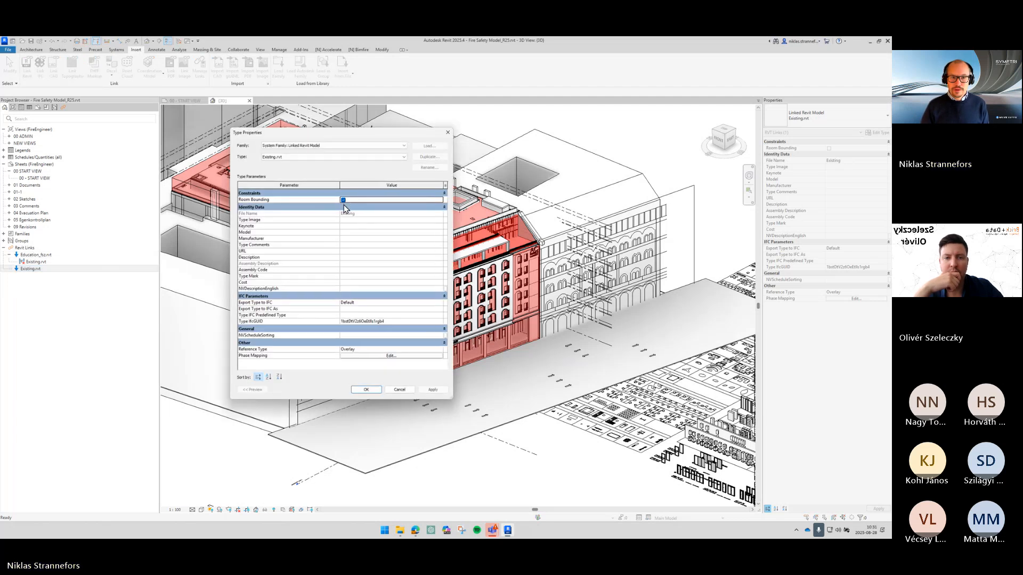
- Map the Existing link's phases Existing to Existing and New Construction to New Construction, confirm, and clear the selection
{"action": "left_click", "coordinate": [378, 355]}
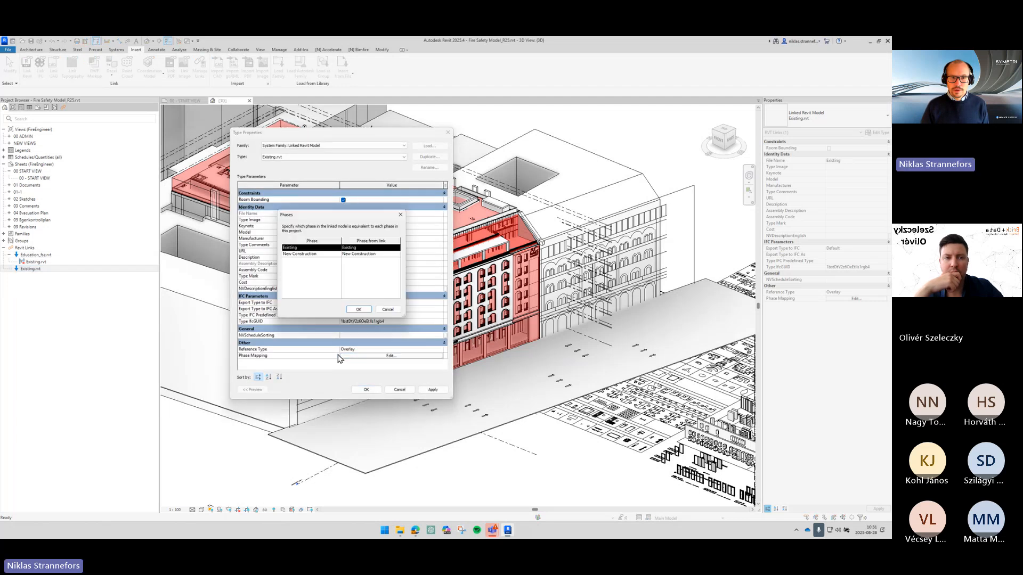
{"action": "left_click", "coordinate": [396, 248]}
{"action": "left_click", "coordinate": [396, 248]}
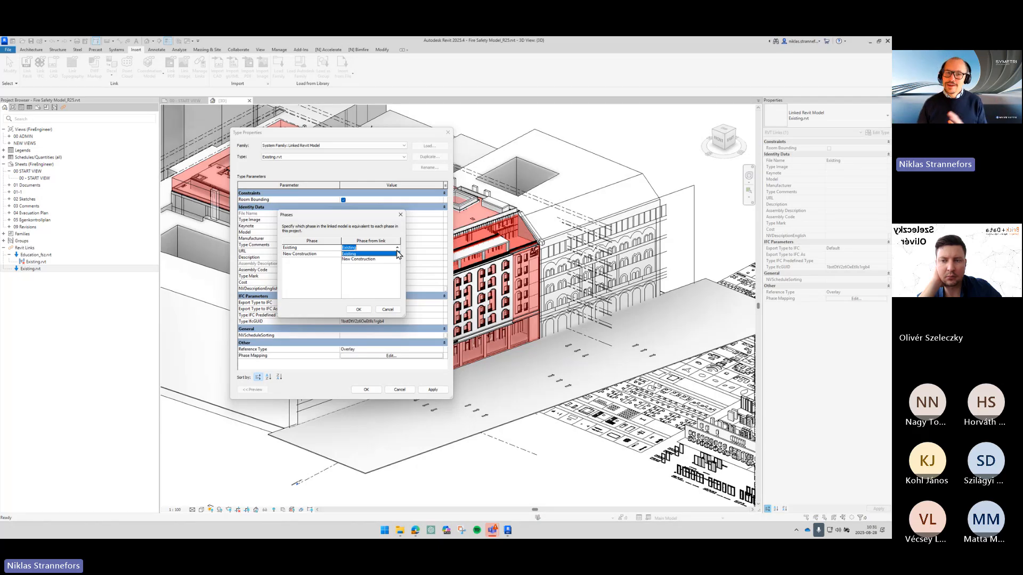
{"action": "left_click", "coordinate": [372, 311]}
{"action": "left_click", "coordinate": [357, 310]}
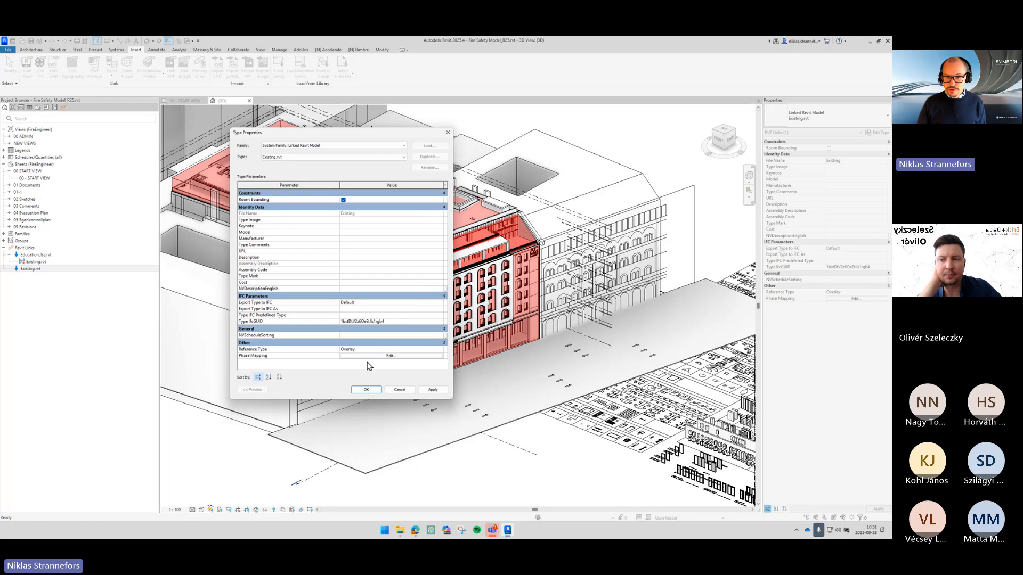
{"action": "left_click", "coordinate": [366, 390]}
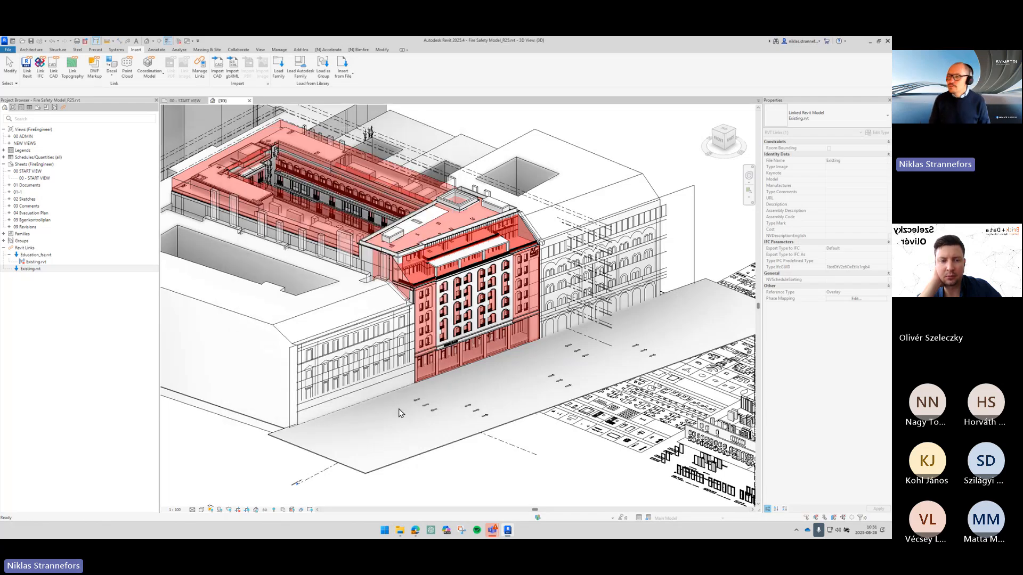
{"action": "key", "text": "Escape"}
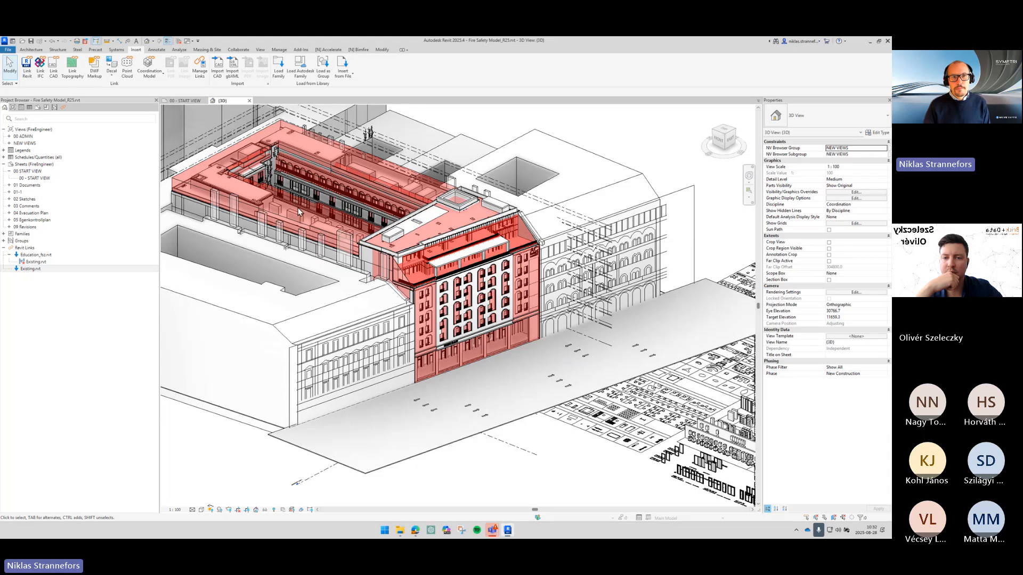
- Transfer only the Phase Settings project standard from Education_fsz.rvt, overwriting the duplicate phase types
{"action": "left_click", "coordinate": [281, 50]}
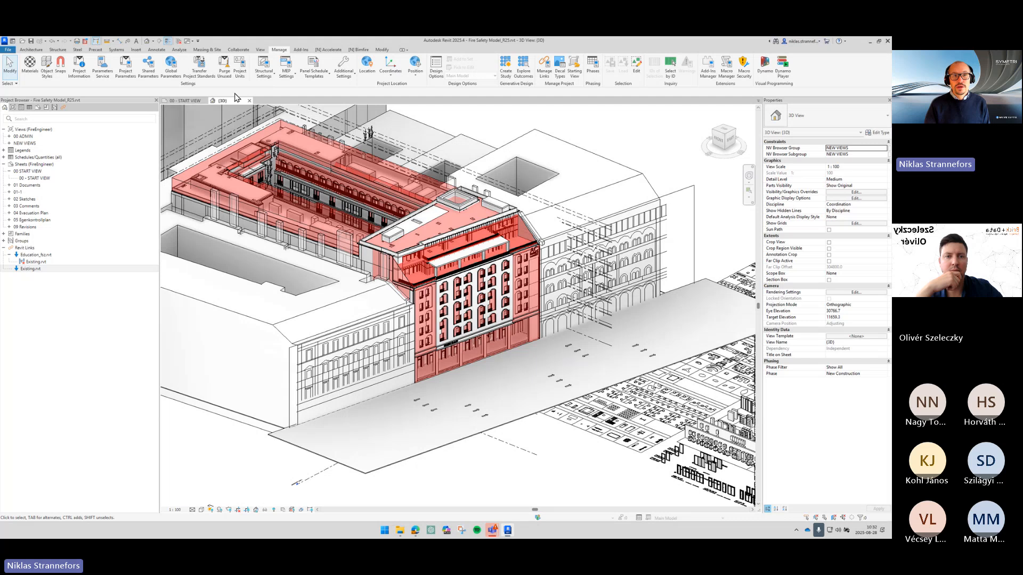
{"action": "left_click", "coordinate": [199, 73]}
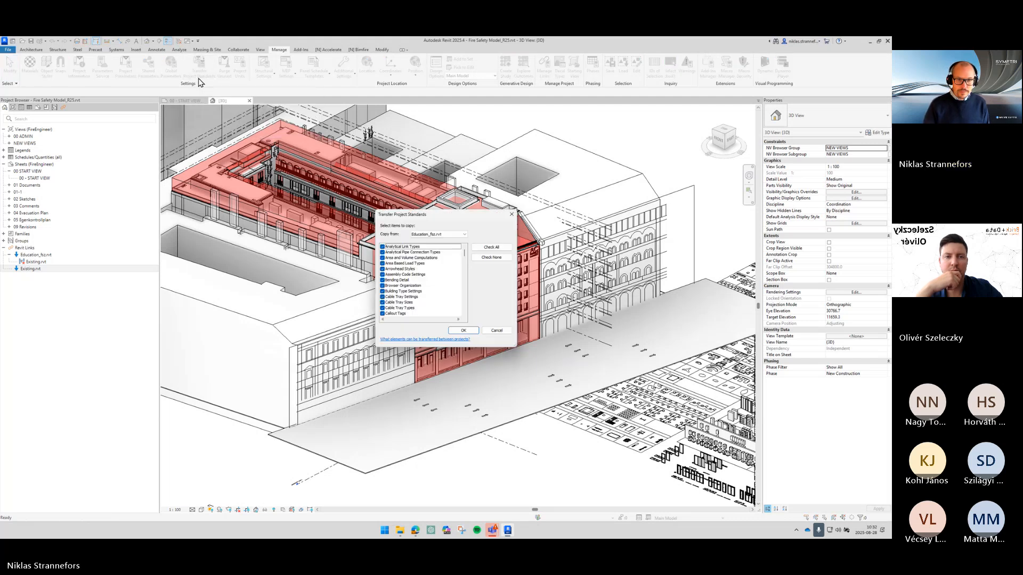
{"action": "left_click", "coordinate": [491, 258]}
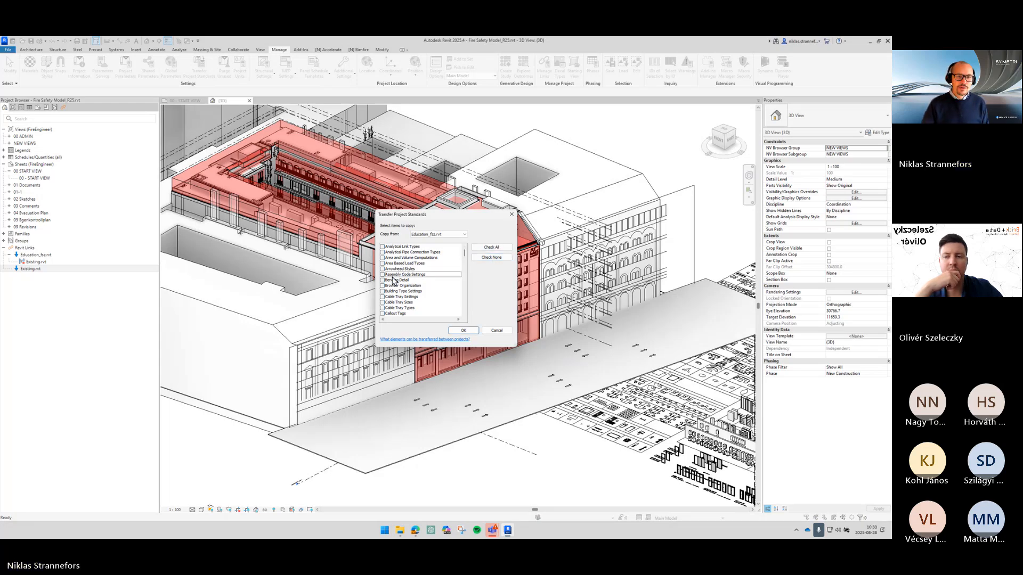
{"action": "scroll", "coordinate": [407, 280], "scroll_direction": "down", "scroll_amount": 2}
{"action": "scroll", "coordinate": [407, 281], "scroll_direction": "down", "scroll_amount": 12}
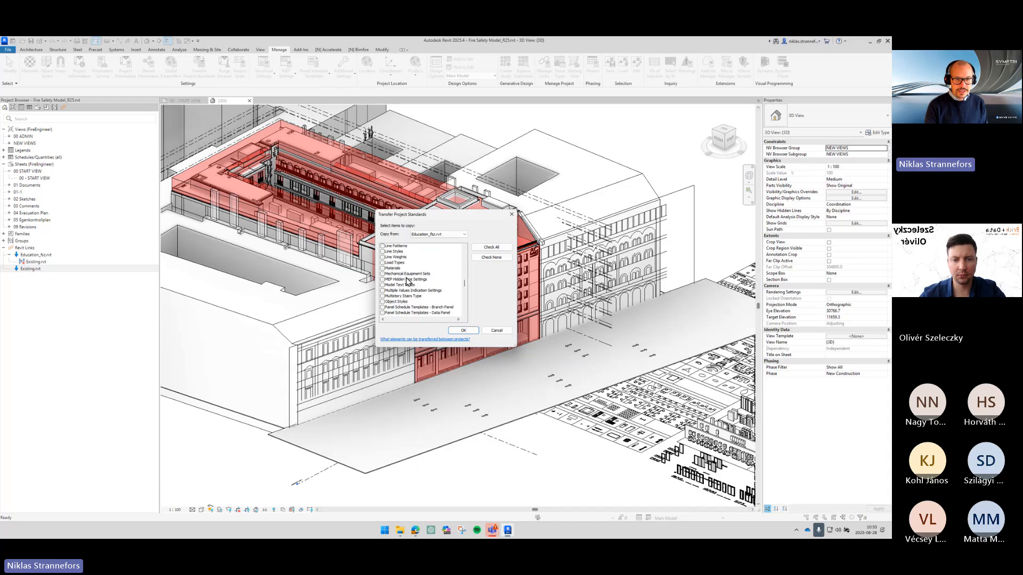
{"action": "left_click", "coordinate": [399, 298]}
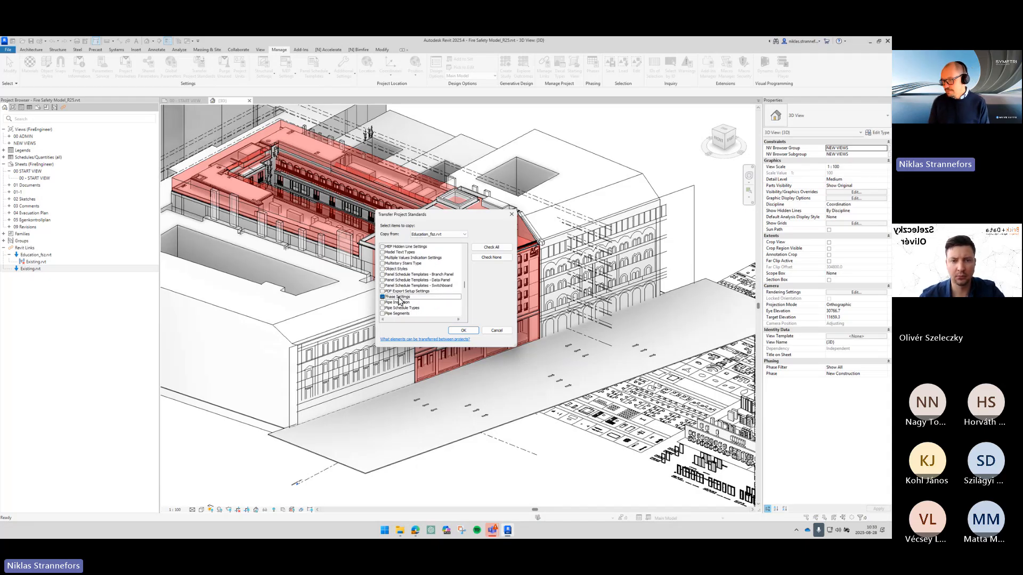
{"action": "left_click", "coordinate": [464, 331]}
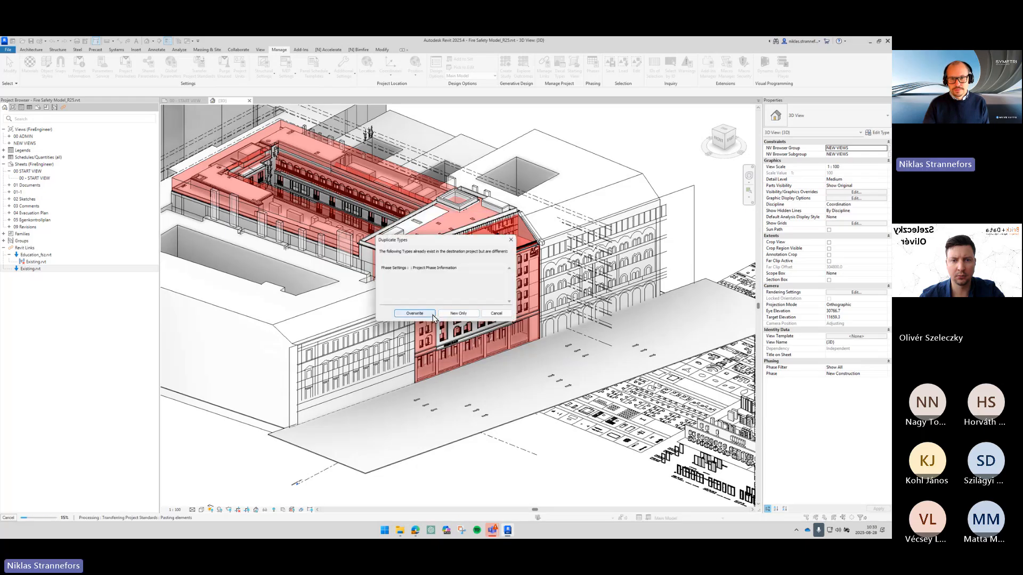
{"action": "left_click", "coordinate": [415, 313]}
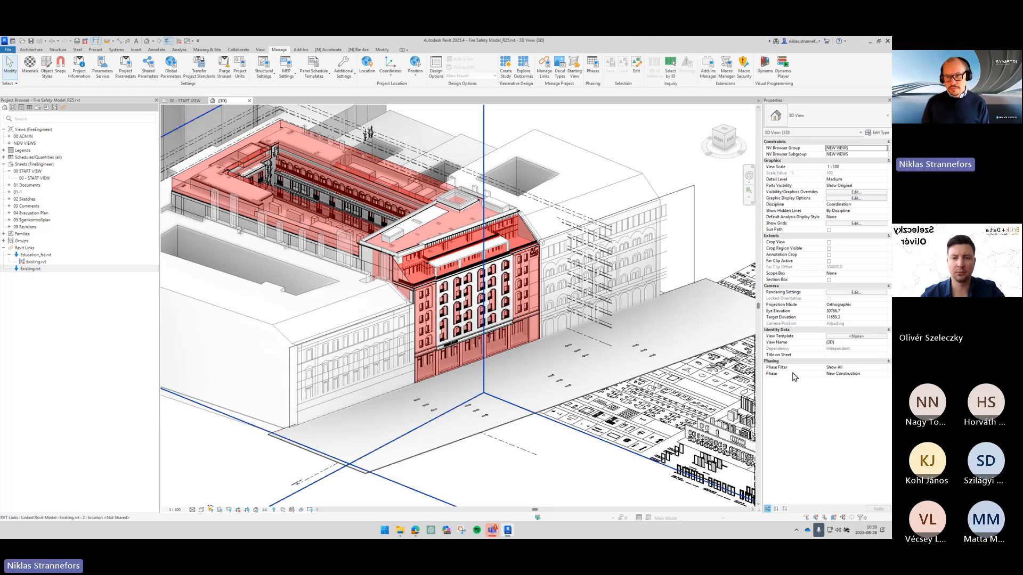
- Set the 3D view's phase filter to Show Previous Phase
{"action": "key", "text": "ctrl"}
{"action": "key", "text": "ctrl"}
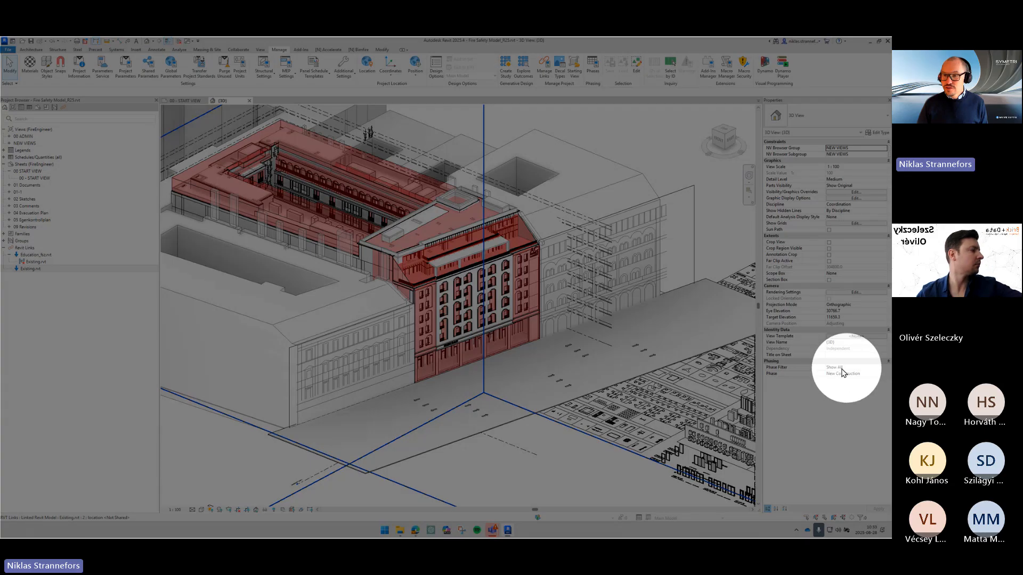
{"action": "left_click", "coordinate": [875, 367]}
{"action": "left_click", "coordinate": [884, 367]}
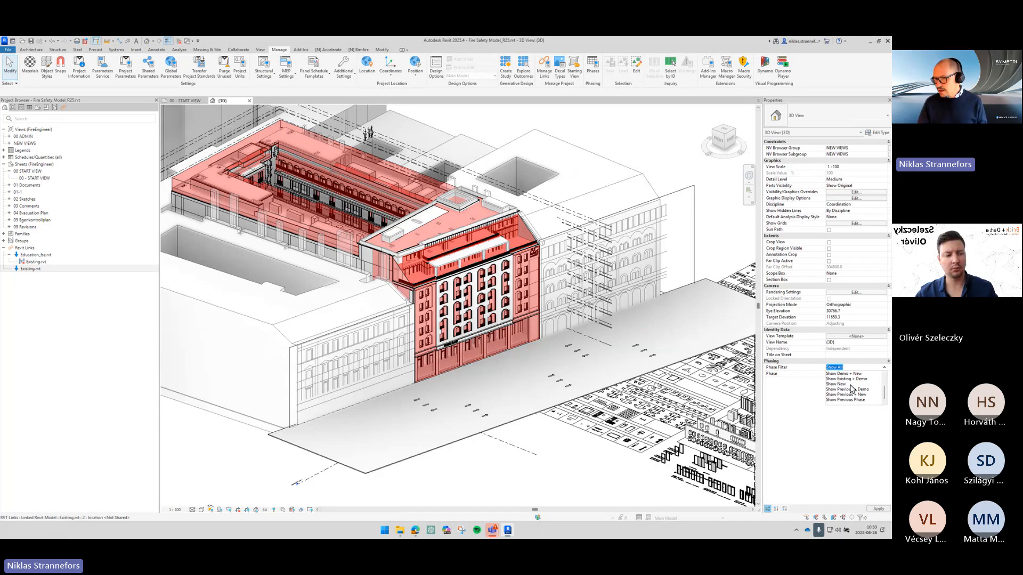
{"action": "scroll", "coordinate": [851, 389], "scroll_direction": "up", "scroll_amount": 2}
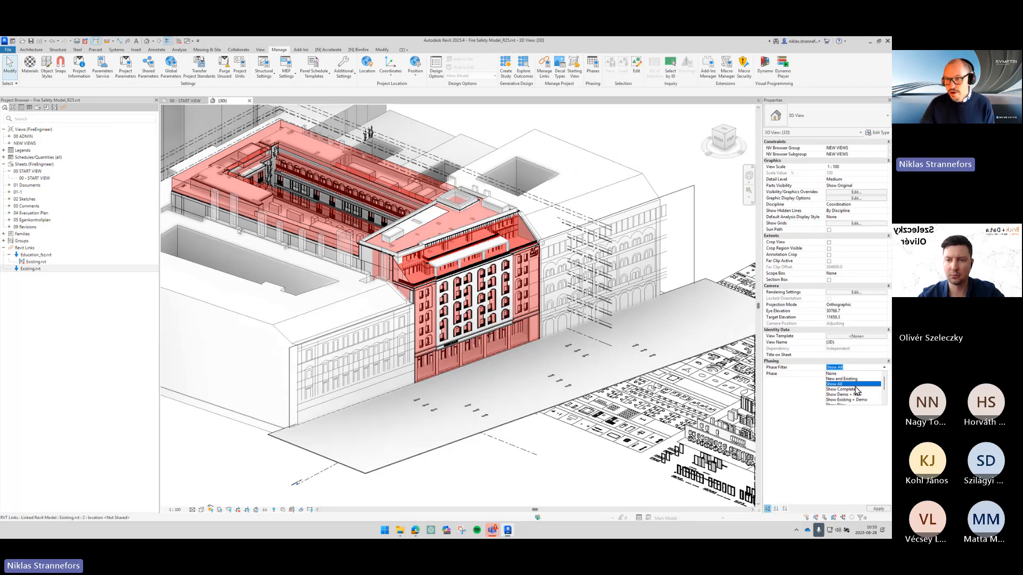
{"action": "scroll", "coordinate": [860, 380], "scroll_direction": "down", "scroll_amount": 1}
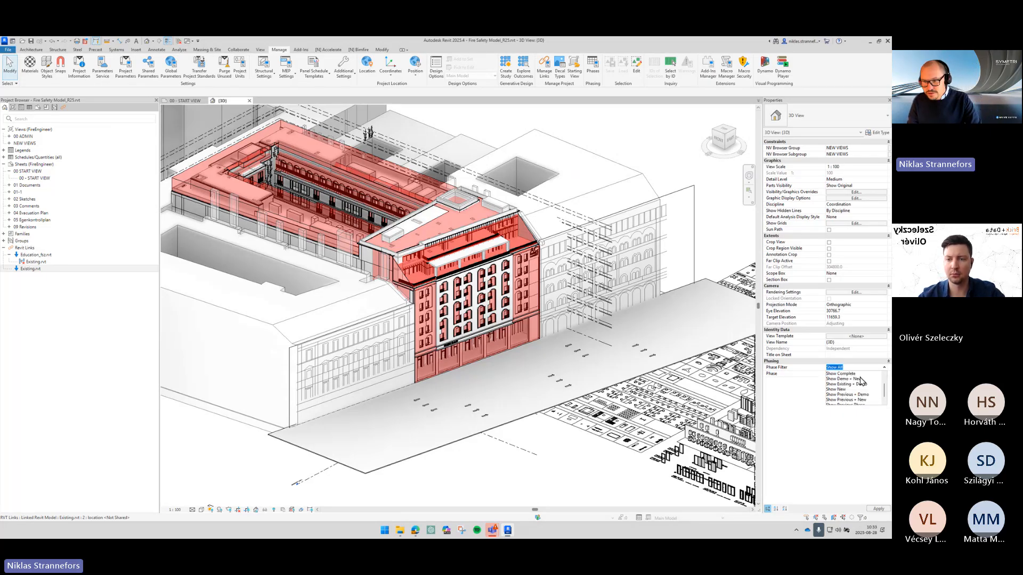
{"action": "scroll", "coordinate": [862, 381], "scroll_direction": "down", "scroll_amount": 1}
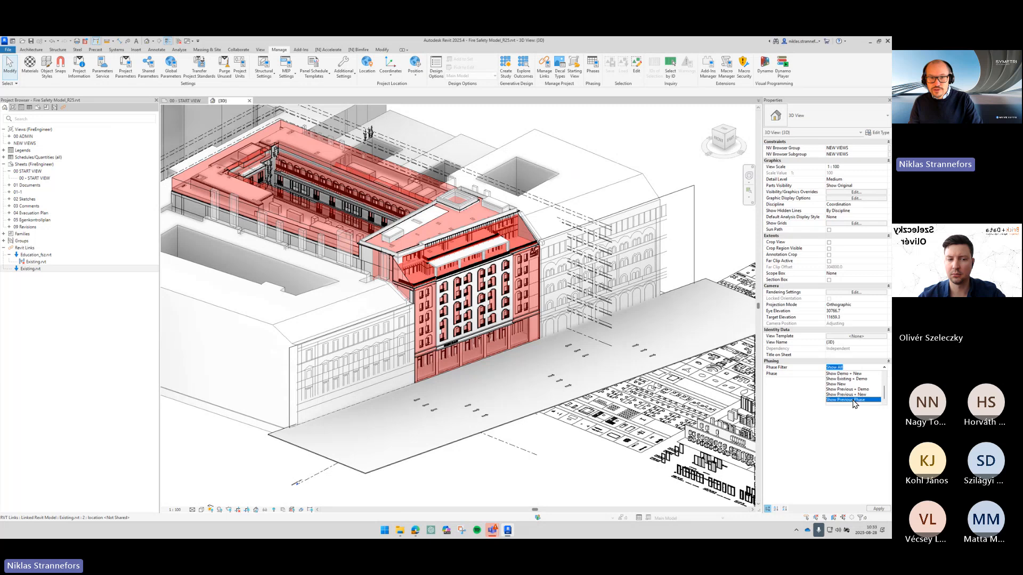
{"action": "left_click", "coordinate": [853, 400]}
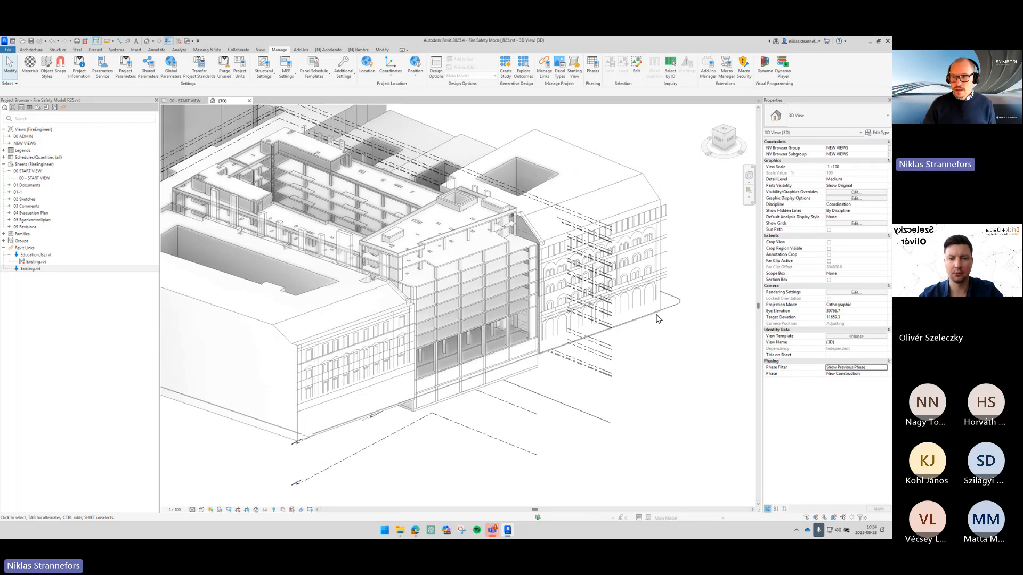
- Set the 3D view's phase filter to Show New
{"action": "left_click", "coordinate": [884, 368]}
{"action": "left_click", "coordinate": [885, 368]}
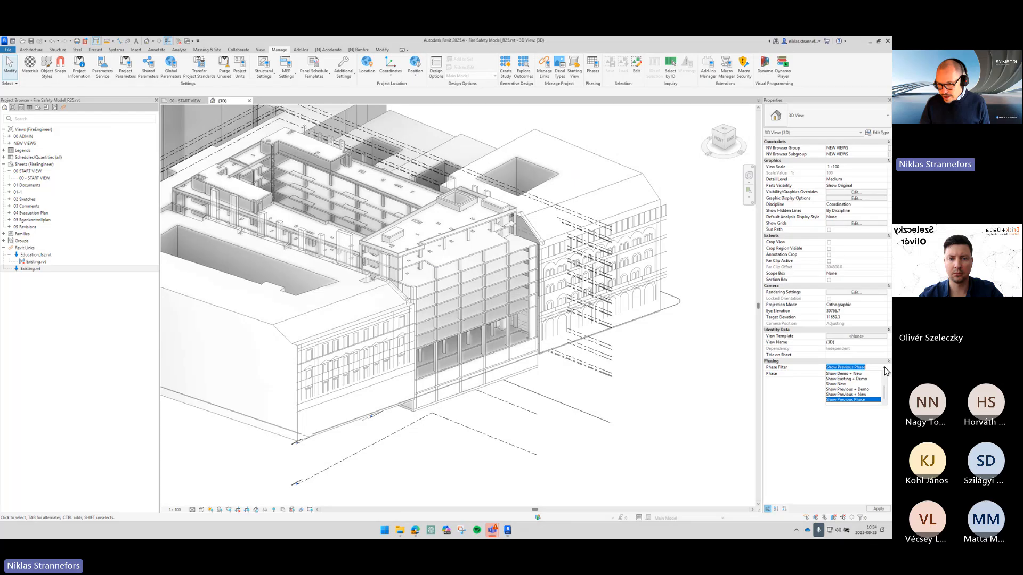
{"action": "left_click", "coordinate": [838, 384]}
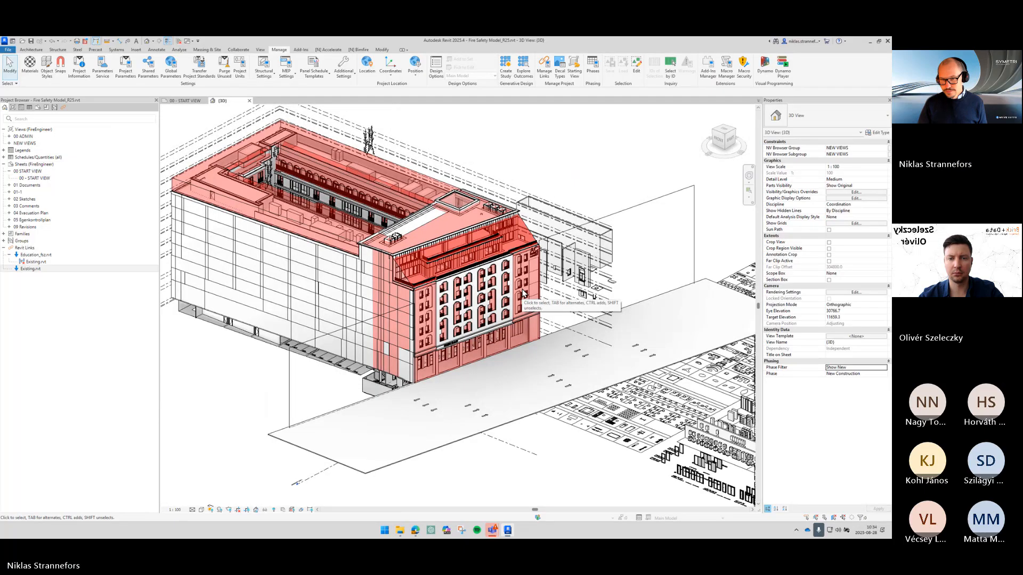
- Set the 3D view's phase filter to New and Existing
{"action": "left_click", "coordinate": [884, 367]}
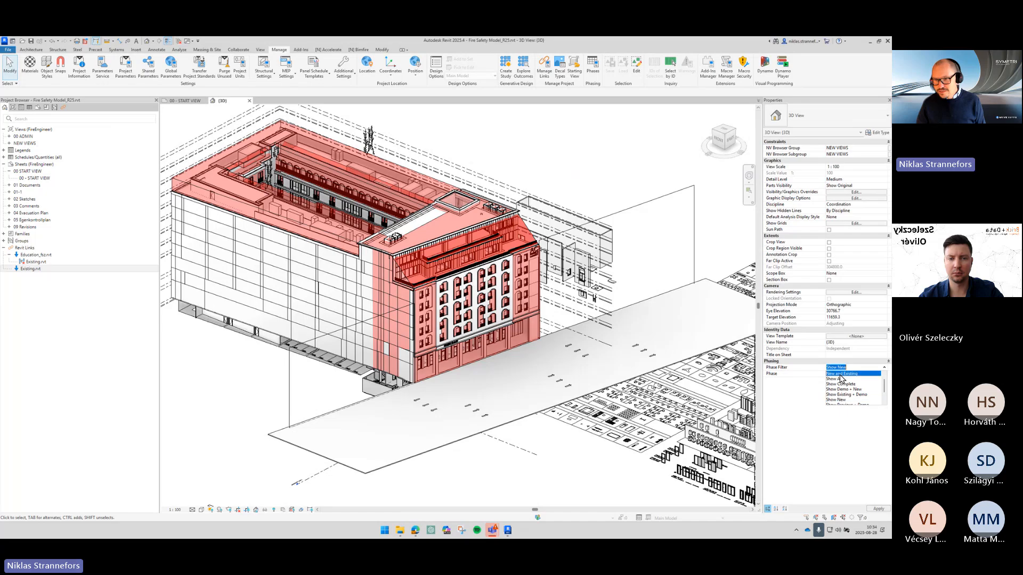
{"action": "left_click", "coordinate": [841, 374]}
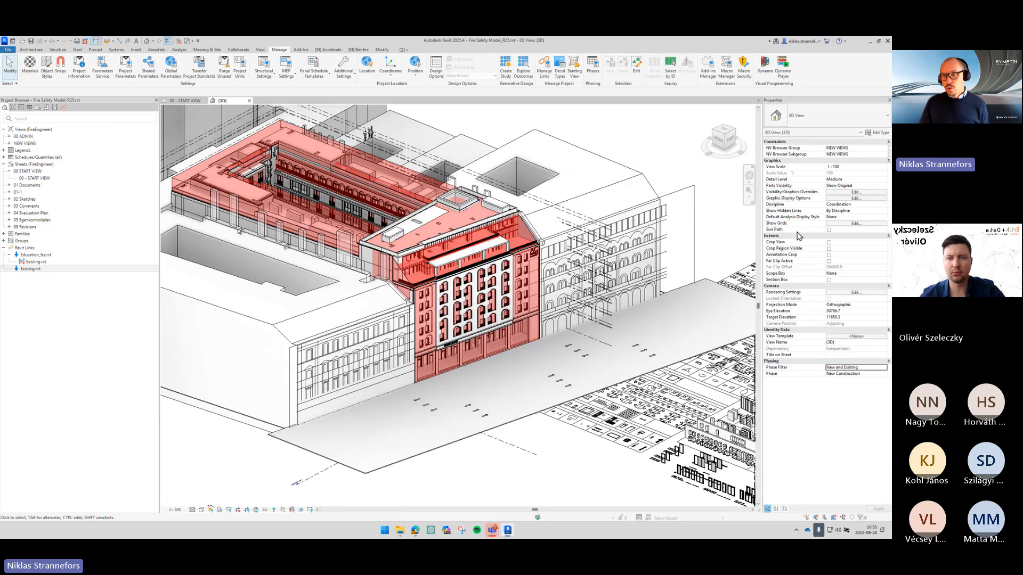
- In the 3D view's visibility/graphics overrides, hide the Existing.rvt Revit link
{"action": "left_click", "coordinate": [839, 193]}
{"action": "left_click_drag", "start_coordinate": [562, 106], "coordinate": [388, 114]}
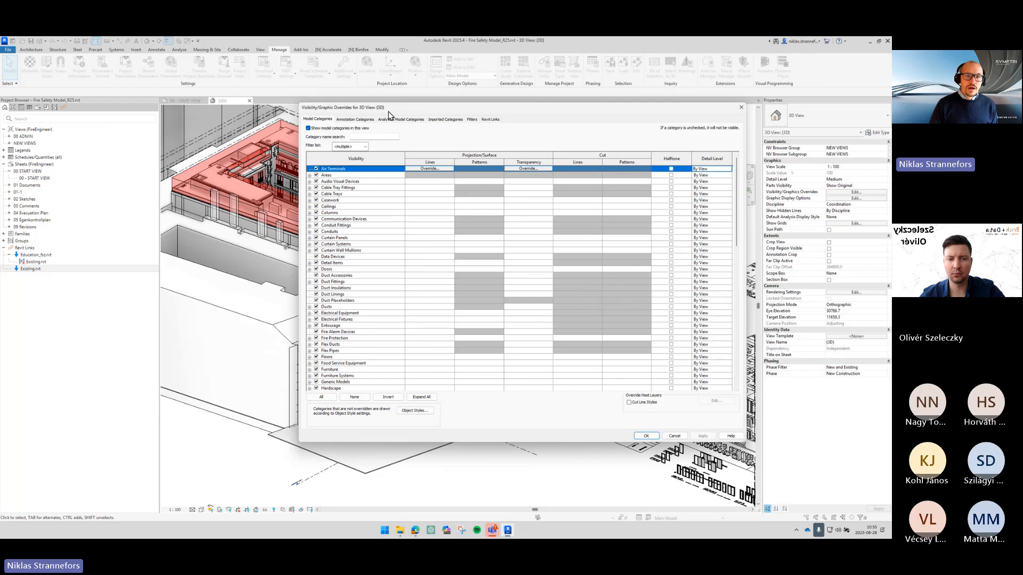
{"action": "left_click", "coordinate": [490, 119]}
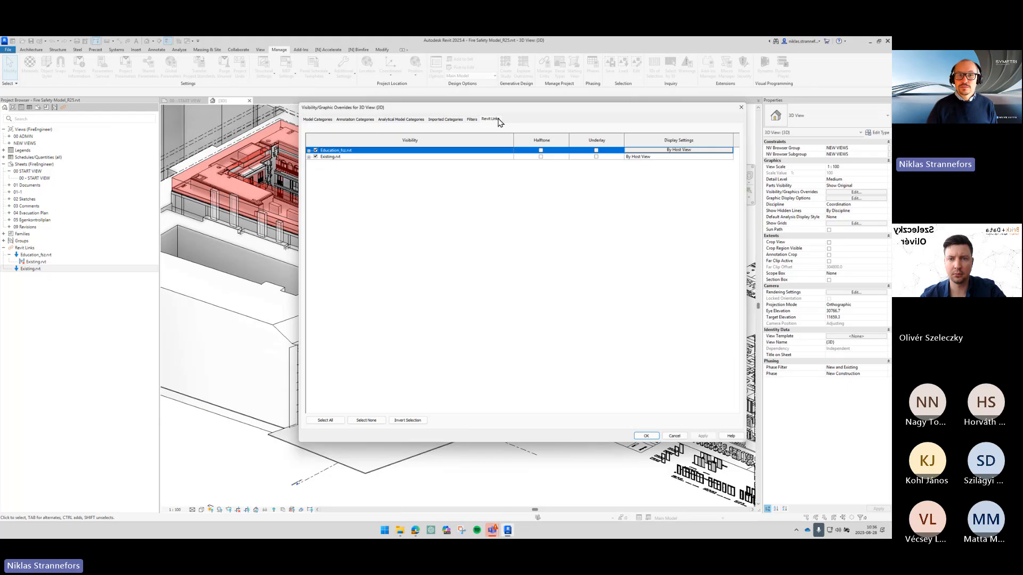
{"action": "left_click", "coordinate": [359, 156]}
{"action": "left_click", "coordinate": [315, 156]}
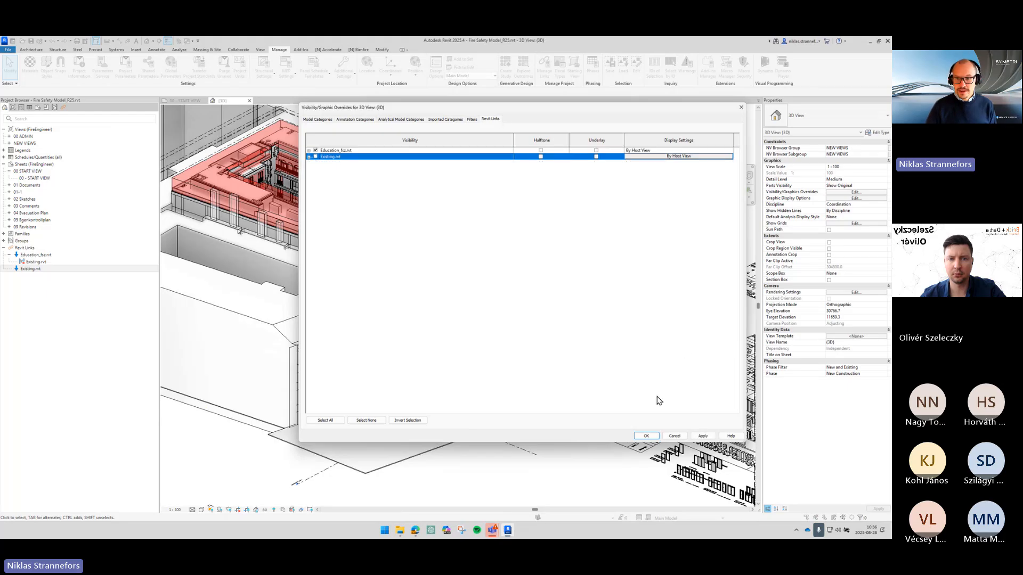
{"action": "left_click", "coordinate": [647, 435]}
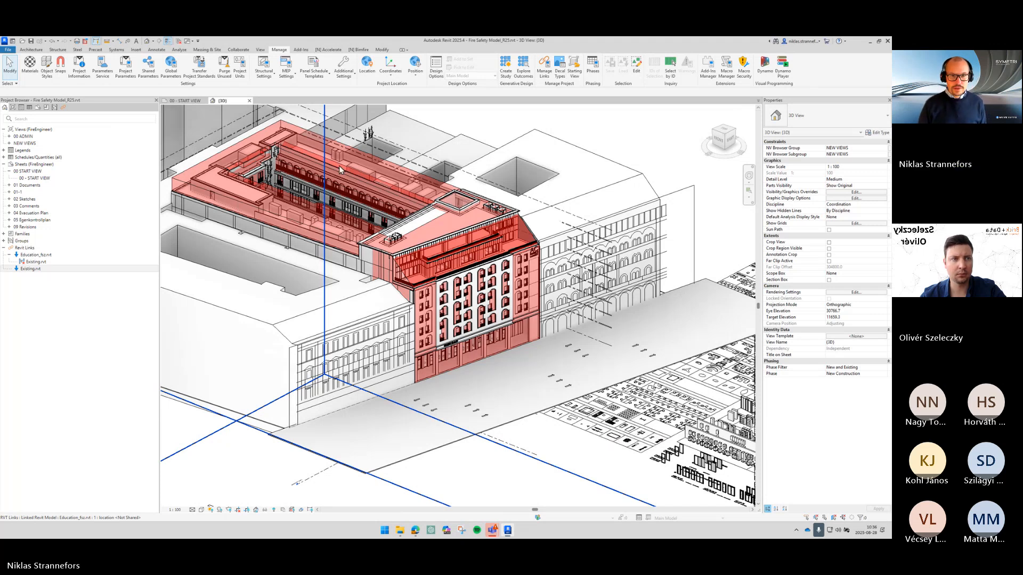
{"action": "middle_click_drag", "start_coordinate": [340, 169], "coordinate": [433, 212]}
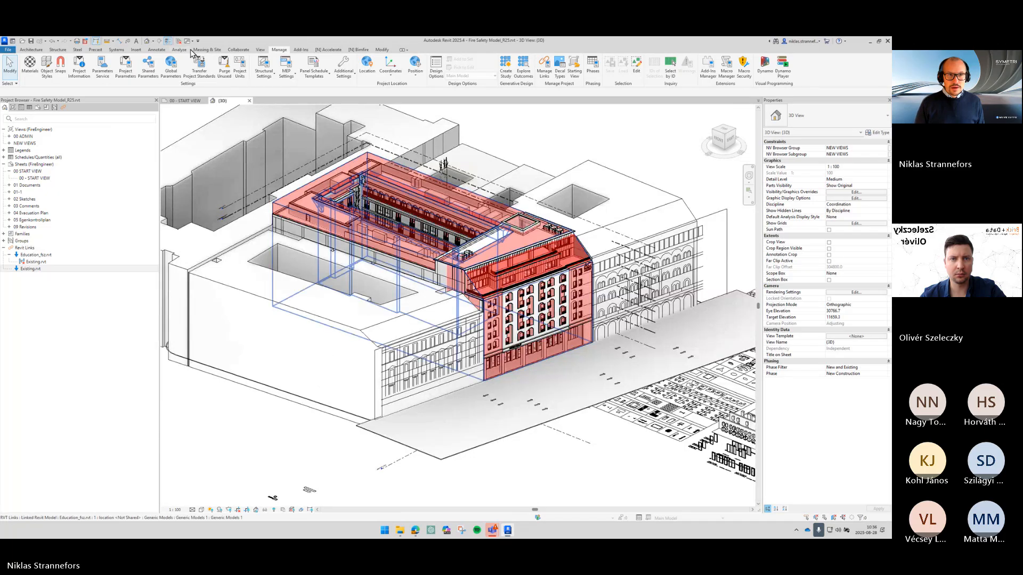
{"action": "left_click", "coordinate": [230, 51]}
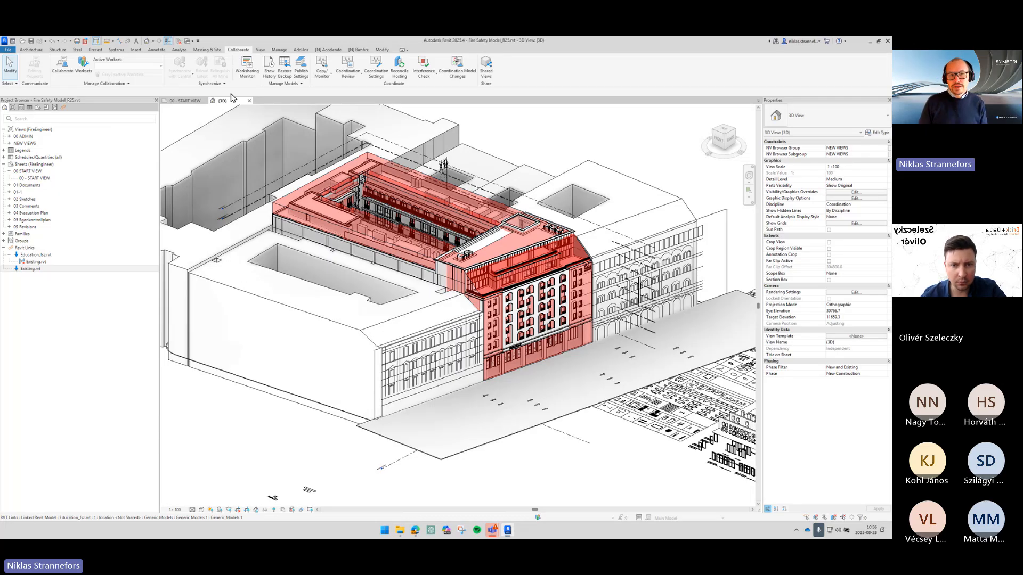
{"action": "left_click", "coordinate": [326, 78]}
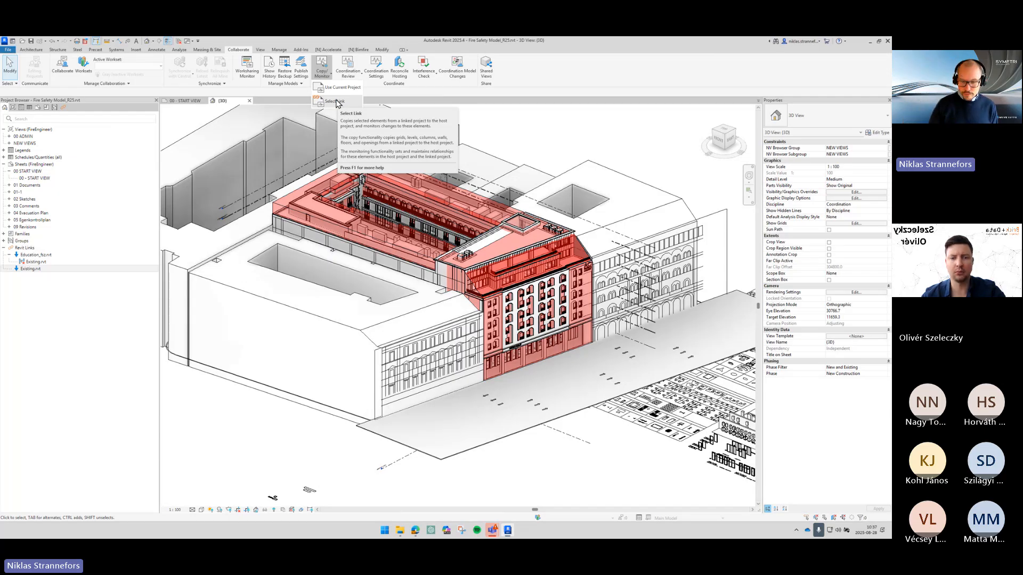
{"action": "left_click", "coordinate": [334, 102]}
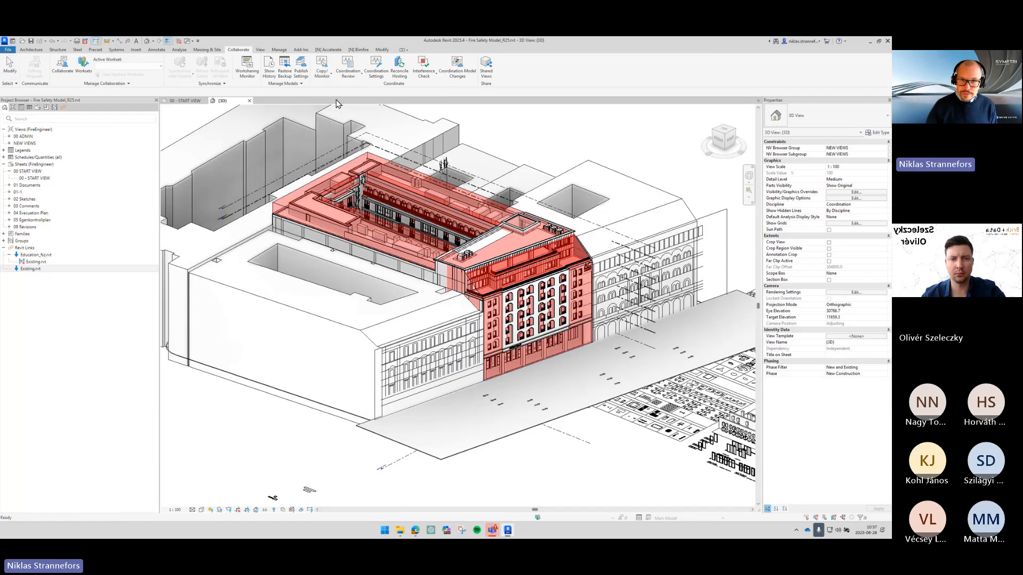
{"action": "left_click", "coordinate": [455, 271]}
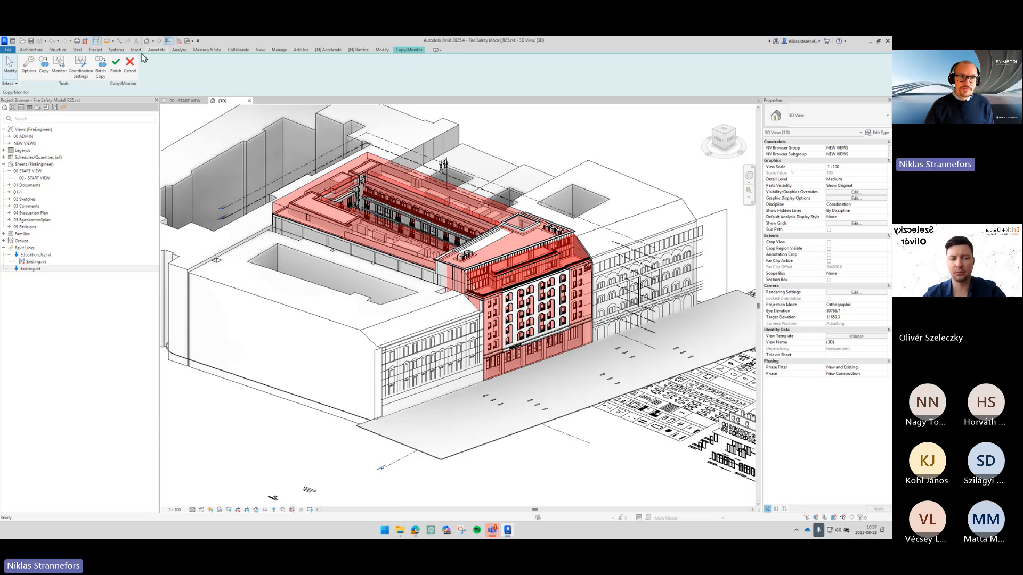
{"action": "left_click", "coordinate": [130, 75]}
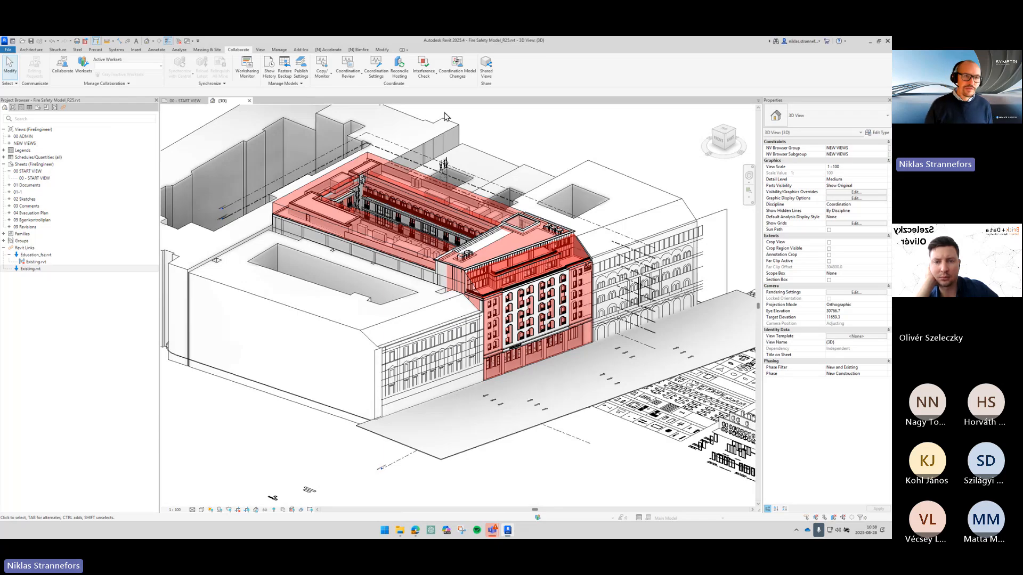
- Start Copy/Monitor on the Education_fsz.rvt link, copy multiple elements by window selection, and filter the selection to Levels only
{"action": "left_click", "coordinate": [321, 80]}
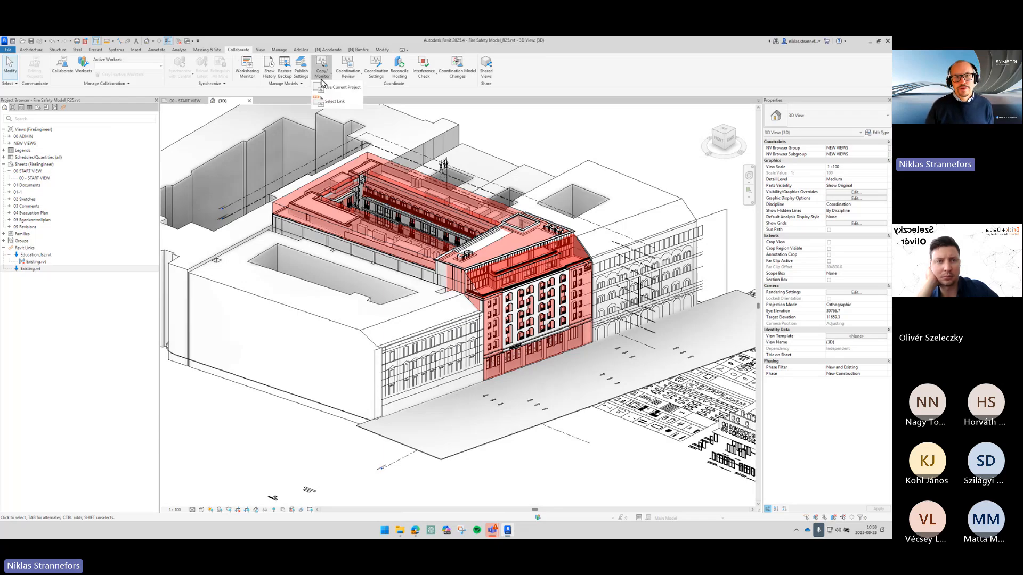
{"action": "left_click", "coordinate": [333, 101]}
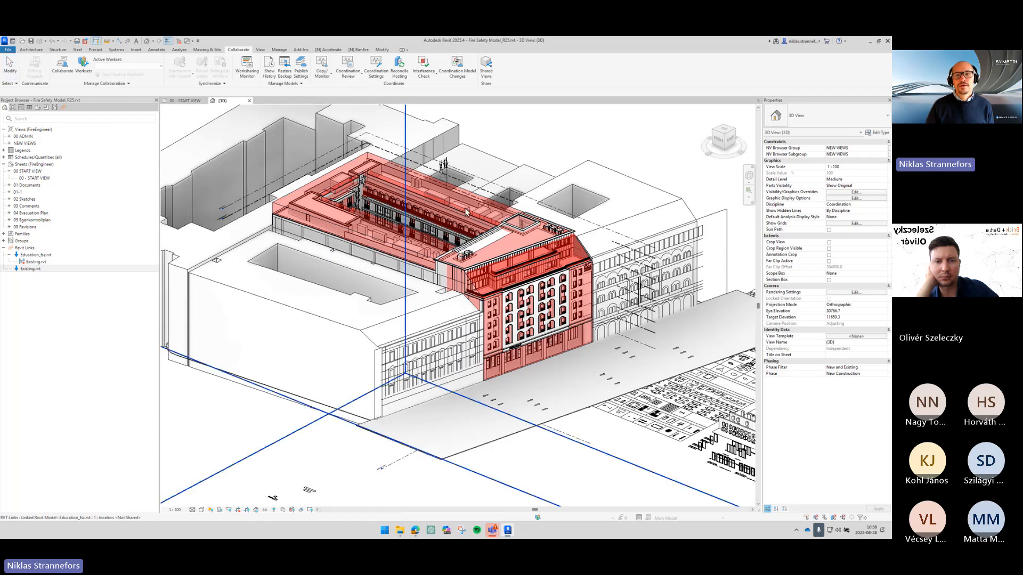
{"action": "left_click", "coordinate": [457, 255]}
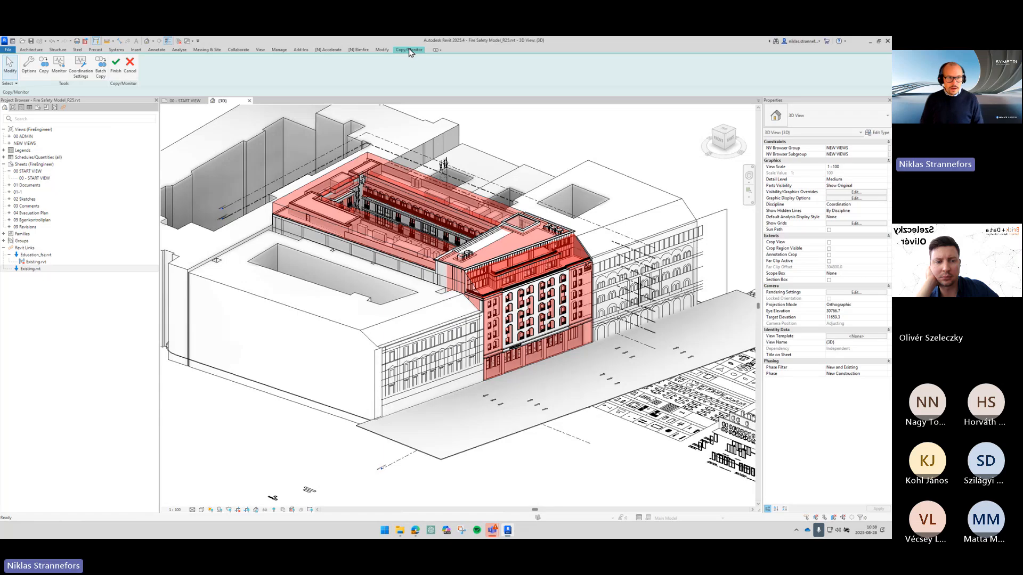
{"action": "left_click", "coordinate": [45, 77]}
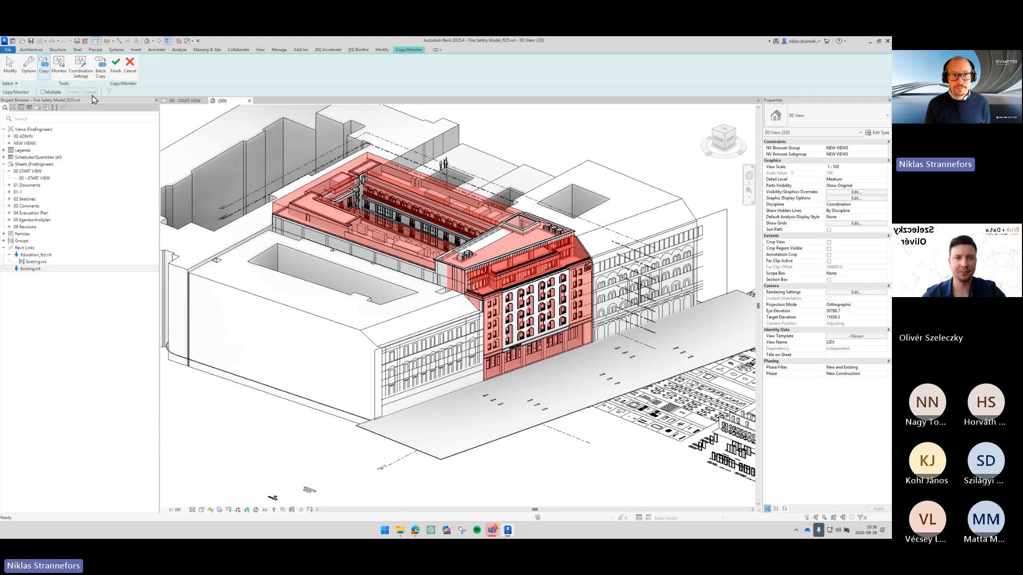
{"action": "left_click", "coordinate": [52, 94]}
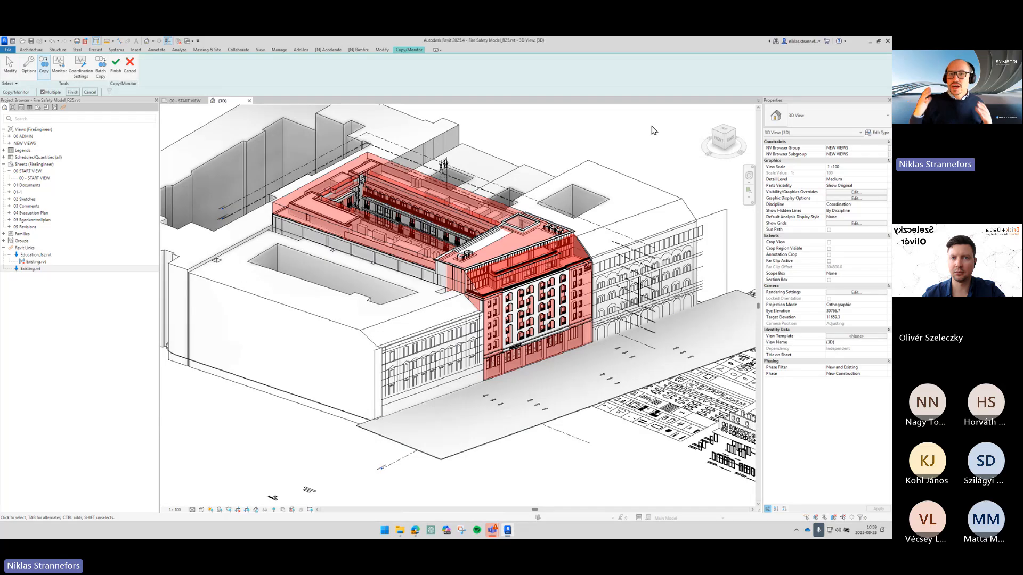
{"action": "left_click_drag", "start_coordinate": [651, 126], "coordinate": [229, 382]}
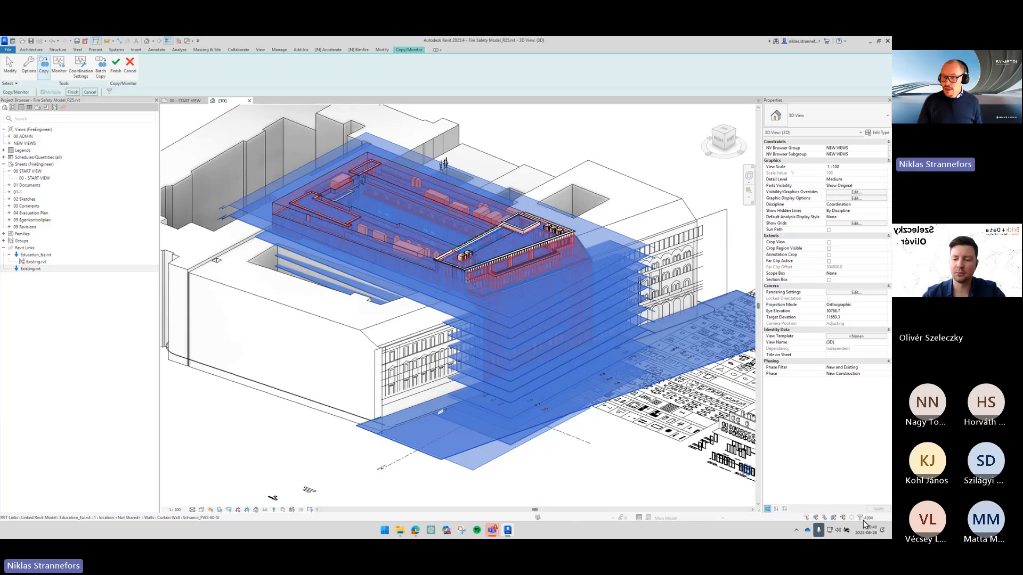
{"action": "left_click", "coordinate": [860, 519]}
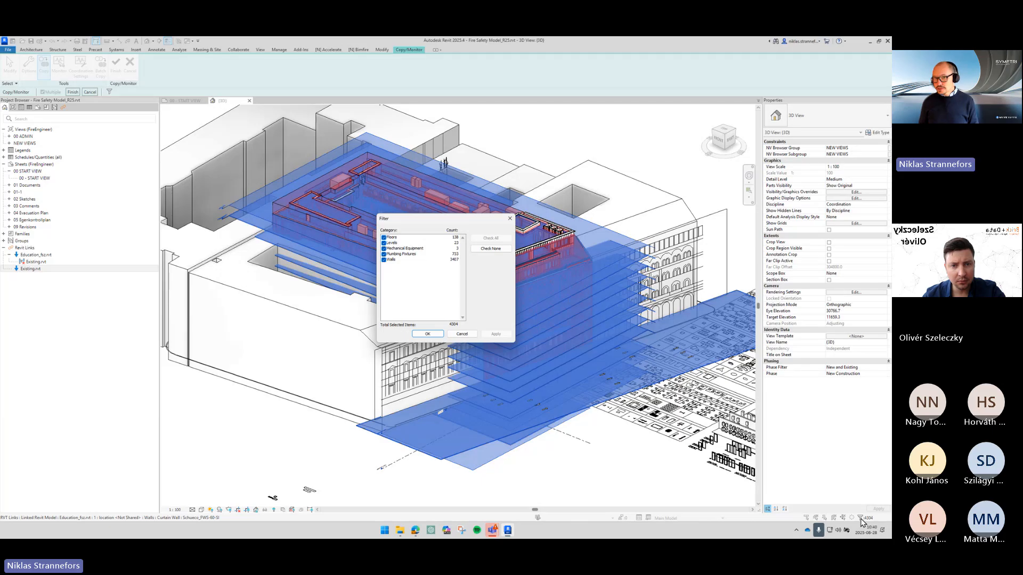
{"action": "left_click", "coordinate": [396, 237]}
{"action": "left_click", "coordinate": [384, 238]}
{"action": "left_click", "coordinate": [395, 248]}
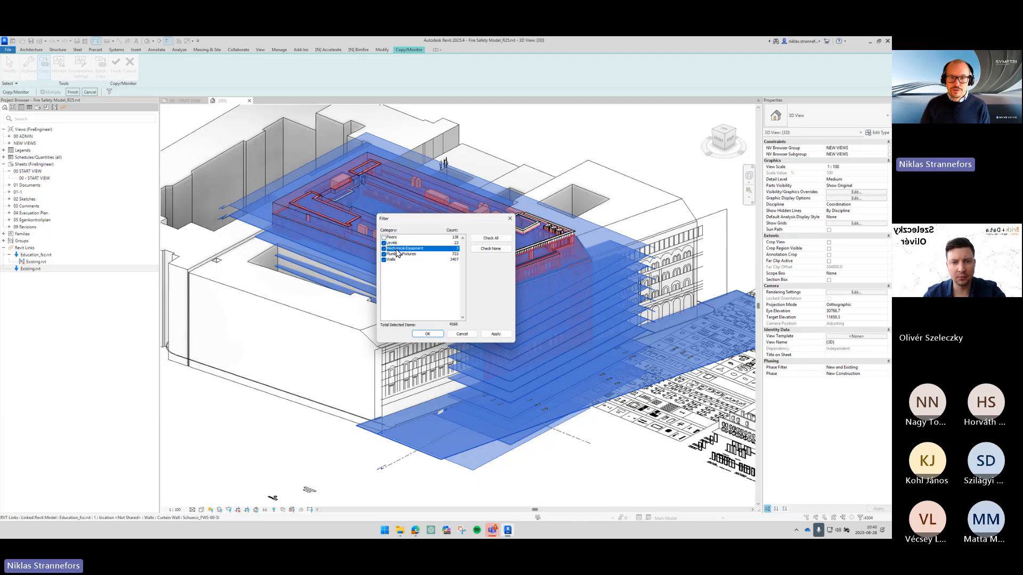
{"action": "left_click", "coordinate": [392, 260], "text": "shift"}
{"action": "left_click", "coordinate": [384, 260]}
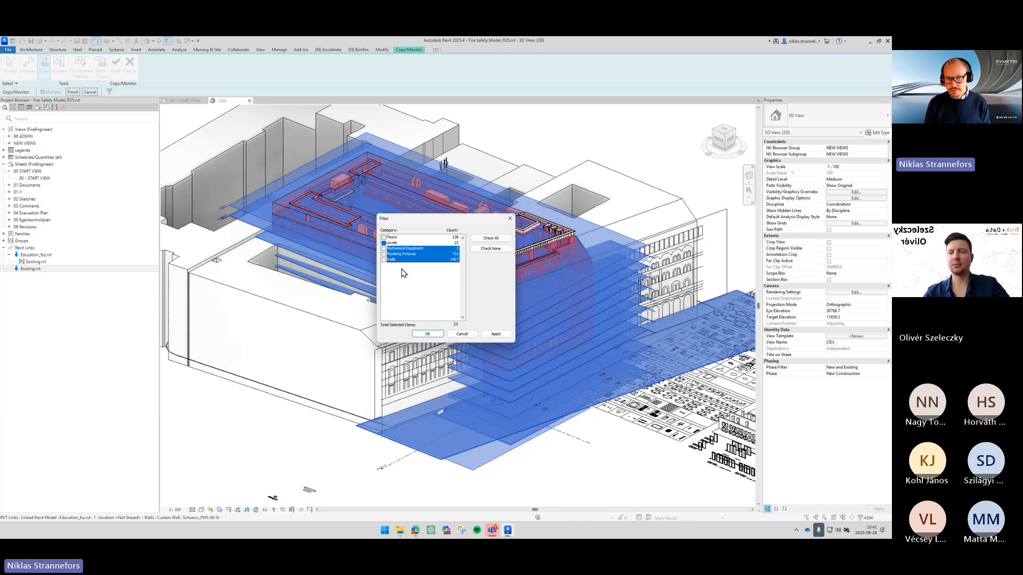
{"action": "left_click", "coordinate": [427, 334]}
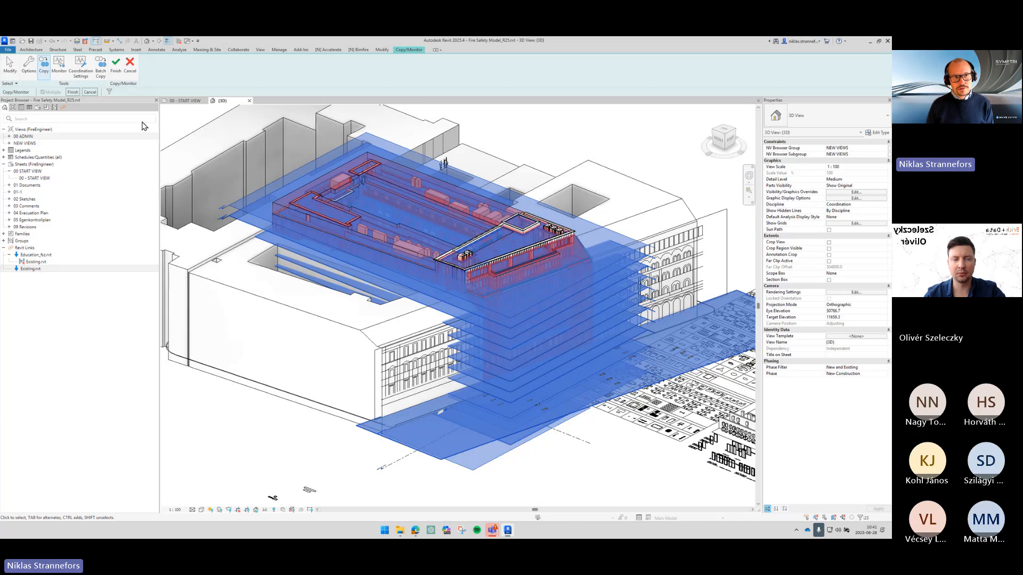
- Finish the multiple copy and the Copy/Monitor session for the linked levels
{"action": "left_click", "coordinate": [76, 93]}
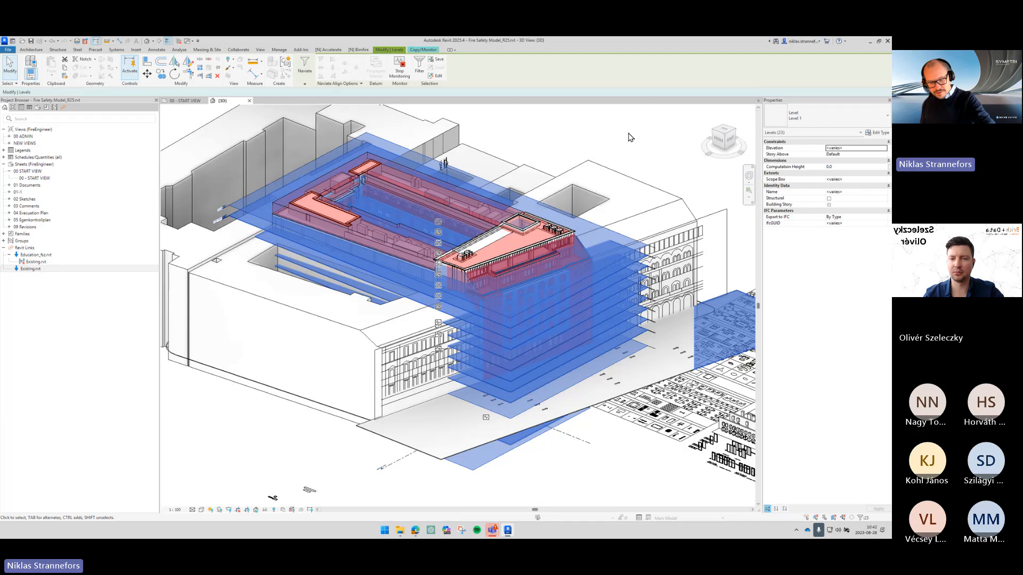
{"action": "key", "text": "Escape"}
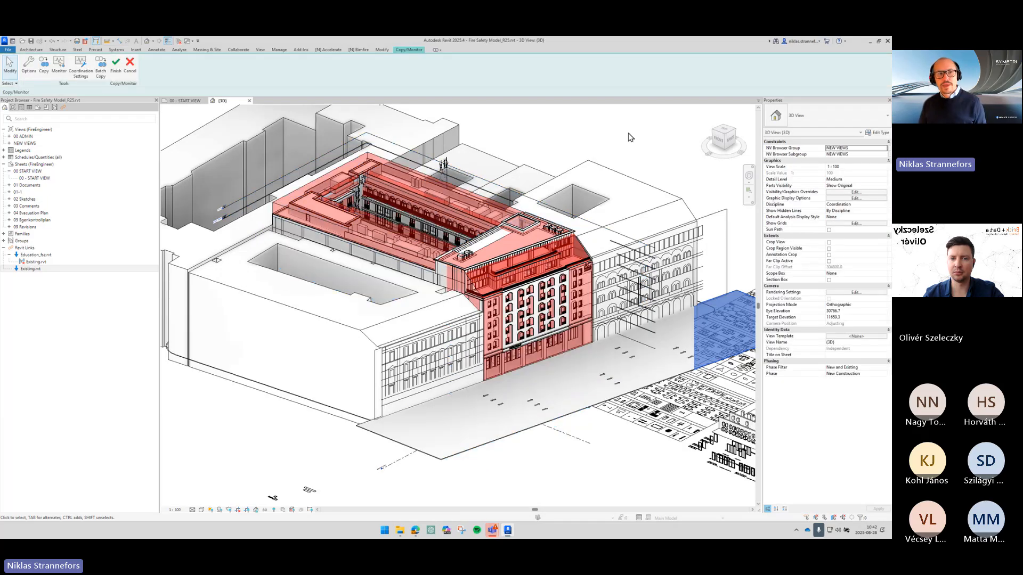
{"action": "left_click", "coordinate": [119, 76]}
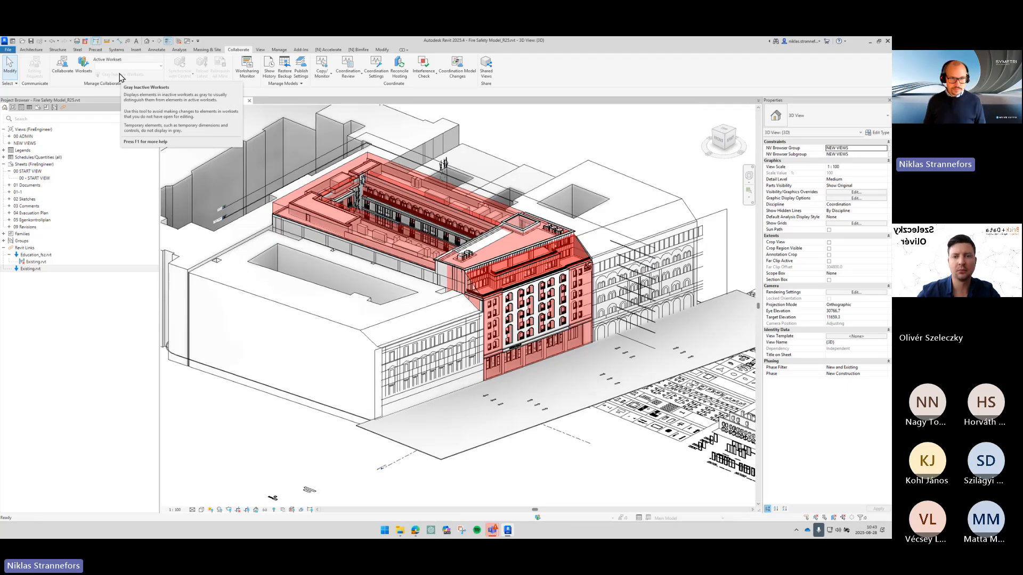
- Create Views For Sheets floor plans for all levels in the level list
{"action": "left_click", "coordinate": [258, 50]}
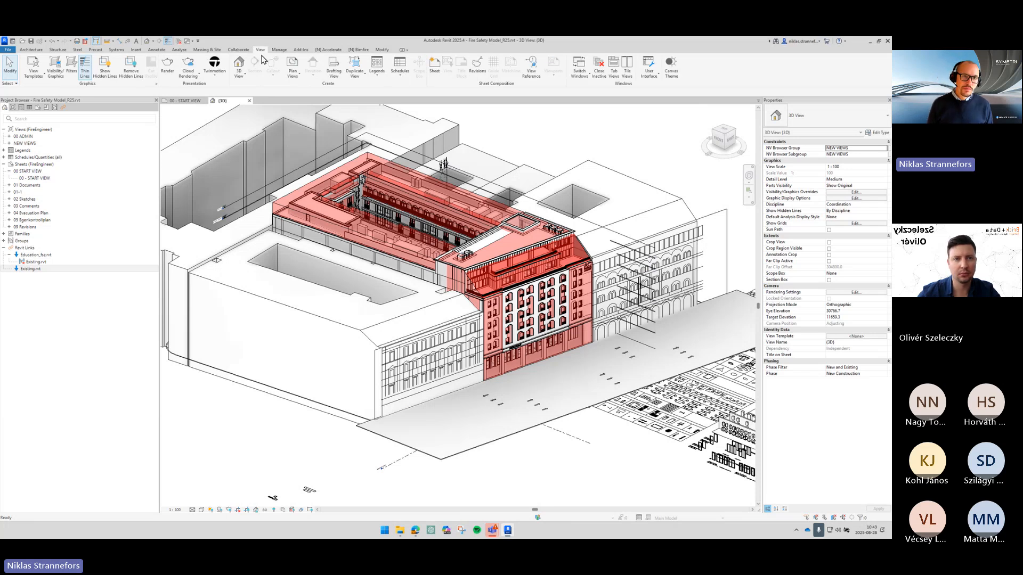
{"action": "left_click", "coordinate": [294, 74]}
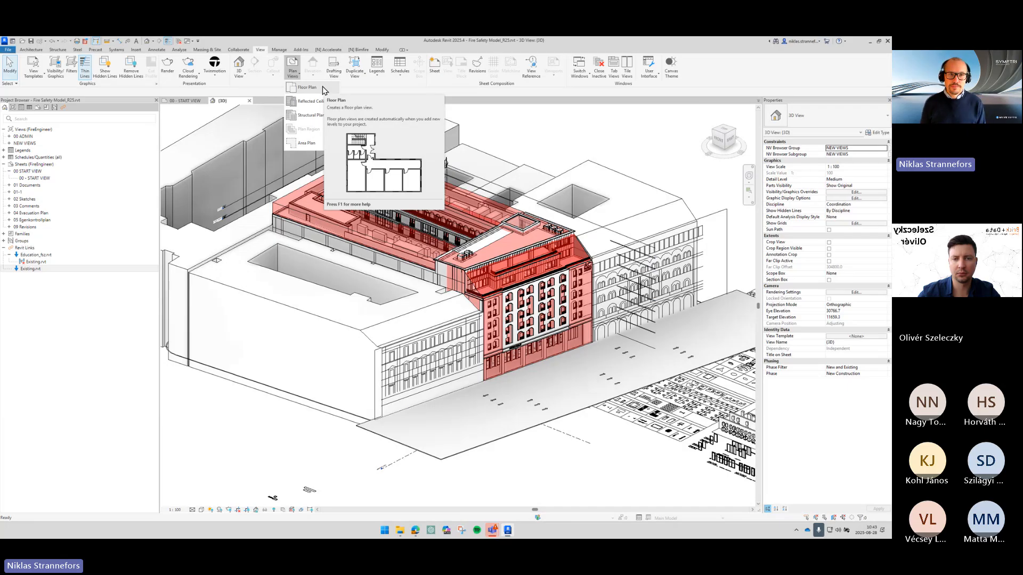
{"action": "left_click", "coordinate": [323, 88]}
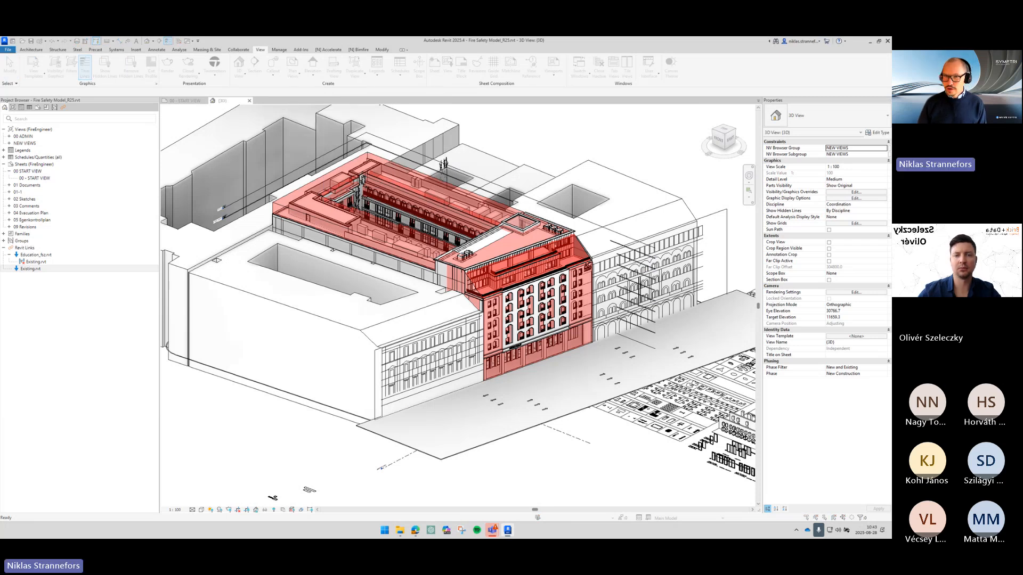
{"action": "left_click_drag", "start_coordinate": [395, 68], "coordinate": [330, 103]}
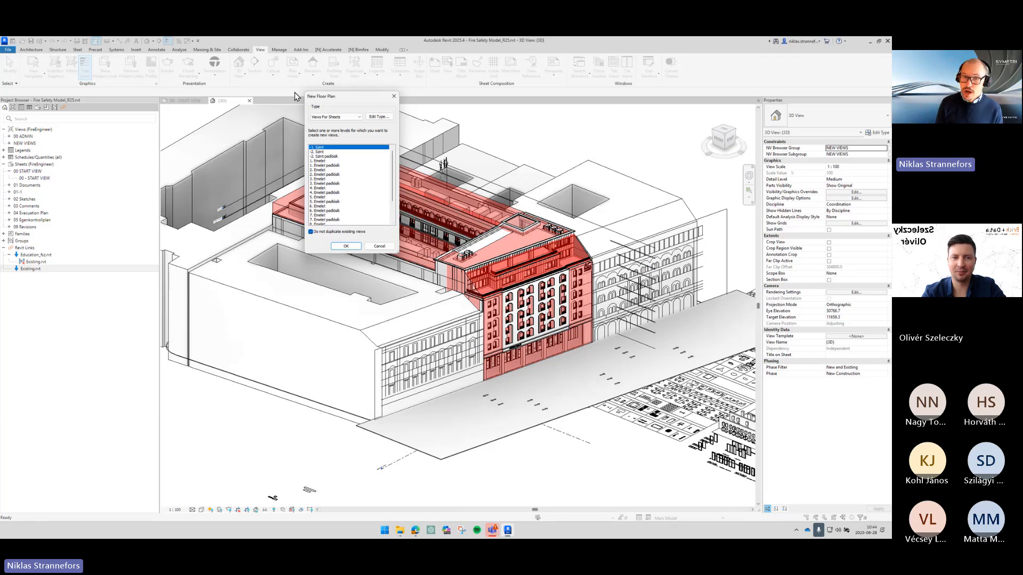
{"action": "scroll", "coordinate": [368, 205], "scroll_direction": "down", "scroll_amount": 2}
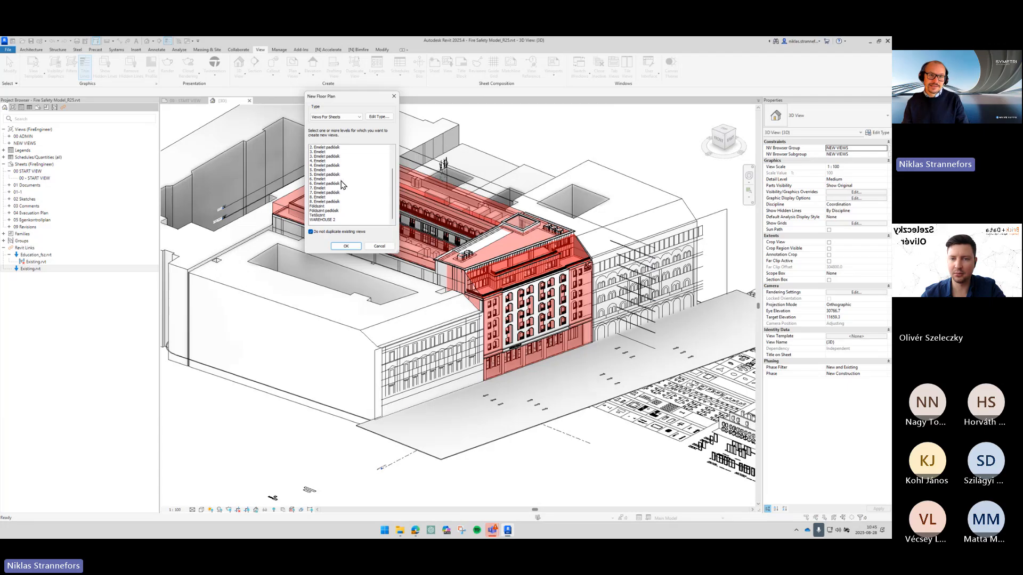
{"action": "scroll", "coordinate": [334, 188], "scroll_direction": "up", "scroll_amount": 2}
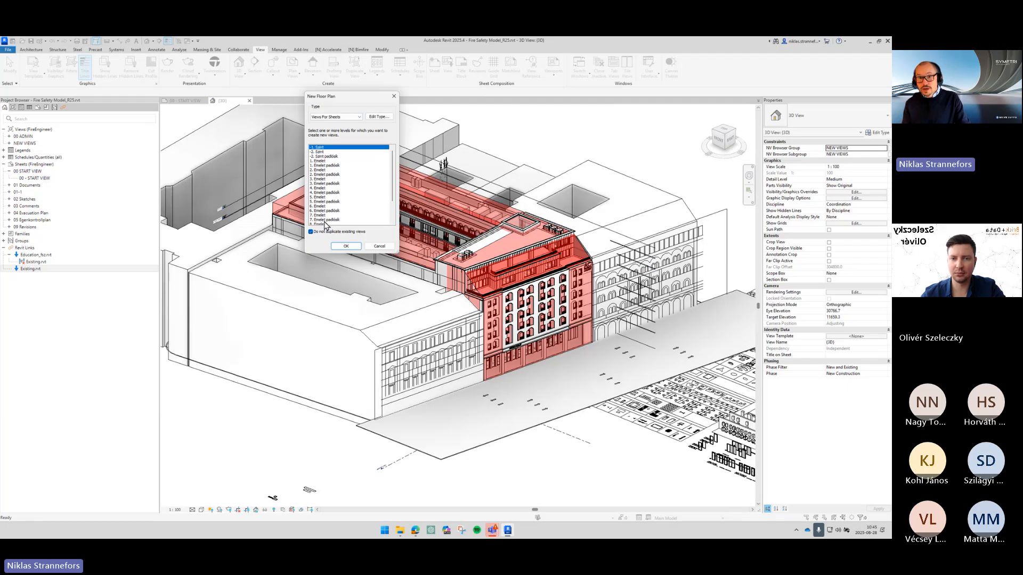
{"action": "left_click", "coordinate": [342, 117]}
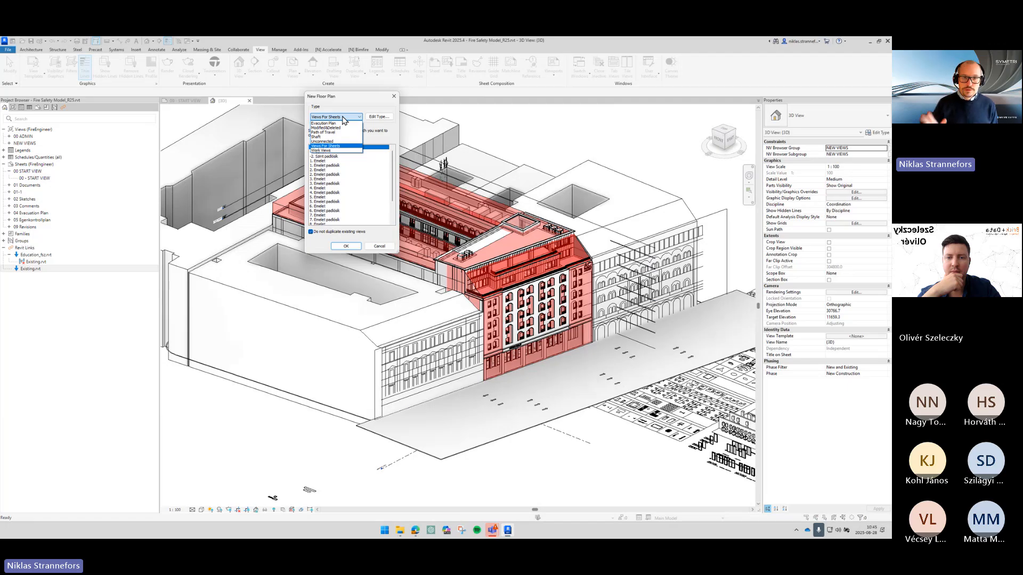
{"action": "left_click", "coordinate": [350, 191]}
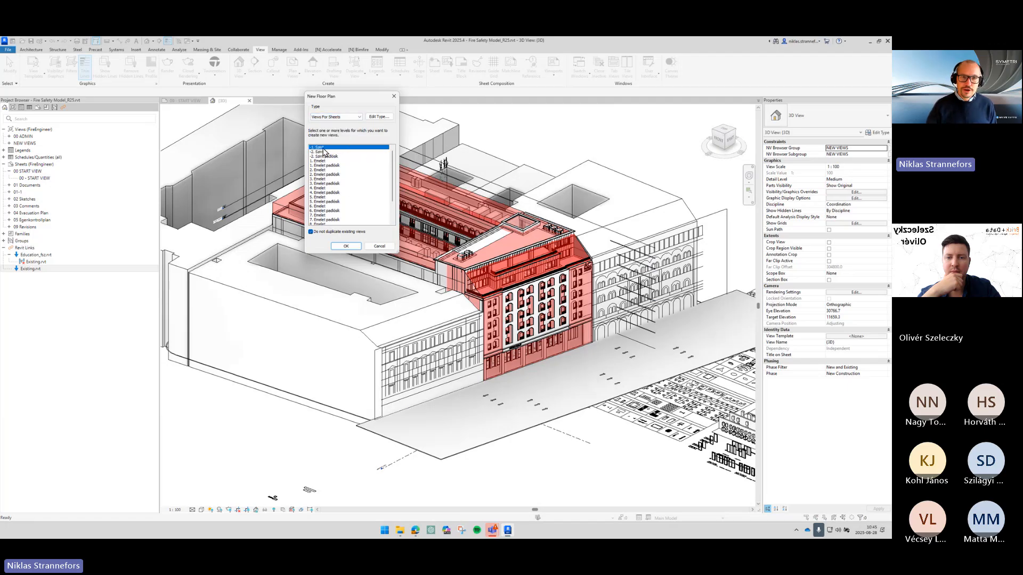
{"action": "scroll", "coordinate": [349, 168], "scroll_direction": "down", "scroll_amount": 2}
{"action": "scroll", "coordinate": [347, 168], "scroll_direction": "down", "scroll_amount": 1}
{"action": "left_click", "coordinate": [345, 220], "text": "shift"}
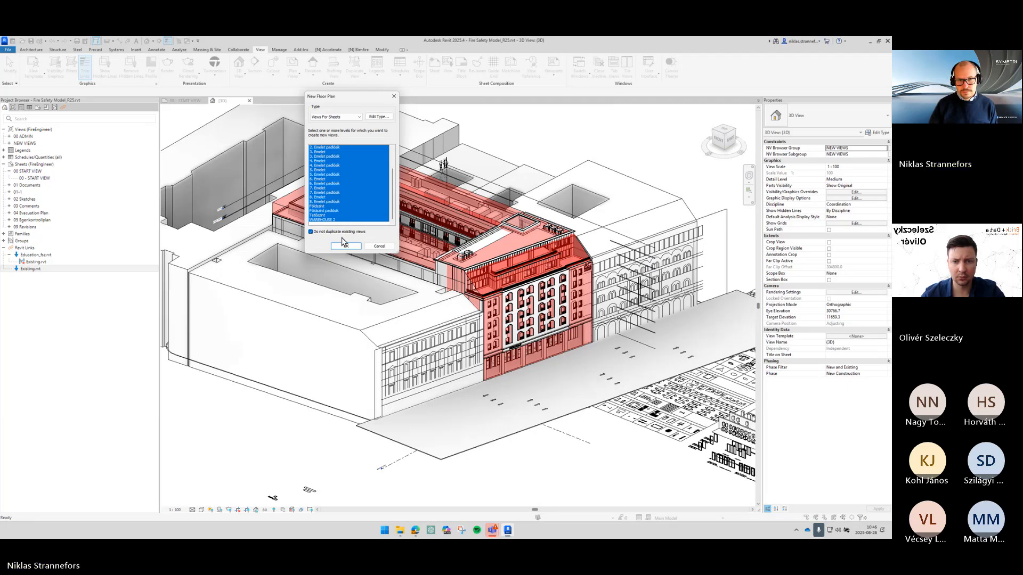
{"action": "left_click", "coordinate": [344, 246]}
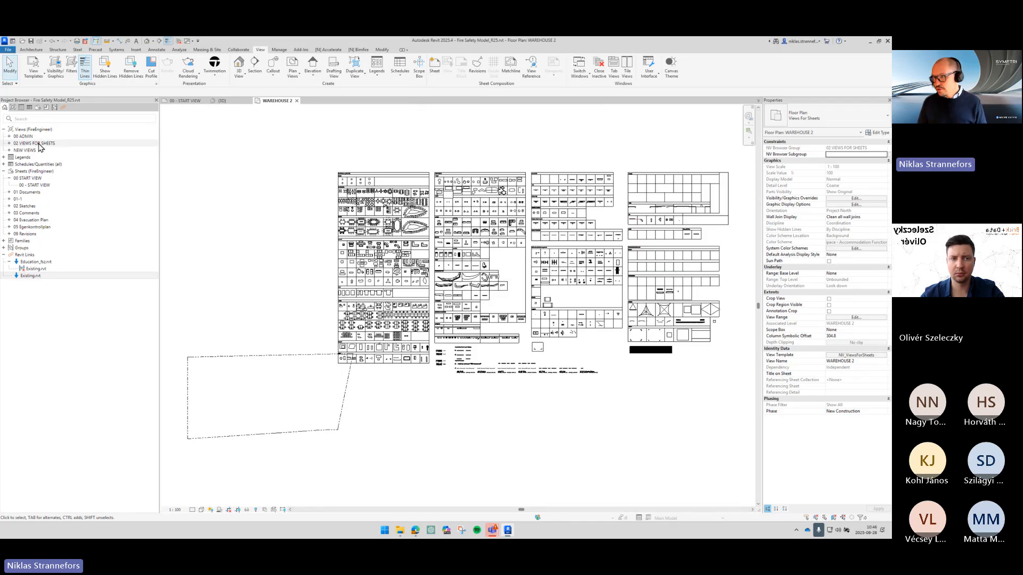
- Create Modified&Deleted floor plans for the listed levels, excluding Base Level and WAREHOUSE 2, and expand the 01 CONTROL view group
{"action": "left_click", "coordinate": [298, 79]}
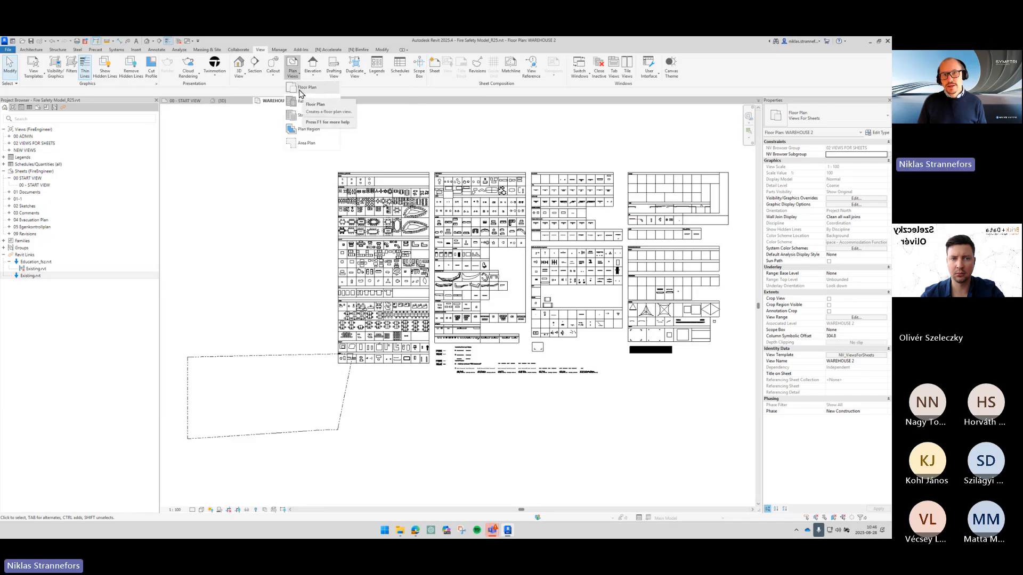
{"action": "left_click", "coordinate": [309, 88]}
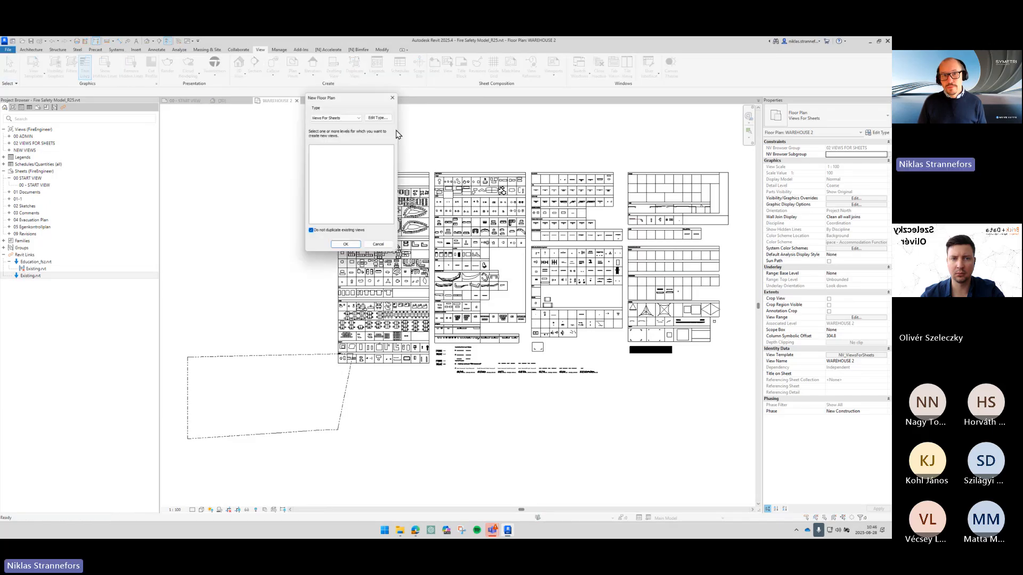
{"action": "left_click", "coordinate": [356, 118]}
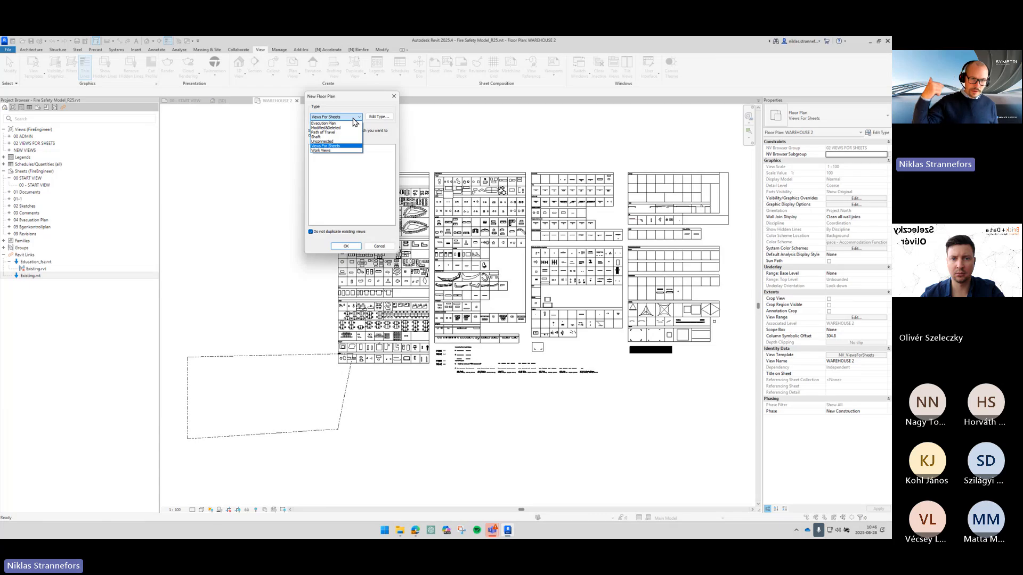
{"action": "left_click", "coordinate": [327, 128]}
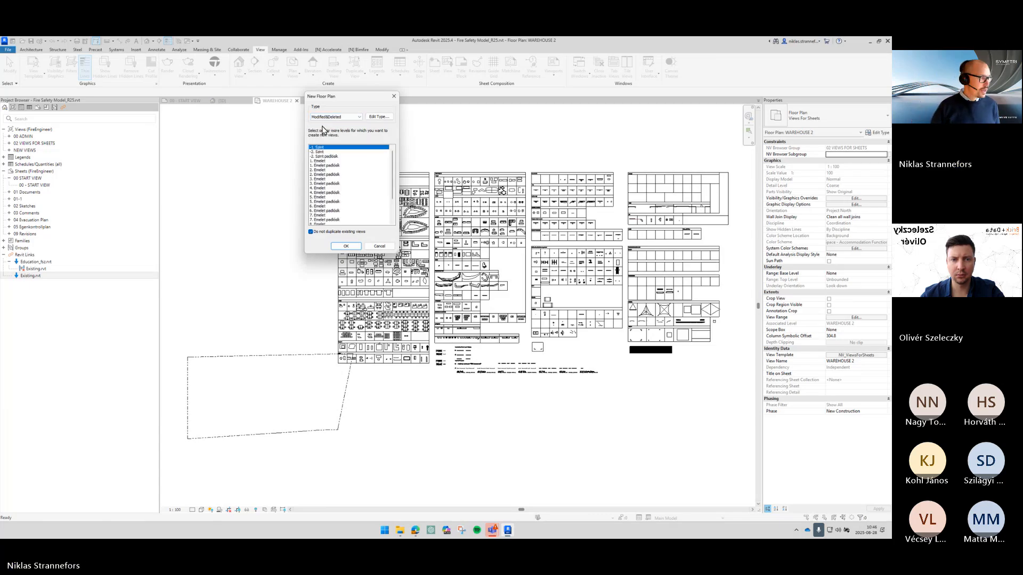
{"action": "scroll", "coordinate": [341, 213], "scroll_direction": "down", "scroll_amount": 4}
{"action": "left_click", "coordinate": [328, 219], "text": "shift"}
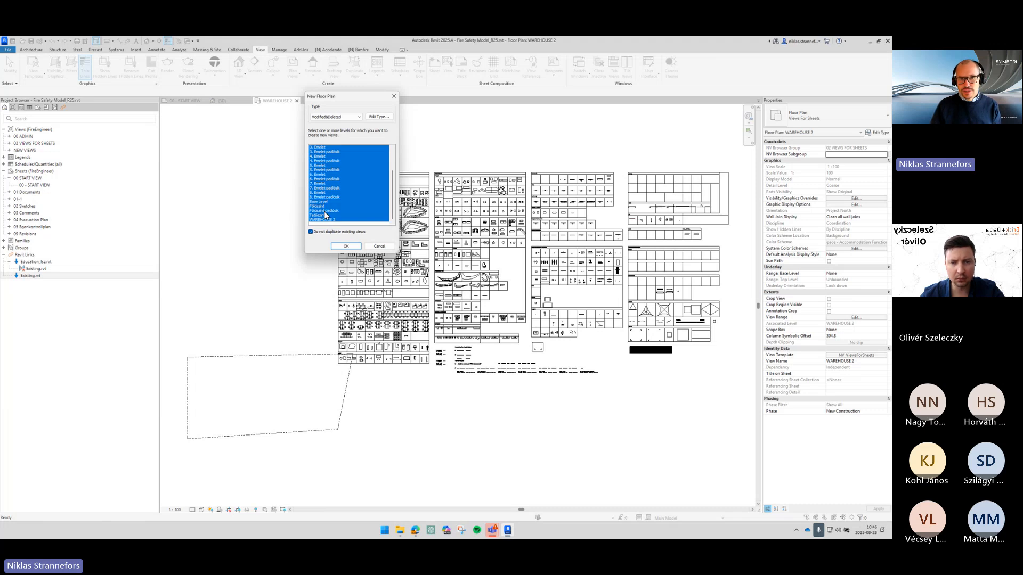
{"action": "left_click", "coordinate": [330, 219], "text": "ctrl"}
{"action": "left_click", "coordinate": [333, 202], "text": "ctrl"}
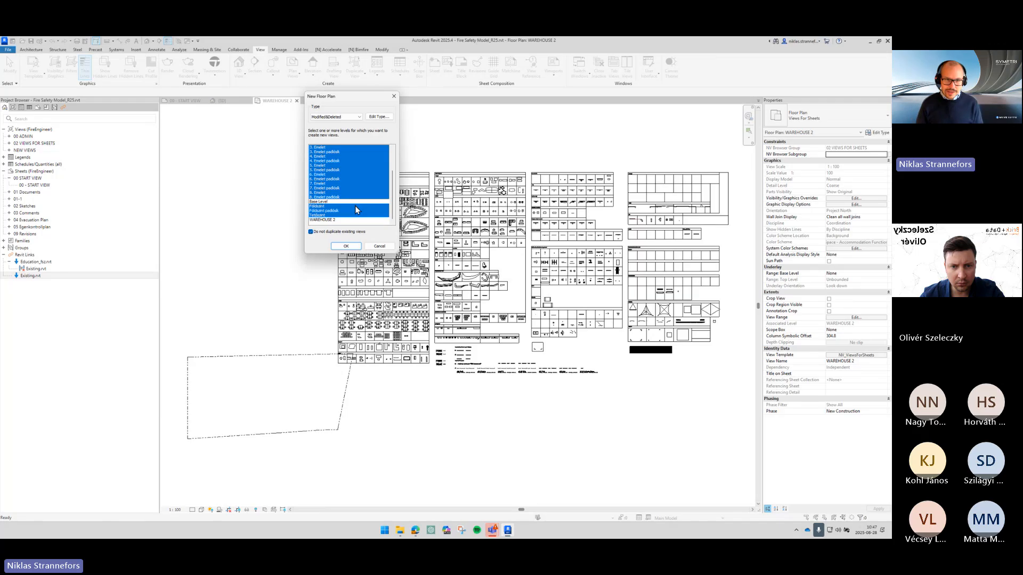
{"action": "left_click", "coordinate": [346, 246]}
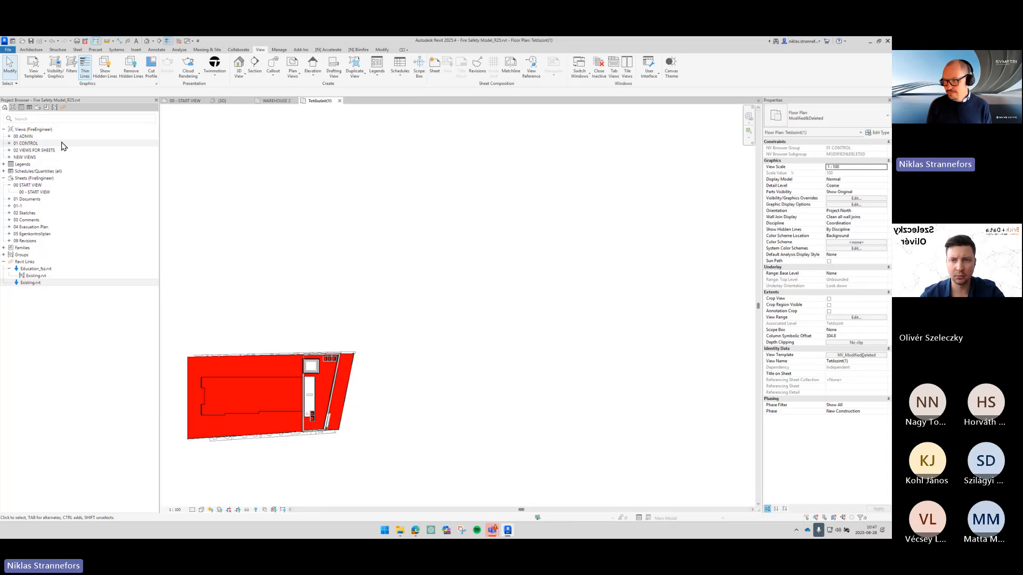
{"action": "left_click", "coordinate": [9, 144]}
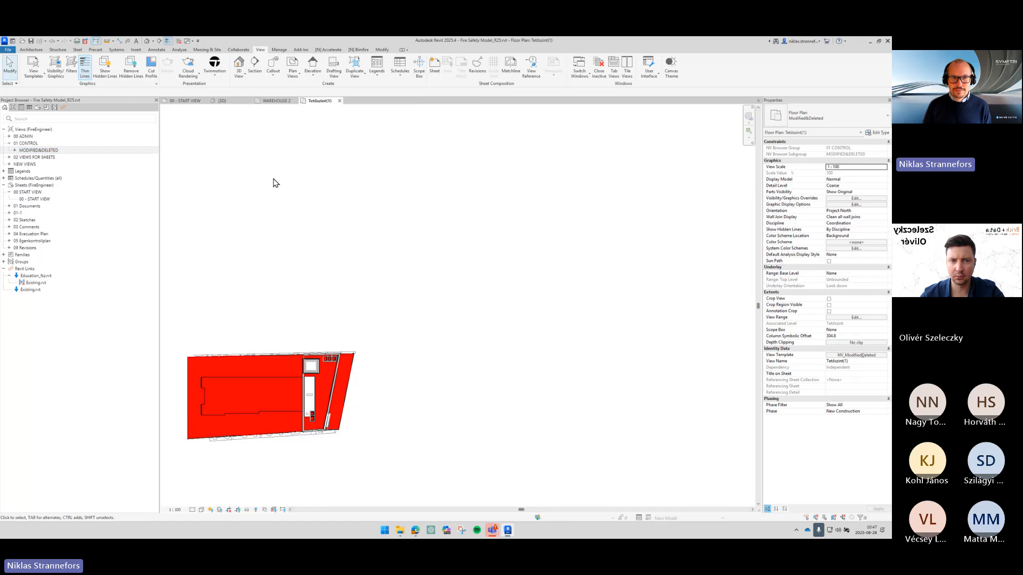
- Create Unconnected floor plans for the same levels, again excluding Base Level and WAREHOUSE 2
{"action": "left_click", "coordinate": [295, 75]}
{"action": "left_click", "coordinate": [315, 91]}
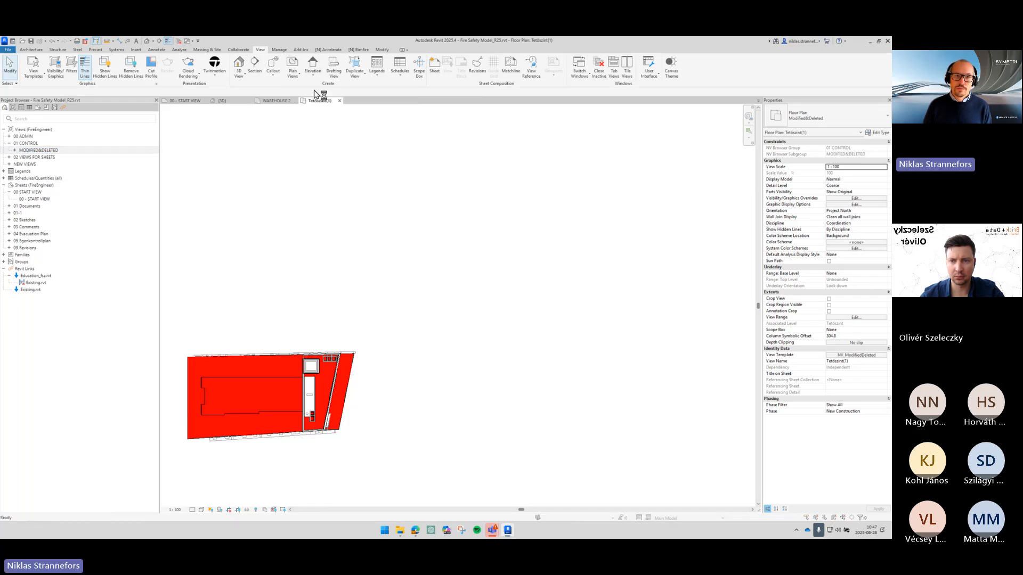
{"action": "left_click", "coordinate": [336, 116]}
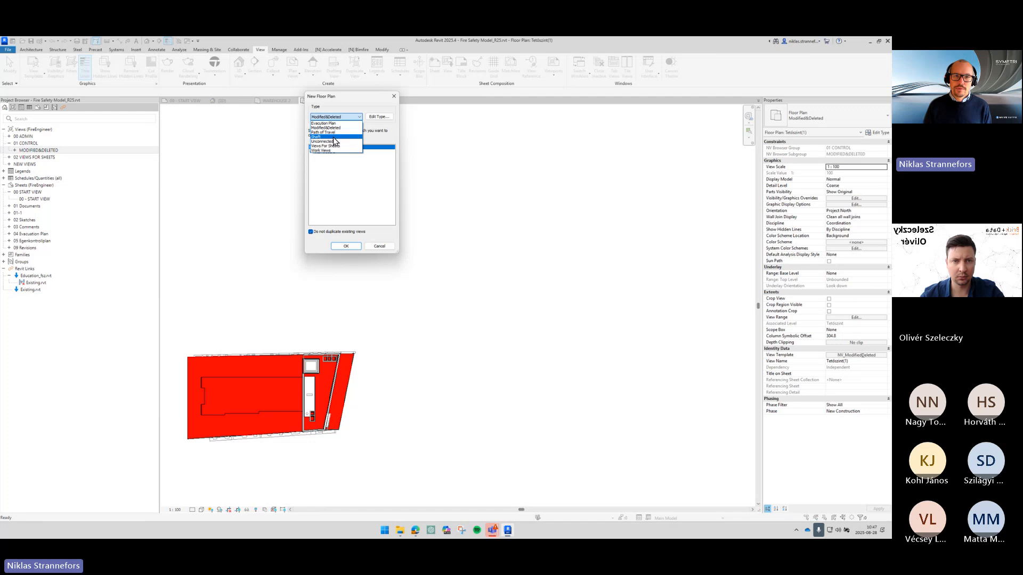
{"action": "left_click", "coordinate": [335, 142]}
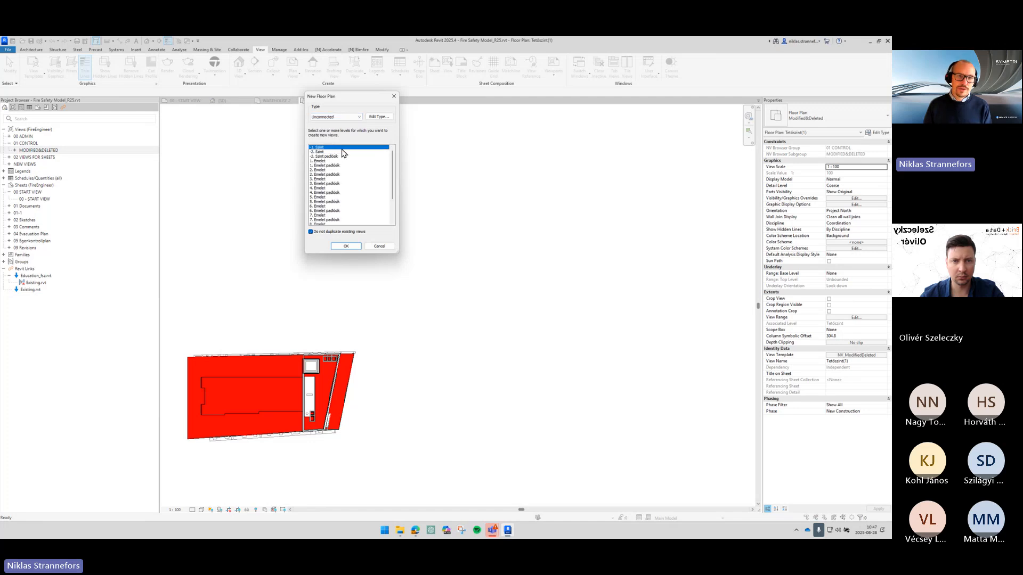
{"action": "scroll", "coordinate": [347, 178], "scroll_direction": "down", "scroll_amount": 3}
{"action": "left_click", "coordinate": [337, 219], "text": "shift"}
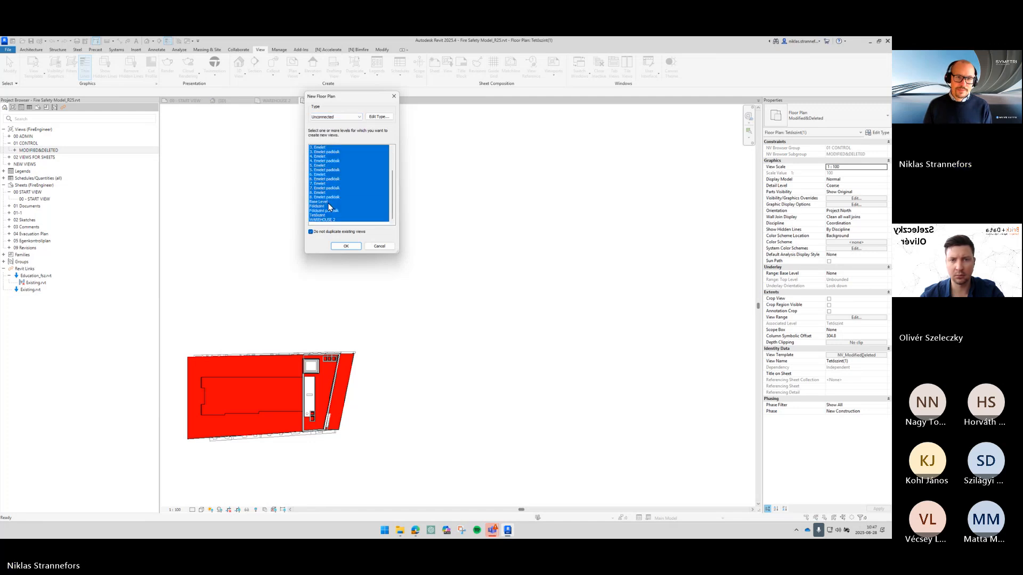
{"action": "left_click", "coordinate": [328, 202], "text": "ctrl"}
{"action": "left_click", "coordinate": [332, 219], "text": "ctrl"}
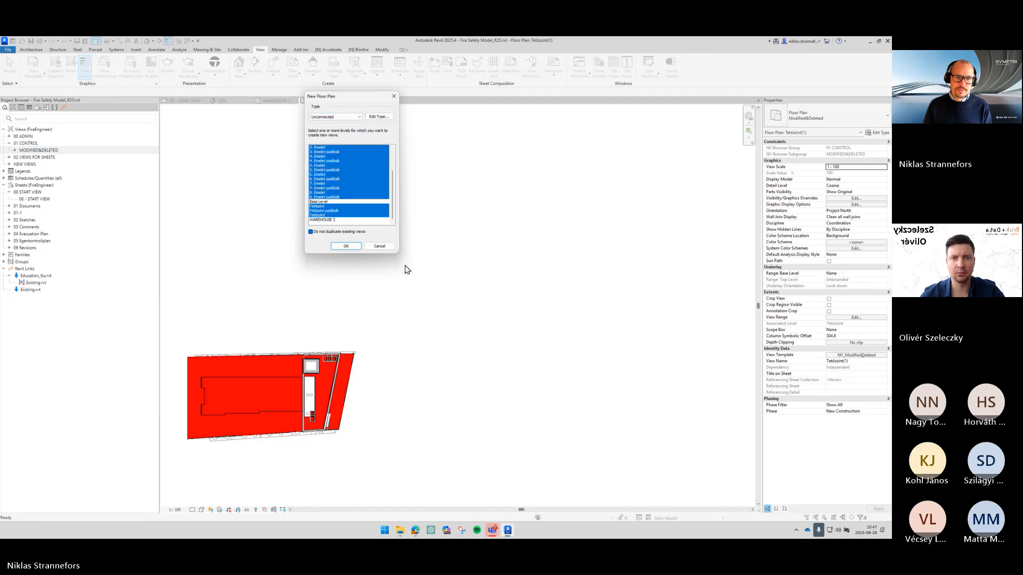
{"action": "left_click", "coordinate": [347, 245]}
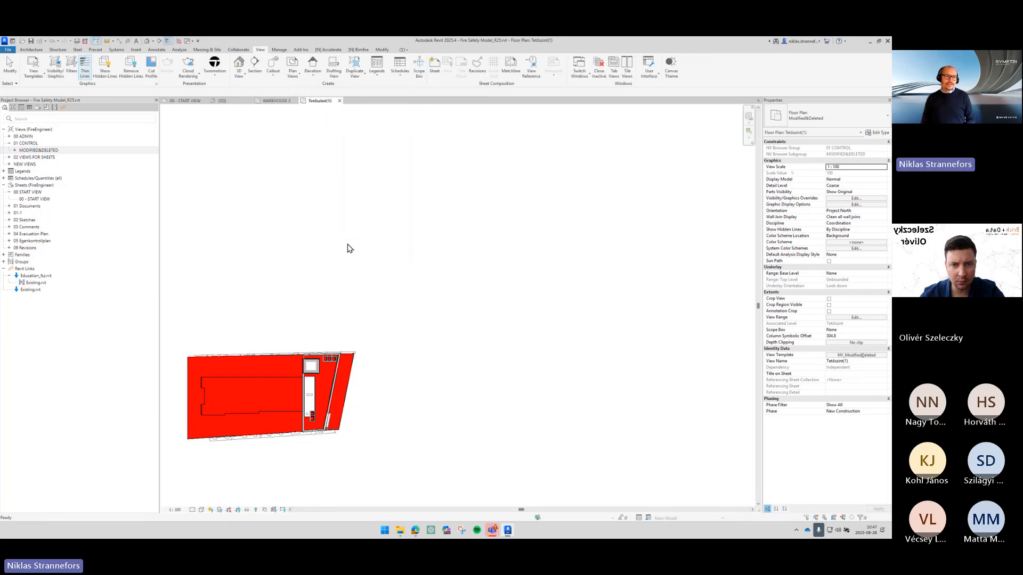
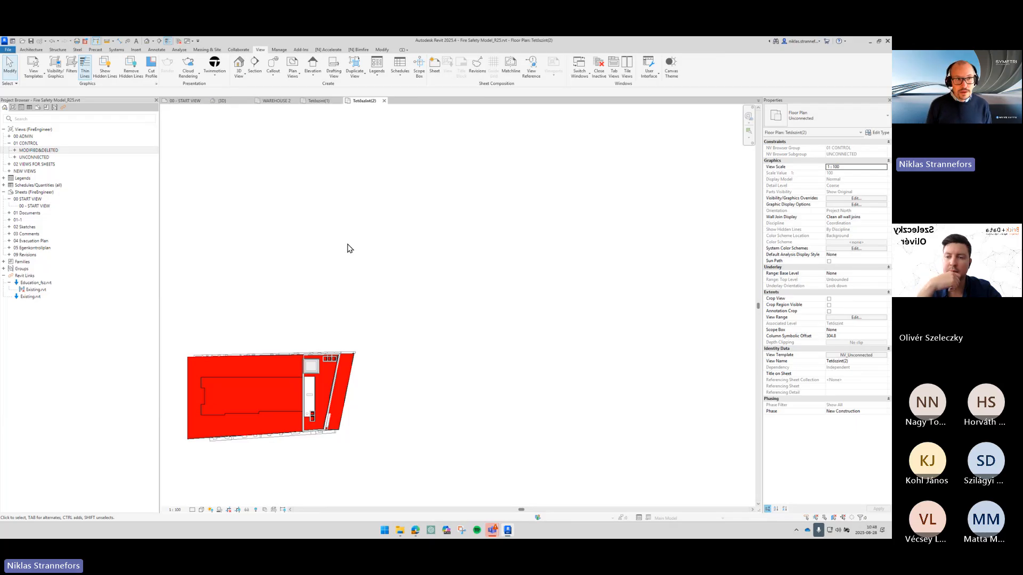
- Expand the 02 VIEWS FOR SHEETS floor plans group and open the 2. Emelet padlósík floor plan
{"action": "left_click", "coordinate": [96, 157]}
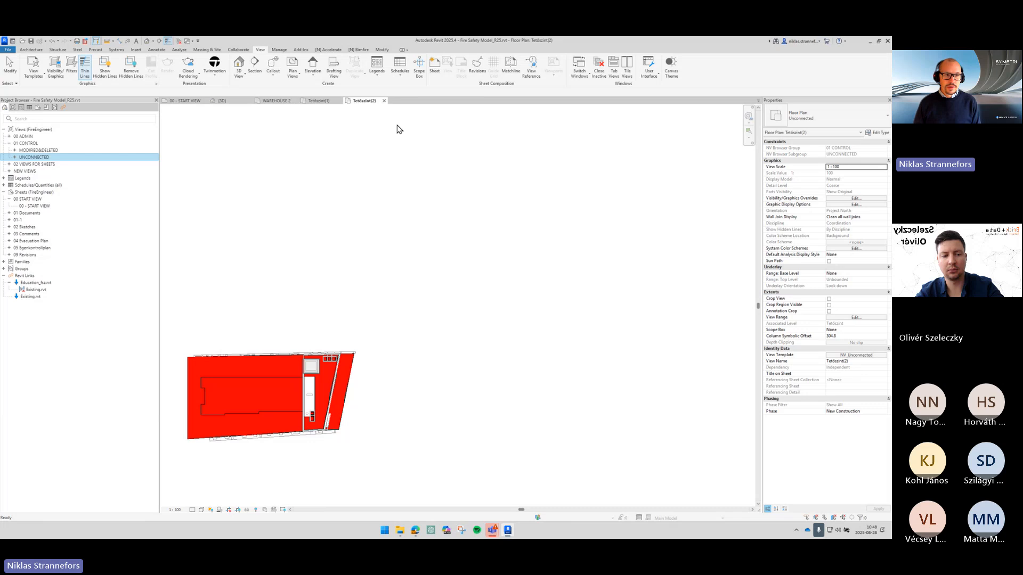
{"action": "double_click", "coordinate": [53, 168]}
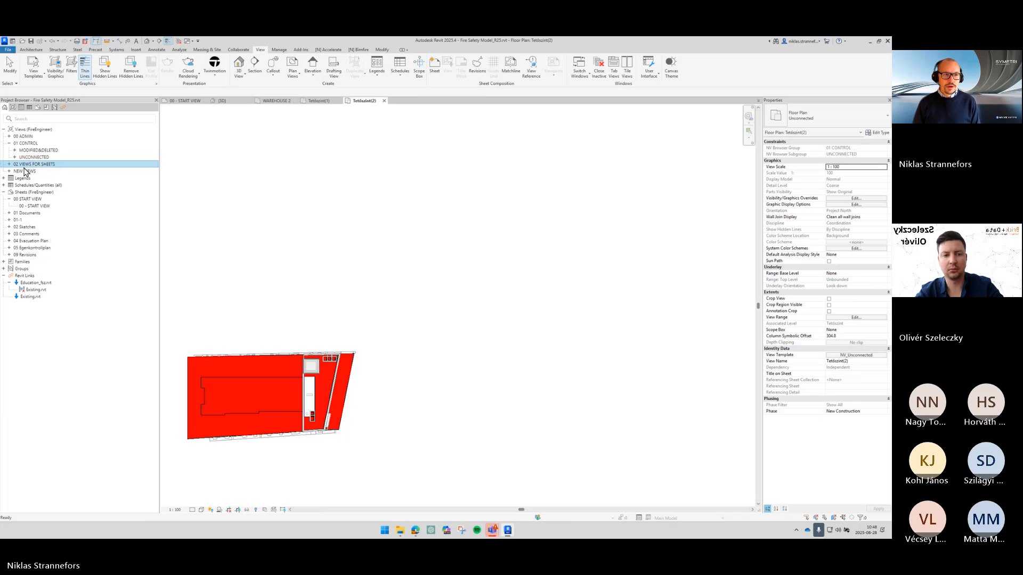
{"action": "left_click", "coordinate": [16, 171]}
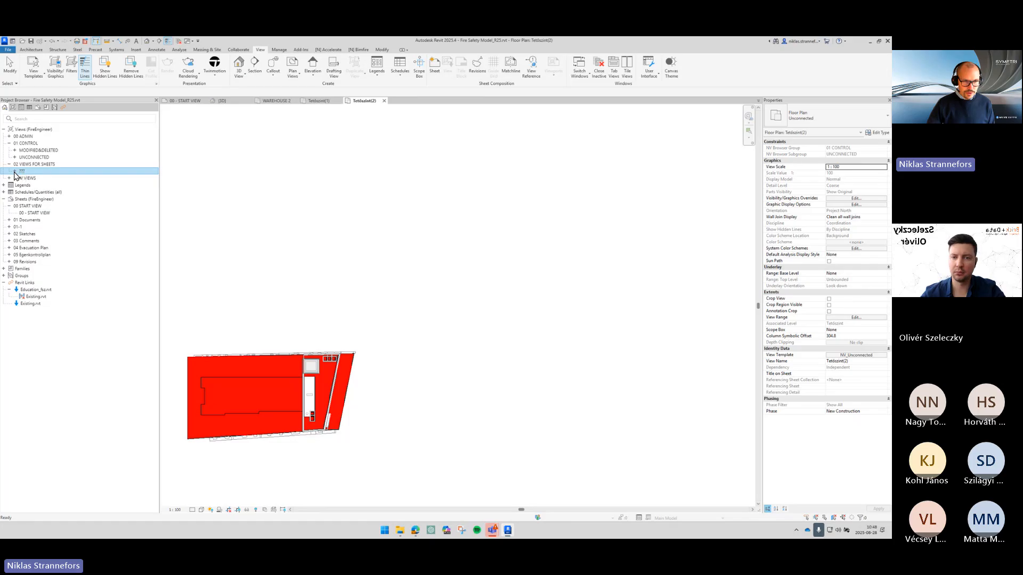
{"action": "left_click", "coordinate": [14, 171]}
{"action": "left_click", "coordinate": [21, 179]}
{"action": "left_click", "coordinate": [20, 179]}
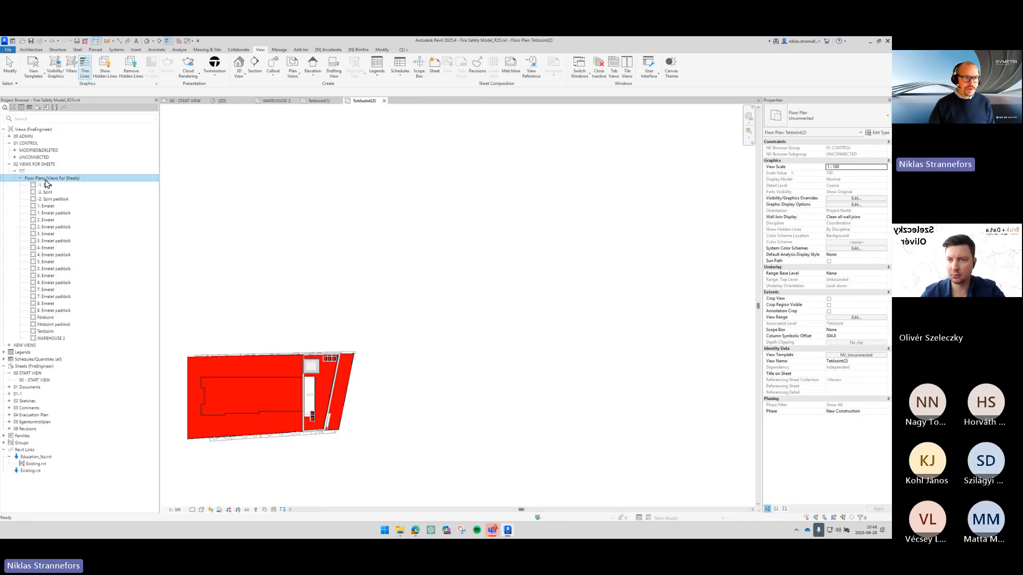
{"action": "double_click", "coordinate": [59, 228]}
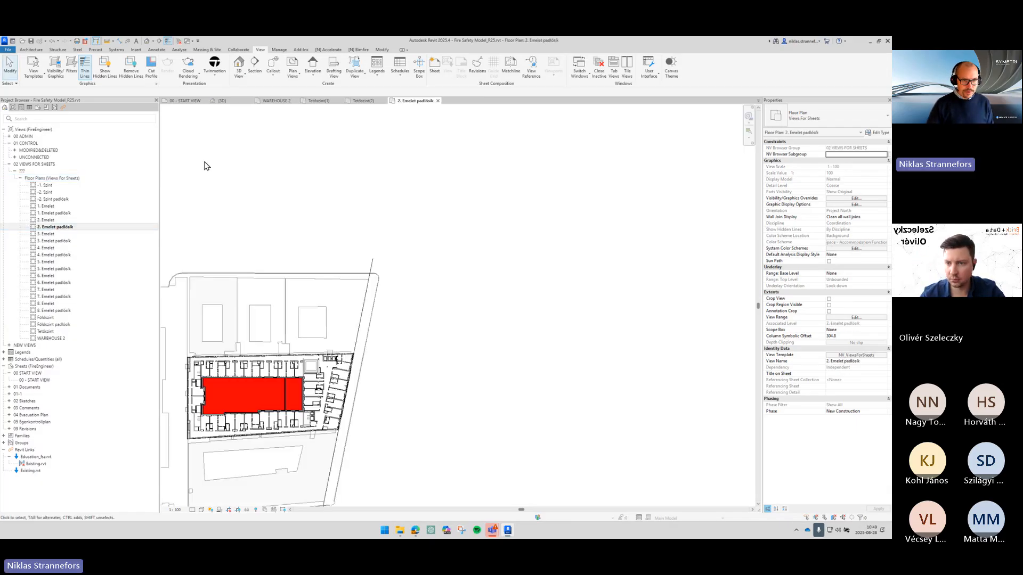
- Draw a vertical section line across the building in the floor plan
{"action": "middle_click_drag", "start_coordinate": [359, 391], "coordinate": [496, 329]}
{"action": "scroll", "coordinate": [396, 397], "scroll_direction": "up", "scroll_amount": 4}
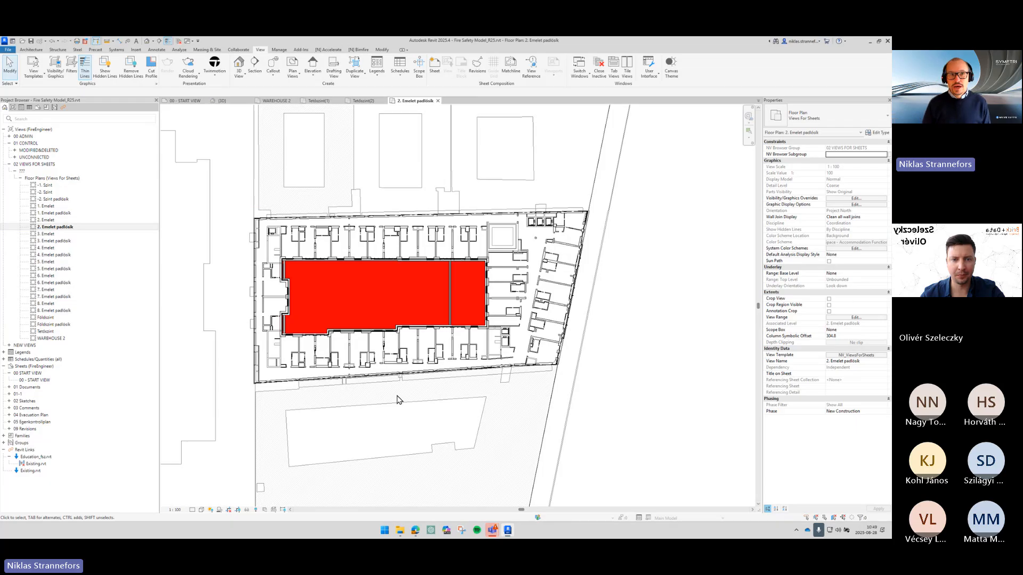
{"action": "left_click", "coordinate": [255, 71]}
{"action": "left_click", "coordinate": [393, 178]}
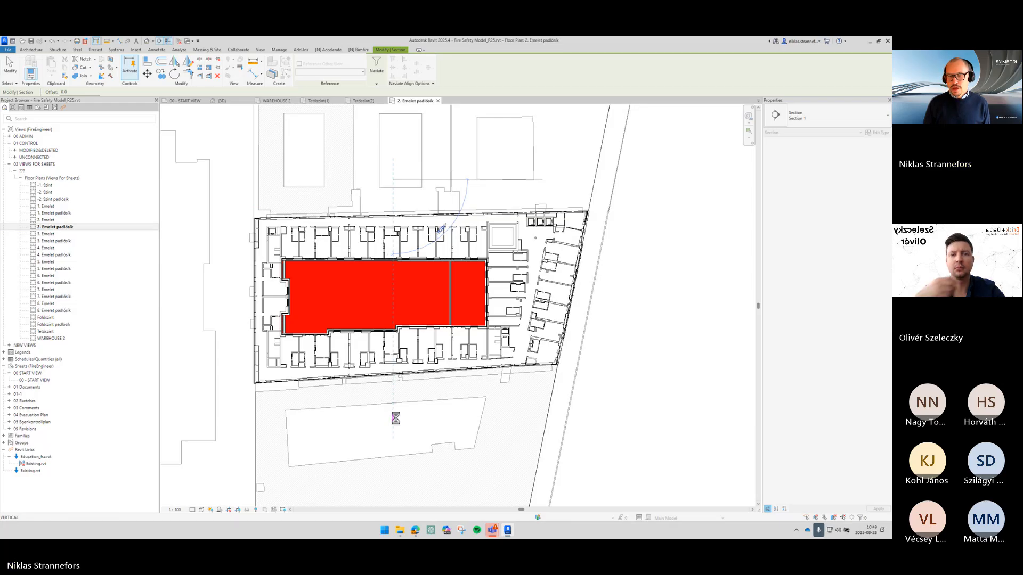
{"action": "left_click", "coordinate": [395, 418]}
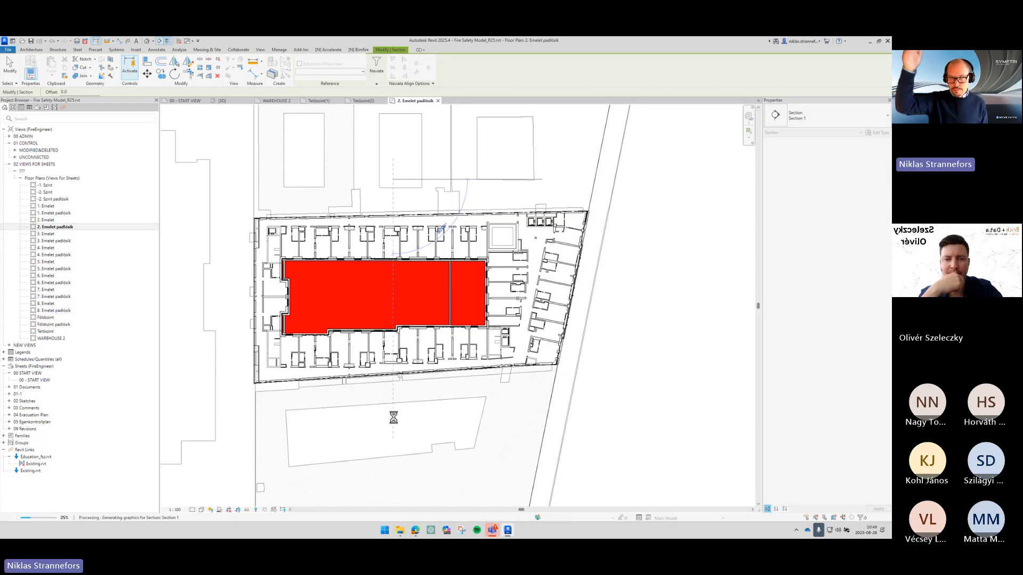
{"action": "key", "text": "Escape"}
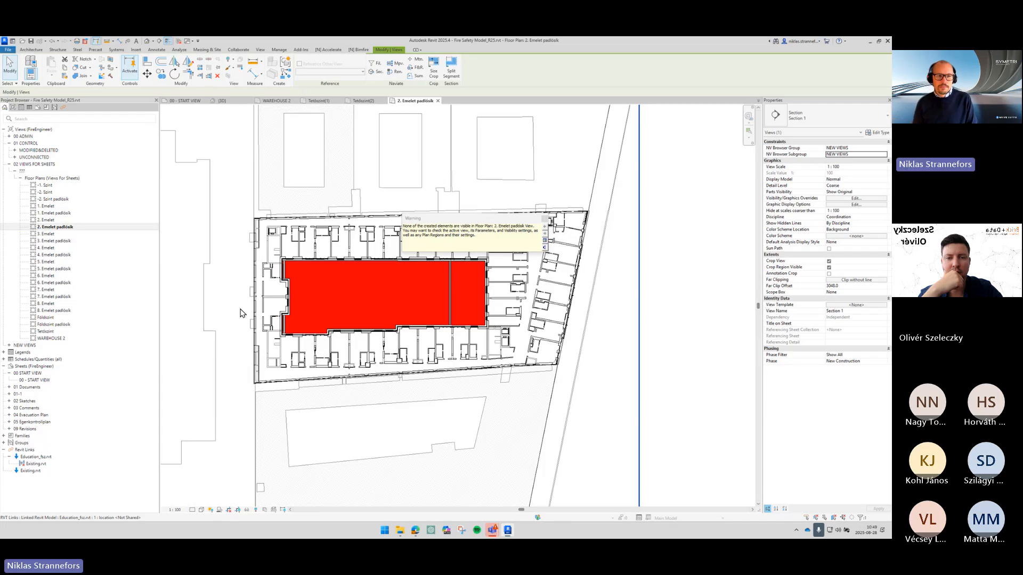
- Expand the NEW VIEWS sections group and open Section 1
{"action": "left_click", "coordinate": [11, 345]}
{"action": "left_click", "coordinate": [9, 346]}
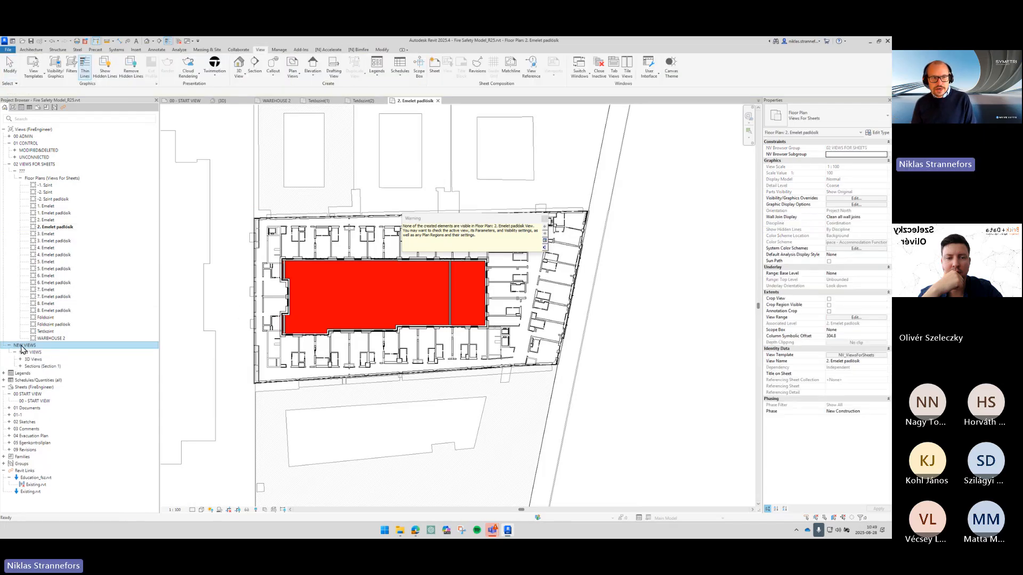
{"action": "double_click", "coordinate": [41, 367]}
{"action": "left_click", "coordinate": [42, 373]}
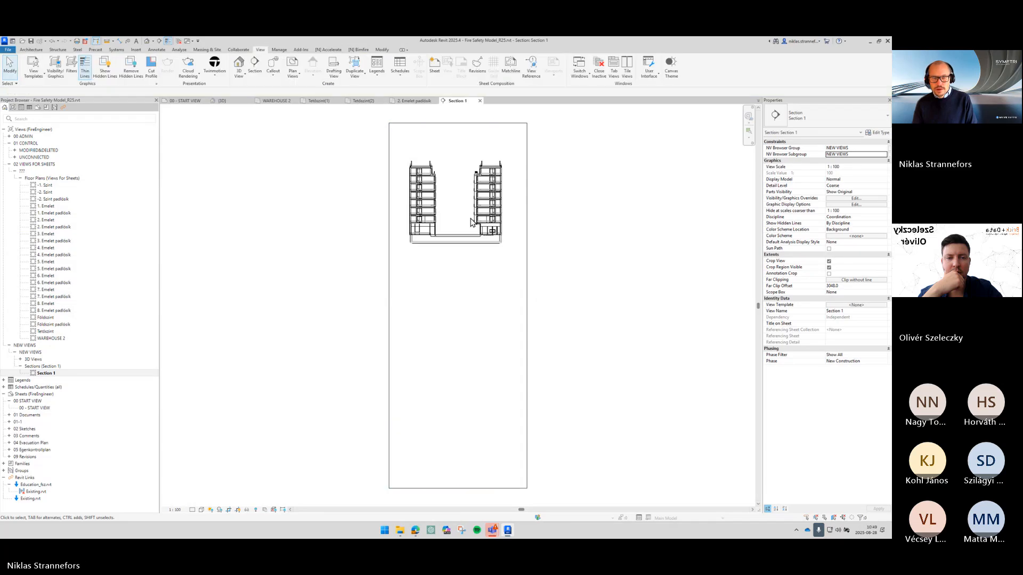
{"action": "scroll", "coordinate": [463, 213], "scroll_direction": "up", "scroll_amount": 5}
{"action": "middle_click_drag", "start_coordinate": [462, 213], "coordinate": [468, 311]}
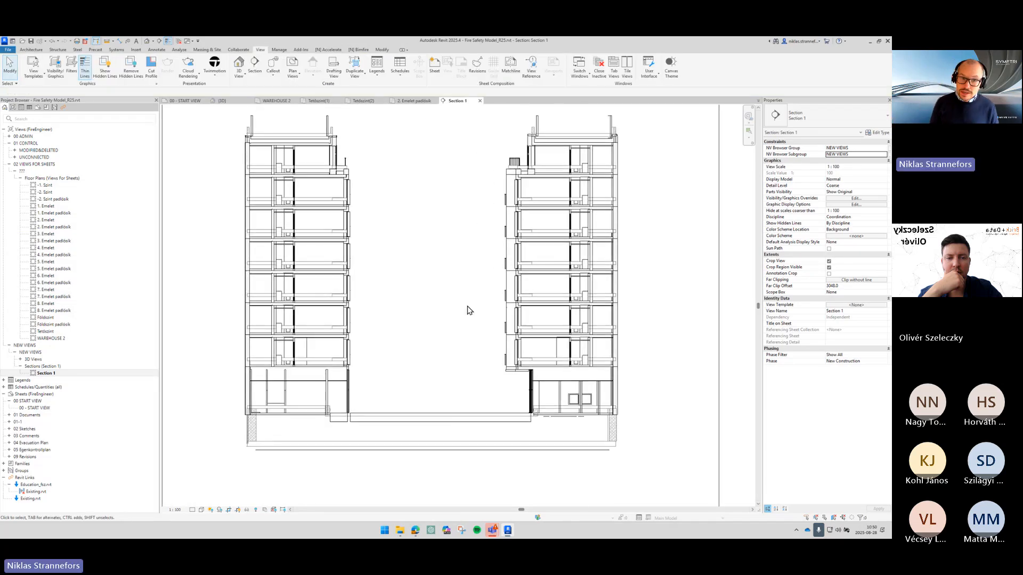
- Turn on the Levels annotation category in Section 1's visibility/graphic overrides
{"action": "key", "text": "v"}
{"action": "key", "text": "g"}
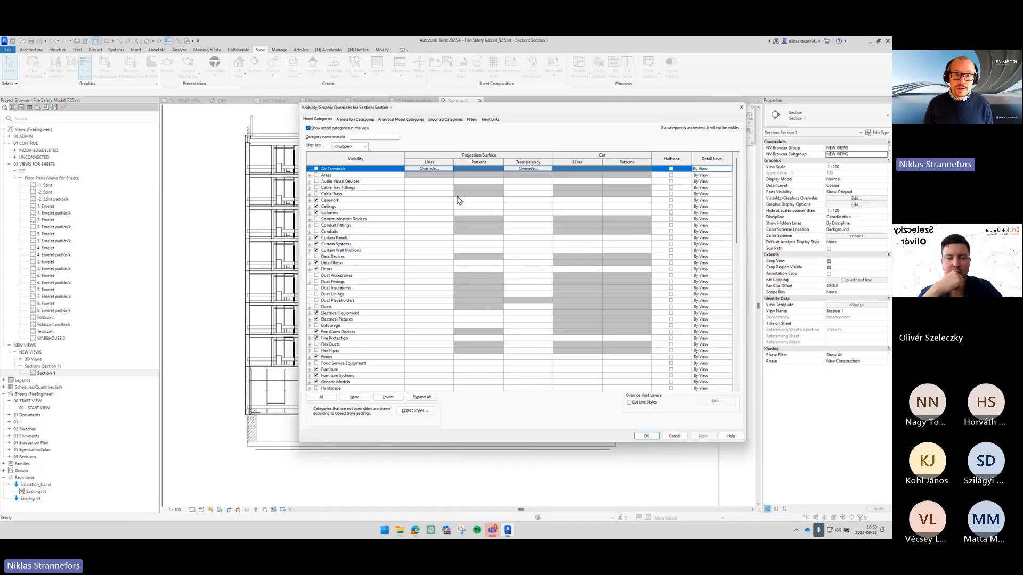
{"action": "left_click", "coordinate": [740, 107]}
{"action": "left_click", "coordinate": [851, 199]}
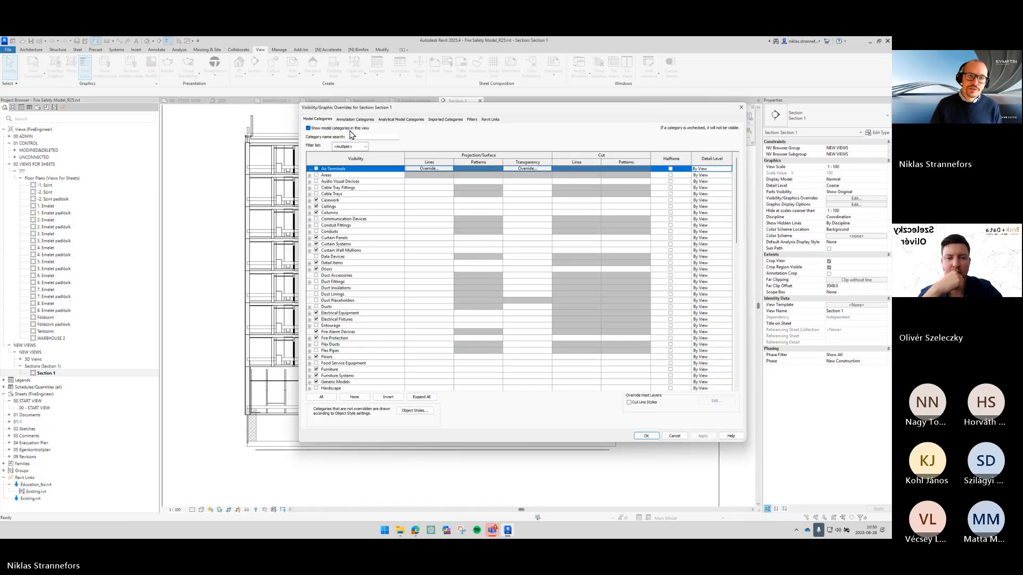
{"action": "left_click", "coordinate": [355, 119]}
{"action": "left_click", "coordinate": [364, 219]}
{"action": "key", "text": "l"}
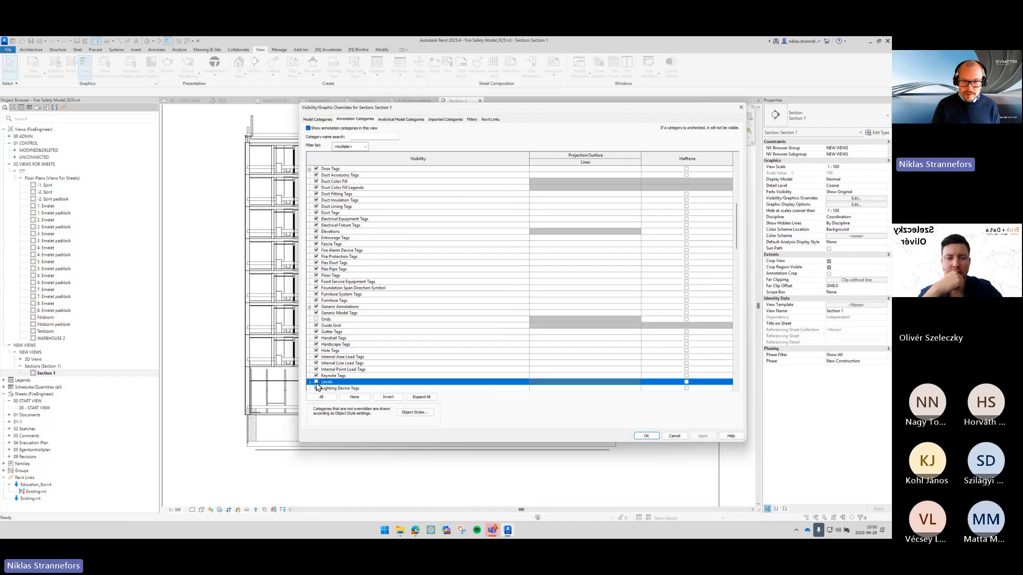
{"action": "left_click", "coordinate": [647, 437]}
- Examine the levels and their names in the section view
{"action": "scroll", "coordinate": [606, 371], "scroll_direction": "up", "scroll_amount": 8}
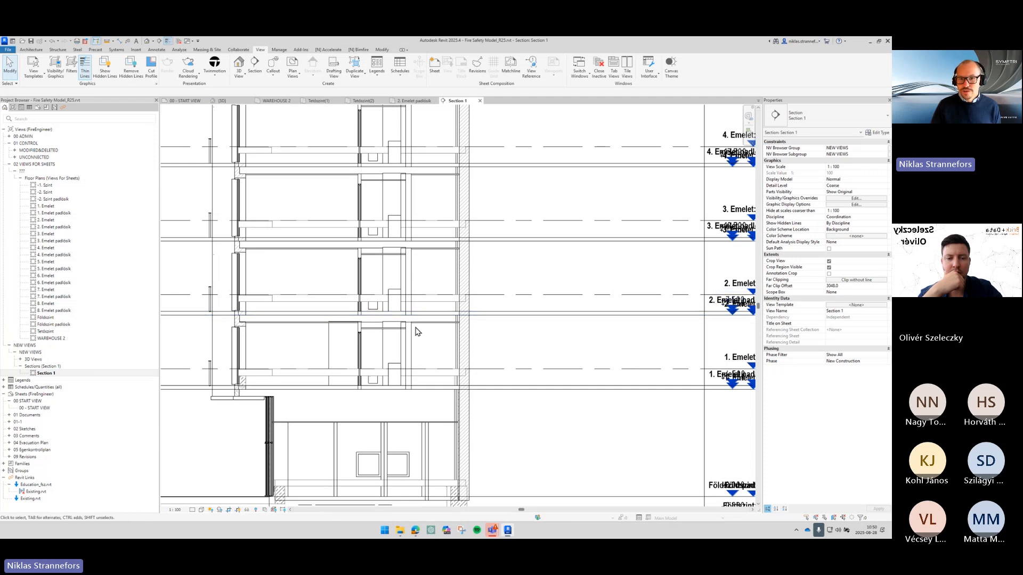
{"action": "scroll", "coordinate": [417, 332], "scroll_direction": "up", "scroll_amount": 2}
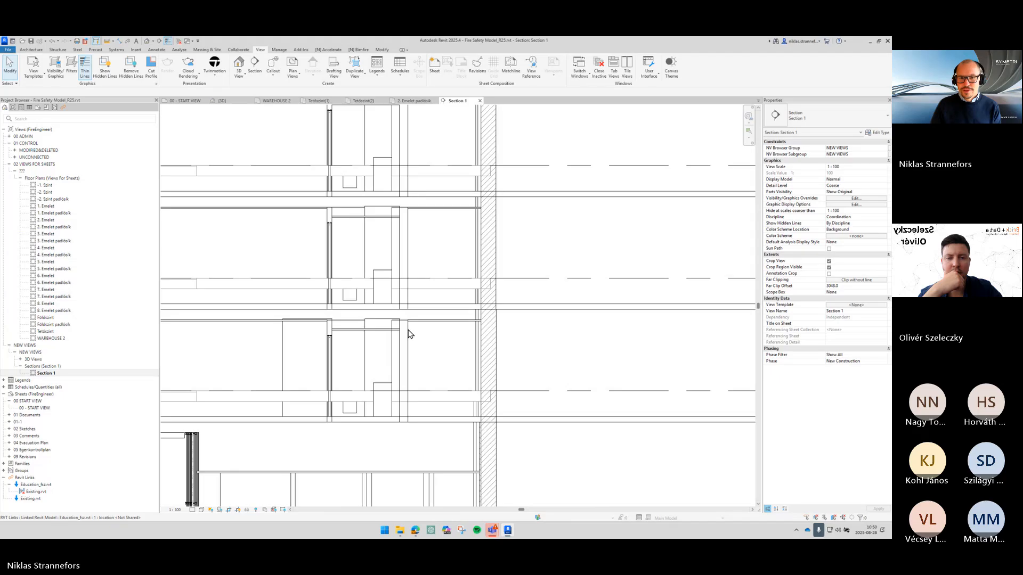
{"action": "left_click", "coordinate": [409, 333]}
{"action": "left_click", "coordinate": [547, 322]}
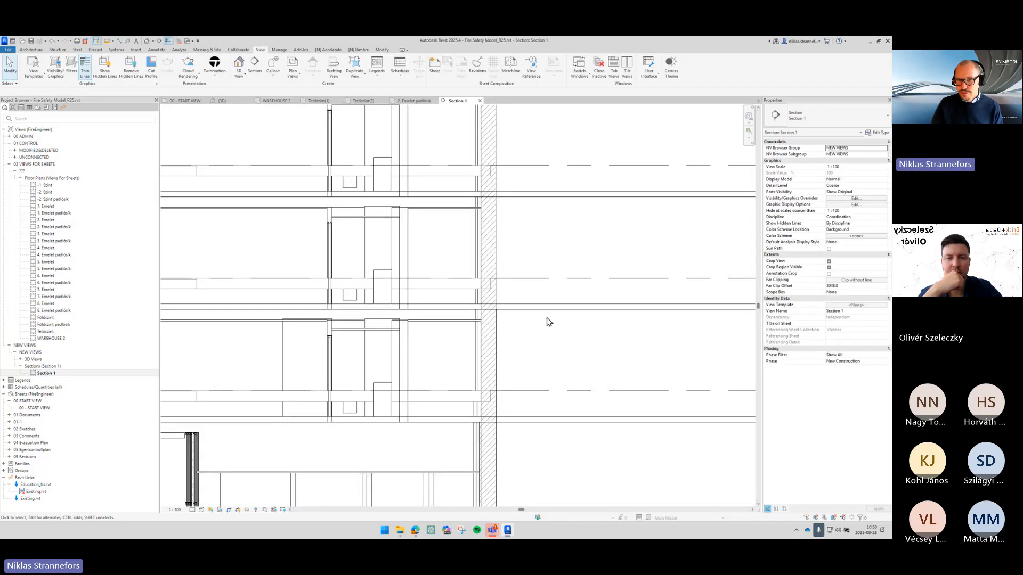
{"action": "scroll", "coordinate": [548, 321], "scroll_direction": "down", "scroll_amount": 2}
{"action": "scroll", "coordinate": [616, 333], "scroll_direction": "down", "scroll_amount": 1}
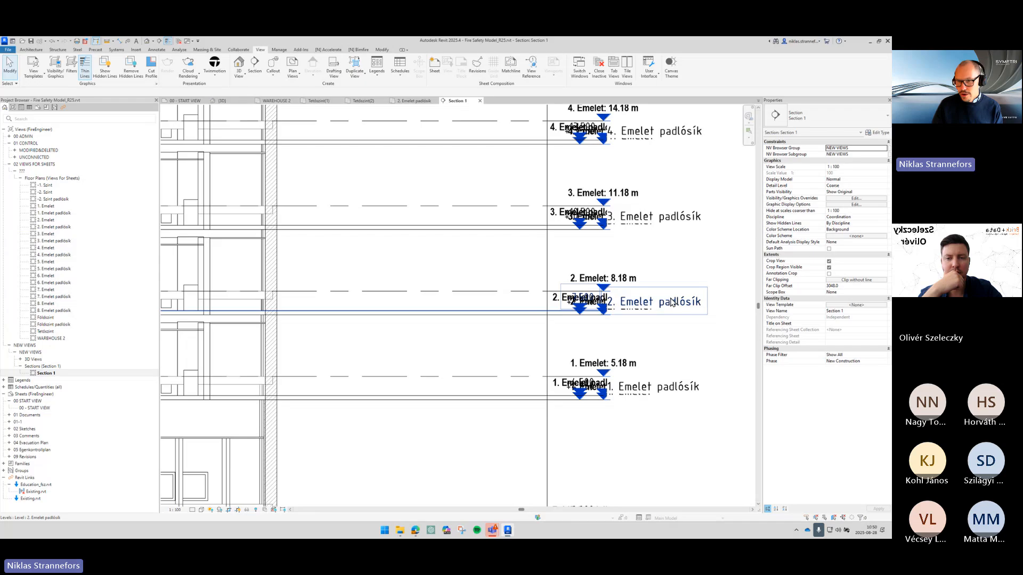
{"action": "left_click", "coordinate": [510, 315]}
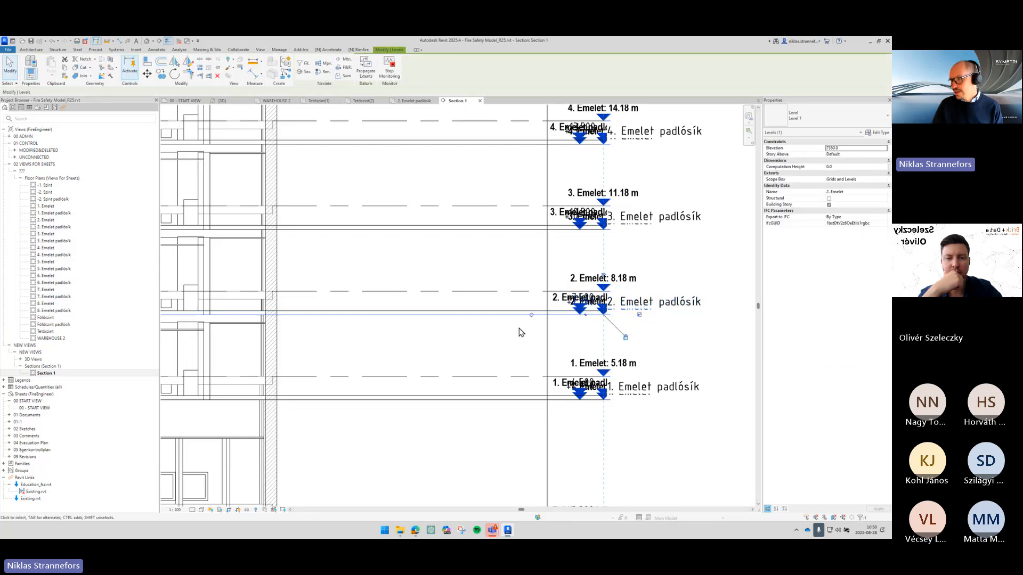
{"action": "scroll", "coordinate": [673, 365], "scroll_direction": "up", "scroll_amount": 3}
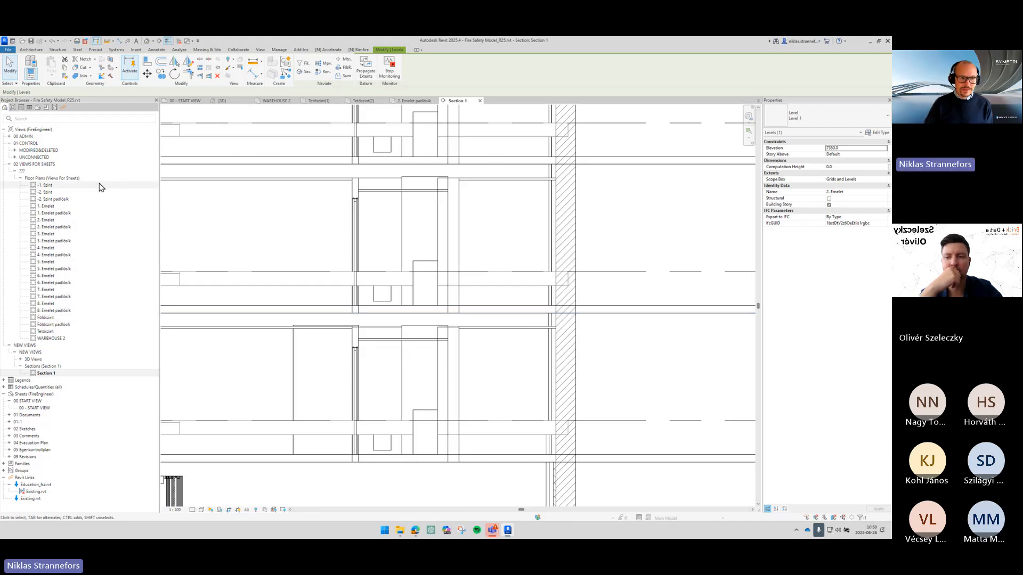
- Select the 1. Emelet through 8. Emelet floor plans in the Views For Sheets group and delete them
{"action": "left_click", "coordinate": [53, 206]}
{"action": "left_click", "coordinate": [56, 220], "text": "ctrl"}
{"action": "left_click", "coordinate": [59, 234], "text": "ctrl"}
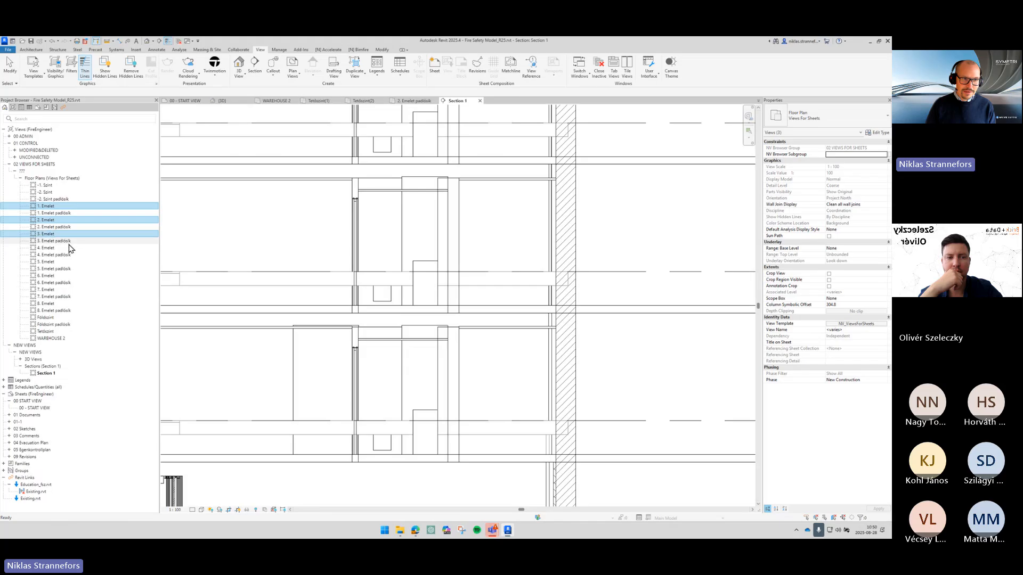
{"action": "left_click", "coordinate": [64, 248], "text": "ctrl"}
{"action": "left_click", "coordinate": [71, 262], "text": "ctrl"}
{"action": "left_click", "coordinate": [77, 276], "text": "ctrl"}
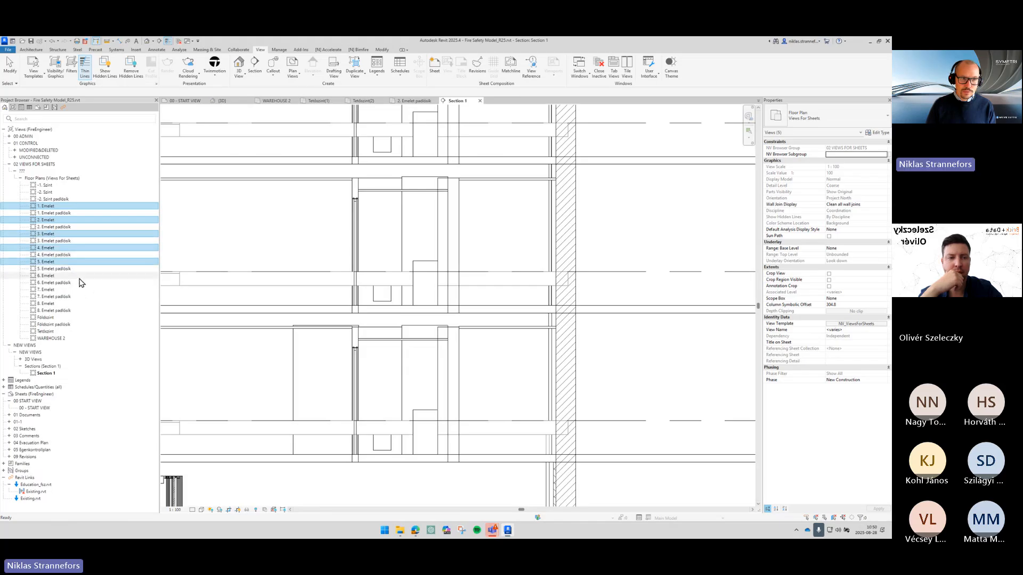
{"action": "left_click", "coordinate": [90, 289], "text": "ctrl"}
{"action": "left_click", "coordinate": [101, 304], "text": "ctrl"}
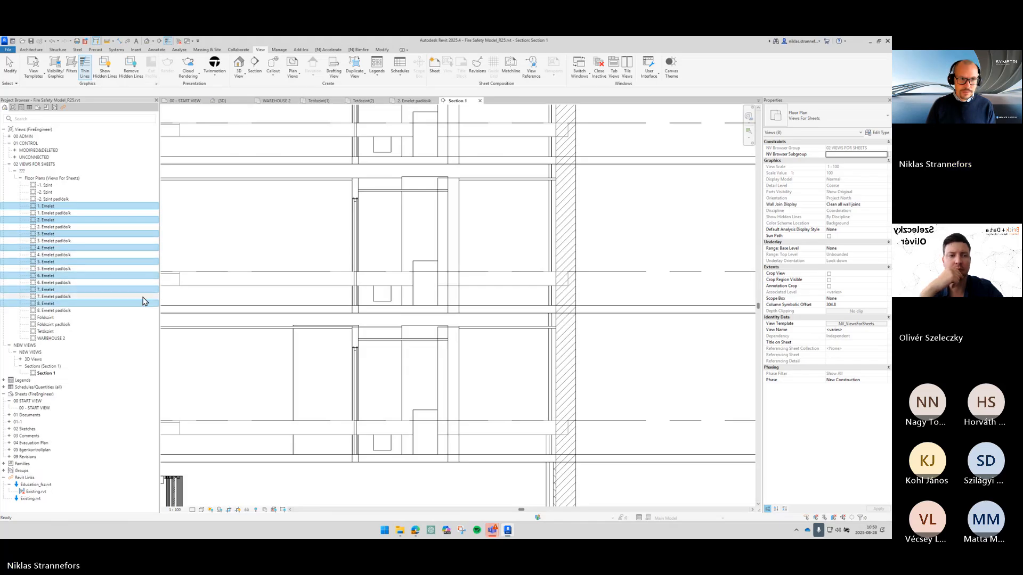
{"action": "key", "text": "Delete"}
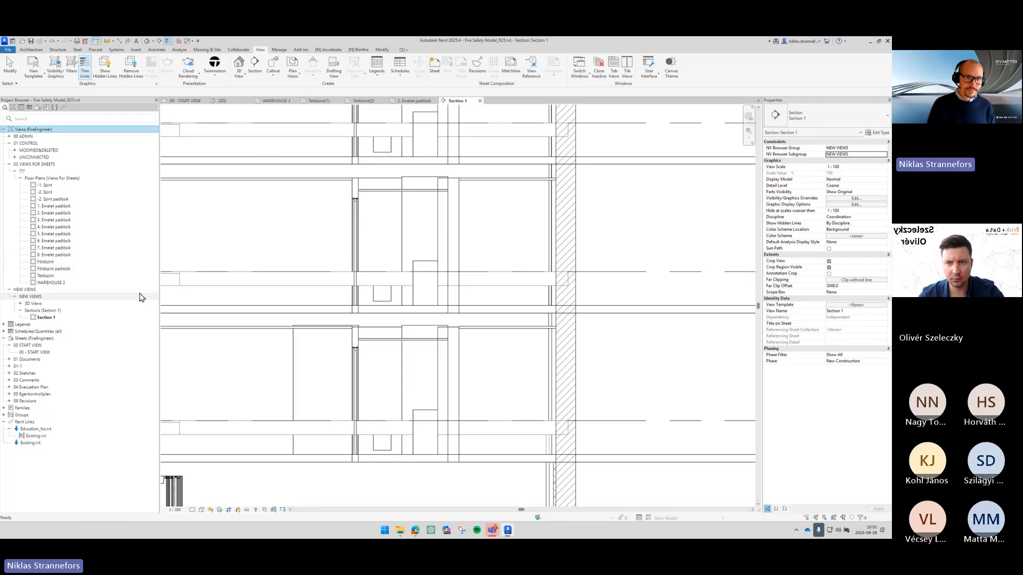
- Review the 2. Emelet padlósík floor plan around the building
{"action": "left_click", "coordinate": [415, 101]}
{"action": "scroll", "coordinate": [394, 320], "scroll_direction": "up", "scroll_amount": 3}
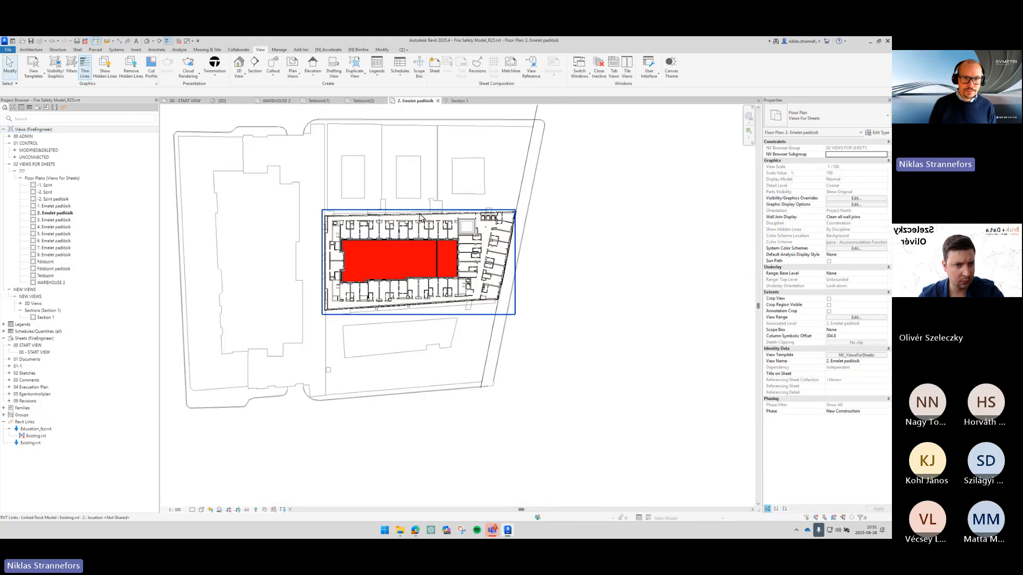
{"action": "scroll", "coordinate": [418, 302], "scroll_direction": "up", "scroll_amount": 3}
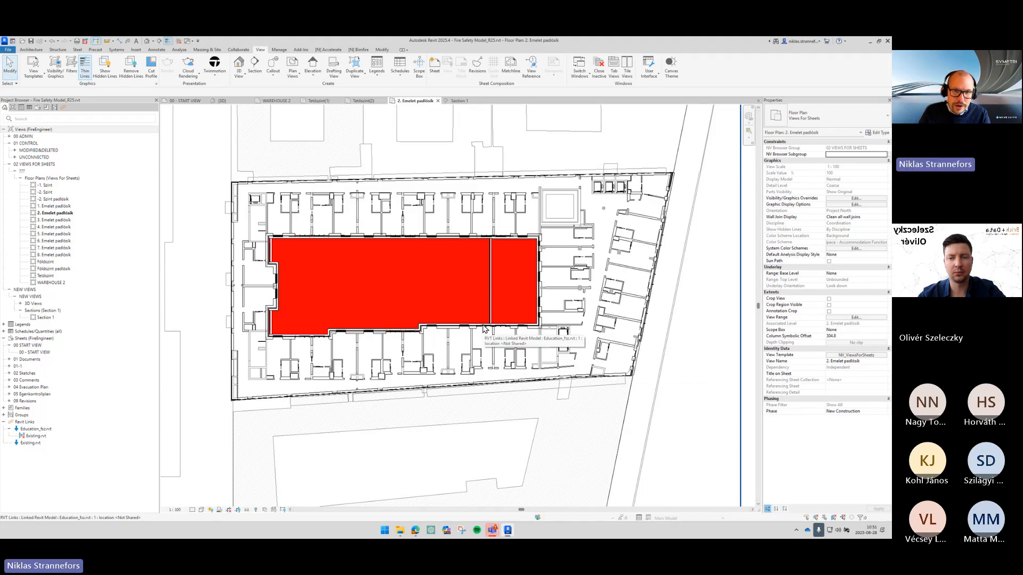
{"action": "scroll", "coordinate": [484, 327], "scroll_direction": "up", "scroll_amount": 5}
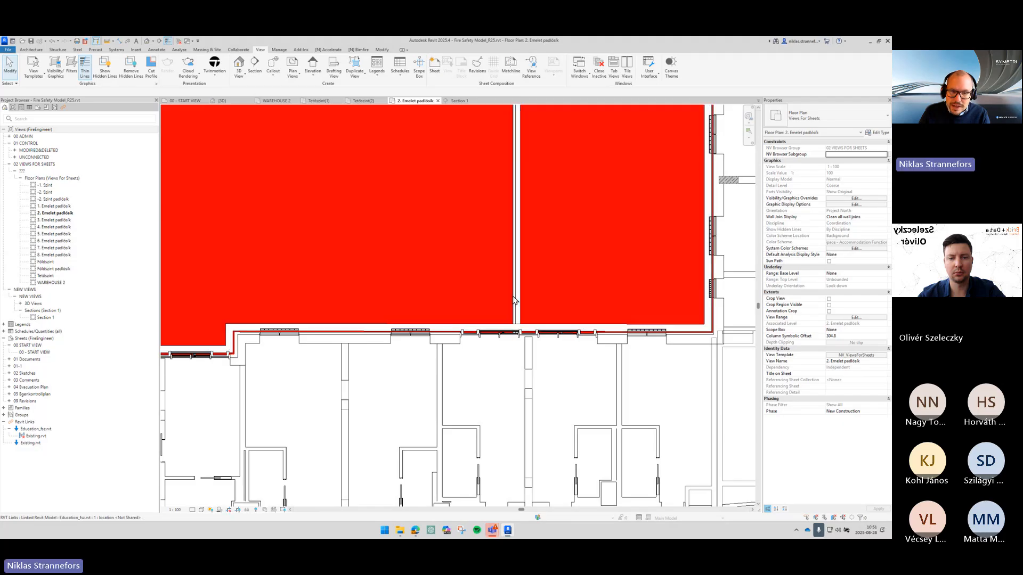
{"action": "scroll", "coordinate": [513, 297], "scroll_direction": "down", "scroll_amount": 2}
{"action": "middle_click_drag", "start_coordinate": [513, 297], "coordinate": [591, 364]}
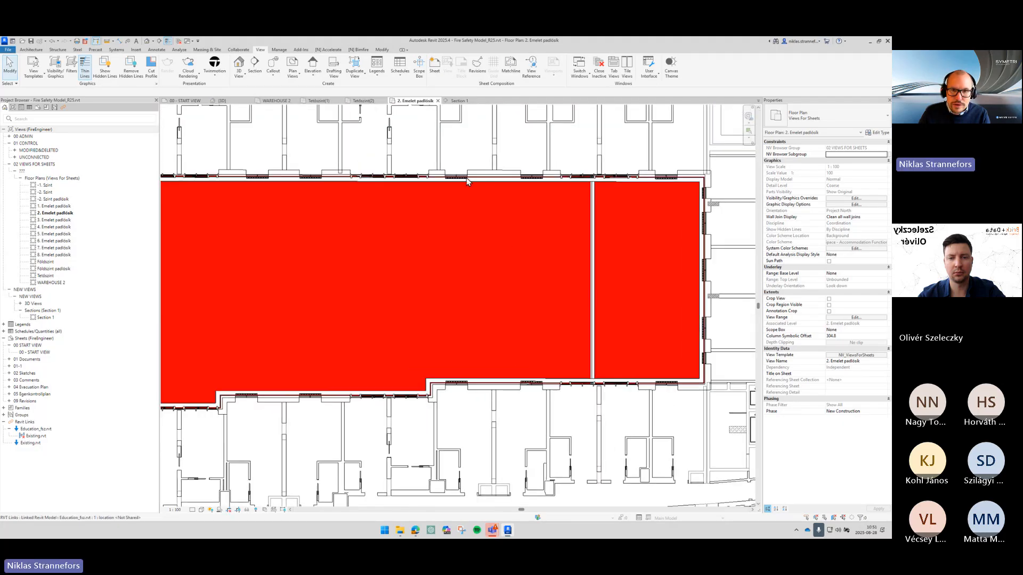
{"action": "scroll", "coordinate": [465, 178], "scroll_direction": "down", "scroll_amount": 2}
{"action": "scroll", "coordinate": [495, 177], "scroll_direction": "up", "scroll_amount": 4}
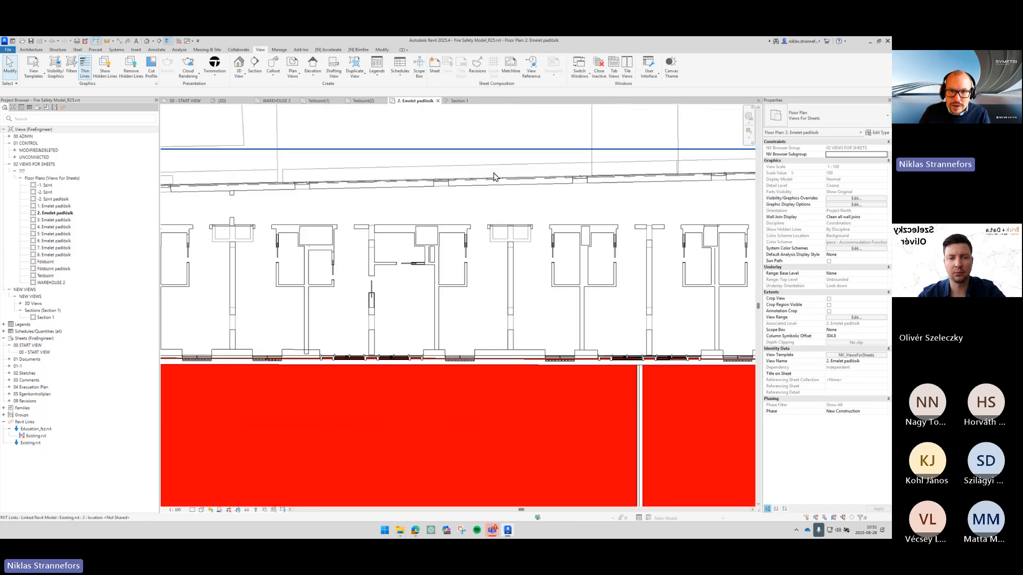
{"action": "scroll", "coordinate": [494, 177], "scroll_direction": "down", "scroll_amount": 6}
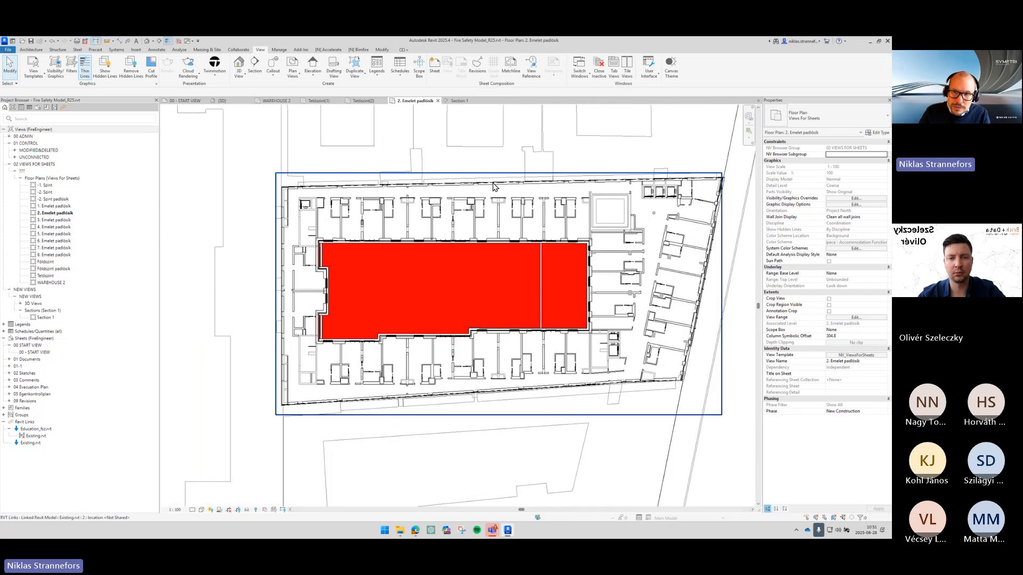
{"action": "middle_click_drag", "start_coordinate": [493, 183], "coordinate": [471, 188]}
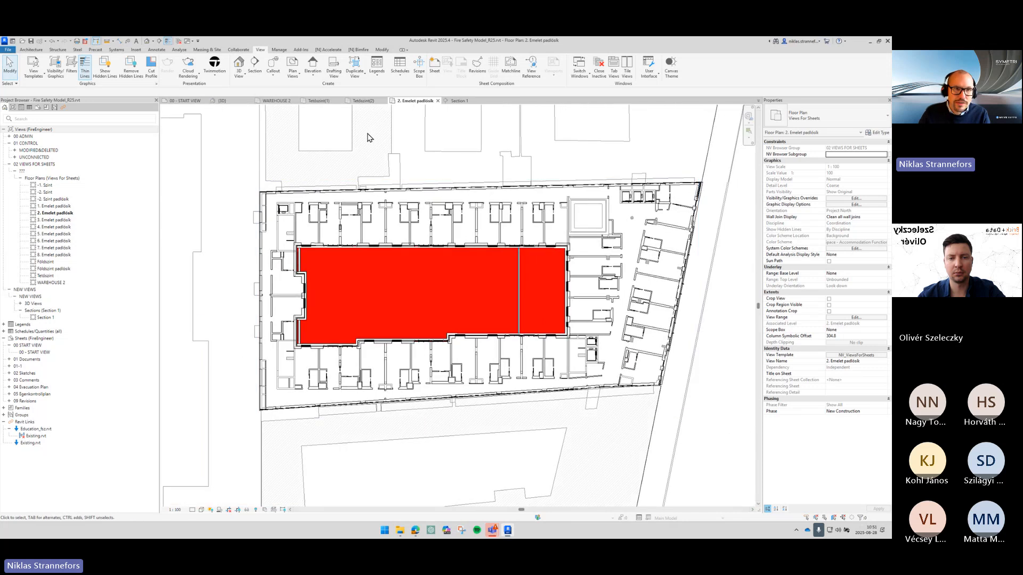
- Switch to the 3D view and inspect the linked architect model
{"action": "left_click", "coordinate": [221, 101]}
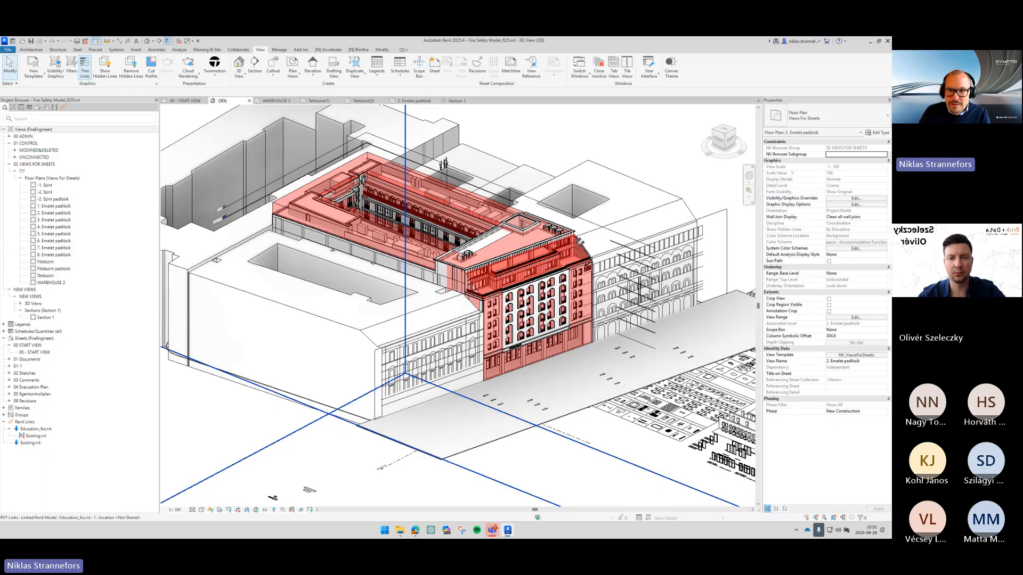
{"action": "scroll", "coordinate": [580, 238], "scroll_direction": "up", "scroll_amount": 5}
{"action": "left_click", "coordinate": [580, 238]}
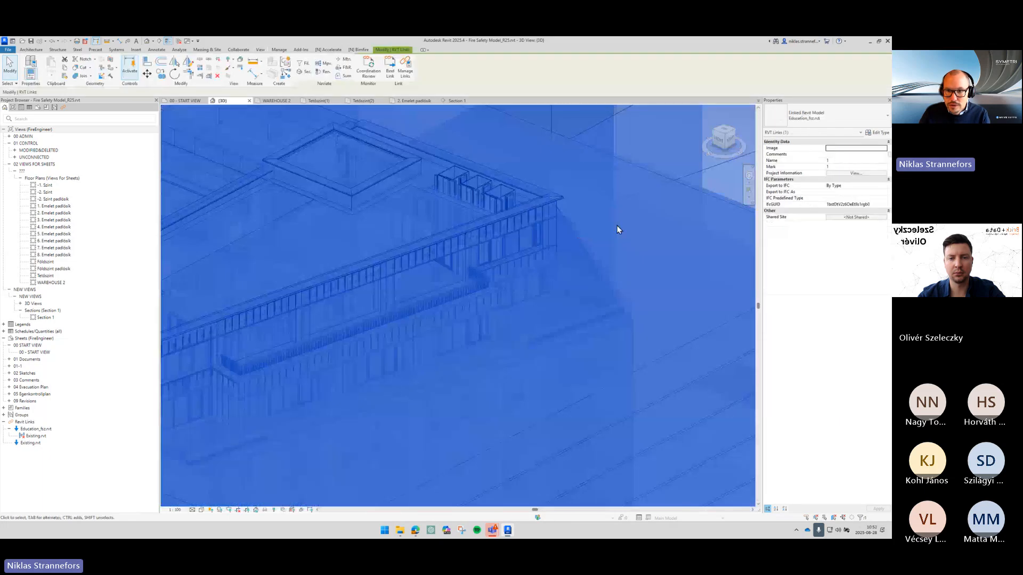
{"action": "key", "text": "Escape"}
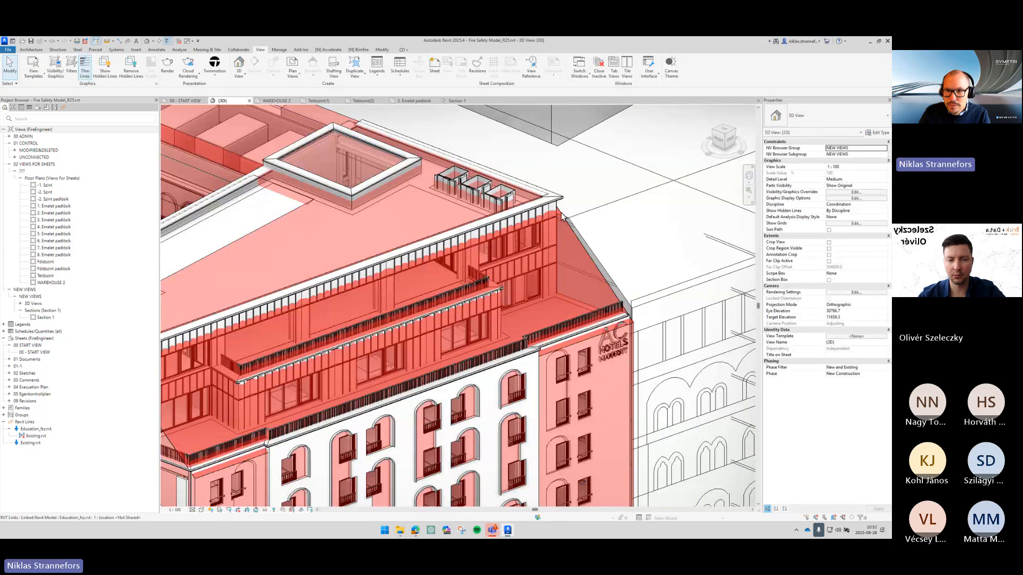
- Select an element of the linked model in the 3D view and inspect its properties
{"action": "key", "text": "Tab"}
{"action": "left_click", "coordinate": [561, 215]}
{"action": "left_click", "coordinate": [600, 217]}
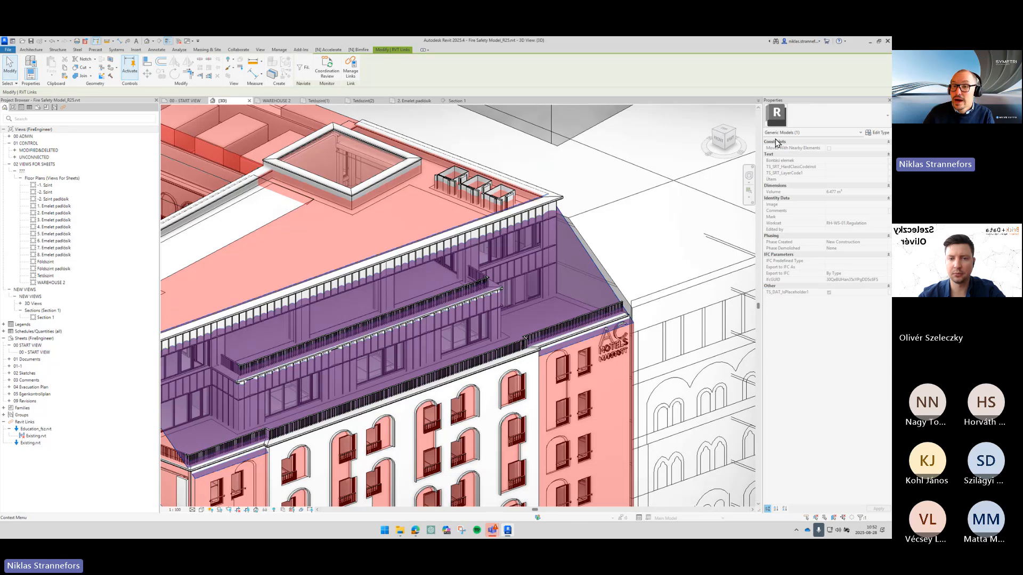
{"action": "left_click", "coordinate": [612, 143]}
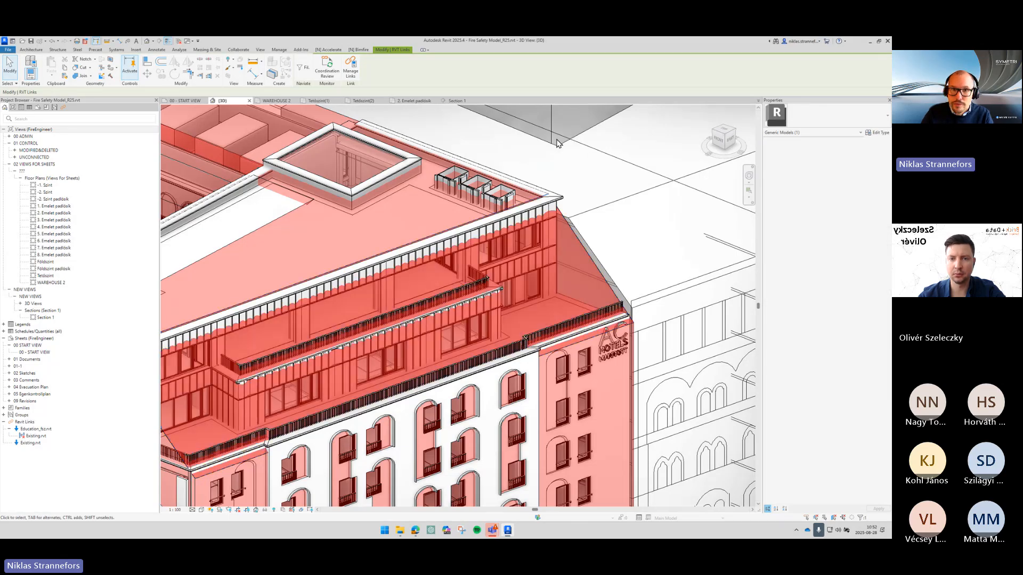
- Open the 2. Emelet padlósík floor plan and review its visibility/graphics overrides without applying changes
{"action": "left_click", "coordinate": [408, 101]}
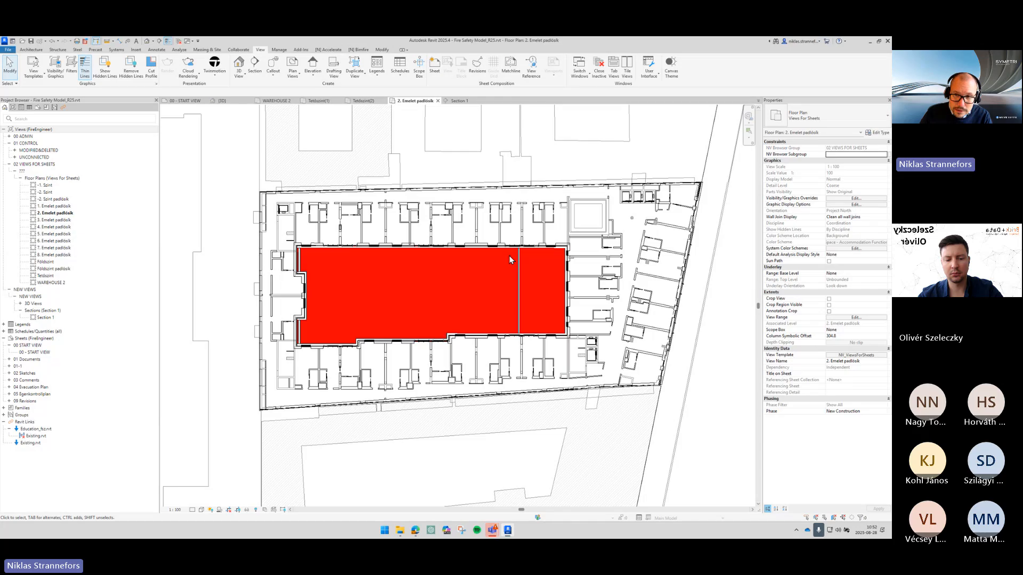
{"action": "left_click", "coordinate": [836, 199]}
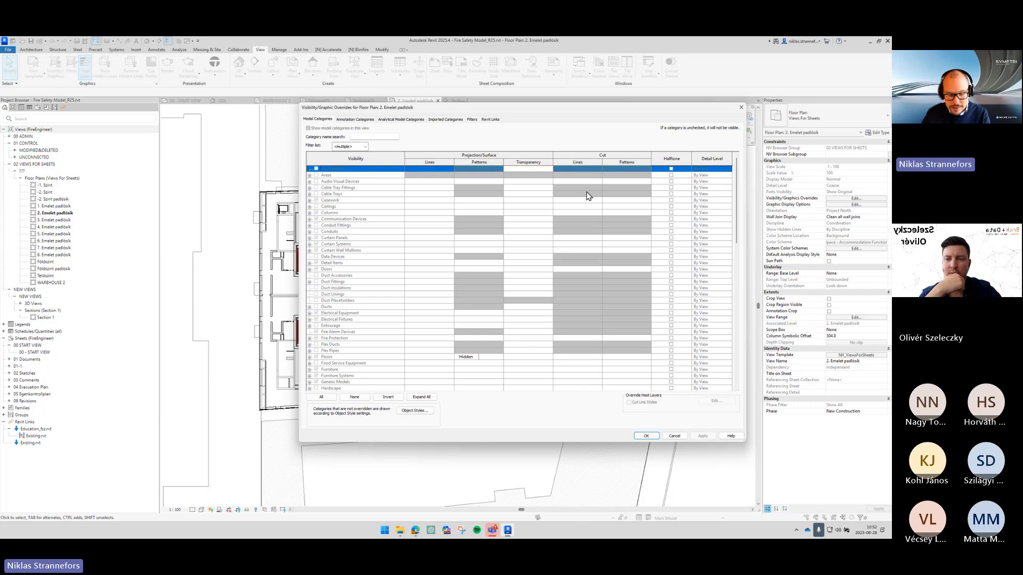
{"action": "left_click", "coordinate": [318, 244]}
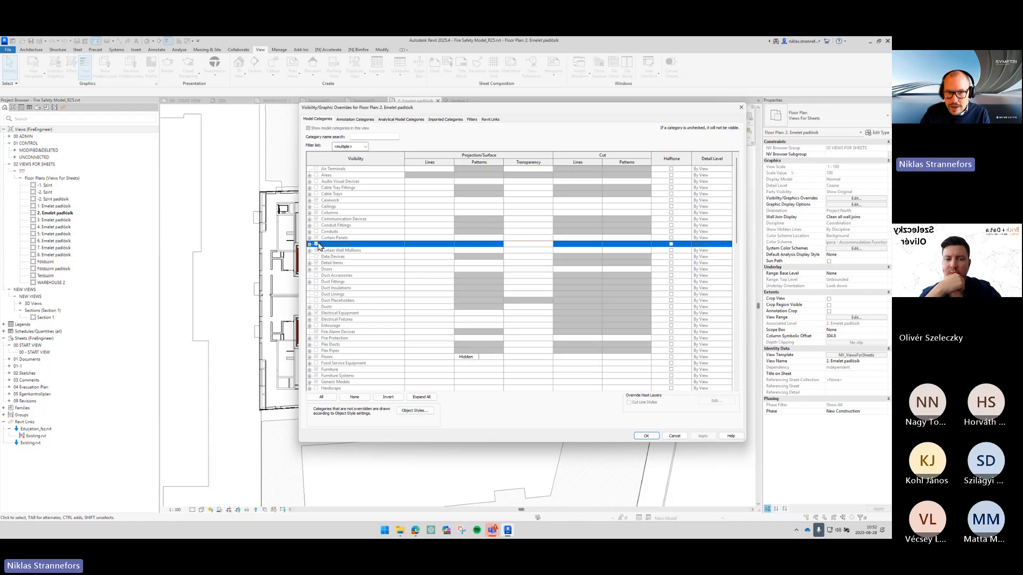
{"action": "left_click", "coordinate": [674, 436]}
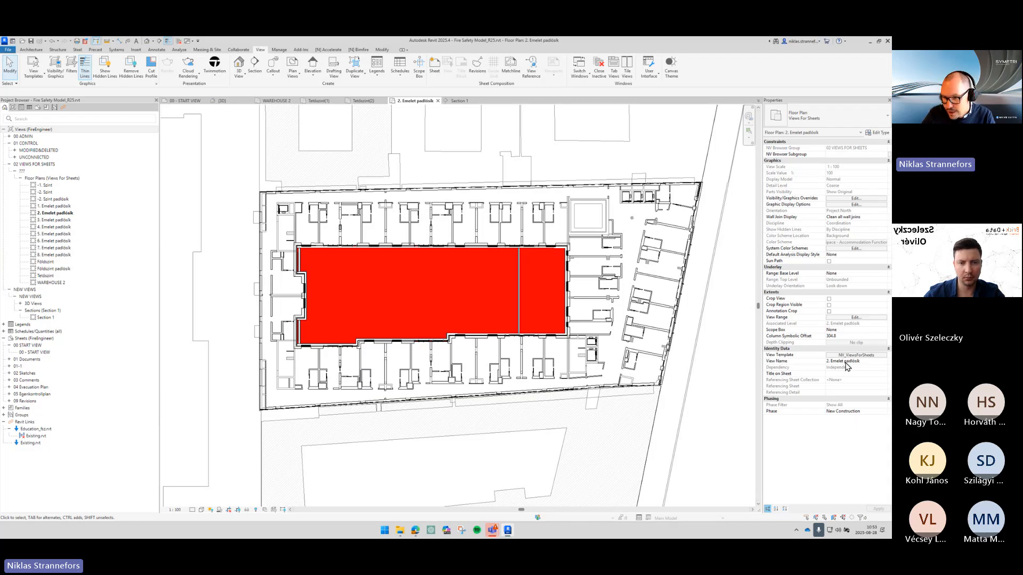
- Edit the NV_ViewsForSheets view template's model category visibility to hide Generic Models
{"action": "left_click", "coordinate": [855, 357]}
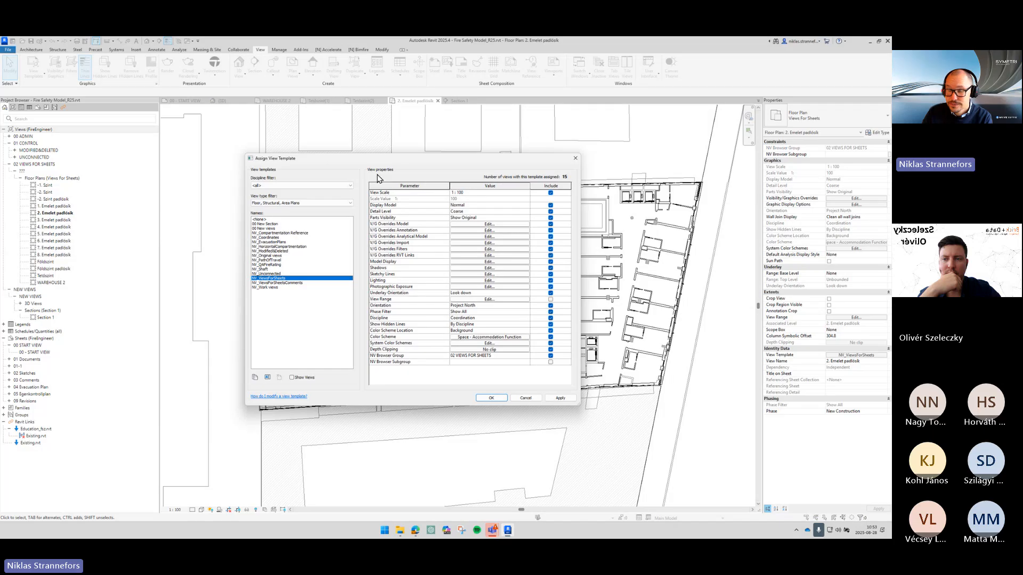
{"action": "left_click", "coordinate": [458, 193]}
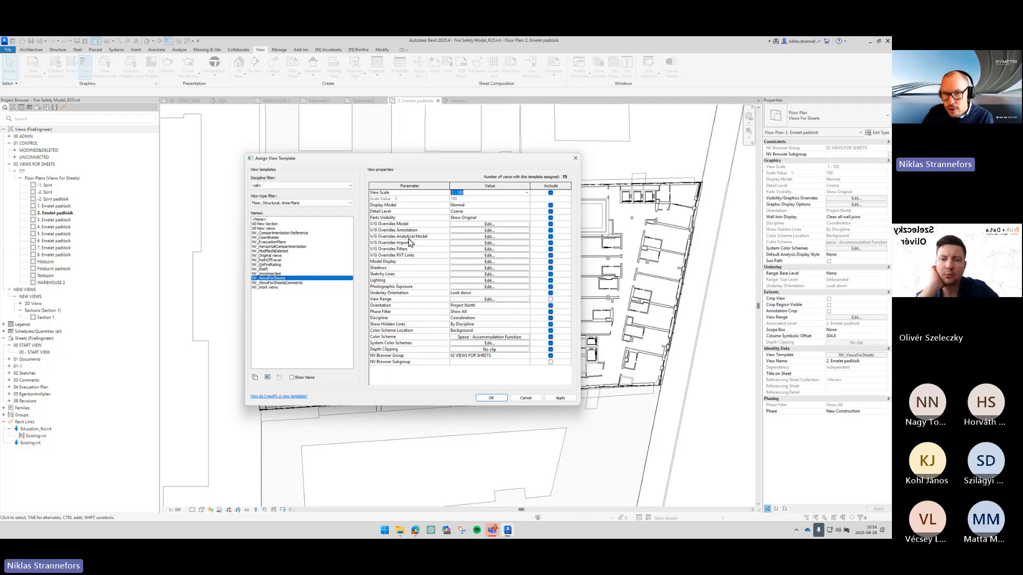
{"action": "left_click", "coordinate": [468, 243]}
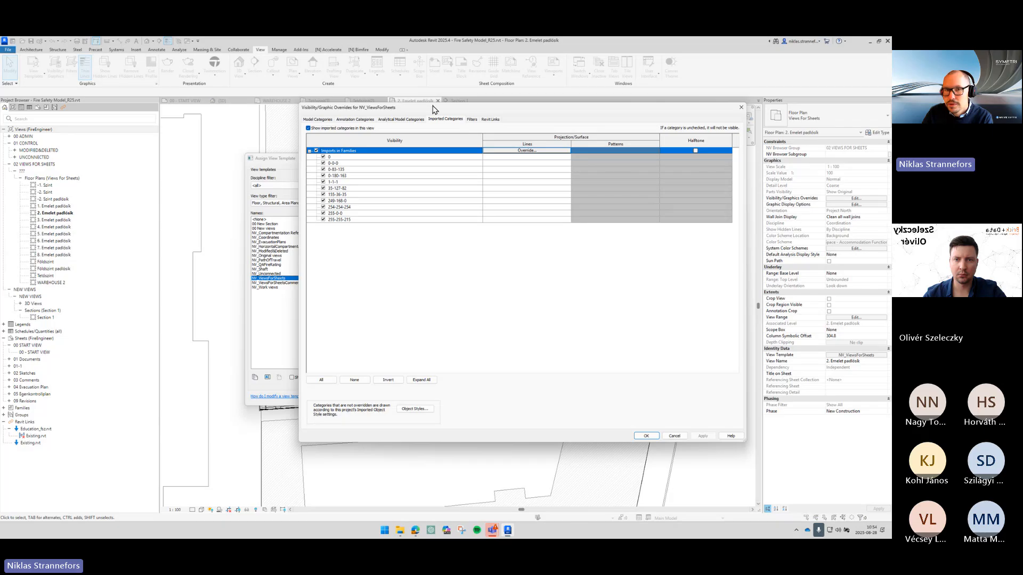
{"action": "left_click", "coordinate": [321, 120]}
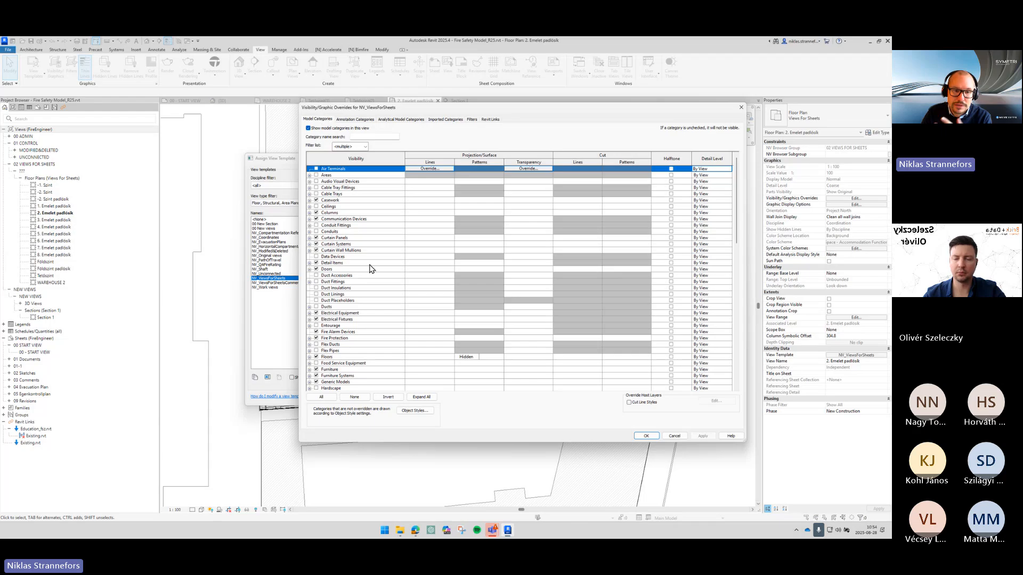
{"action": "left_click", "coordinate": [362, 233]}
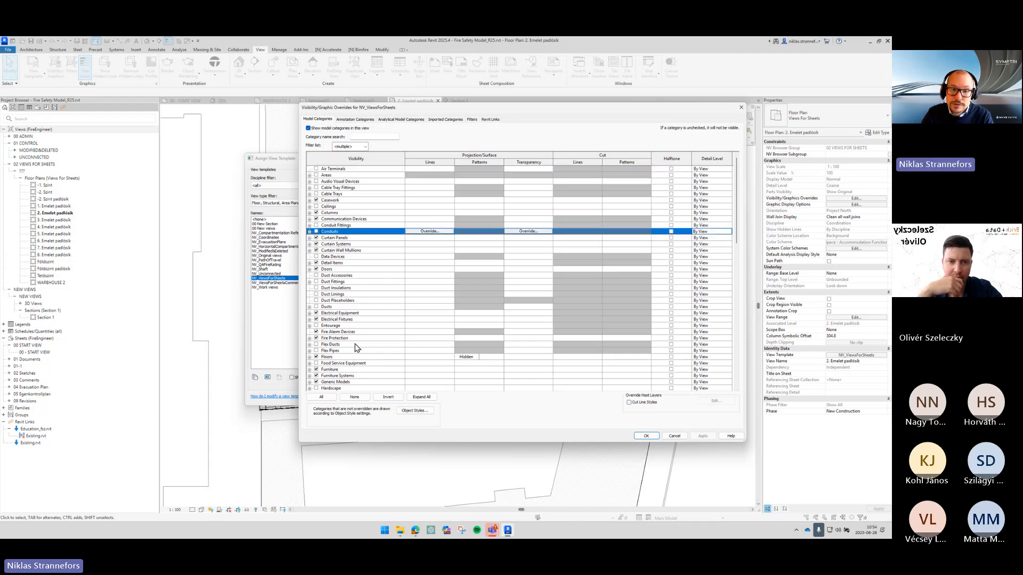
{"action": "left_click", "coordinate": [352, 382]}
{"action": "scroll", "coordinate": [388, 341], "scroll_direction": "down", "scroll_amount": 4}
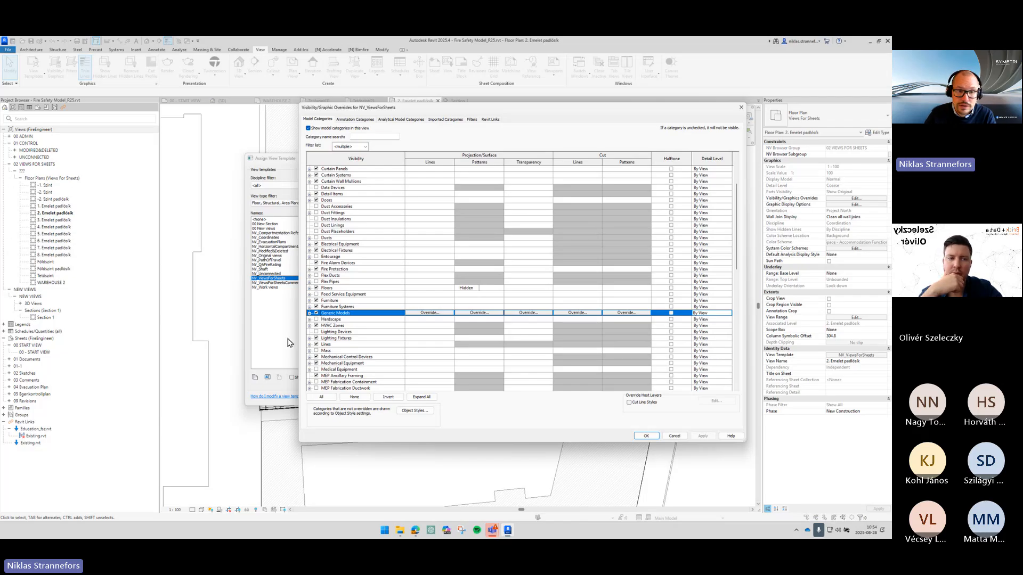
{"action": "left_click", "coordinate": [316, 313]}
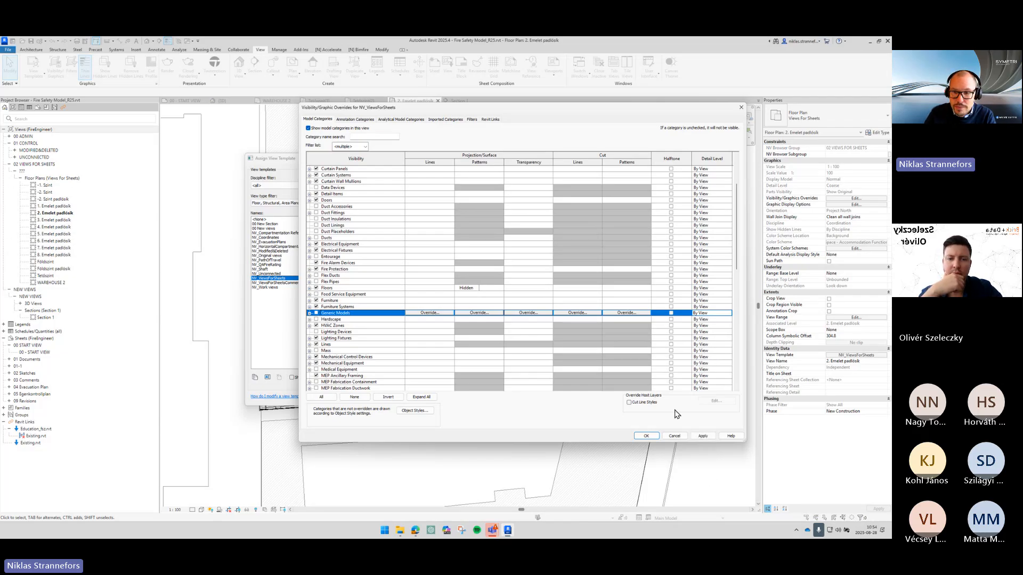
{"action": "left_click", "coordinate": [646, 436]}
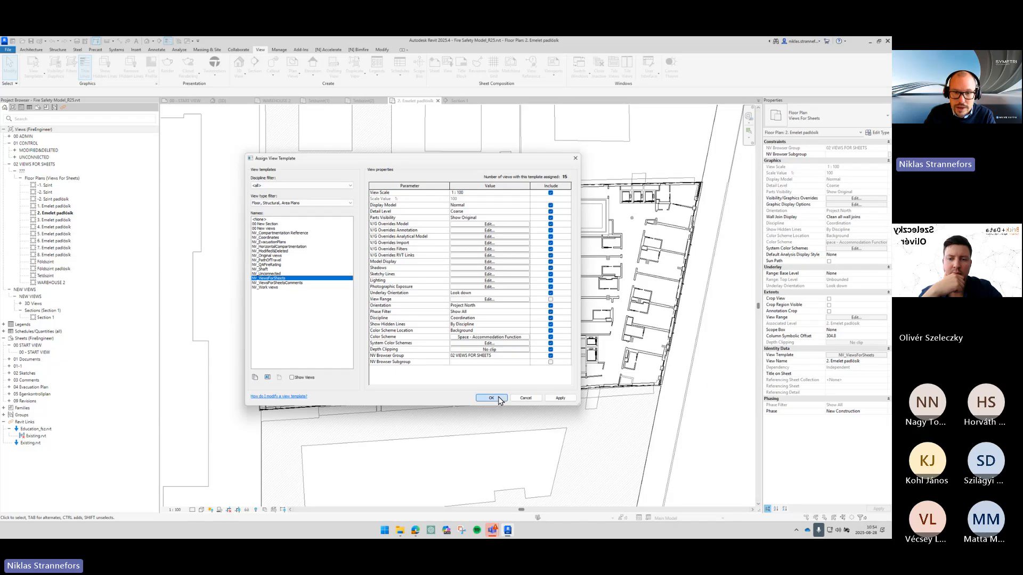
{"action": "left_click", "coordinate": [499, 399]}
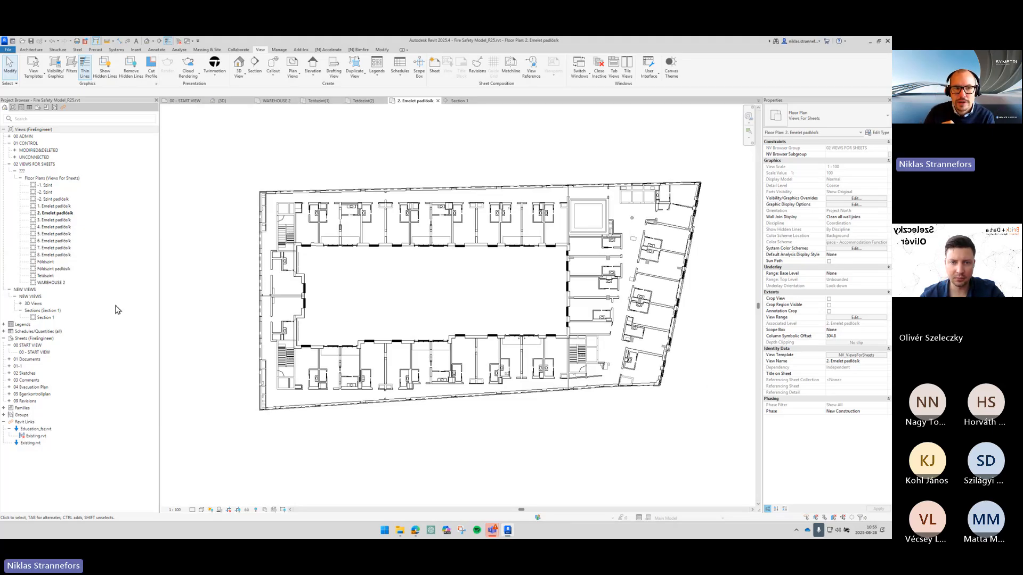
- Open the 3. Emelet padlósík floor plan and inspect the linked model in it
{"action": "left_click", "coordinate": [62, 220]}
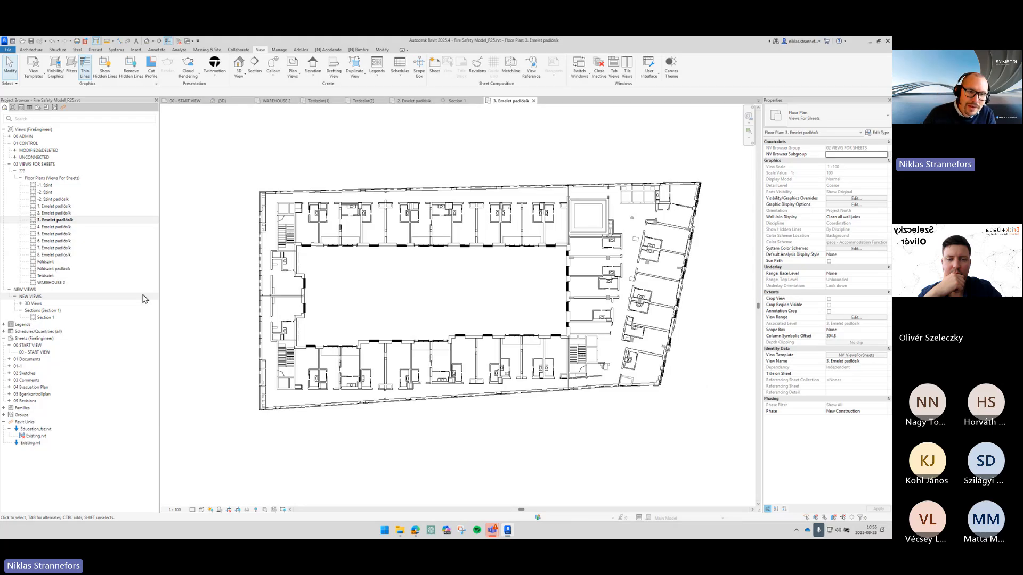
{"action": "scroll", "coordinate": [306, 213], "scroll_direction": "up", "scroll_amount": 5}
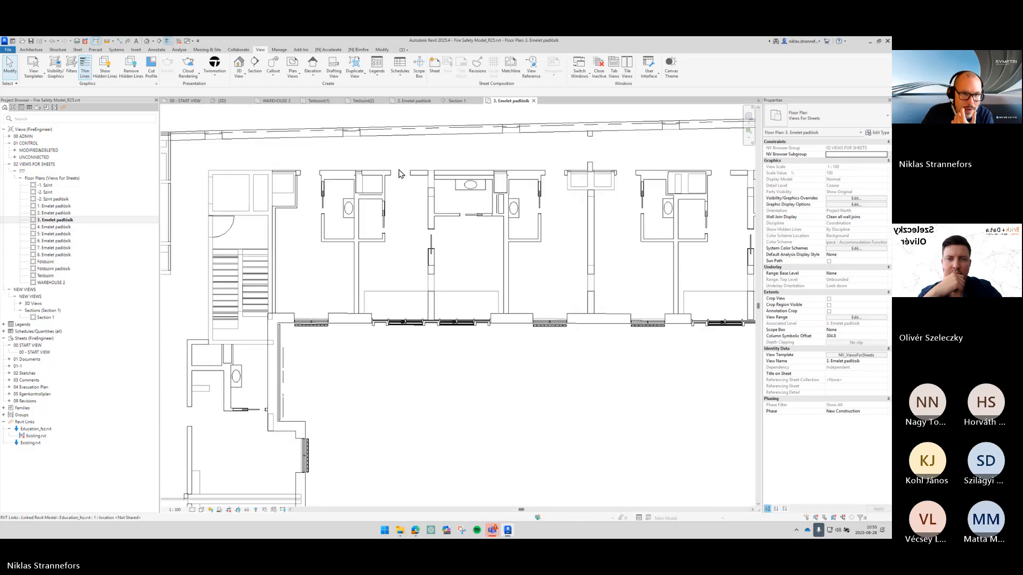
{"action": "scroll", "coordinate": [401, 174], "scroll_direction": "up", "scroll_amount": 3}
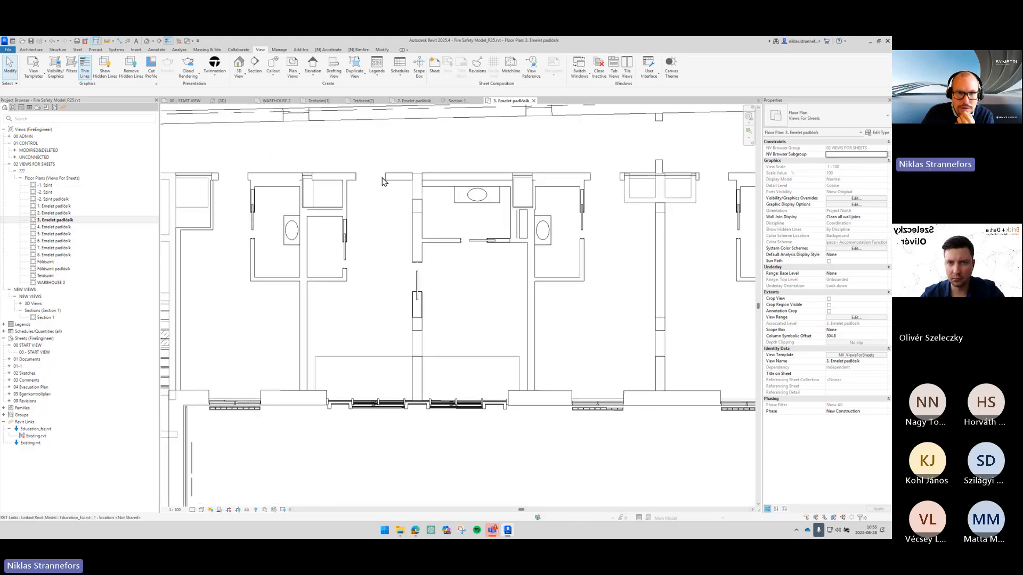
{"action": "left_click", "coordinate": [383, 182]}
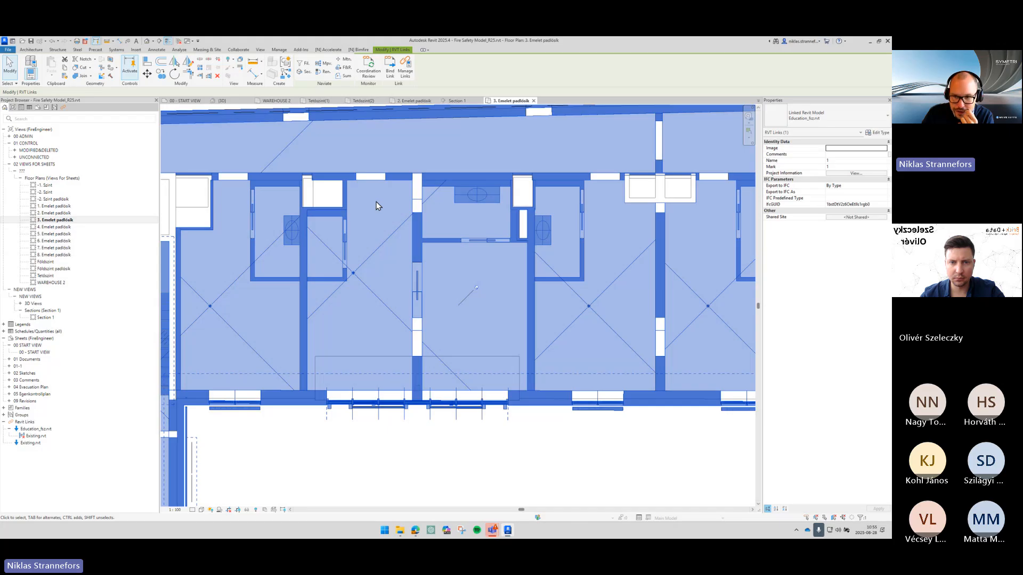
{"action": "key", "text": "Escape"}
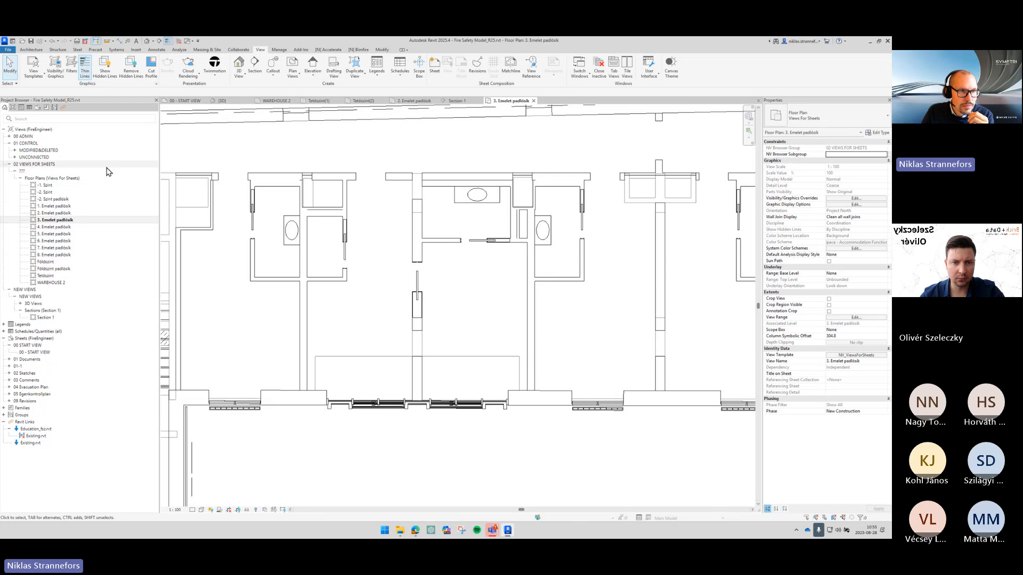
- Open the 2. Emelet(1) plan from the MODIFIED&DELETED floor plans group and close it again
{"action": "double_click", "coordinate": [72, 150]}
{"action": "double_click", "coordinate": [72, 157]}
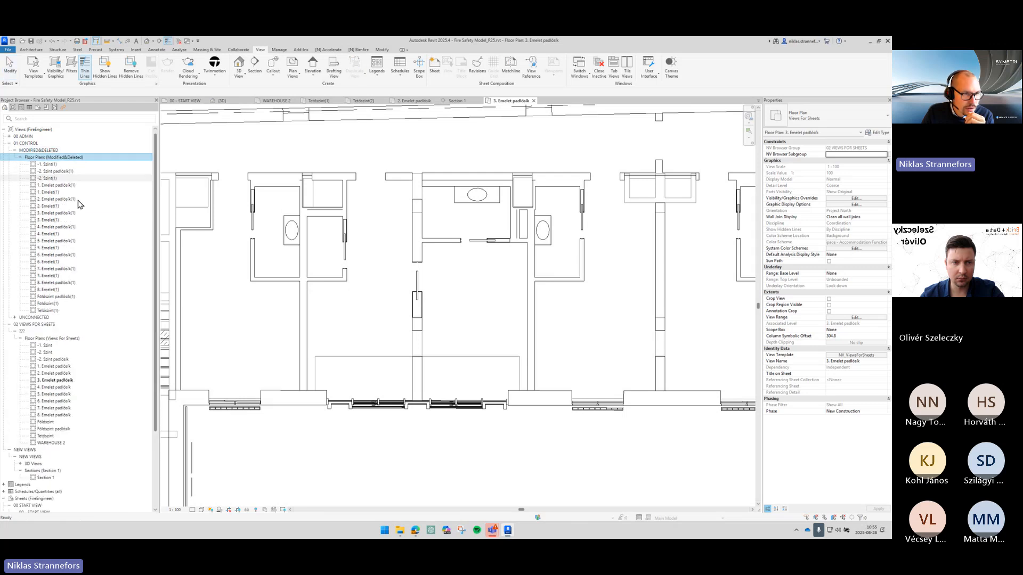
{"action": "double_click", "coordinate": [71, 206]}
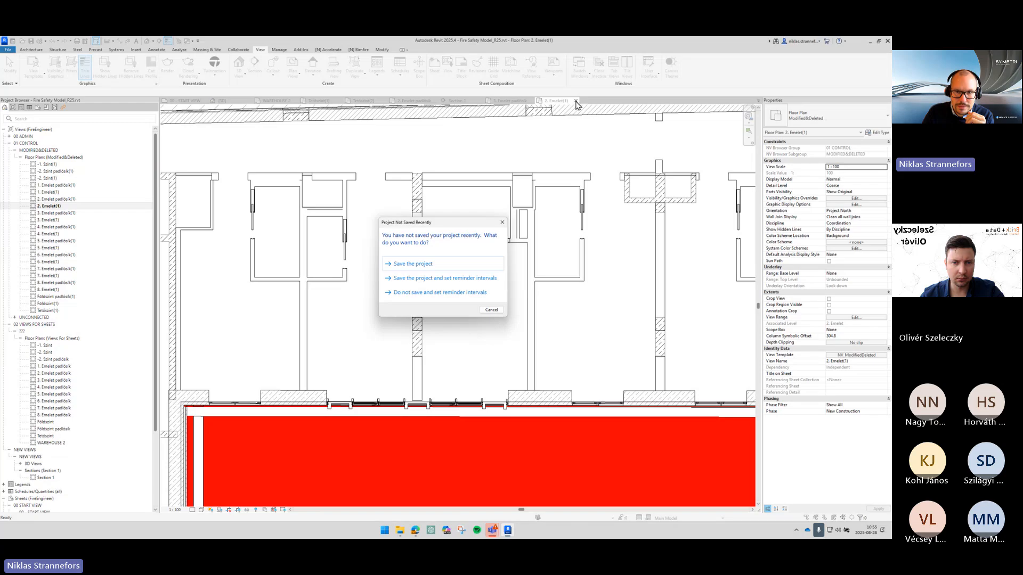
{"action": "left_click", "coordinate": [576, 101]}
{"action": "key", "text": "Escape"}
{"action": "left_click", "coordinate": [576, 101]}
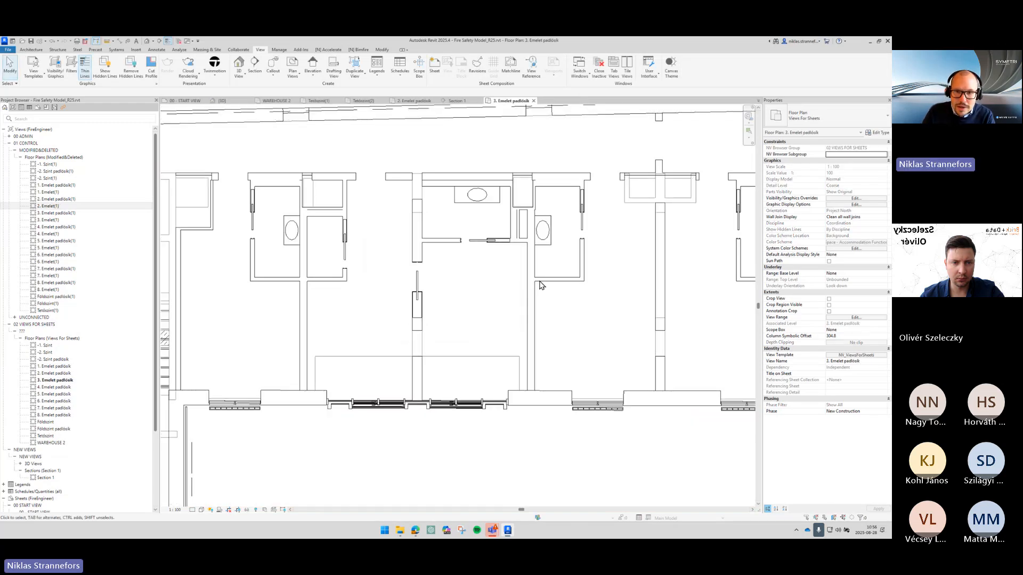
- Review the model category visibility settings of the NV_ViewsForSheets view template
{"action": "scroll", "coordinate": [539, 285], "scroll_direction": "down", "scroll_amount": 2}
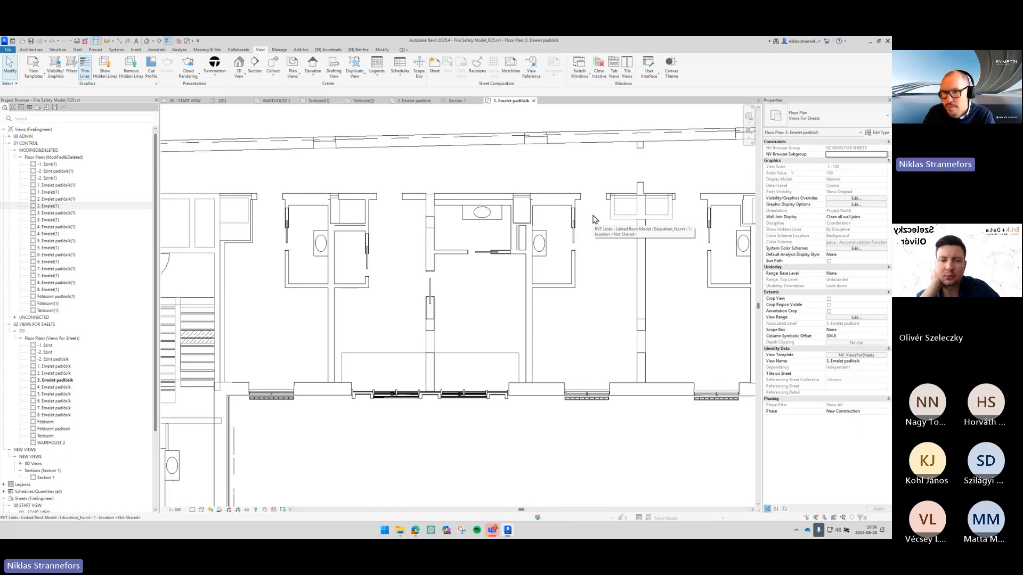
{"action": "middle_click_drag", "start_coordinate": [596, 195], "coordinate": [595, 208]}
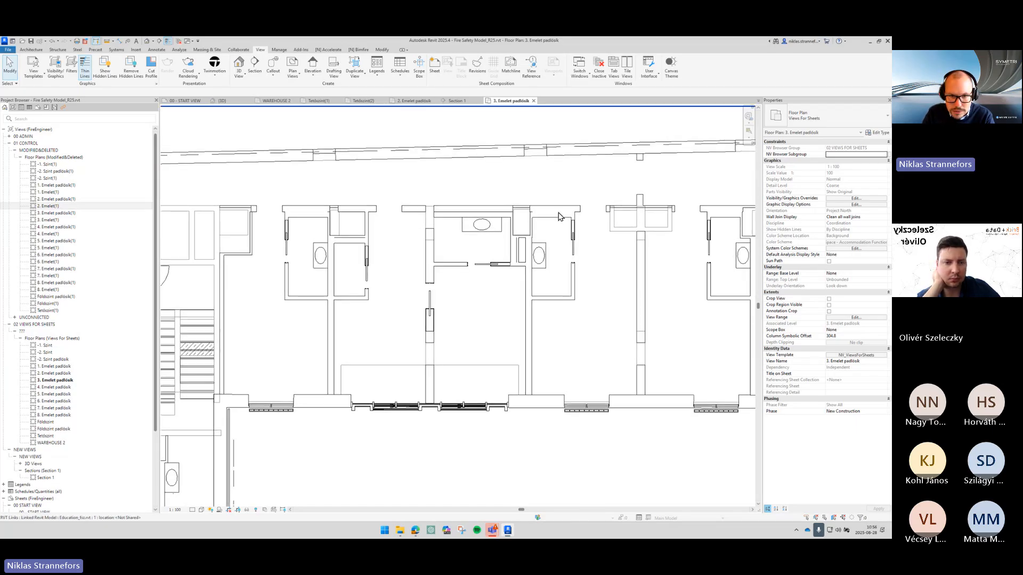
{"action": "scroll", "coordinate": [412, 257], "scroll_direction": "up", "scroll_amount": 2}
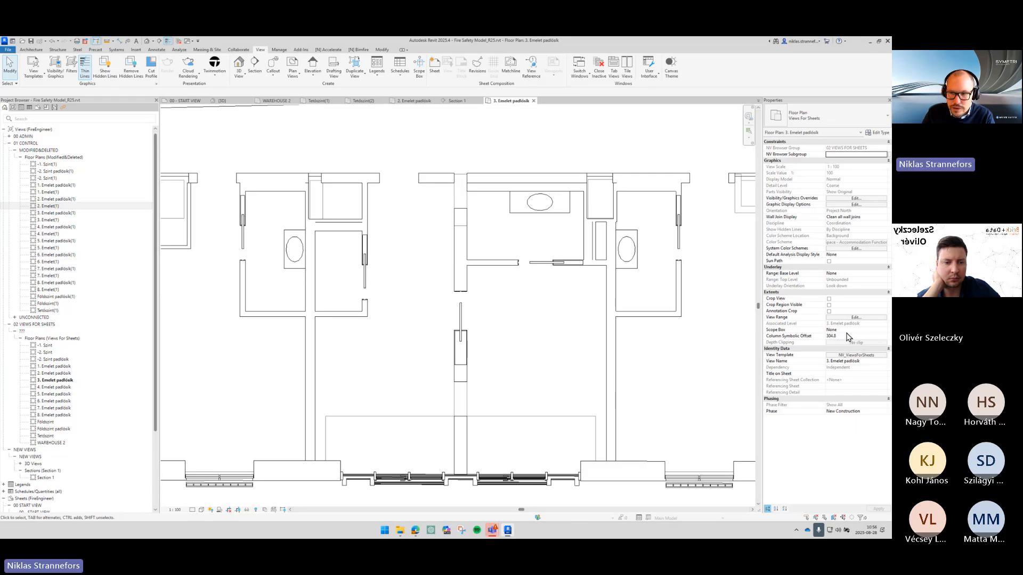
{"action": "left_click", "coordinate": [845, 356]}
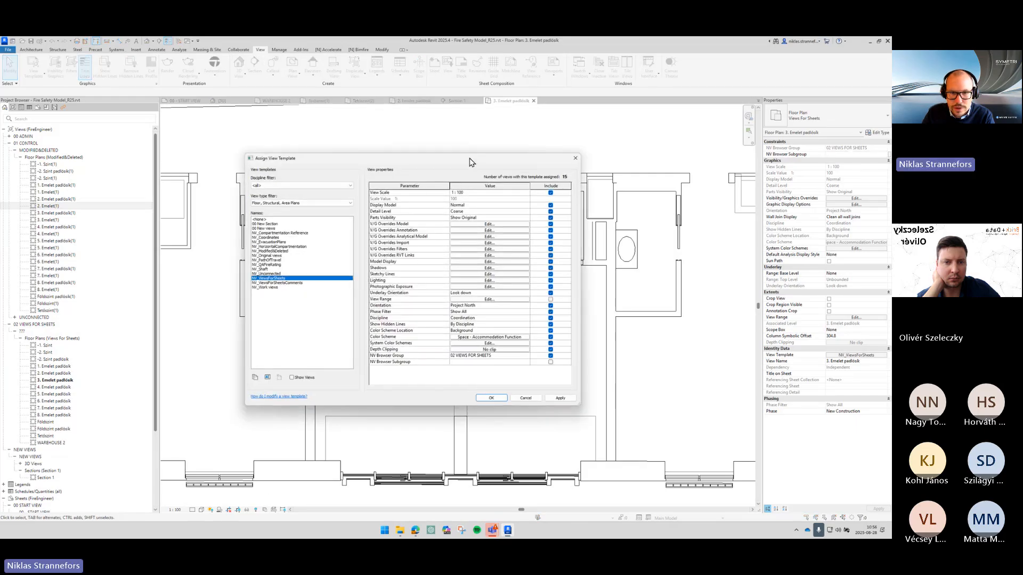
{"action": "left_click_drag", "start_coordinate": [470, 162], "coordinate": [480, 223]}
{"action": "left_click", "coordinate": [499, 284]}
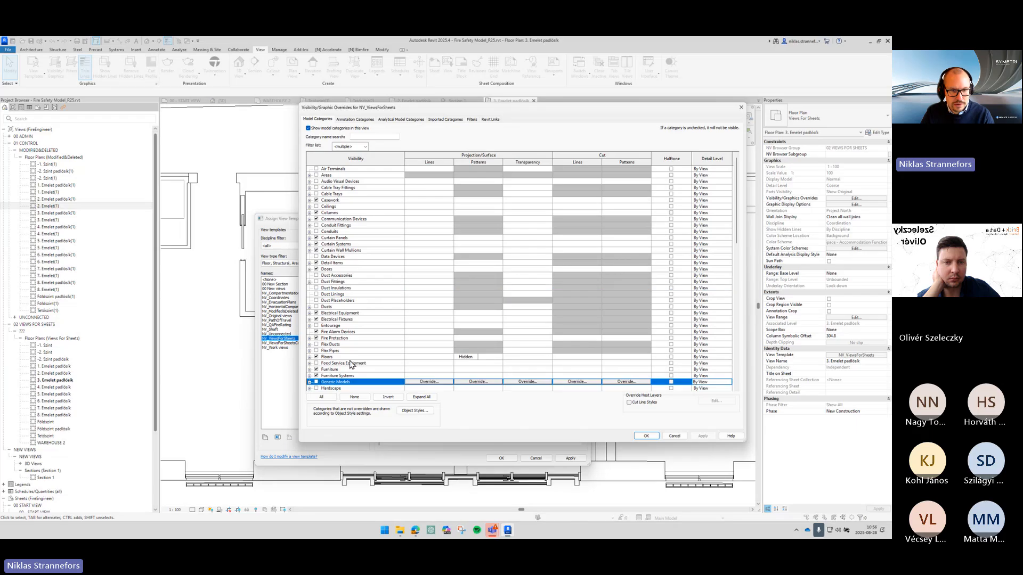
{"action": "left_click", "coordinate": [646, 435]}
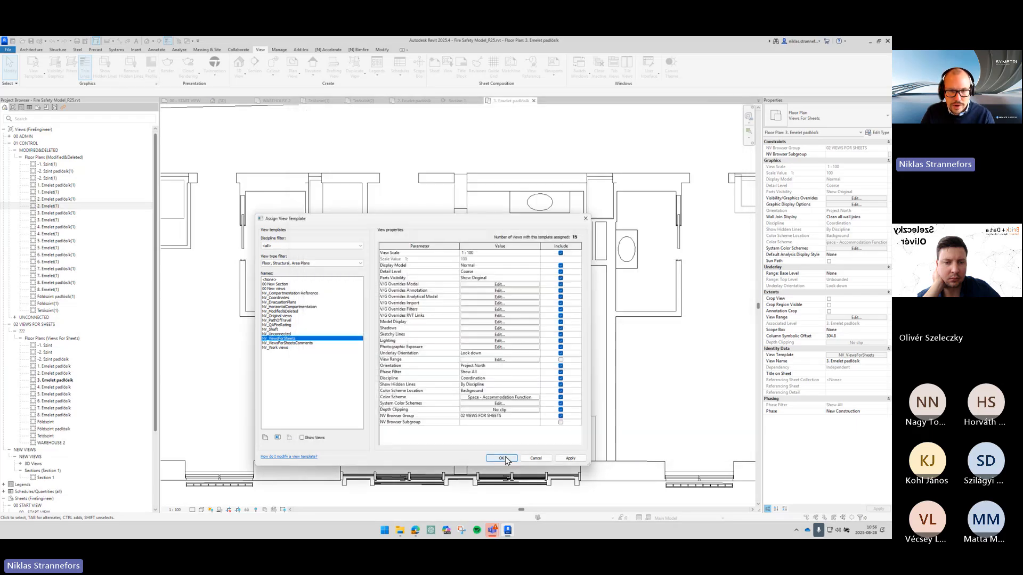
{"action": "left_click", "coordinate": [501, 458]}
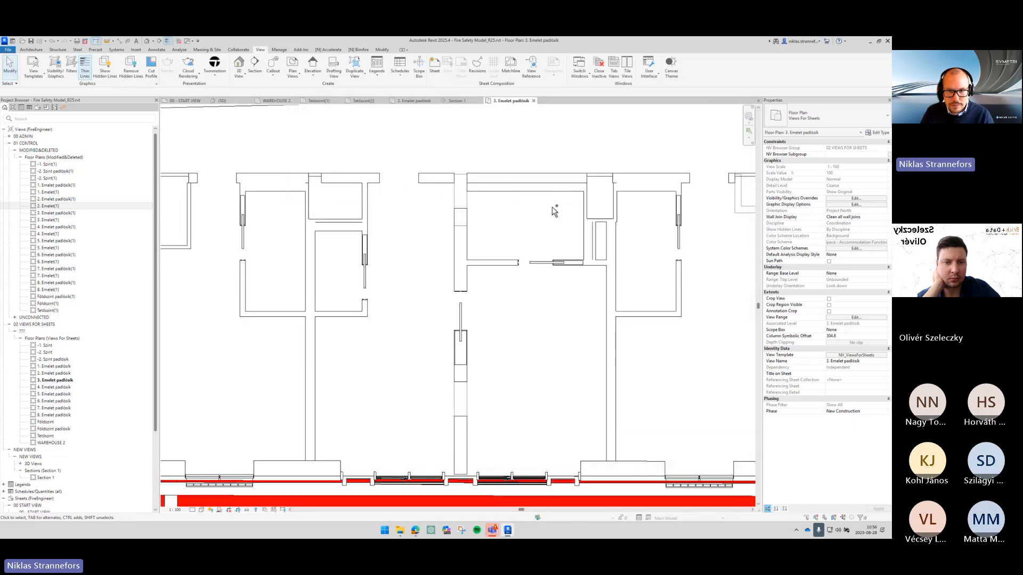
- Set the NV_ViewsForSheets view template's detail level to Medium
{"action": "left_click", "coordinate": [857, 356]}
{"action": "left_click", "coordinate": [423, 265]}
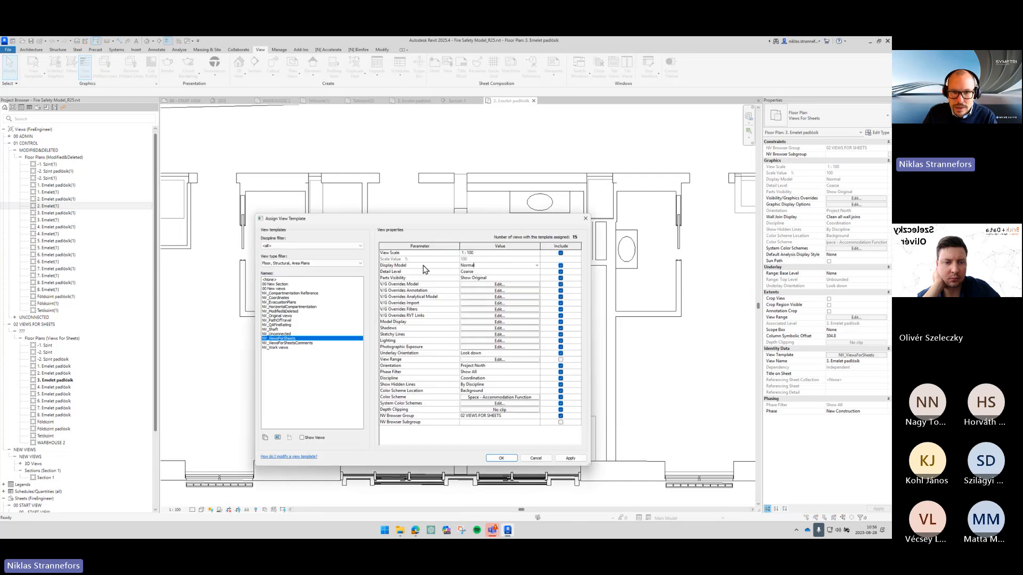
{"action": "left_click", "coordinate": [507, 285]}
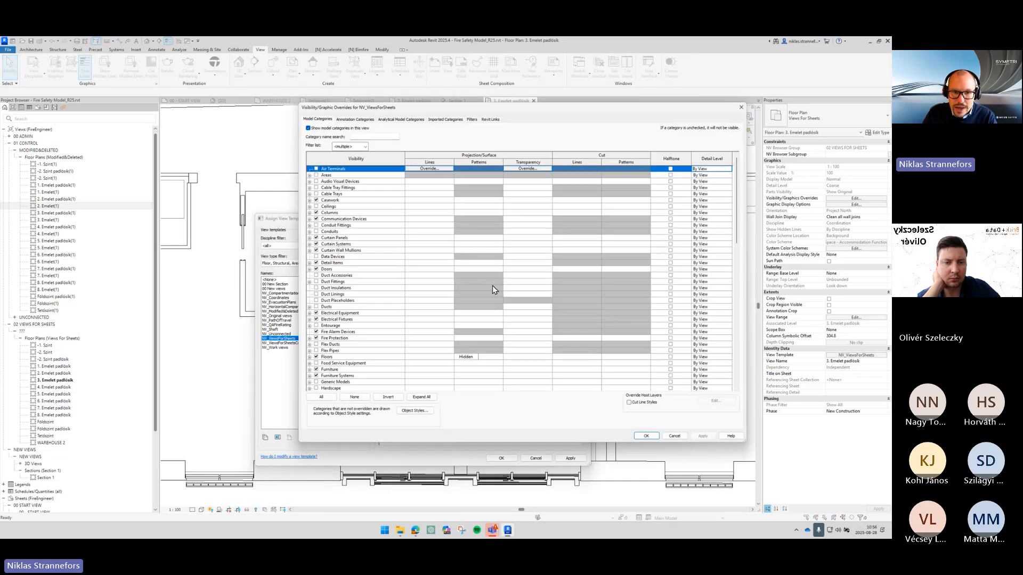
{"action": "left_click", "coordinate": [390, 269]}
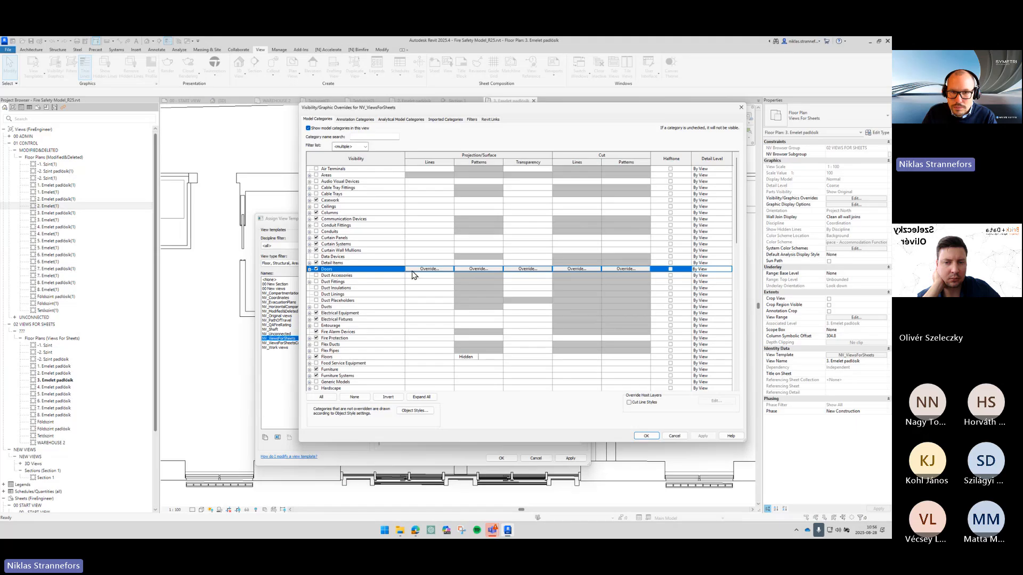
{"action": "key", "text": "Escape"}
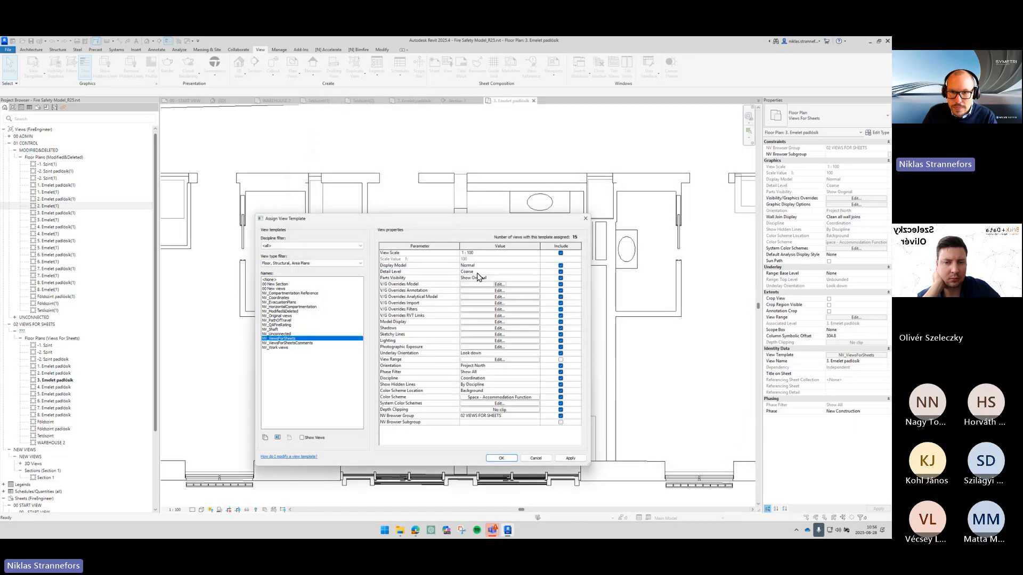
{"action": "left_click", "coordinate": [537, 273]}
{"action": "left_click", "coordinate": [508, 281]}
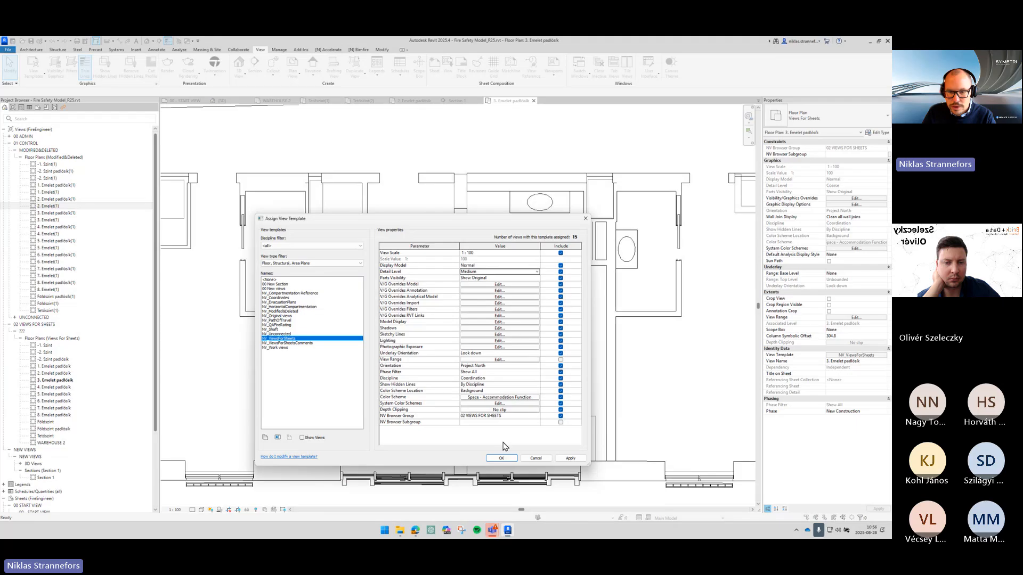
{"action": "left_click", "coordinate": [502, 458]}
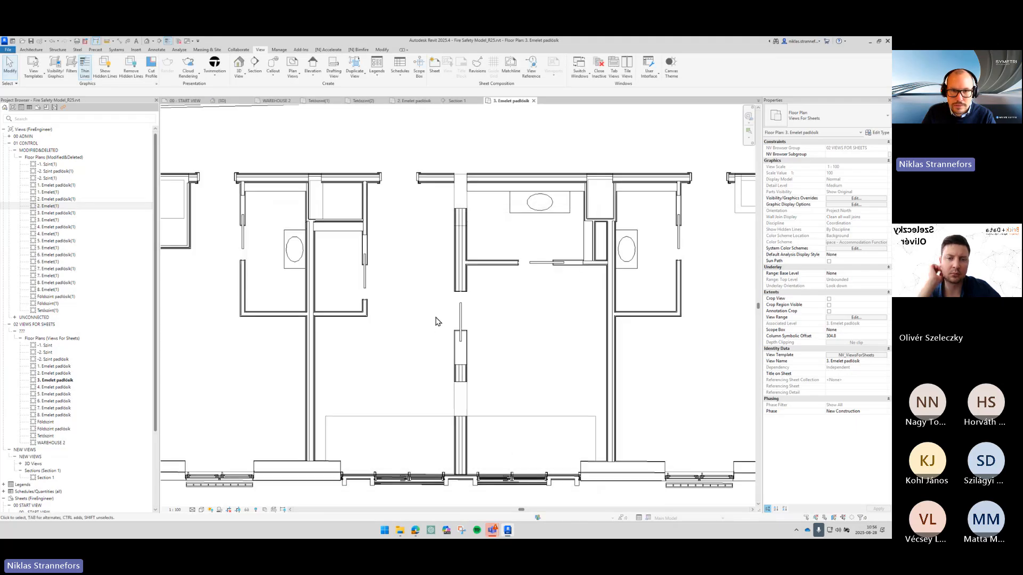
- Select the door in the linked model's upper wall and hide it in the view
{"action": "scroll", "coordinate": [438, 318], "scroll_direction": "down", "scroll_amount": 4}
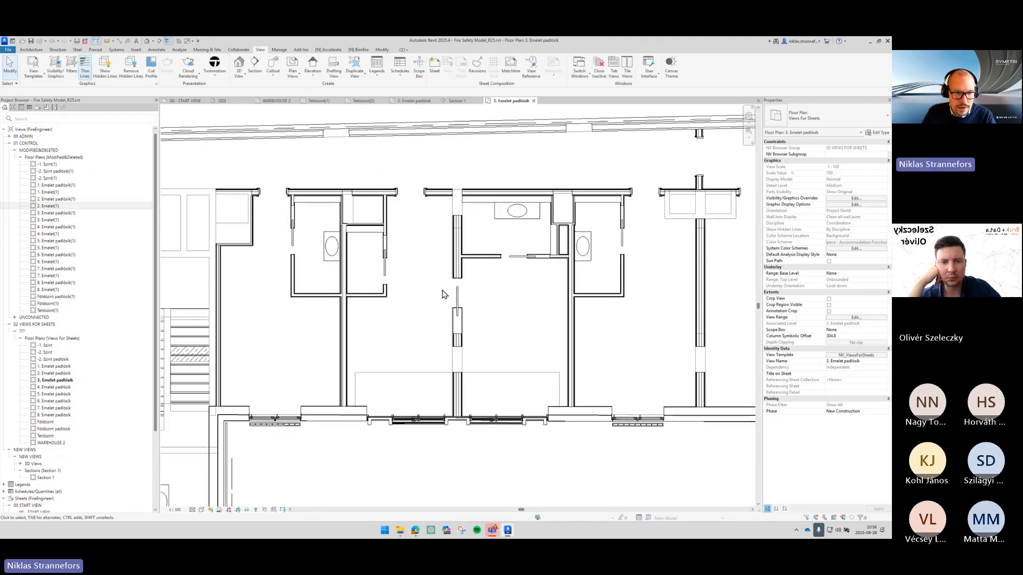
{"action": "scroll", "coordinate": [414, 147], "scroll_direction": "up", "scroll_amount": 2}
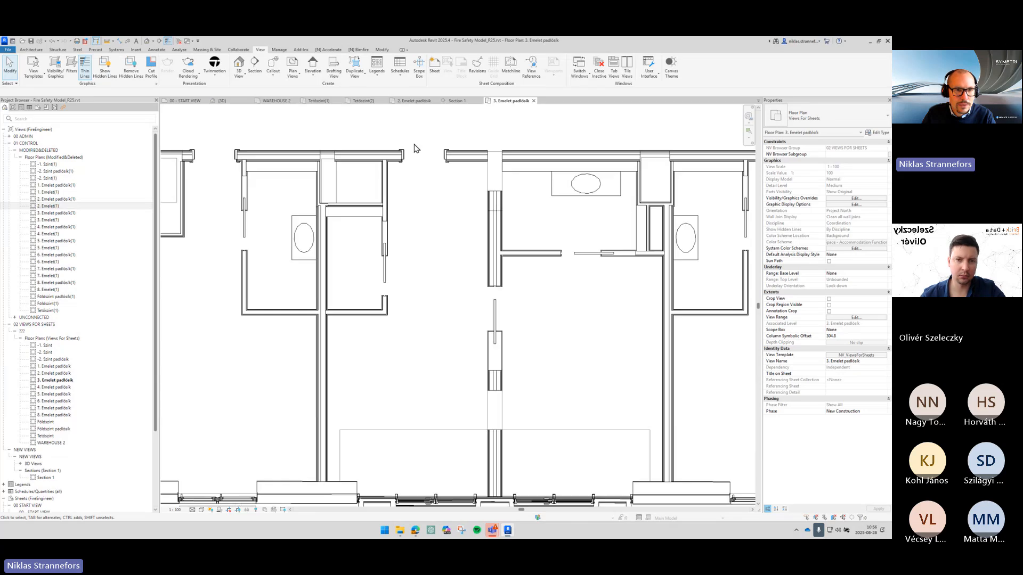
{"action": "scroll", "coordinate": [415, 147], "scroll_direction": "down", "scroll_amount": 1}
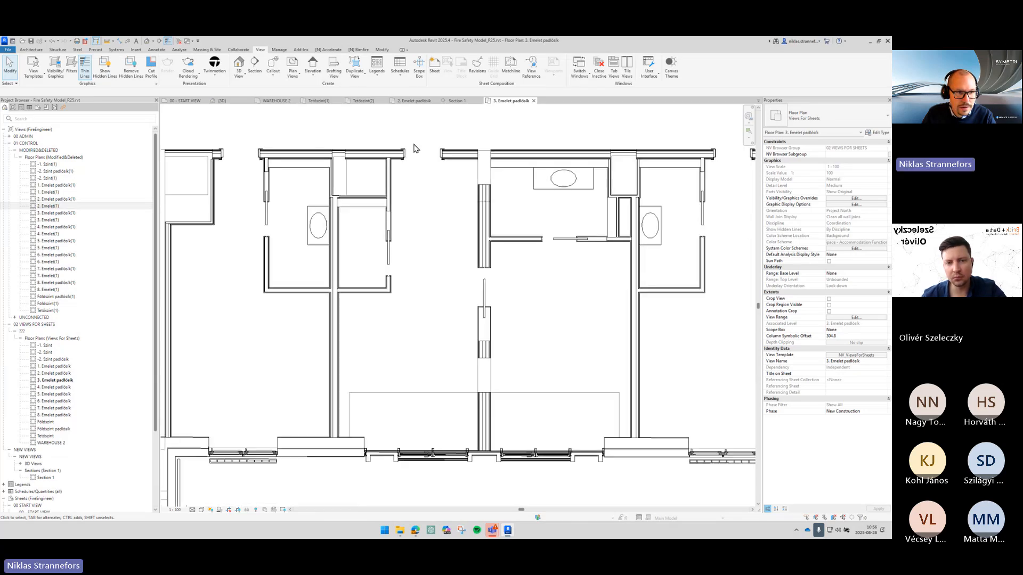
{"action": "left_click", "coordinate": [405, 154]}
{"action": "key", "text": "Tab"}
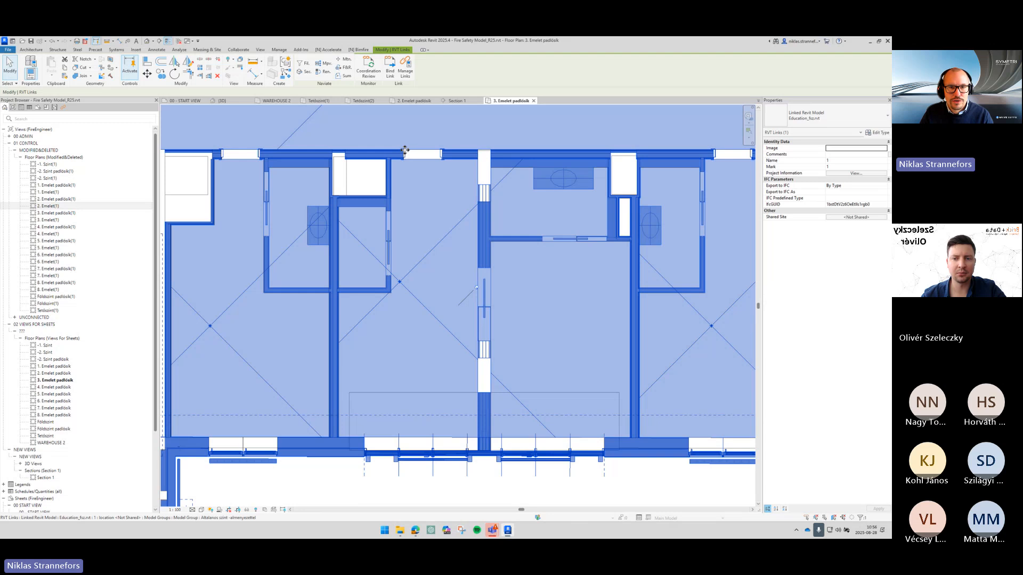
{"action": "left_click", "coordinate": [405, 153]}
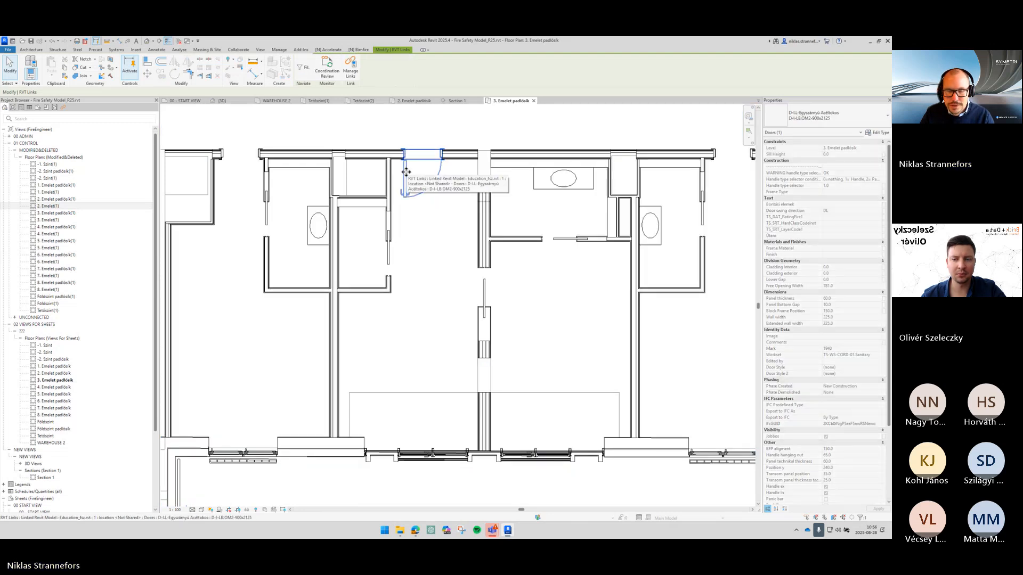
{"action": "key", "text": "e"}
{"action": "key", "text": "h"}
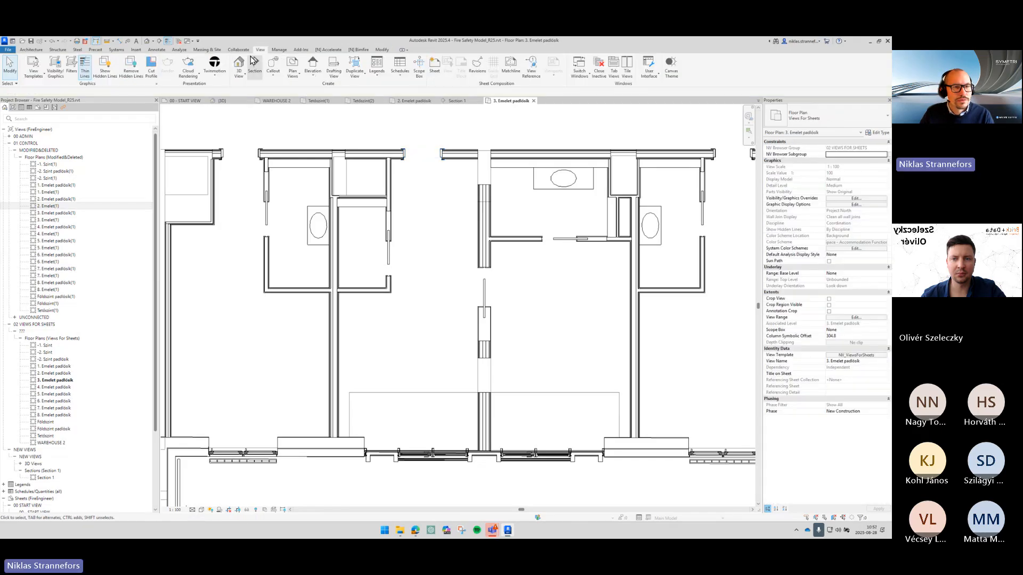
- Place a space in the room and open it in a 3D view with a section box around it
{"action": "left_click", "coordinate": [156, 50]}
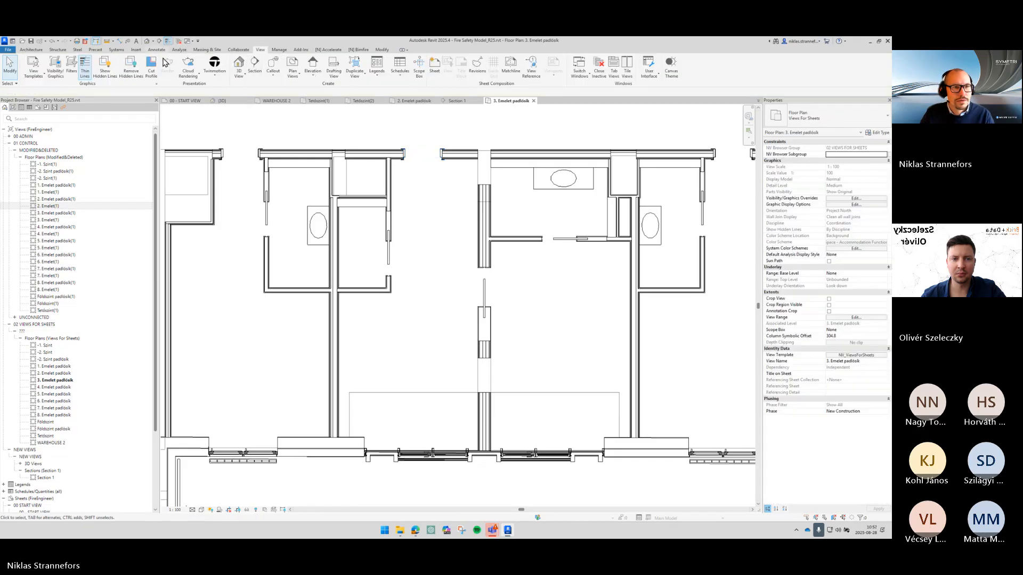
{"action": "left_click", "coordinate": [179, 50]}
{"action": "left_click", "coordinate": [148, 70]}
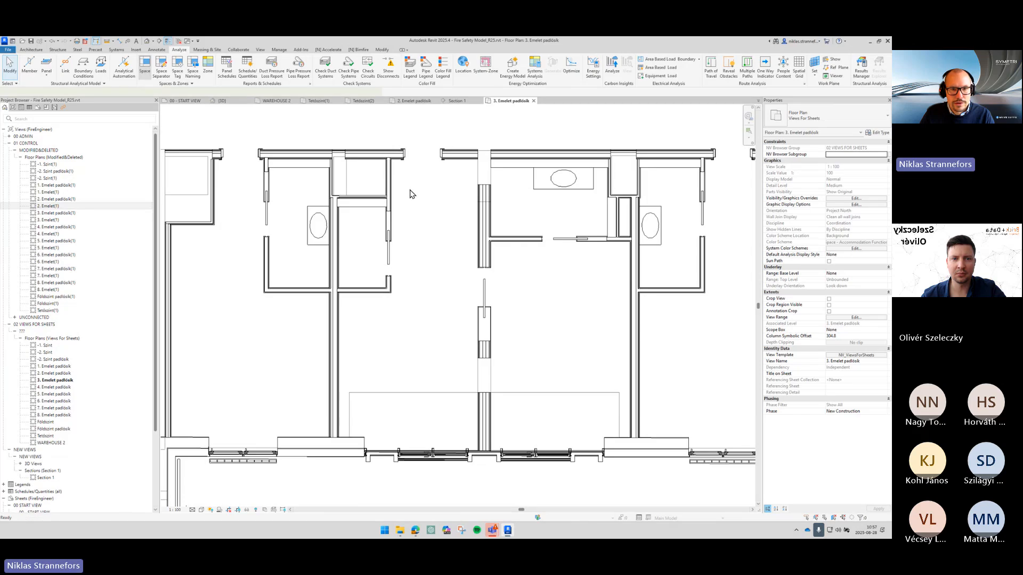
{"action": "left_click", "coordinate": [417, 189]}
{"action": "key", "text": "Escape"}
{"action": "left_click", "coordinate": [146, 41]}
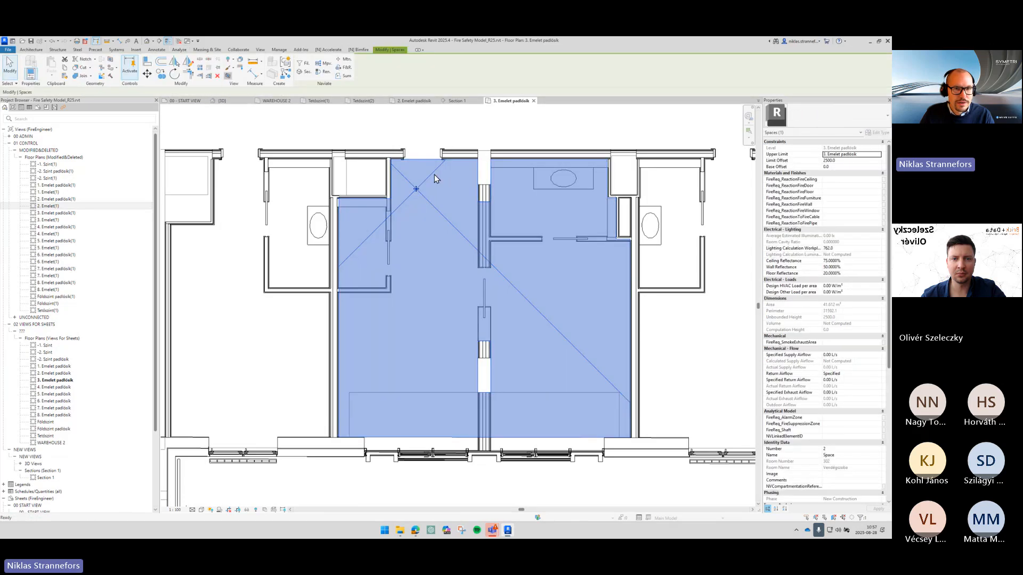
- Adjust the section box so it cuts through the storey and shows the room layout
{"action": "scroll", "coordinate": [425, 251], "scroll_direction": "up", "scroll_amount": 10}
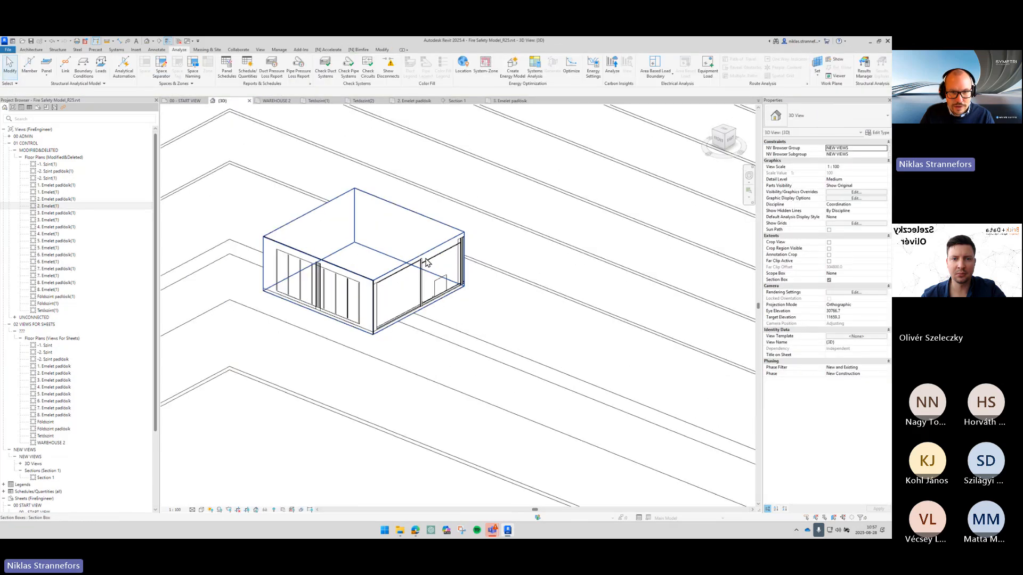
{"action": "left_click", "coordinate": [424, 253]}
{"action": "left_click_drag", "start_coordinate": [357, 231], "coordinate": [359, 249]}
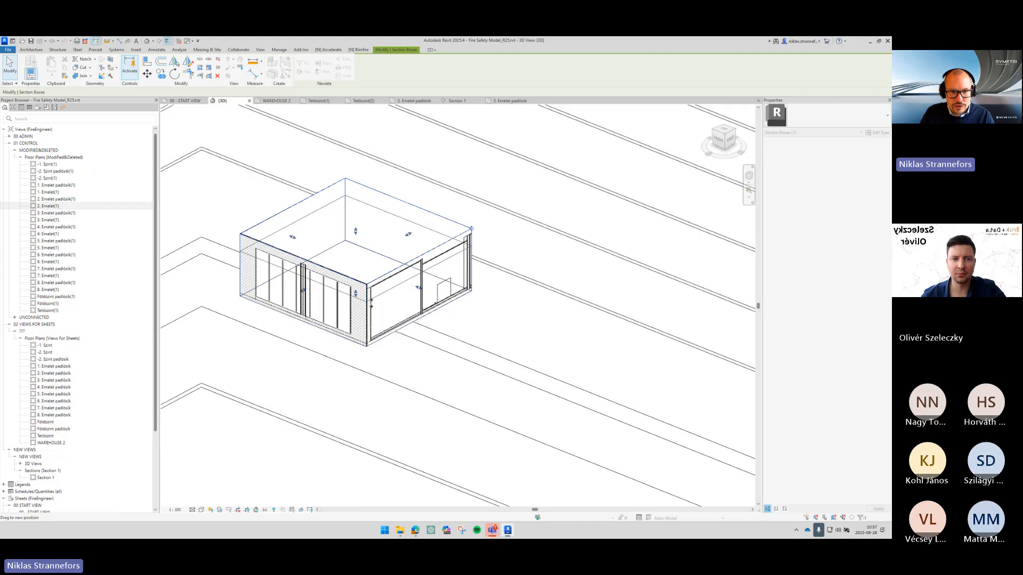
{"action": "middle_click_drag", "start_coordinate": [371, 303], "coordinate": [381, 285], "text": "shift"}
{"action": "scroll", "coordinate": [383, 256], "scroll_direction": "up", "scroll_amount": 2}
{"action": "left_click_drag", "start_coordinate": [347, 260], "coordinate": [349, 273]}
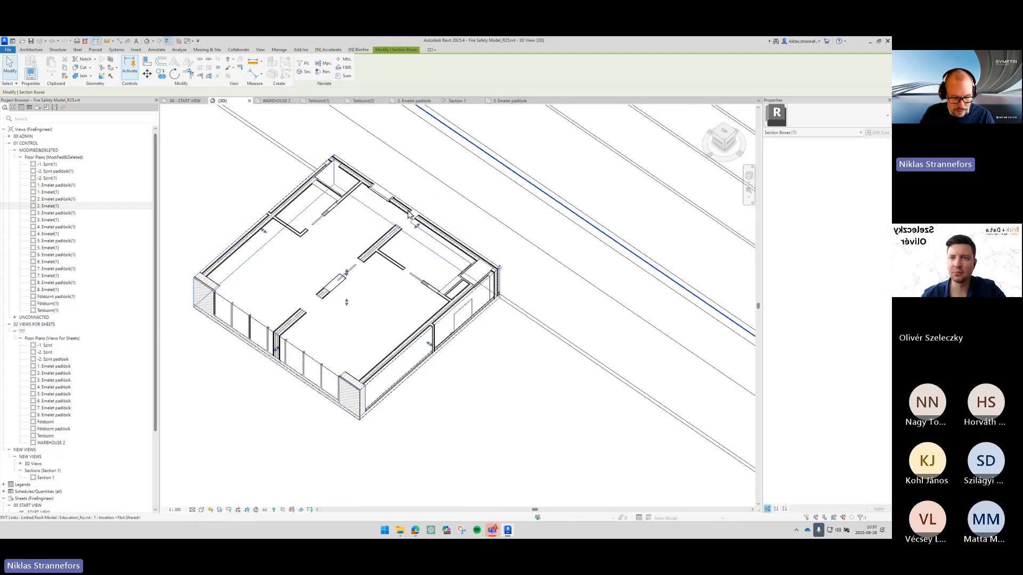
- Review the 3D view's model category visibility settings and confirm them
{"action": "key", "text": "v"}
{"action": "key", "text": "v"}
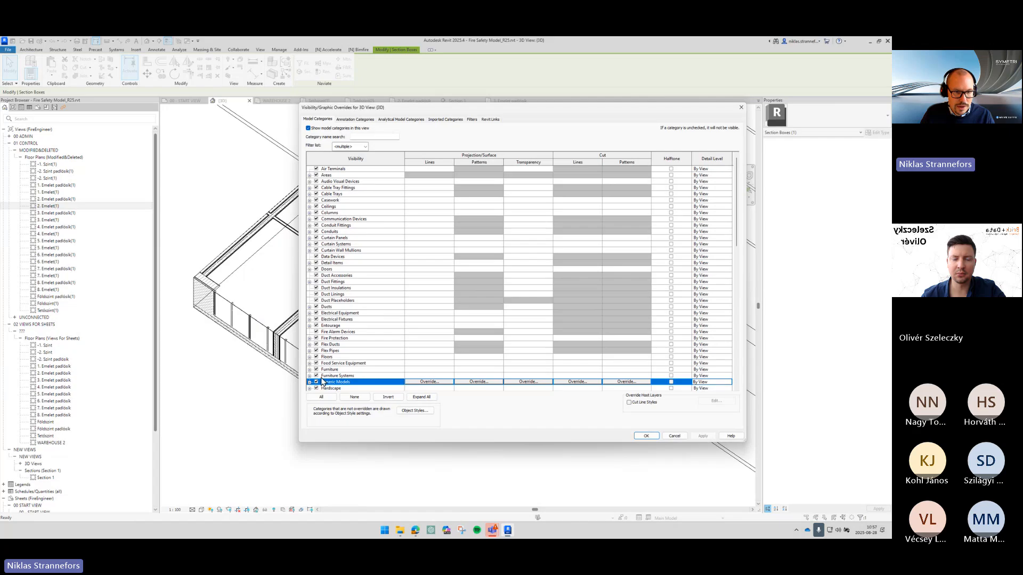
{"action": "left_click", "coordinate": [646, 436]}
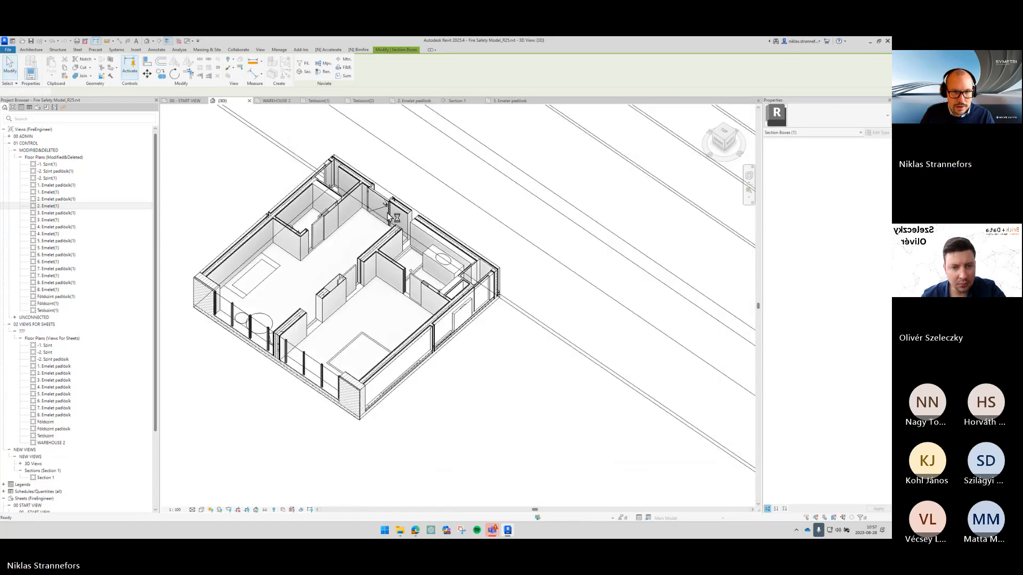
- Select the linked door in the 3D view and open its family for editing
{"action": "key", "text": "Escape"}
{"action": "scroll", "coordinate": [383, 204], "scroll_direction": "up", "scroll_amount": 2}
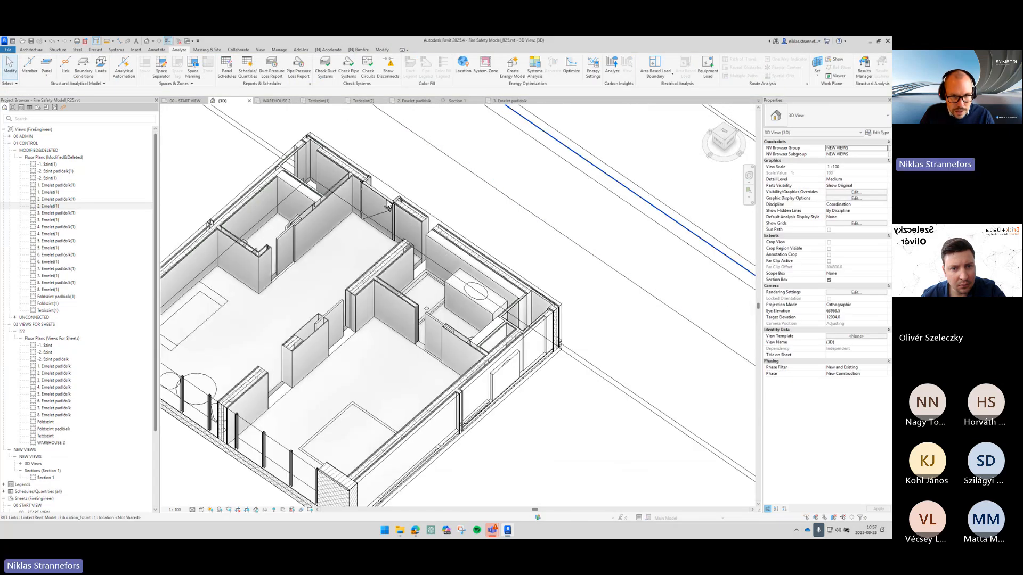
{"action": "left_click", "coordinate": [389, 206]}
{"action": "left_click", "coordinate": [388, 204]}
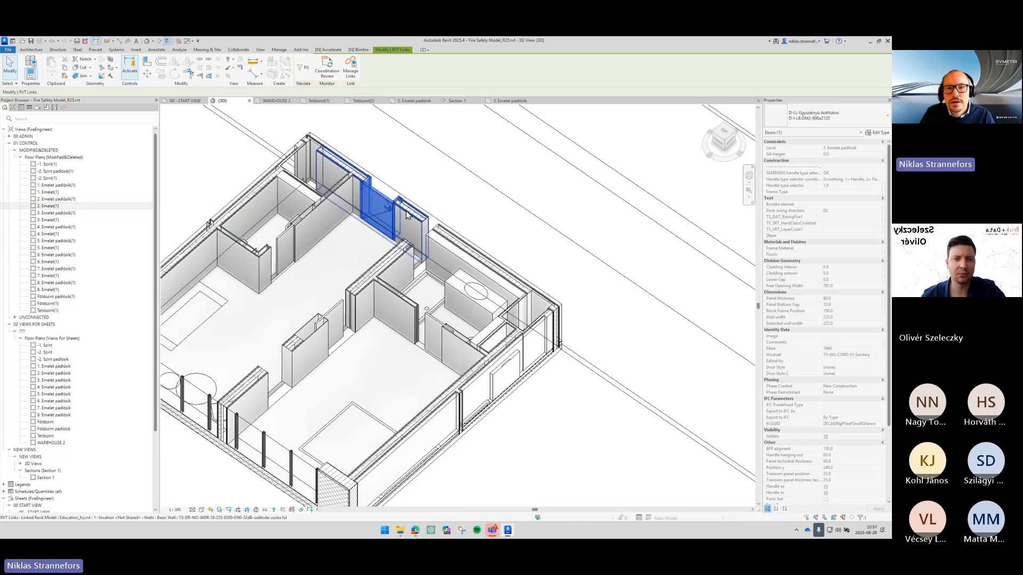
{"action": "left_click", "coordinate": [406, 215]}
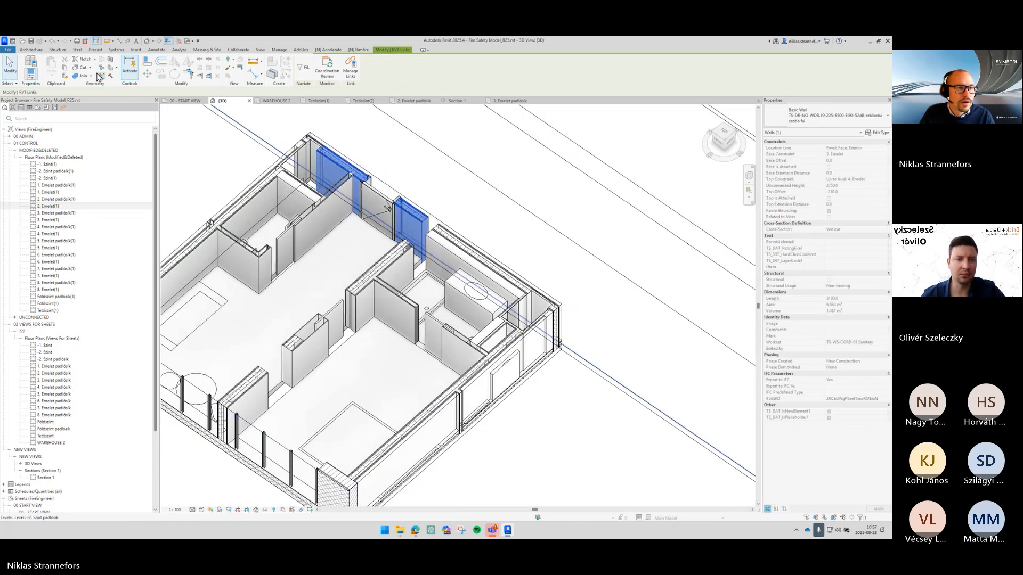
{"action": "left_click", "coordinate": [55, 81]}
{"action": "left_click", "coordinate": [98, 151]}
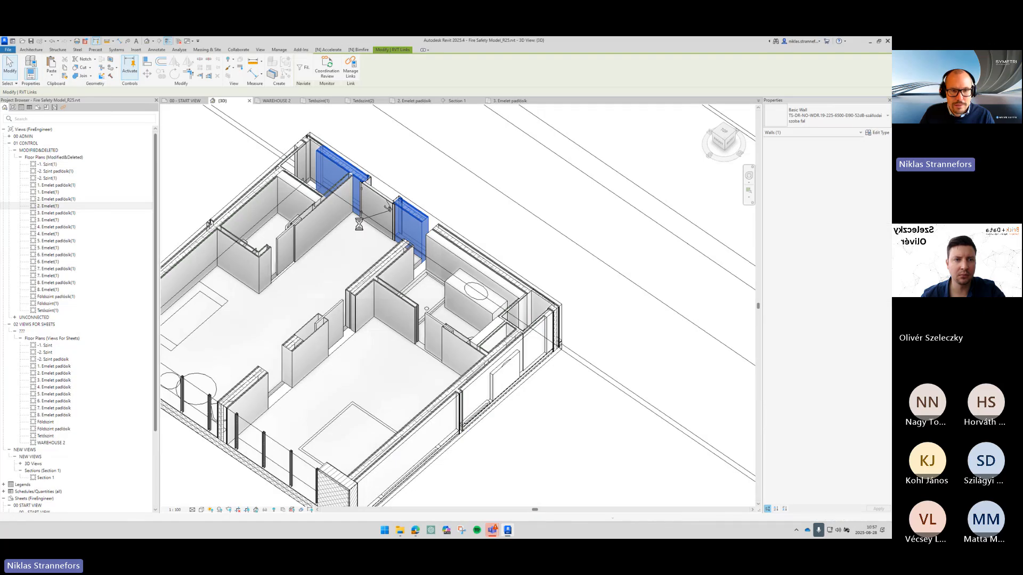
{"action": "left_click", "coordinate": [470, 314]}
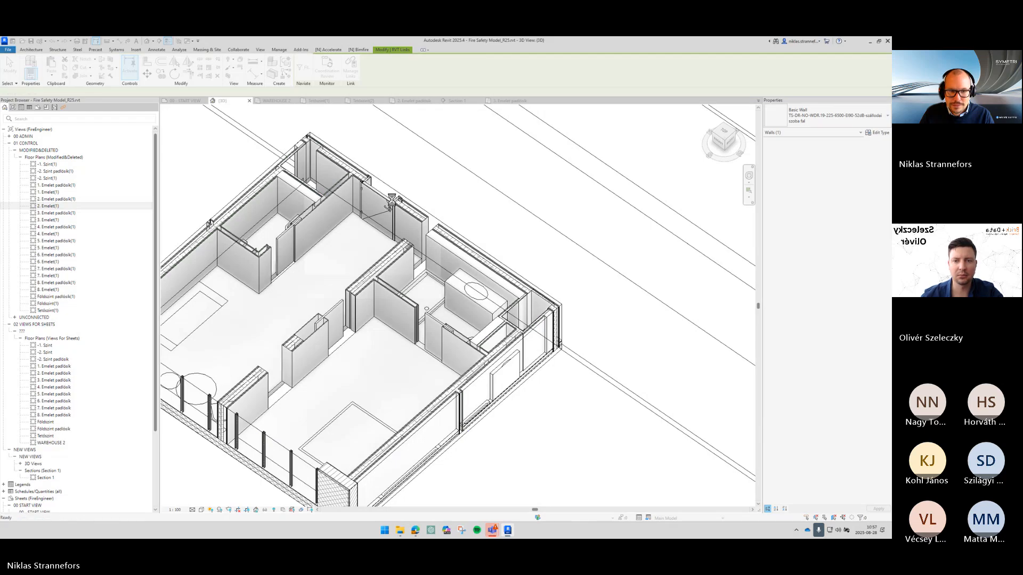
{"action": "key", "text": "Escape"}
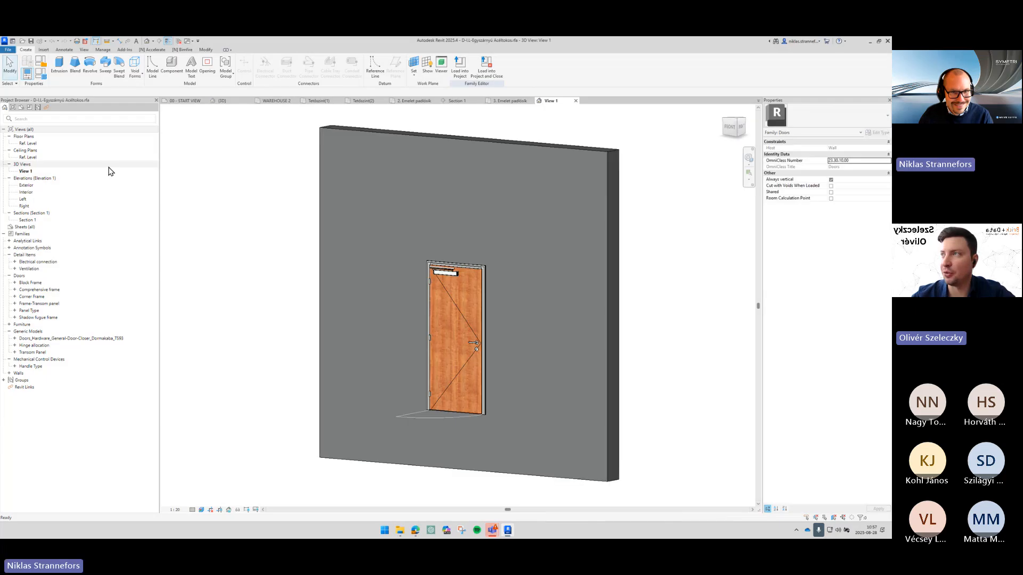
- Open the family's Ref. Level plan and review the door panel's element visibility settings
{"action": "left_click", "coordinate": [33, 144]}
{"action": "double_click", "coordinate": [33, 144]}
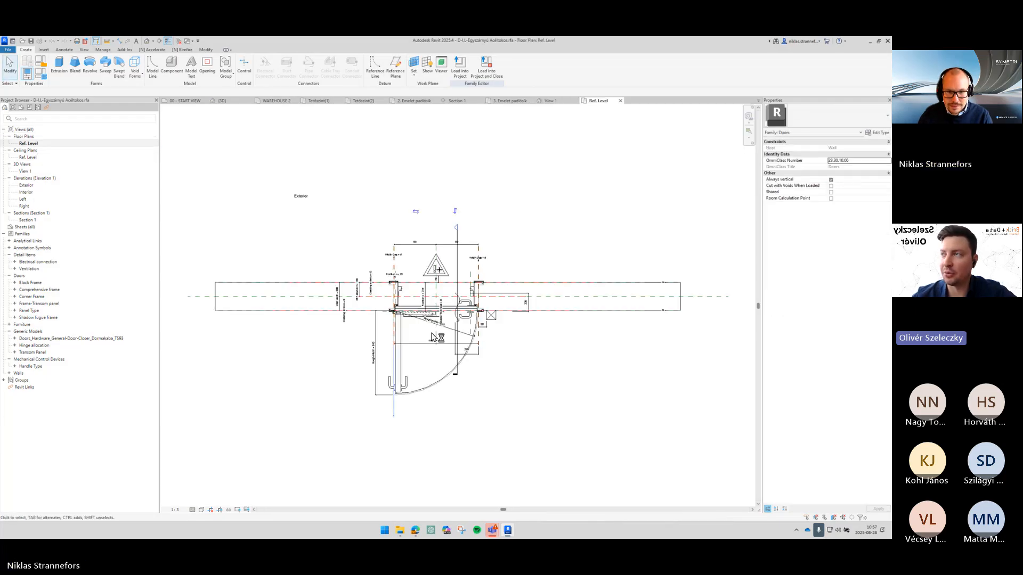
{"action": "scroll", "coordinate": [442, 393], "scroll_direction": "up", "scroll_amount": 3}
{"action": "left_click", "coordinate": [442, 393]}
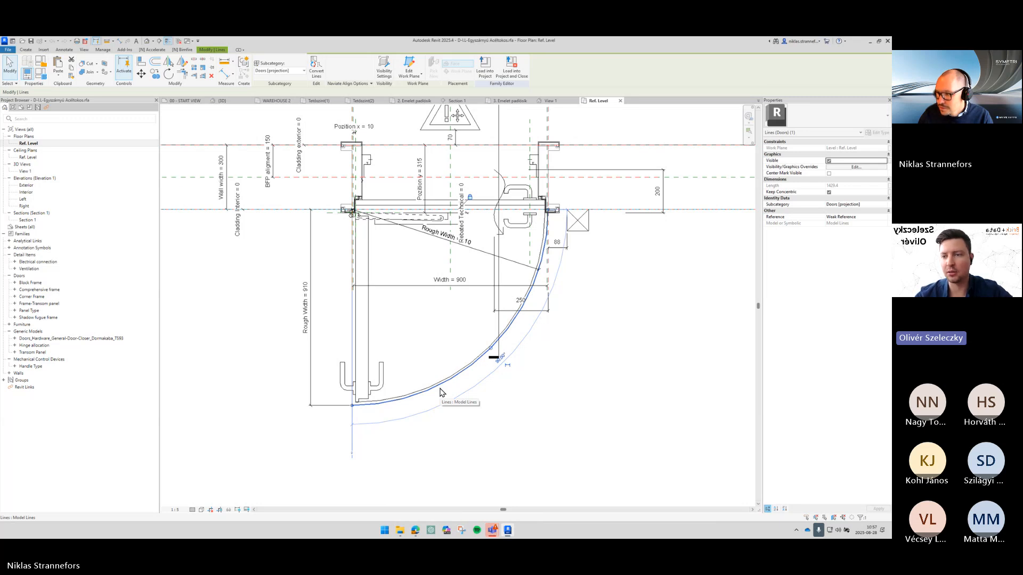
{"action": "scroll", "coordinate": [442, 393], "scroll_direction": "up", "scroll_amount": 1}
{"action": "scroll", "coordinate": [438, 370], "scroll_direction": "up", "scroll_amount": 1}
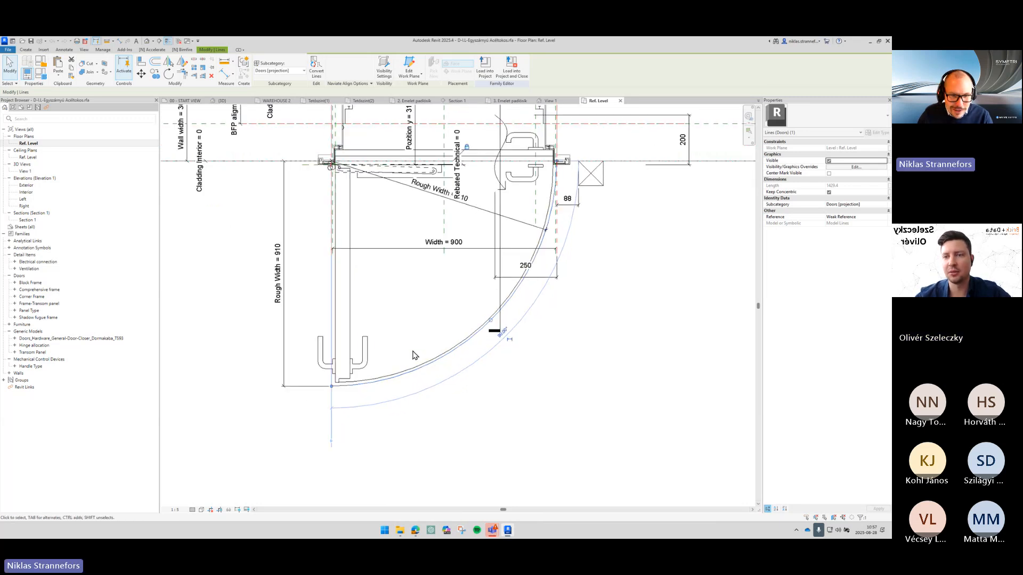
{"action": "left_click", "coordinate": [413, 352]}
{"action": "left_click", "coordinate": [390, 374]}
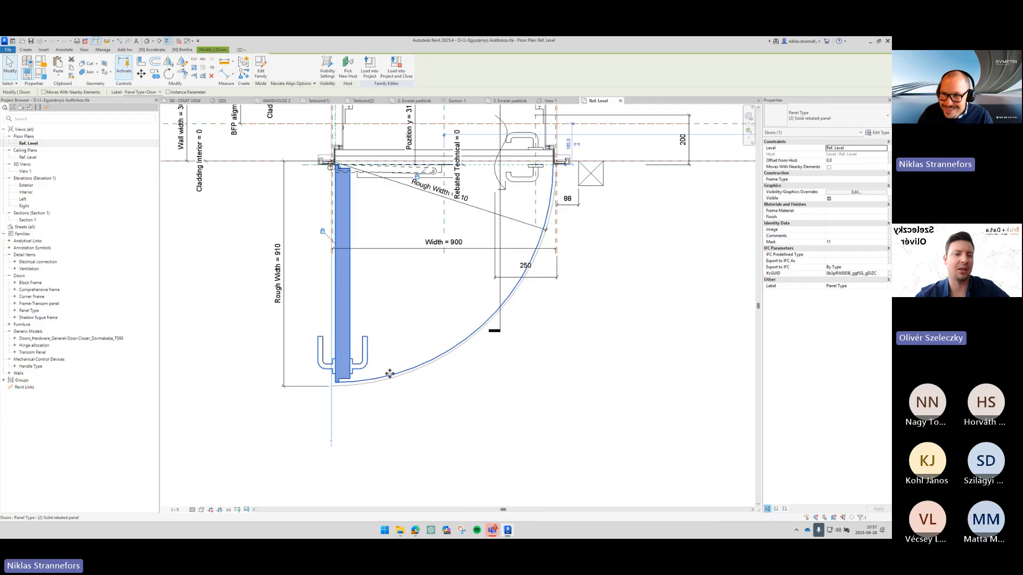
{"action": "left_click", "coordinate": [854, 192]}
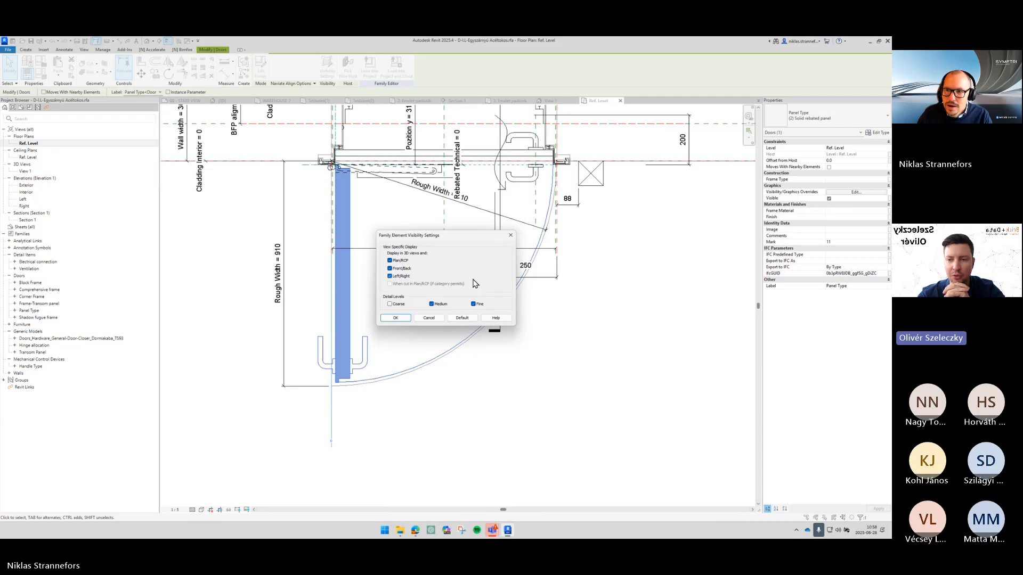
{"action": "left_click", "coordinate": [429, 318]}
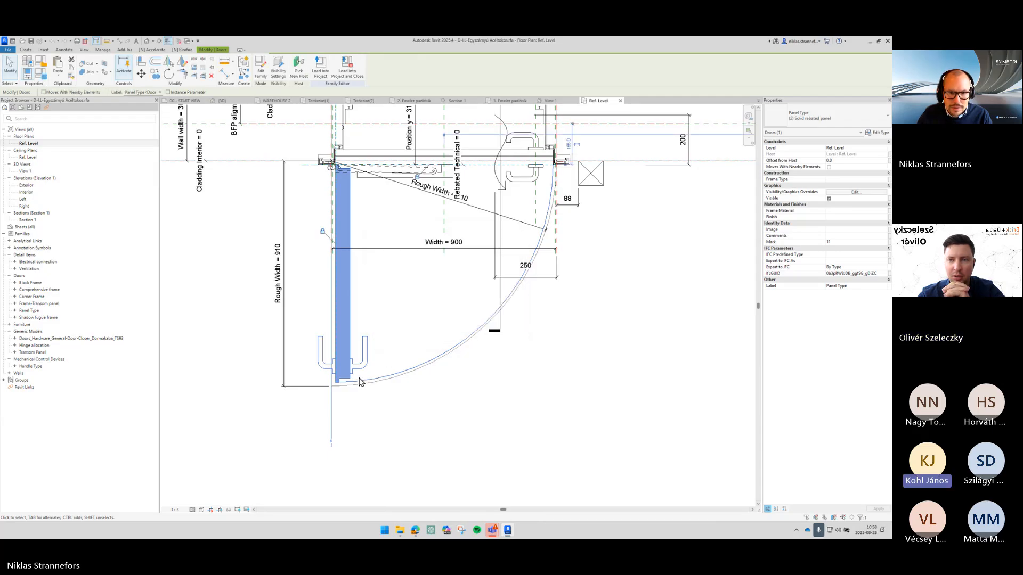
- Check the family element visibility settings of the door swing lines
{"action": "left_click", "coordinate": [365, 389]}
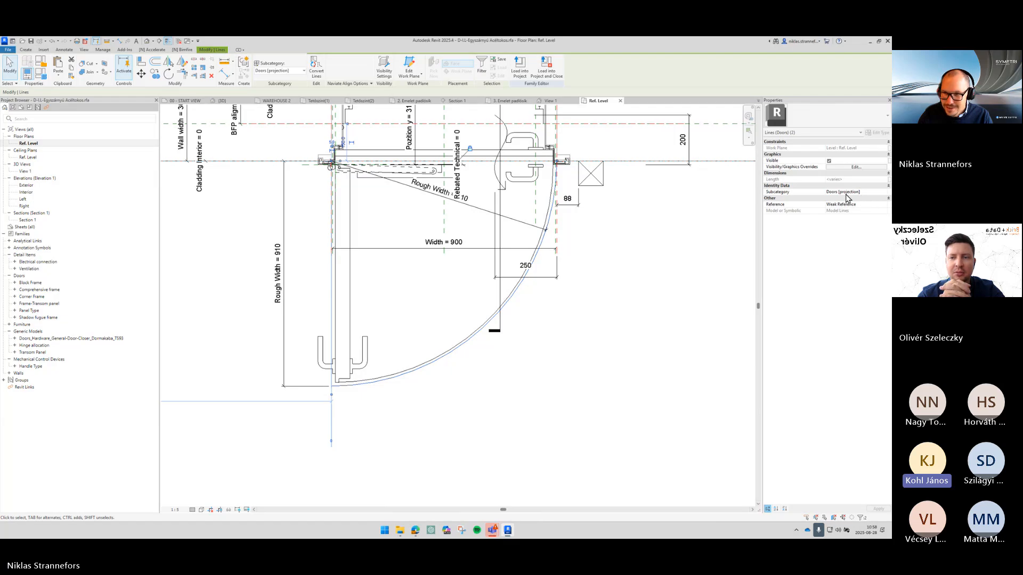
{"action": "left_click", "coordinate": [863, 167]}
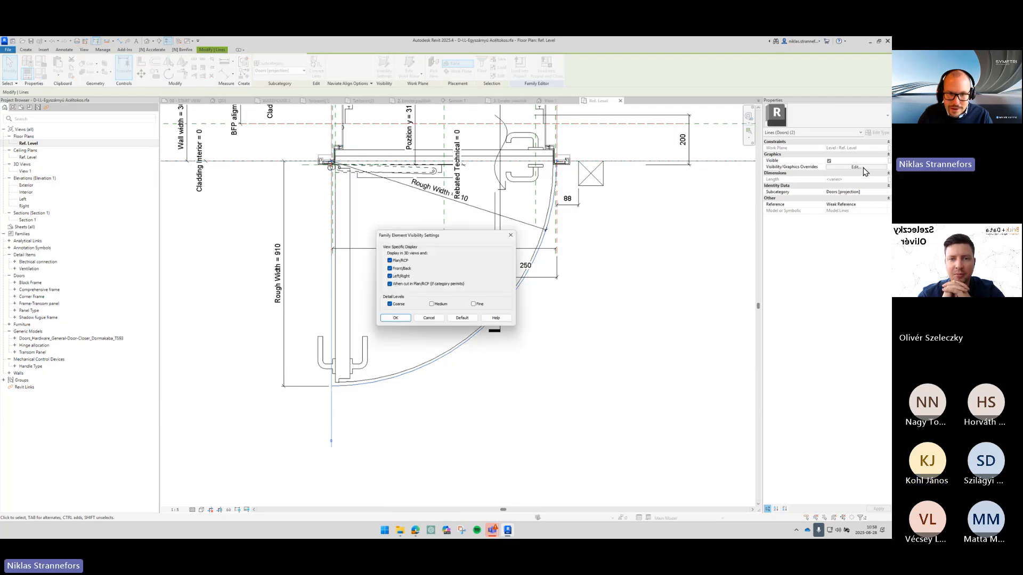
{"action": "left_click", "coordinate": [392, 318]}
{"action": "left_click", "coordinate": [420, 377]}
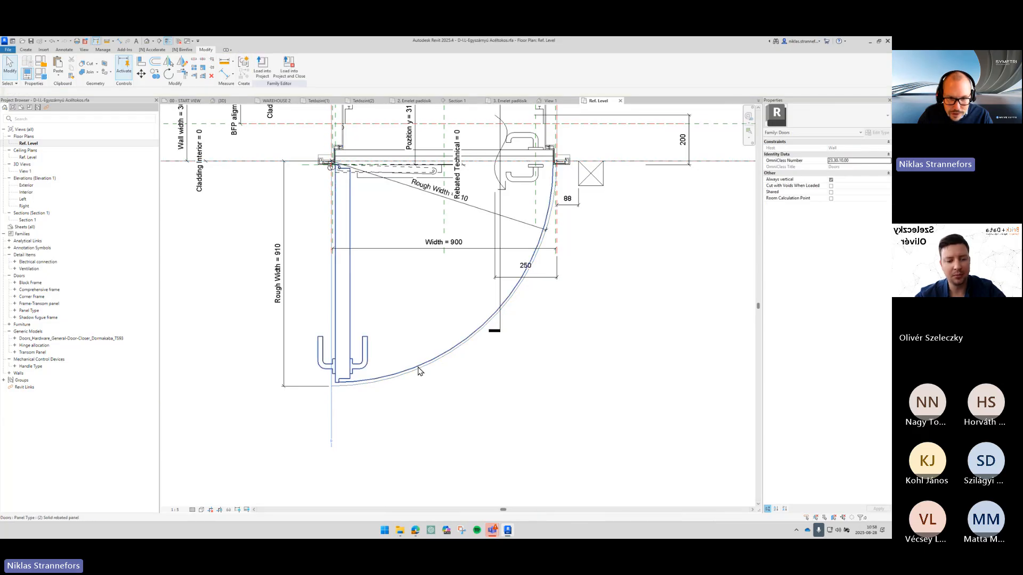
- Open the family element visibility settings of the door swing arc and close the dialog
{"action": "left_click", "coordinate": [418, 371]}
{"action": "left_click", "coordinate": [855, 168]}
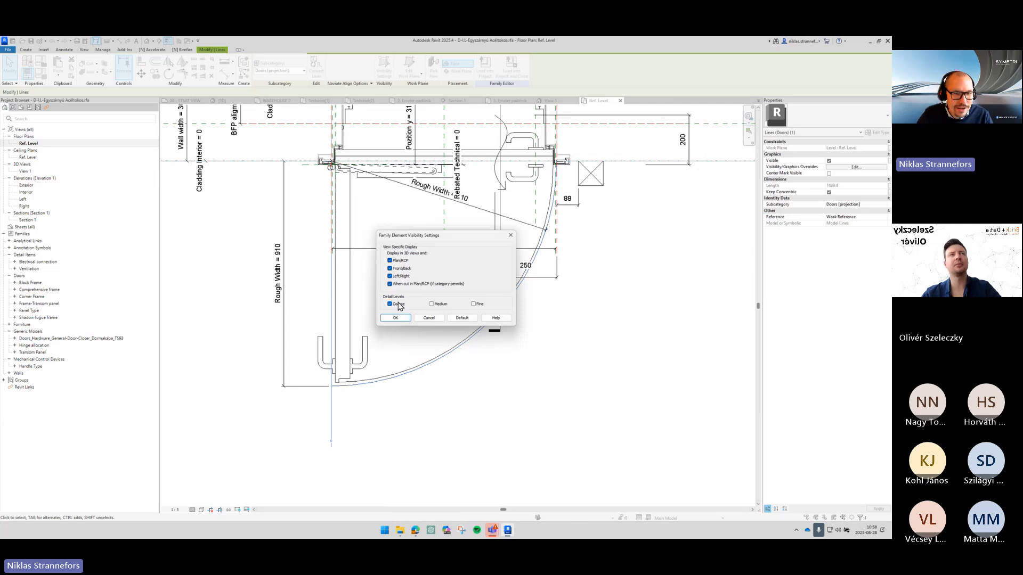
{"action": "key", "text": "Escape"}
{"action": "key", "text": "Escape"}
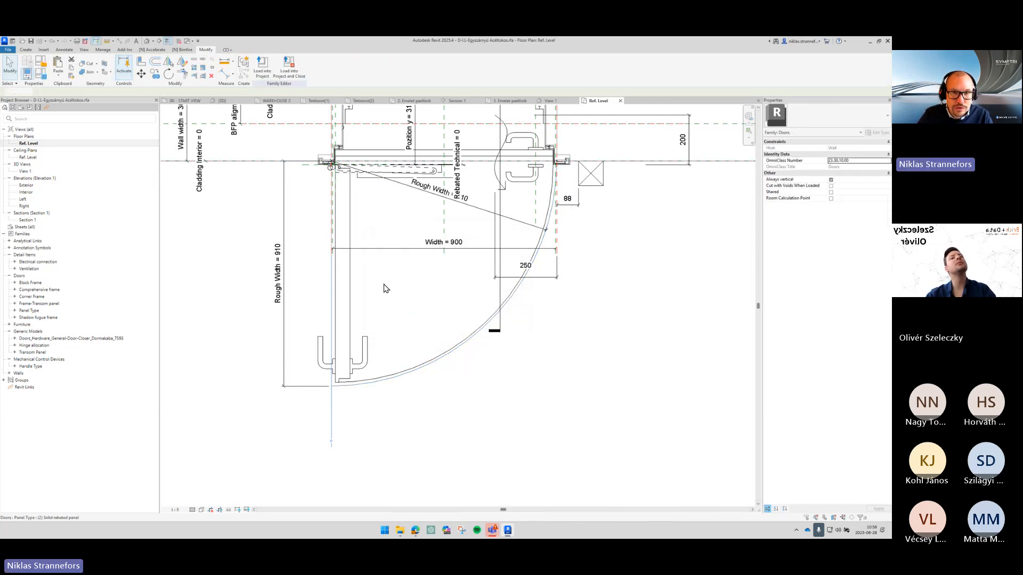
- Switch to the 3. Emelet padlók floor plan and temporarily isolate the linked door to inspect its display
{"action": "left_click", "coordinate": [498, 103]}
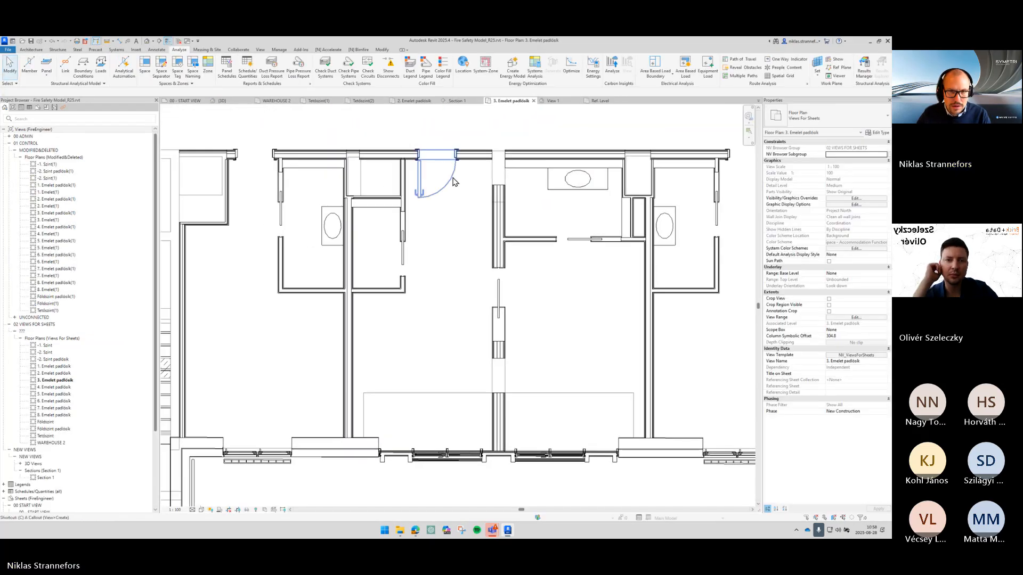
{"action": "scroll", "coordinate": [452, 181], "scroll_direction": "up", "scroll_amount": 3}
{"action": "left_click", "coordinate": [466, 200]}
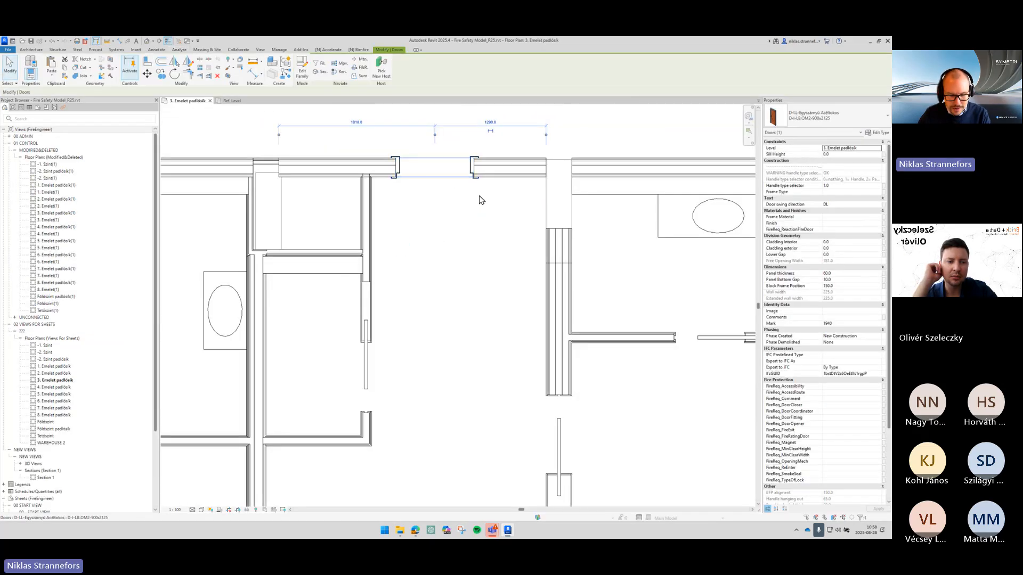
{"action": "key", "text": "h"}
{"action": "key", "text": "i"}
{"action": "left_click", "coordinate": [544, 243]}
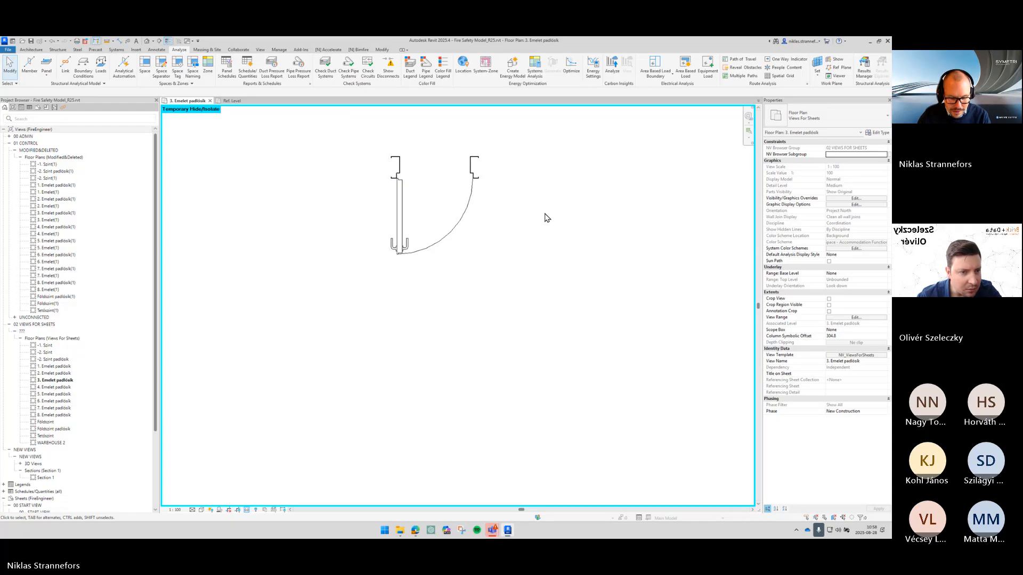
{"action": "key", "text": "h"}
{"action": "key", "text": "r"}
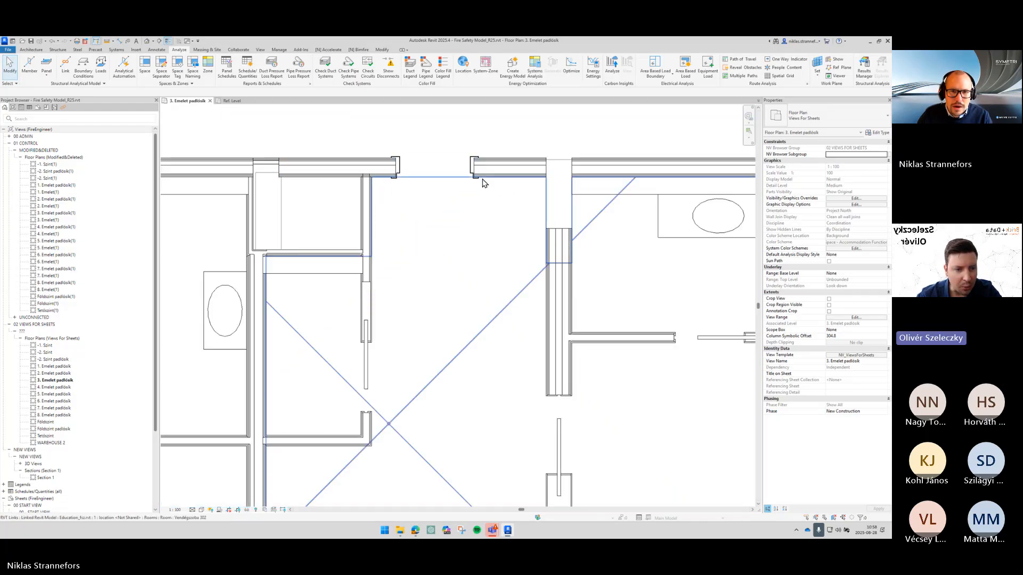
{"action": "left_click", "coordinate": [485, 186]}
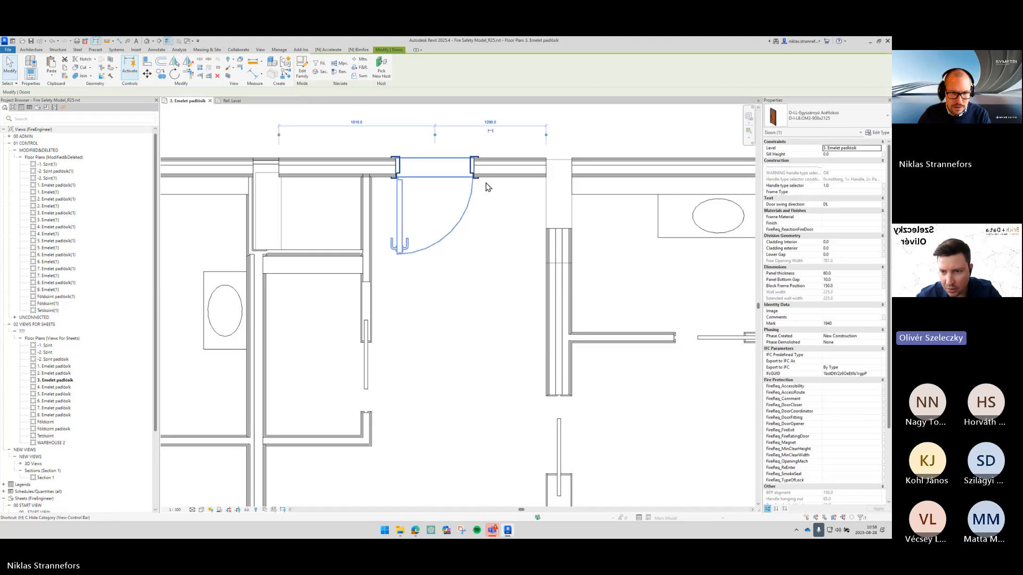
{"action": "key", "text": "i"}
{"action": "left_click", "coordinate": [584, 276]}
{"action": "key", "text": "h"}
{"action": "key", "text": "r"}
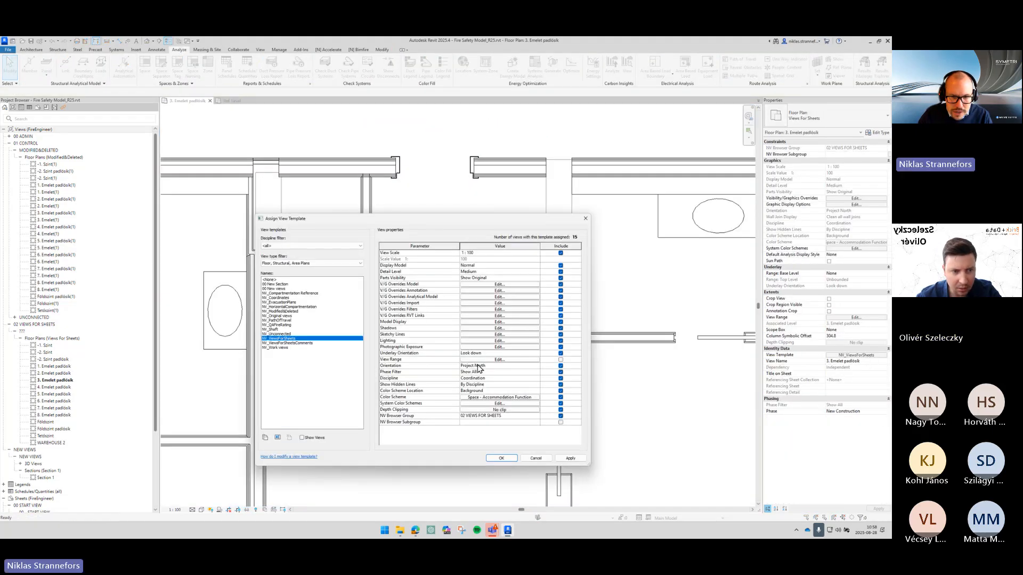
- Set the view template's Phase Filter to New and Existing
{"action": "left_click", "coordinate": [517, 354]}
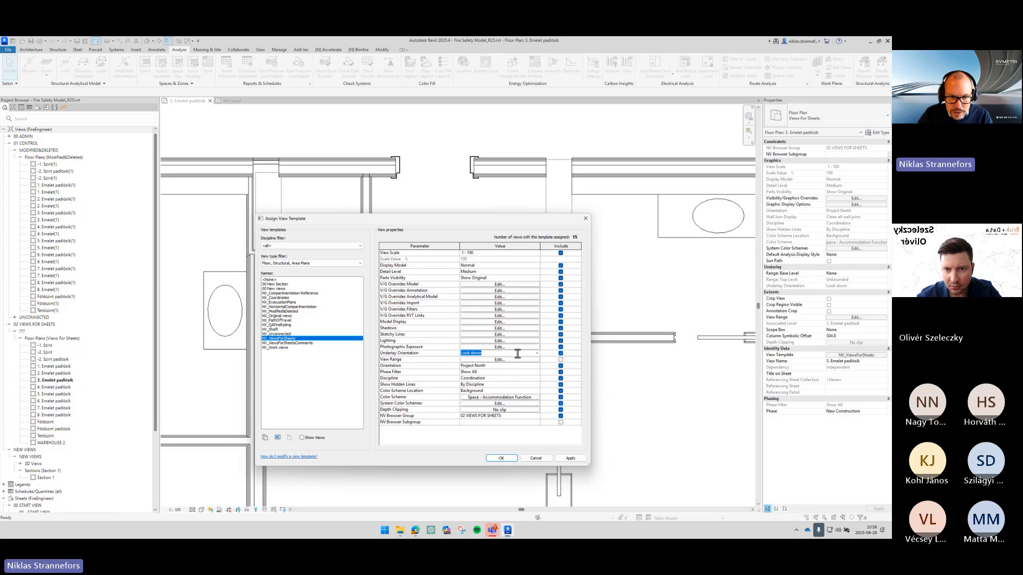
{"action": "left_click", "coordinate": [504, 372]}
{"action": "left_click", "coordinate": [536, 372]}
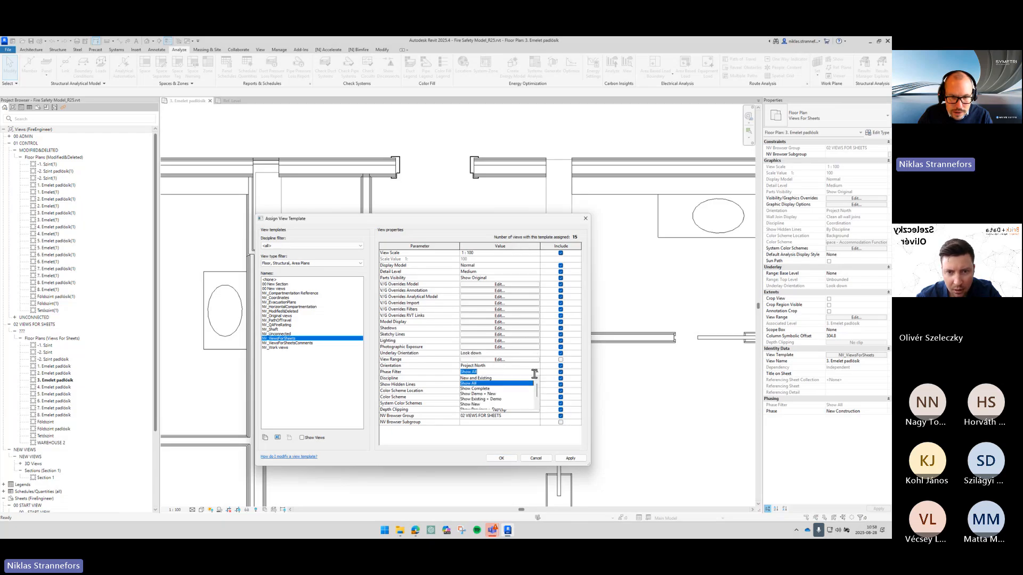
{"action": "left_click", "coordinate": [476, 380]}
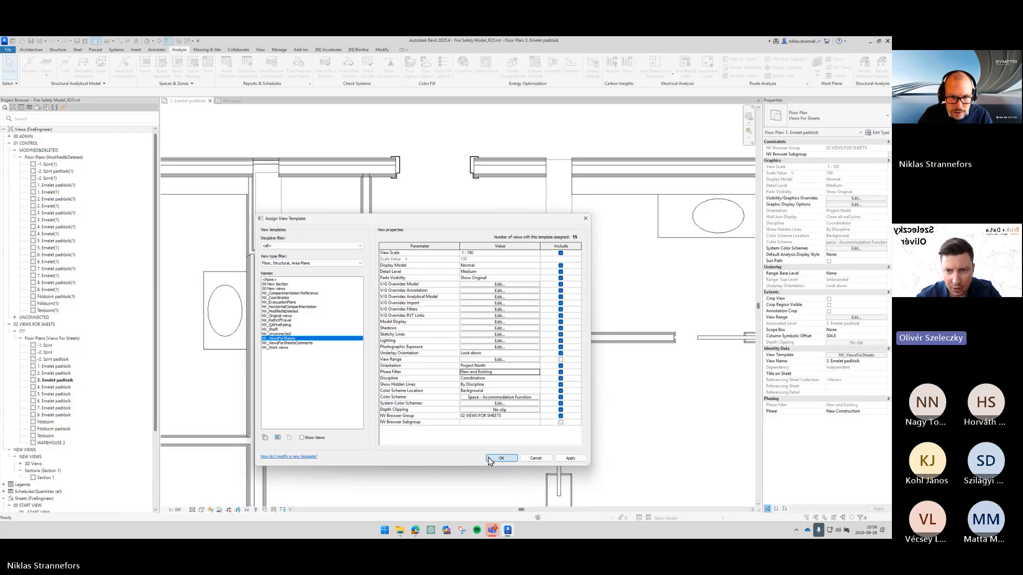
{"action": "left_click", "coordinate": [500, 458]}
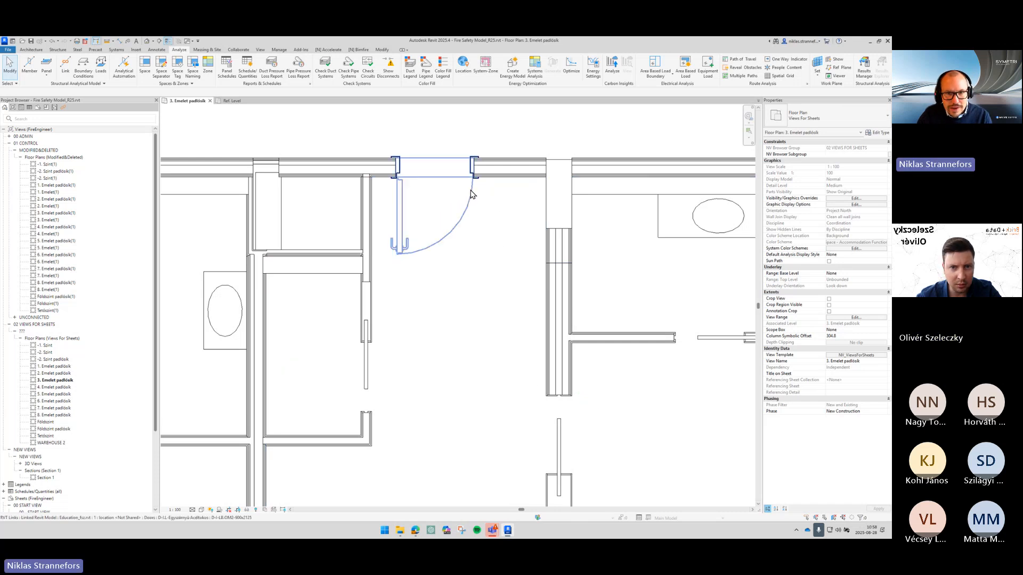
- Select the linked door again, temporarily isolate it to check its swing, and reset the isolation
{"action": "left_click", "coordinate": [470, 191]}
{"action": "left_click", "coordinate": [508, 222]}
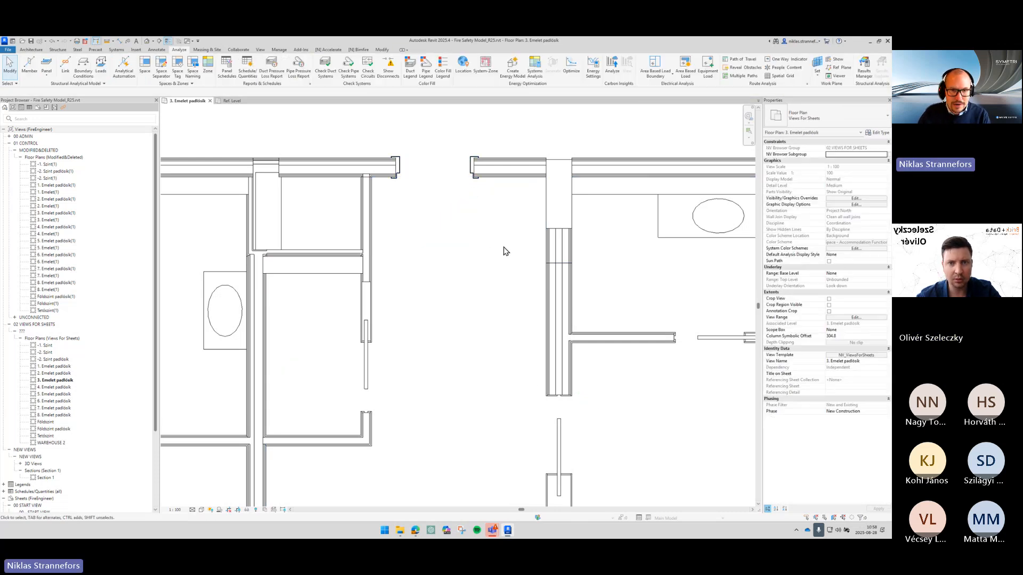
{"action": "middle_click_drag", "start_coordinate": [444, 183], "coordinate": [489, 223]}
{"action": "left_click", "coordinate": [475, 219]}
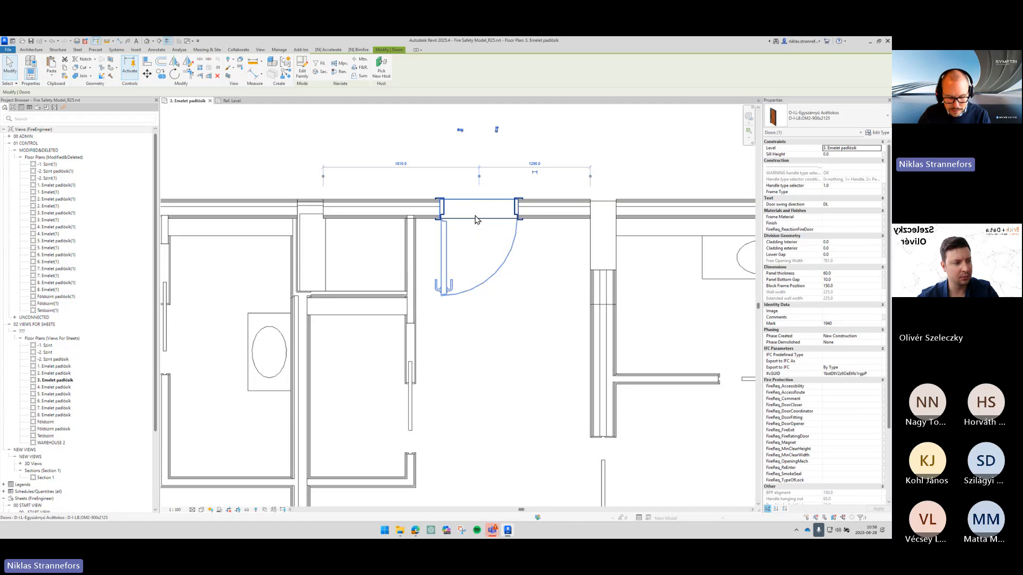
{"action": "key", "text": "h"}
{"action": "key", "text": "i"}
{"action": "left_click", "coordinate": [579, 246]}
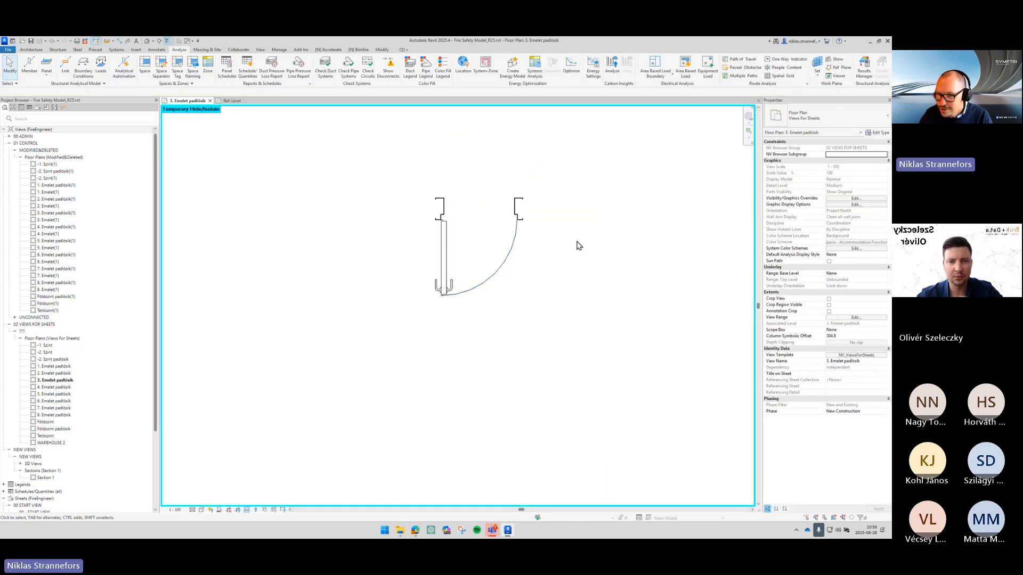
{"action": "key", "text": "h"}
{"action": "key", "text": "r"}
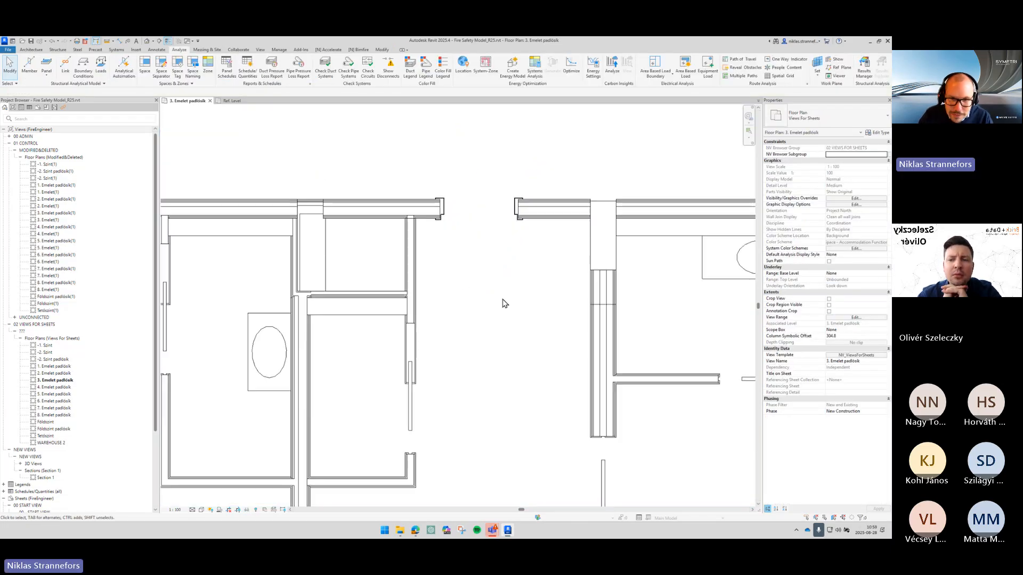
- Enable temporary view properties and review the floor plan's model category visibility overrides
{"action": "scroll", "coordinate": [502, 301], "scroll_direction": "down", "scroll_amount": 4}
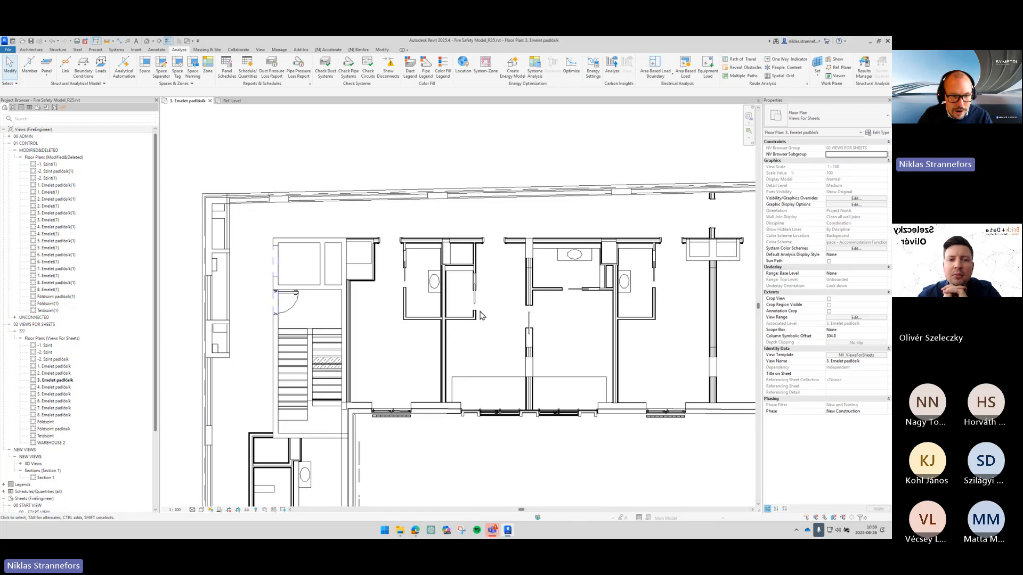
{"action": "left_click", "coordinate": [288, 481]}
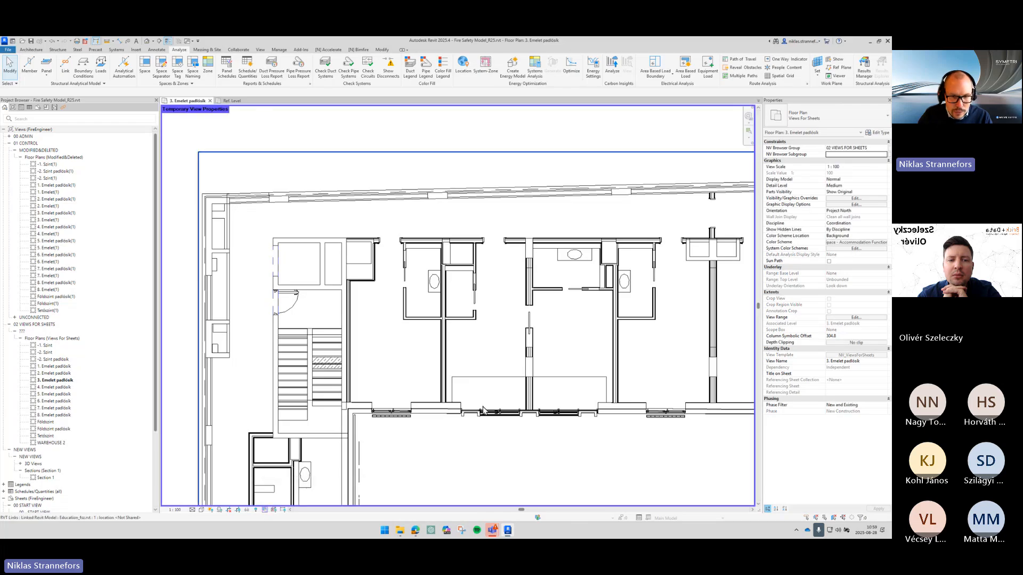
{"action": "key", "text": "v"}
{"action": "key", "text": "g"}
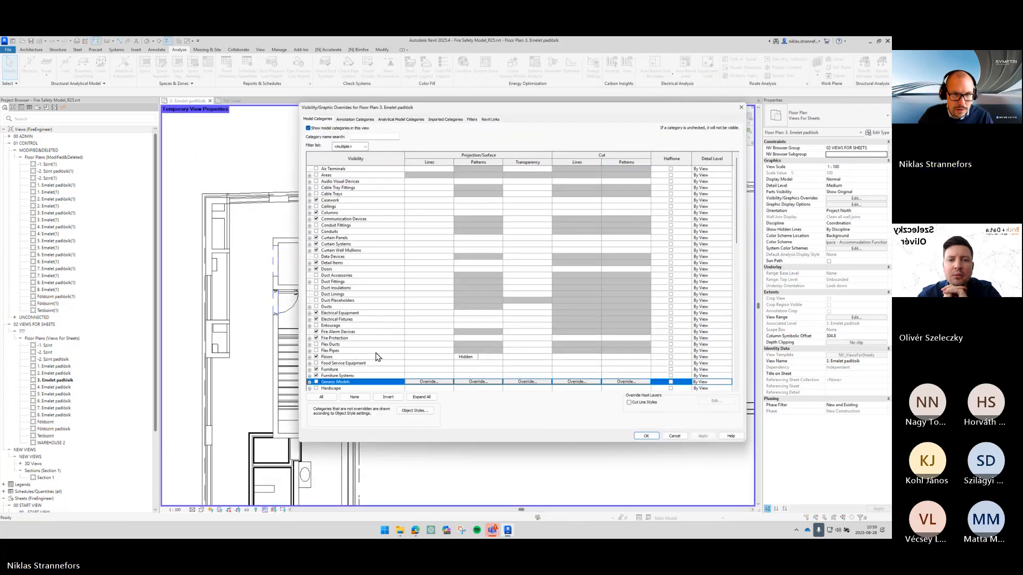
{"action": "left_click", "coordinate": [491, 120]}
{"action": "left_click", "coordinate": [321, 119]}
{"action": "scroll", "coordinate": [368, 273], "scroll_direction": "down", "scroll_amount": 3}
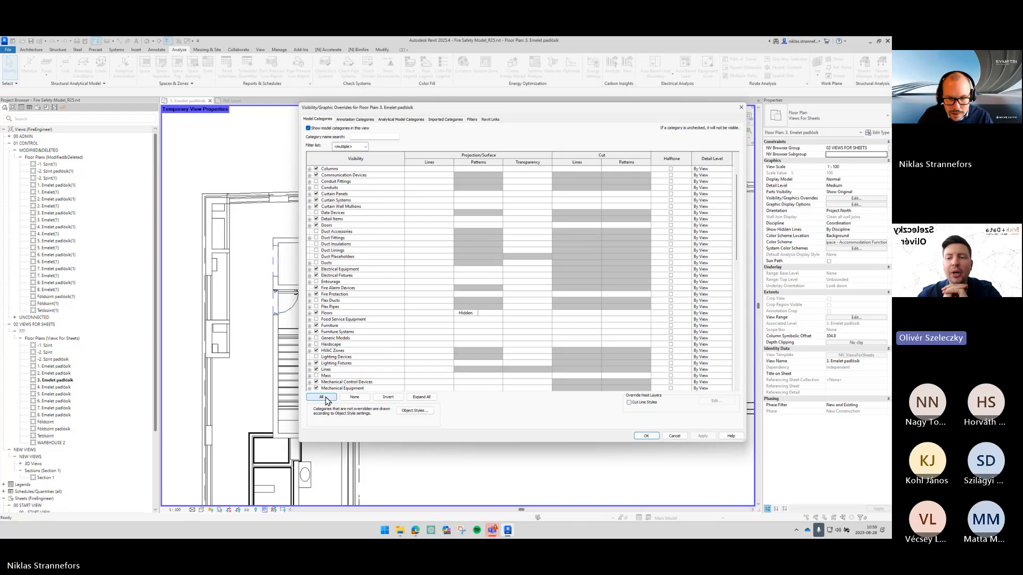
{"action": "key", "text": "Return"}
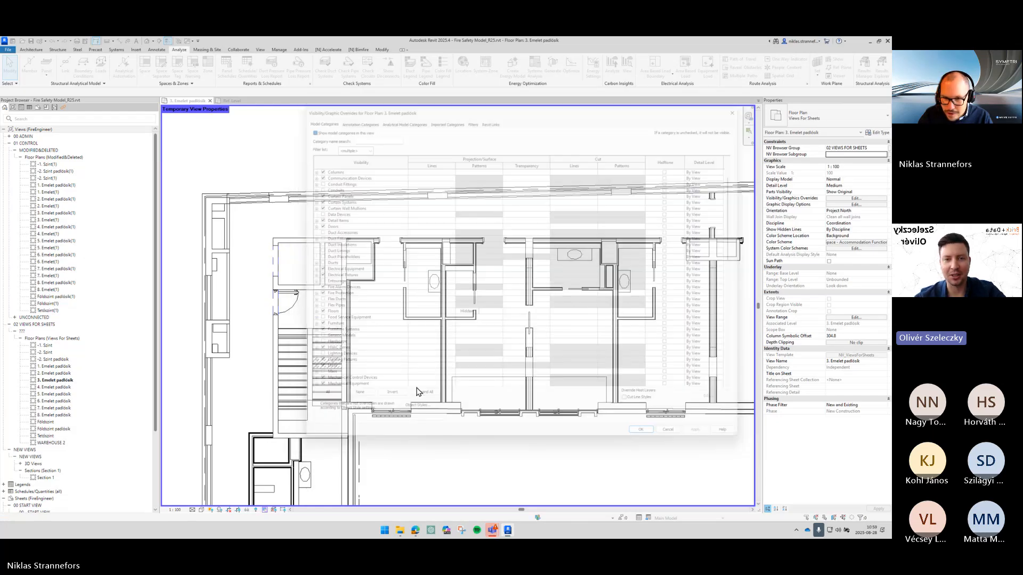
- Open the type properties of the Existing.rvt link and close them
{"action": "scroll", "coordinate": [526, 256], "scroll_direction": "up", "scroll_amount": 3}
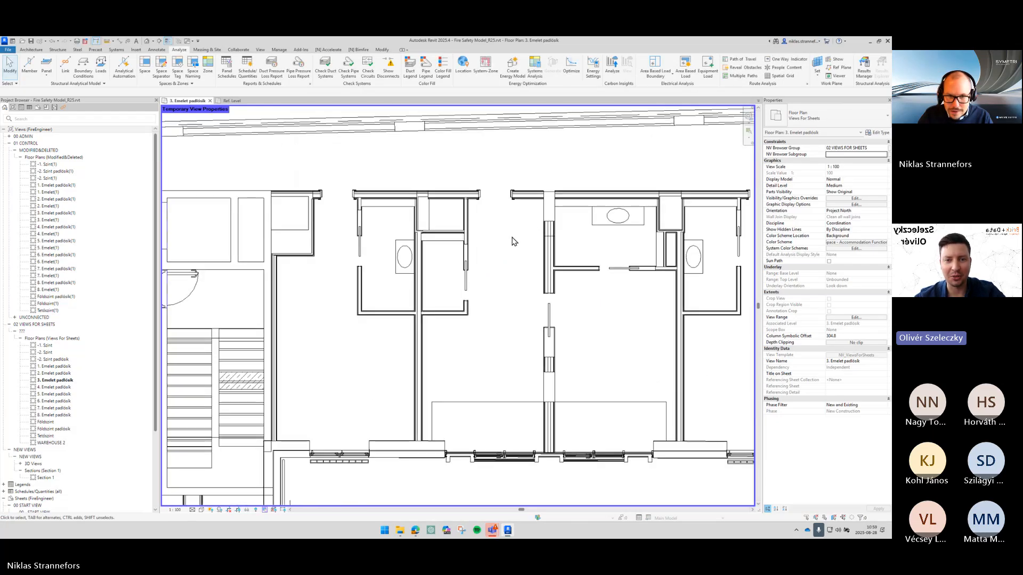
{"action": "scroll", "coordinate": [80, 474], "scroll_direction": "down", "scroll_amount": 5}
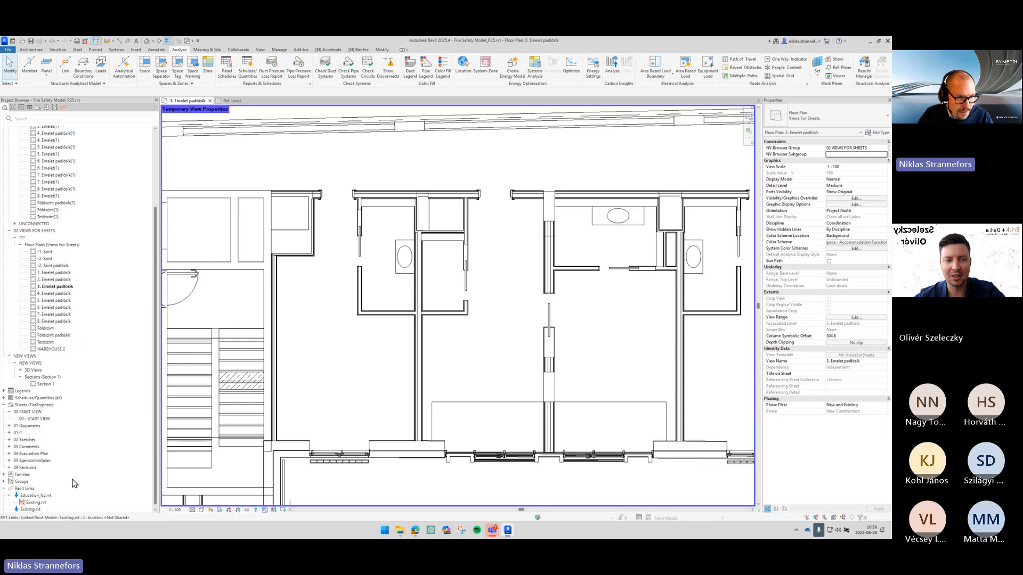
{"action": "double_click", "coordinate": [37, 506]}
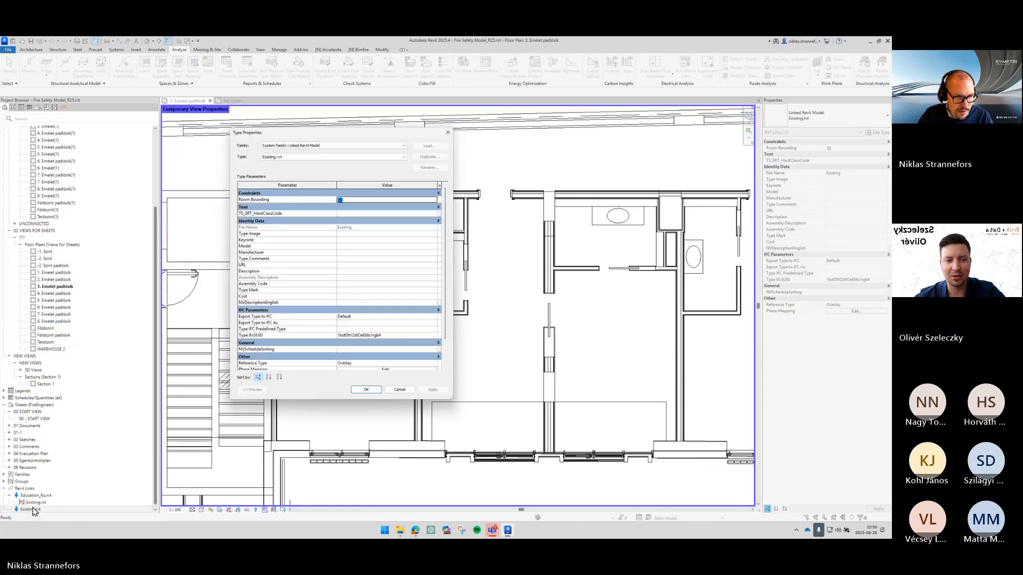
{"action": "key", "text": "Escape"}
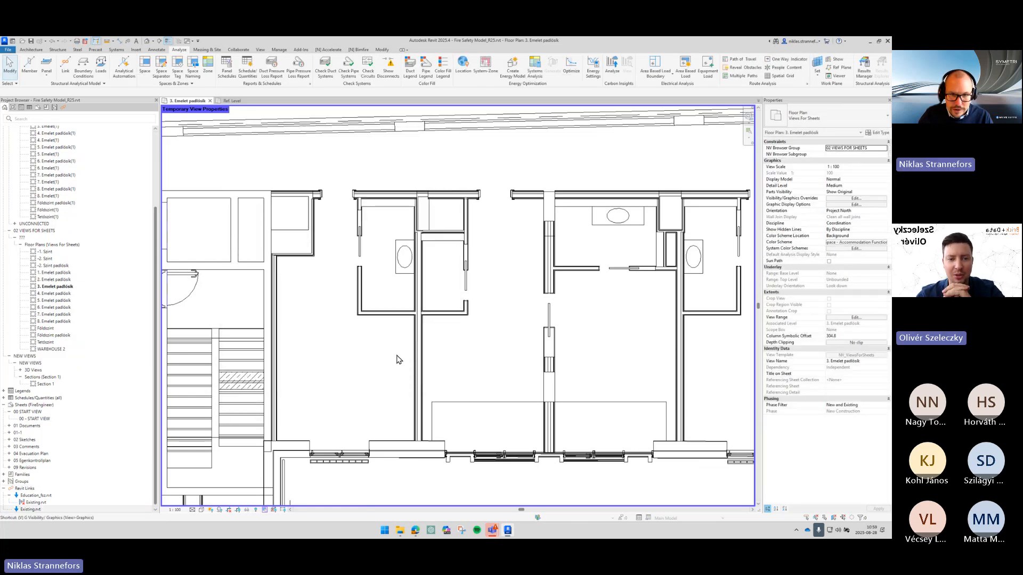
- Hide the Existing.rvt link in the floor plan's Revit Links visibility overrides
{"action": "key", "text": "v"}
{"action": "key", "text": "v"}
{"action": "left_click", "coordinate": [490, 120]}
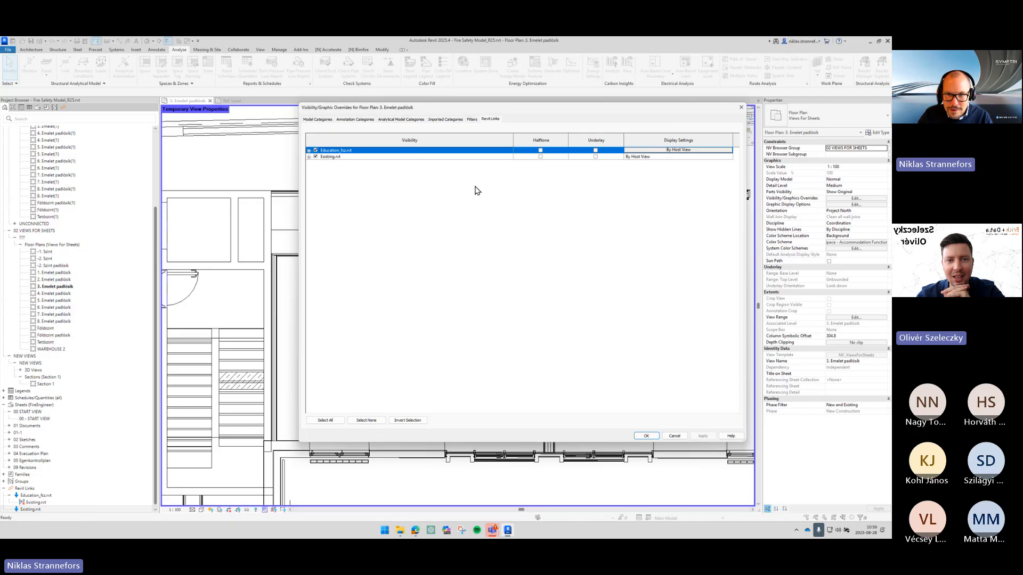
{"action": "left_click", "coordinate": [315, 156]}
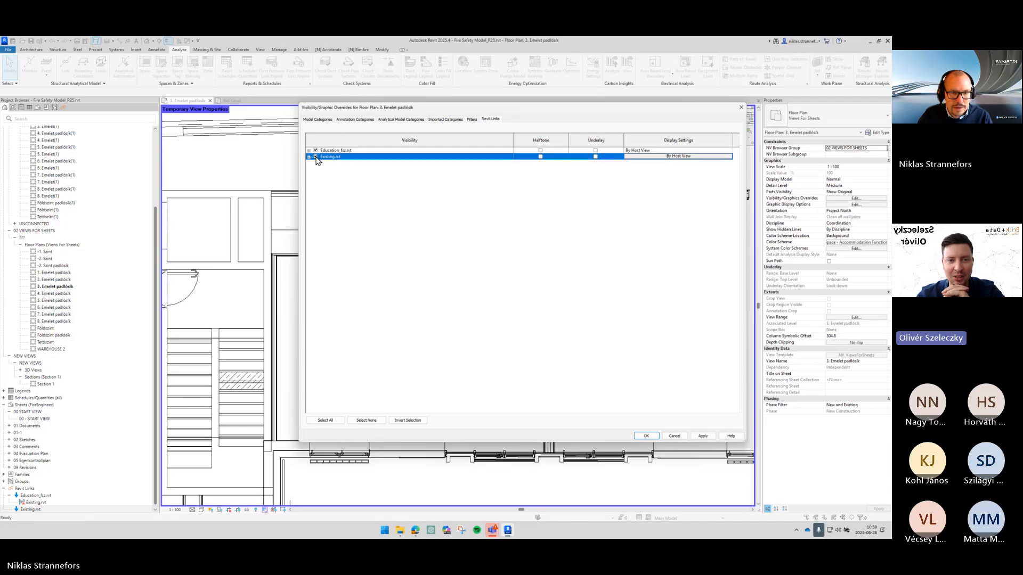
{"action": "left_click", "coordinate": [646, 435]}
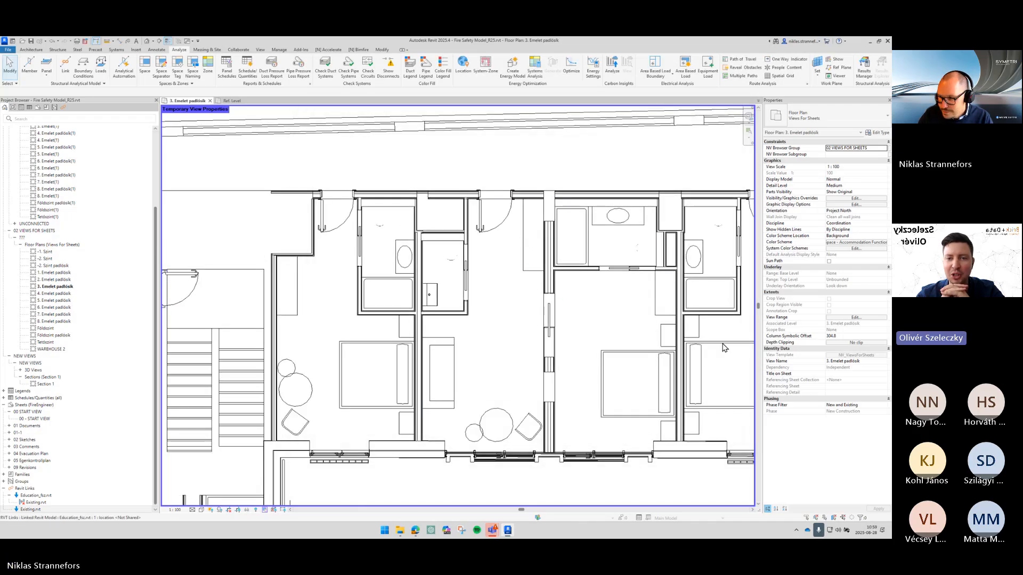
- Turn off temporary view properties to restore the floor plan's template settings
{"action": "middle_click_drag", "start_coordinate": [664, 327], "coordinate": [660, 319]}
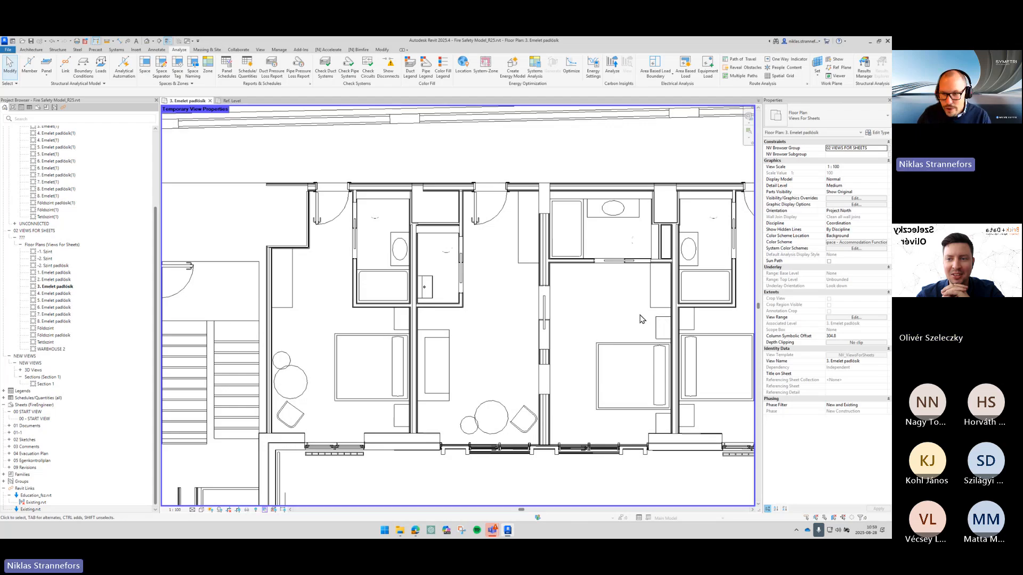
{"action": "scroll", "coordinate": [522, 311], "scroll_direction": "down", "scroll_amount": 2}
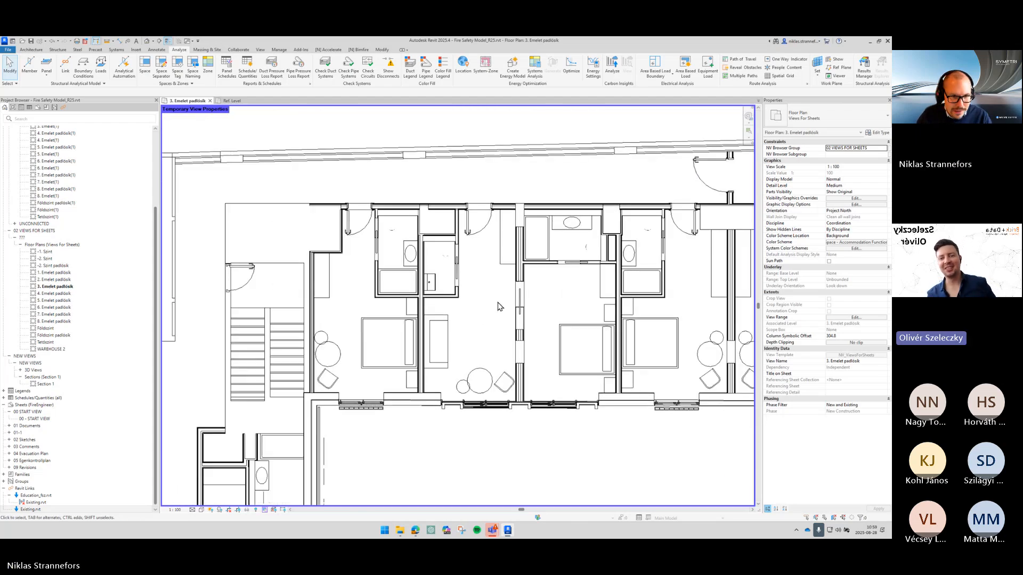
{"action": "scroll", "coordinate": [526, 296], "scroll_direction": "up", "scroll_amount": 1}
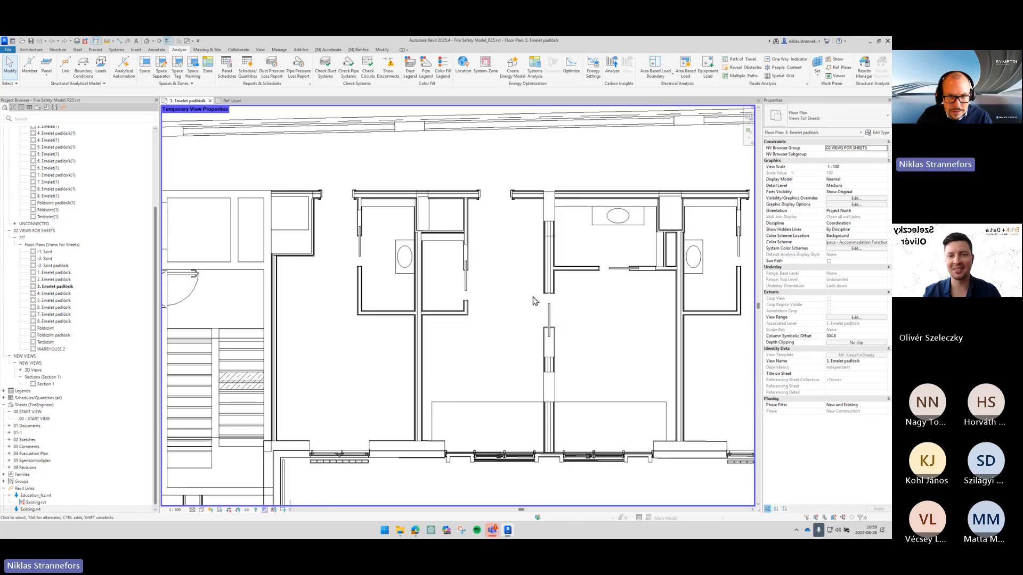
{"action": "scroll", "coordinate": [538, 298], "scroll_direction": "down", "scroll_amount": 1}
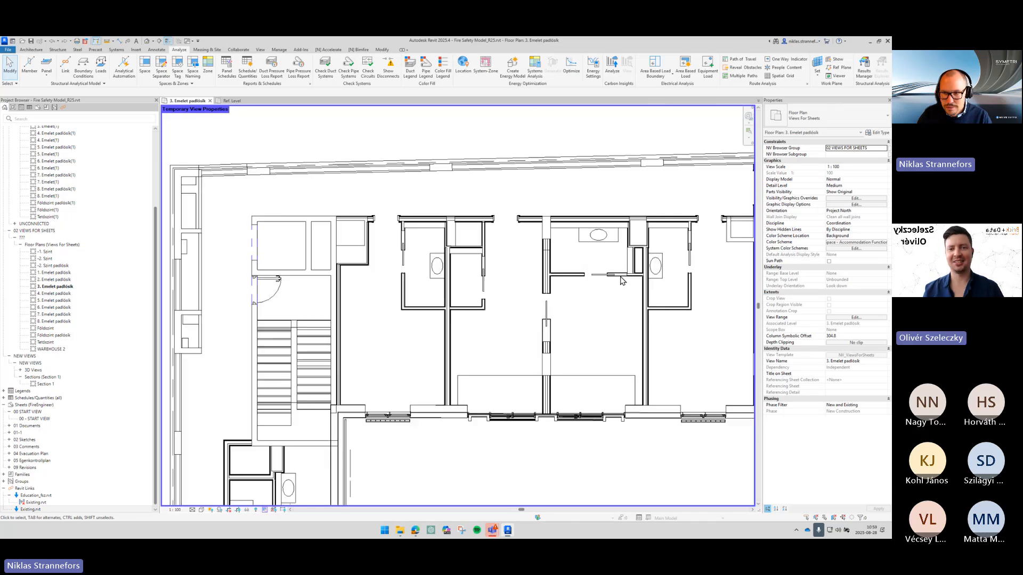
{"action": "left_click", "coordinate": [267, 510]}
{"action": "left_click", "coordinate": [309, 501]}
{"action": "middle_click_drag", "start_coordinate": [530, 423], "coordinate": [510, 364]}
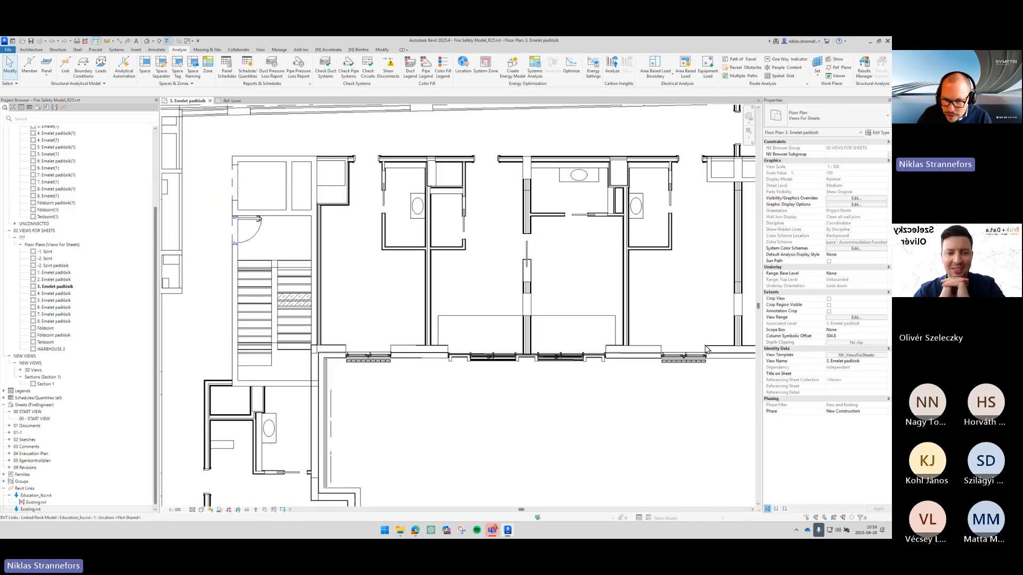
- Open the floor plan's view template assignment and close it without changes
{"action": "left_click", "coordinate": [852, 355]}
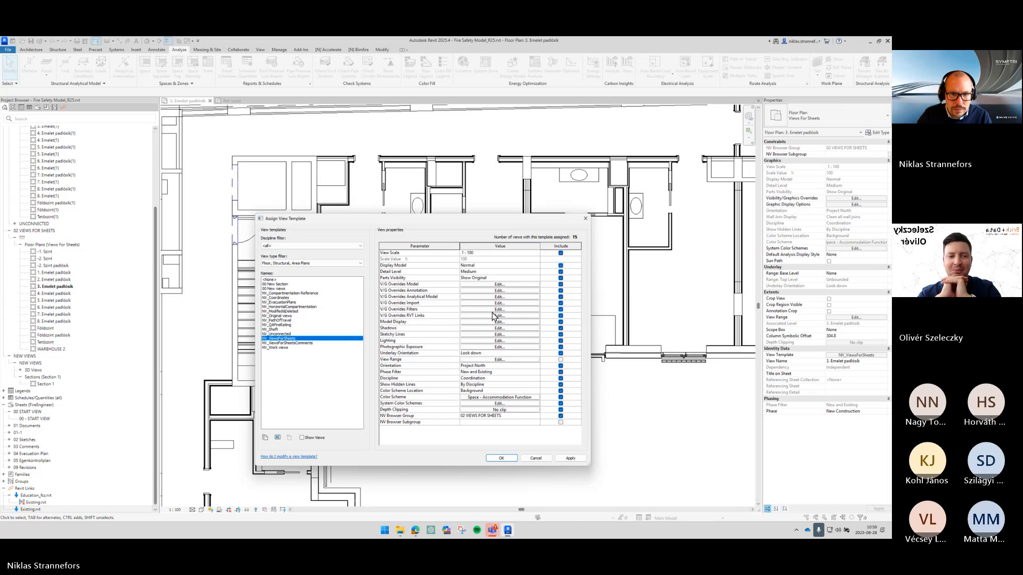
{"action": "key", "text": "Escape"}
{"action": "scroll", "coordinate": [521, 247], "scroll_direction": "down", "scroll_amount": 2}
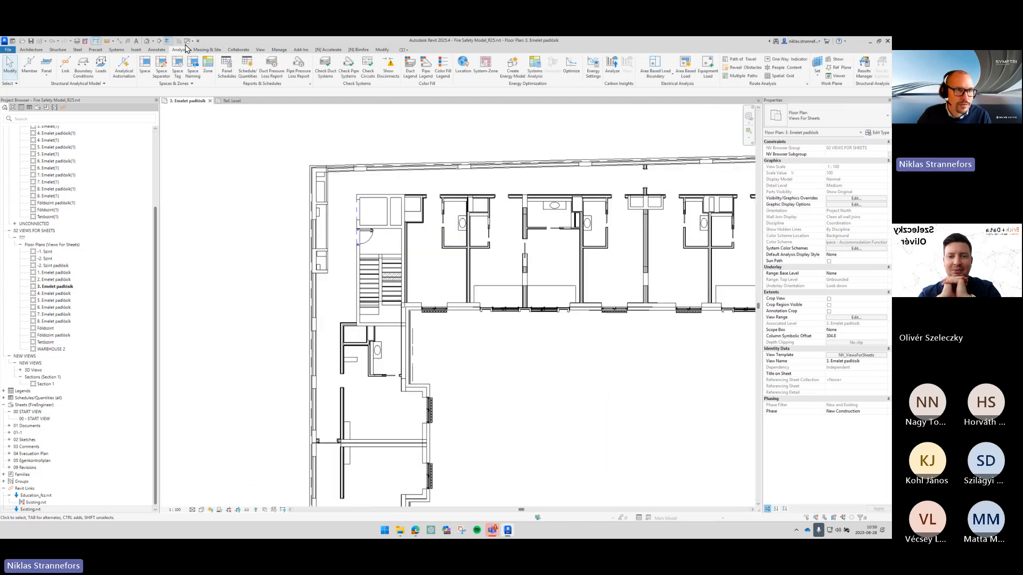
- Open the default 3D view and turn off its section box
{"action": "left_click", "coordinate": [147, 42]}
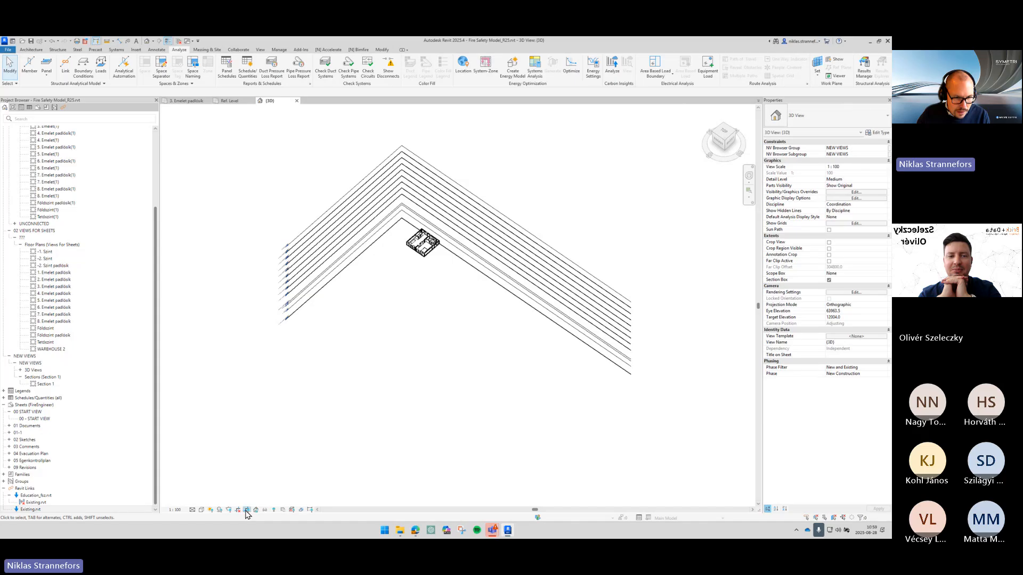
{"action": "left_click", "coordinate": [829, 279]}
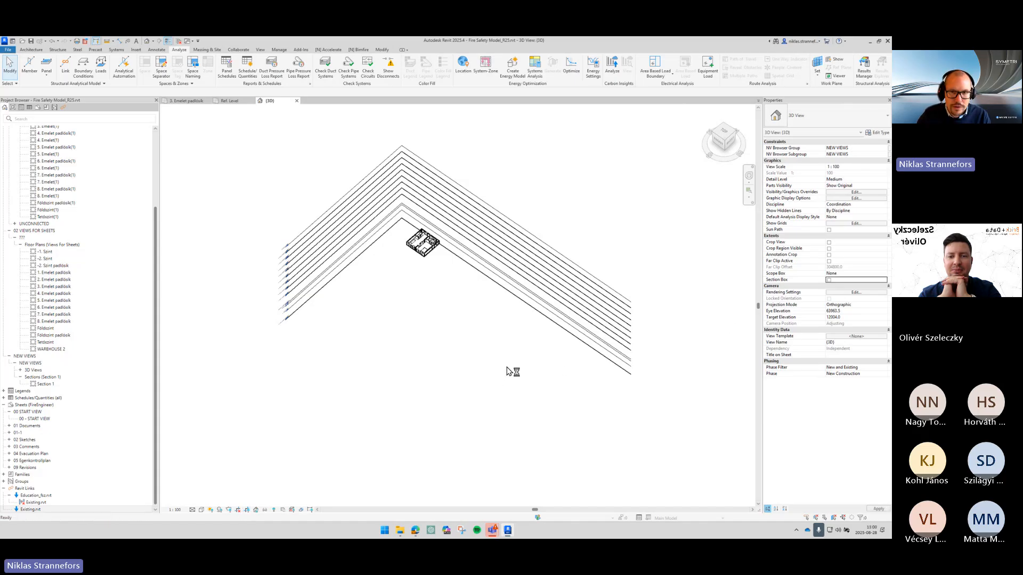
- Turn on the Existing.rvt link in the 3D view's Revit Links visibility overrides
{"action": "key", "text": "v"}
{"action": "key", "text": "v"}
{"action": "left_click", "coordinate": [490, 119]}
{"action": "left_click", "coordinate": [316, 151]}
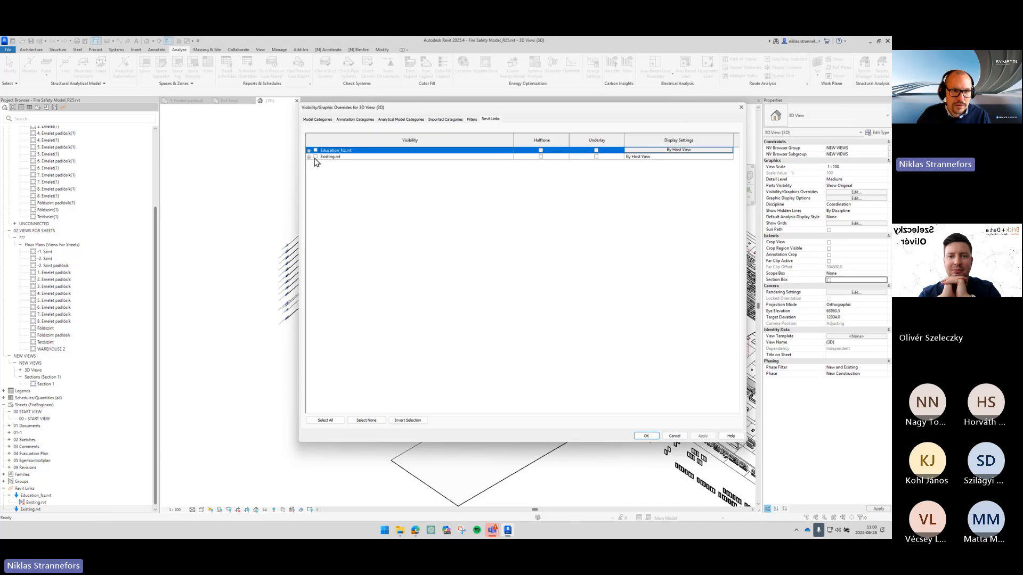
{"action": "left_click", "coordinate": [315, 157]}
{"action": "left_click", "coordinate": [644, 437]}
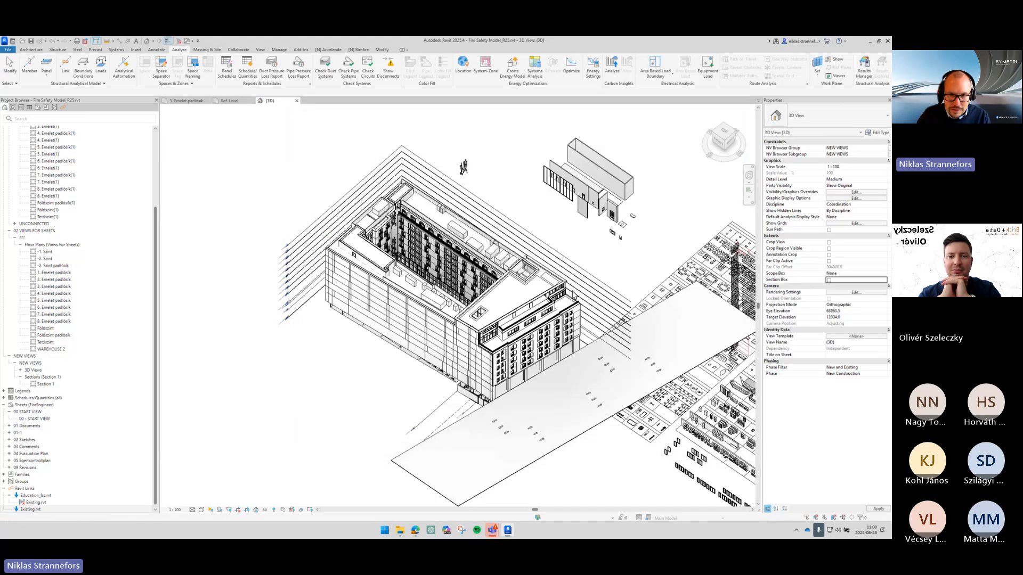
- Select a linked floor and review the 3D view's model category visibility without changes
{"action": "scroll", "coordinate": [488, 268], "scroll_direction": "up", "scroll_amount": 5}
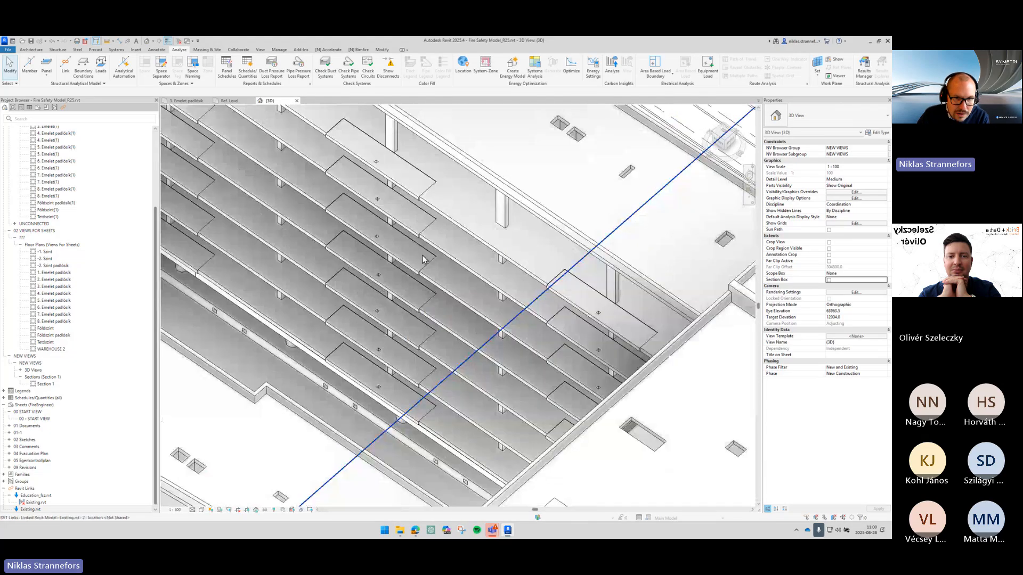
{"action": "scroll", "coordinate": [437, 256], "scroll_direction": "down", "scroll_amount": 2}
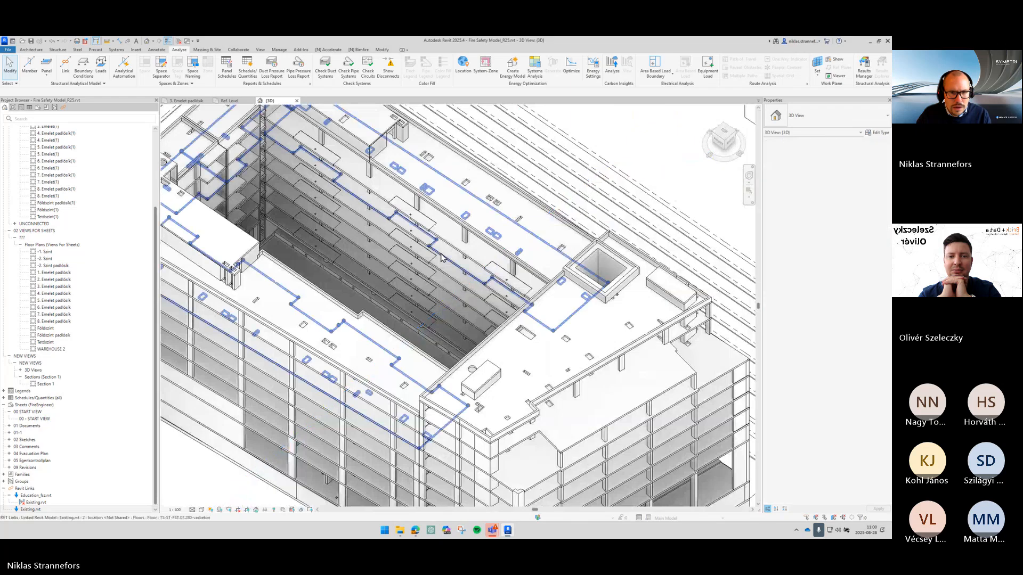
{"action": "left_click", "coordinate": [440, 260]}
{"action": "middle_click_drag", "start_coordinate": [440, 260], "coordinate": [488, 277], "text": "shift"}
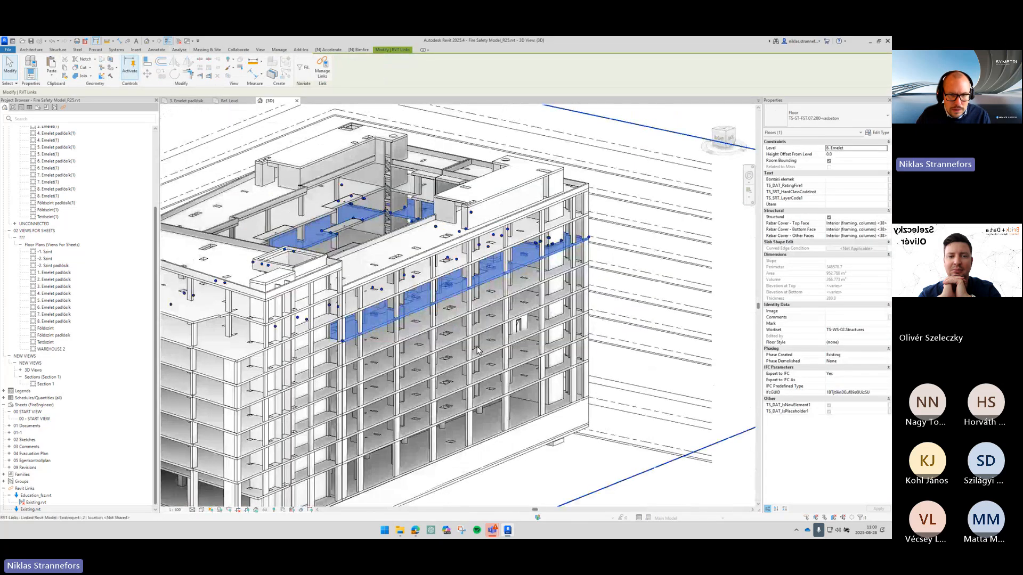
{"action": "scroll", "coordinate": [493, 287], "scroll_direction": "up", "scroll_amount": 4}
{"action": "key", "text": "v"}
{"action": "key", "text": "g"}
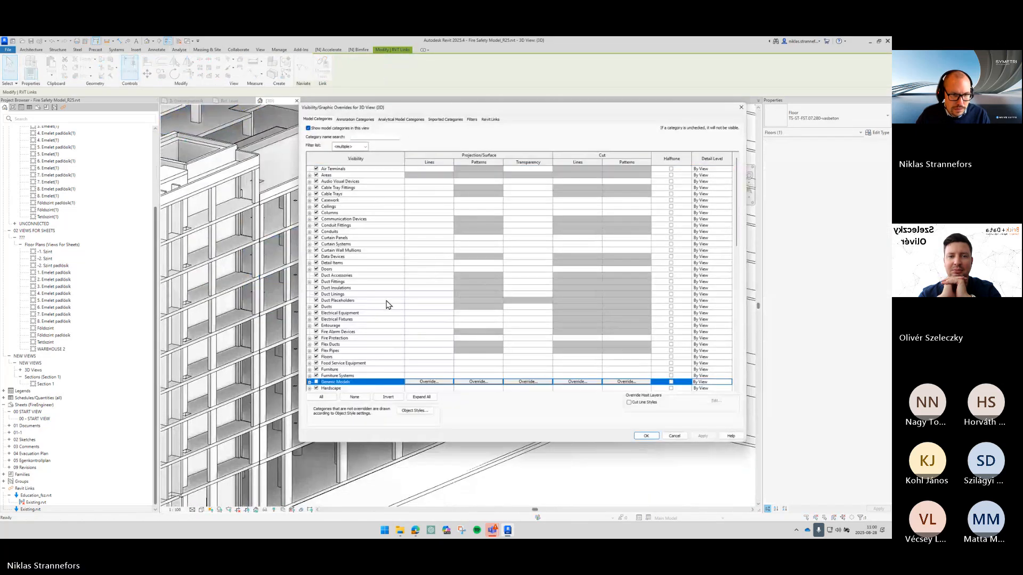
{"action": "left_click", "coordinate": [646, 437]}
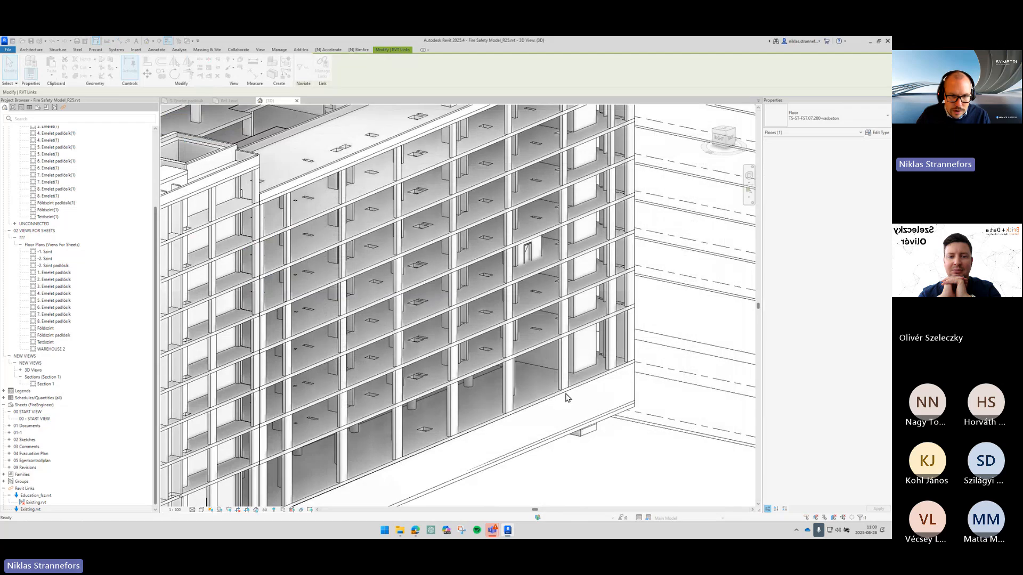
- Orbit and select linked elements to inspect how the two linked models overlap in 3D
{"action": "key", "text": "Escape"}
{"action": "middle_click_drag", "start_coordinate": [566, 395], "coordinate": [535, 190], "text": "shift"}
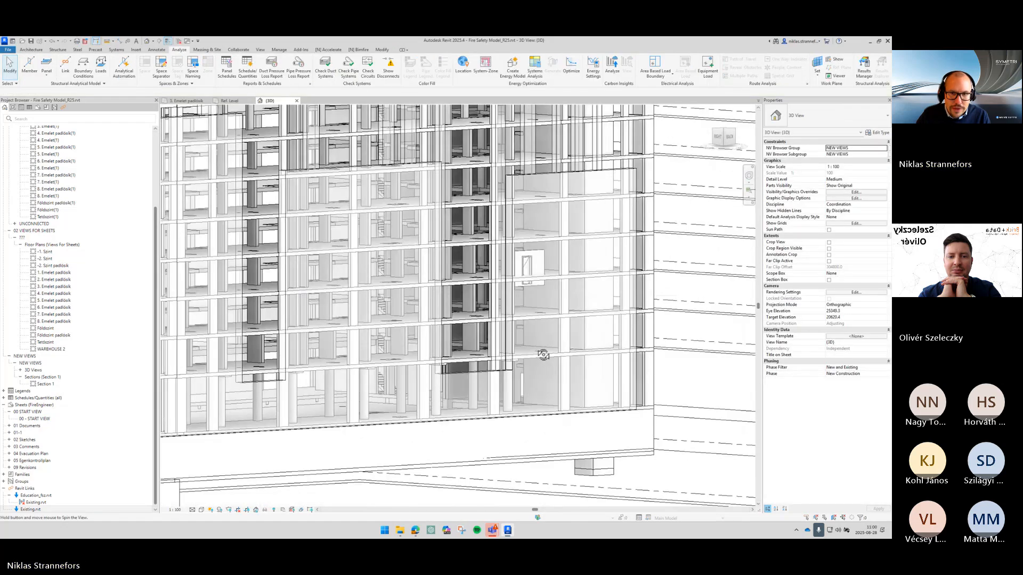
{"action": "left_click", "coordinate": [541, 179]}
{"action": "scroll", "coordinate": [522, 216], "scroll_direction": "up", "scroll_amount": 2}
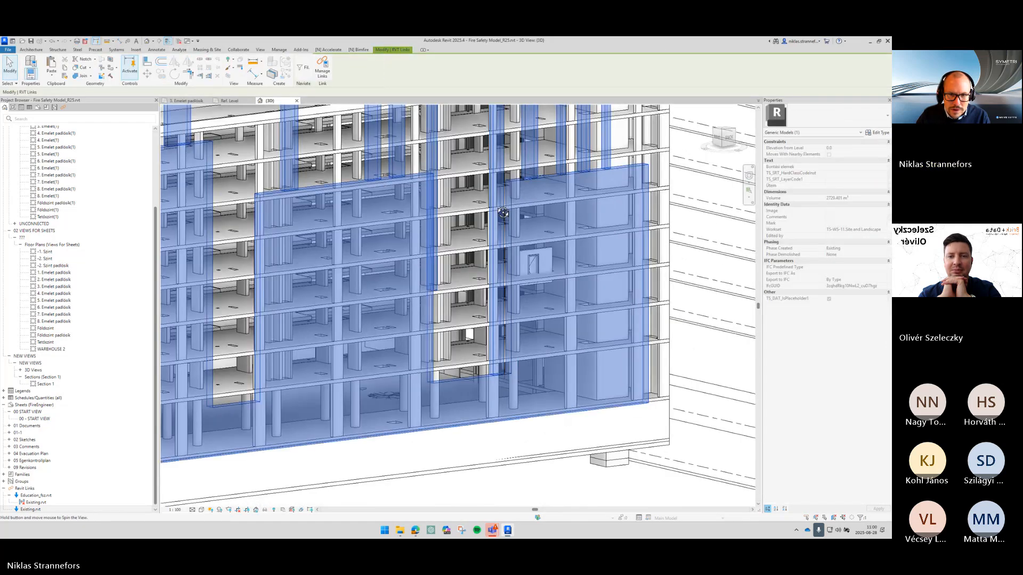
{"action": "left_click", "coordinate": [463, 261]}
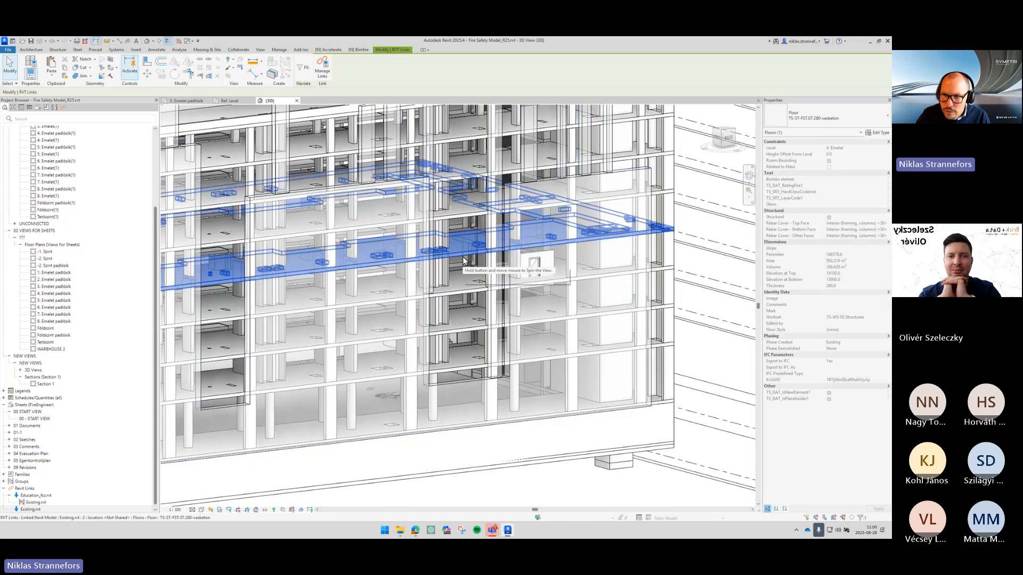
{"action": "scroll", "coordinate": [463, 256], "scroll_direction": "up", "scroll_amount": 2}
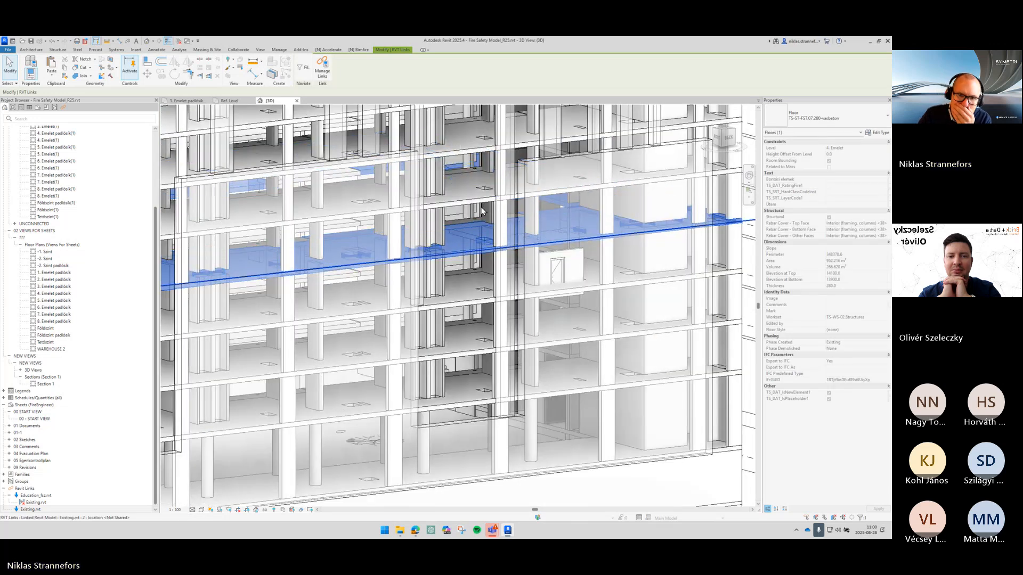
{"action": "scroll", "coordinate": [476, 239], "scroll_direction": "up", "scroll_amount": 2}
{"action": "scroll", "coordinate": [475, 222], "scroll_direction": "down", "scroll_amount": 2}
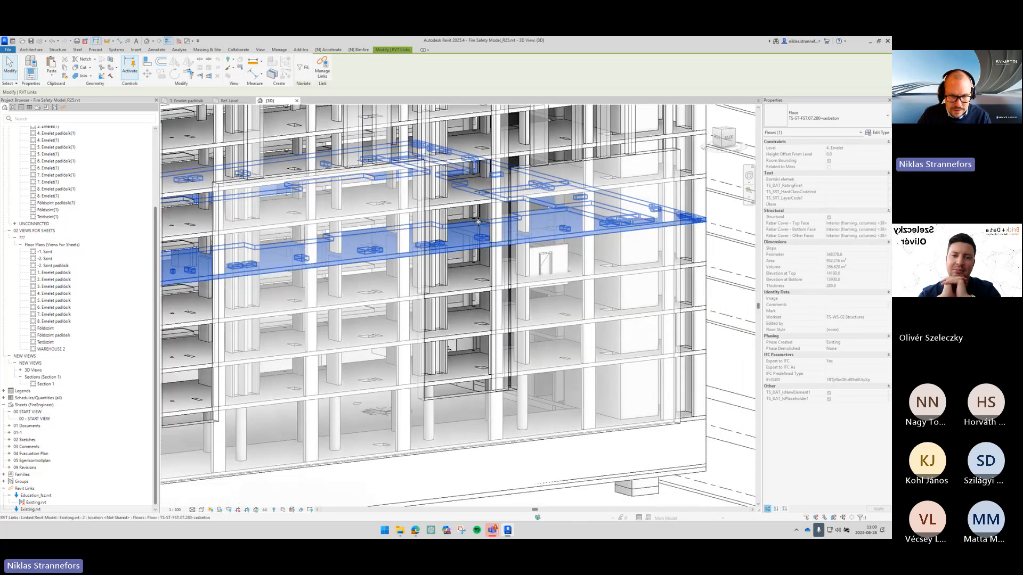
- Review the 3D view's Revit Links visibility settings and close them without changes
{"action": "key", "text": "v"}
{"action": "key", "text": "v"}
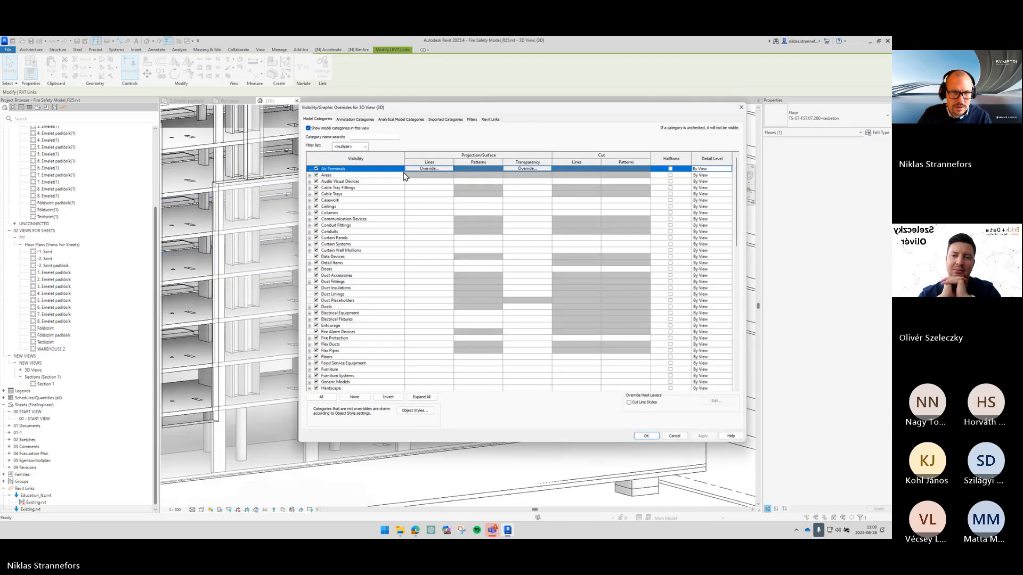
{"action": "left_click", "coordinate": [489, 119]}
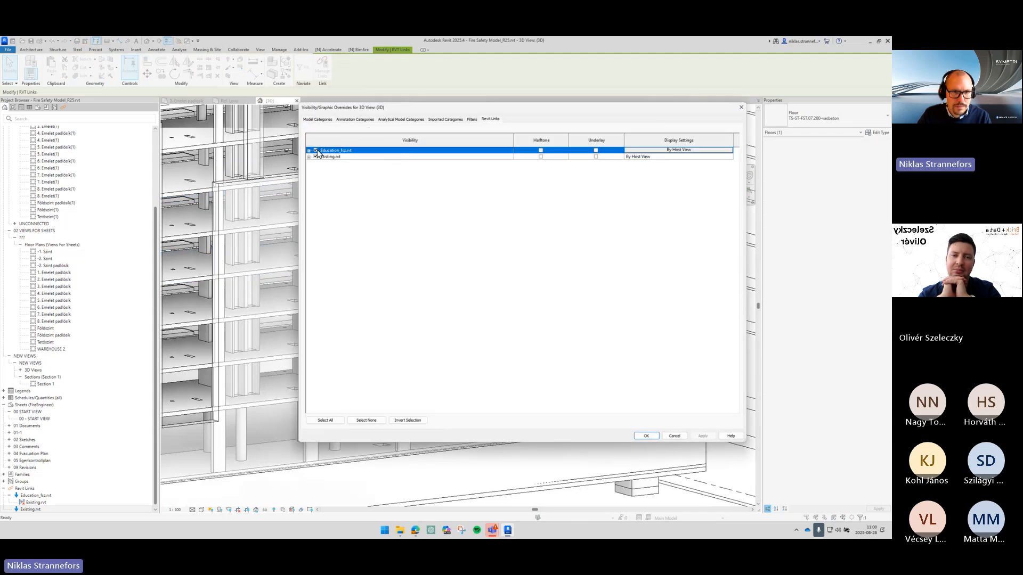
{"action": "left_click", "coordinate": [646, 436]}
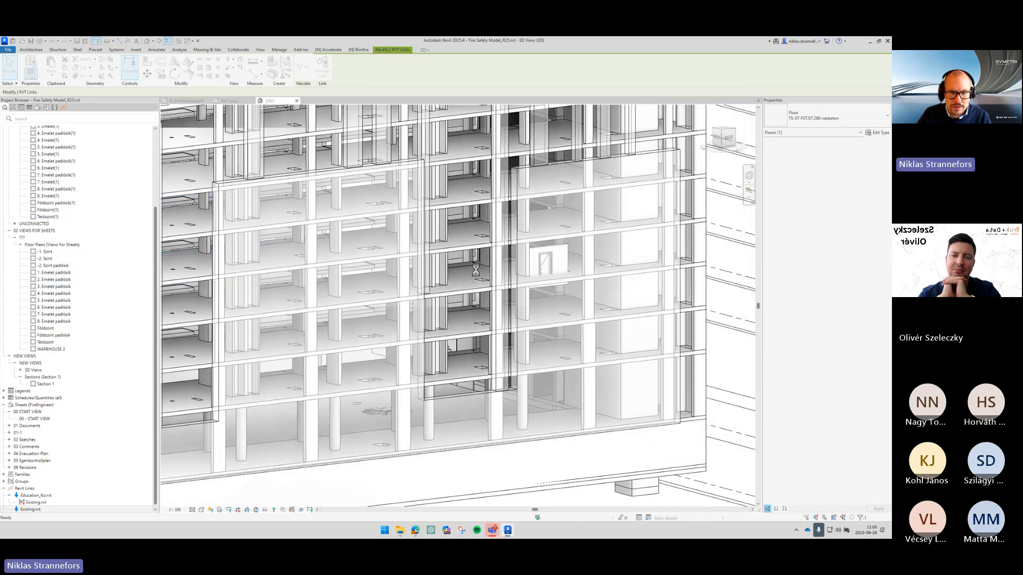
- Undo the last change in the 3D view
{"action": "key", "text": "ctrl+z"}
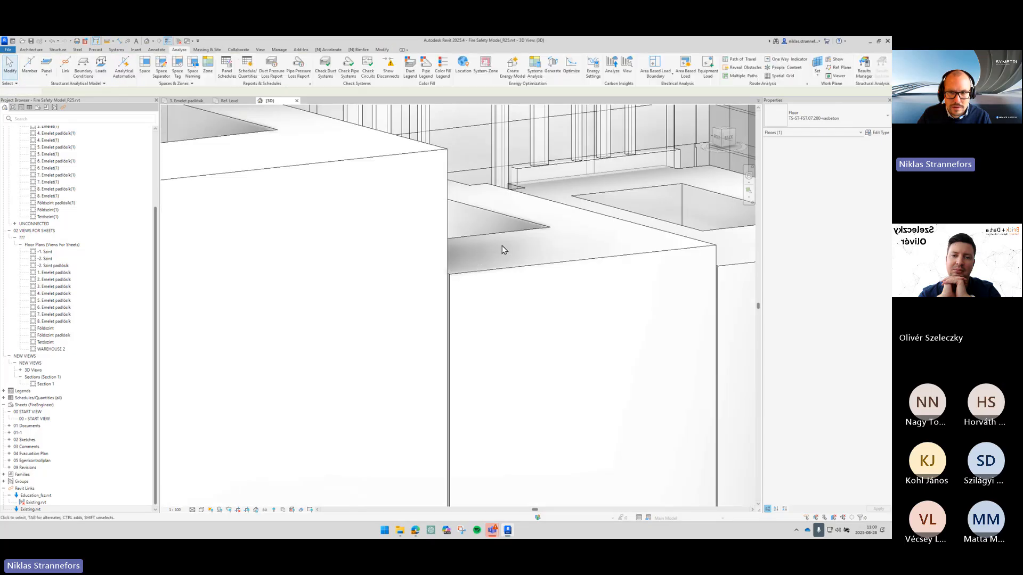
{"action": "left_click_drag", "start_coordinate": [717, 138], "coordinate": [694, 164]}
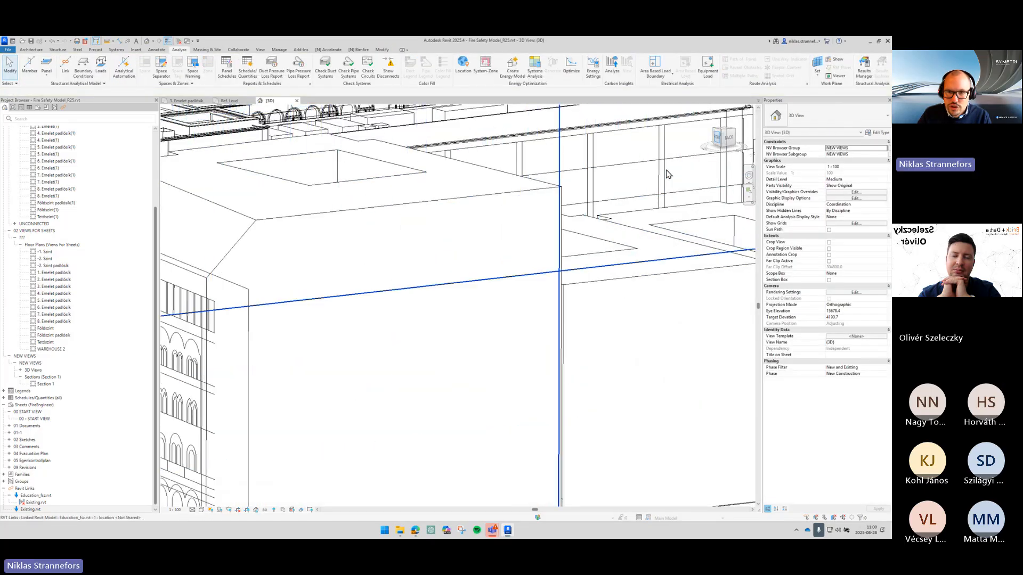
{"action": "scroll", "coordinate": [657, 184], "scroll_direction": "down", "scroll_amount": 8}
{"action": "middle_click", "coordinate": [641, 277]}
{"action": "middle_click", "coordinate": [642, 277]}
{"action": "scroll", "coordinate": [642, 278], "scroll_direction": "up", "scroll_amount": 2}
{"action": "scroll", "coordinate": [409, 317], "scroll_direction": "up", "scroll_amount": 3}
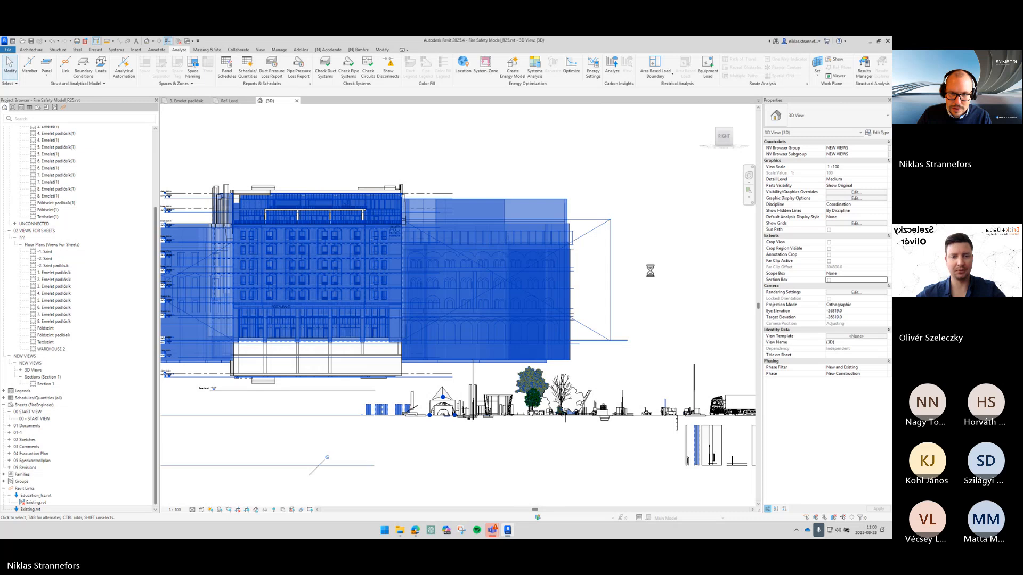
{"action": "scroll", "coordinate": [653, 274], "scroll_direction": "down", "scroll_amount": 2}
{"action": "scroll", "coordinate": [653, 274], "scroll_direction": "down", "scroll_amount": 2}
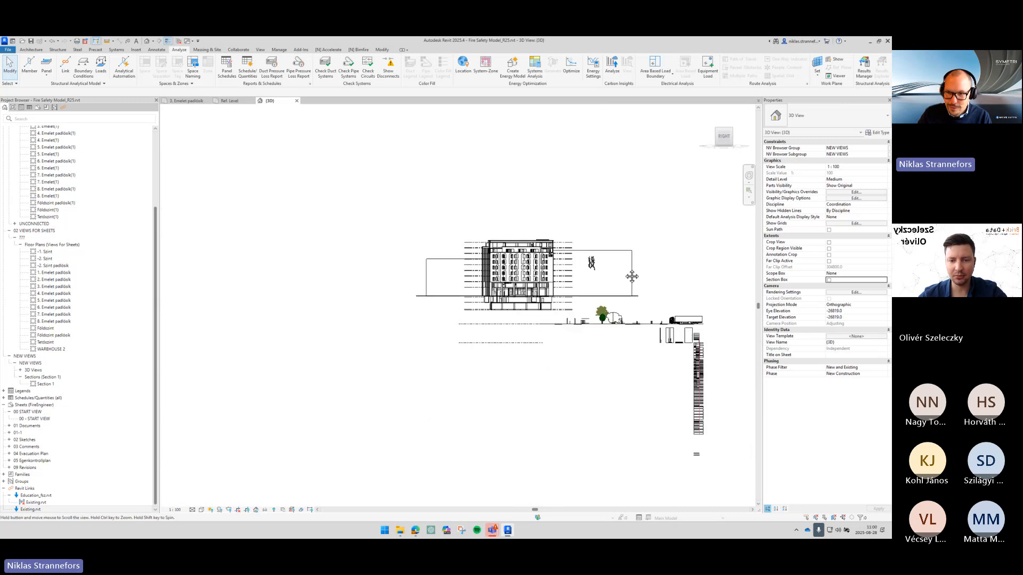
- Enable the section box and pull its side in to crop the 3D view around the building
{"action": "left_click", "coordinate": [829, 280]}
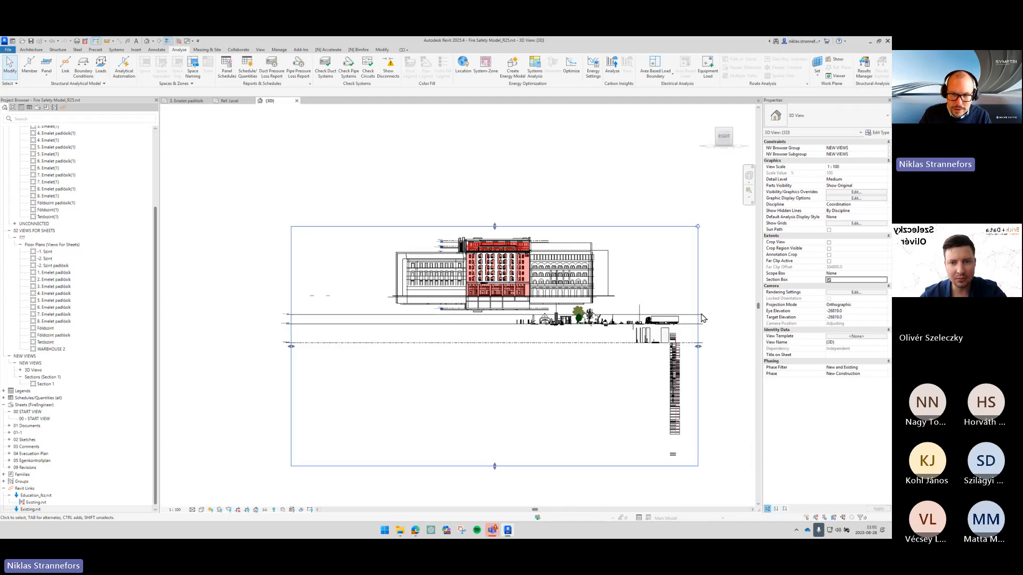
{"action": "left_click", "coordinate": [698, 290]}
{"action": "left_click_drag", "start_coordinate": [518, 337], "coordinate": [521, 339]}
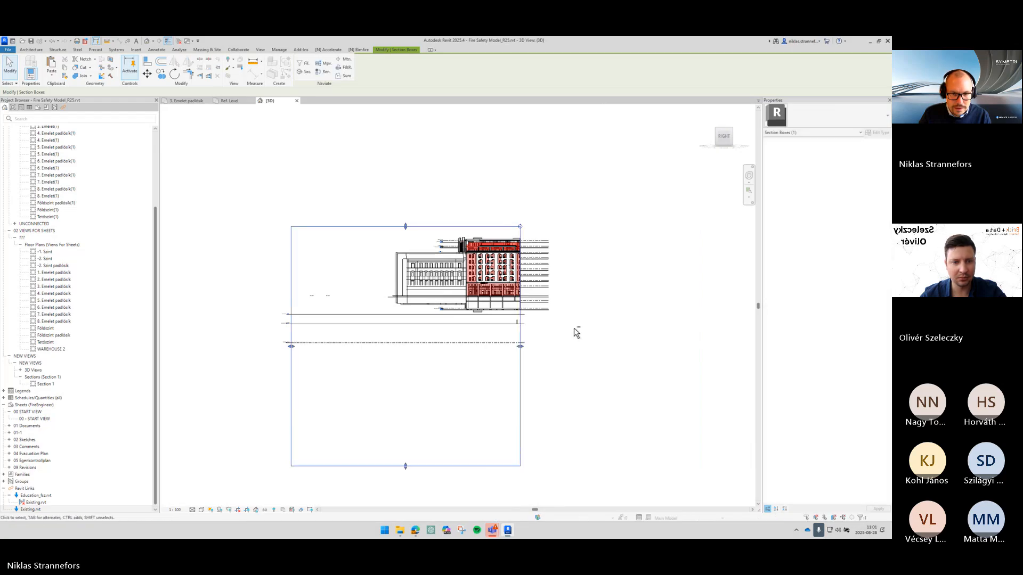
{"action": "middle_click_drag", "start_coordinate": [575, 331], "coordinate": [487, 373], "text": "shift"}
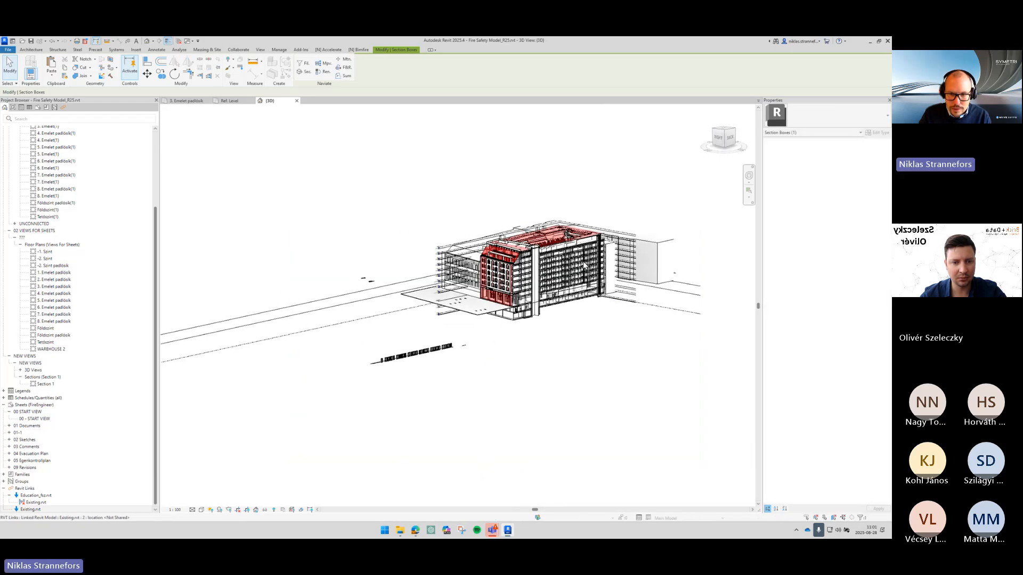
- Reset the temporary hide/isolate in the section-boxed 3D view
{"action": "scroll", "coordinate": [586, 270], "scroll_direction": "up", "scroll_amount": 10}
{"action": "left_click", "coordinate": [568, 274]}
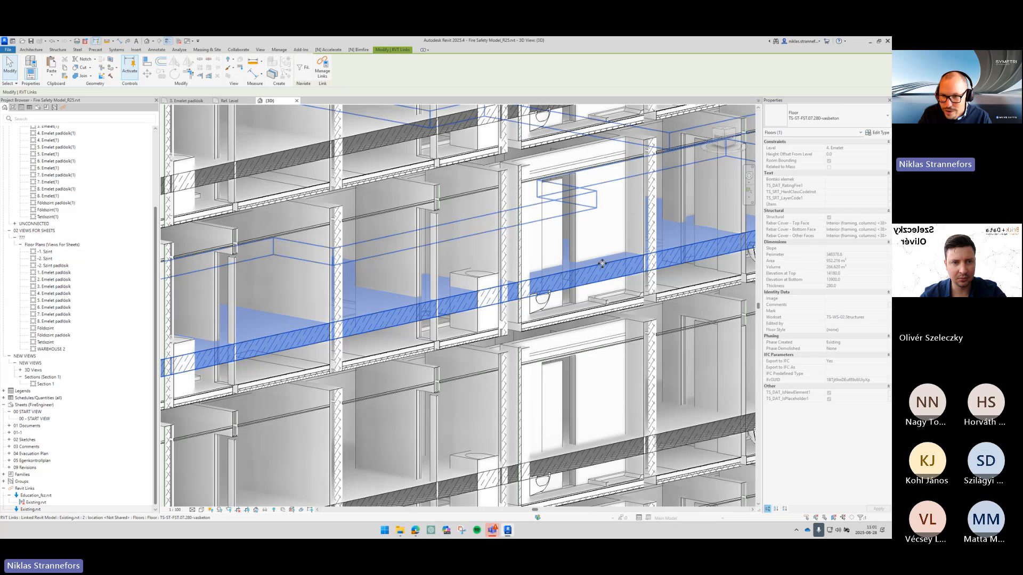
{"action": "scroll", "coordinate": [602, 263], "scroll_direction": "down", "scroll_amount": 5}
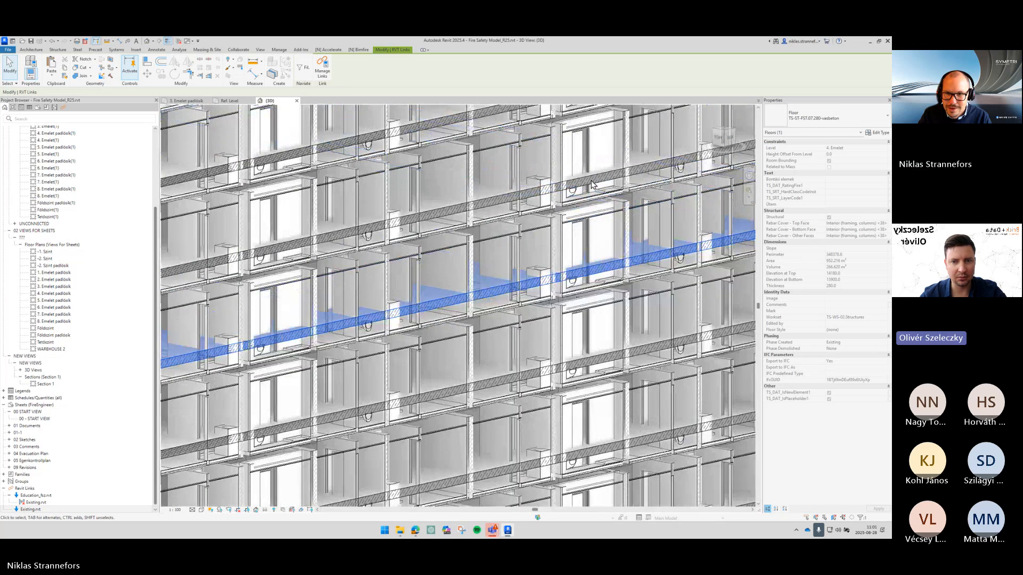
{"action": "key", "text": "Escape"}
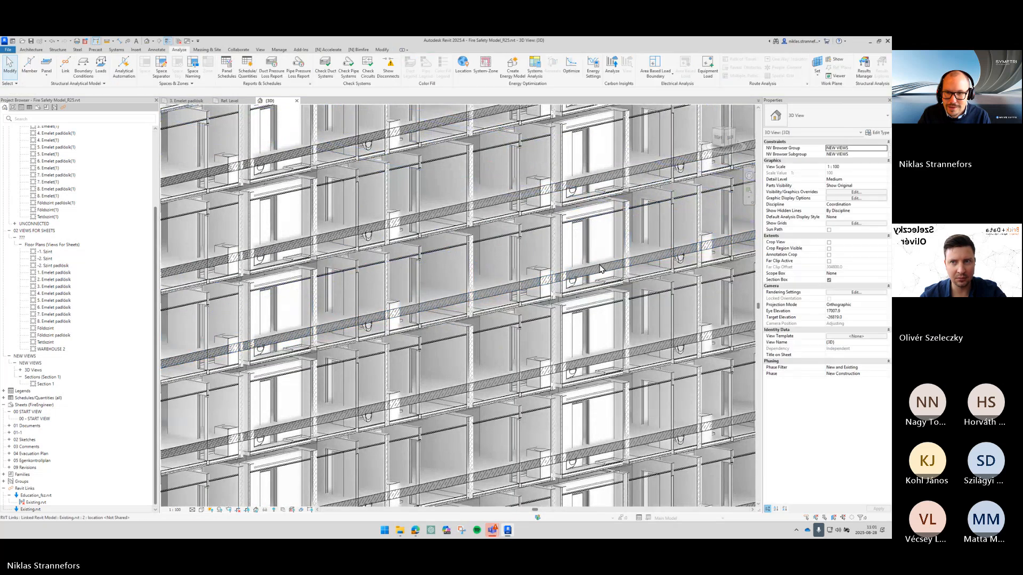
{"action": "left_click", "coordinate": [601, 268]}
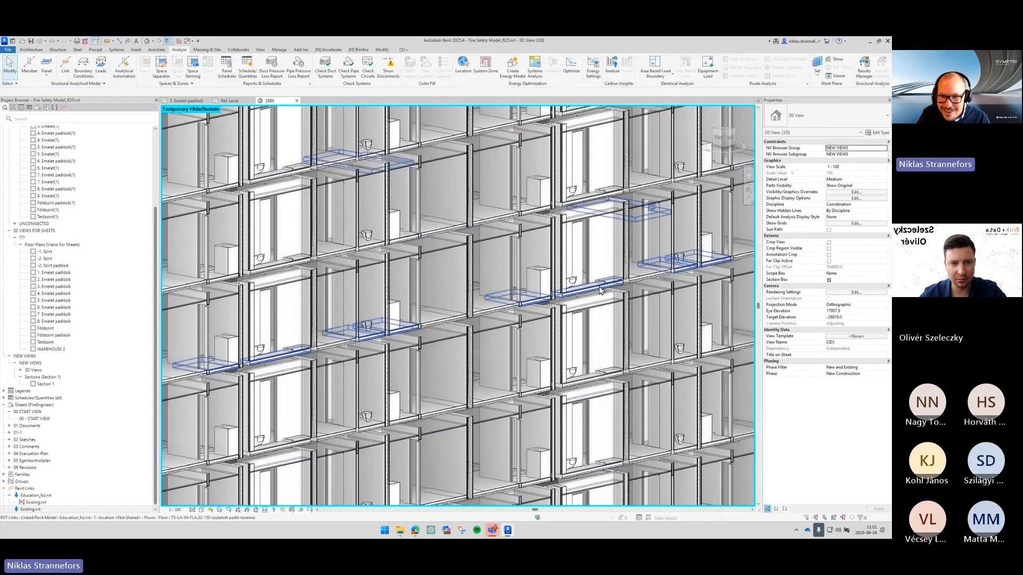
{"action": "key", "text": "h"}
{"action": "key", "text": "r"}
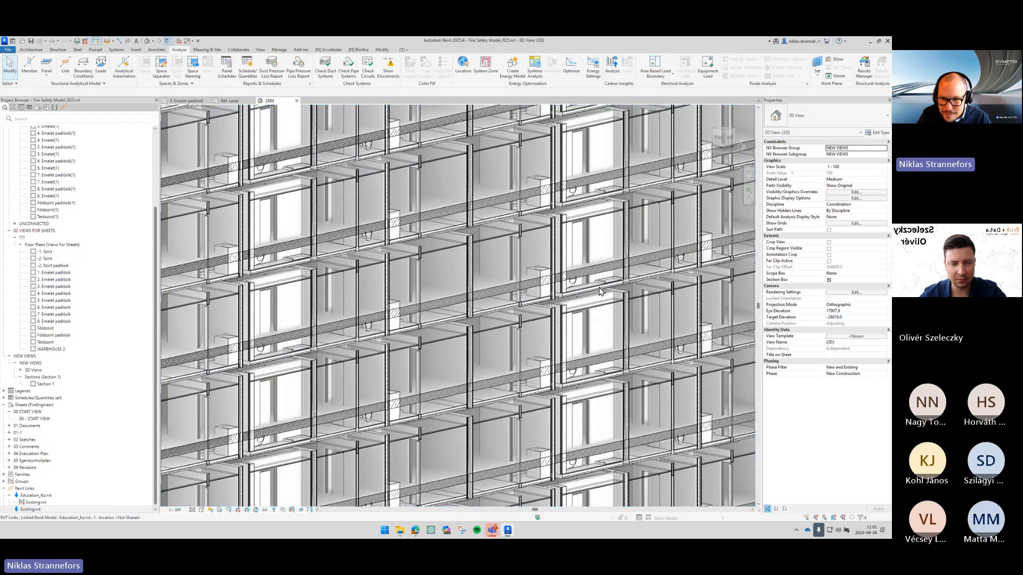
- Select the Existing.rvt link in the 3D view to check its extent, then deselect it
{"action": "left_click", "coordinate": [608, 261]}
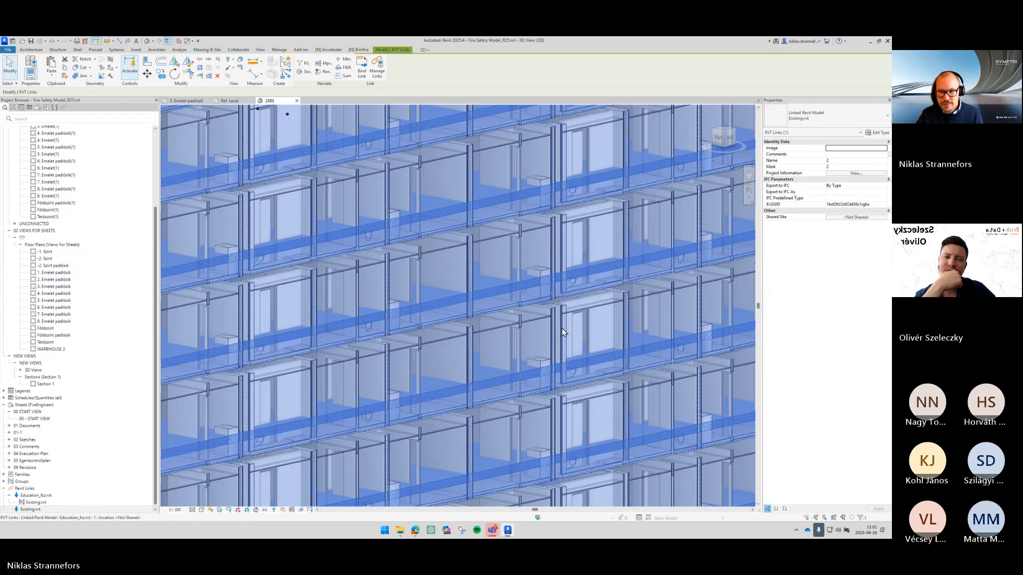
{"action": "scroll", "coordinate": [562, 329], "scroll_direction": "down", "scroll_amount": 3}
{"action": "key", "text": "Escape"}
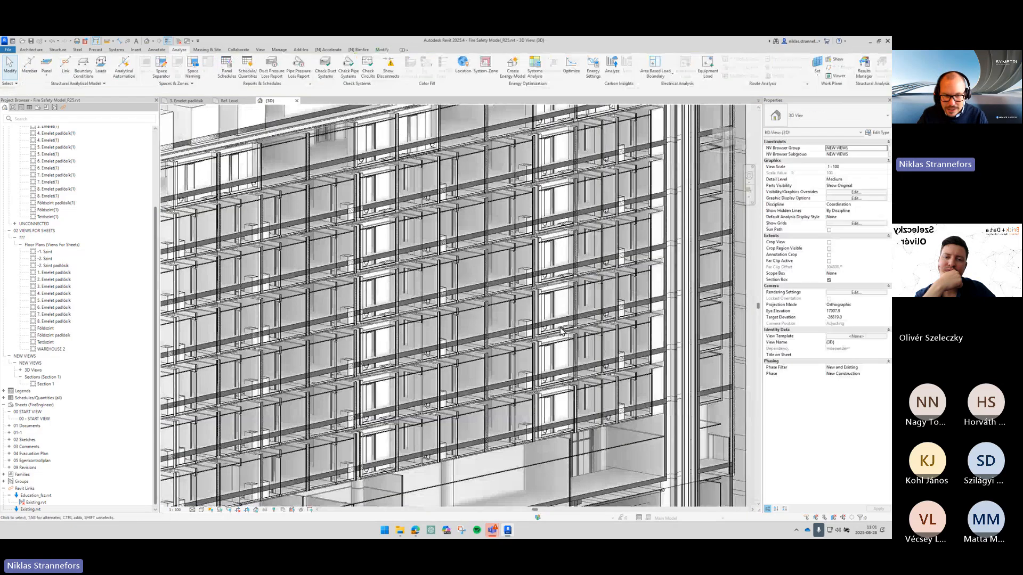
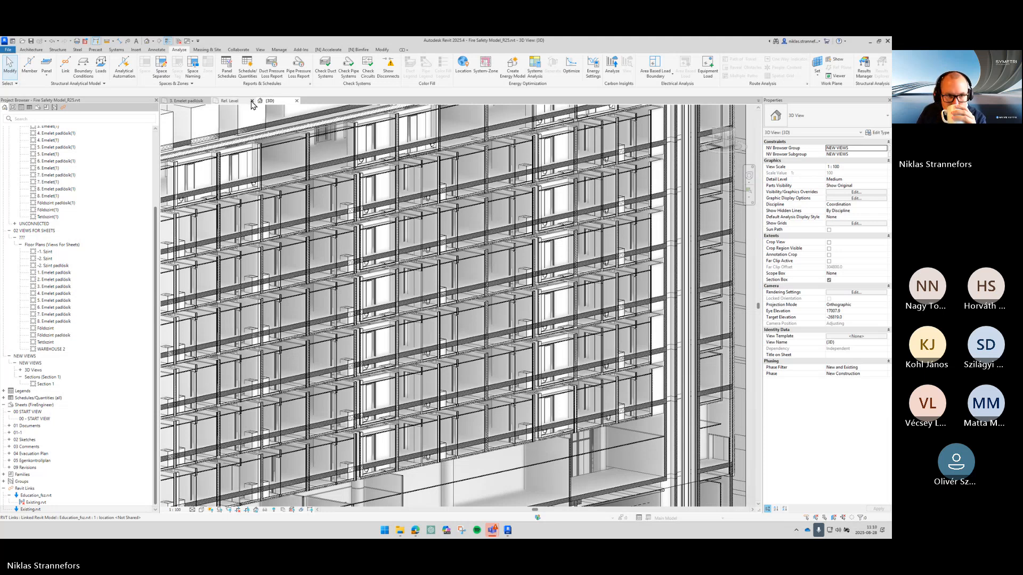
- Undo the recent series of changes made in the 3D view
{"action": "left_click", "coordinate": [59, 42]}
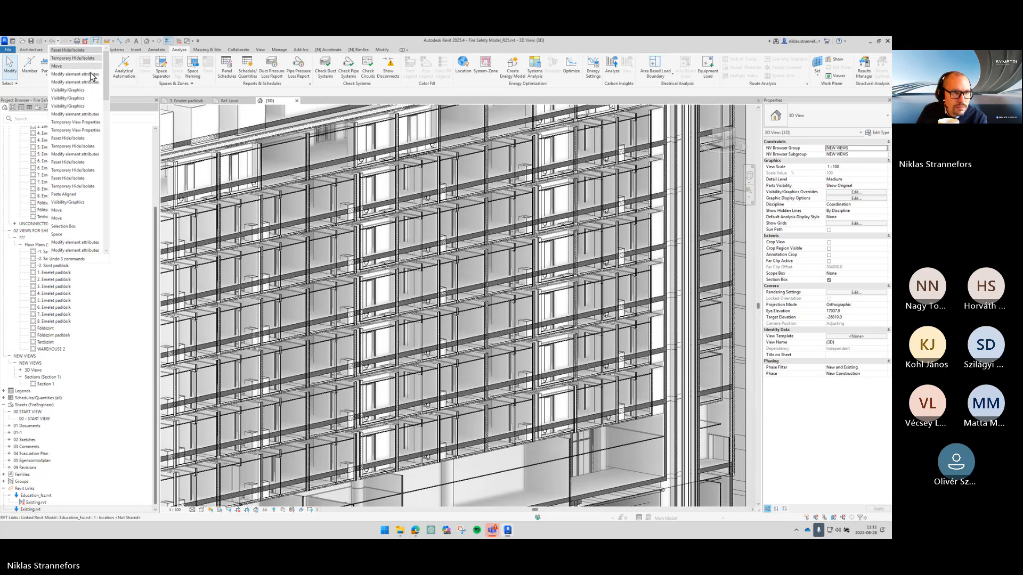
{"action": "left_click", "coordinate": [92, 202]}
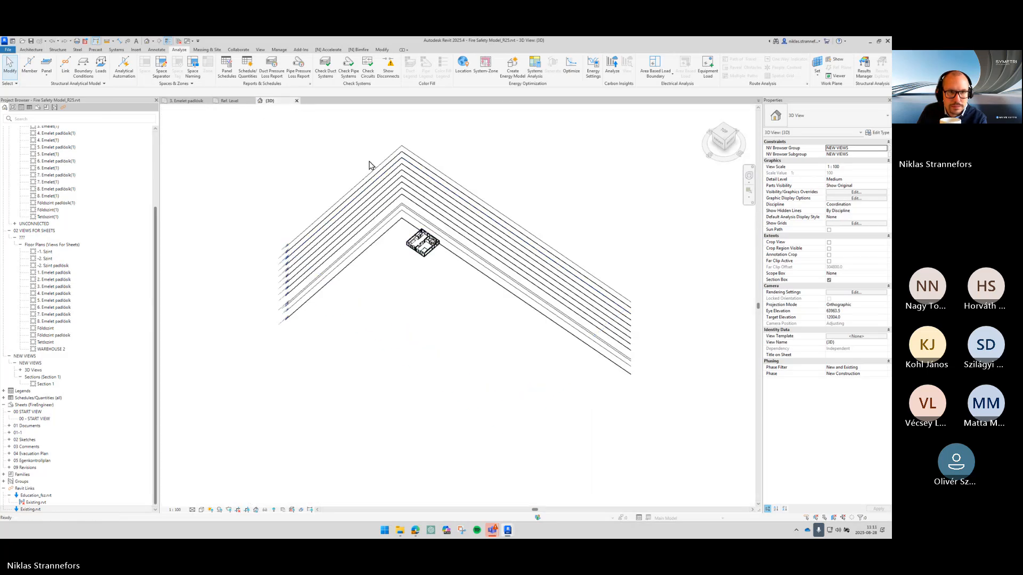
- Close the 3D view tab without saving changes to the door family
{"action": "middle_click", "coordinate": [257, 101]}
{"action": "middle_click", "coordinate": [257, 101]}
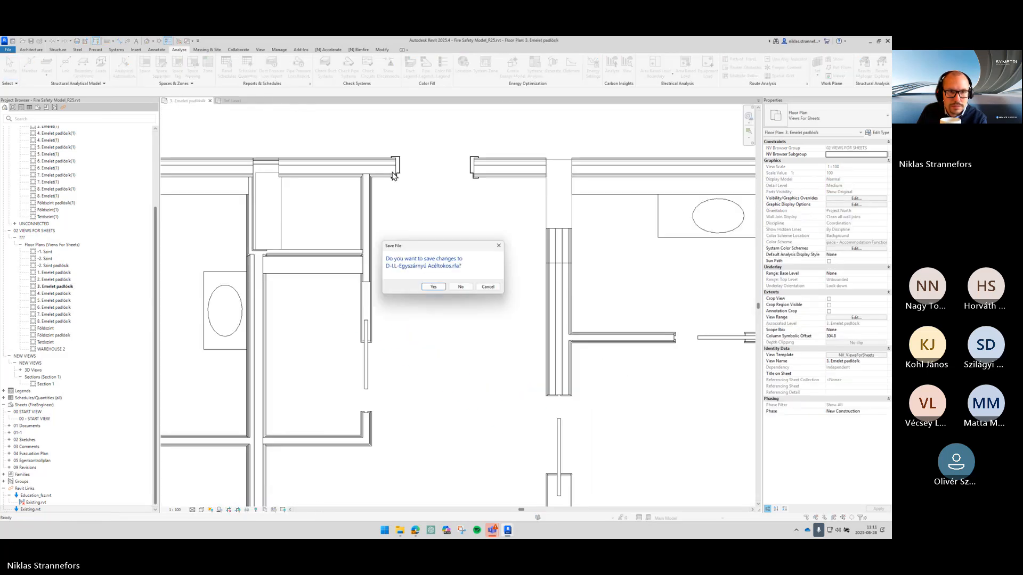
{"action": "left_click", "coordinate": [464, 285]}
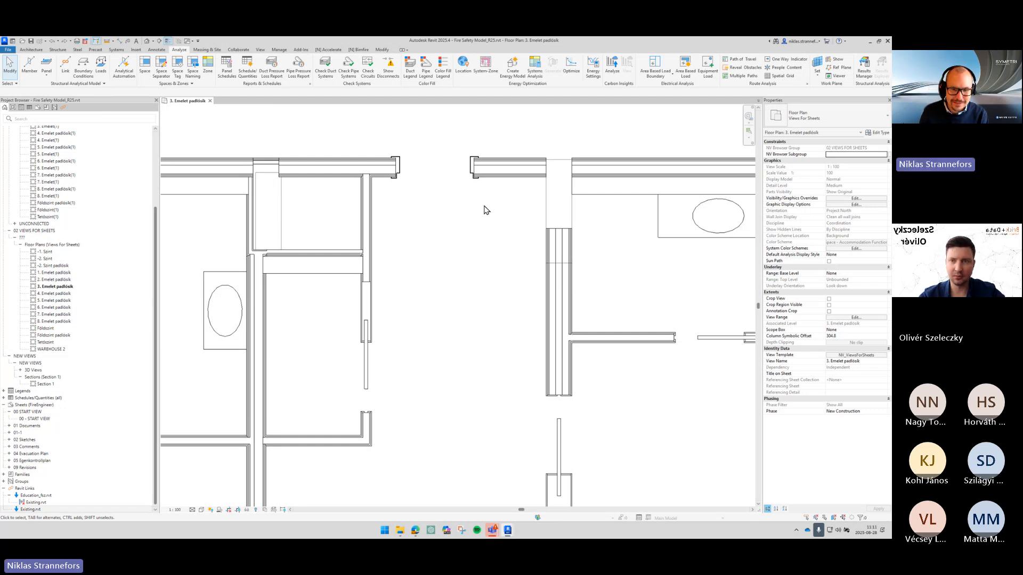
{"action": "mouse_move", "coordinate": [507, 530]}
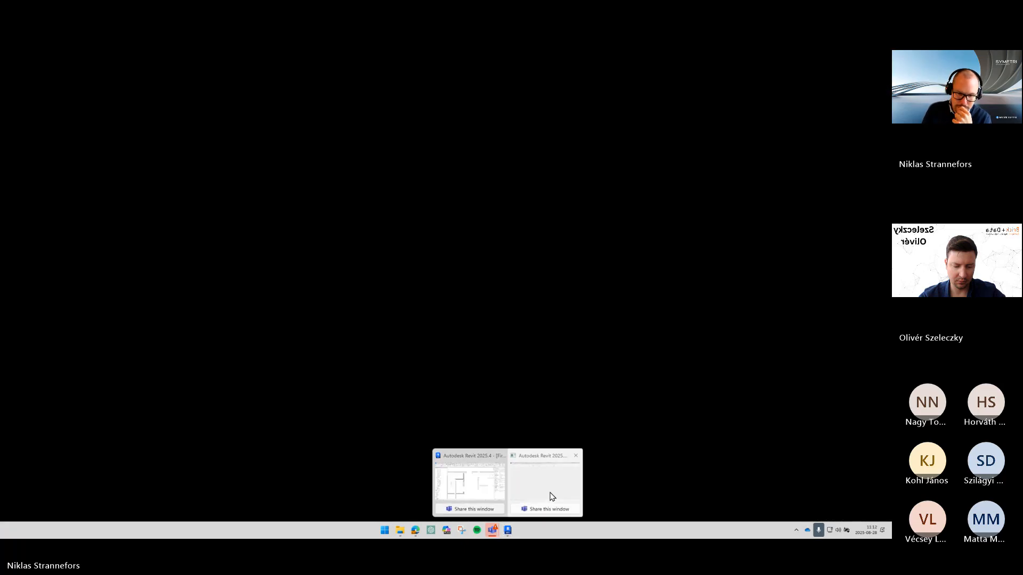
{"action": "left_click", "coordinate": [553, 496]}
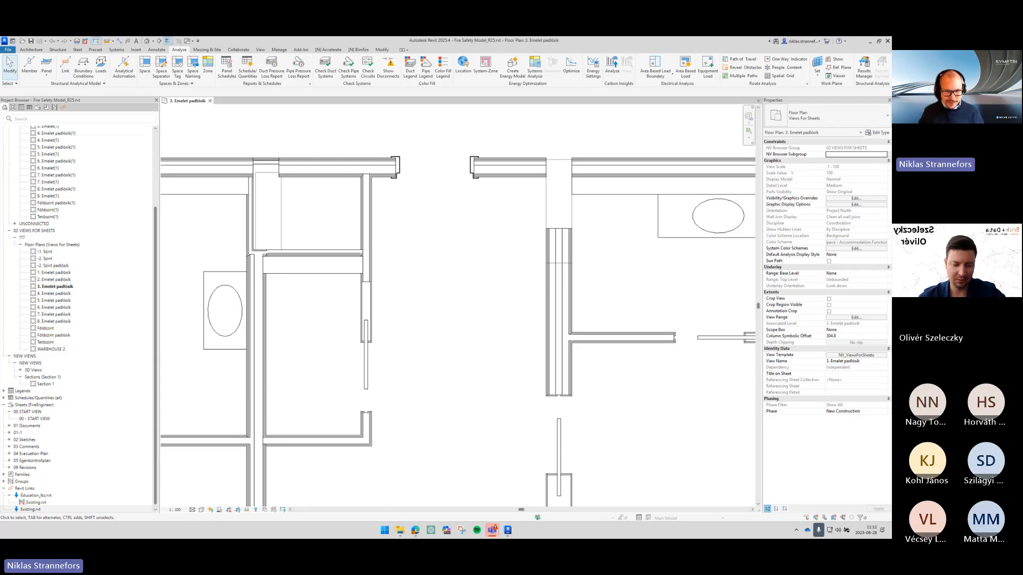
{"action": "mouse_move", "coordinate": [507, 531]}
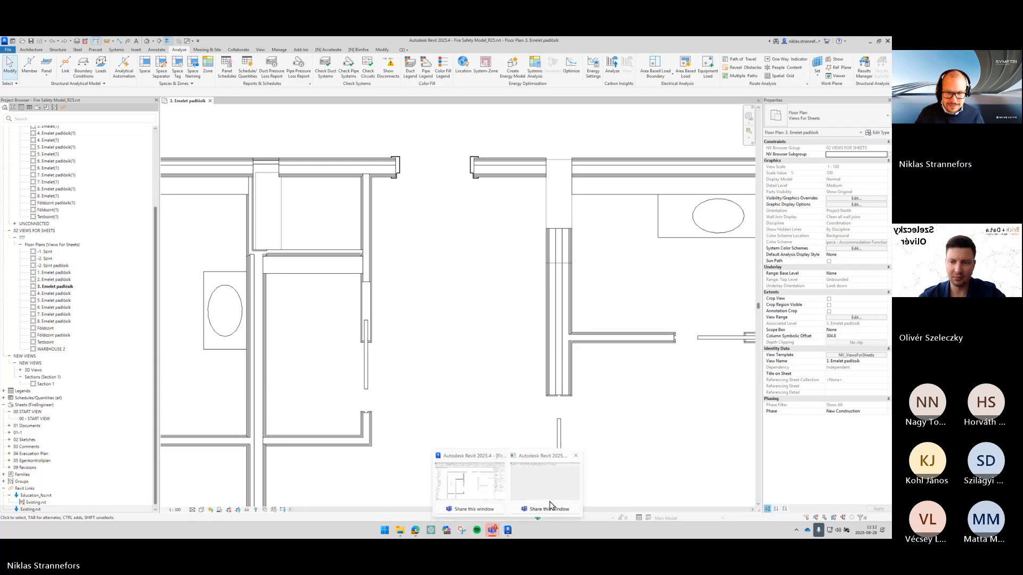
{"action": "left_click", "coordinate": [550, 494]}
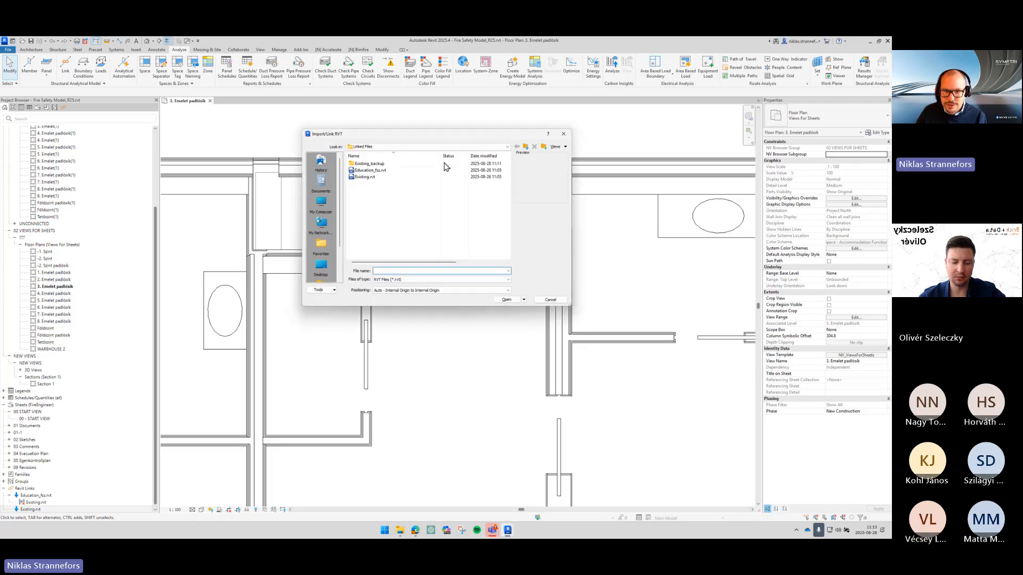
{"action": "left_click_drag", "start_coordinate": [448, 134], "coordinate": [891, 184]}
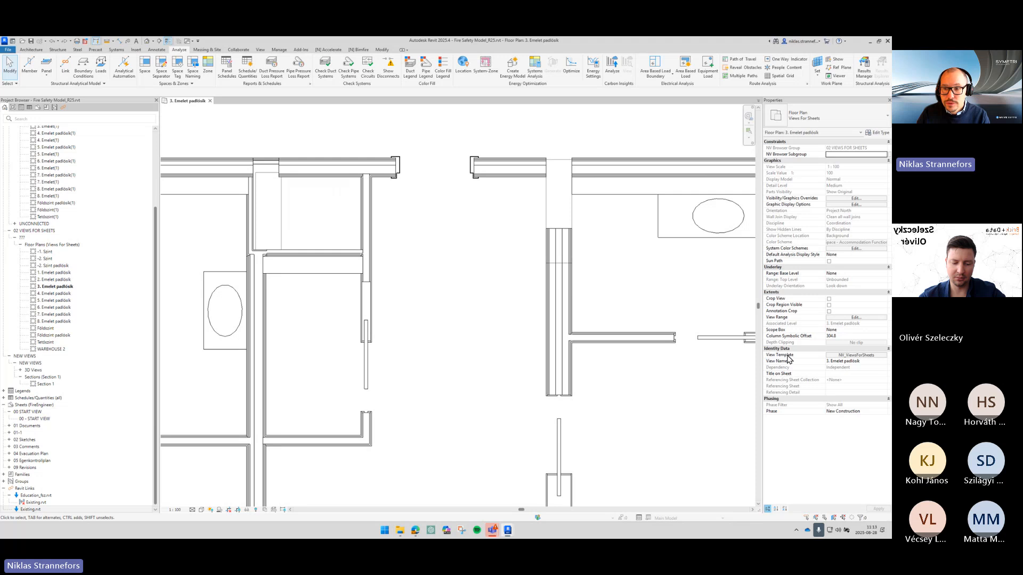
- In the NV_ViewsForSheets view template, turn off visibility of the Existing.rvt link in the RVT link overrides
{"action": "left_click", "coordinate": [853, 354]}
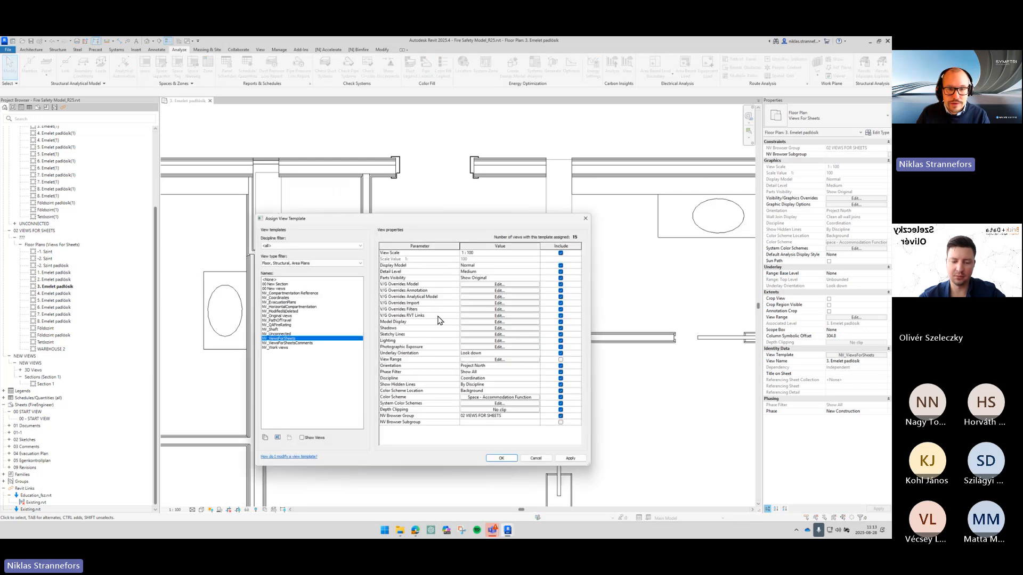
{"action": "left_click", "coordinate": [480, 315]}
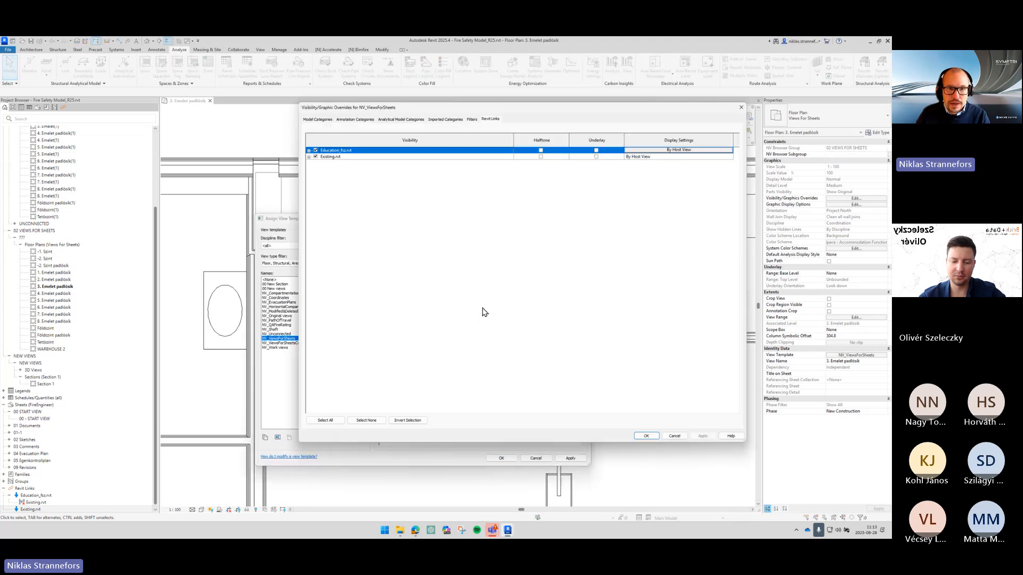
{"action": "left_click", "coordinate": [315, 156]}
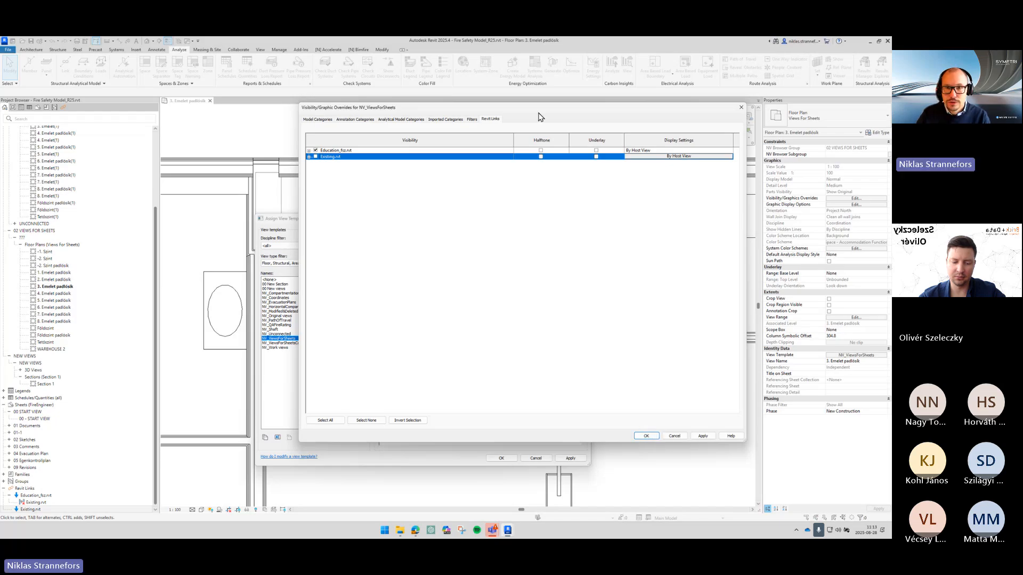
{"action": "left_click_drag", "start_coordinate": [539, 110], "coordinate": [484, 117]}
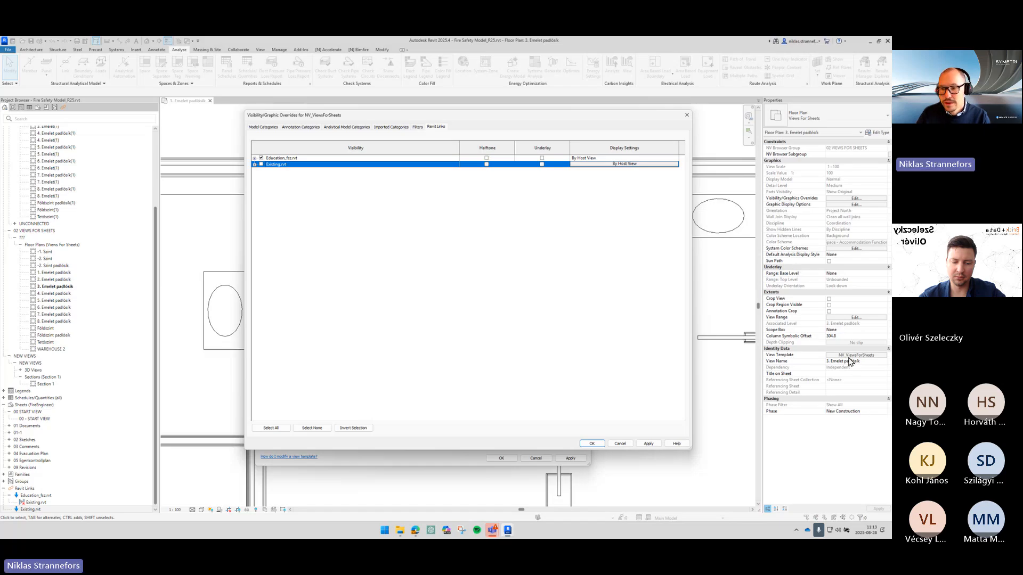
{"action": "left_click_drag", "start_coordinate": [384, 118], "coordinate": [472, 119]}
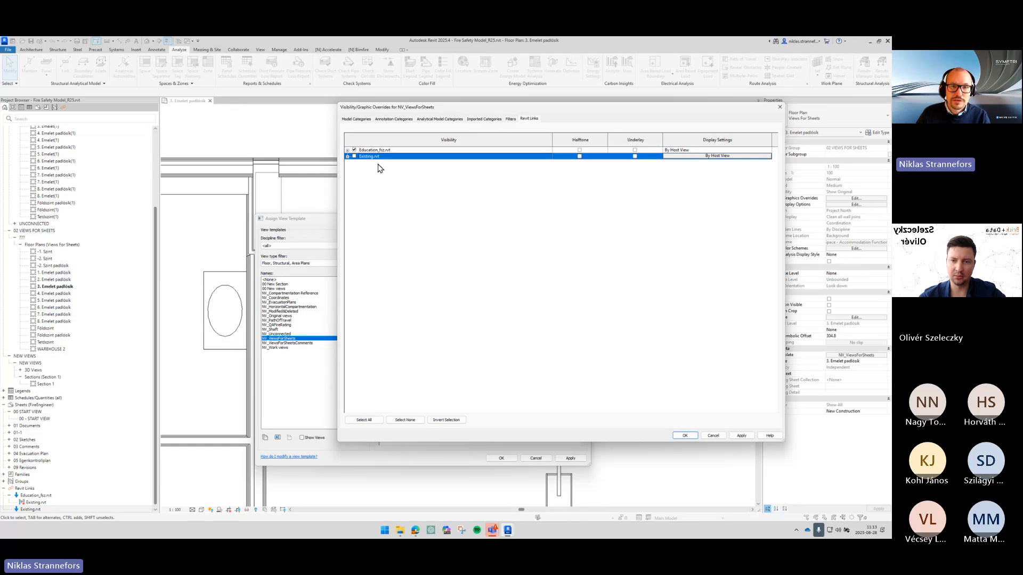
{"action": "left_click", "coordinate": [686, 435]}
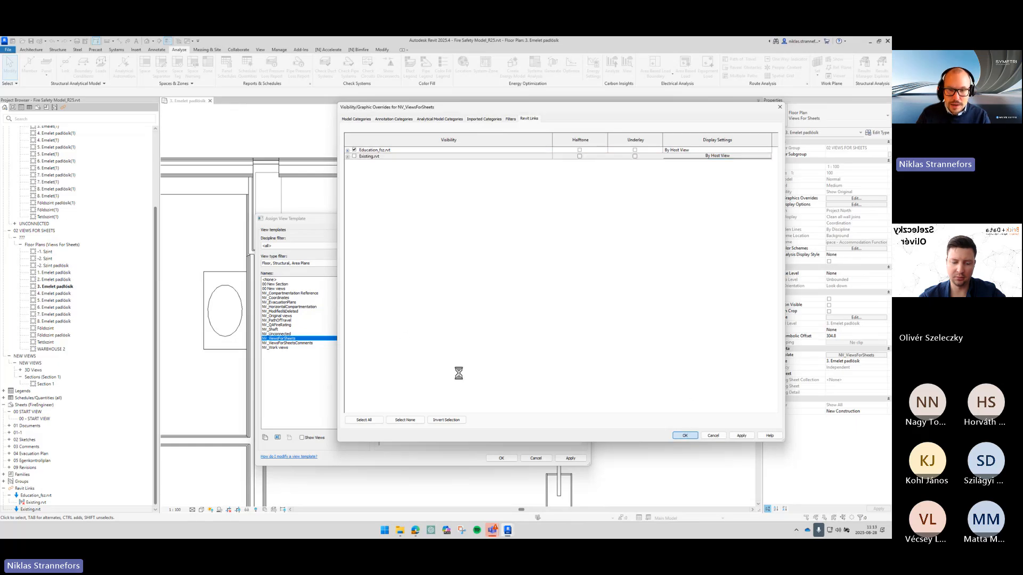
- Set the view template's Phase Filter to New and Existing and confirm the template
{"action": "left_click", "coordinate": [488, 371]}
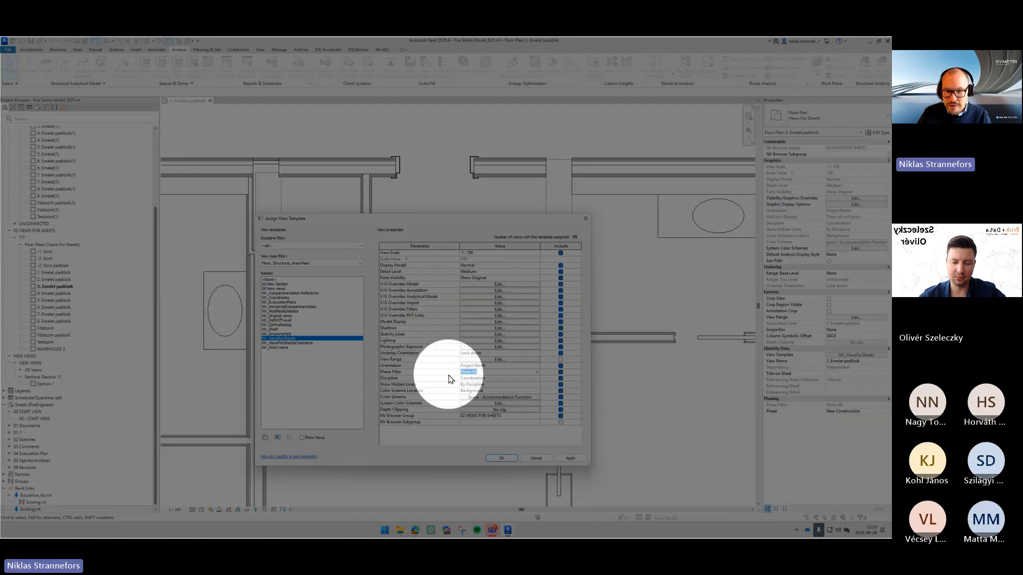
{"action": "left_click", "coordinate": [537, 372]}
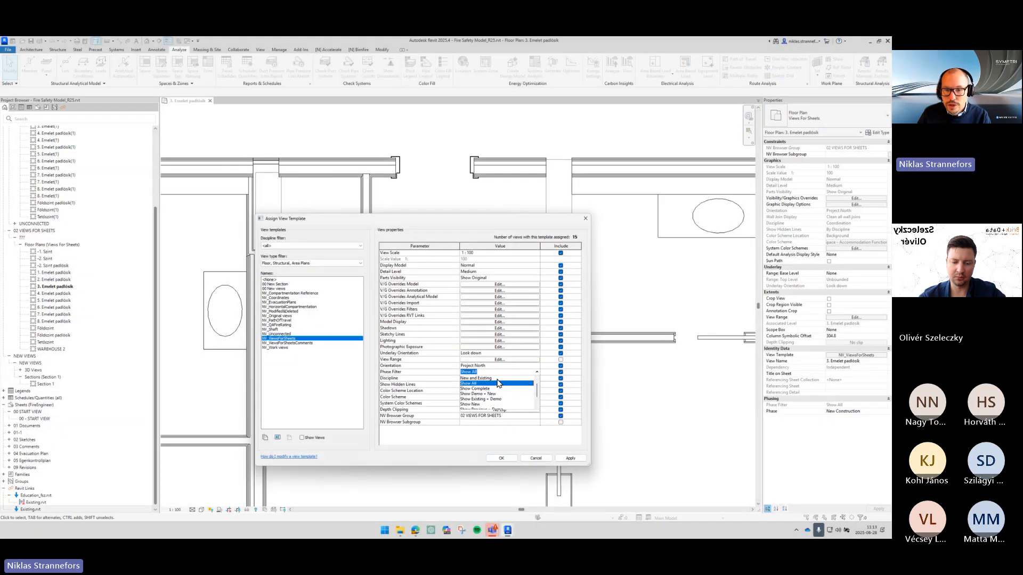
{"action": "left_click", "coordinate": [500, 383]}
{"action": "left_click", "coordinate": [501, 458]}
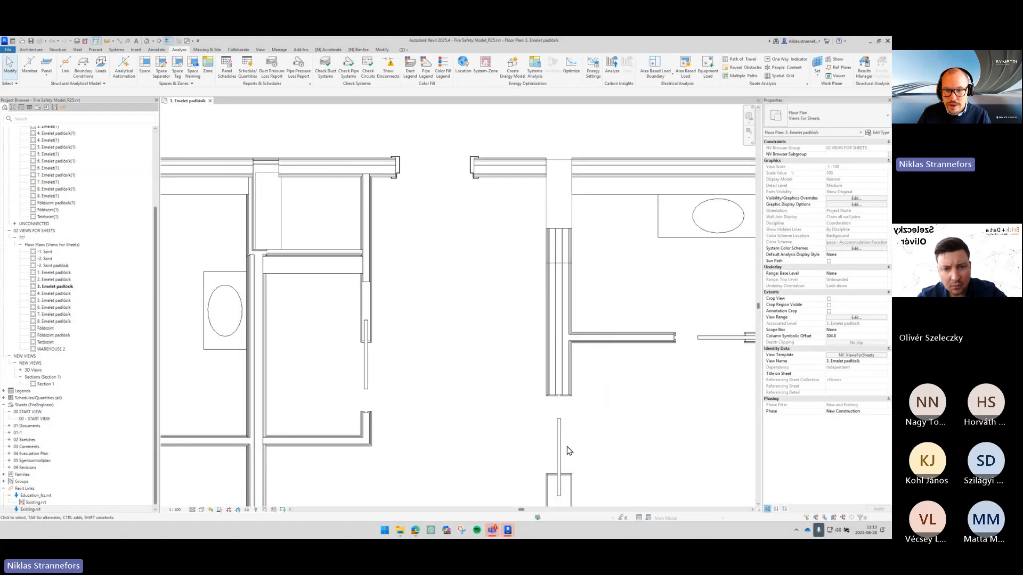
- Zoom into the rooms of the floor plan and reopen the view template settings to review them
{"action": "scroll", "coordinate": [587, 418], "scroll_direction": "down", "scroll_amount": 3}
{"action": "mouse_move", "coordinate": [589, 419]}
{"action": "middle_mouse_down"}
{"action": "mouse_move", "coordinate": [564, 349]}
{"action": "mouse_move", "coordinate": [605, 235]}
{"action": "middle_mouse_up"}
{"action": "scroll", "coordinate": [562, 348], "scroll_direction": "down", "scroll_amount": 1}
{"action": "scroll", "coordinate": [565, 344], "scroll_direction": "down", "scroll_amount": 1}
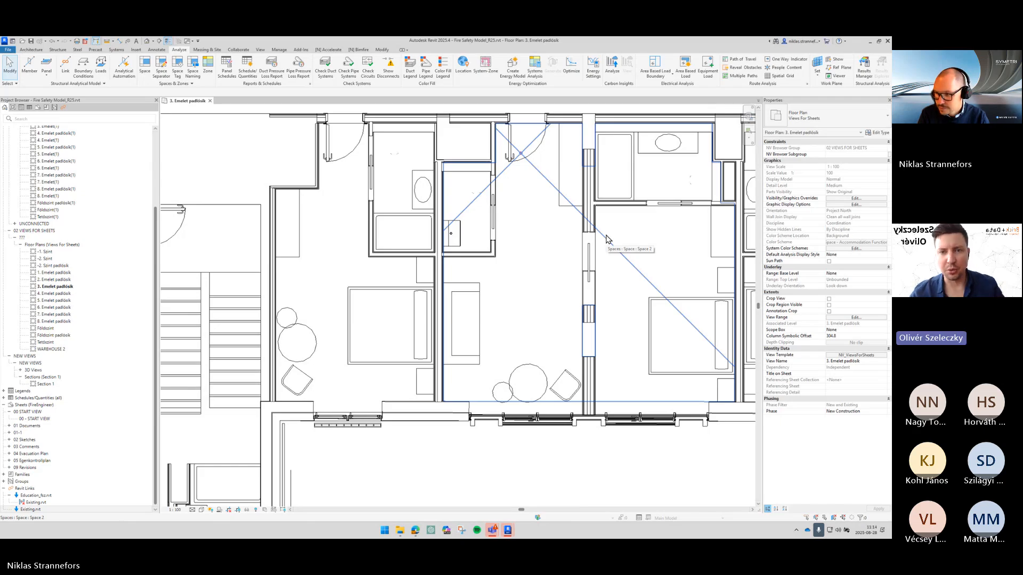
{"action": "middle_click_drag", "start_coordinate": [575, 293], "coordinate": [538, 328]}
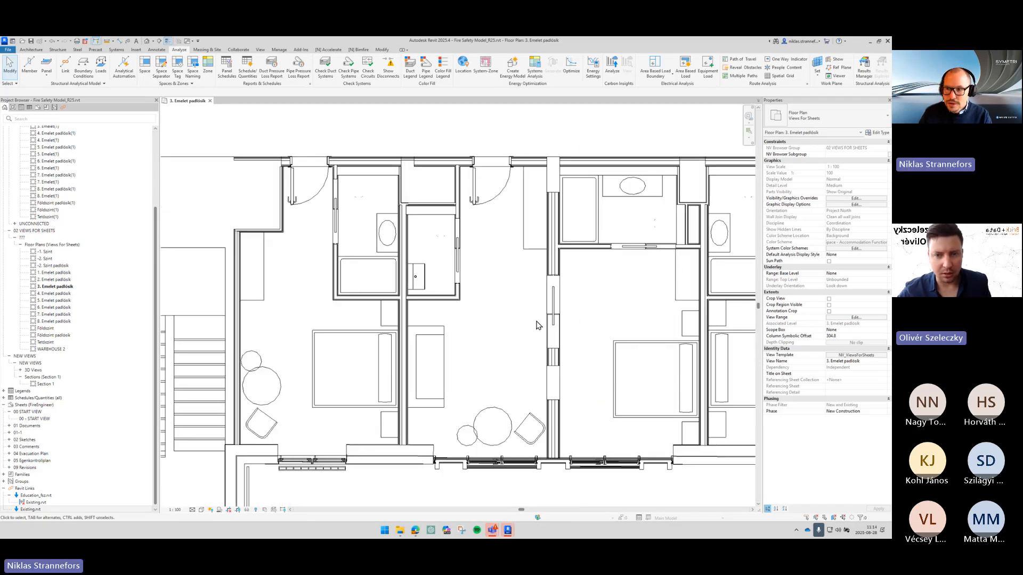
{"action": "left_click", "coordinate": [857, 355]}
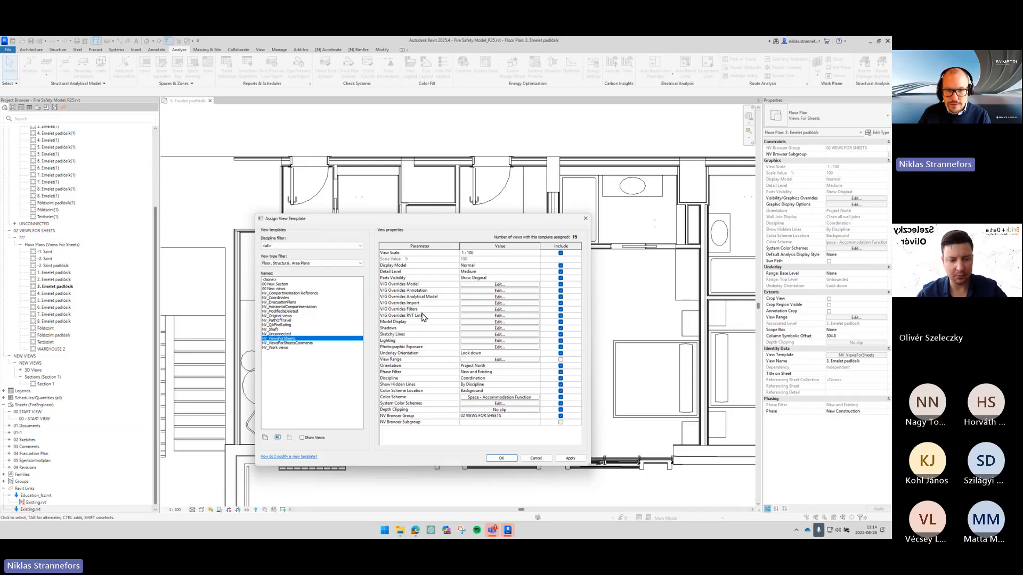
{"action": "left_click", "coordinate": [491, 366]}
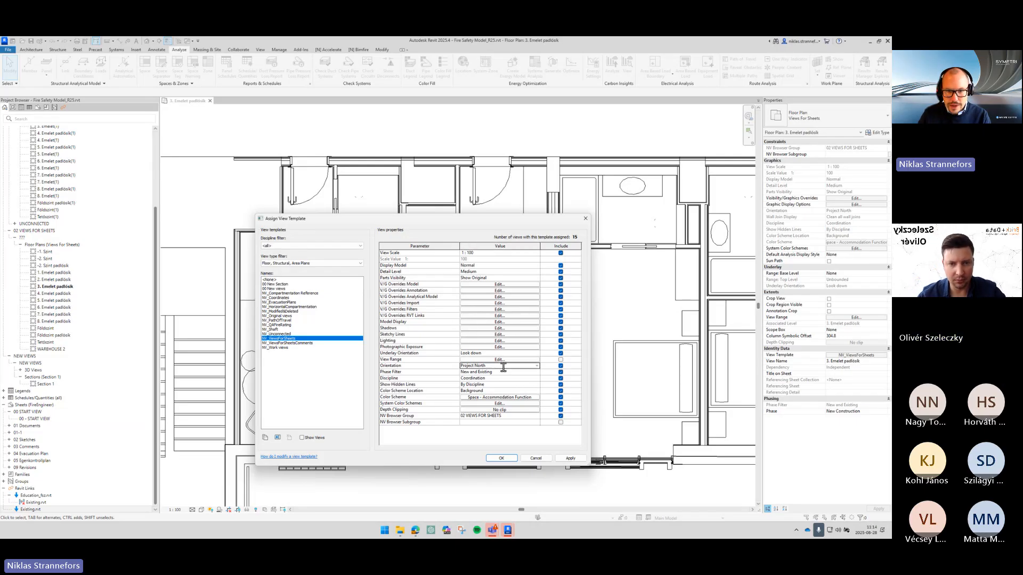
{"action": "left_click", "coordinate": [508, 373]}
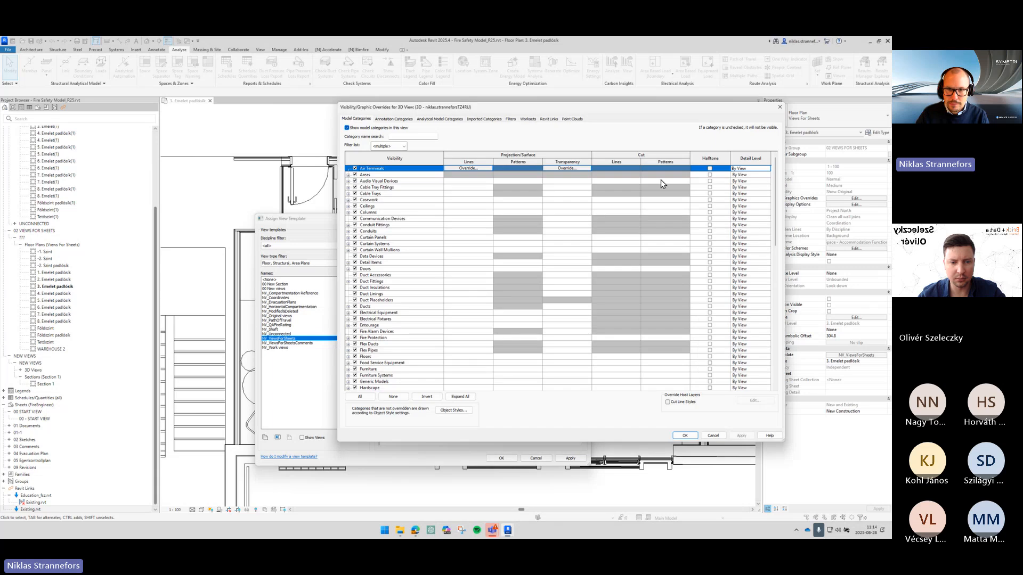
{"action": "left_click_drag", "start_coordinate": [615, 110], "coordinate": [891, 110]}
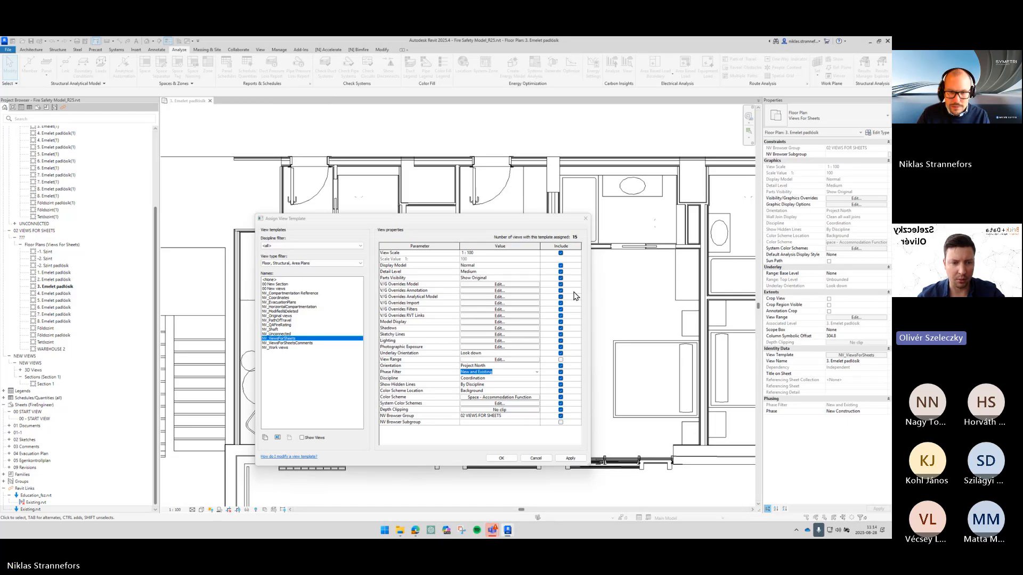
{"action": "left_click", "coordinate": [430, 322]}
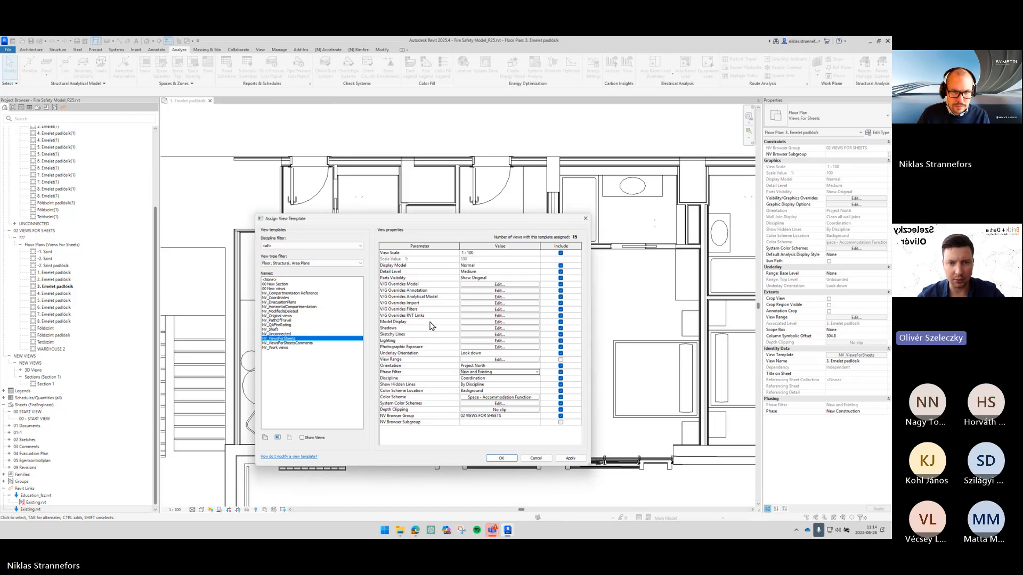
- Try setting the view template's Detail Level to Coarse and apply it
{"action": "left_click", "coordinate": [482, 272]}
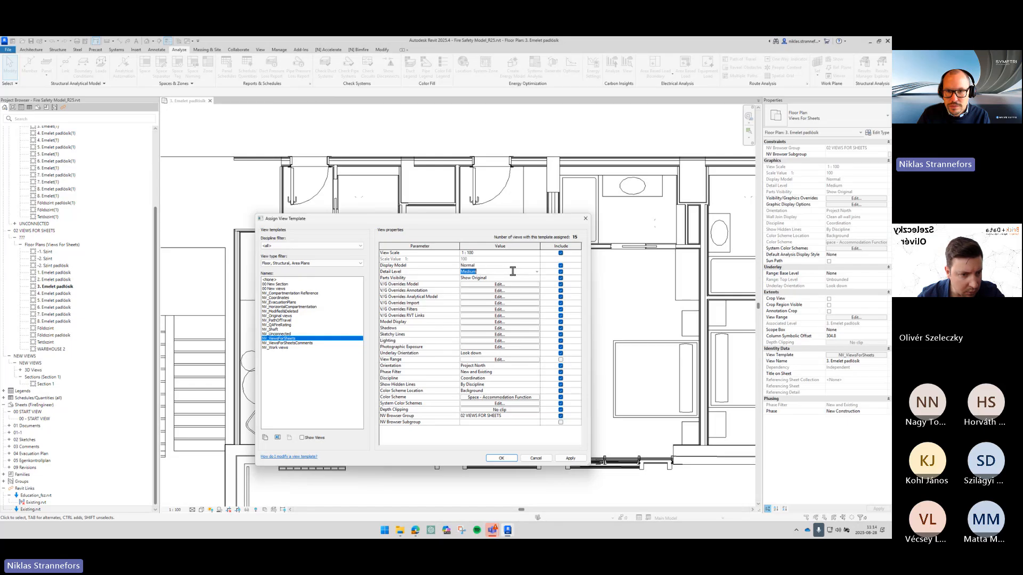
{"action": "left_click", "coordinate": [537, 272]}
{"action": "left_click", "coordinate": [490, 277]}
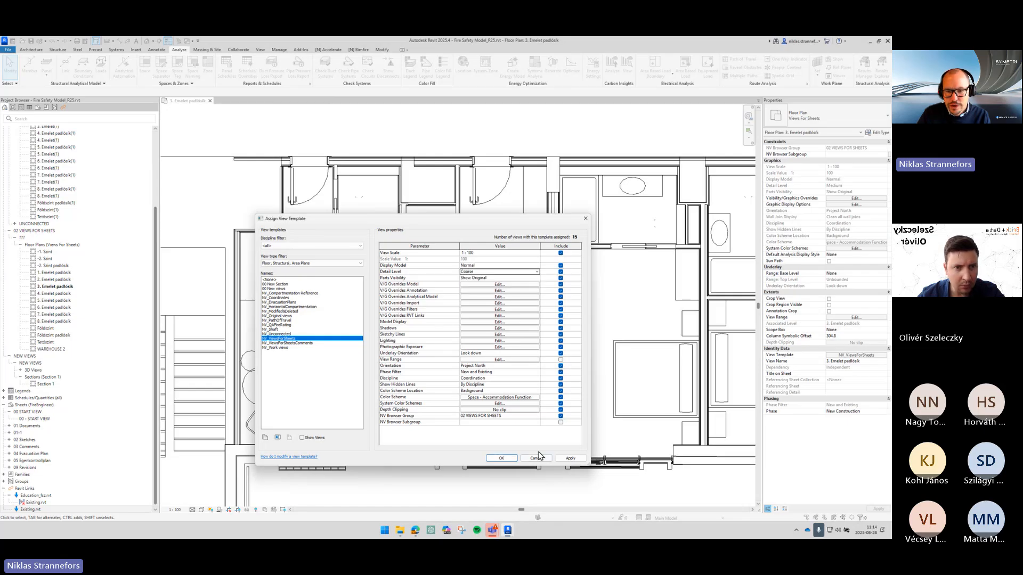
{"action": "left_click", "coordinate": [570, 458]}
- Set the view template's Detail Level back to Medium, apply, and close the template dialog
{"action": "left_click_drag", "start_coordinate": [479, 222], "coordinate": [387, 196]}
{"action": "left_click", "coordinate": [527, 196]}
{"action": "left_click", "coordinate": [506, 207]}
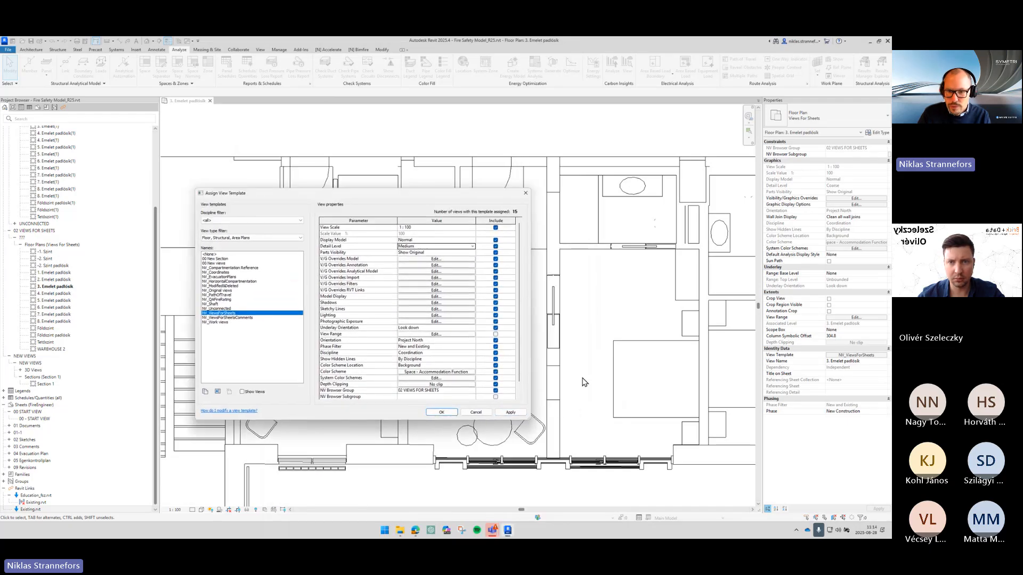
{"action": "left_click", "coordinate": [510, 412]}
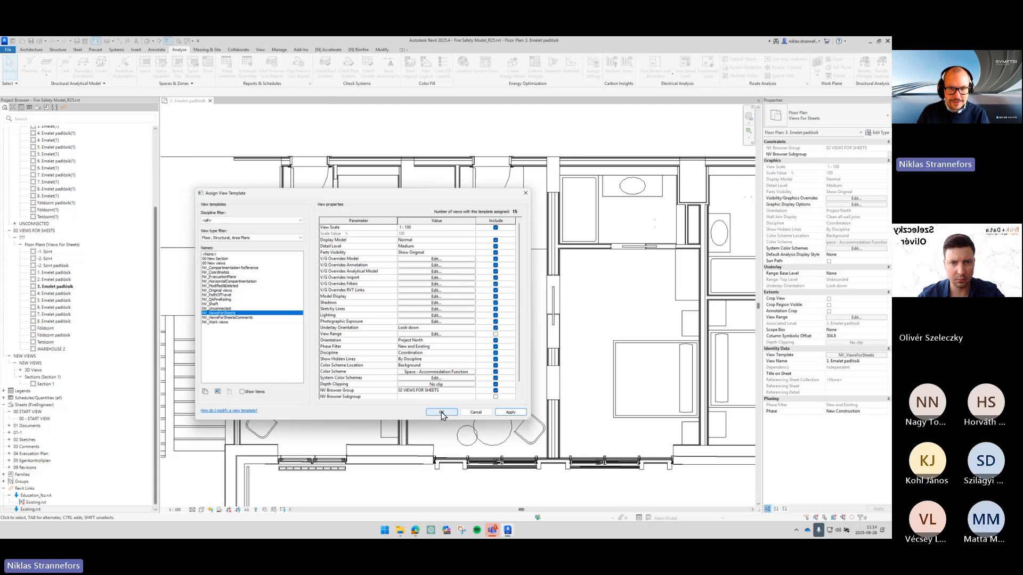
{"action": "left_click", "coordinate": [441, 413]}
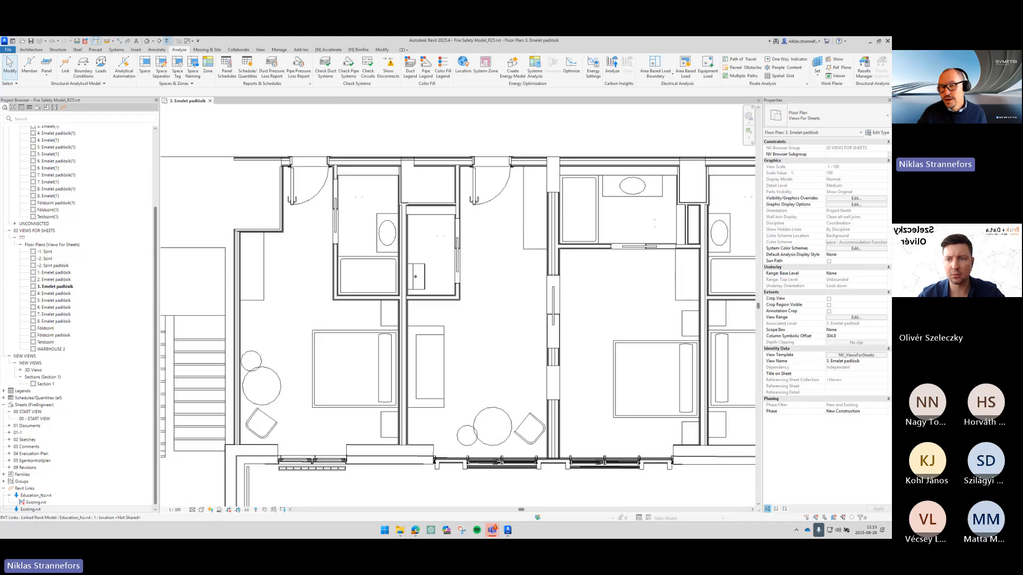
- Tag all untagged rooms in the current view with Tag All Not Tagged, including elements from linked files and choosing Room Tags
{"action": "scroll", "coordinate": [589, 200], "scroll_direction": "up", "scroll_amount": 4}
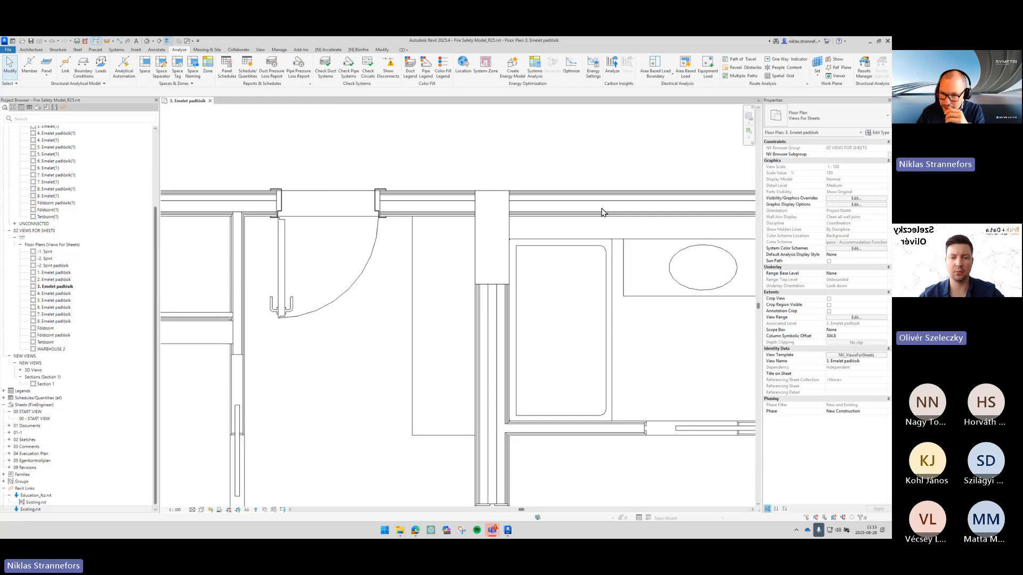
{"action": "scroll", "coordinate": [593, 216], "scroll_direction": "down", "scroll_amount": 3}
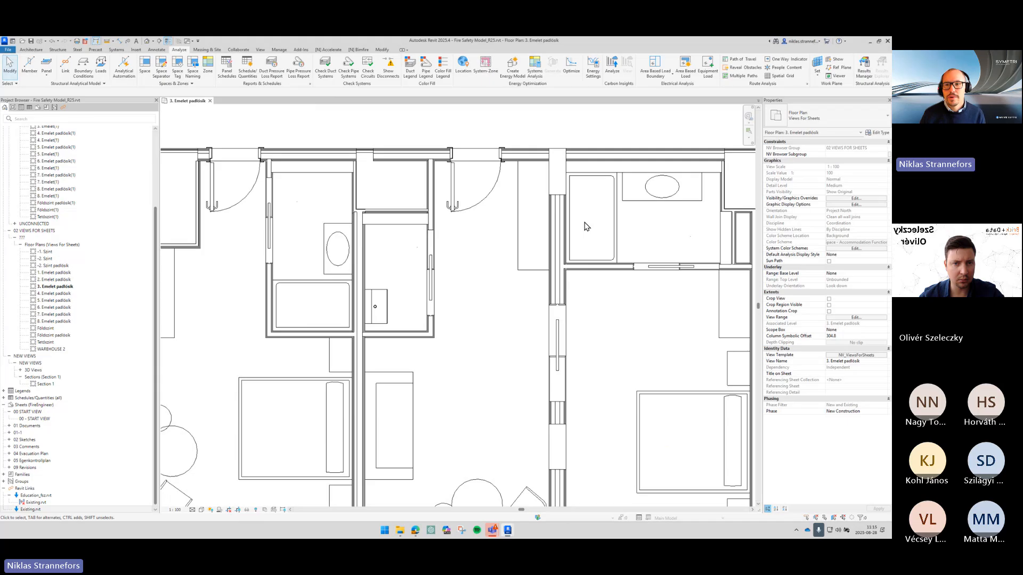
{"action": "scroll", "coordinate": [585, 222], "scroll_direction": "down", "scroll_amount": 3}
{"action": "middle_click_drag", "start_coordinate": [585, 222], "coordinate": [443, 233]}
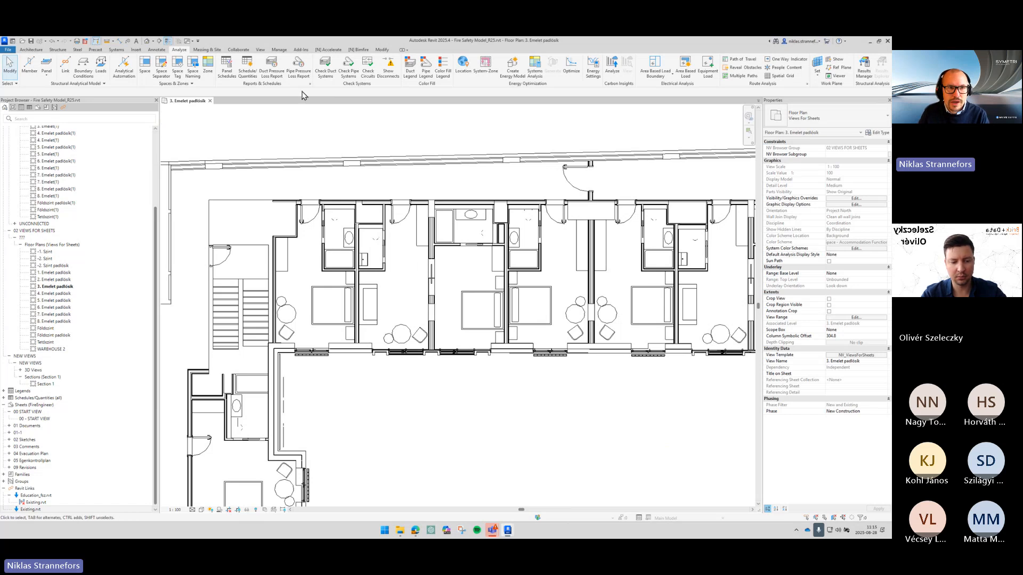
{"action": "left_click", "coordinate": [157, 50]}
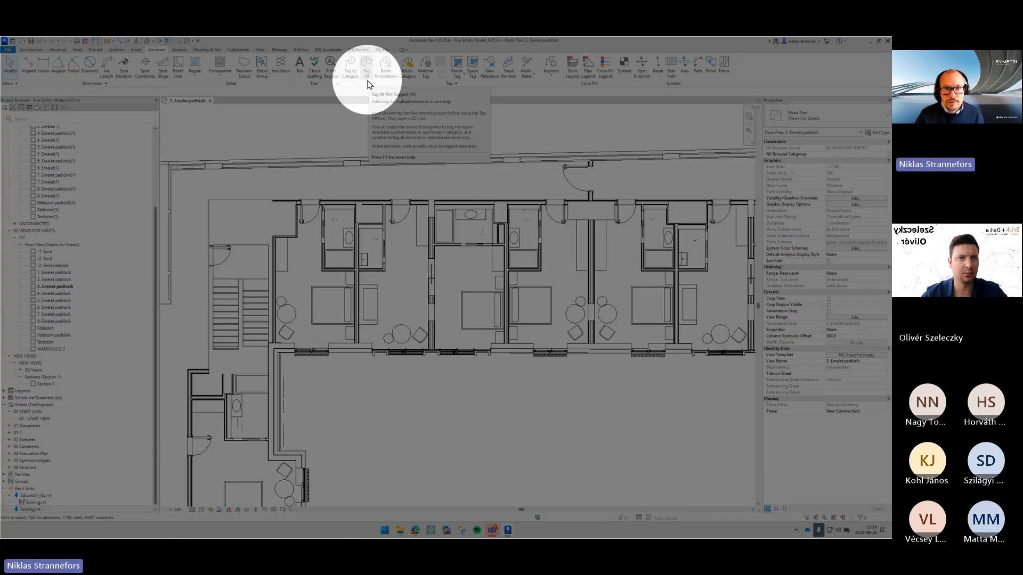
{"action": "left_click", "coordinate": [367, 81]}
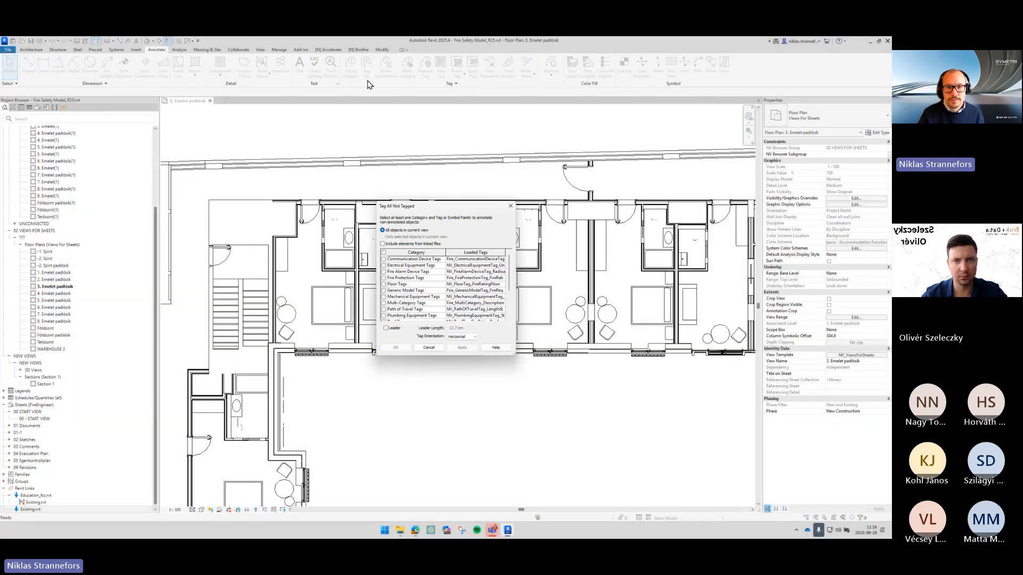
{"action": "left_click", "coordinate": [395, 245]}
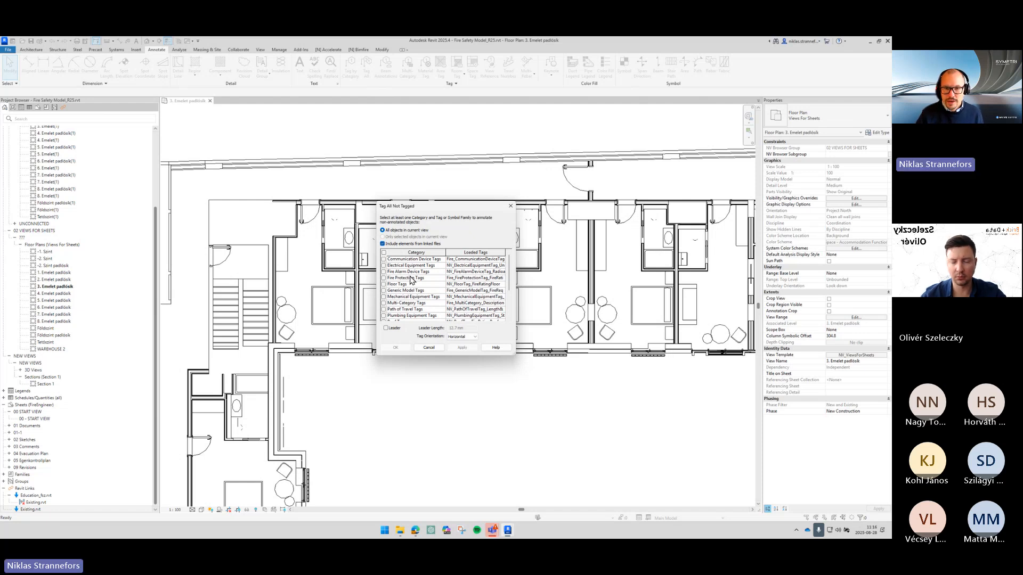
{"action": "scroll", "coordinate": [424, 300], "scroll_direction": "down", "scroll_amount": 2}
{"action": "scroll", "coordinate": [423, 300], "scroll_direction": "down", "scroll_amount": 1}
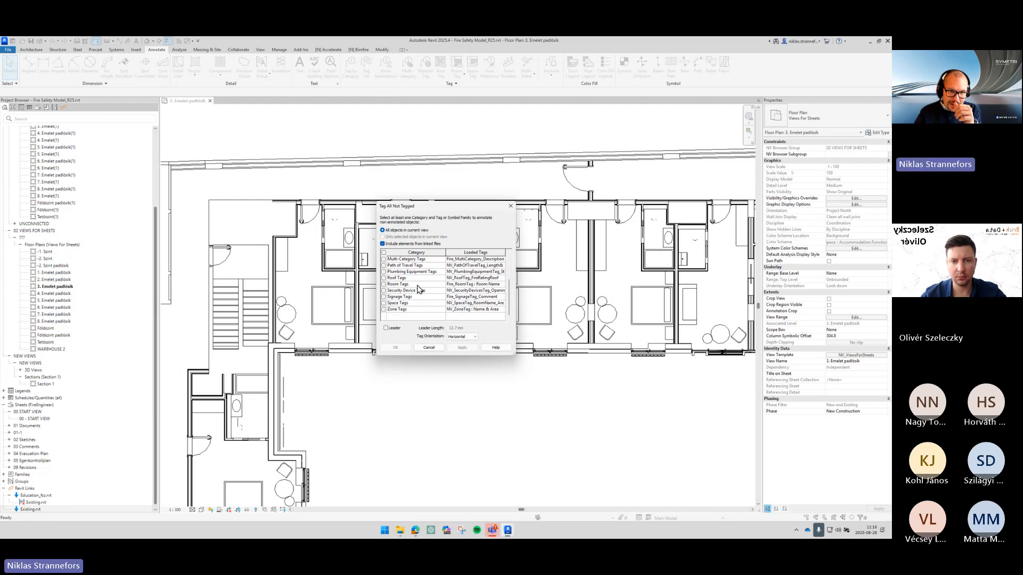
{"action": "left_click", "coordinate": [389, 284]}
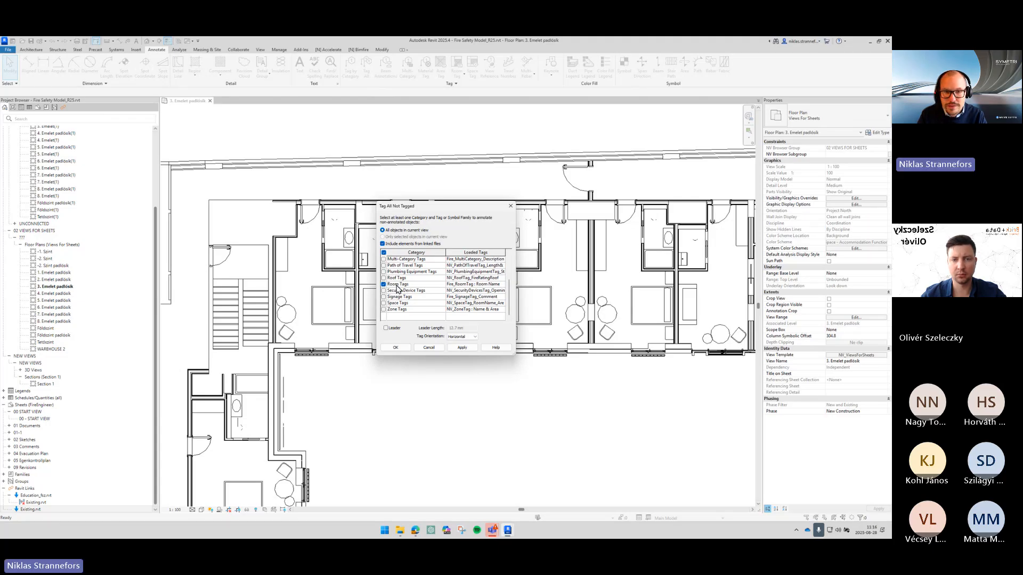
{"action": "left_click", "coordinate": [404, 349]}
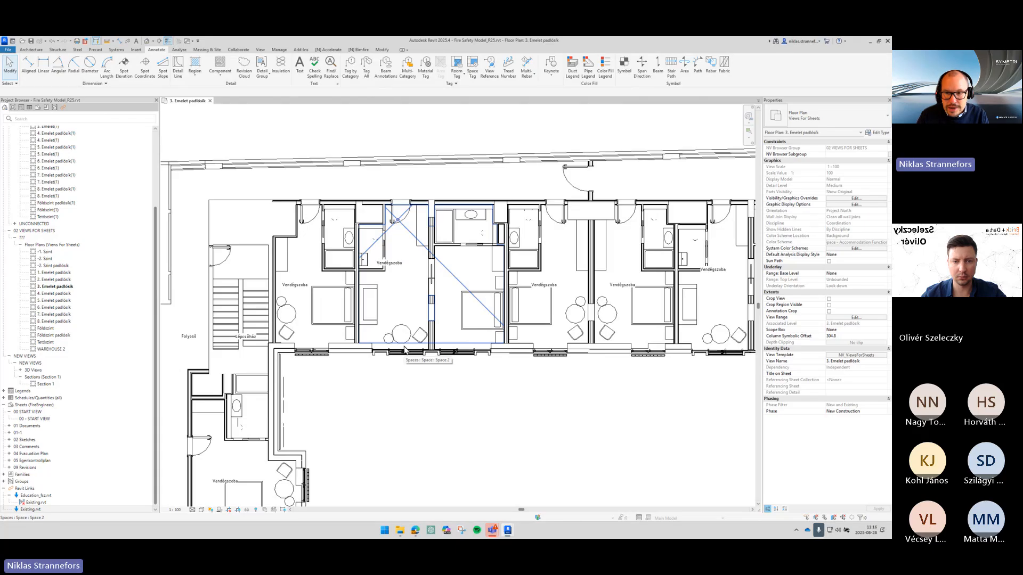
- Pan and zoom around the floor plan to examine the placed room tags
{"action": "middle_click_drag", "start_coordinate": [347, 410], "coordinate": [354, 342]}
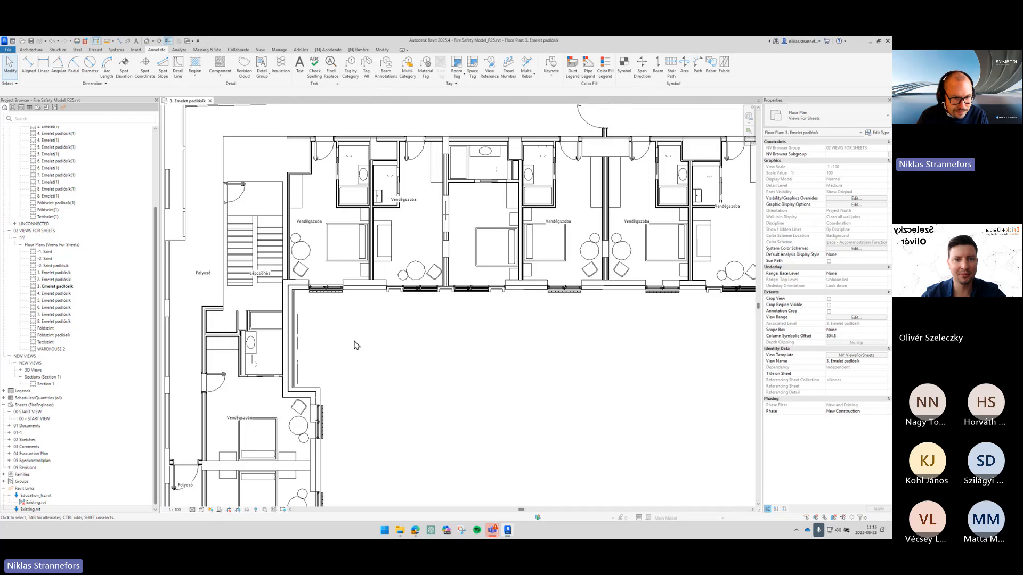
{"action": "scroll", "coordinate": [408, 321], "scroll_direction": "down", "scroll_amount": 3}
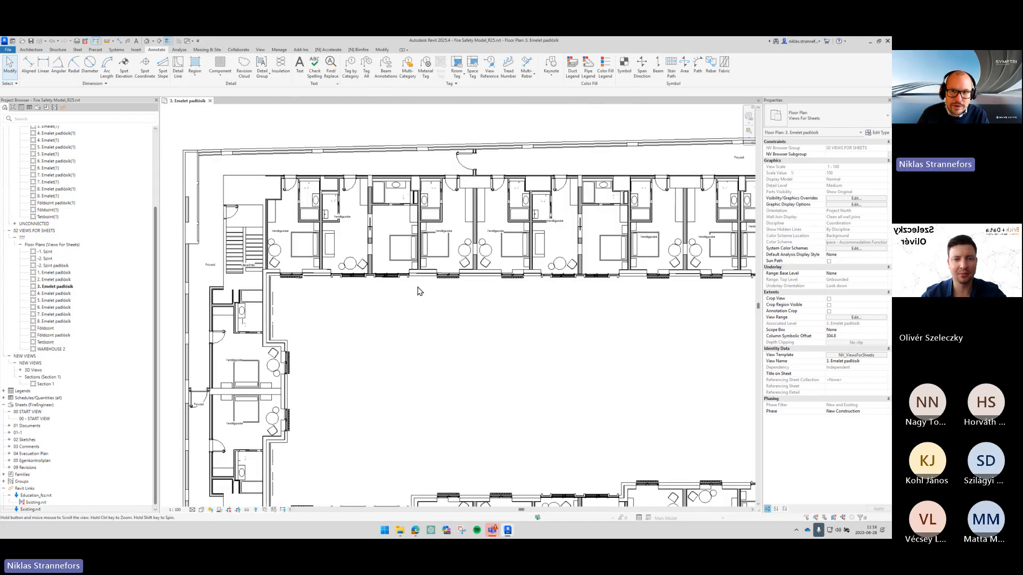
{"action": "middle_click_drag", "start_coordinate": [642, 285], "coordinate": [418, 289]}
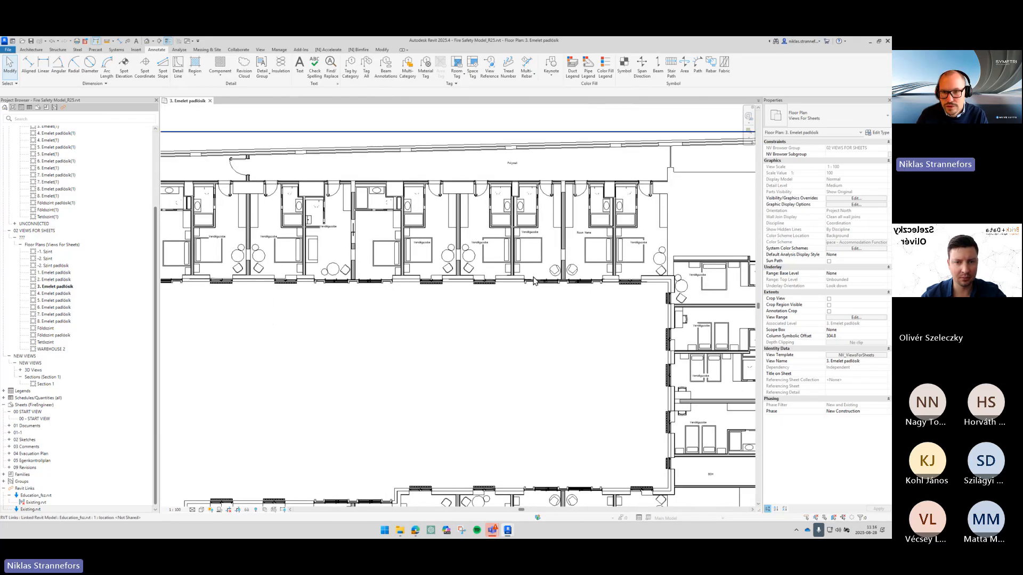
{"action": "scroll", "coordinate": [586, 253], "scroll_direction": "up", "scroll_amount": 3}
{"action": "scroll", "coordinate": [592, 242], "scroll_direction": "up", "scroll_amount": 3}
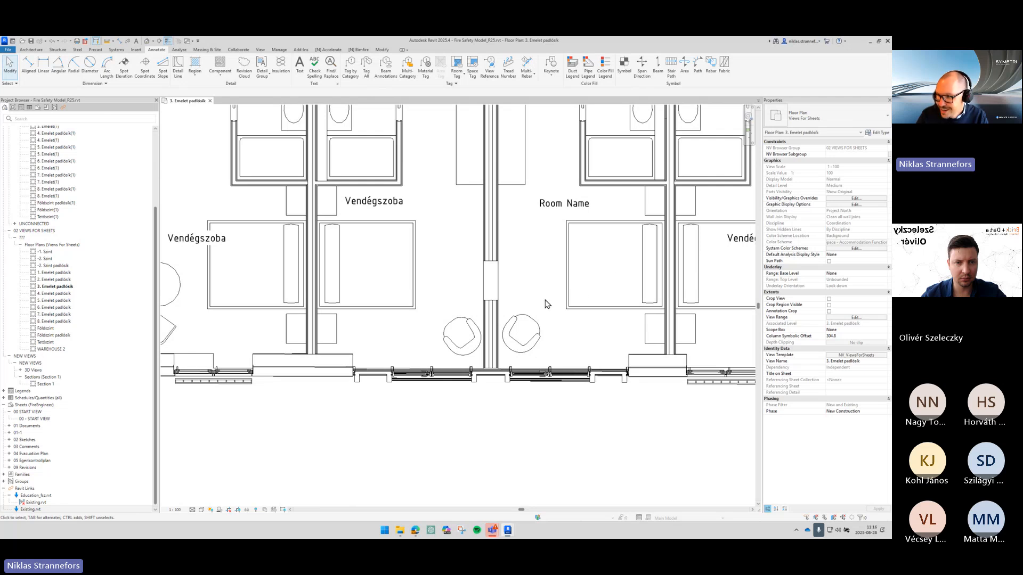
{"action": "scroll", "coordinate": [626, 316], "scroll_direction": "down", "scroll_amount": 4}
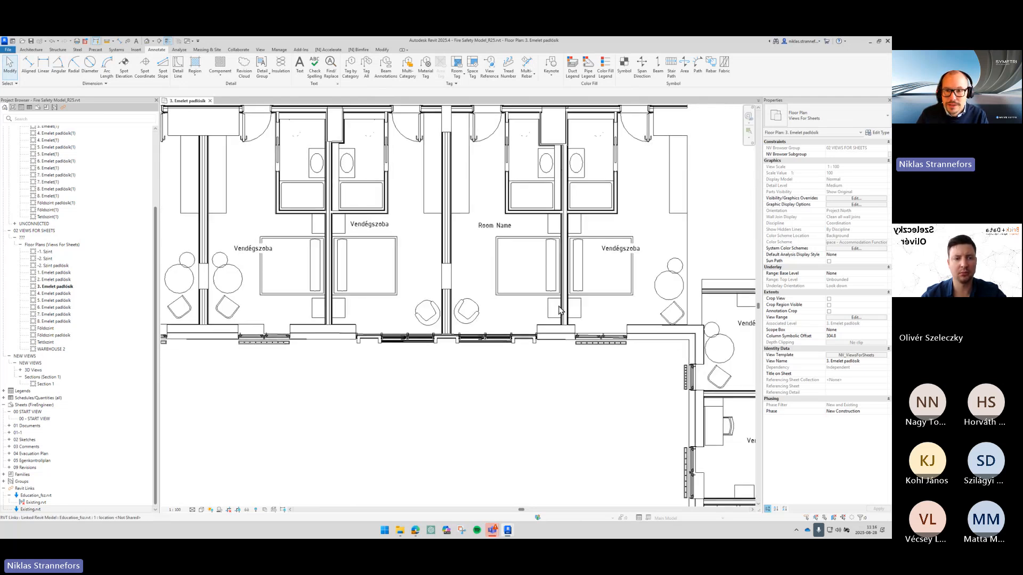
{"action": "scroll", "coordinate": [626, 316], "scroll_direction": "down", "scroll_amount": 1}
{"action": "middle_click_drag", "start_coordinate": [627, 316], "coordinate": [384, 248]}
{"action": "scroll", "coordinate": [472, 236], "scroll_direction": "up", "scroll_amount": 2}
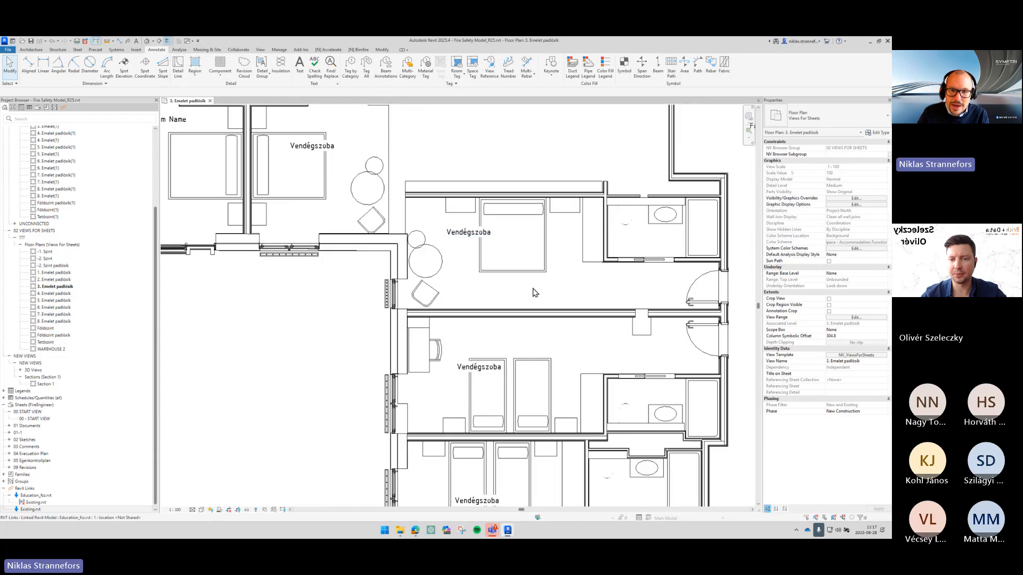
{"action": "scroll", "coordinate": [531, 292], "scroll_direction": "down", "scroll_amount": 3}
{"action": "scroll", "coordinate": [597, 362], "scroll_direction": "up", "scroll_amount": 3}
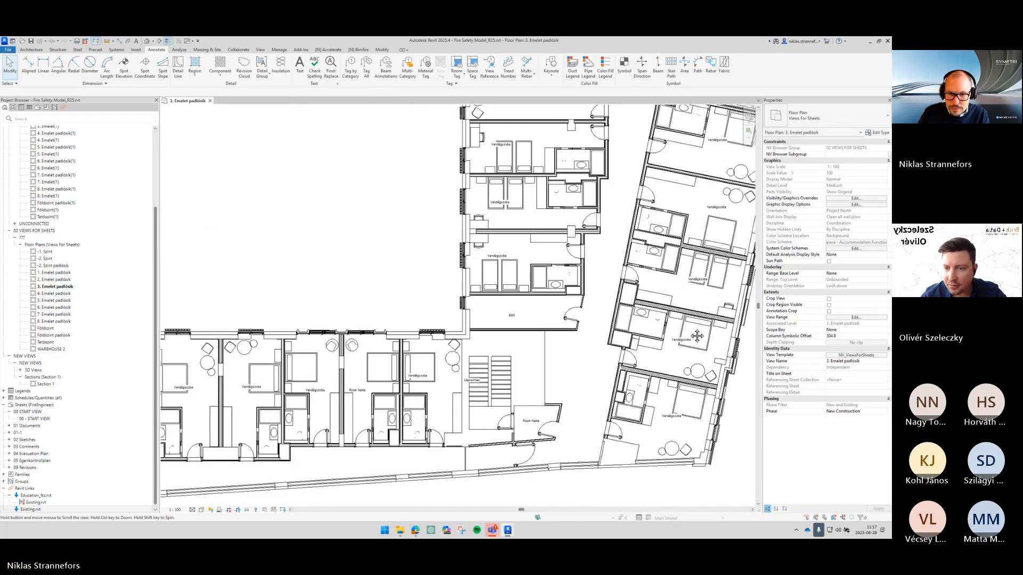
{"action": "middle_click_drag", "start_coordinate": [483, 318], "coordinate": [516, 317]}
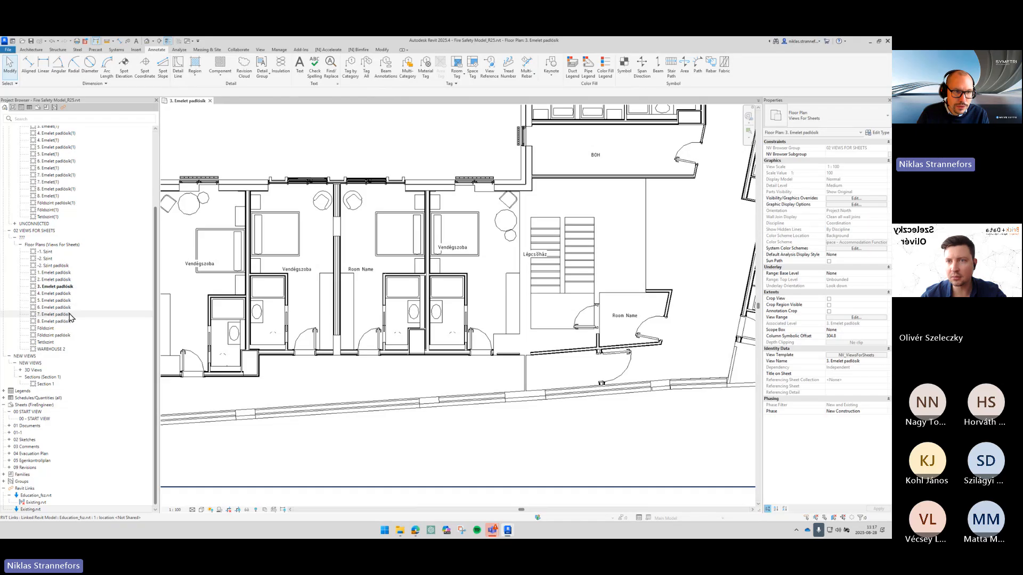
- Open the fourth-floor plan view to compare it, then return to the third-floor plan and review it
{"action": "double_click", "coordinate": [76, 293]}
{"action": "middle_click_drag", "start_coordinate": [481, 289], "coordinate": [686, 269]}
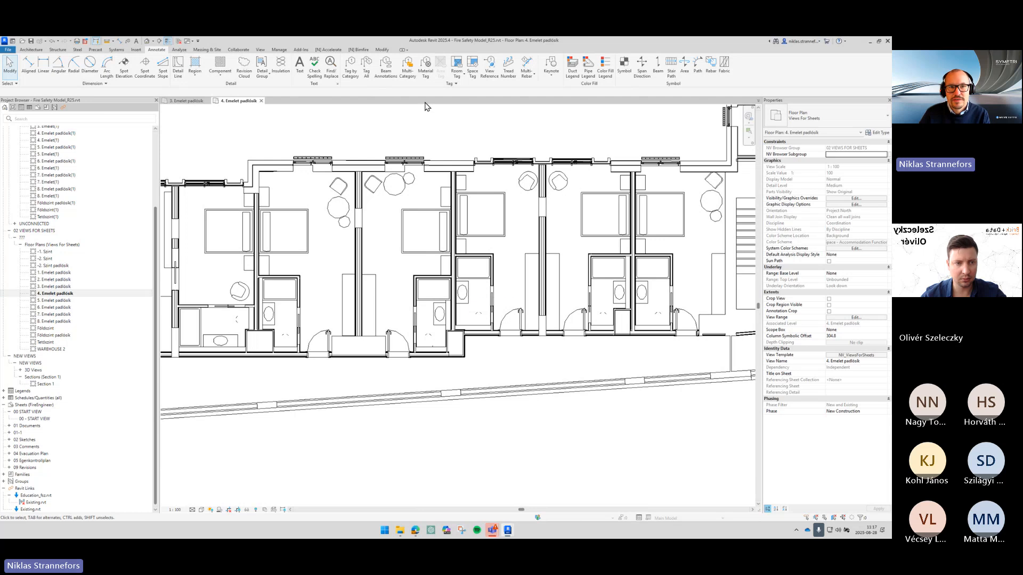
{"action": "left_click", "coordinate": [329, 50]}
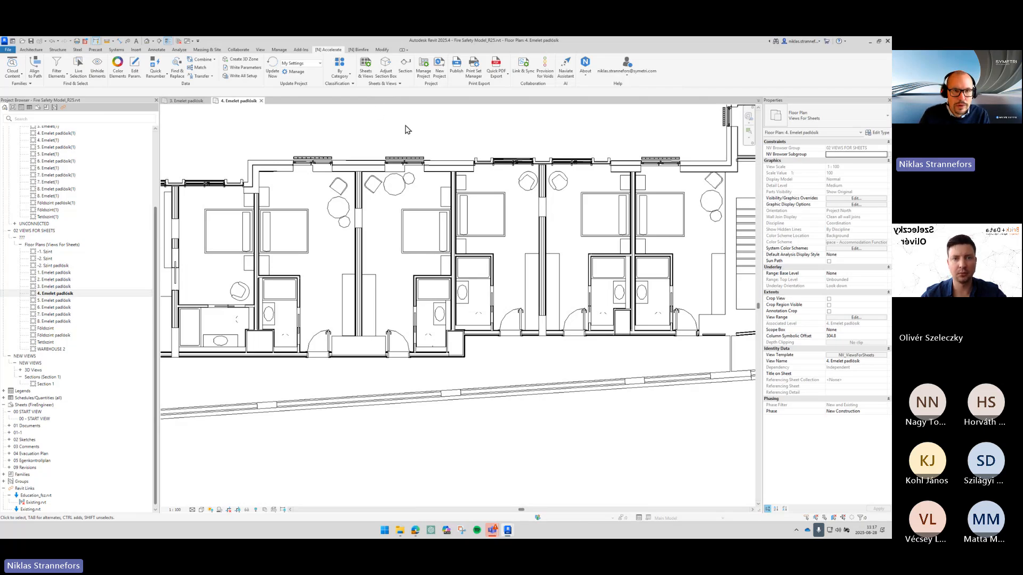
{"action": "left_click", "coordinate": [65, 288]}
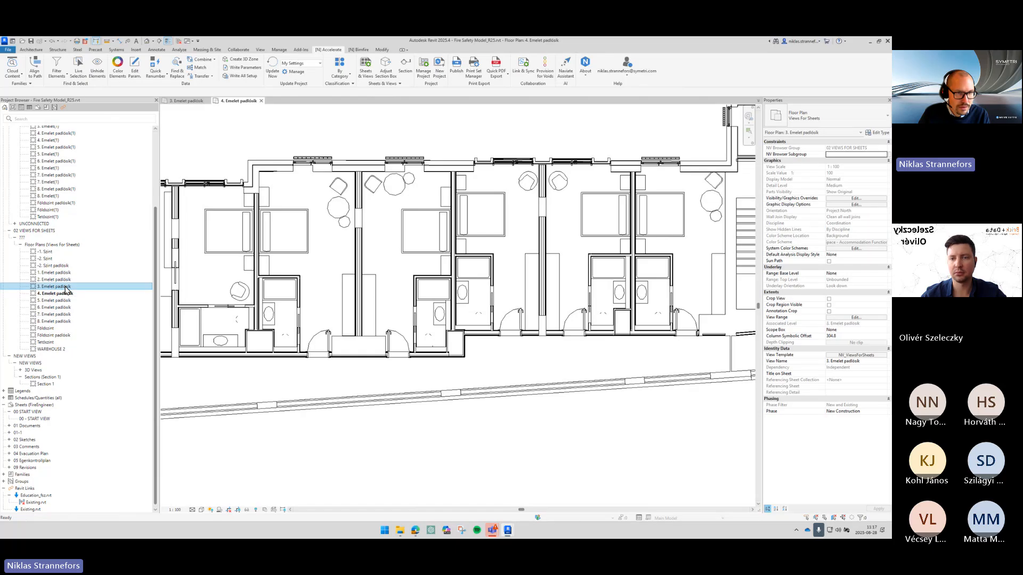
{"action": "double_click", "coordinate": [65, 288]}
{"action": "middle_click_drag", "start_coordinate": [272, 250], "coordinate": [453, 259]}
{"action": "scroll", "coordinate": [454, 258], "scroll_direction": "down", "scroll_amount": 2}
{"action": "middle_click_drag", "start_coordinate": [230, 219], "coordinate": [453, 294]}
{"action": "scroll", "coordinate": [470, 277], "scroll_direction": "down", "scroll_amount": 2}
{"action": "scroll", "coordinate": [459, 264], "scroll_direction": "up", "scroll_amount": 1}
{"action": "middle_click_drag", "start_coordinate": [459, 261], "coordinate": [437, 305]}
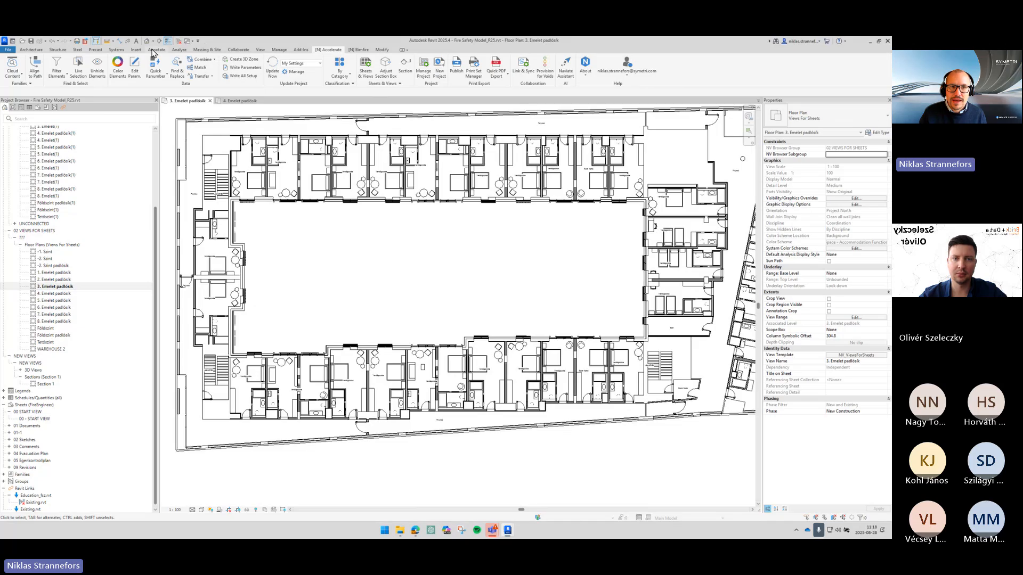
- Start the Space tool and toggle the Tag on Placement option
{"action": "left_click", "coordinate": [178, 50]}
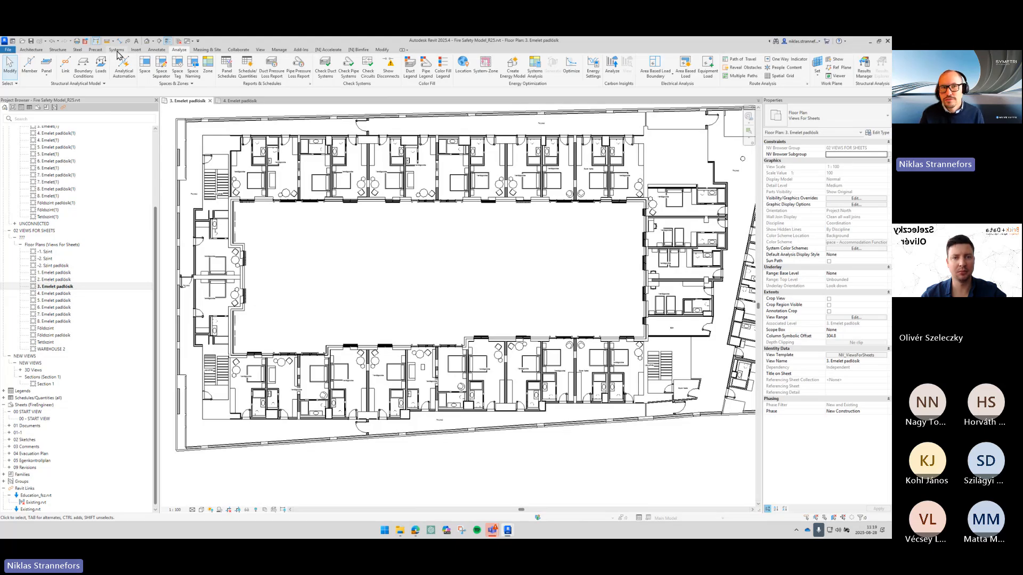
{"action": "left_click", "coordinate": [145, 72]}
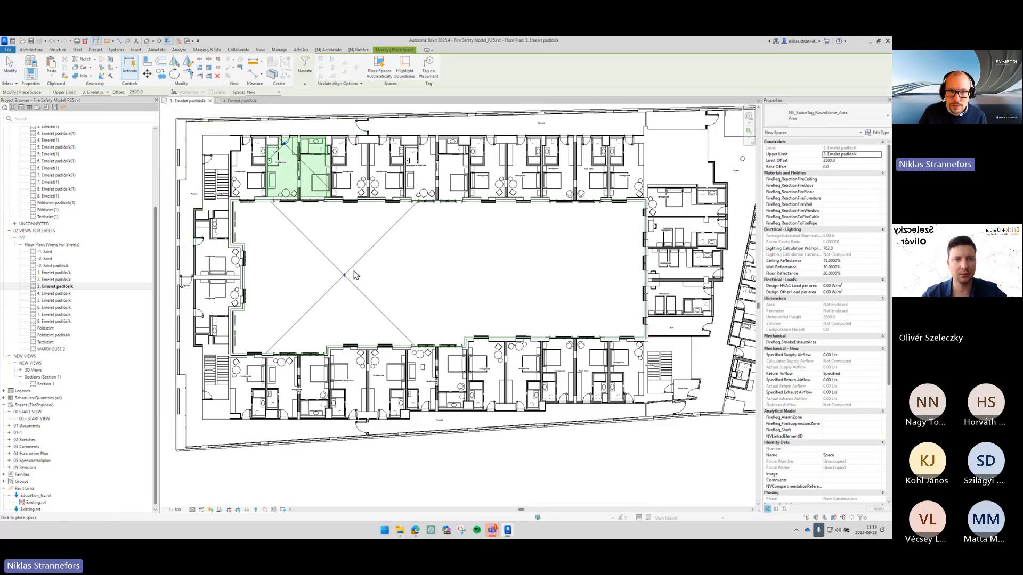
{"action": "left_click", "coordinate": [429, 72]}
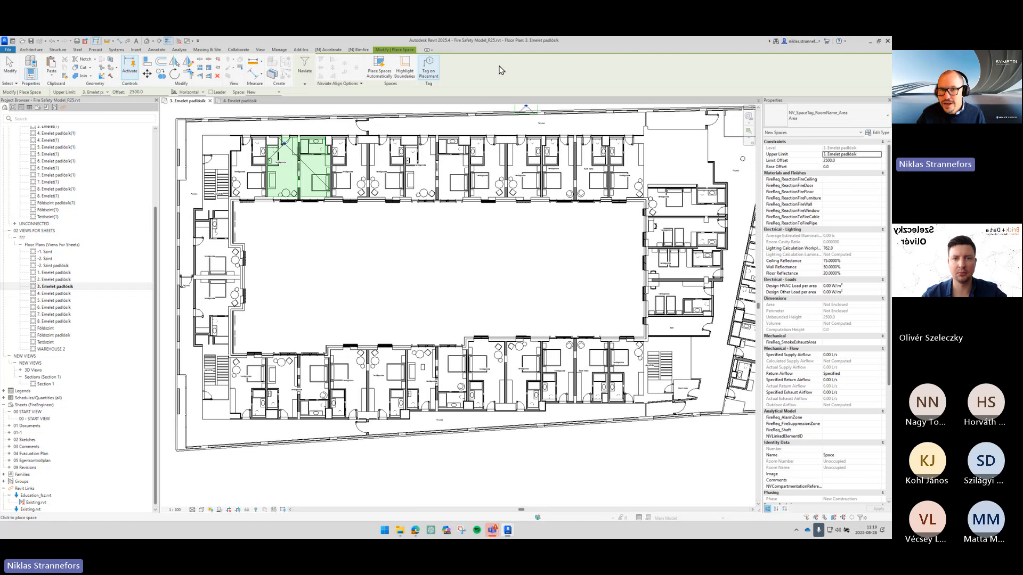
{"action": "left_click", "coordinate": [429, 71]}
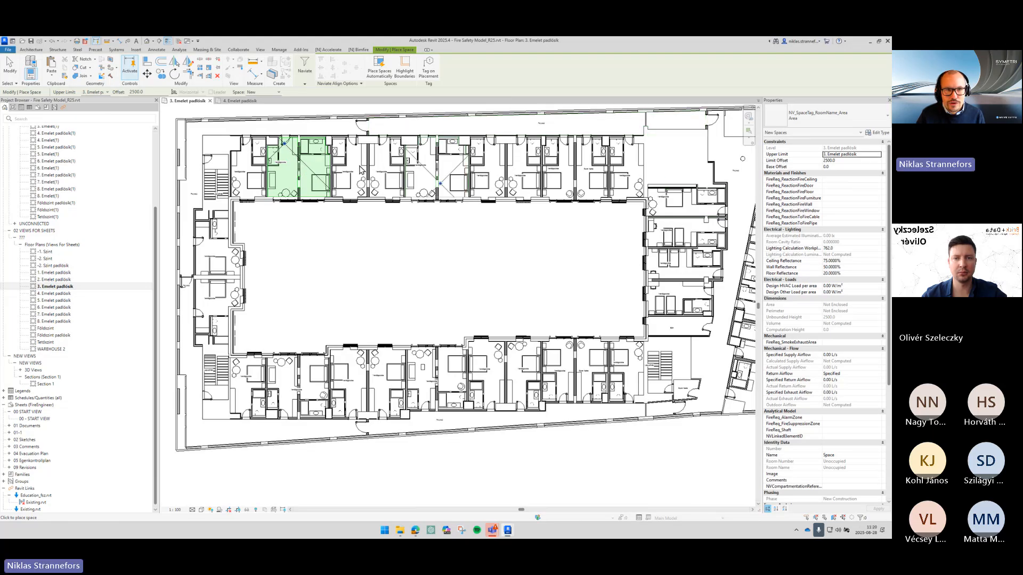
- Place a space in the Folyosó corridor along the upper wing of the floor plan
{"action": "scroll", "coordinate": [299, 160], "scroll_direction": "up", "scroll_amount": 4}
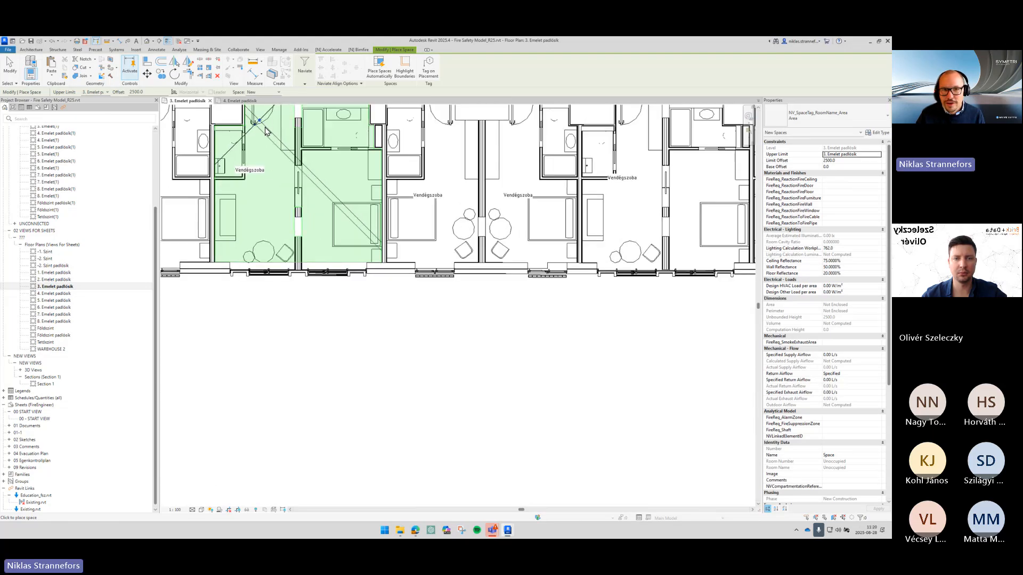
{"action": "scroll", "coordinate": [320, 207], "scroll_direction": "down", "scroll_amount": 2}
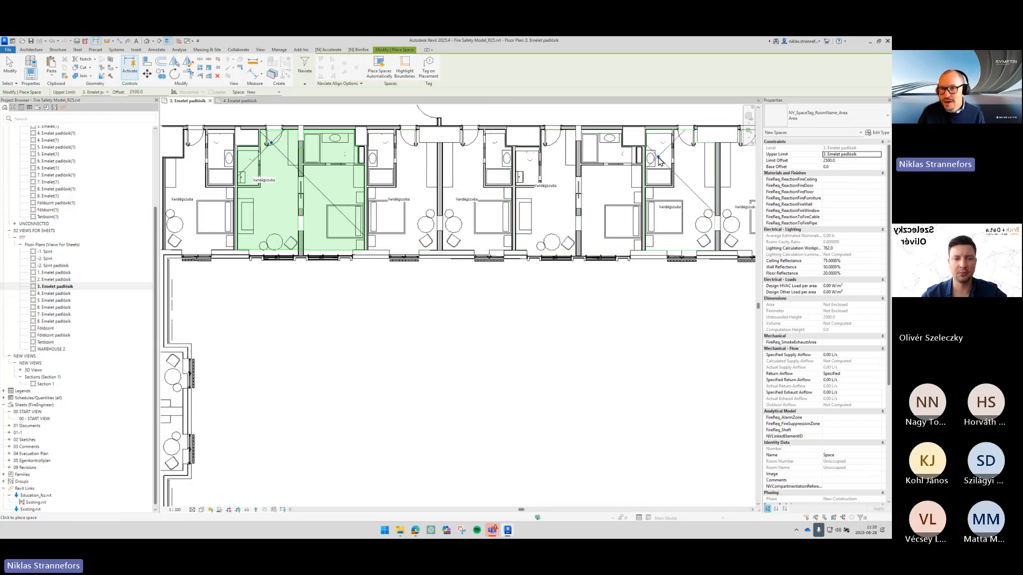
{"action": "middle_click_drag", "start_coordinate": [598, 214], "coordinate": [538, 278]}
{"action": "scroll", "coordinate": [538, 278], "scroll_direction": "down", "scroll_amount": 1}
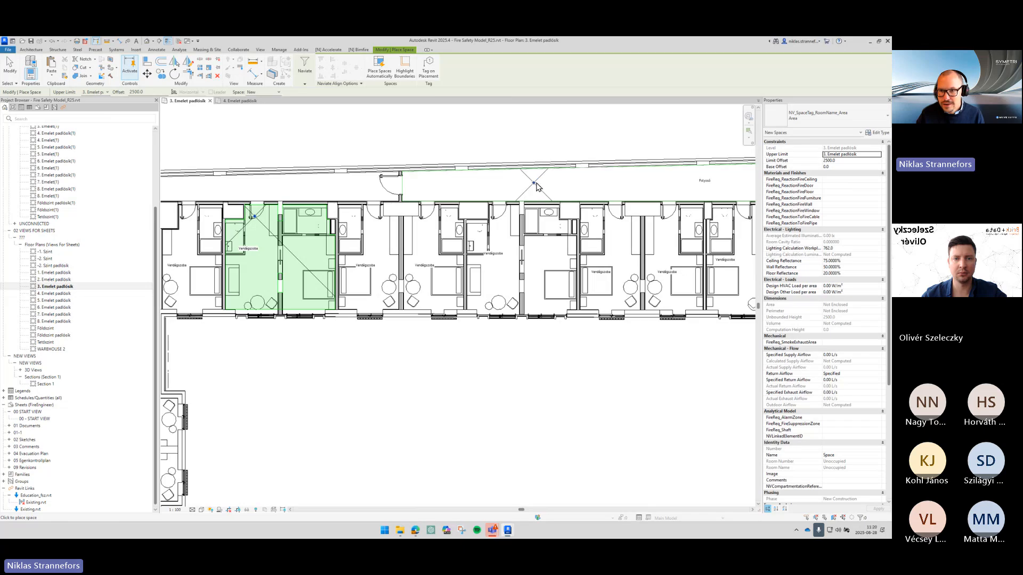
{"action": "middle_click_drag", "start_coordinate": [537, 185], "coordinate": [414, 190]}
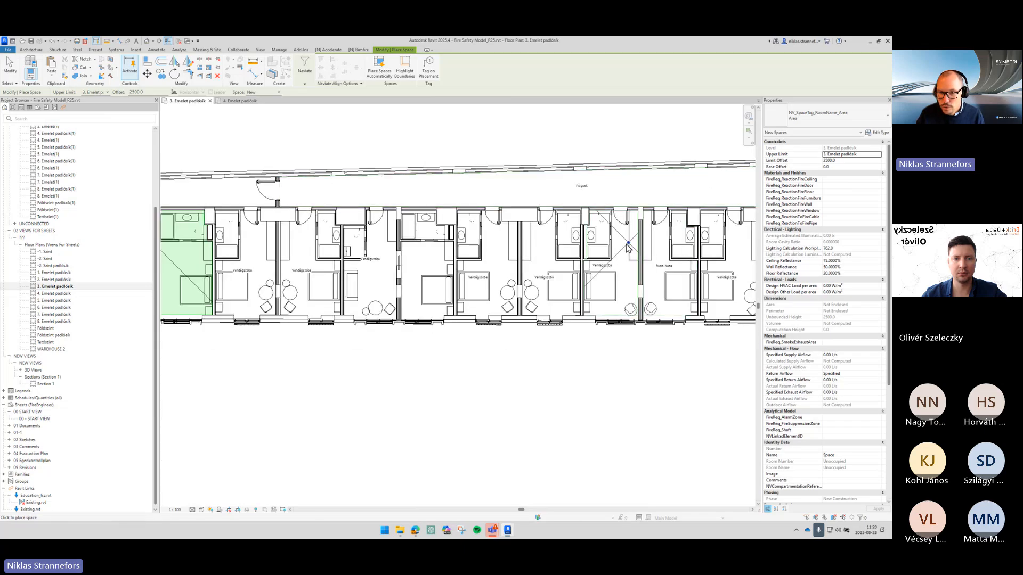
{"action": "scroll", "coordinate": [543, 272], "scroll_direction": "up", "scroll_amount": 3}
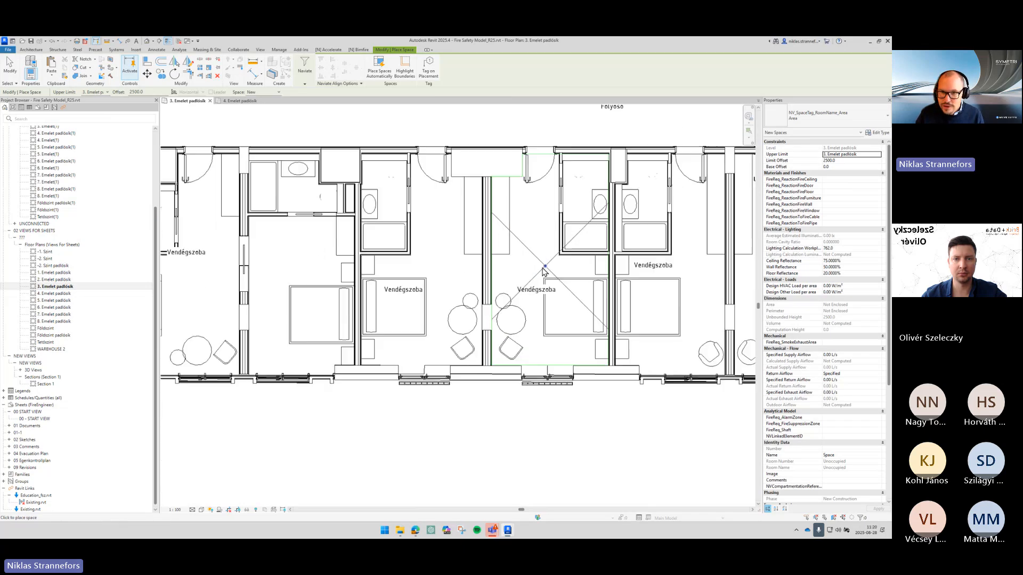
{"action": "scroll", "coordinate": [528, 237], "scroll_direction": "up", "scroll_amount": 3}
{"action": "middle_click_drag", "start_coordinate": [547, 222], "coordinate": [468, 229]}
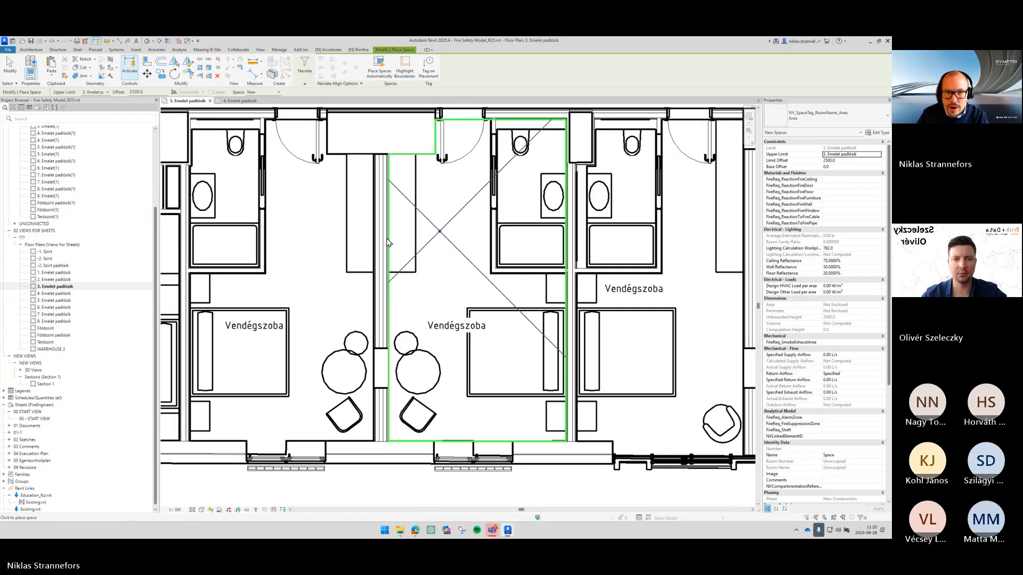
{"action": "scroll", "coordinate": [458, 298], "scroll_direction": "down", "scroll_amount": 2}
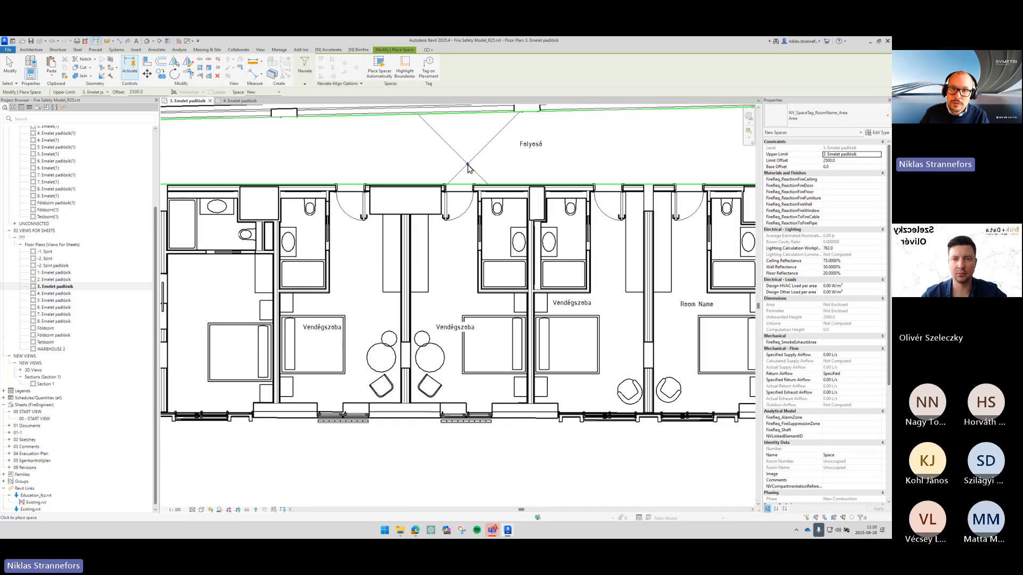
{"action": "middle_click_drag", "start_coordinate": [468, 168], "coordinate": [463, 299]}
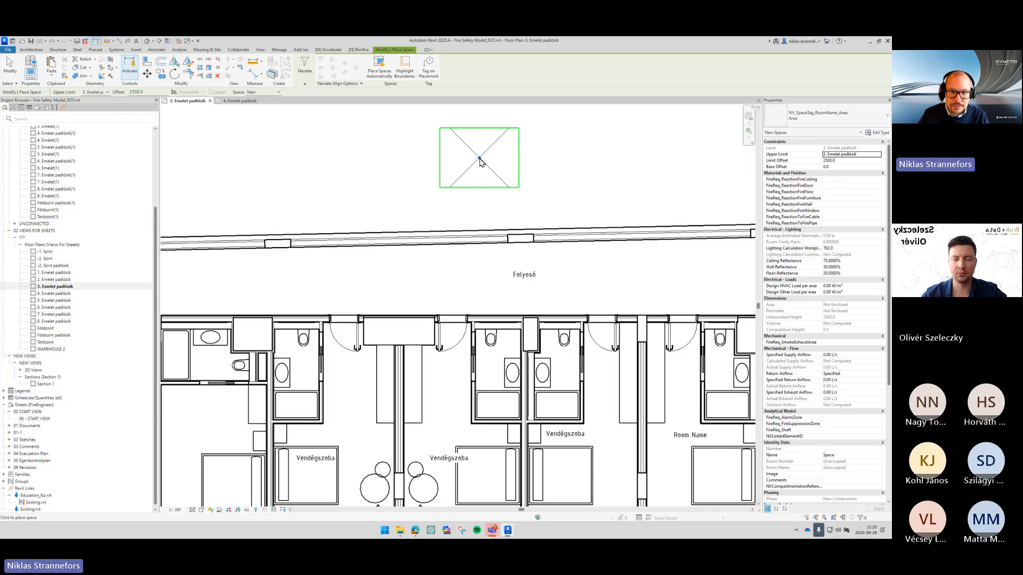
{"action": "scroll", "coordinate": [575, 274], "scroll_direction": "down", "scroll_amount": 4}
{"action": "middle_click_drag", "start_coordinate": [586, 290], "coordinate": [578, 244]}
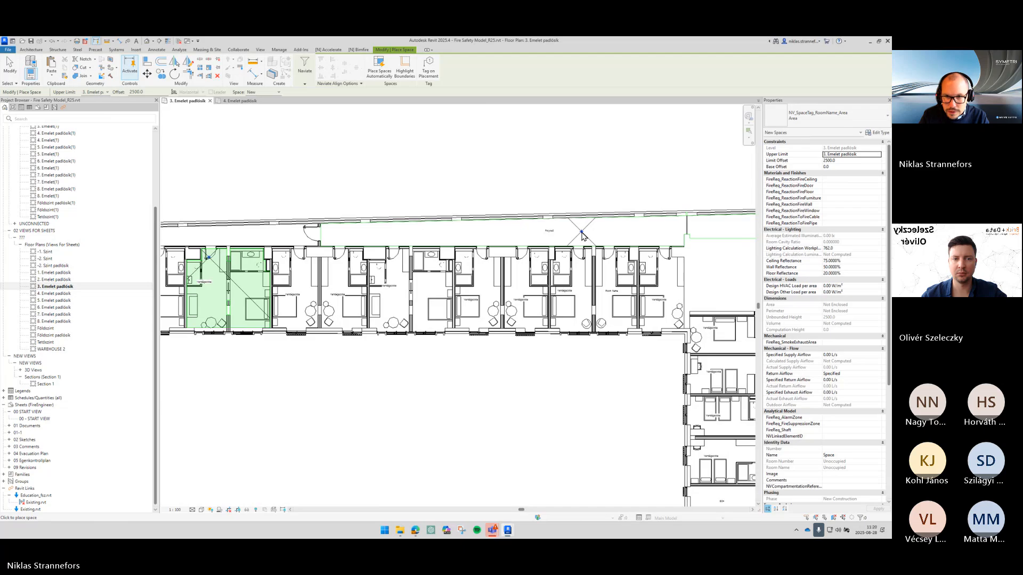
{"action": "left_click", "coordinate": [582, 235]}
{"action": "middle_click_drag", "start_coordinate": [605, 303], "coordinate": [401, 284]}
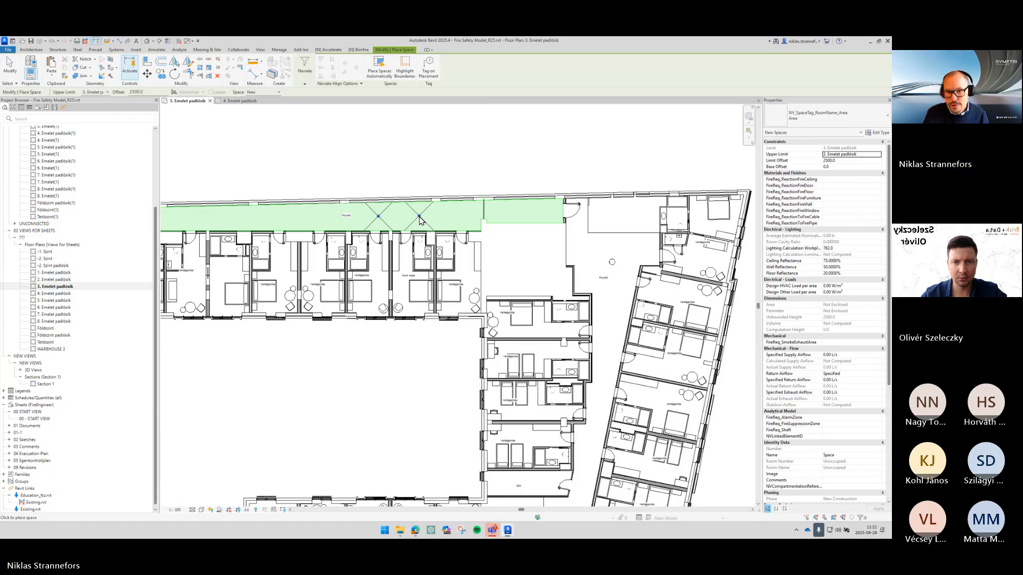
{"action": "left_click", "coordinate": [420, 220]}
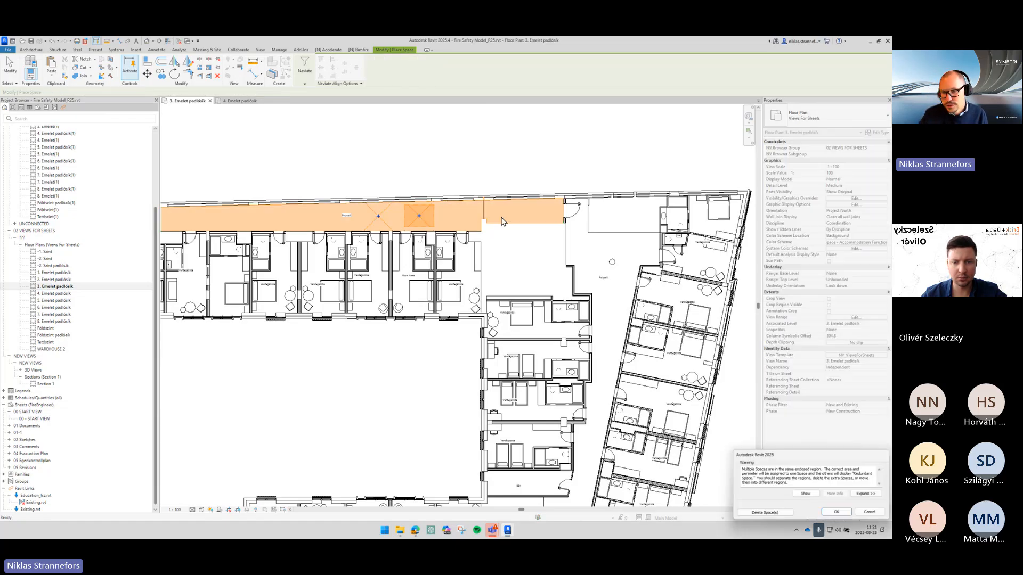
{"action": "left_click_drag", "start_coordinate": [624, 209], "coordinate": [423, 139]}
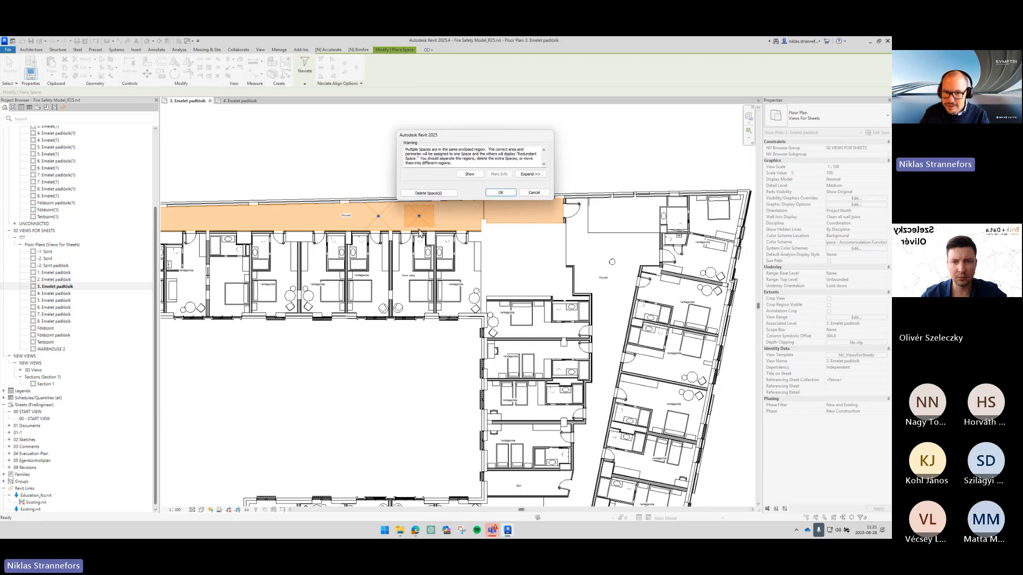
{"action": "key", "text": "ctrl"}
{"action": "key", "text": "ctrl"}
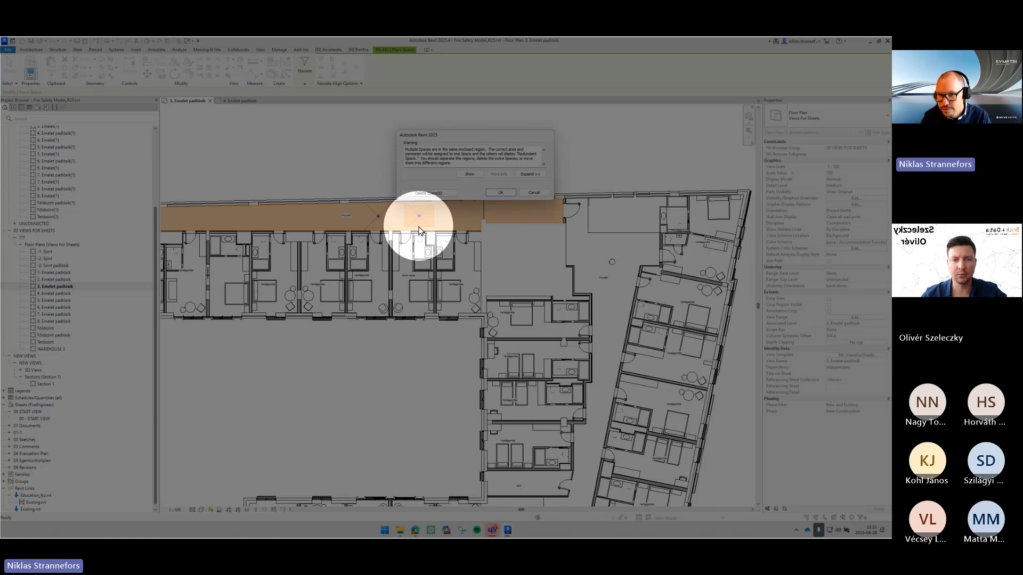
{"action": "left_click", "coordinate": [531, 193]}
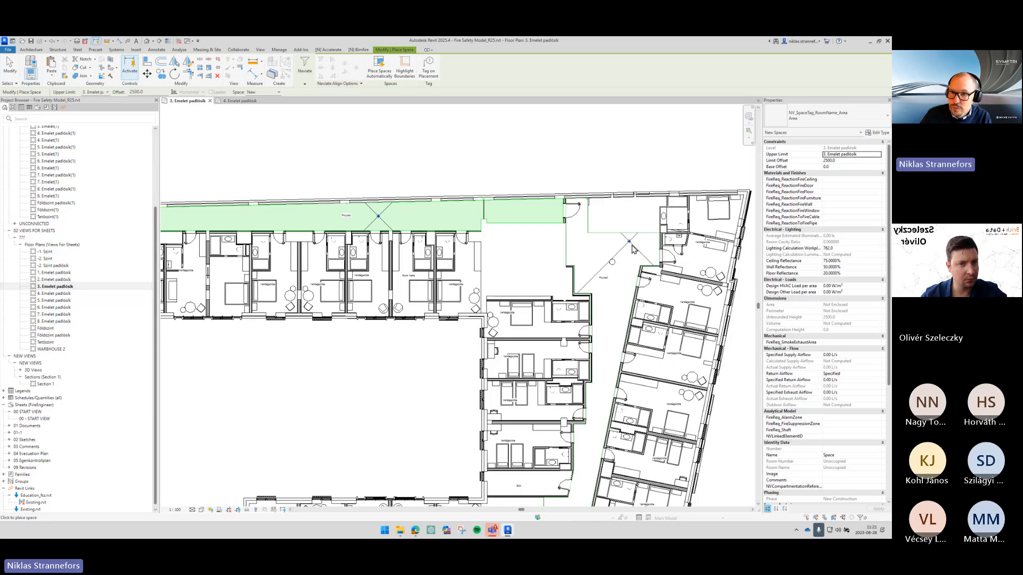
- Place a space in the corridor along the slanted right wing and finish the Space tool
{"action": "left_click", "coordinate": [622, 303]}
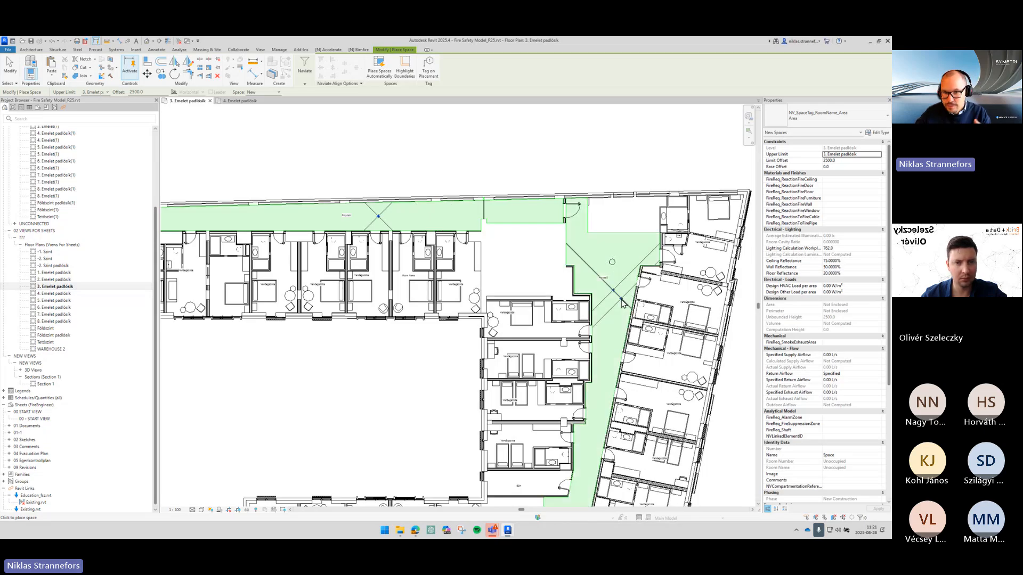
{"action": "scroll", "coordinate": [642, 315], "scroll_direction": "down", "scroll_amount": 1}
{"action": "middle_click_drag", "start_coordinate": [642, 315], "coordinate": [620, 173]}
{"action": "middle_click_drag", "start_coordinate": [627, 237], "coordinate": [640, 345]}
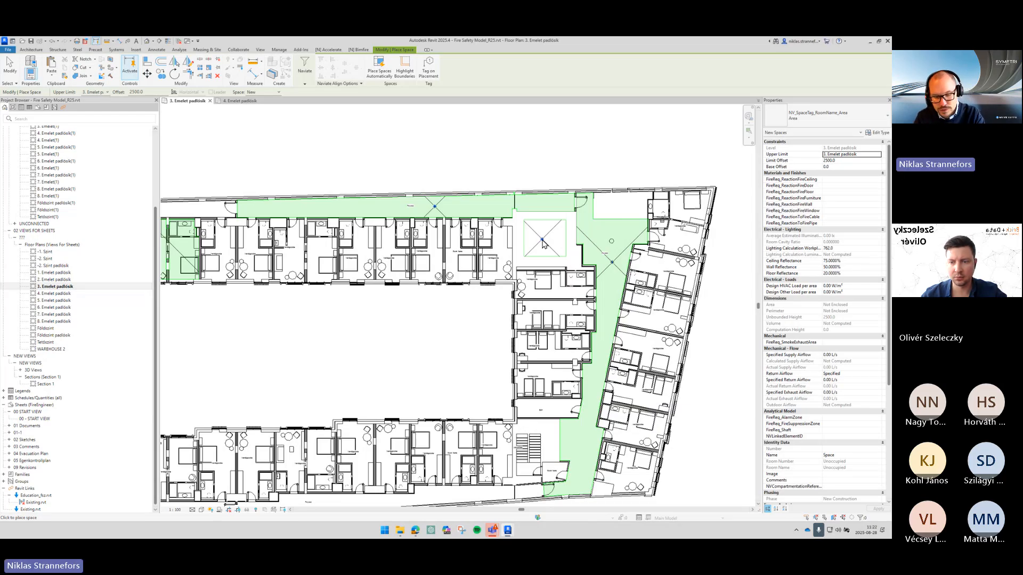
{"action": "key", "text": "Escape"}
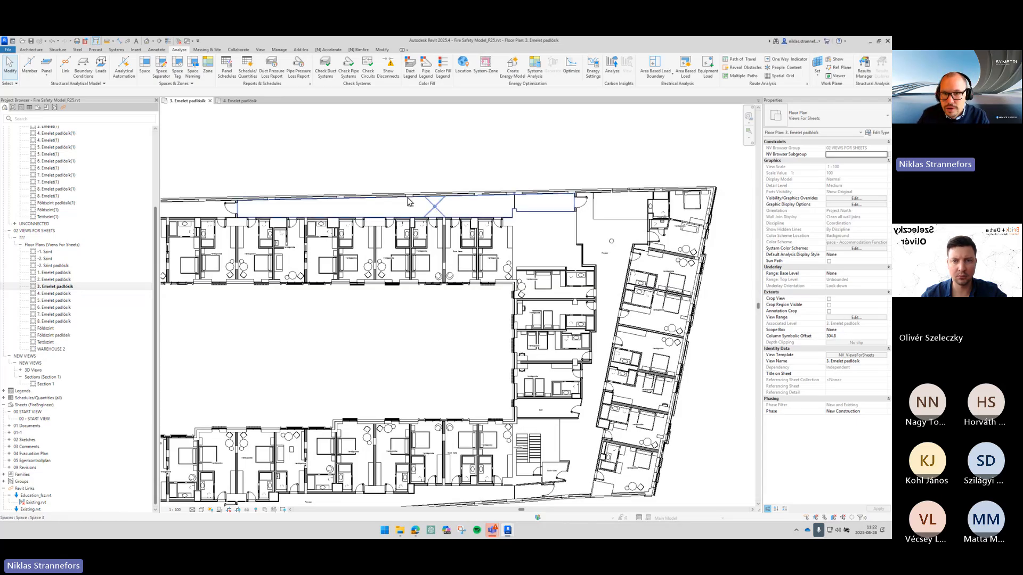
- Set the upper corridor space's FireReq_AccommodationFunction parameter to Escape Corridor
{"action": "left_click", "coordinate": [439, 207]}
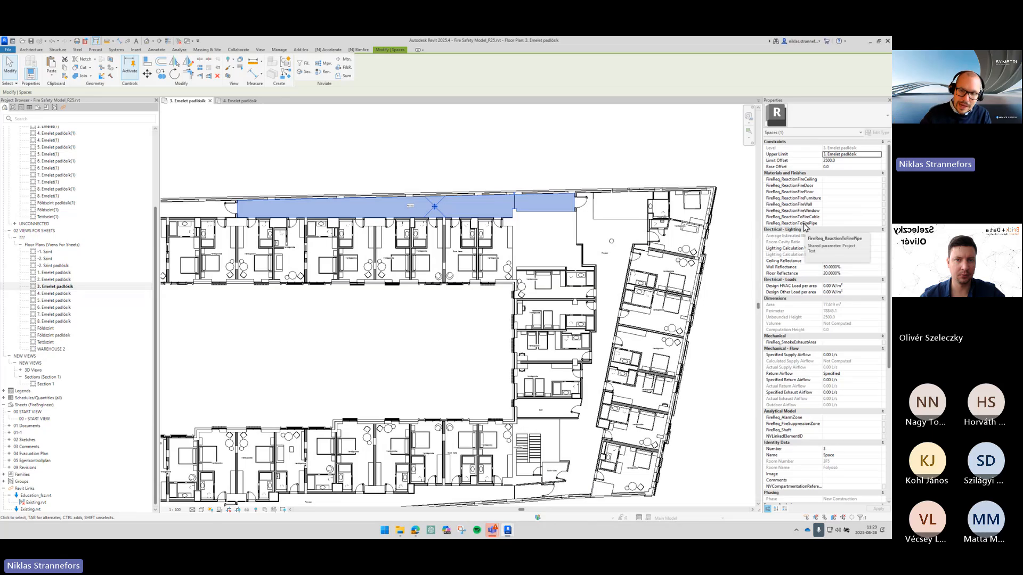
{"action": "scroll", "coordinate": [805, 225], "scroll_direction": "down", "scroll_amount": 5}
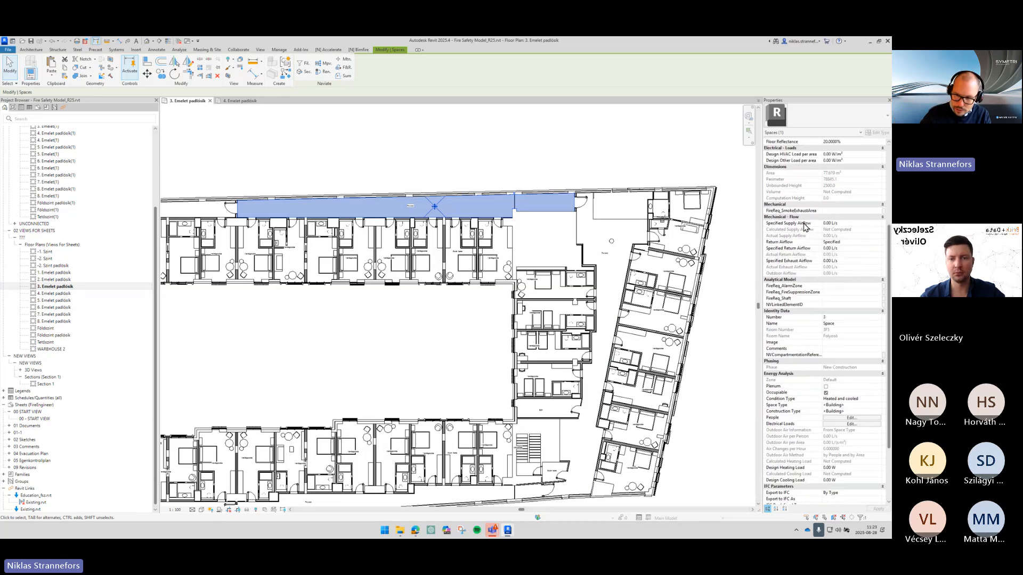
{"action": "scroll", "coordinate": [805, 225], "scroll_direction": "down", "scroll_amount": 2}
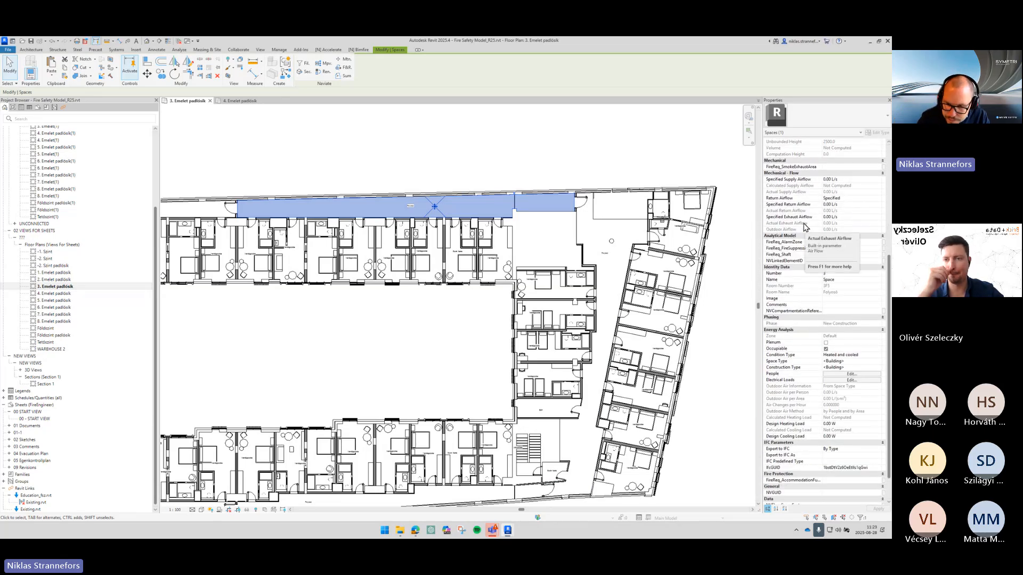
{"action": "scroll", "coordinate": [804, 226], "scroll_direction": "down", "scroll_amount": 2}
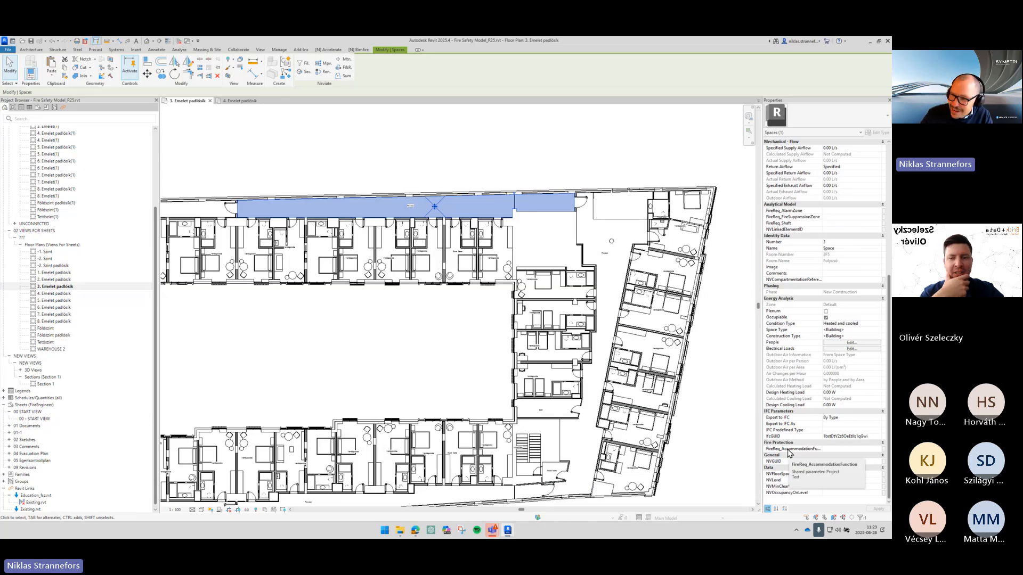
{"action": "left_click", "coordinate": [847, 449]}
{"action": "left_click", "coordinate": [876, 448]}
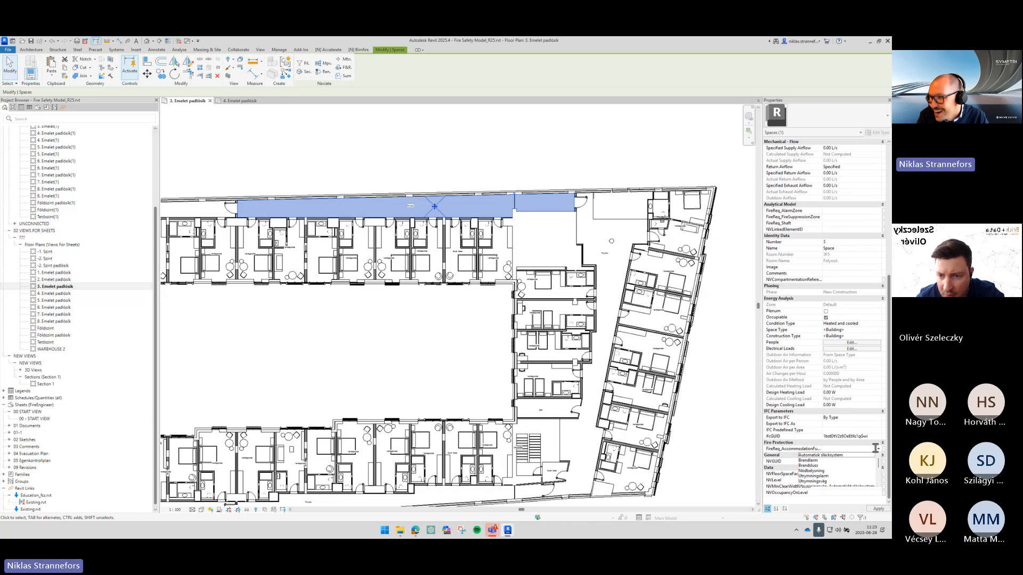
{"action": "scroll", "coordinate": [862, 473], "scroll_direction": "down", "scroll_amount": 4}
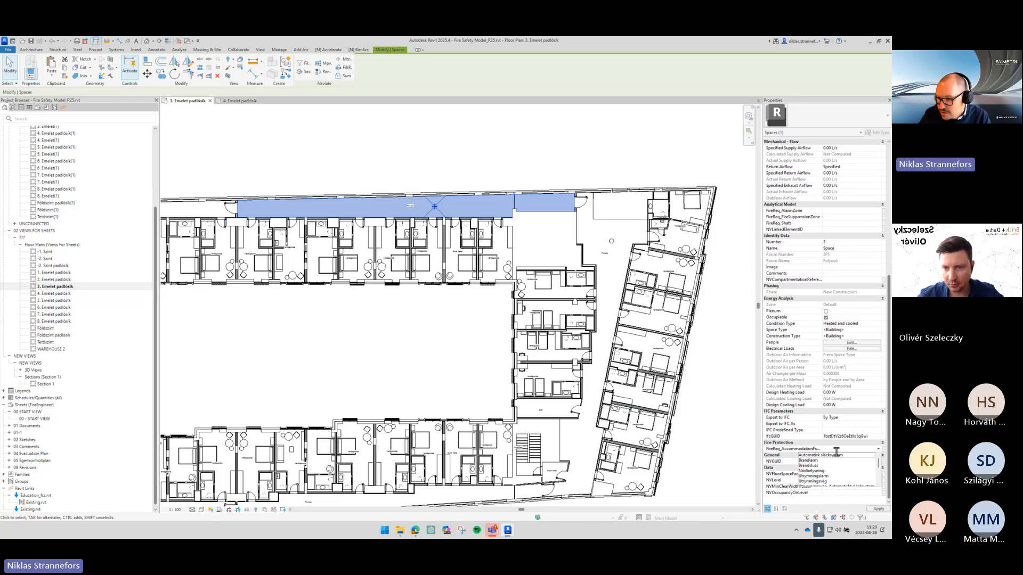
{"action": "left_click", "coordinate": [835, 452]}
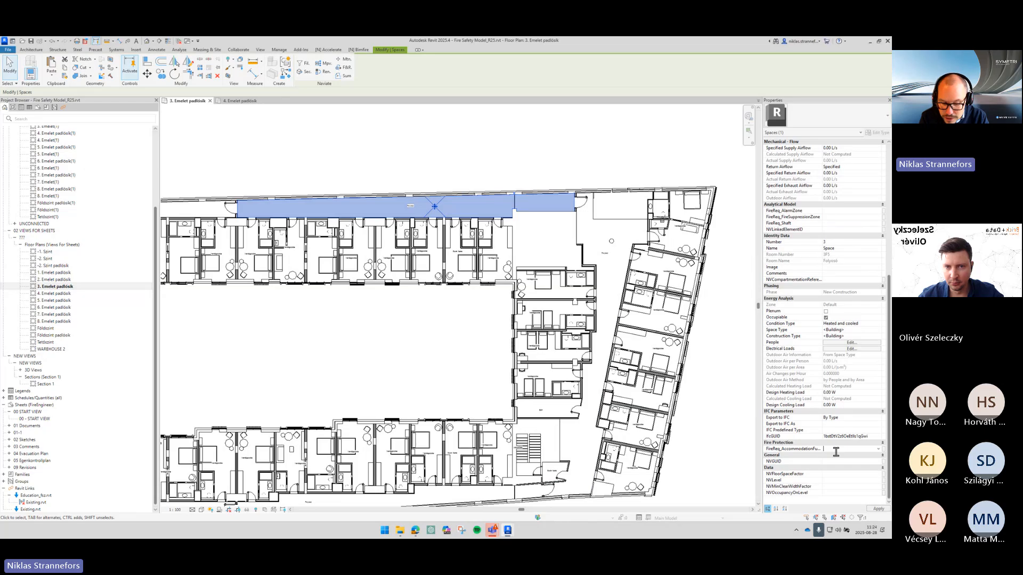
{"action": "type", "text": "Escape Corridor"}
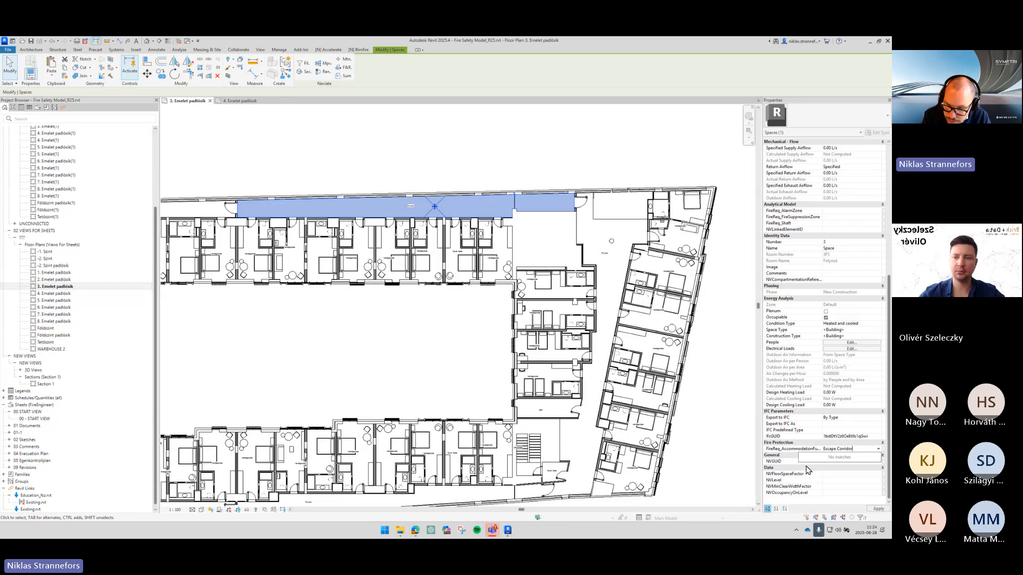
{"action": "key", "text": "Return"}
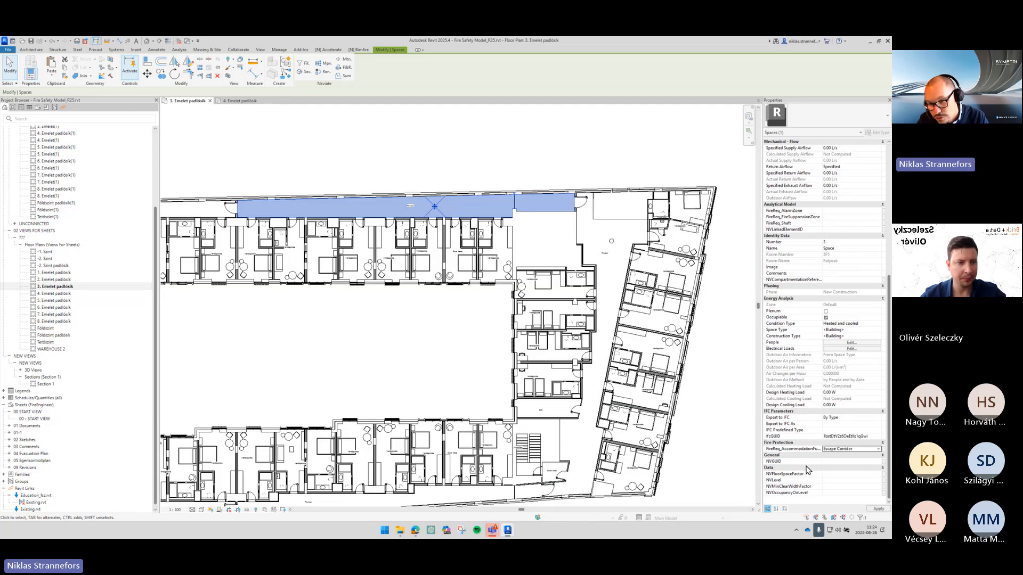
{"action": "left_click", "coordinate": [482, 313]}
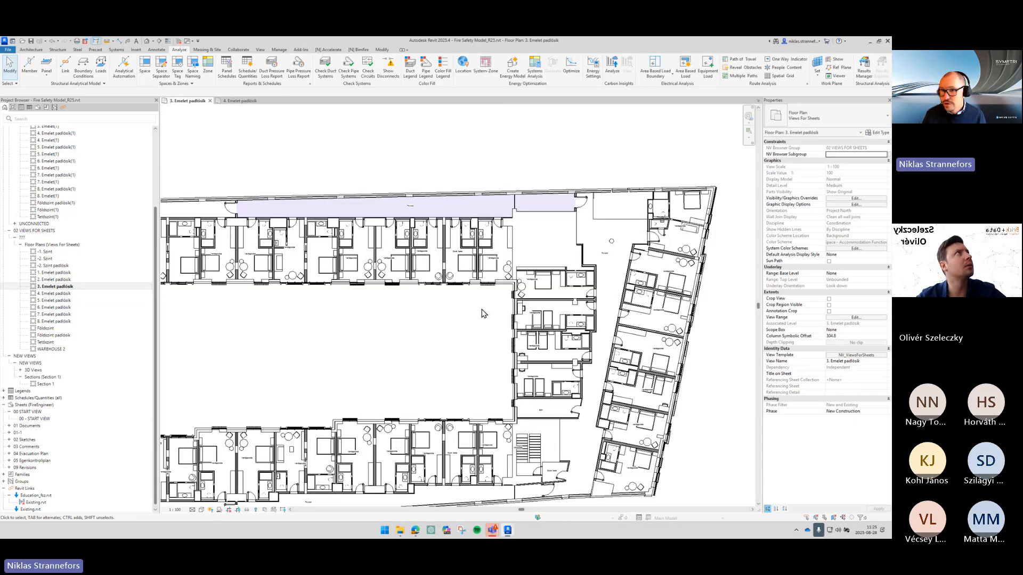
- Create an HVAC zone from the upper corridor space and the right-wing corridor space, dismissing the save reminder
{"action": "left_click", "coordinate": [431, 209]}
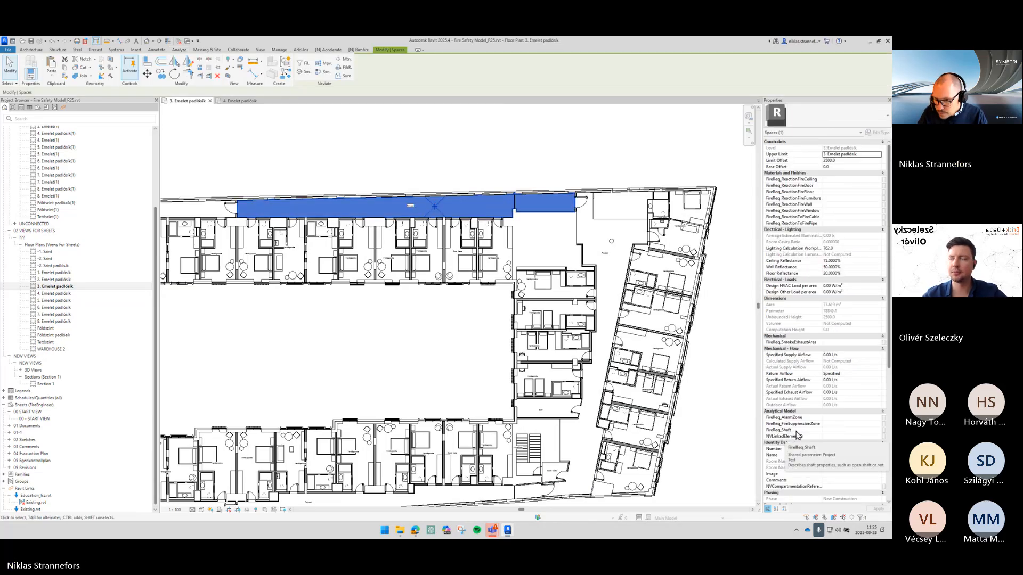
{"action": "key", "text": "ctrl"}
{"action": "key", "text": "ctrl"}
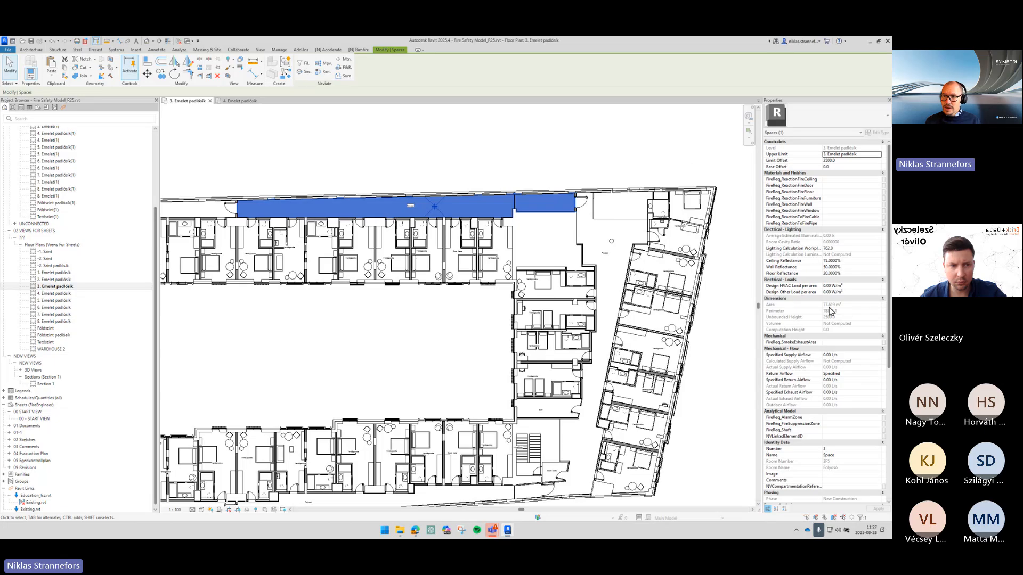
{"action": "left_click", "coordinate": [598, 244], "text": "ctrl"}
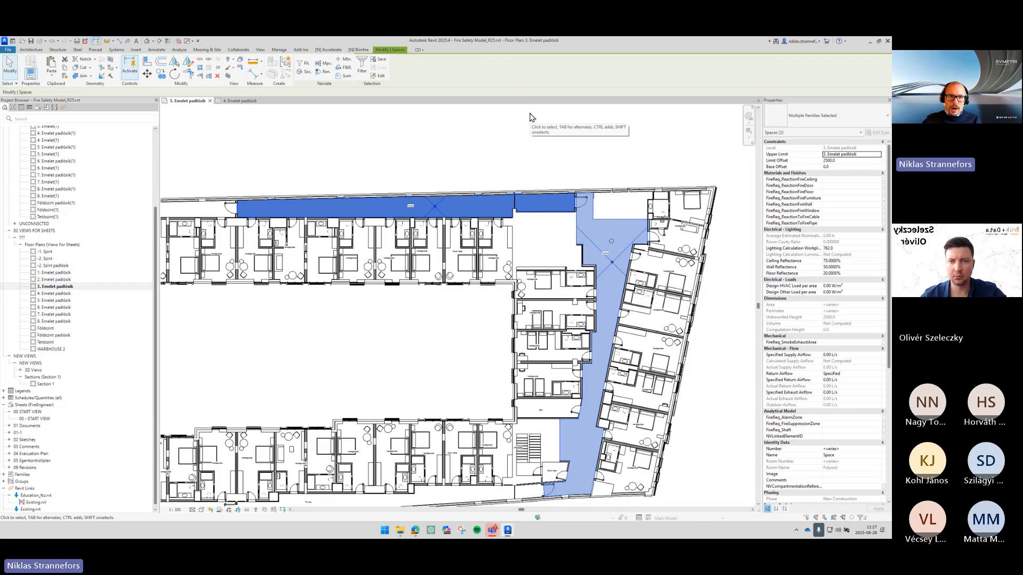
{"action": "left_click", "coordinate": [327, 50]}
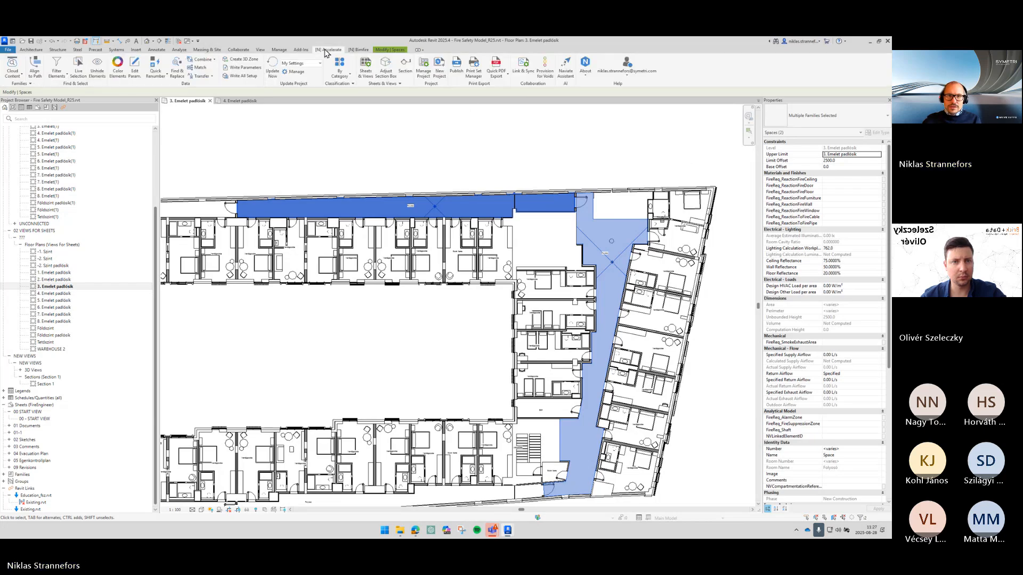
{"action": "left_click", "coordinate": [180, 50]}
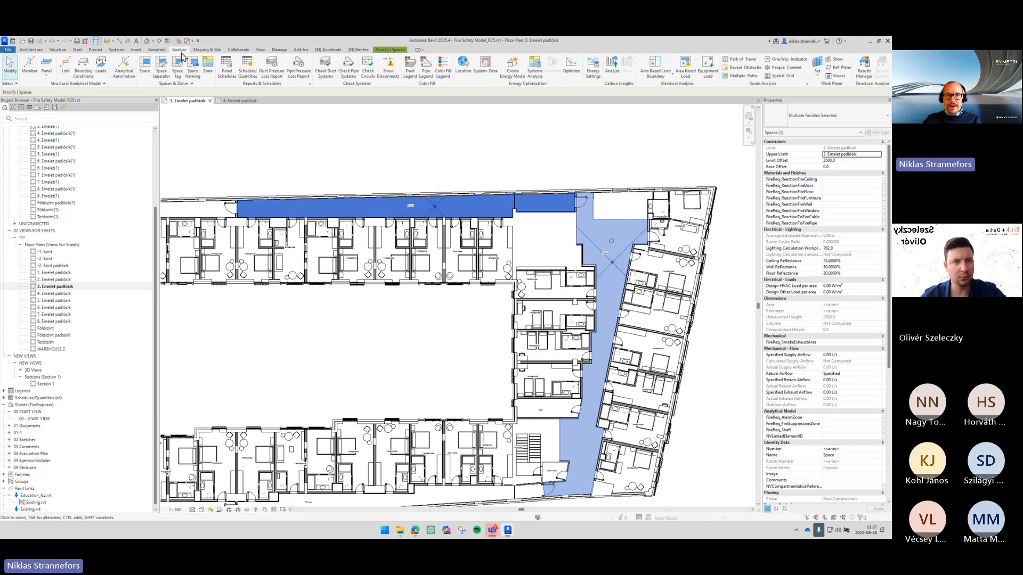
{"action": "left_click", "coordinate": [212, 77]}
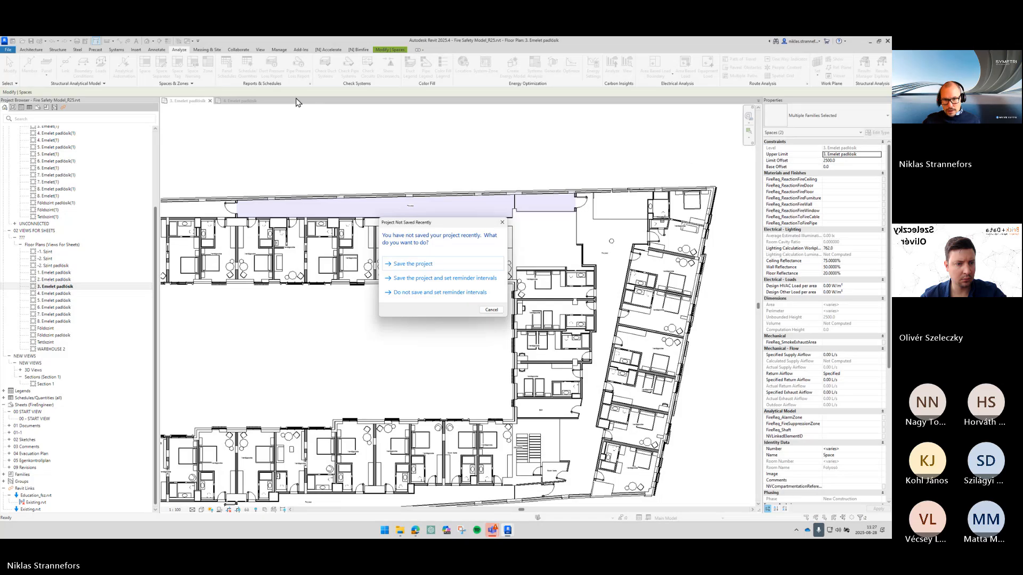
{"action": "left_click", "coordinate": [491, 310]}
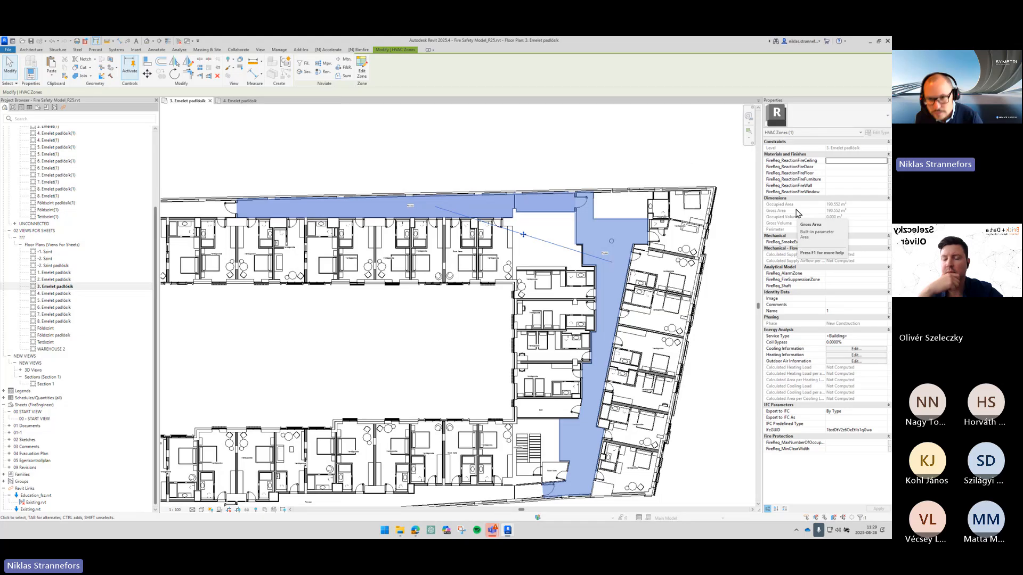
- Select the new corridor zone and nudge its location marker slightly
{"action": "left_click", "coordinate": [623, 172]}
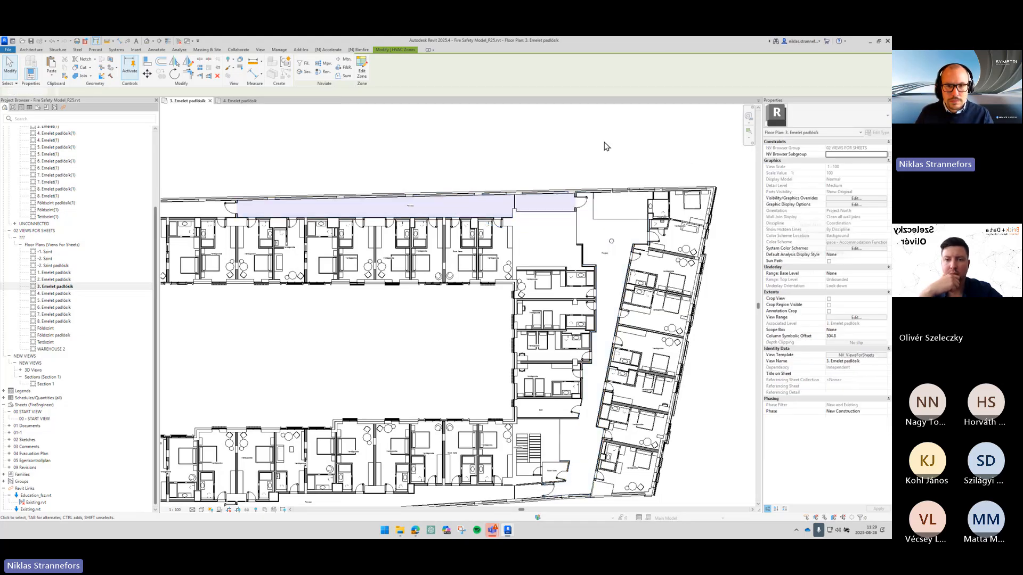
{"action": "left_click", "coordinate": [535, 243]}
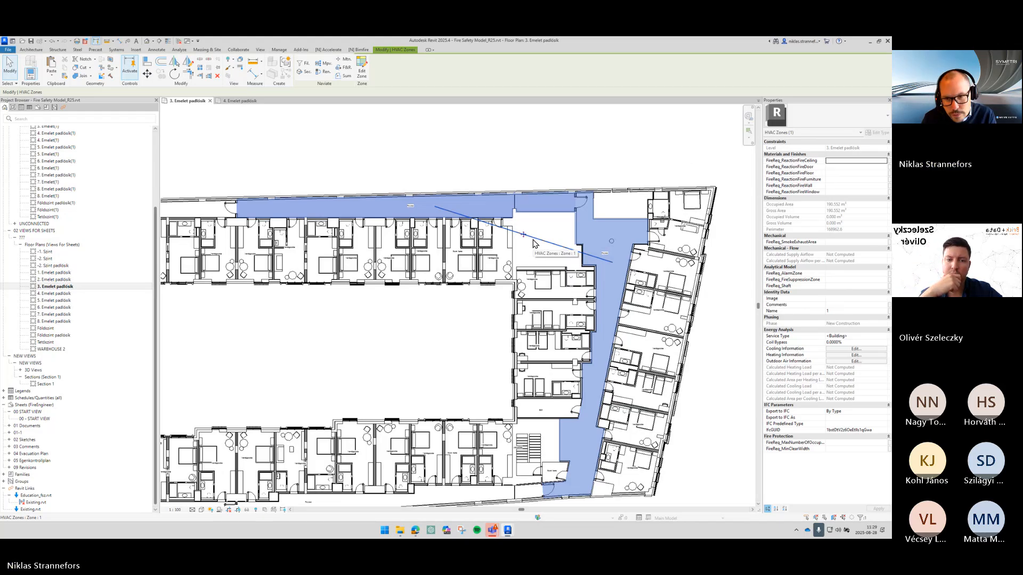
{"action": "left_click", "coordinate": [580, 158]}
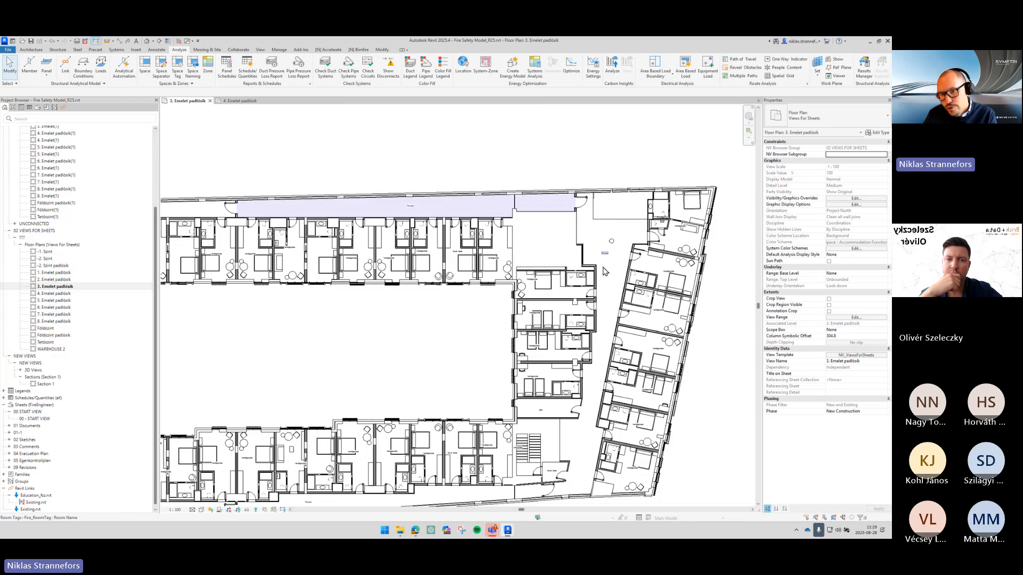
{"action": "left_click", "coordinate": [544, 245]}
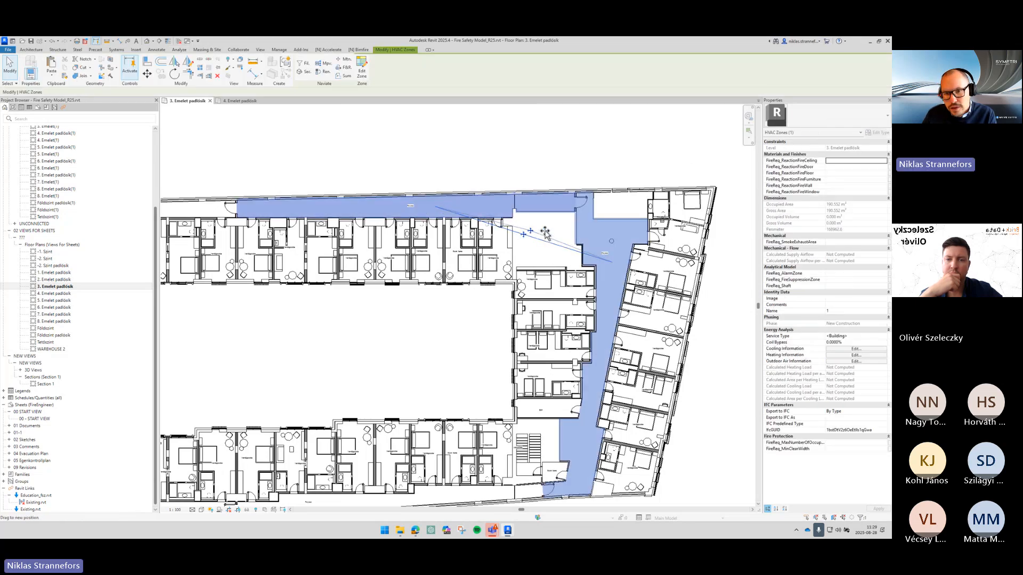
{"action": "left_click_drag", "start_coordinate": [544, 233], "coordinate": [549, 228]}
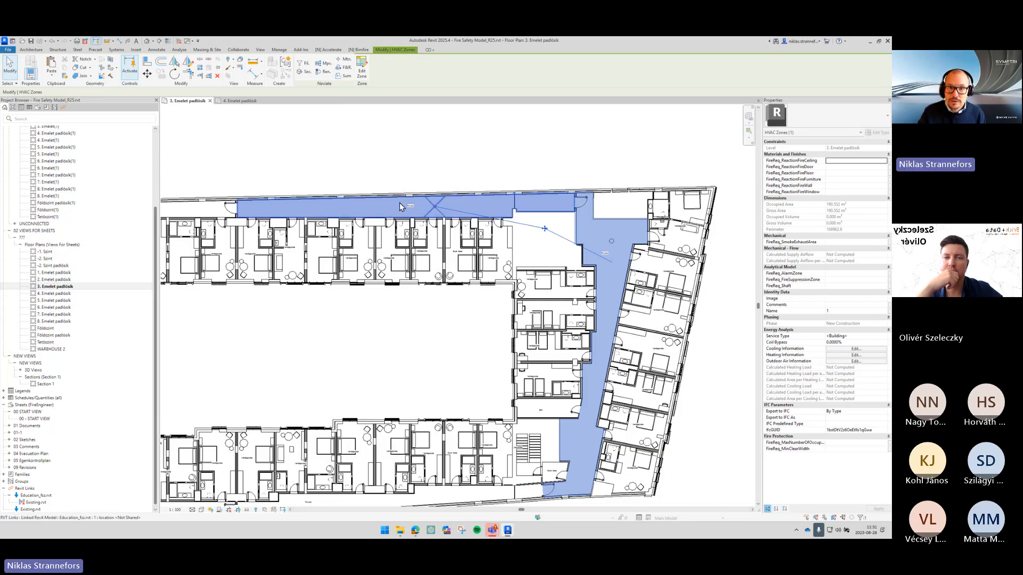
{"action": "left_click", "coordinate": [295, 144]}
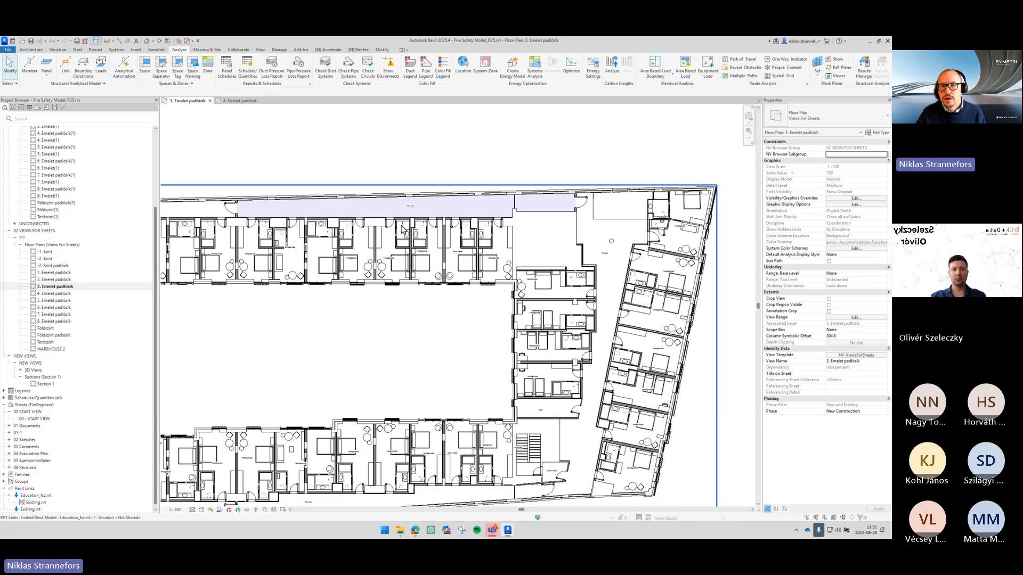
- Draw a space separation line across the upper corridor to split it into separate spaces
{"action": "scroll", "coordinate": [499, 200], "scroll_direction": "up", "scroll_amount": 3}
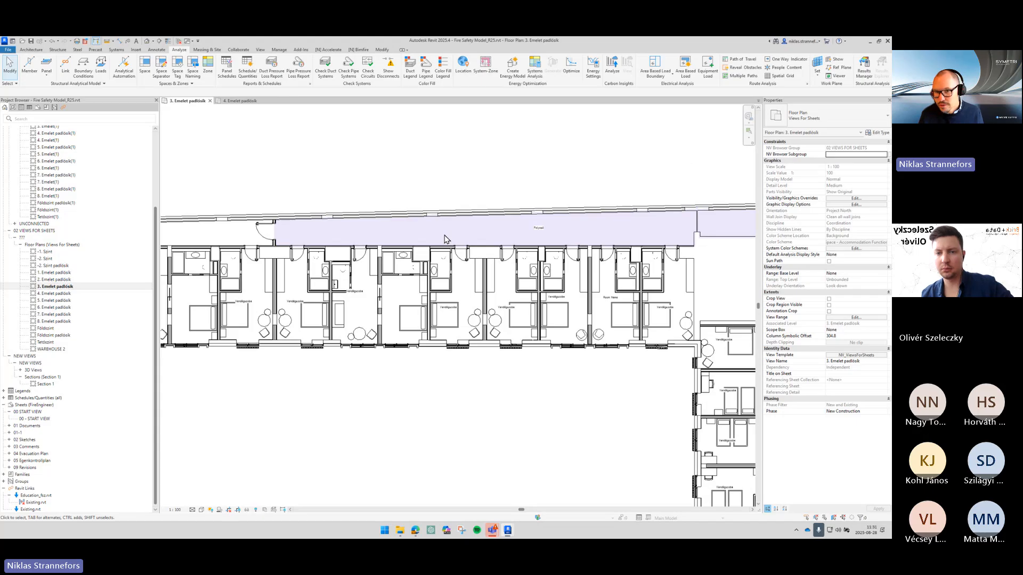
{"action": "left_click", "coordinate": [166, 79]}
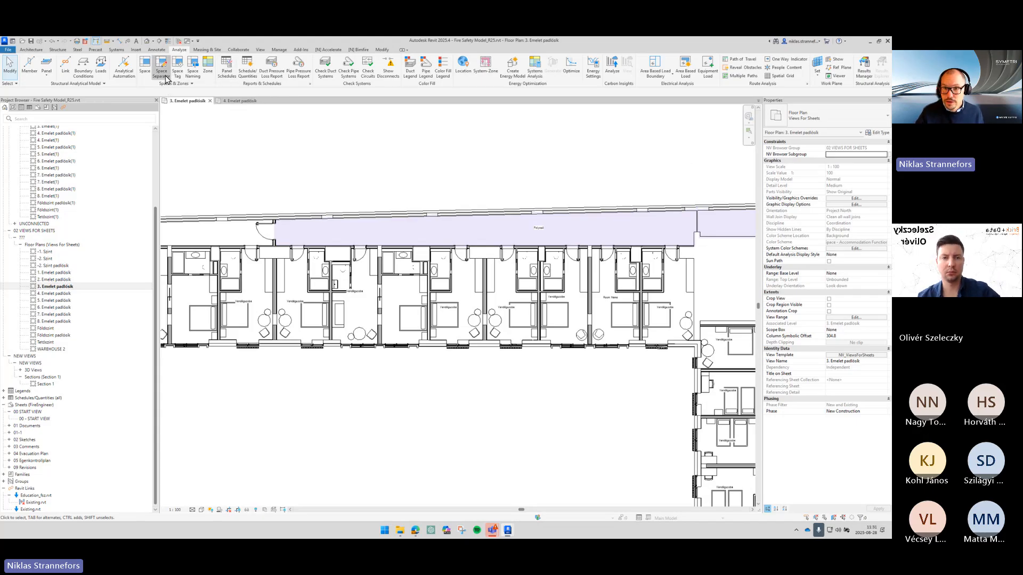
{"action": "left_click", "coordinate": [493, 189]}
{"action": "left_click", "coordinate": [494, 259]}
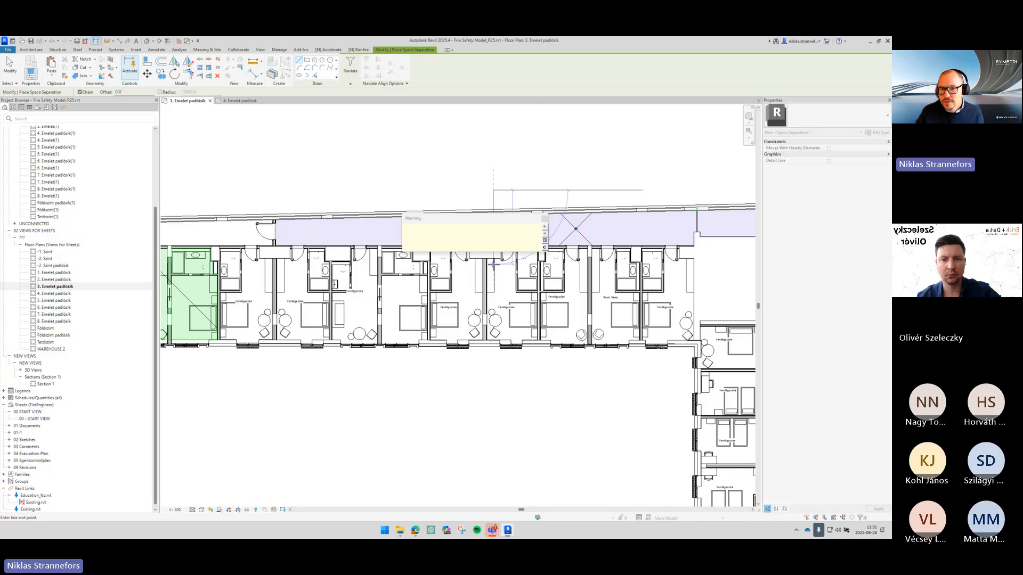
{"action": "left_click", "coordinate": [544, 219]}
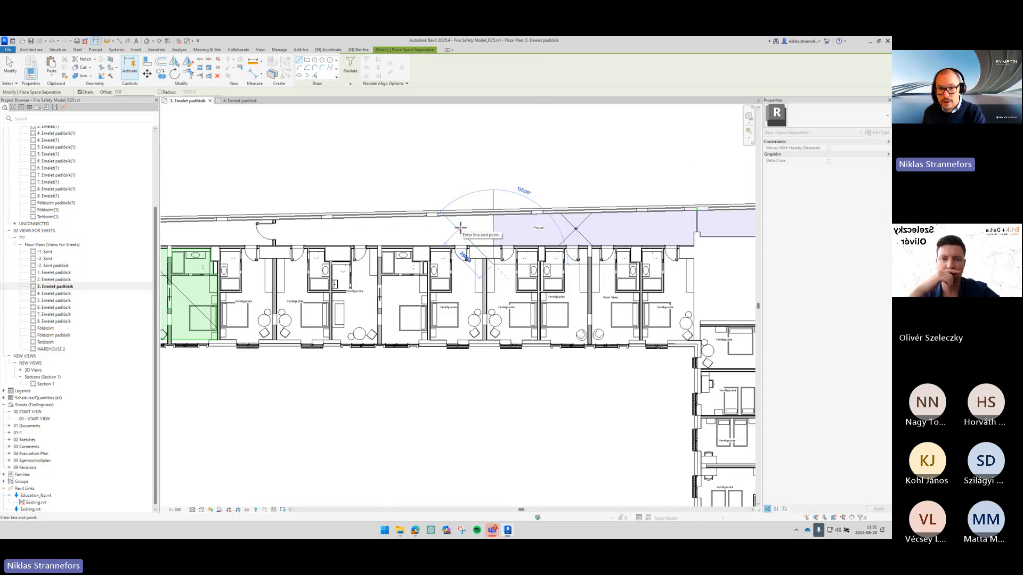
{"action": "key", "text": "Escape"}
{"action": "key", "text": "Escape"}
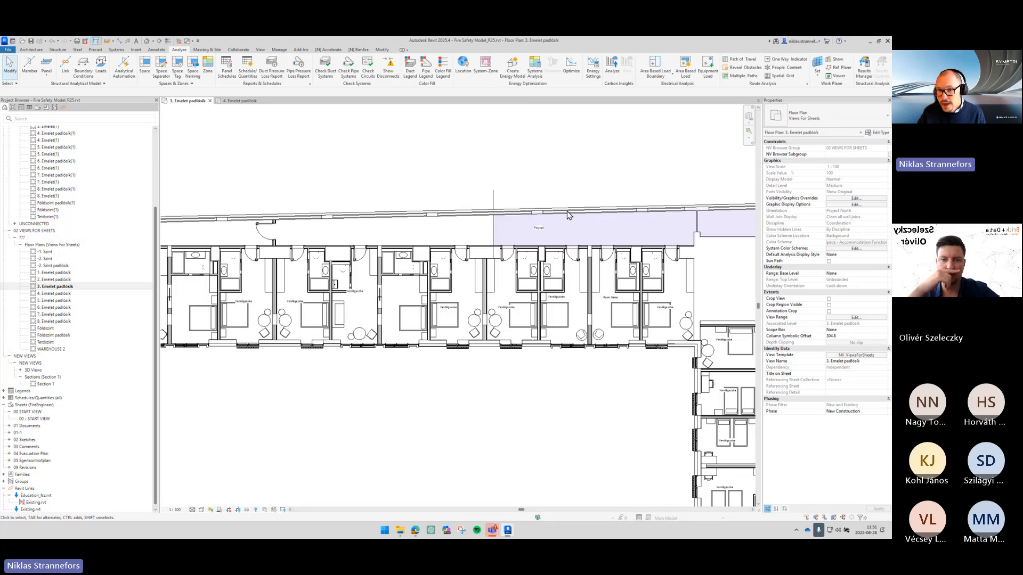
- Delete the space separation line drawn across the upper corridor
{"action": "left_click", "coordinate": [493, 199]}
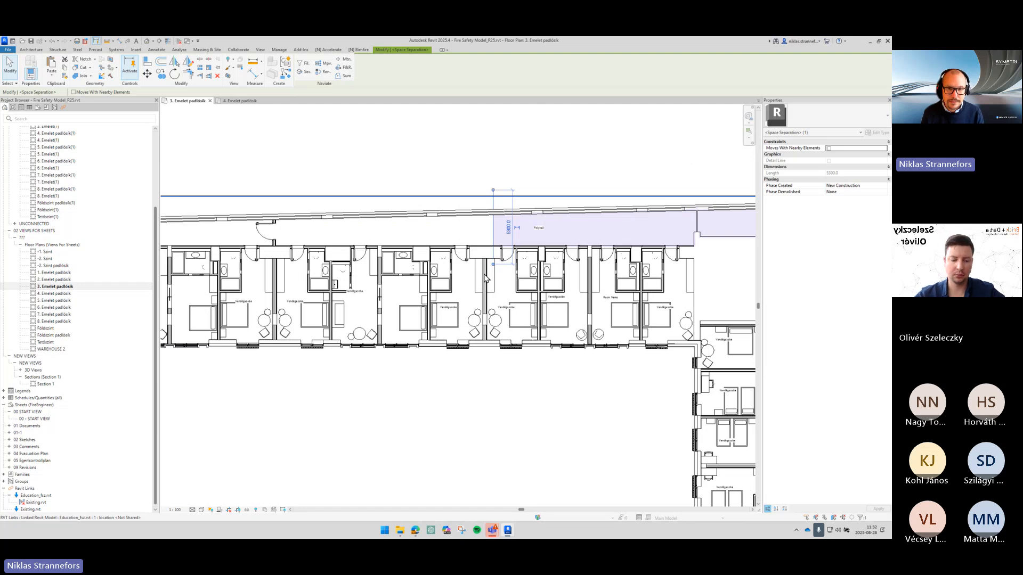
{"action": "key", "text": "Escape"}
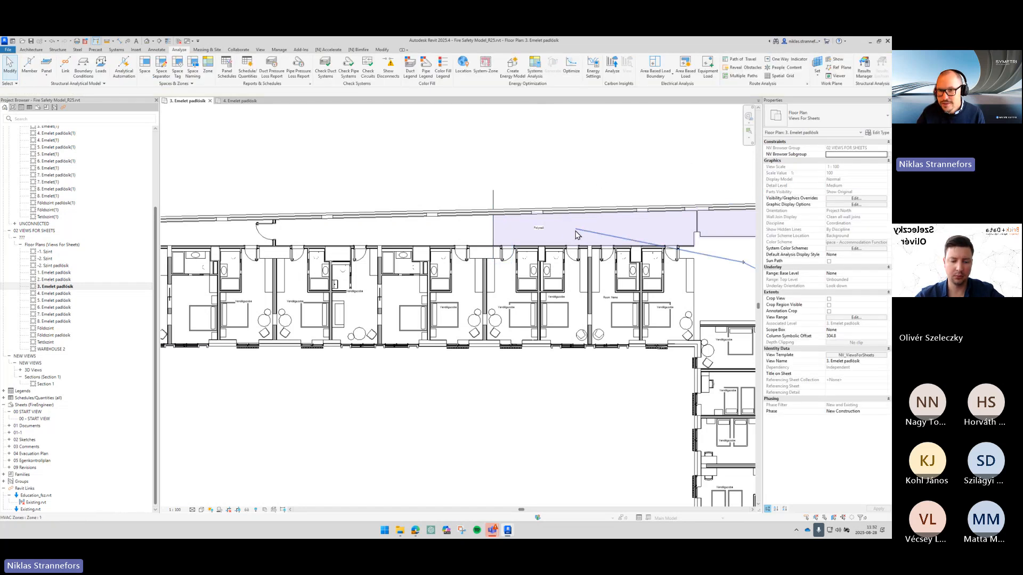
{"action": "left_click", "coordinate": [571, 240]}
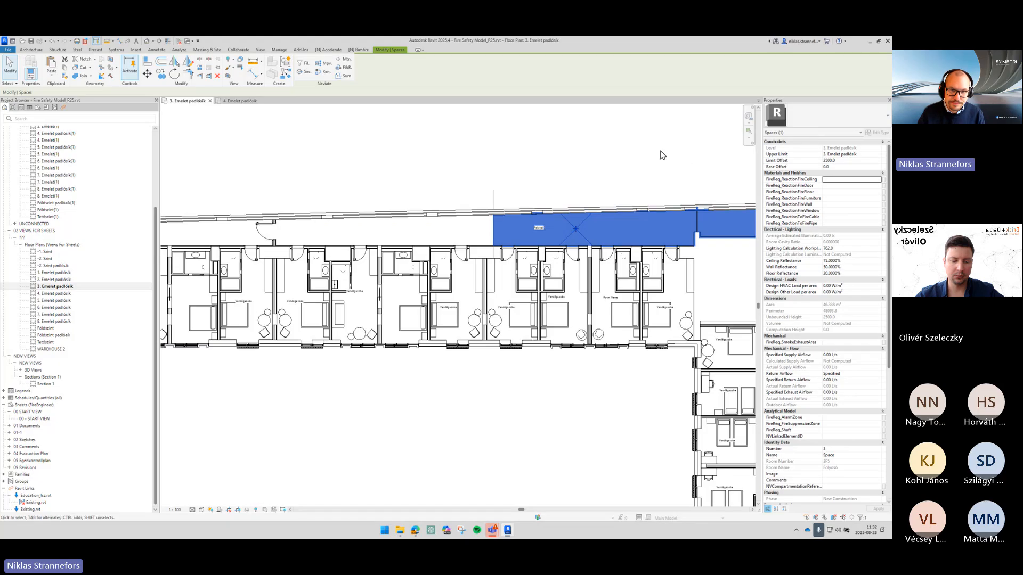
{"action": "key", "text": "Escape"}
{"action": "left_click", "coordinate": [493, 196]}
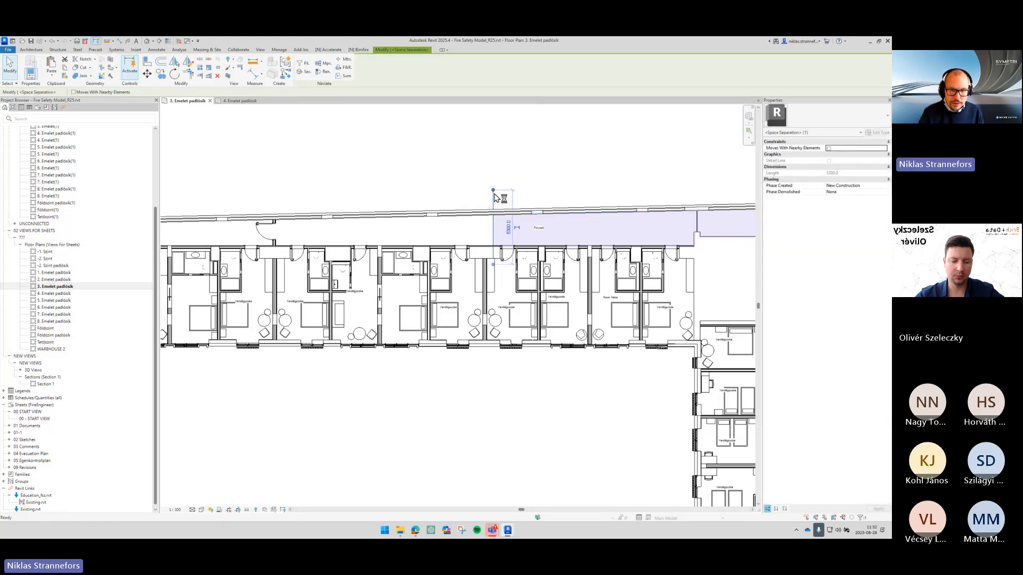
{"action": "key", "text": "Delete"}
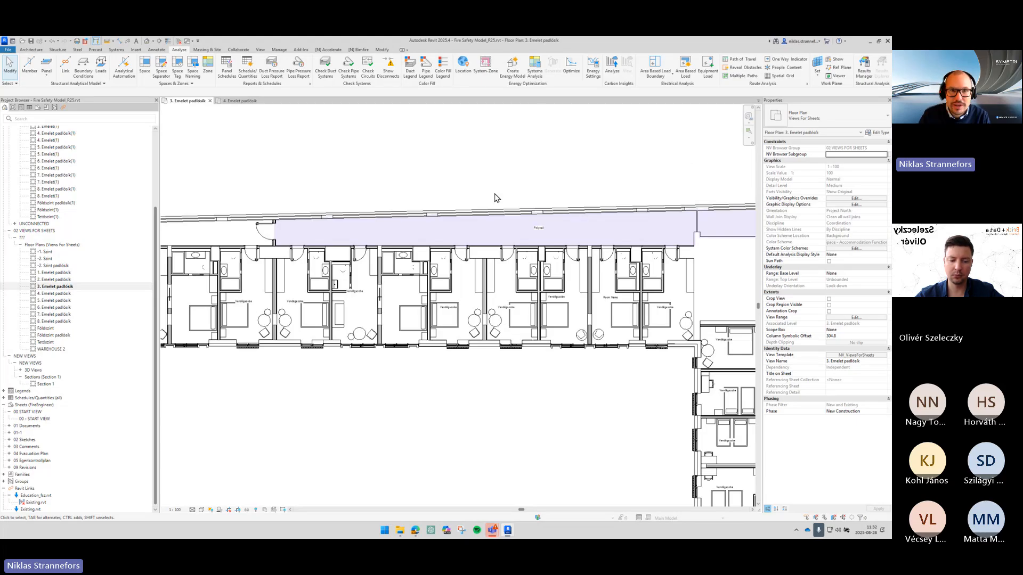
- Open the Bimfire Wall Settings and assign an EI wall requirement family to Slot 1: 60
{"action": "left_click", "coordinate": [359, 50]}
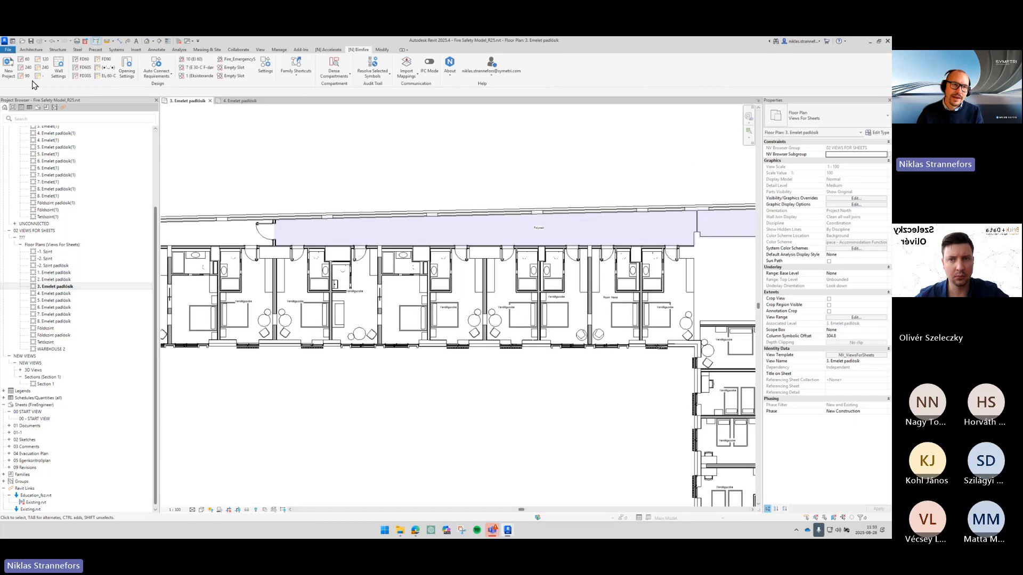
{"action": "key", "text": "ctrl"}
{"action": "key", "text": "ctrl"}
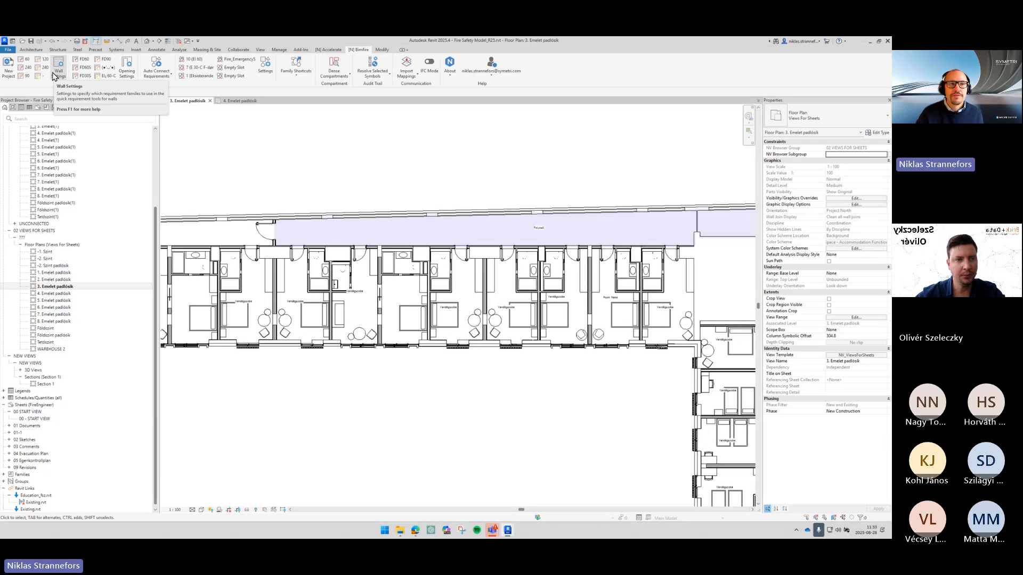
{"action": "left_click", "coordinate": [53, 75]}
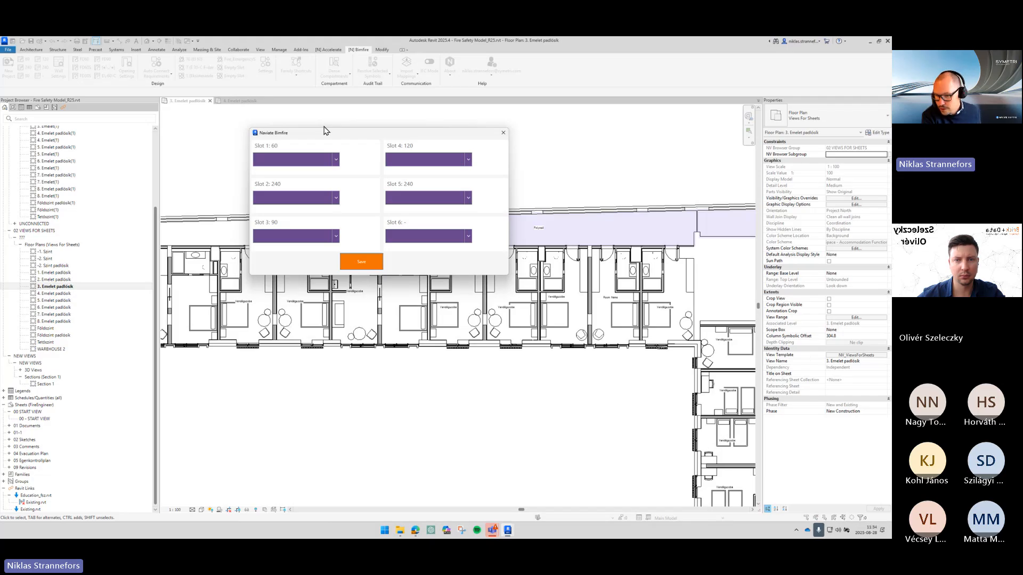
{"action": "left_click", "coordinate": [301, 161]}
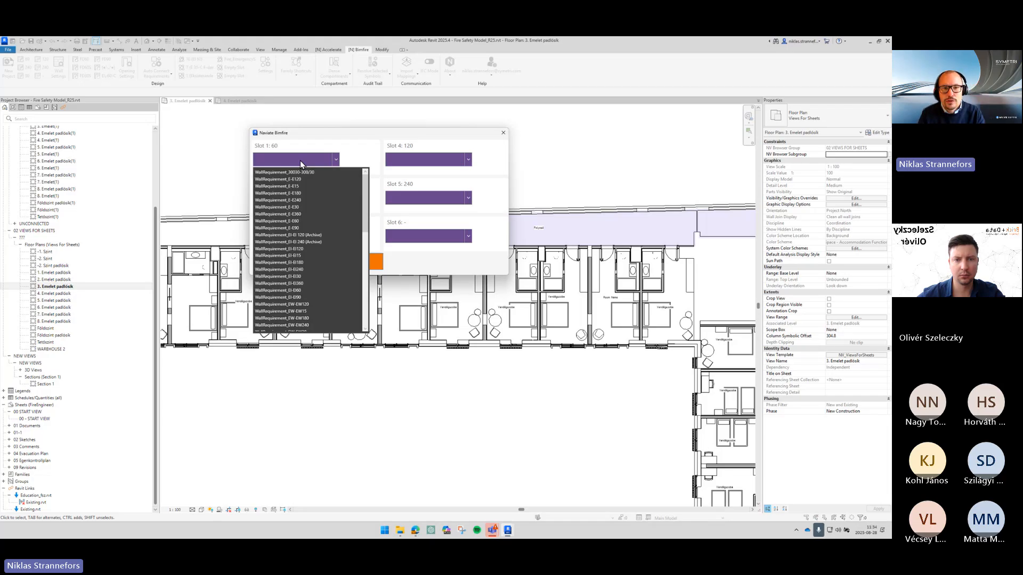
{"action": "scroll", "coordinate": [332, 230], "scroll_direction": "down", "scroll_amount": 7}
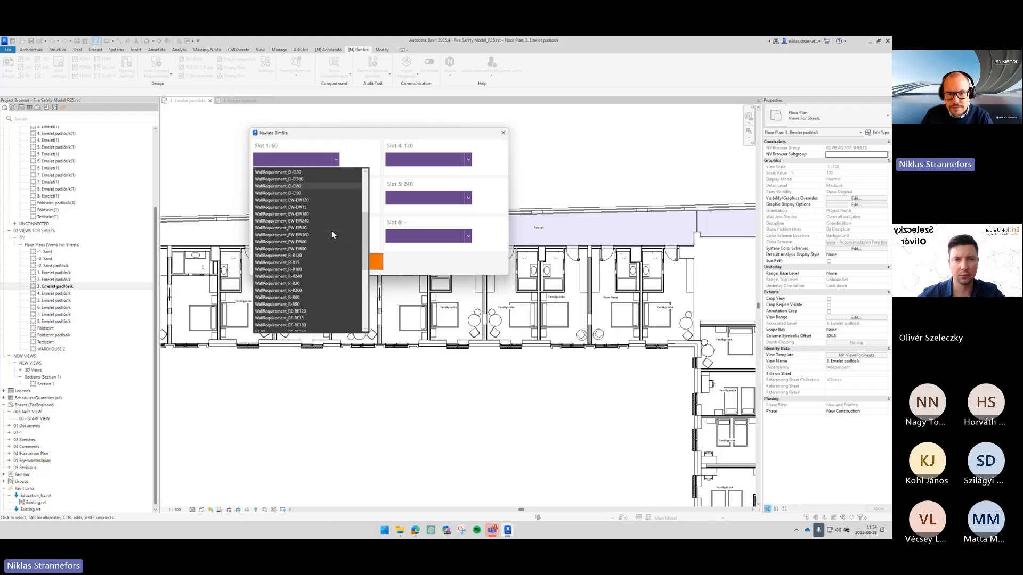
{"action": "scroll", "coordinate": [331, 231], "scroll_direction": "down", "scroll_amount": 6}
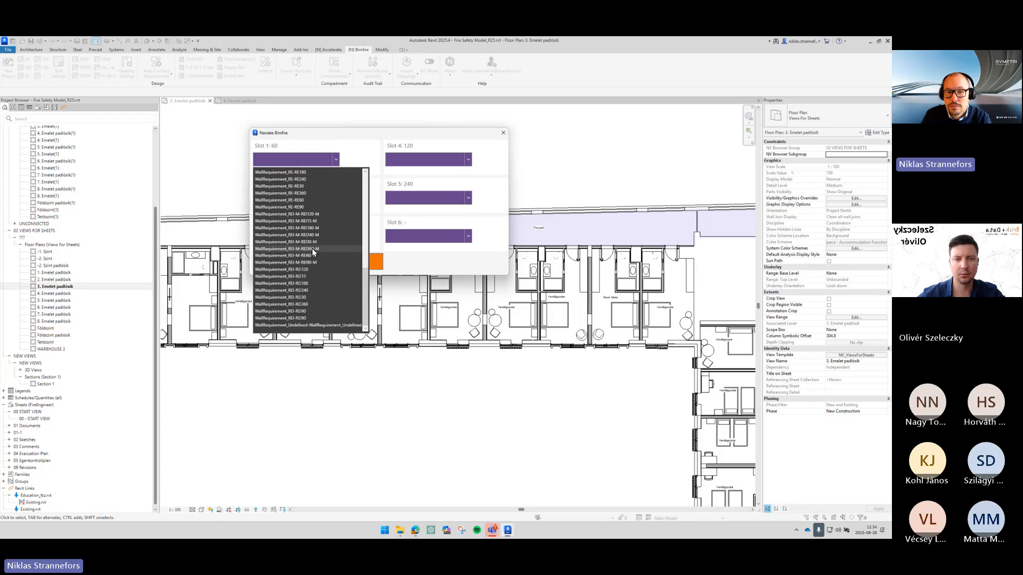
{"action": "scroll", "coordinate": [319, 238], "scroll_direction": "up", "scroll_amount": 7}
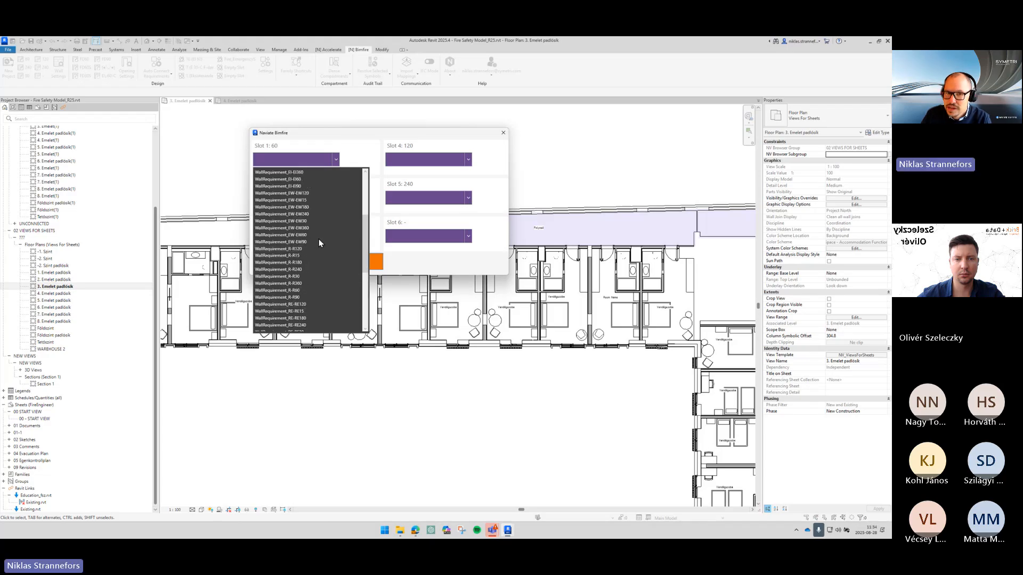
{"action": "scroll", "coordinate": [318, 239], "scroll_direction": "up", "scroll_amount": 4}
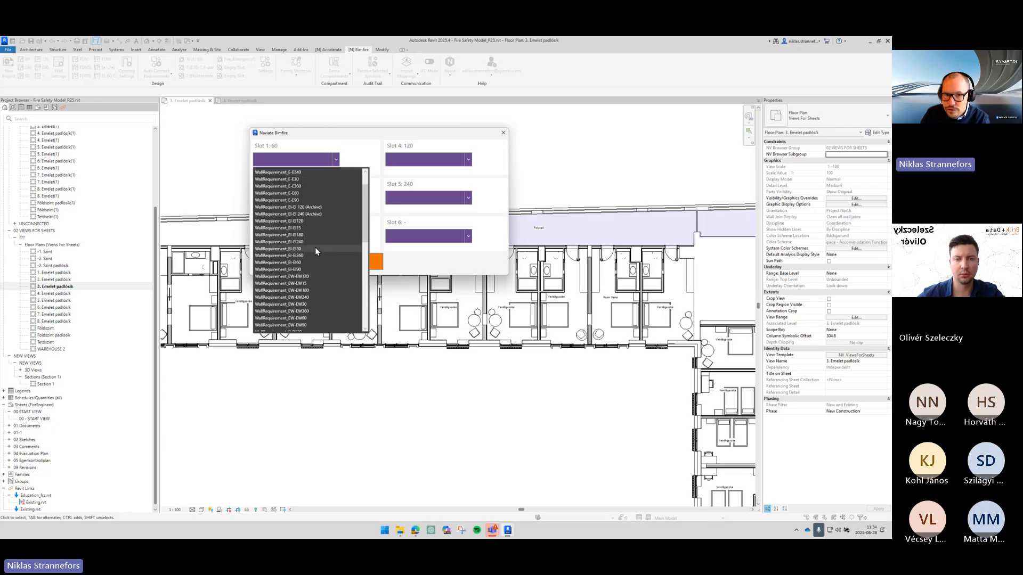
{"action": "left_click", "coordinate": [300, 250]}
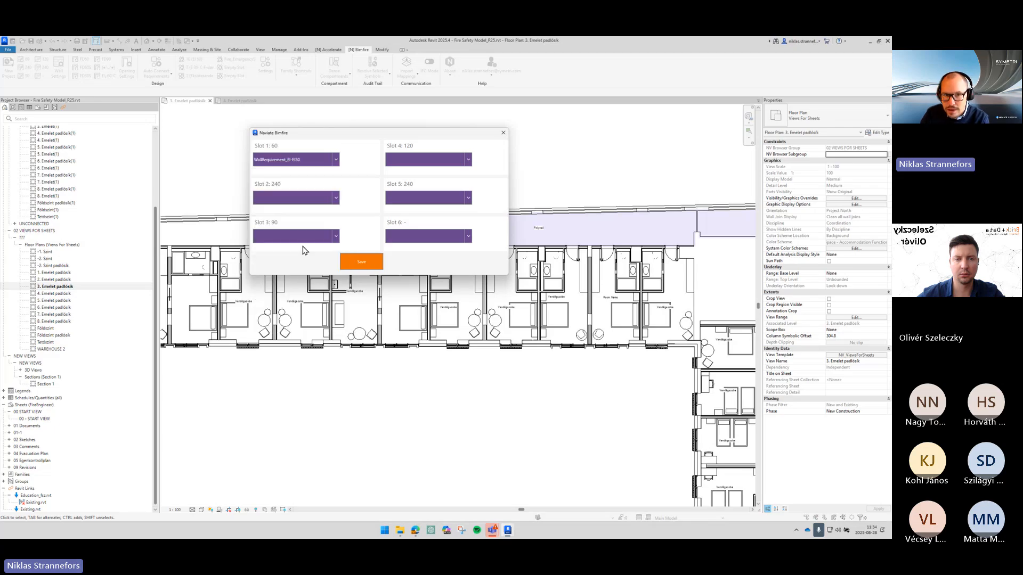
- Assign EI wall requirement families to Slot 2: 240 and Slot 3: 90, then save the wall settings
{"action": "left_click", "coordinate": [335, 199]}
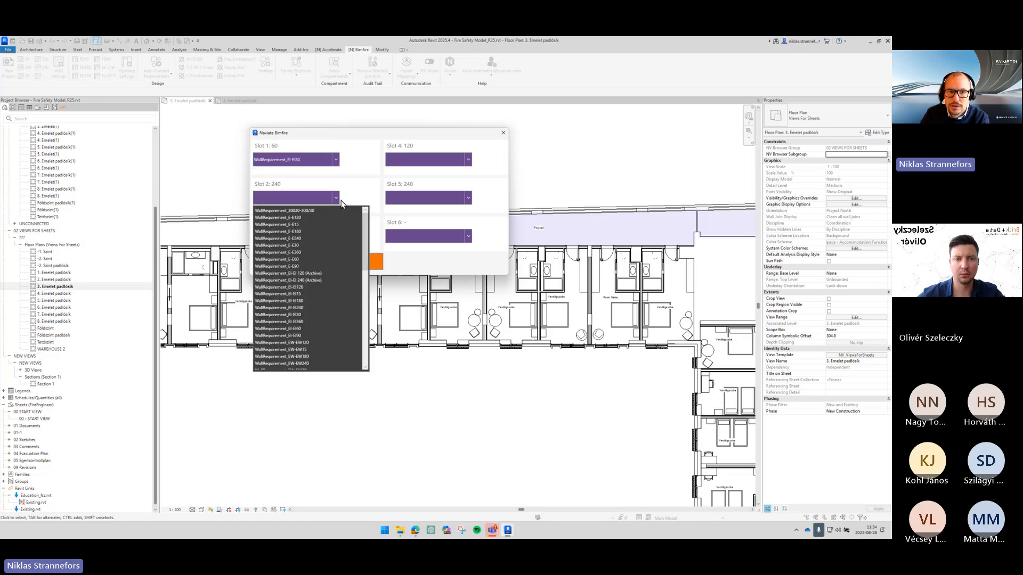
{"action": "left_click", "coordinate": [307, 329]}
{"action": "left_click", "coordinate": [308, 240]}
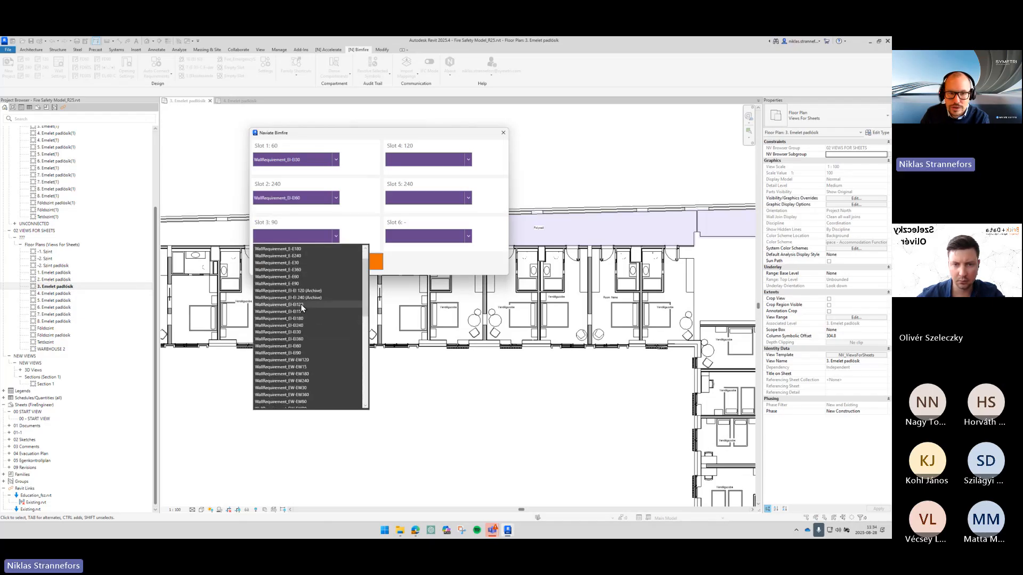
{"action": "left_click", "coordinate": [287, 304]}
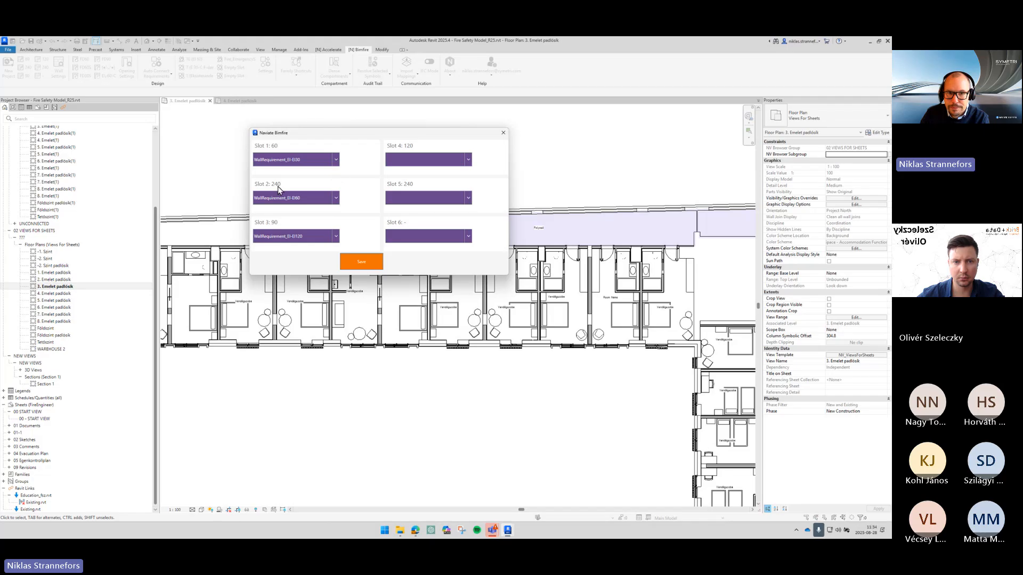
{"action": "left_click", "coordinate": [375, 264]}
{"action": "left_click", "coordinate": [487, 283]}
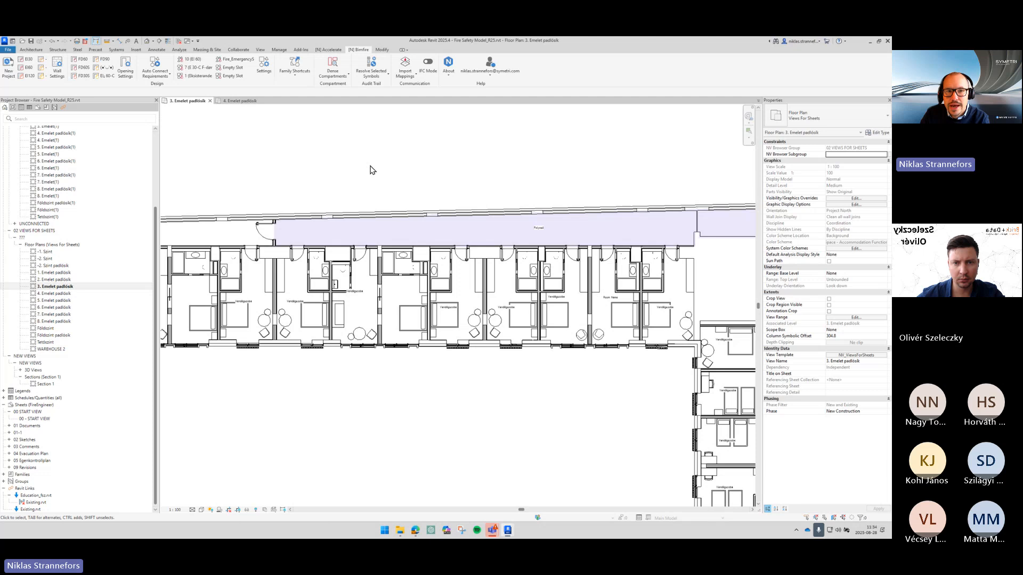
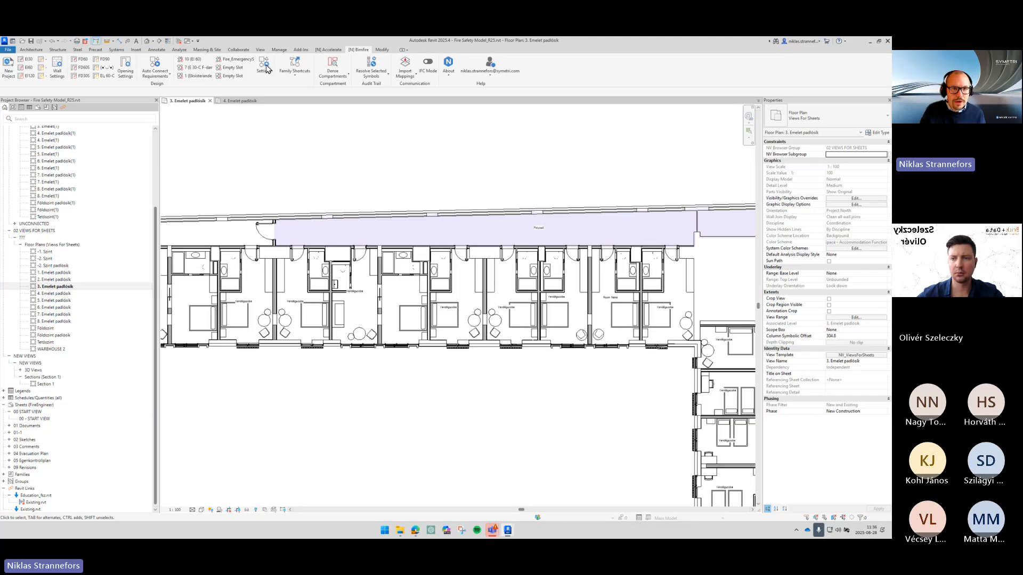
- Open the Keyboard Shortcuts dialog and filter the command list to the [N] Bimfire Tab
{"action": "left_click", "coordinate": [260, 49]}
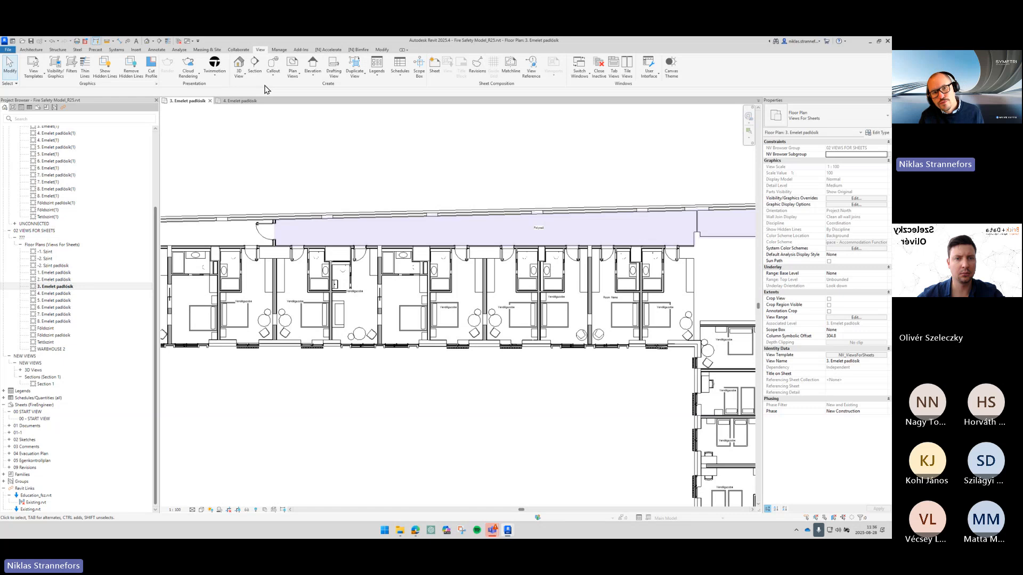
{"action": "left_click", "coordinate": [660, 78]}
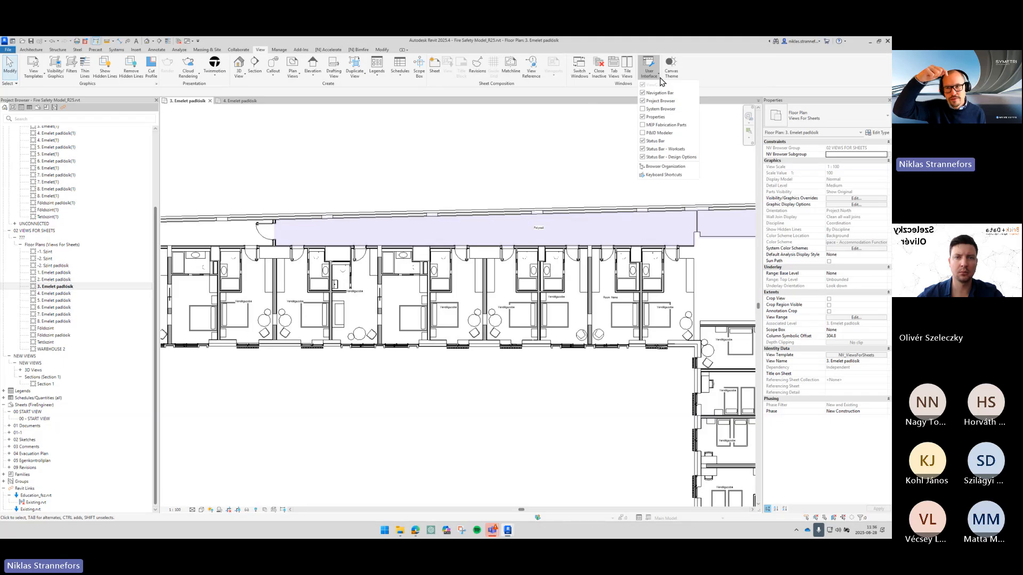
{"action": "left_click", "coordinate": [663, 175]}
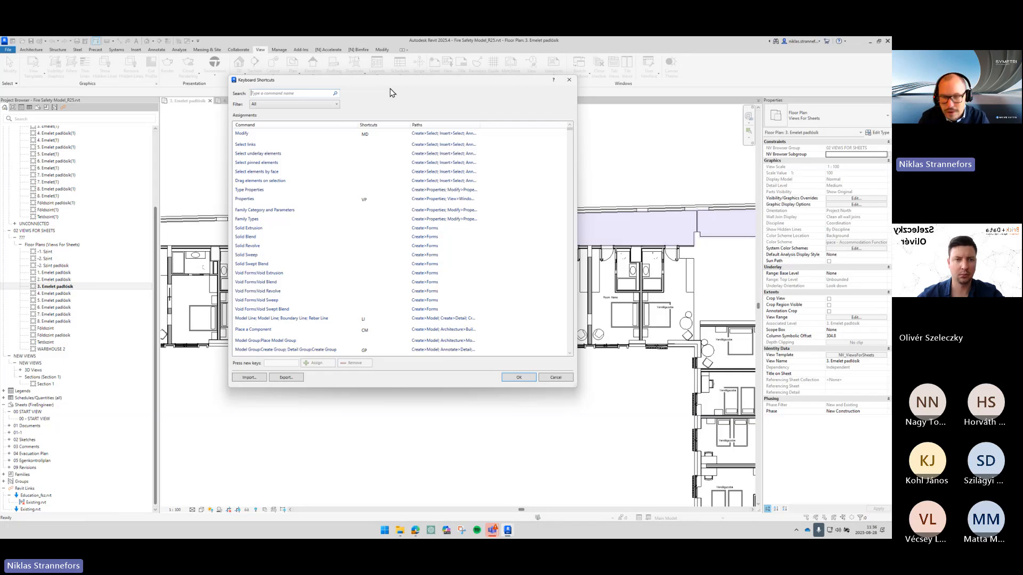
{"action": "left_click", "coordinate": [322, 108]}
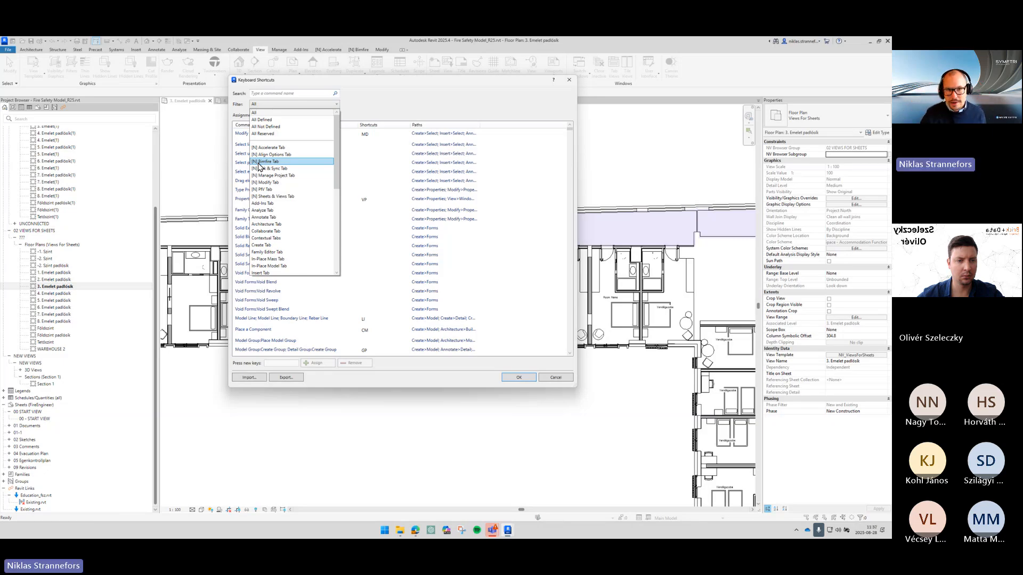
{"action": "left_click", "coordinate": [266, 161]}
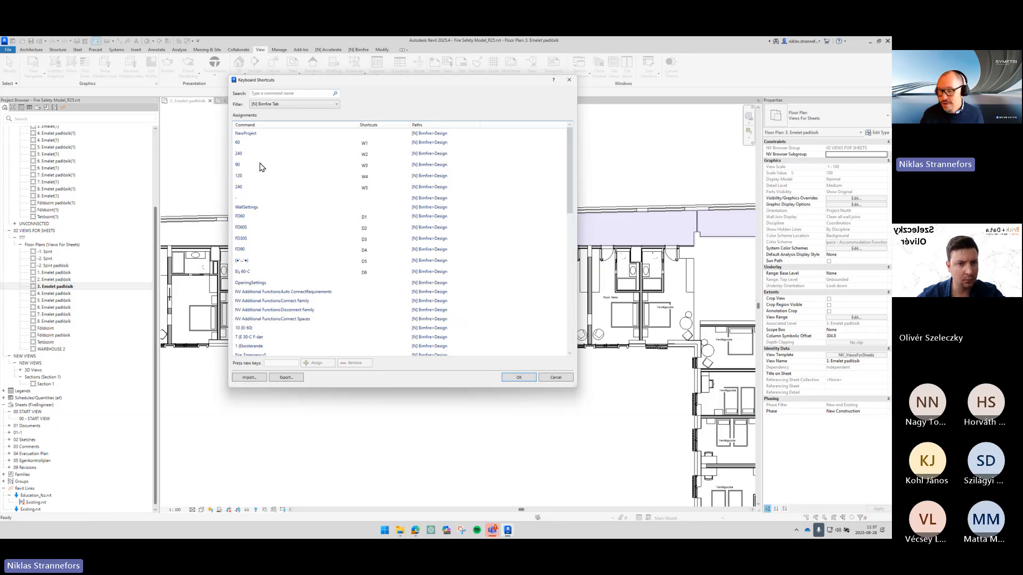
- Review the Bimfire wall requirement commands and their existing shortcuts in the list
{"action": "left_click", "coordinate": [247, 147]}
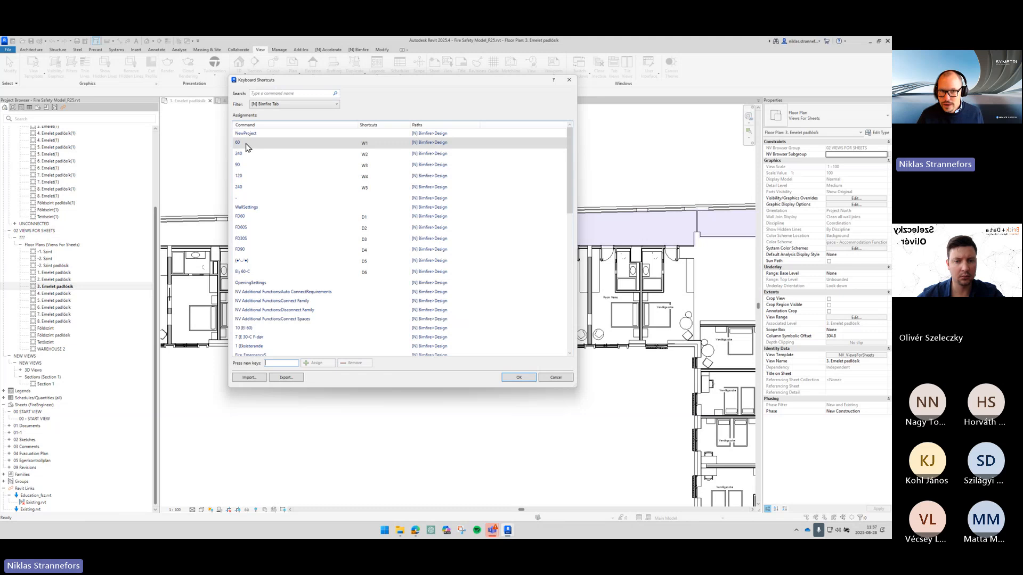
{"action": "left_click", "coordinate": [269, 133]}
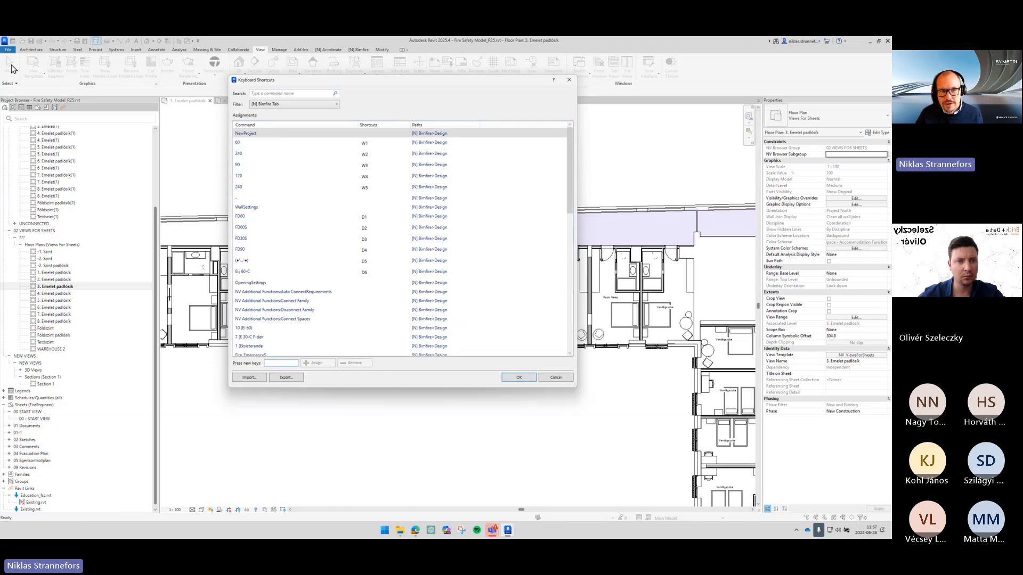
{"action": "left_click", "coordinate": [288, 145]}
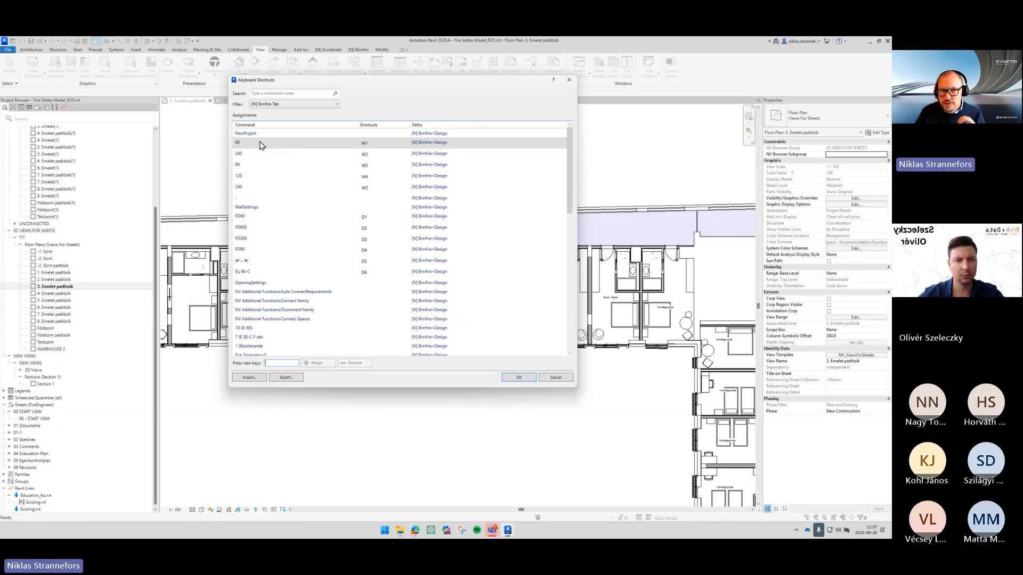
{"action": "left_click", "coordinate": [258, 156]}
{"action": "left_click", "coordinate": [254, 166]}
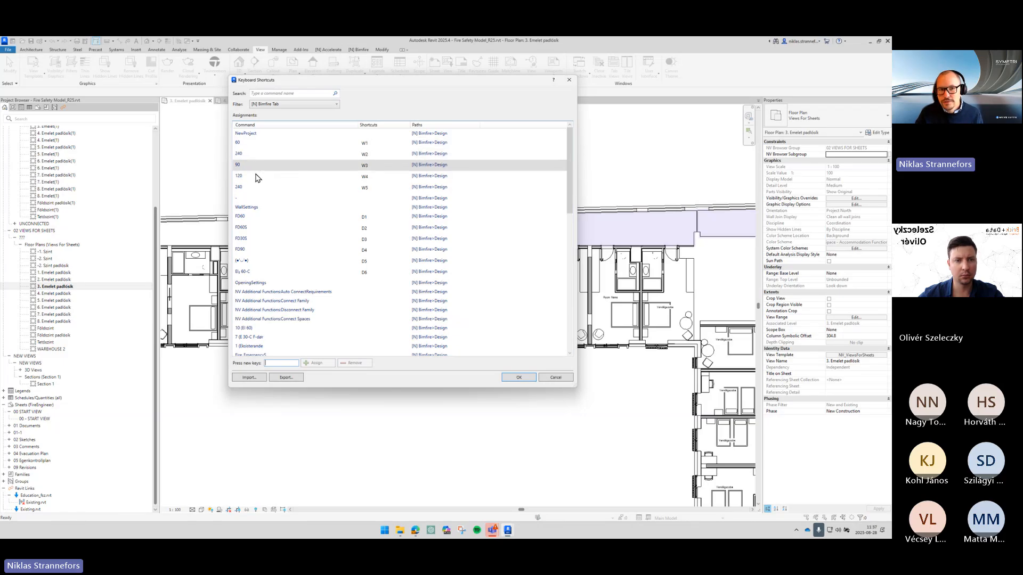
{"action": "left_click", "coordinate": [254, 177]}
{"action": "left_click", "coordinate": [258, 188]}
{"action": "left_click", "coordinate": [263, 198]}
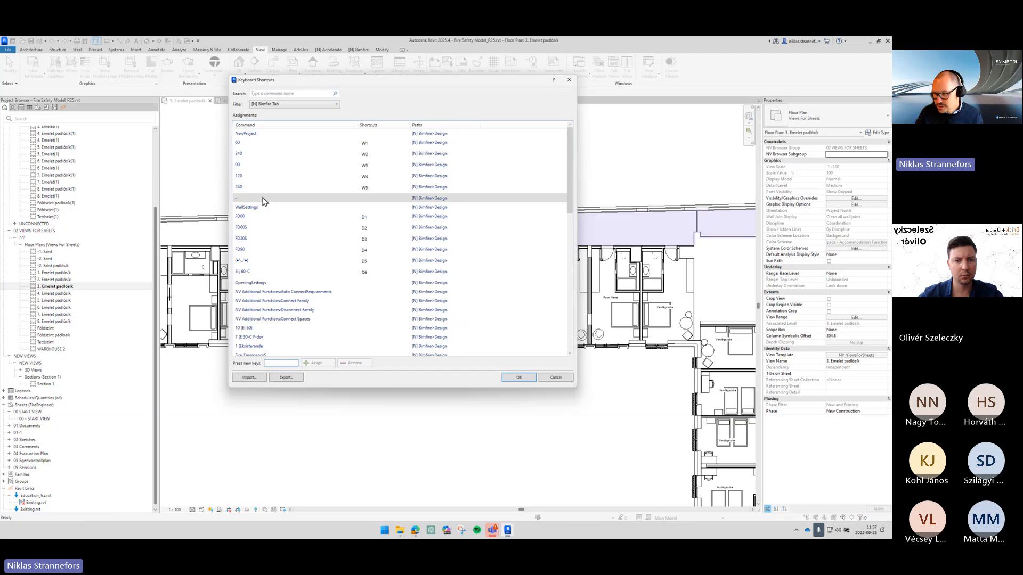
- Assign the shortcut E1 to the 60 wall requirement command, then remove it again
{"action": "left_click", "coordinate": [246, 144]}
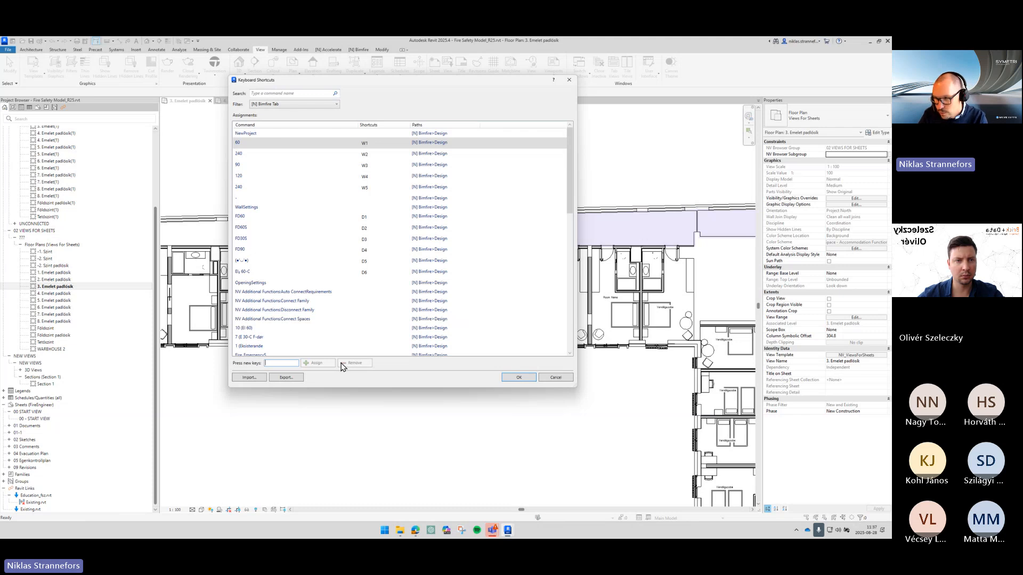
{"action": "left_click", "coordinate": [284, 364]}
{"action": "type", "text": "E1"}
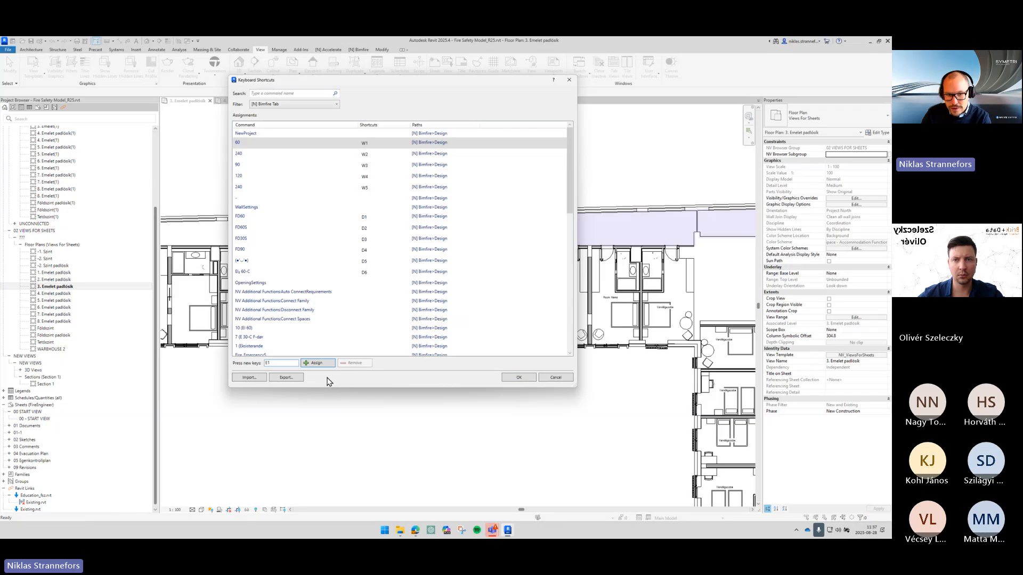
{"action": "left_click", "coordinate": [324, 364]}
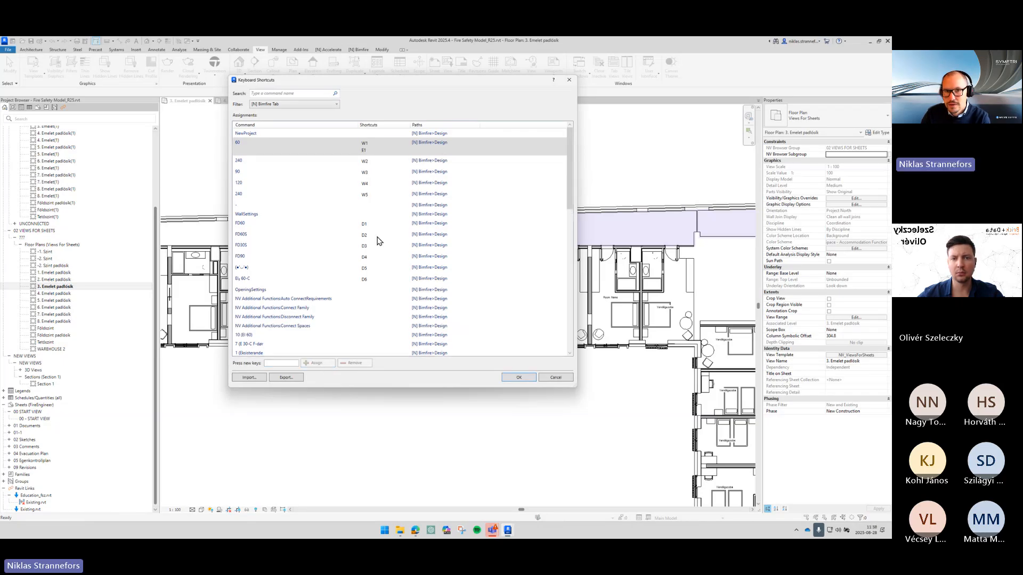
{"action": "left_click", "coordinate": [366, 151]}
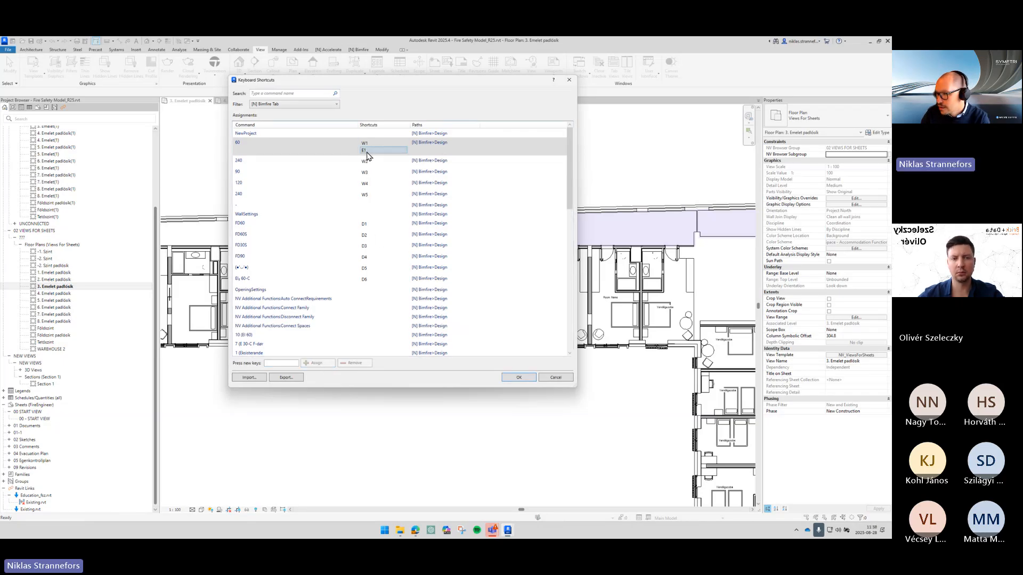
{"action": "left_click", "coordinate": [354, 363]}
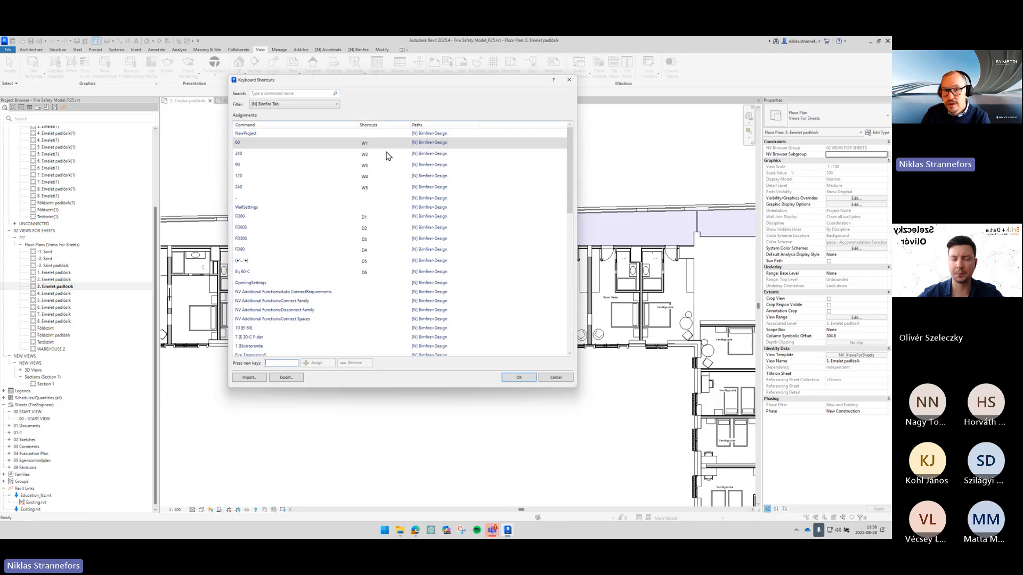
- Assign the shortcut W6 to the unnamed Bimfire command below 240 and save the keyboard shortcuts
{"action": "left_click", "coordinate": [367, 165]}
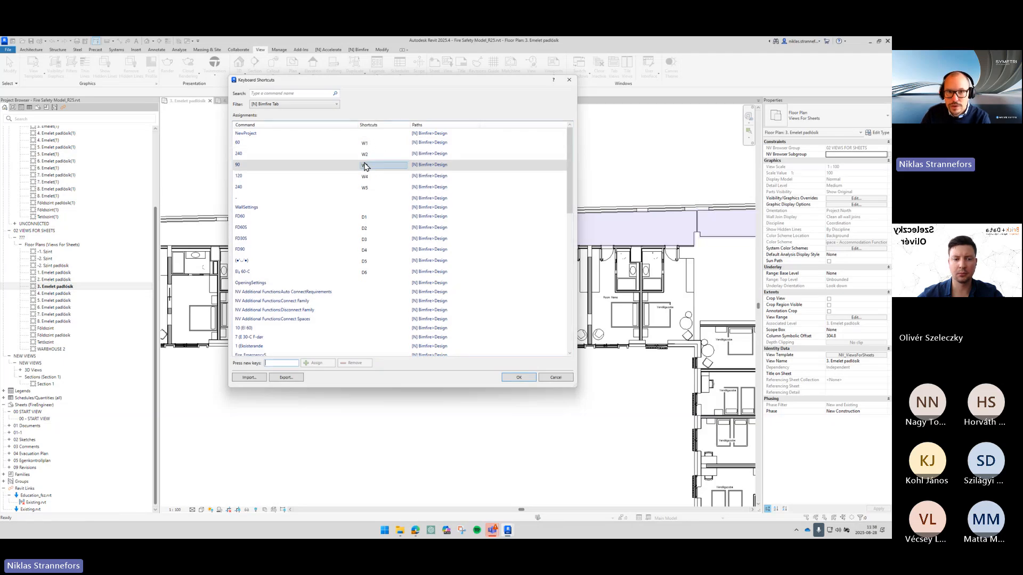
{"action": "left_click_drag", "start_coordinate": [372, 177], "coordinate": [354, 200]}
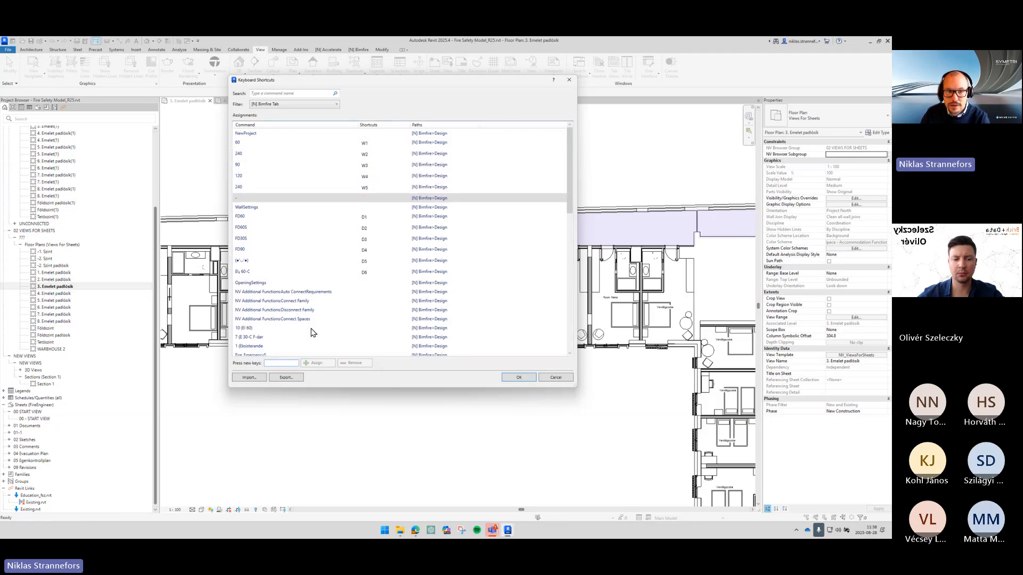
{"action": "type", "text": "W6"}
{"action": "left_click", "coordinate": [317, 363]}
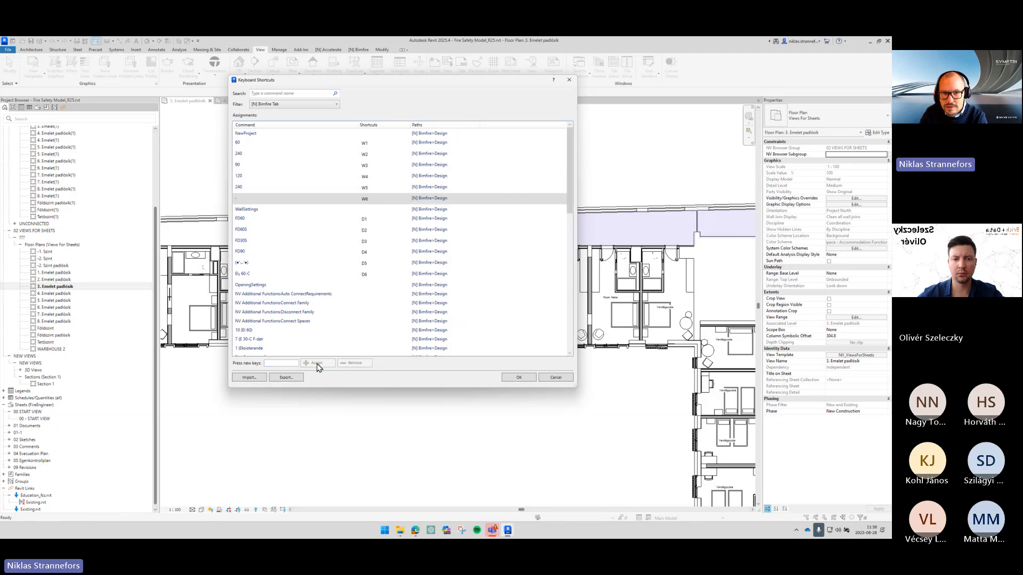
{"action": "left_click", "coordinate": [371, 201]}
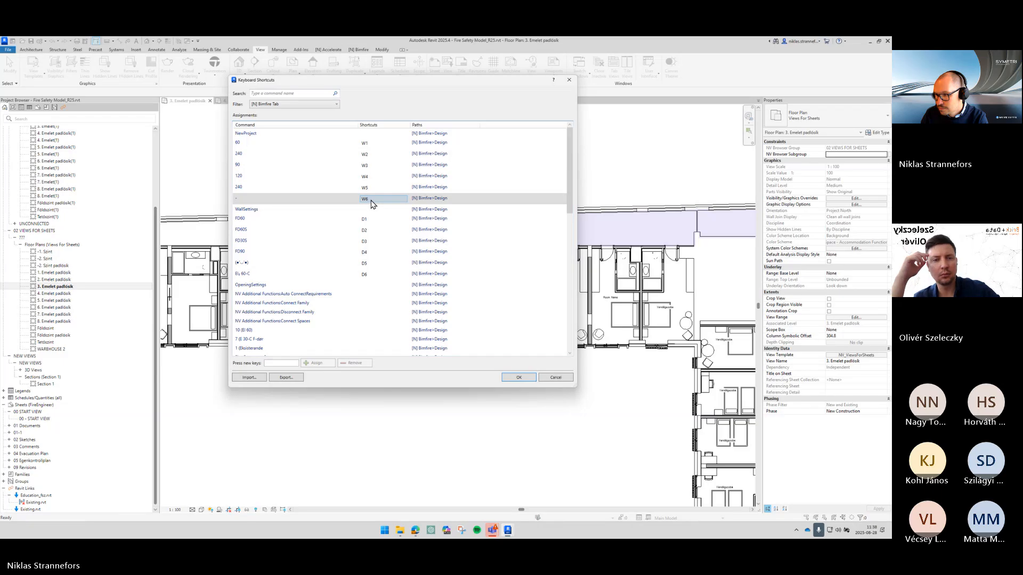
{"action": "left_click", "coordinate": [290, 143]}
{"action": "left_click", "coordinate": [276, 156]}
{"action": "left_click", "coordinate": [271, 146]}
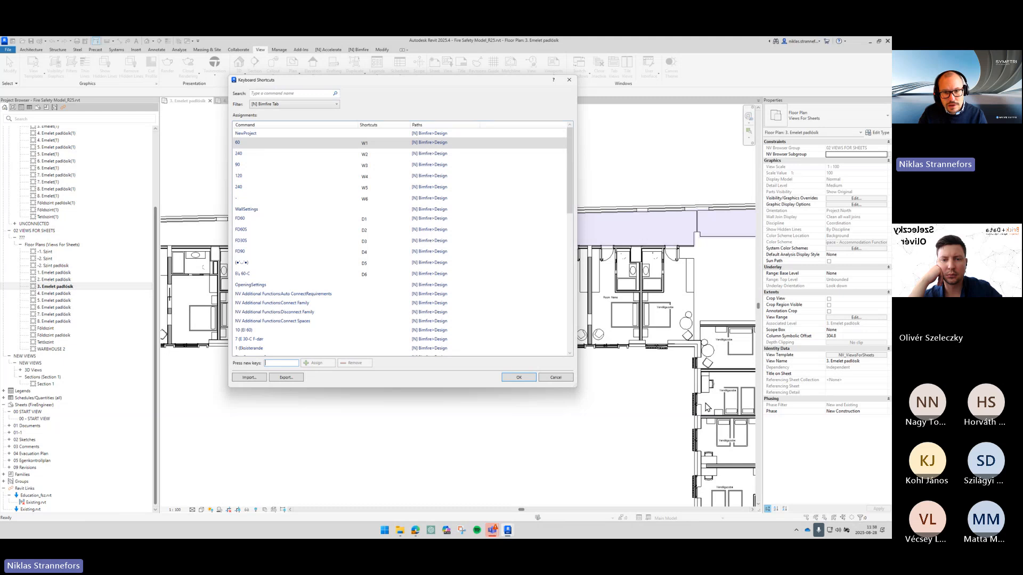
{"action": "left_click", "coordinate": [520, 378]}
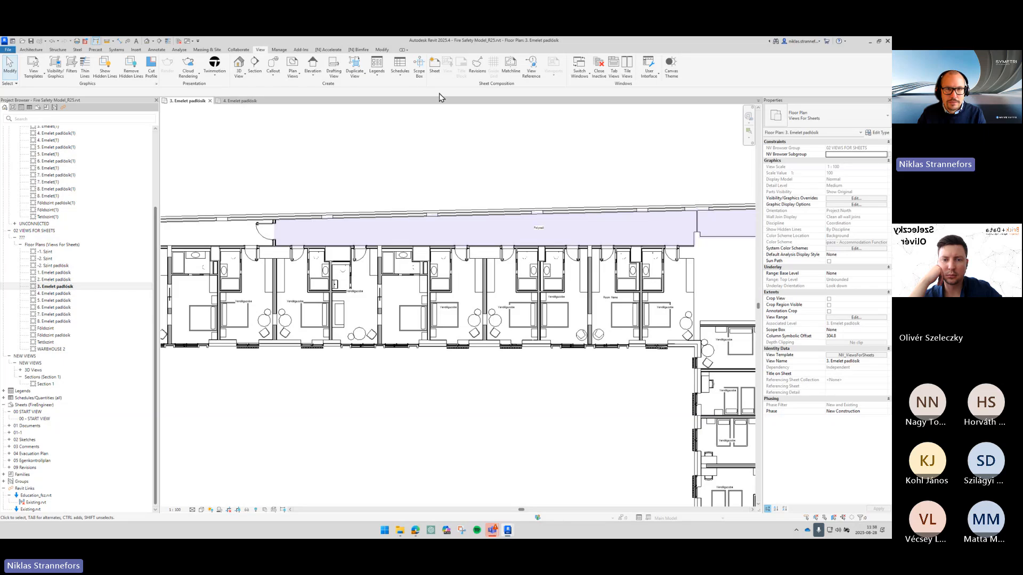
{"action": "left_click", "coordinate": [358, 50]}
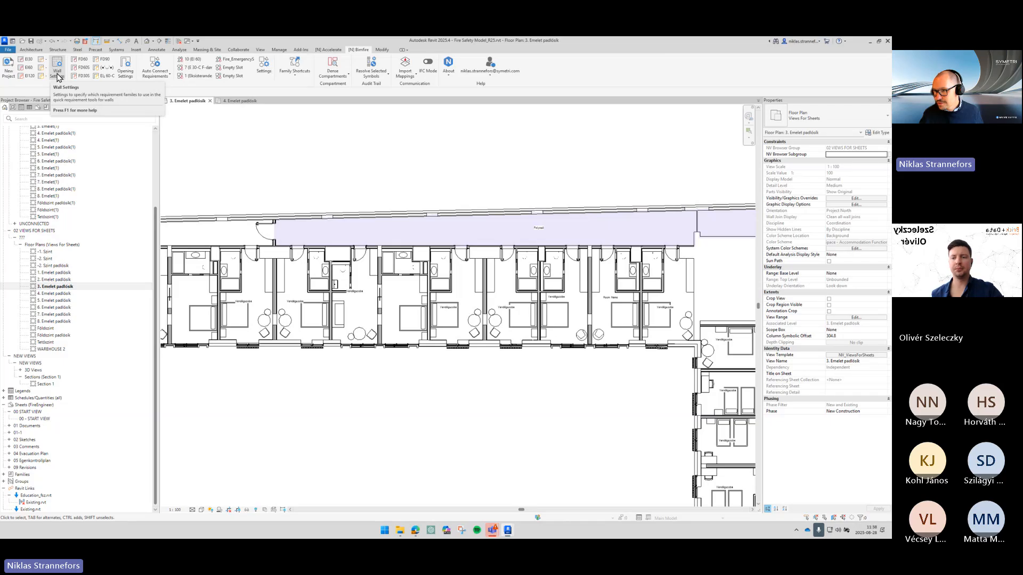
{"action": "left_click", "coordinate": [29, 70]}
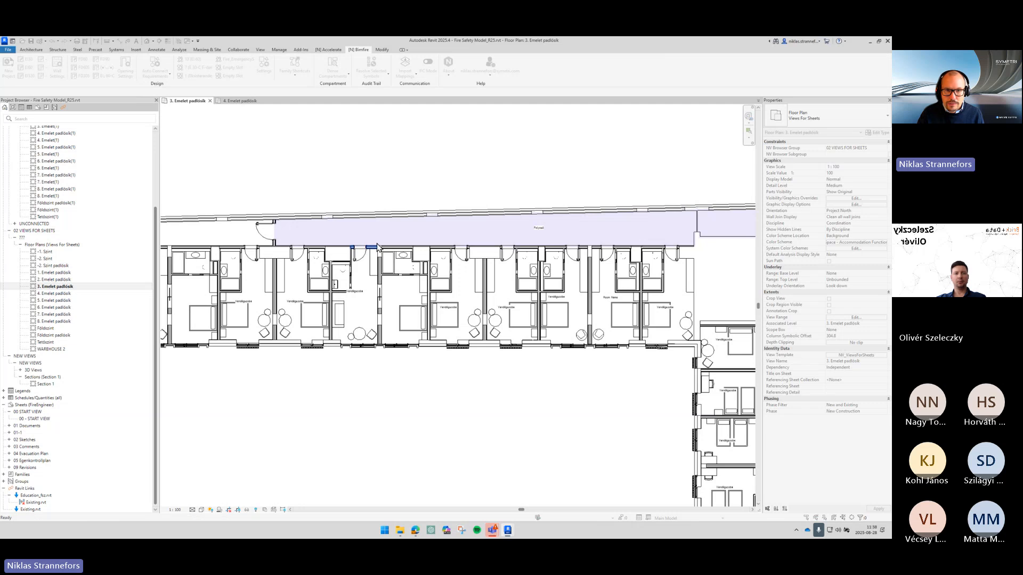
{"action": "scroll", "coordinate": [376, 246], "scroll_direction": "up", "scroll_amount": 5}
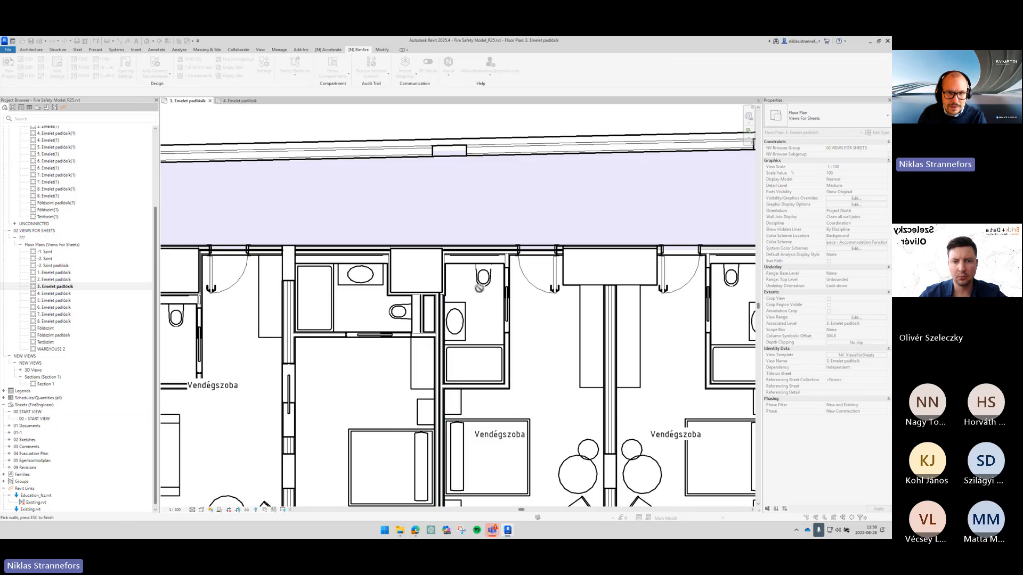
{"action": "key", "text": "Escape"}
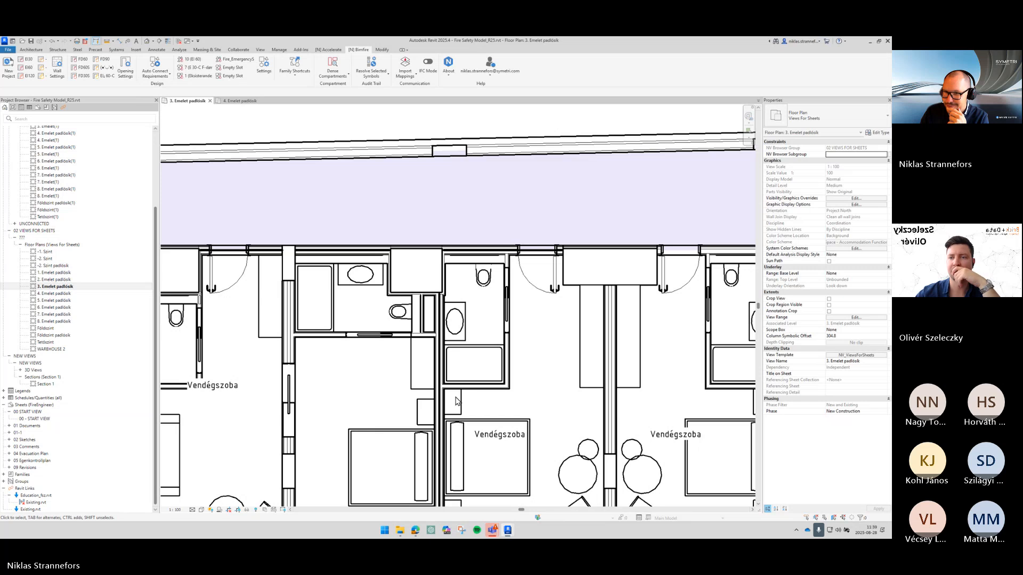
- Examine the guest rooms and spaces along the upper corridor of the floor plan
{"action": "key", "text": "z"}
{"action": "key", "text": "f"}
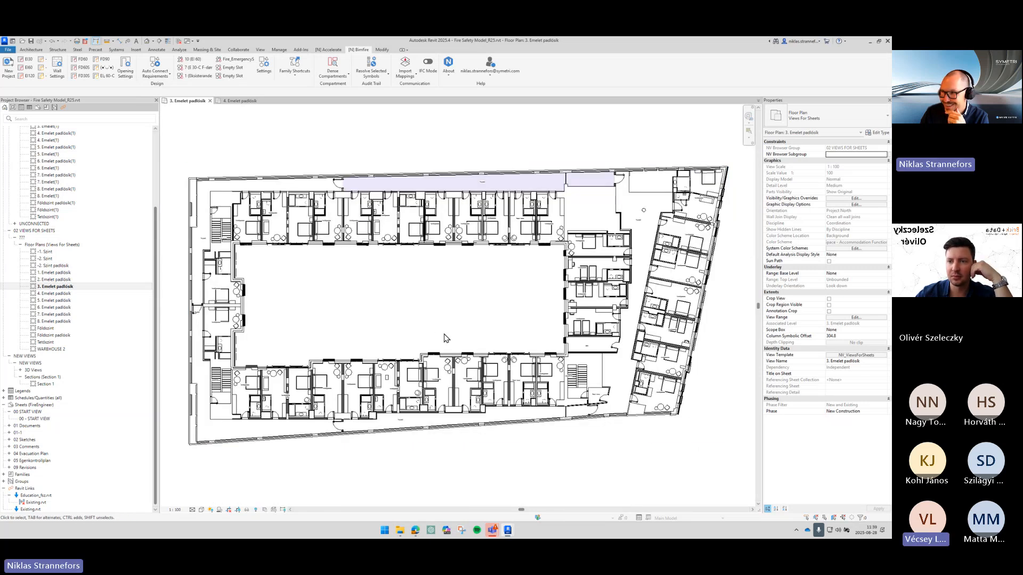
{"action": "scroll", "coordinate": [442, 246], "scroll_direction": "up", "scroll_amount": 5}
{"action": "scroll", "coordinate": [442, 246], "scroll_direction": "up", "scroll_amount": 5}
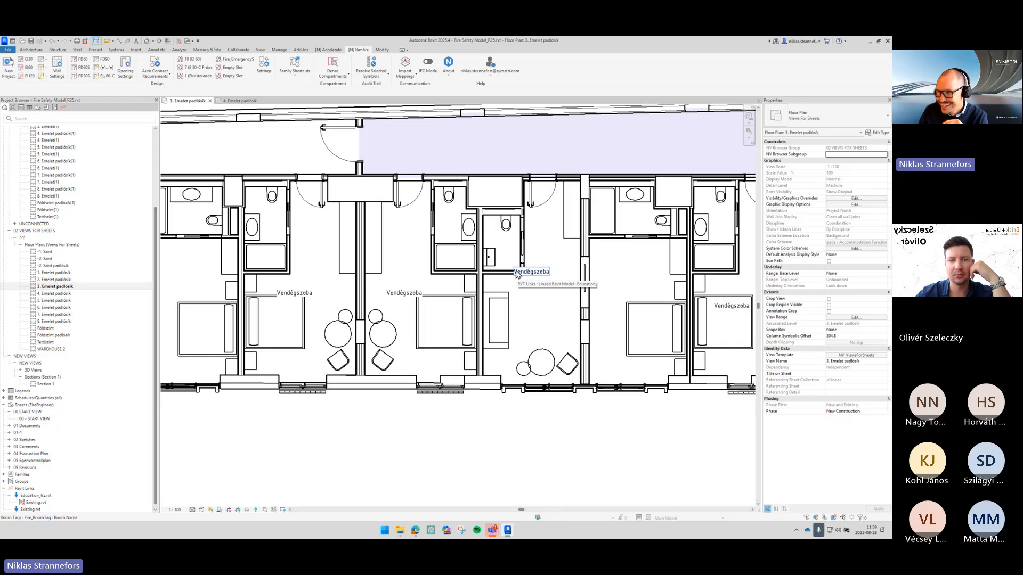
{"action": "middle_click_drag", "start_coordinate": [512, 282], "coordinate": [525, 293]}
{"action": "scroll", "coordinate": [519, 264], "scroll_direction": "up", "scroll_amount": 1}
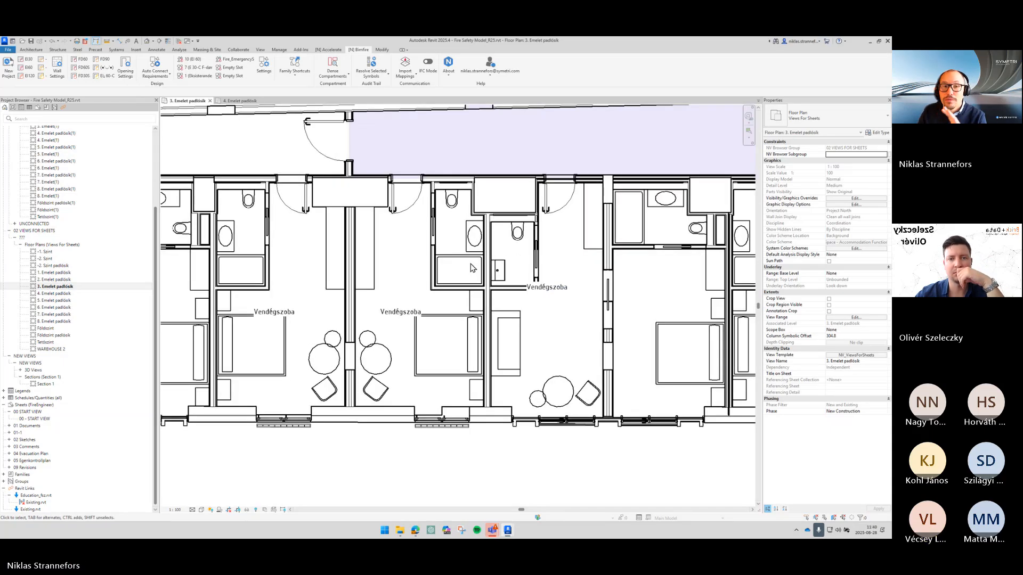
{"action": "middle_click_drag", "start_coordinate": [416, 265], "coordinate": [501, 276]}
{"action": "middle_click_drag", "start_coordinate": [692, 266], "coordinate": [559, 269]}
{"action": "scroll", "coordinate": [560, 269], "scroll_direction": "down", "scroll_amount": 1}
{"action": "scroll", "coordinate": [559, 269], "scroll_direction": "up", "scroll_amount": 2}
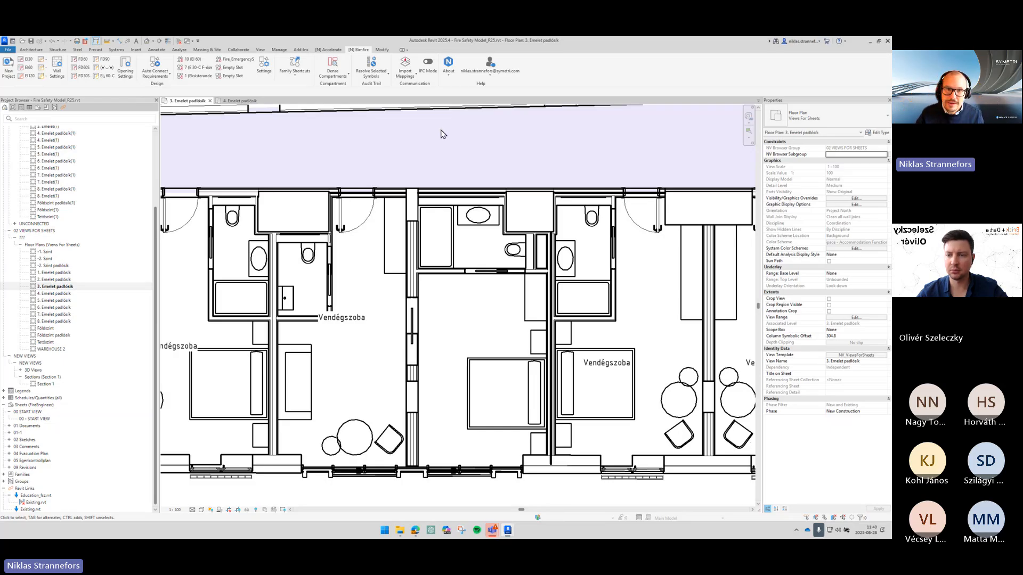
- Open the project Phasing settings and review the phase filter definitions
{"action": "left_click", "coordinate": [279, 50]}
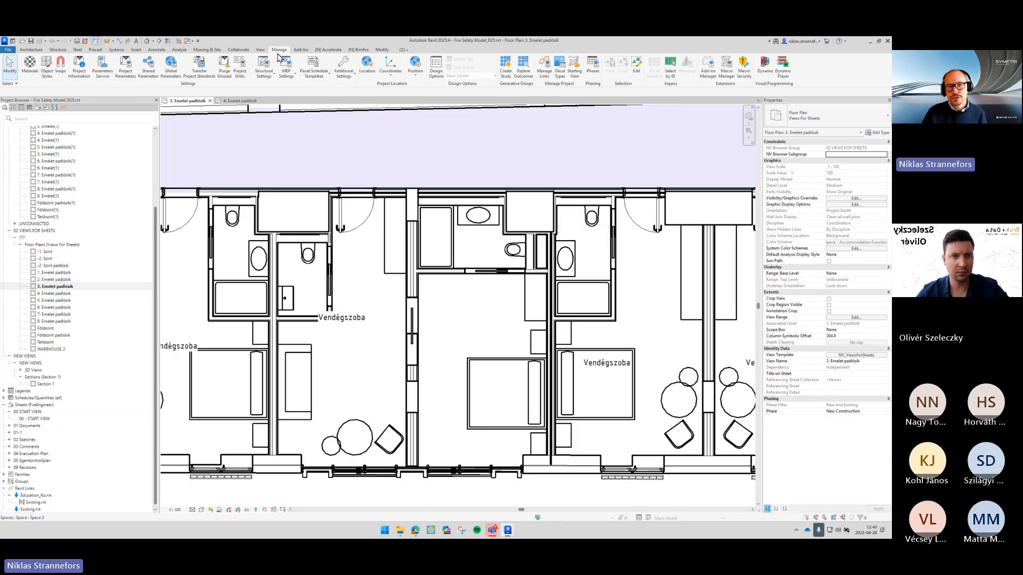
{"action": "left_click", "coordinate": [593, 67]}
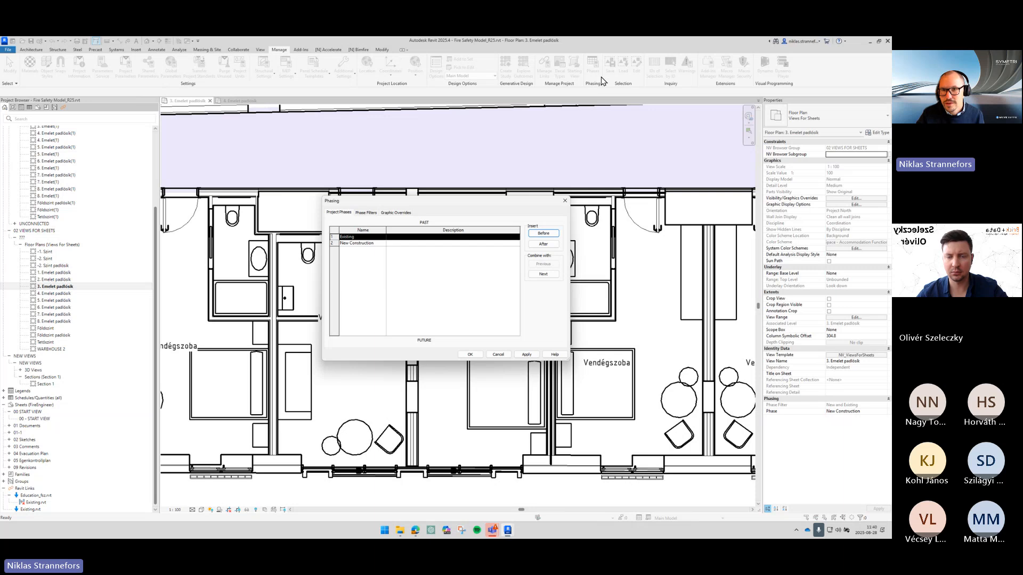
{"action": "left_click", "coordinate": [366, 212]}
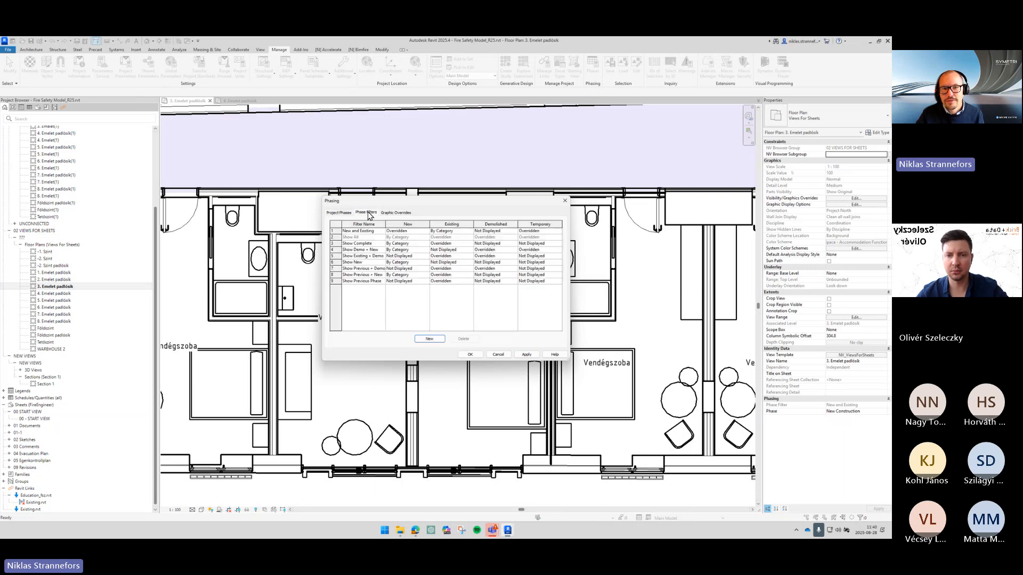
{"action": "left_click", "coordinate": [397, 231]}
{"action": "left_click_drag", "start_coordinate": [408, 231], "coordinate": [369, 232]}
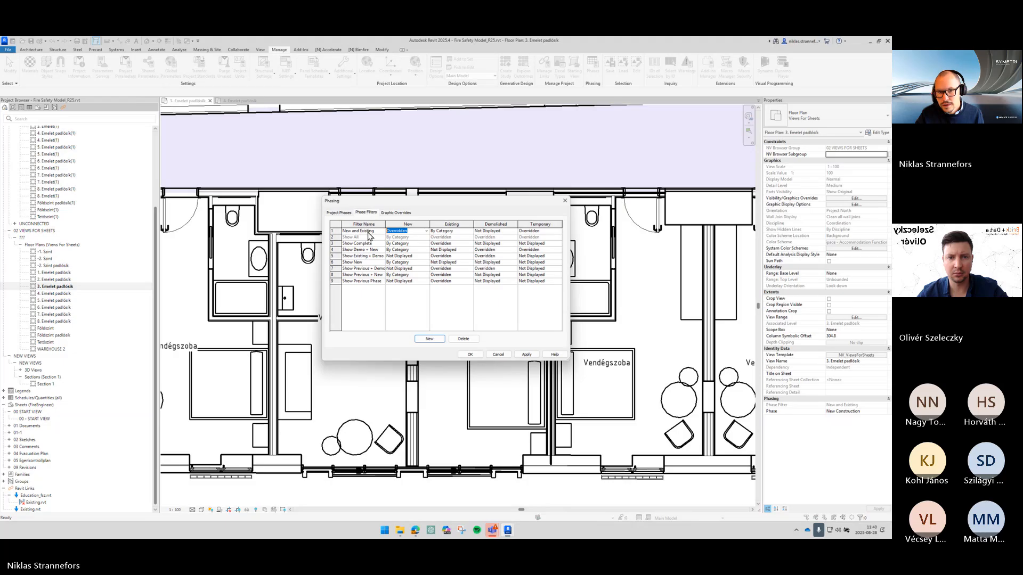
- Try to change the New phase's line graphic overrides, then cancel the Phasing dialog
{"action": "left_click", "coordinate": [396, 214]}
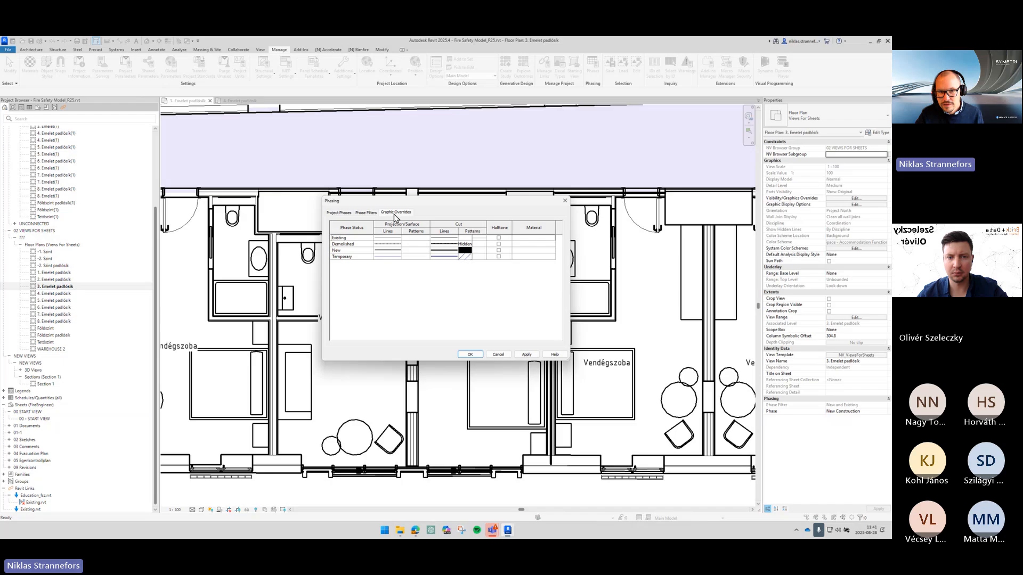
{"action": "left_click", "coordinate": [359, 251]}
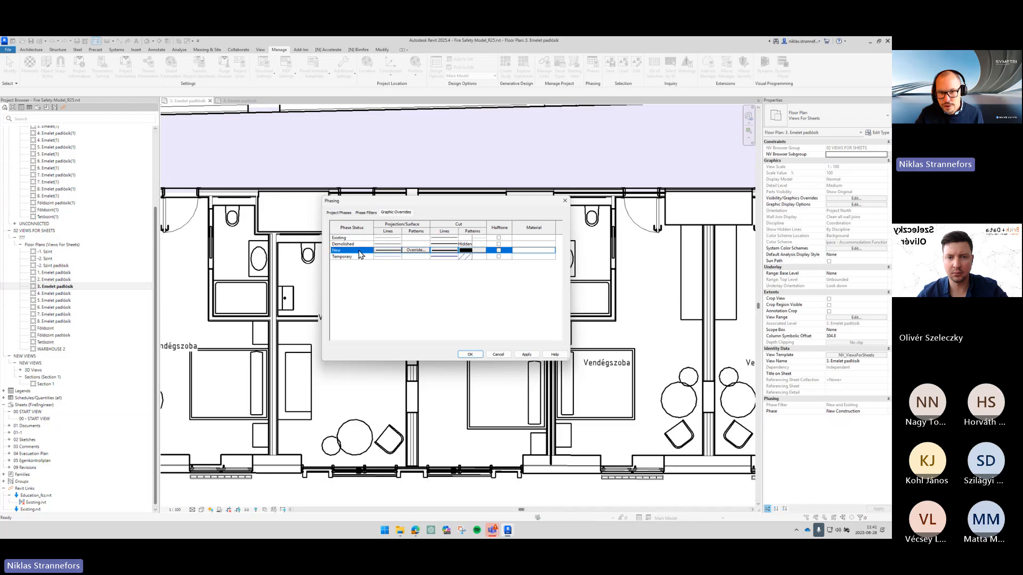
{"action": "left_click", "coordinate": [446, 251]}
{"action": "left_click", "coordinate": [445, 250]}
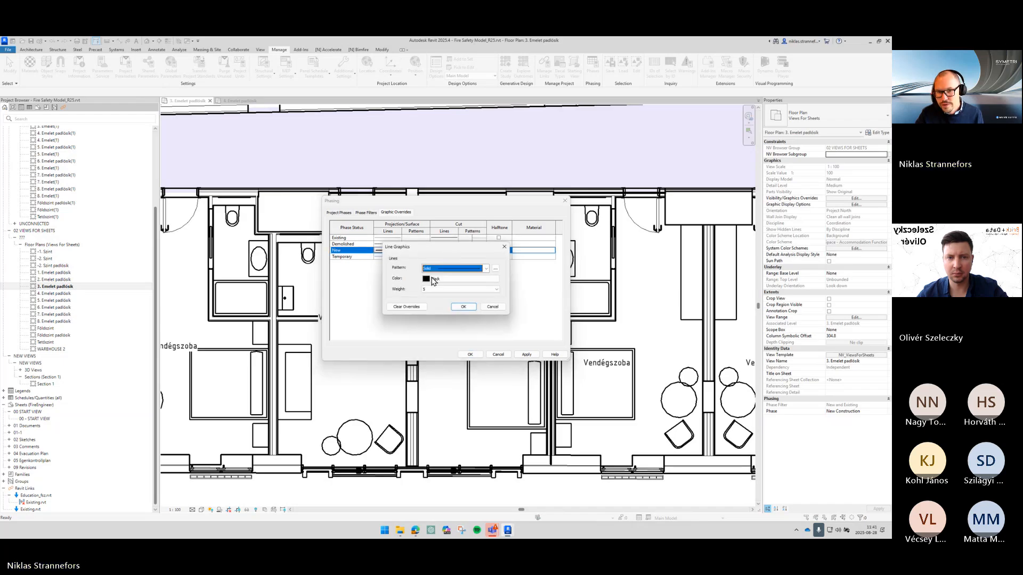
{"action": "left_click", "coordinate": [435, 283]}
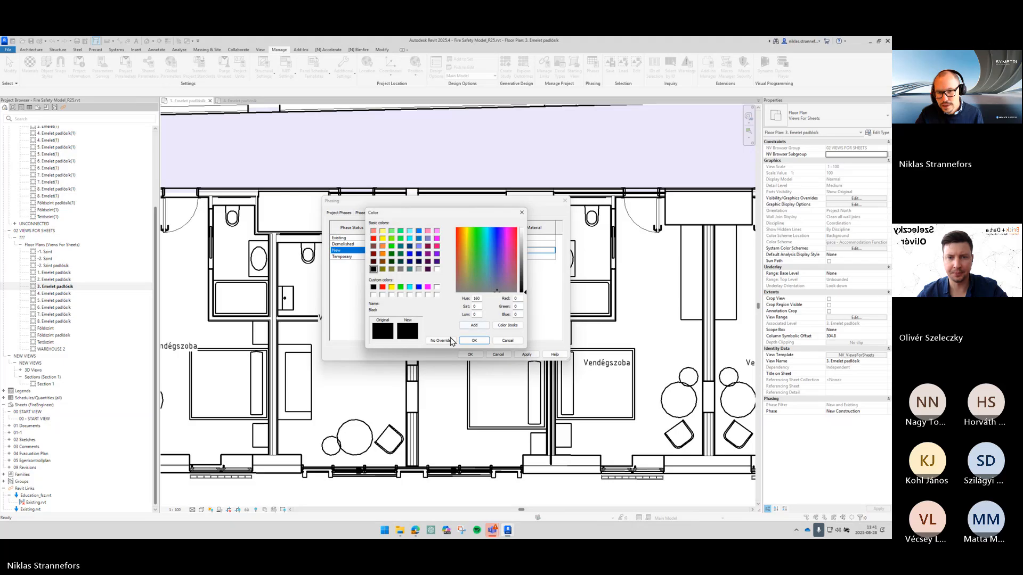
{"action": "left_click", "coordinate": [476, 343]}
{"action": "left_click", "coordinate": [467, 309]}
{"action": "double_click", "coordinate": [380, 252]}
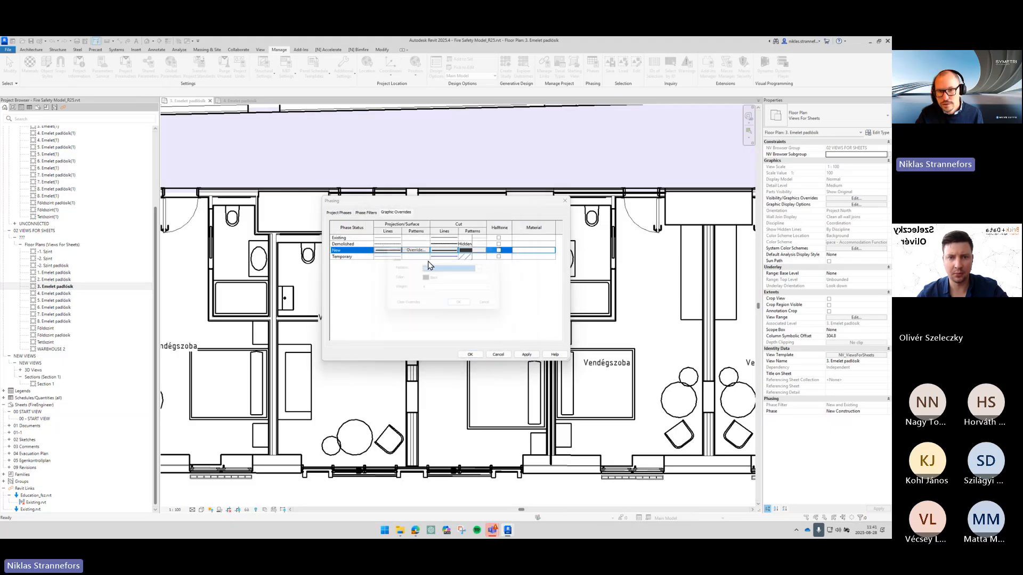
{"action": "left_click", "coordinate": [420, 307]}
{"action": "left_click", "coordinate": [463, 307]}
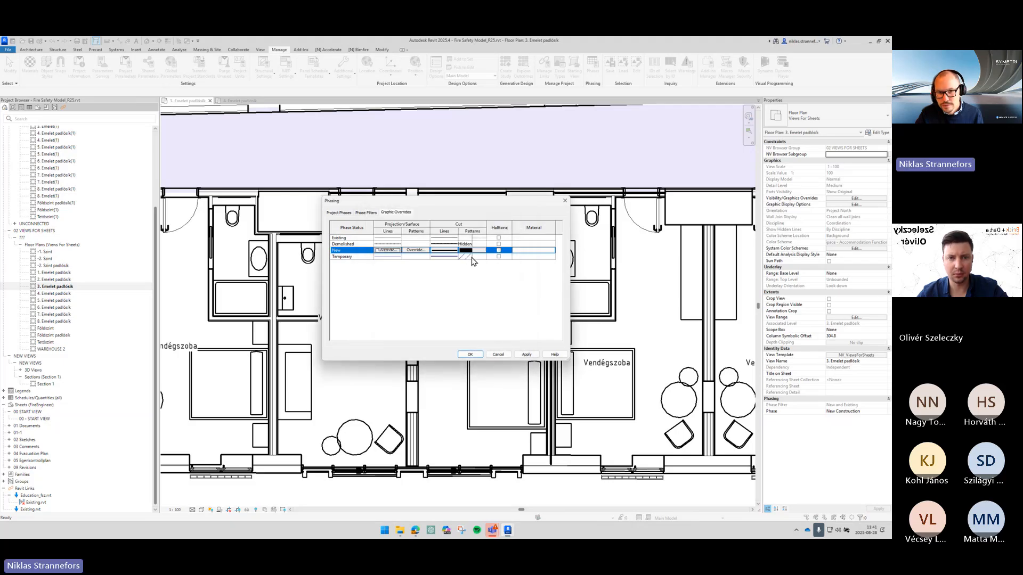
{"action": "left_click", "coordinate": [499, 354]}
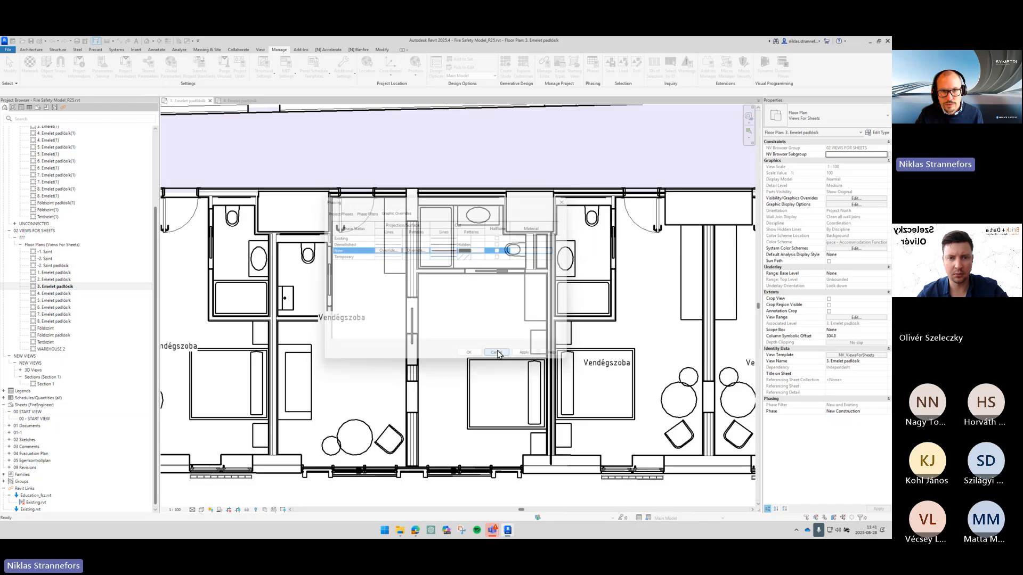
- Set the cut and projection line colors of the New phase status to No Override in the phase graphic overrides
{"action": "left_click", "coordinate": [594, 68]}
{"action": "left_click", "coordinate": [397, 212]}
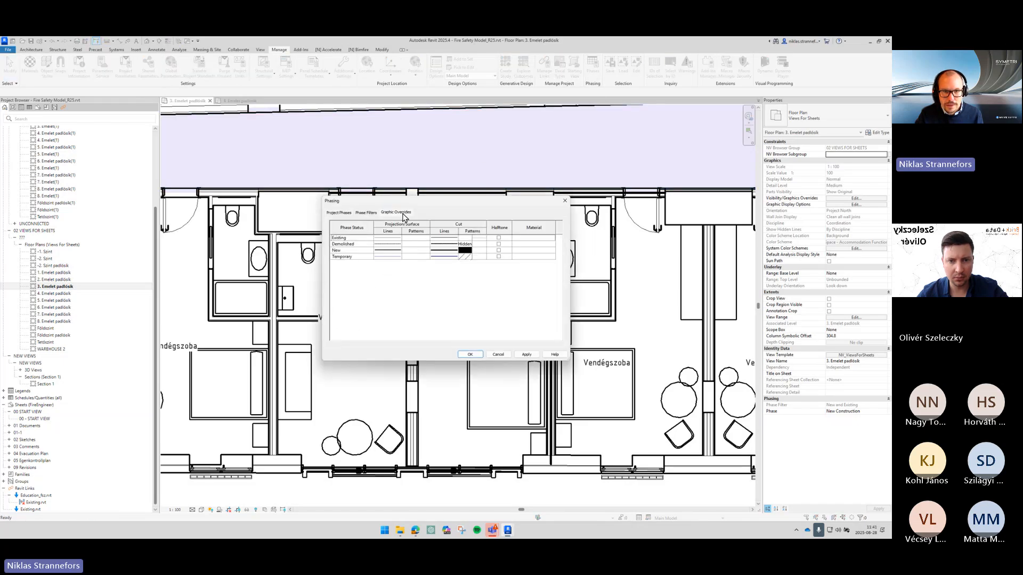
{"action": "double_click", "coordinate": [441, 251]}
{"action": "left_click", "coordinate": [459, 279]}
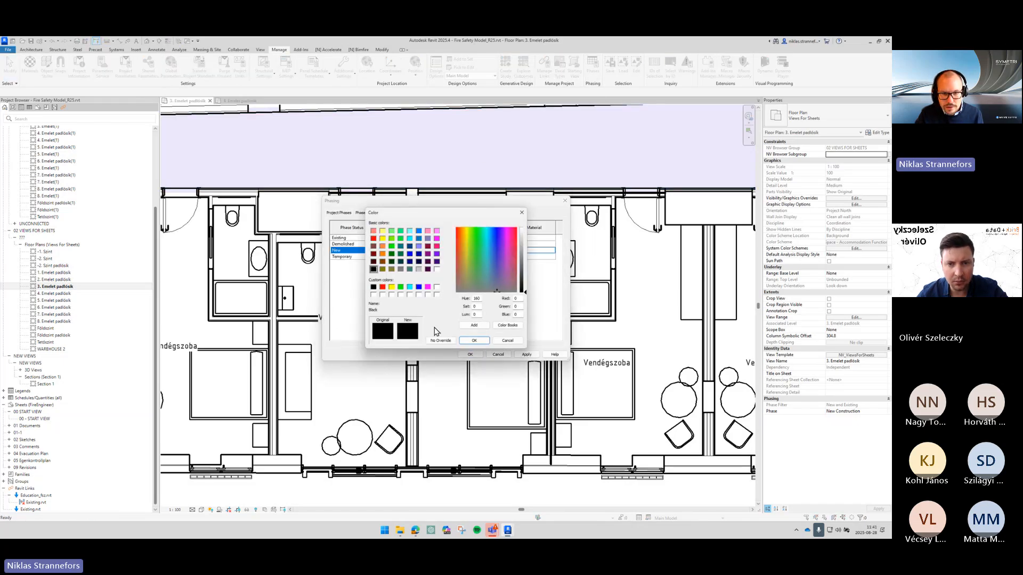
{"action": "left_click", "coordinate": [441, 337]}
{"action": "left_click", "coordinate": [463, 307]}
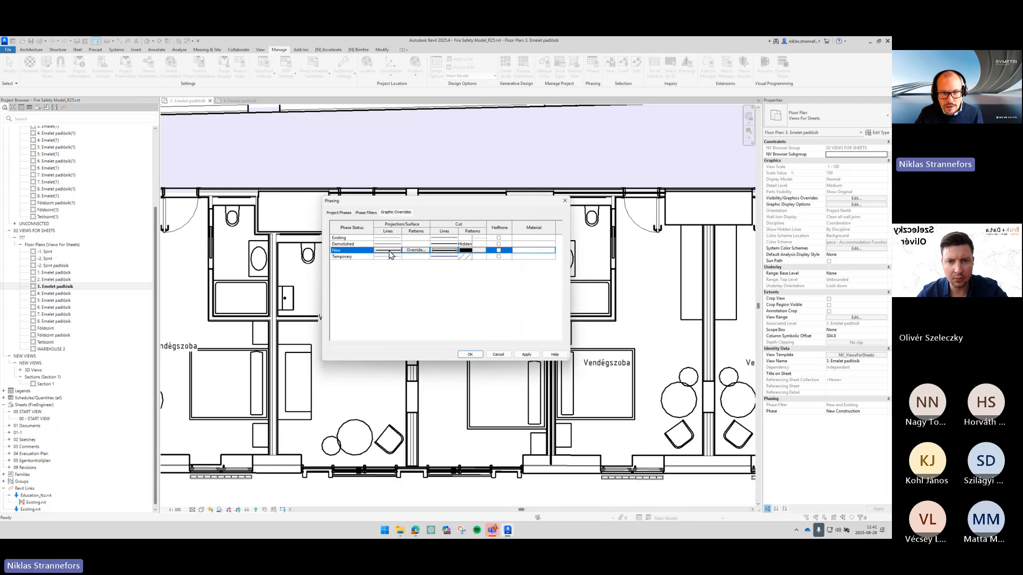
{"action": "double_click", "coordinate": [389, 251]}
{"action": "left_click", "coordinate": [437, 279]}
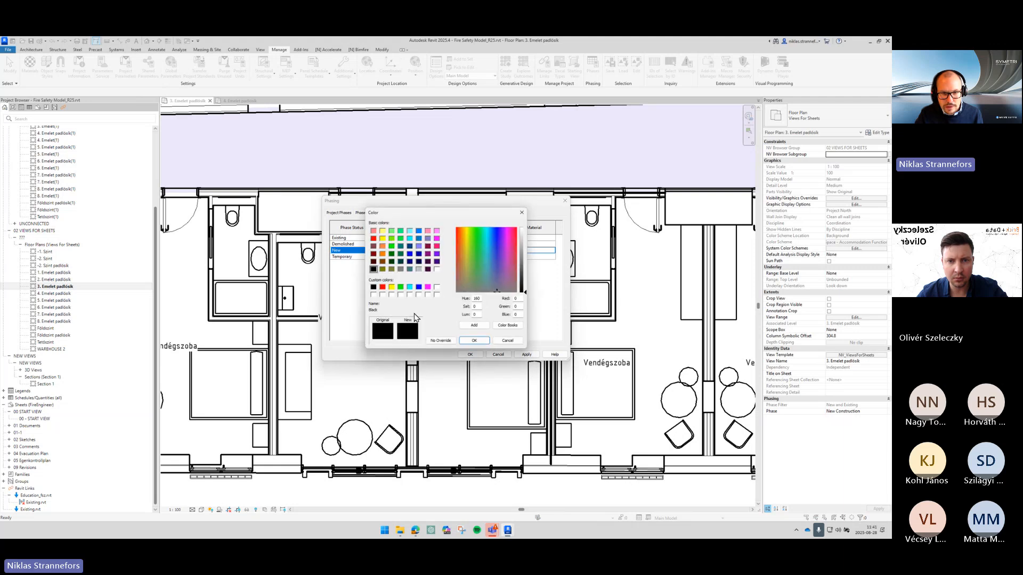
{"action": "left_click", "coordinate": [442, 337]}
{"action": "left_click", "coordinate": [464, 307]}
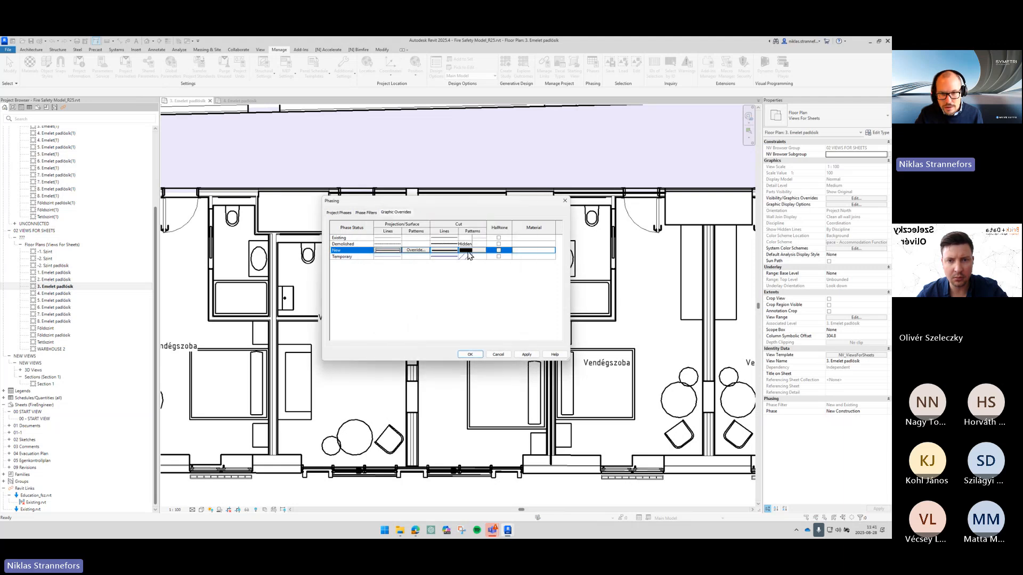
{"action": "left_click", "coordinate": [473, 356]}
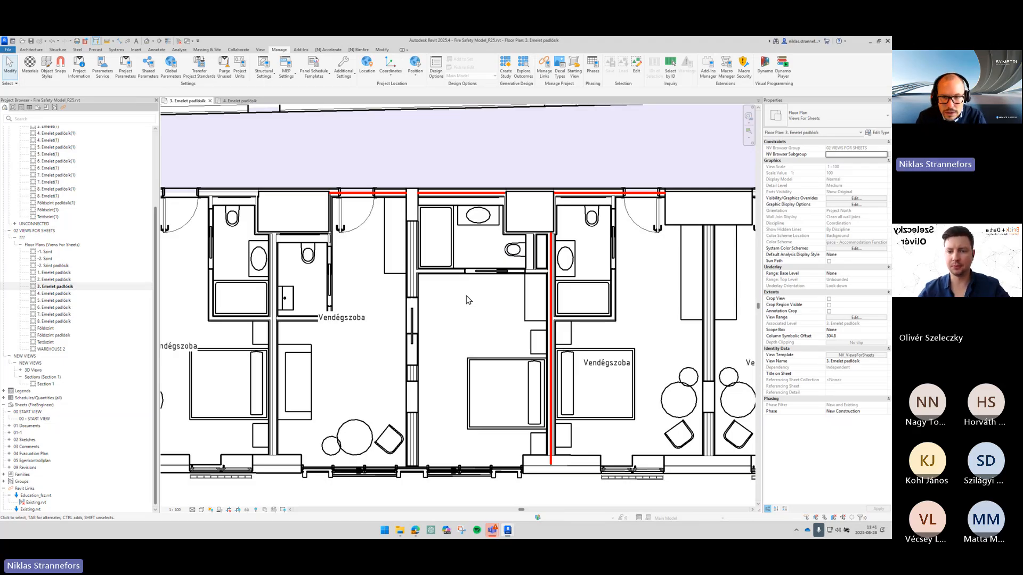
- Apply the wall fire requirement to the corridor and partition walls of the middle guest room
{"action": "left_click", "coordinate": [419, 215]}
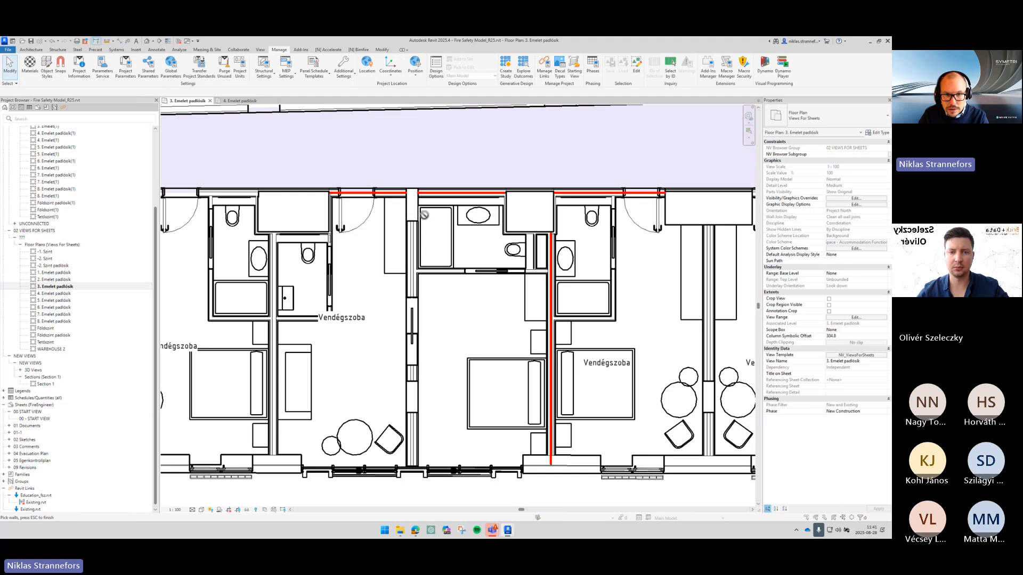
{"action": "left_click", "coordinate": [463, 278]}
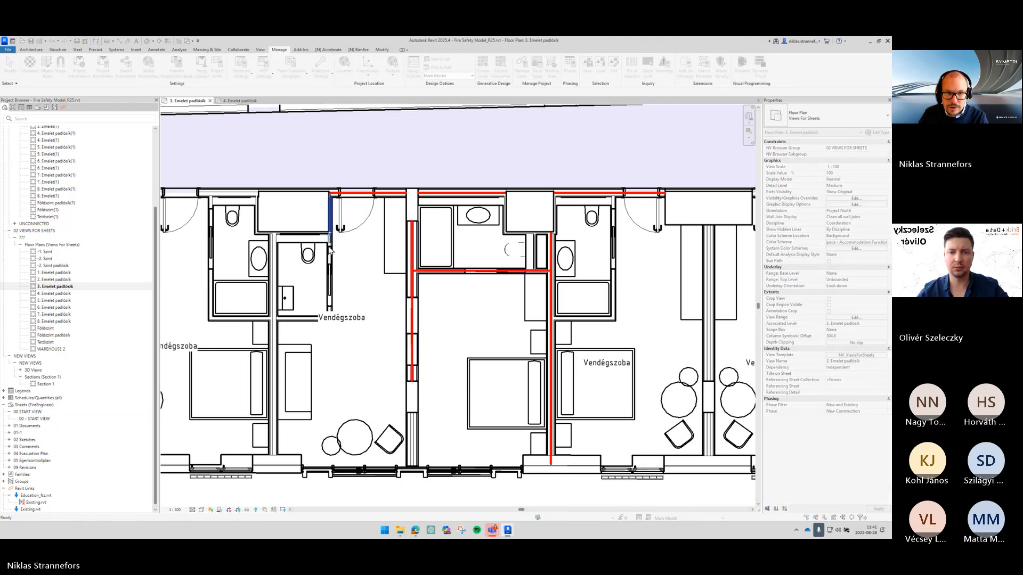
- Apply the wall fire requirement to the bathroom partition walls of the left guest room
{"action": "left_click", "coordinate": [331, 224]}
{"action": "left_click", "coordinate": [302, 240]}
{"action": "left_click", "coordinate": [275, 256]}
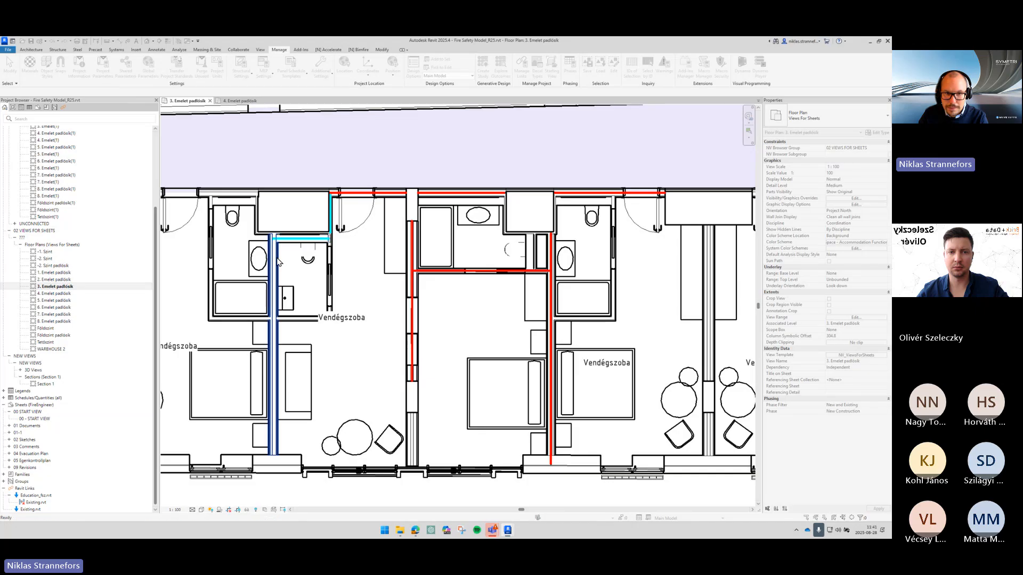
{"action": "key", "text": "Escape"}
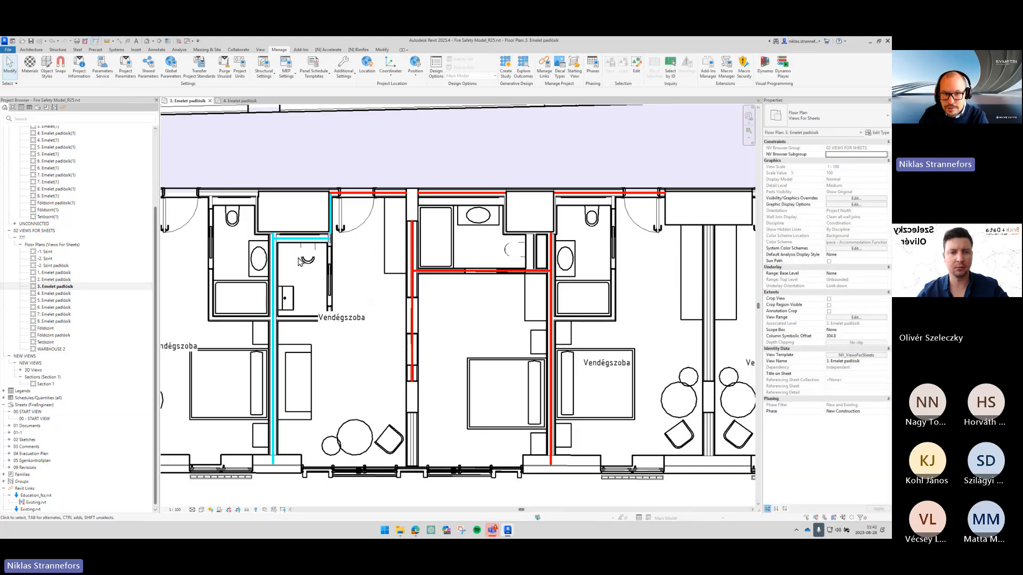
- Apply a Bimfire wall requirement to the shaft wall in the left guest room's entrance
{"action": "middle_click_drag", "start_coordinate": [316, 256], "coordinate": [367, 267]}
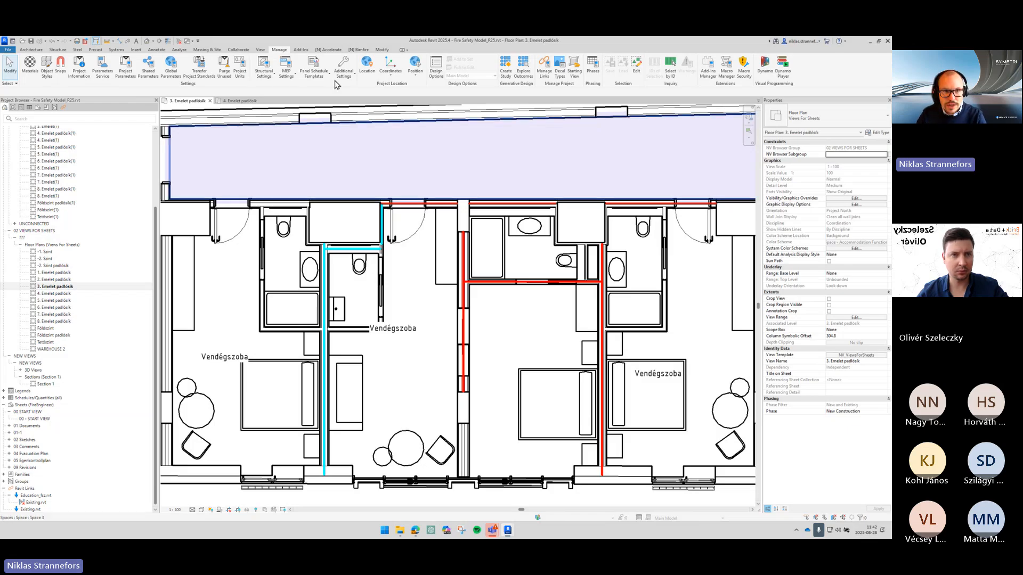
{"action": "left_click", "coordinate": [358, 49]}
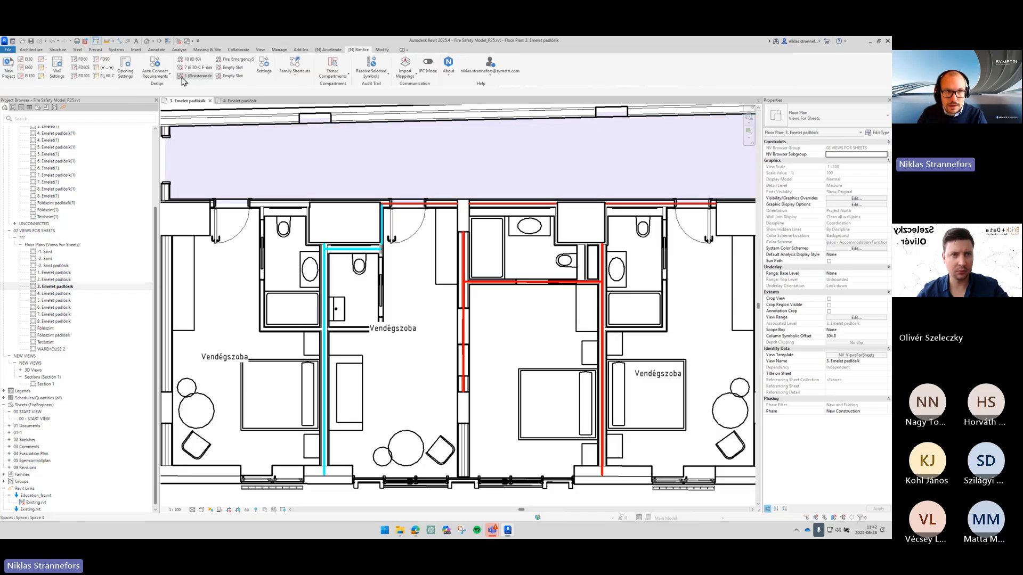
{"action": "left_click", "coordinate": [32, 69]}
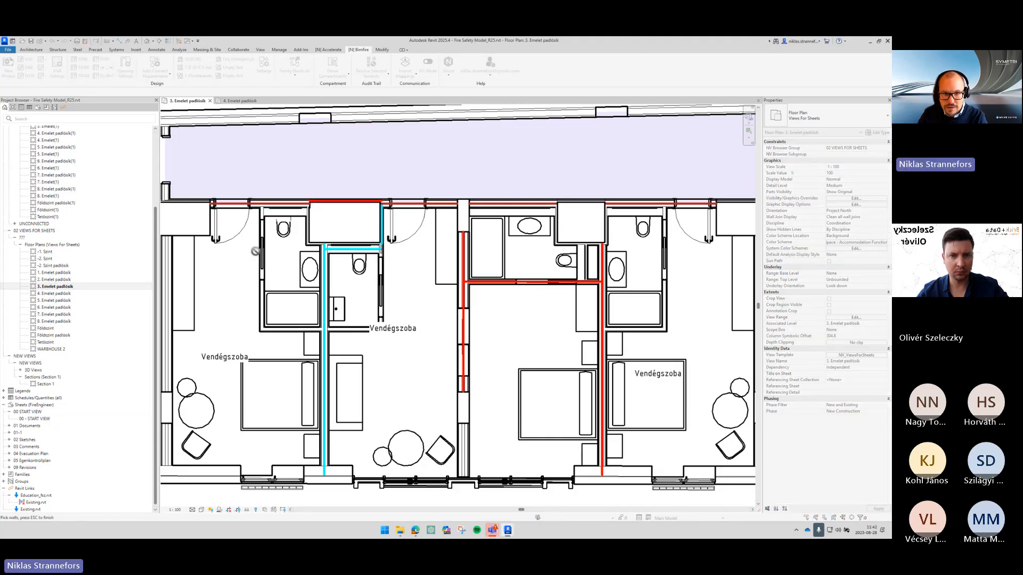
{"action": "key", "text": "Escape"}
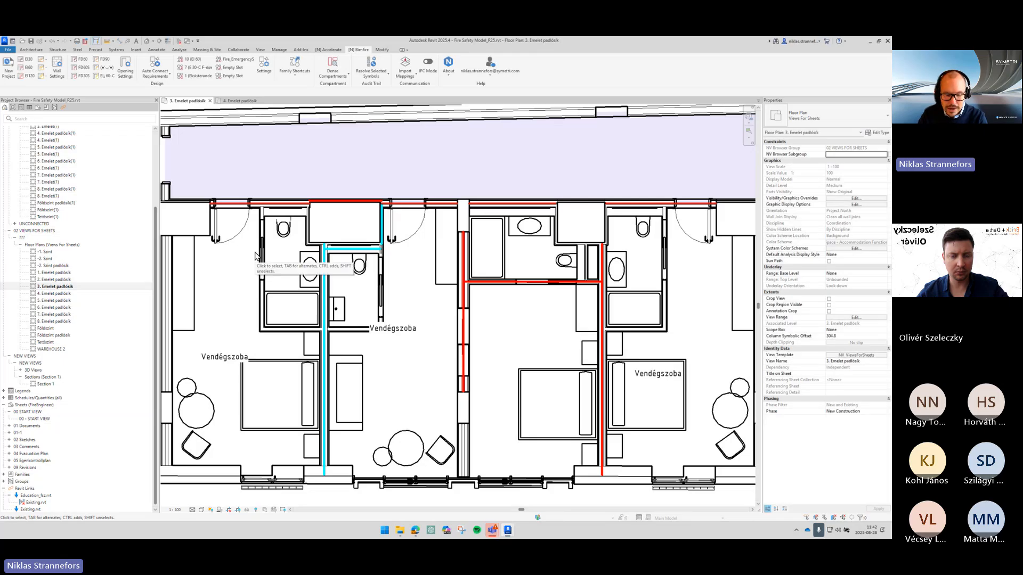
{"action": "key", "text": "Return"}
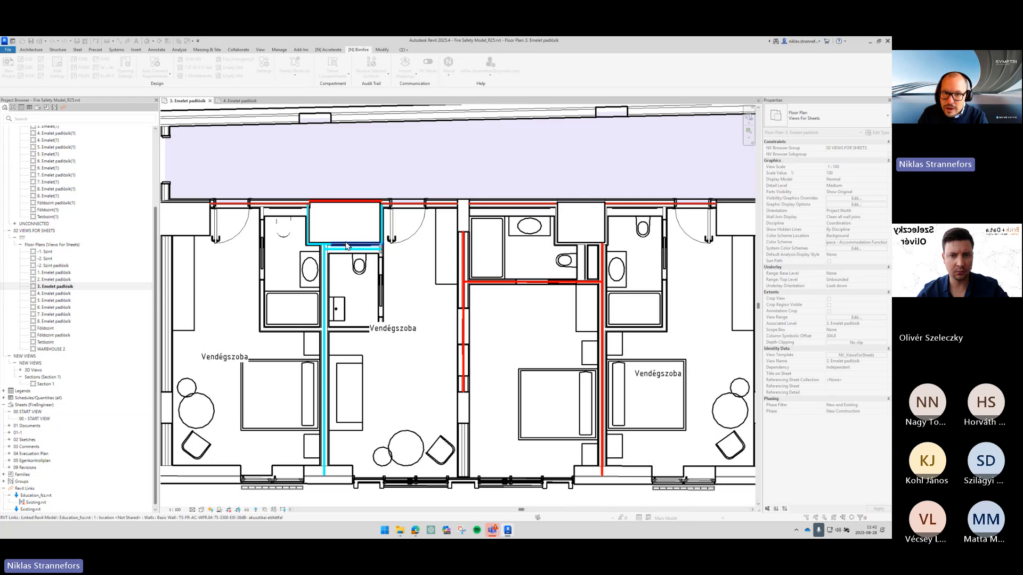
{"action": "left_click", "coordinate": [347, 246]}
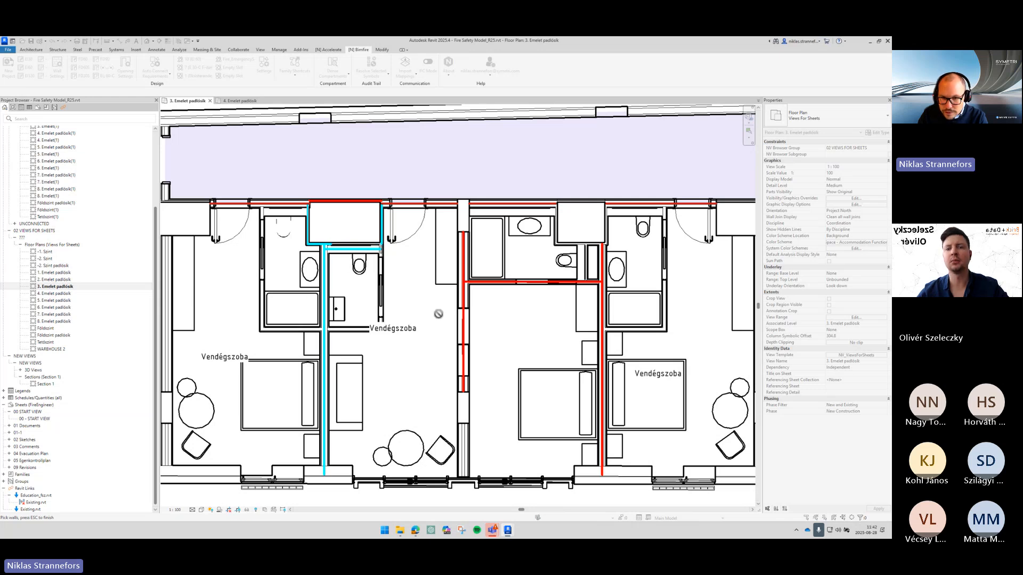
- Apply the wall requirement to the horizontal bathroom wall of the left guest room
{"action": "scroll", "coordinate": [373, 320], "scroll_direction": "up", "scroll_amount": 3}
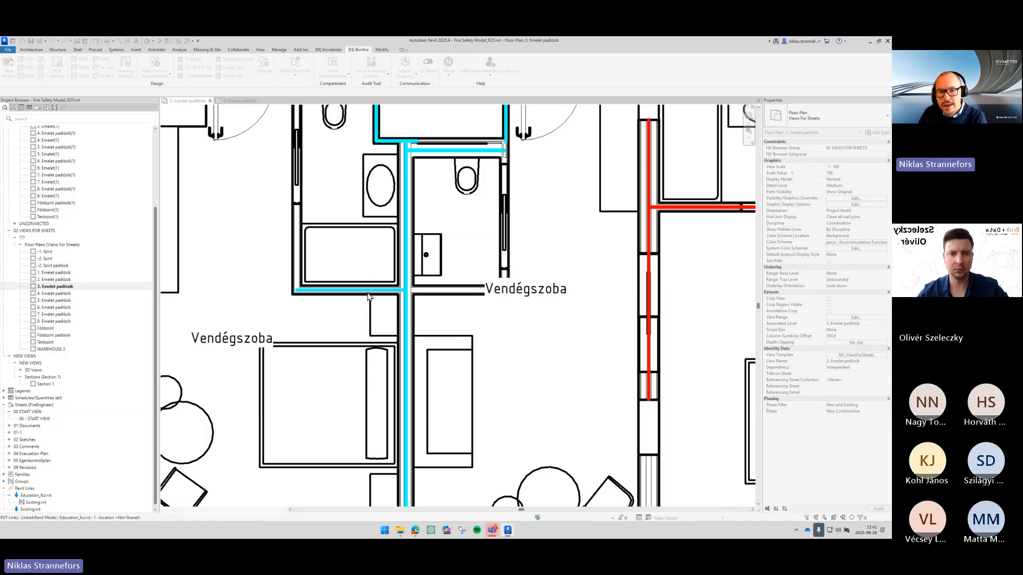
{"action": "left_click", "coordinate": [367, 293]}
{"action": "key", "text": "Escape"}
- Apply the wall requirement to the corridor-side shaft wall of the right guest room
{"action": "scroll", "coordinate": [406, 277], "scroll_direction": "down", "scroll_amount": 4}
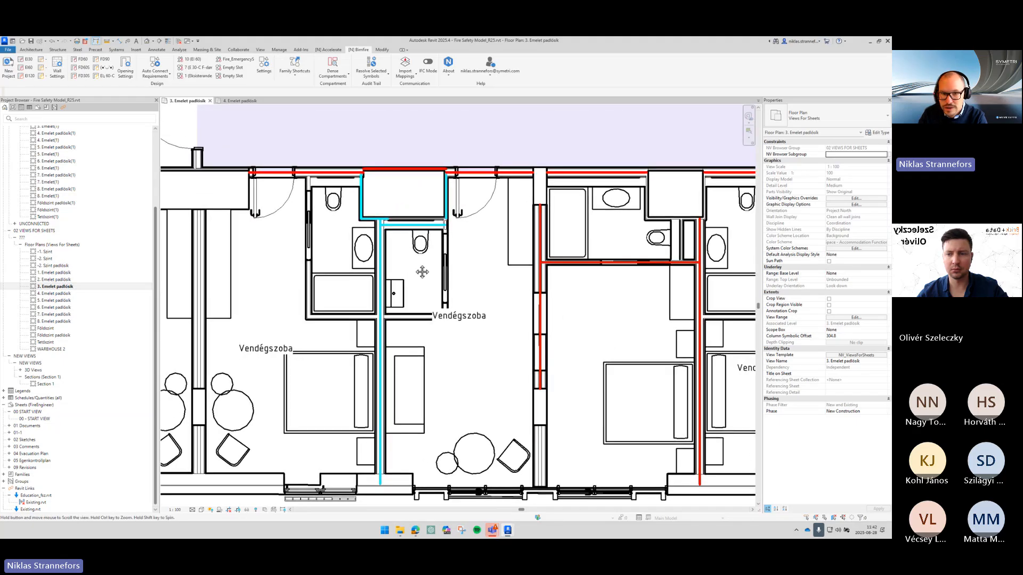
{"action": "middle_click_drag", "start_coordinate": [416, 269], "coordinate": [381, 269]}
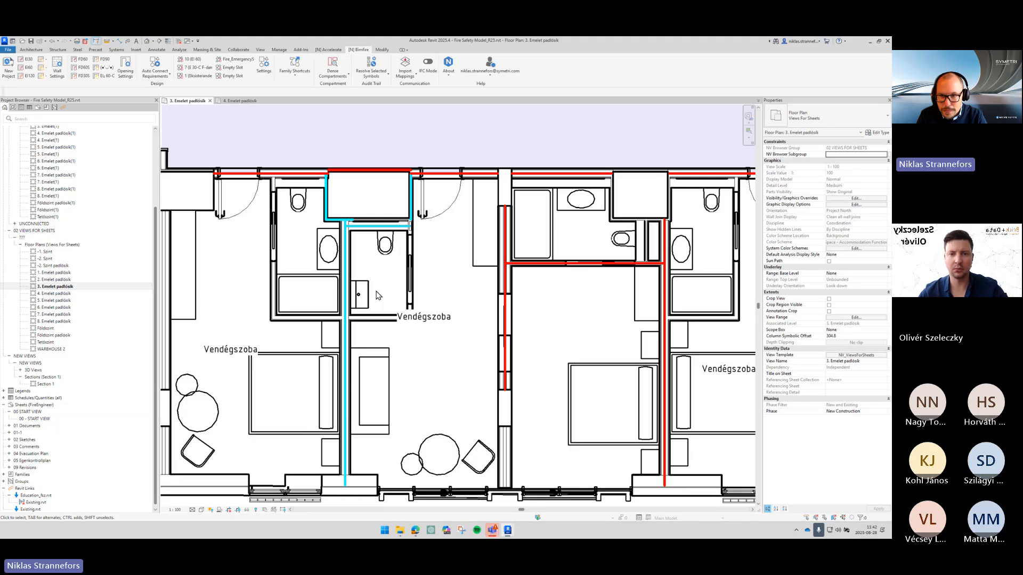
{"action": "key", "text": "Return"}
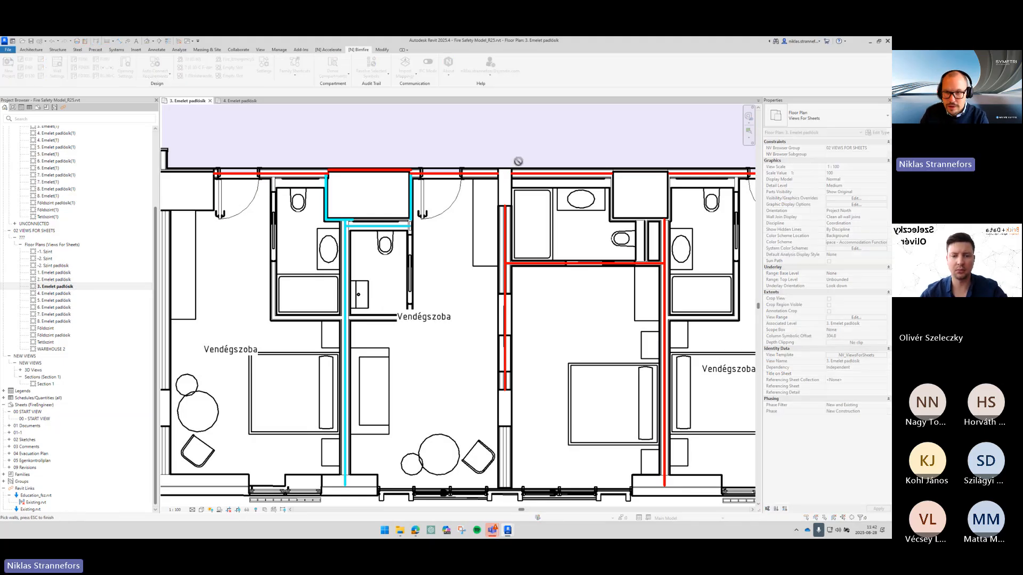
{"action": "left_click", "coordinate": [638, 172]}
{"action": "key", "text": "Escape"}
{"action": "key", "text": "Escape"}
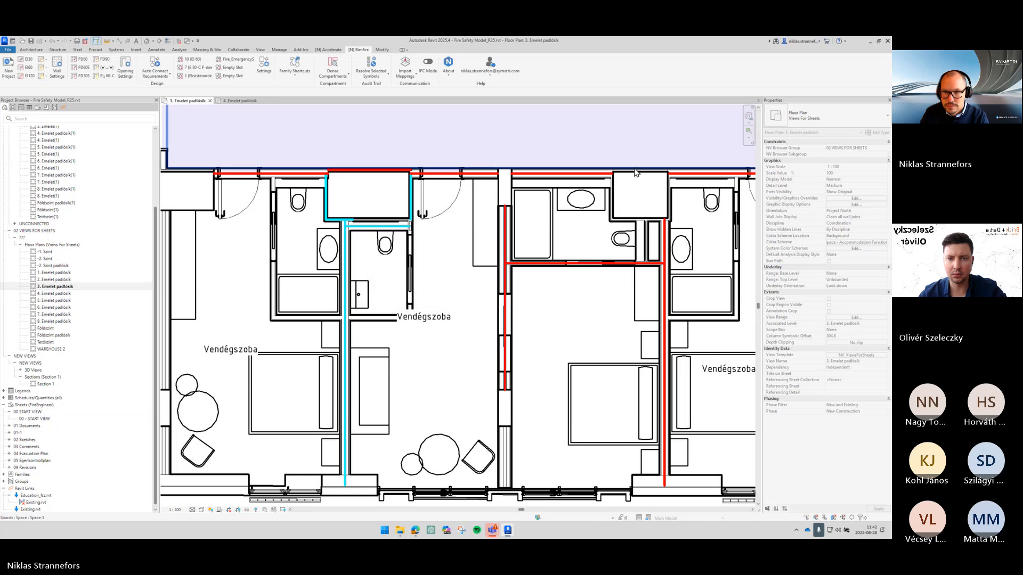
- Apply the wall requirement to the shaft wall in the middle guest room's entrance
{"action": "scroll", "coordinate": [641, 176], "scroll_direction": "down", "scroll_amount": 2}
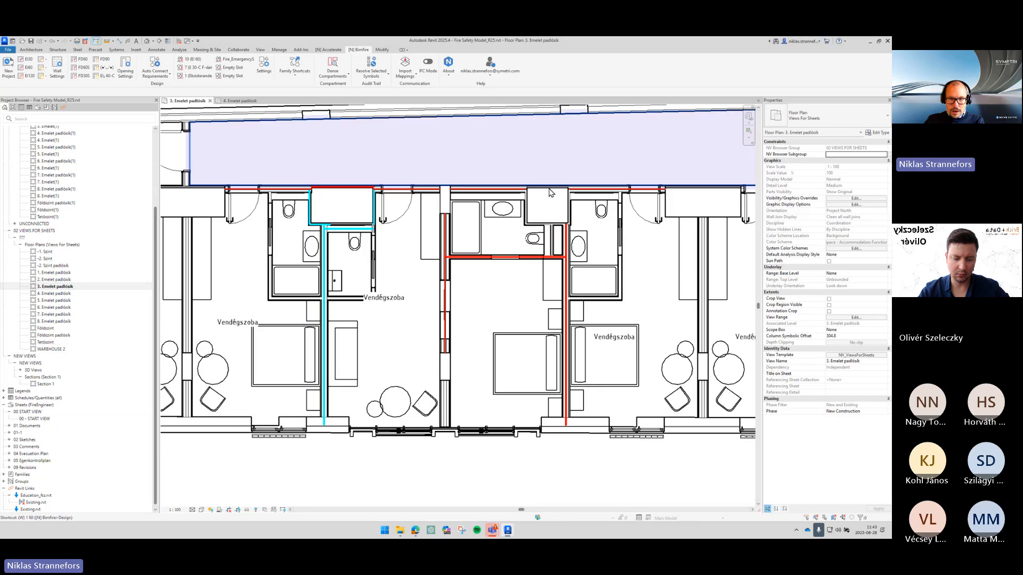
{"action": "left_click", "coordinate": [551, 192]}
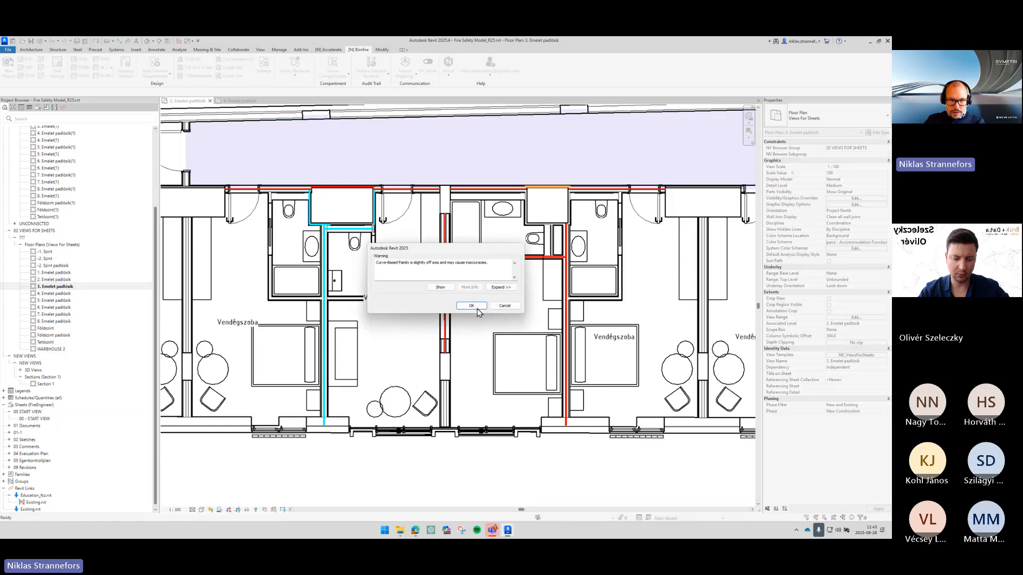
{"action": "left_click", "coordinate": [470, 306]}
{"action": "scroll", "coordinate": [546, 192], "scroll_direction": "up", "scroll_amount": 3}
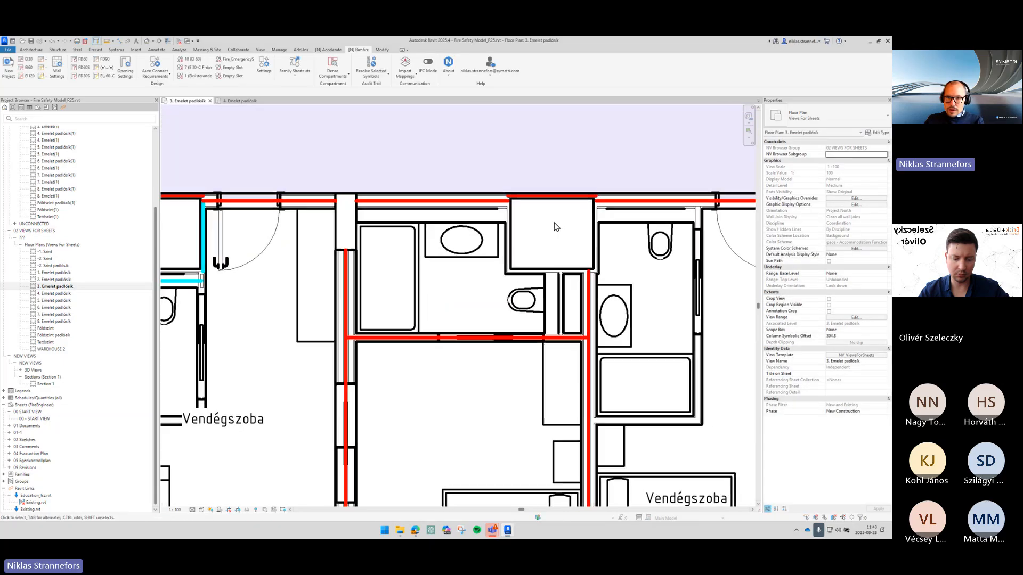
- Change the line graphics override for the New phase status in the Phasing graphic overrides
{"action": "scroll", "coordinate": [564, 219], "scroll_direction": "down", "scroll_amount": 3}
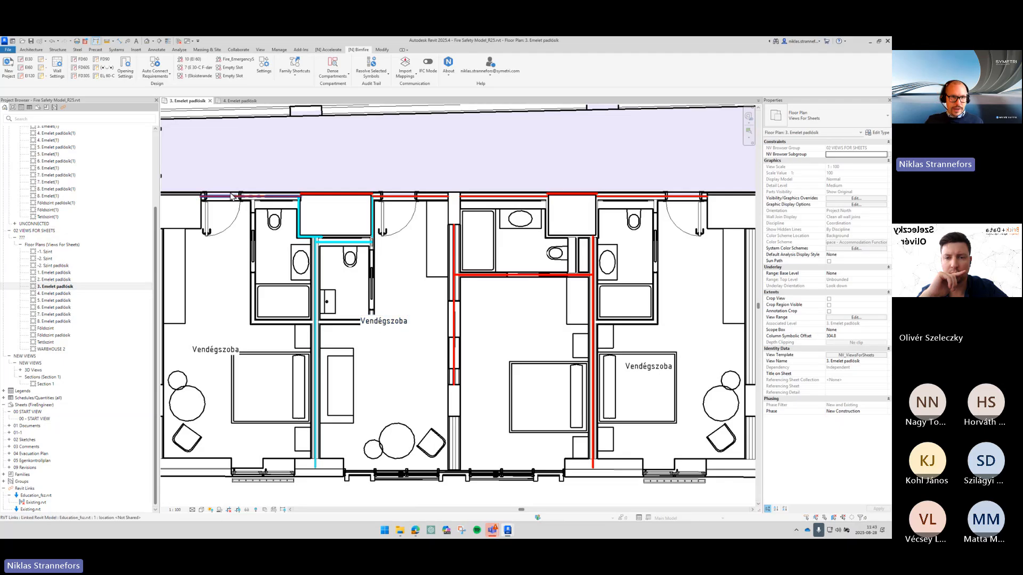
{"action": "left_click", "coordinate": [279, 50]}
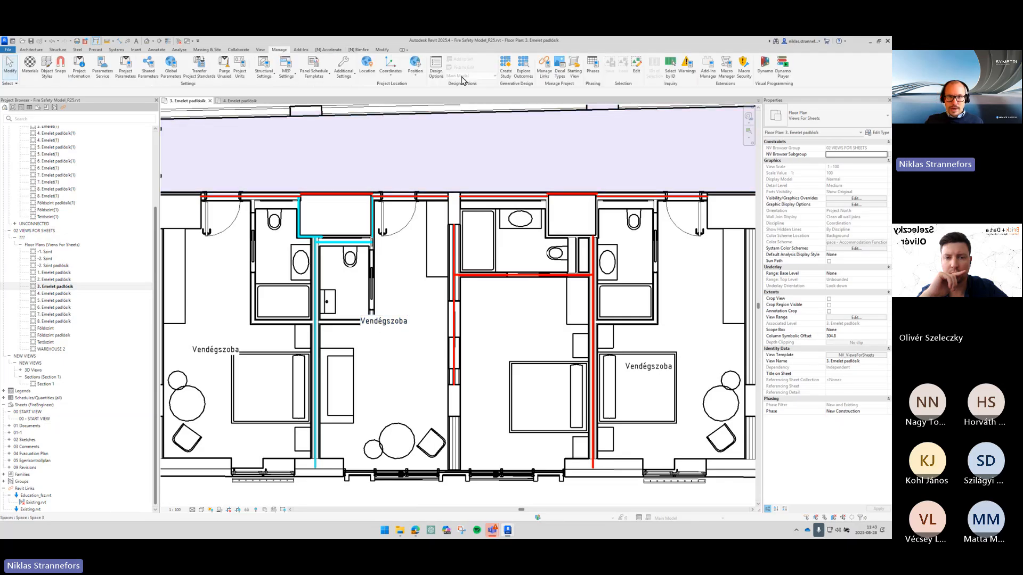
{"action": "left_click", "coordinate": [592, 77]}
{"action": "left_click", "coordinate": [405, 213]}
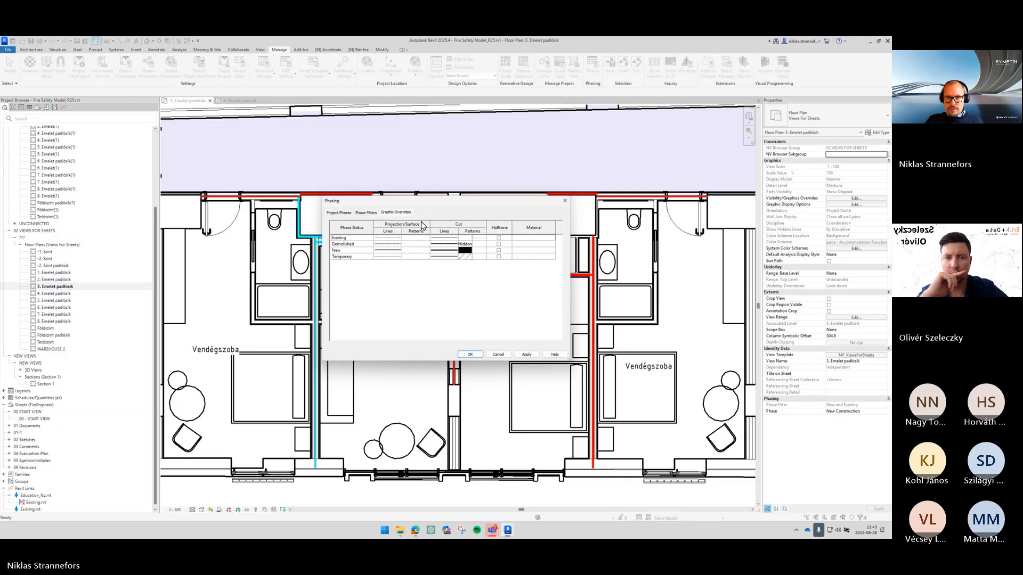
{"action": "left_click", "coordinate": [456, 253]}
{"action": "left_click", "coordinate": [456, 254]}
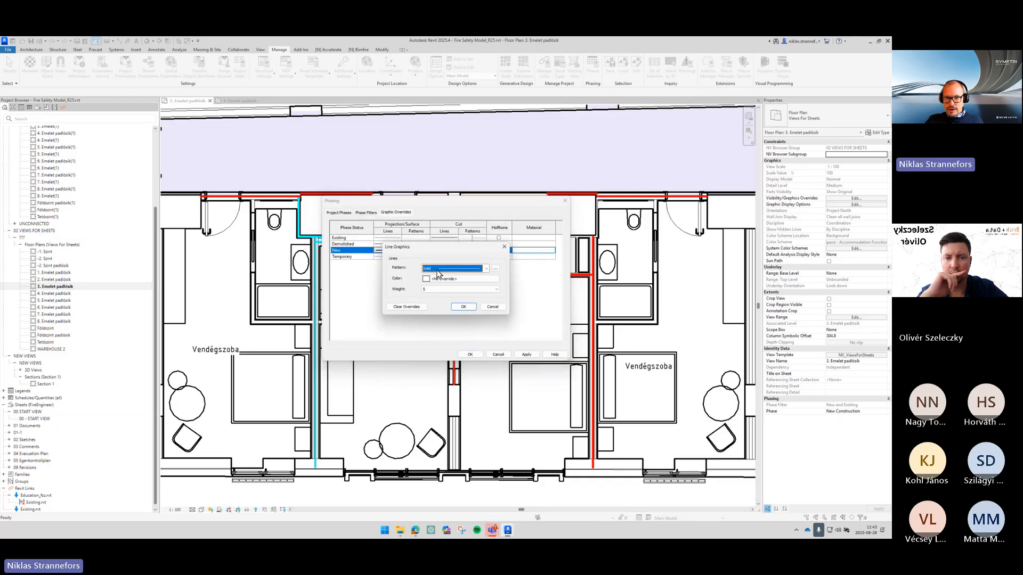
{"action": "left_click", "coordinate": [462, 306]}
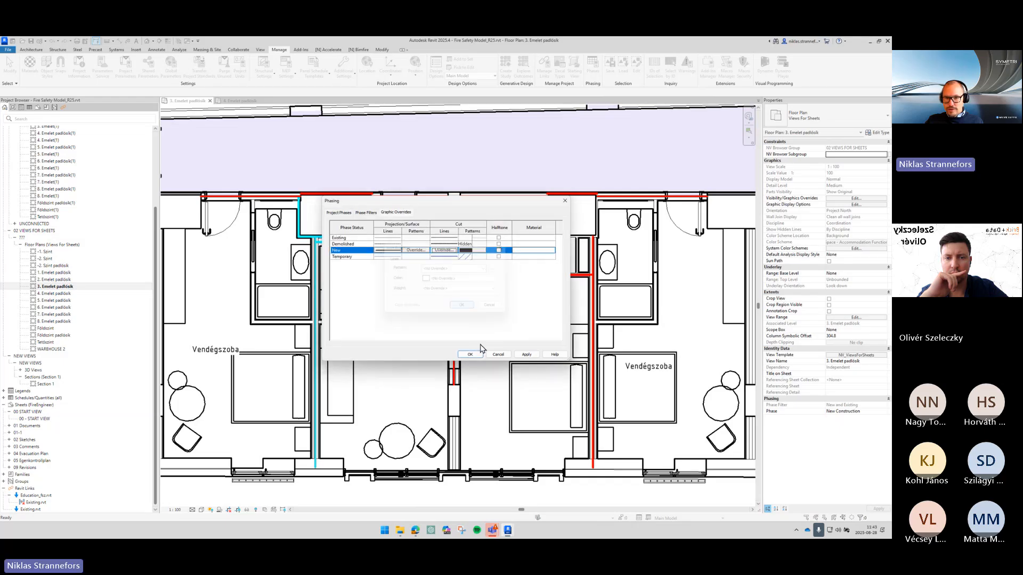
{"action": "left_click", "coordinate": [476, 356]}
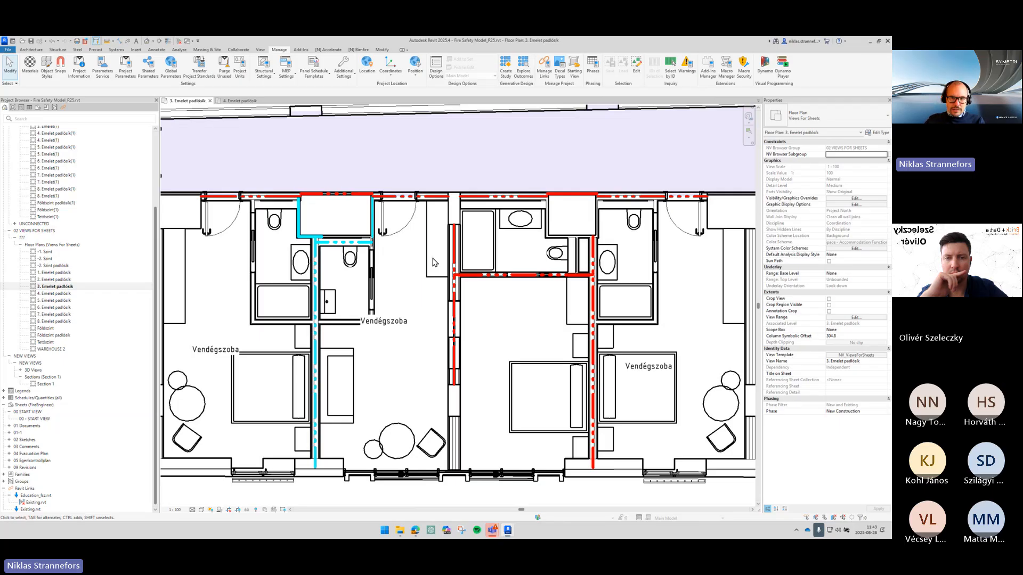
- Create a similar wall requirement along the exterior wall at the bottom of the guest rooms
{"action": "scroll", "coordinate": [367, 184], "scroll_direction": "up", "scroll_amount": 3}
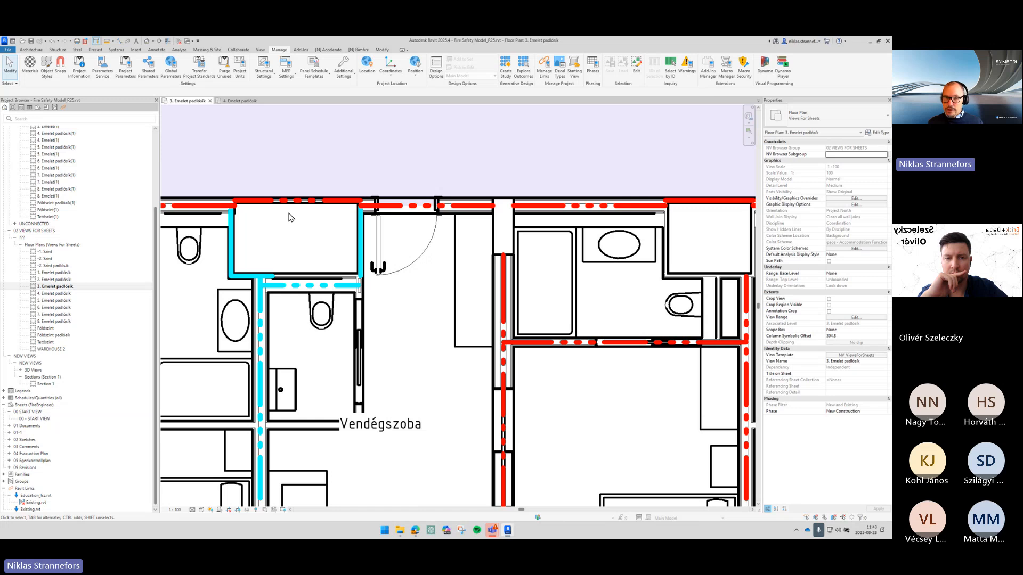
{"action": "middle_click_drag", "start_coordinate": [213, 167], "coordinate": [350, 169]}
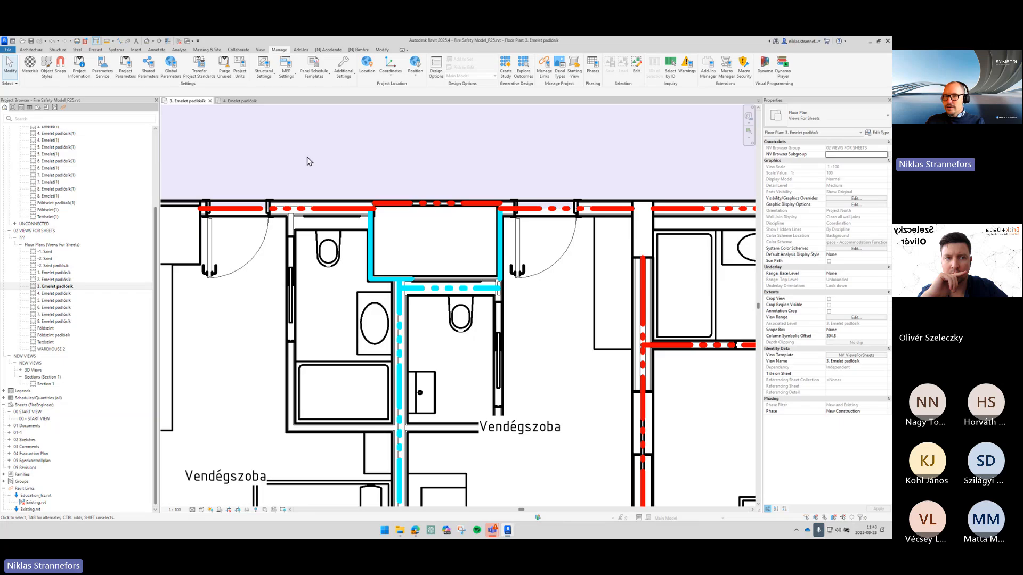
{"action": "scroll", "coordinate": [482, 243], "scroll_direction": "down", "scroll_amount": 5}
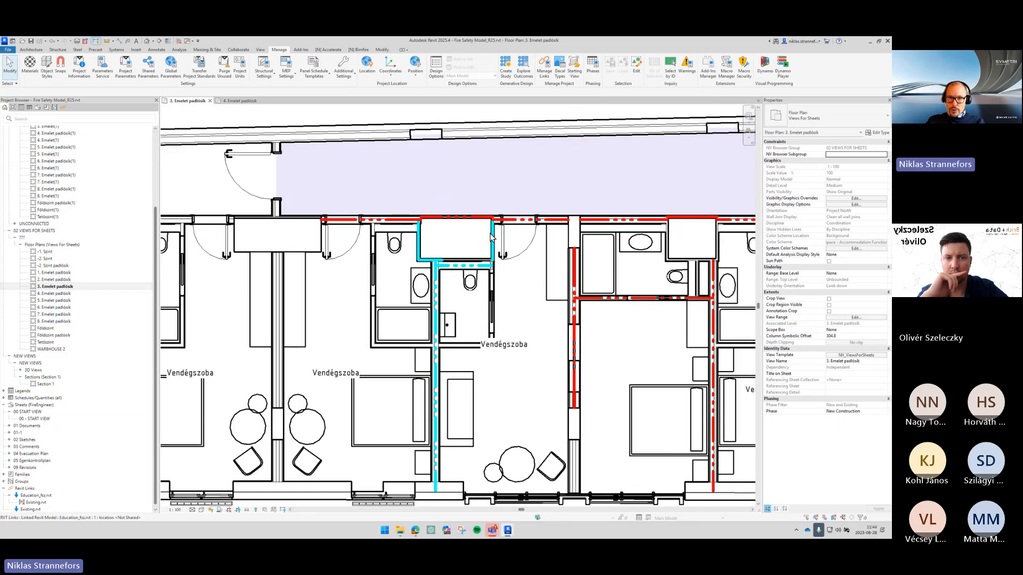
{"action": "left_click", "coordinate": [404, 219]}
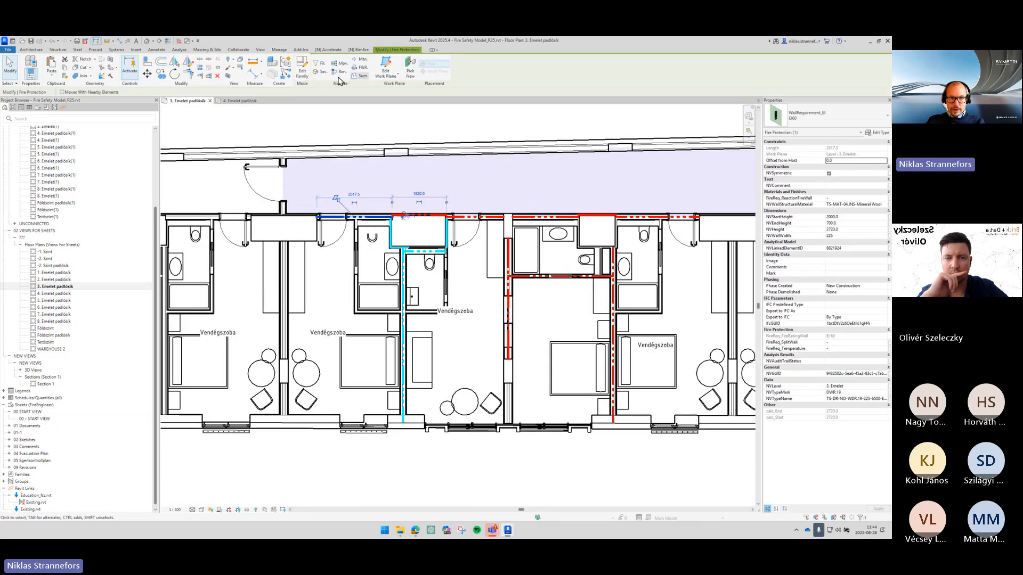
{"action": "left_click", "coordinate": [287, 76]}
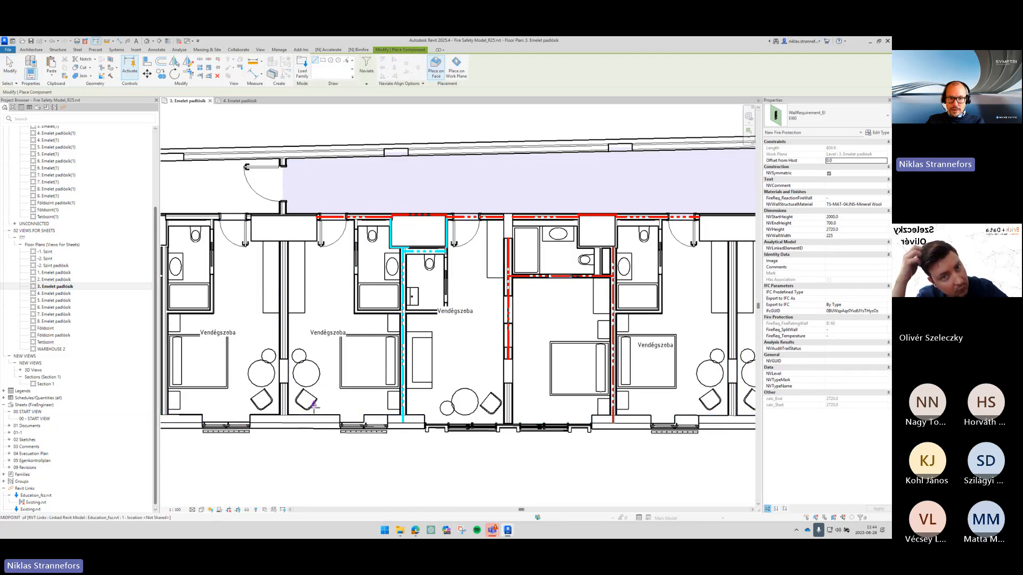
{"action": "left_click", "coordinate": [283, 423]}
{"action": "middle_click_drag", "start_coordinate": [641, 430], "coordinate": [235, 397]}
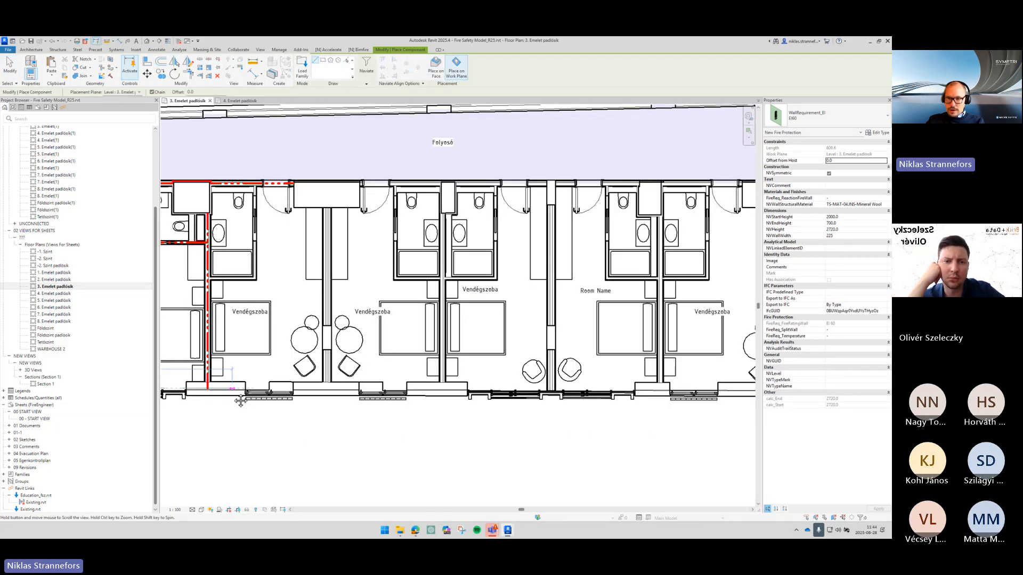
{"action": "left_click", "coordinate": [730, 391]}
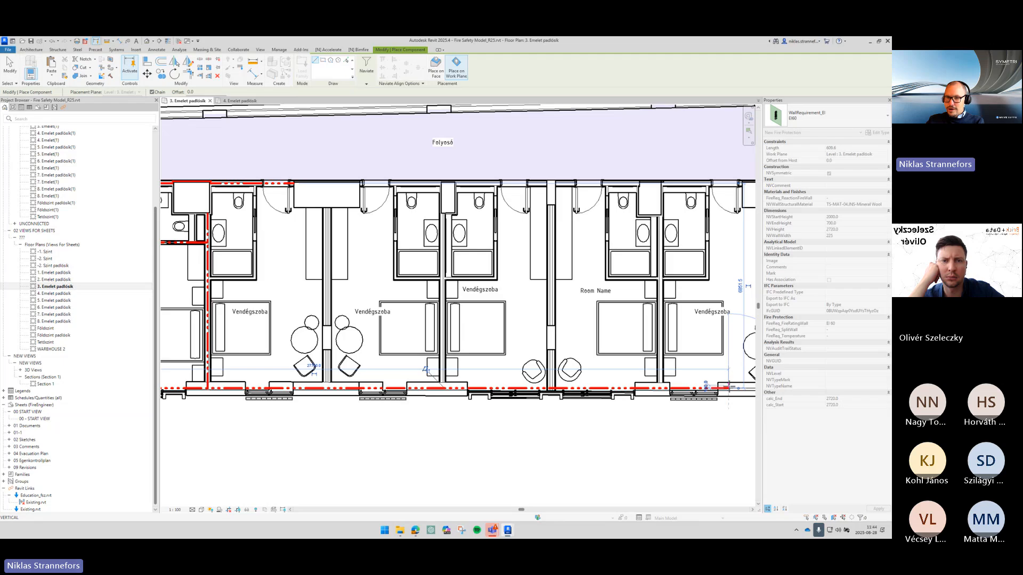
{"action": "key", "text": "Escape"}
{"action": "key", "text": "Escape"}
- Align the wall requirement above the left guest room's shaft with the corridor wall line
{"action": "scroll", "coordinate": [579, 393], "scroll_direction": "down", "scroll_amount": 3}
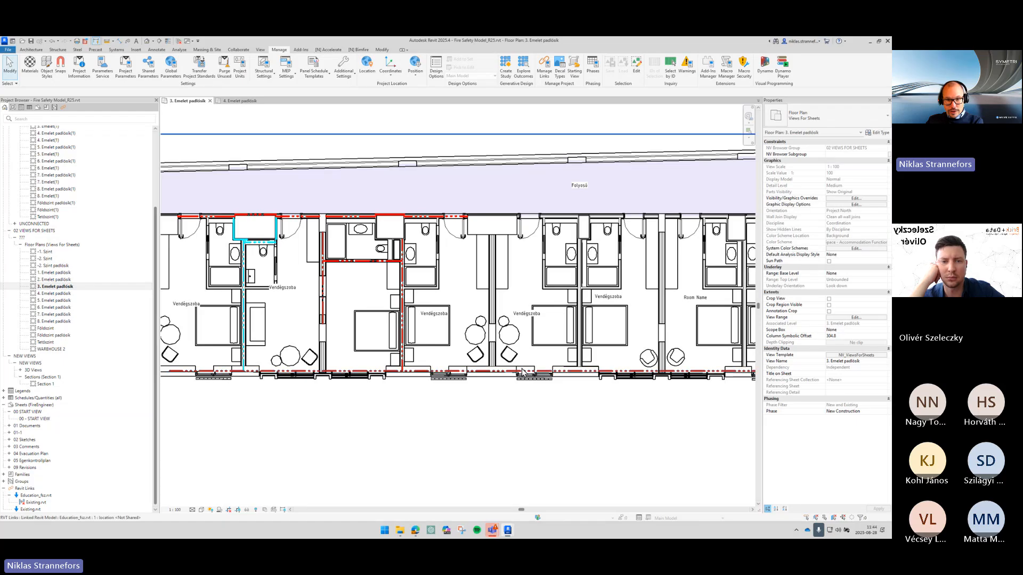
{"action": "scroll", "coordinate": [434, 264], "scroll_direction": "up", "scroll_amount": 4}
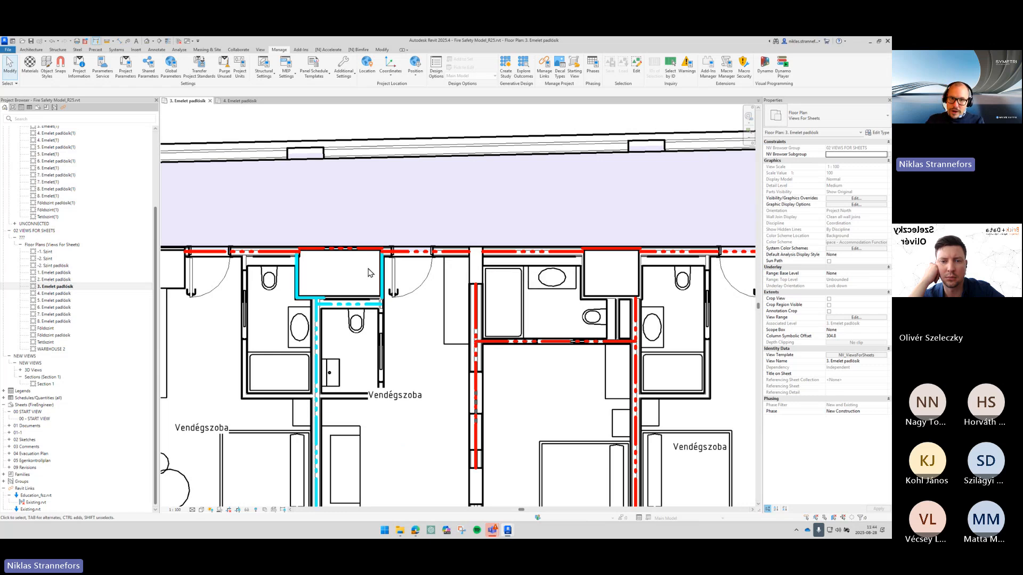
{"action": "scroll", "coordinate": [370, 270], "scroll_direction": "up", "scroll_amount": 2}
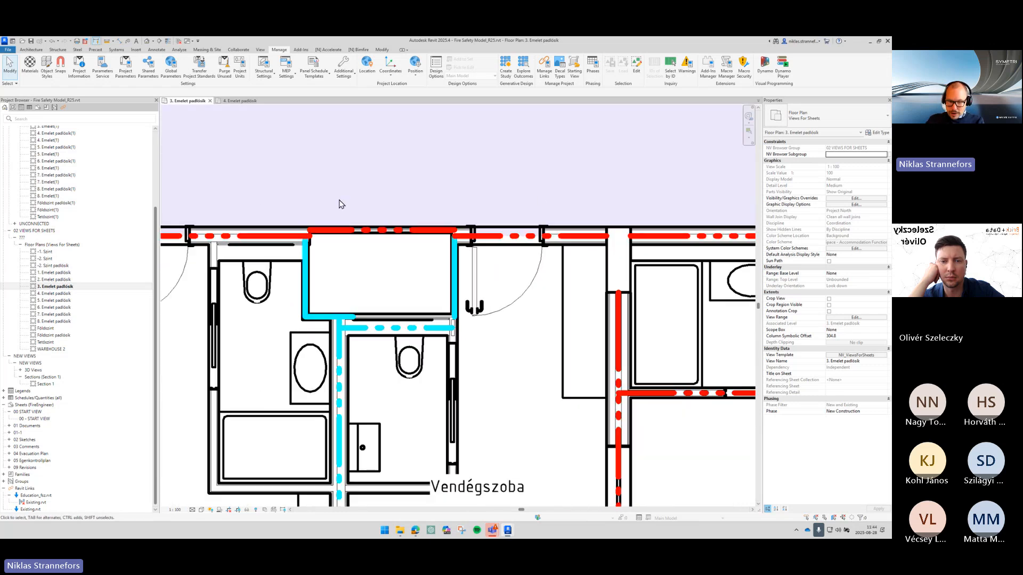
{"action": "left_click", "coordinate": [383, 50]}
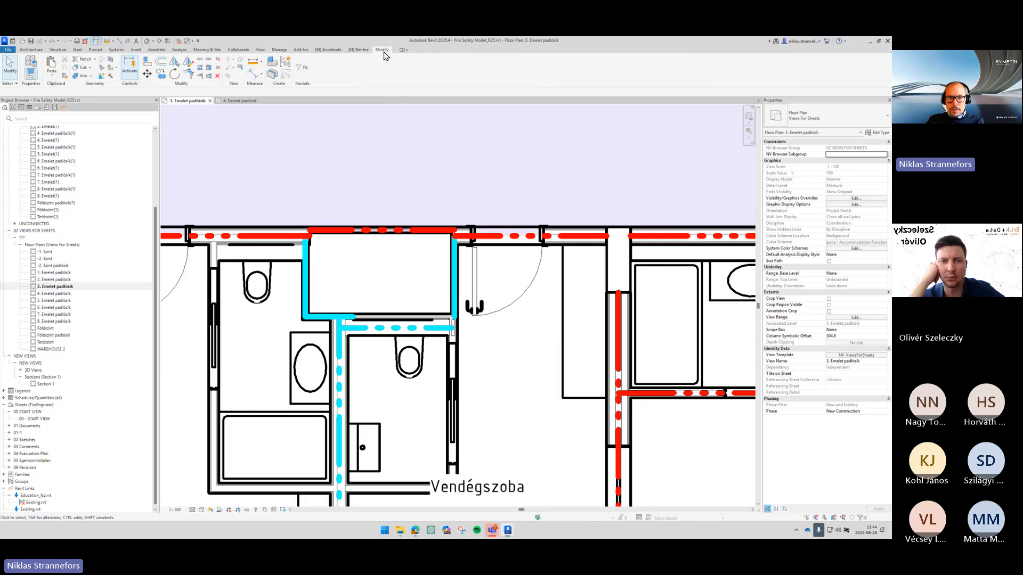
{"action": "left_click", "coordinate": [148, 67]}
{"action": "left_click", "coordinate": [252, 236]}
{"action": "left_click", "coordinate": [374, 229]}
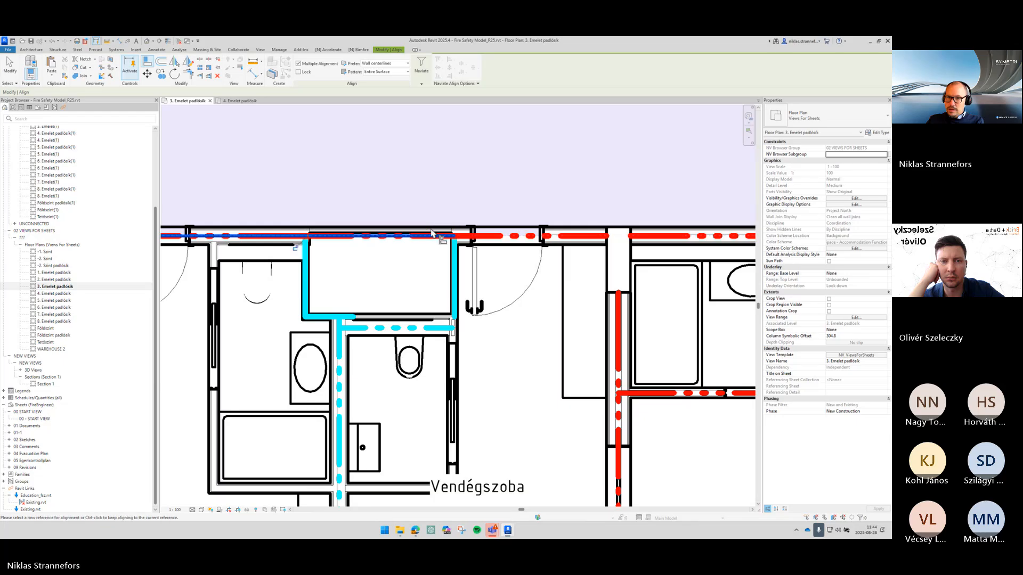
{"action": "middle_click_drag", "start_coordinate": [726, 244], "coordinate": [322, 234]}
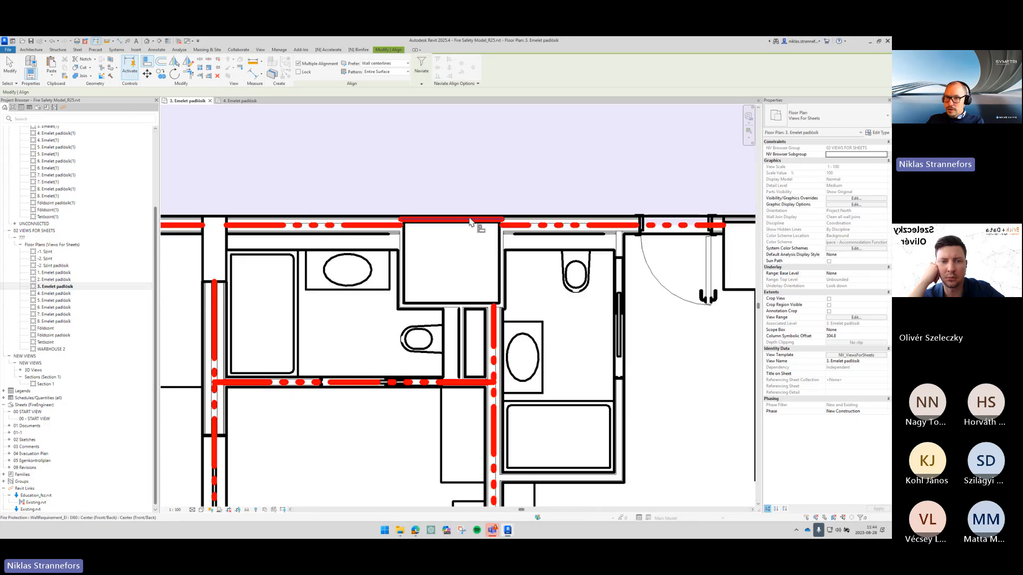
{"action": "scroll", "coordinate": [596, 197], "scroll_direction": "down", "scroll_amount": 2}
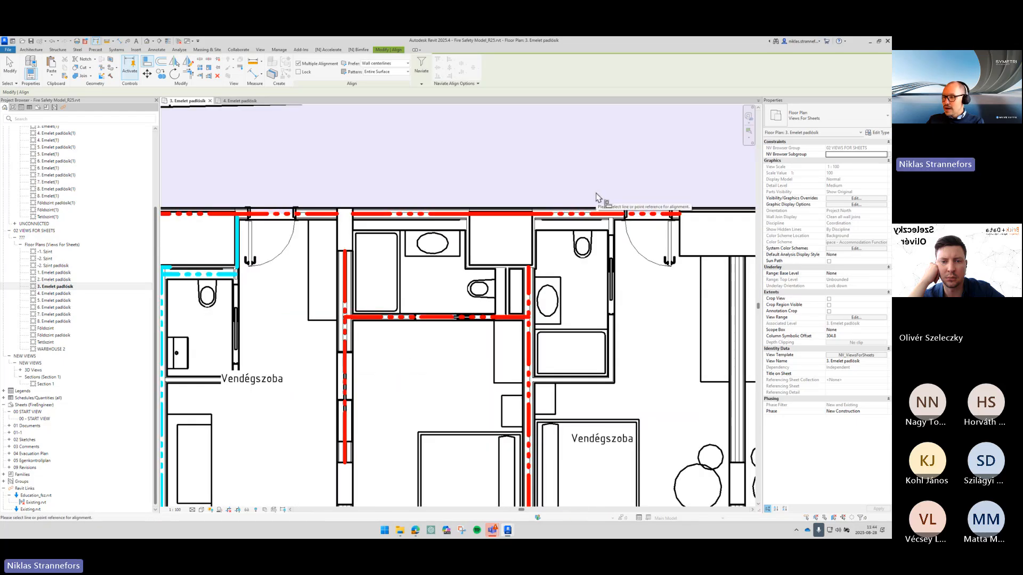
{"action": "key", "text": "Escape"}
- Inspect the wall requirements along the corridor and the guest room shafts
{"action": "scroll", "coordinate": [597, 198], "scroll_direction": "down", "scroll_amount": 2}
{"action": "scroll", "coordinate": [660, 200], "scroll_direction": "up", "scroll_amount": 4}
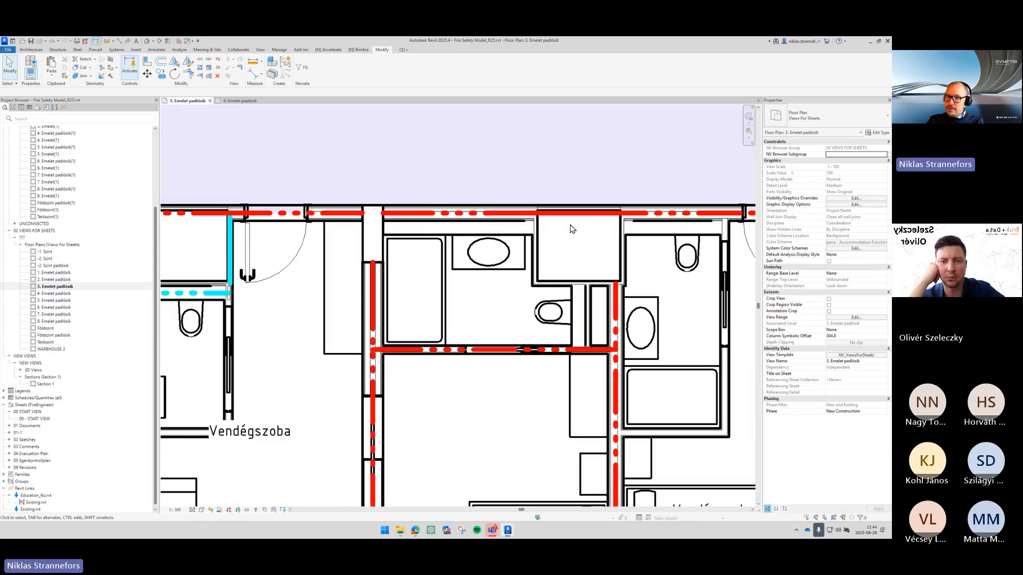
{"action": "scroll", "coordinate": [570, 216], "scroll_direction": "up", "scroll_amount": 3}
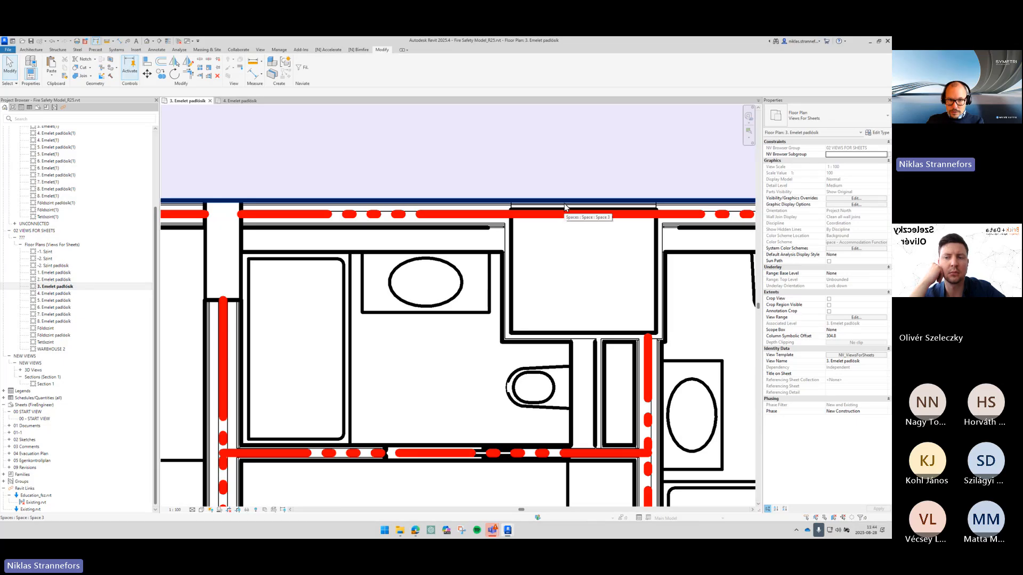
{"action": "middle_click_drag", "start_coordinate": [175, 290], "coordinate": [410, 273]}
{"action": "scroll", "coordinate": [300, 284], "scroll_direction": "down", "scroll_amount": 2}
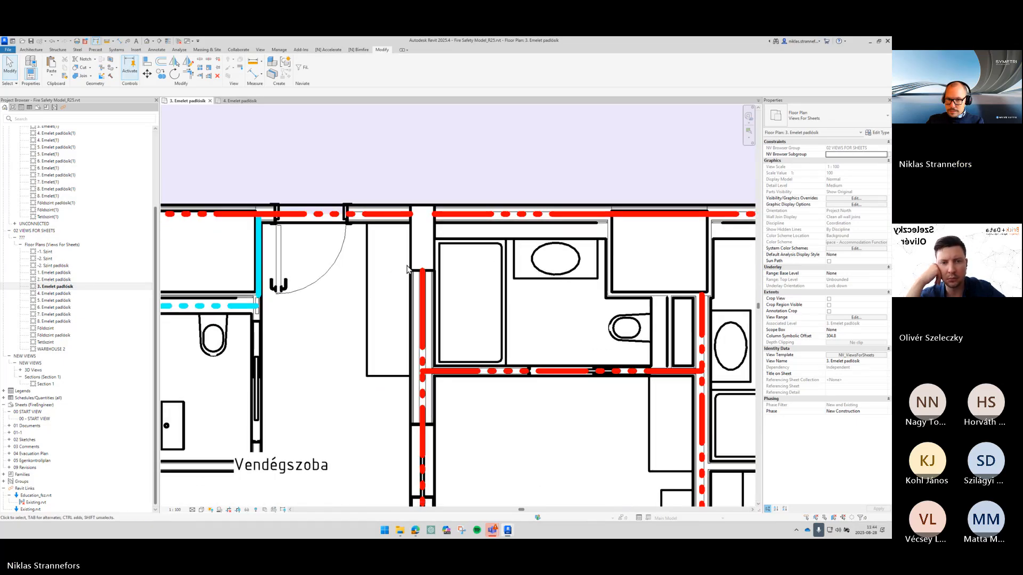
{"action": "scroll", "coordinate": [410, 272], "scroll_direction": "down", "scroll_amount": 1}
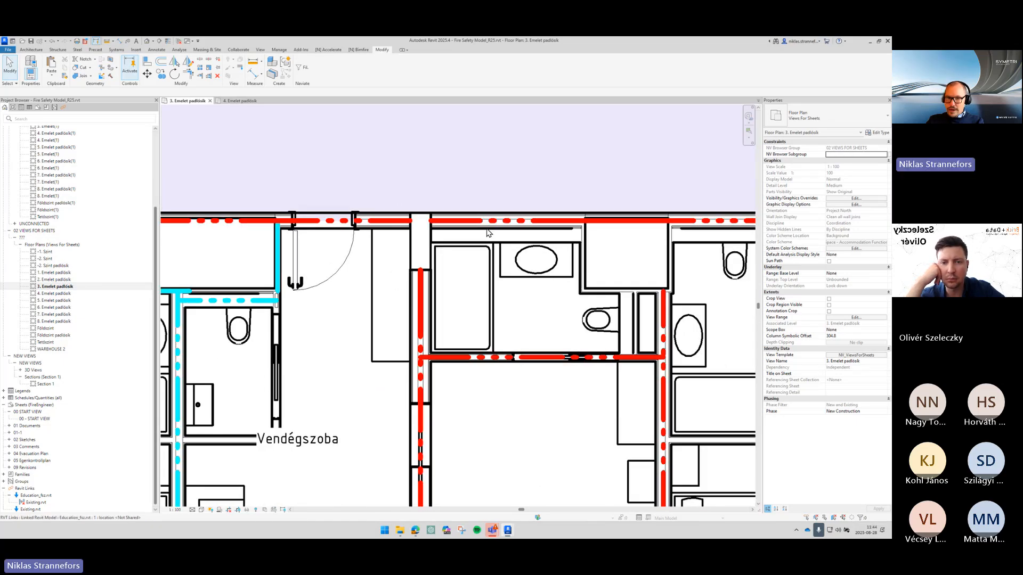
{"action": "scroll", "coordinate": [512, 287], "scroll_direction": "down", "scroll_amount": 6}
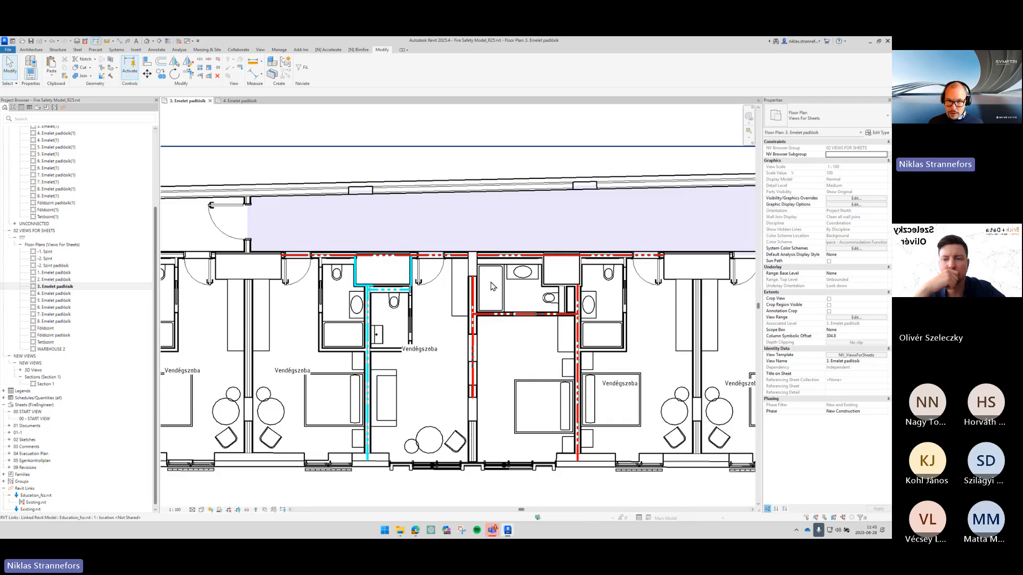
{"action": "scroll", "coordinate": [451, 284], "scroll_direction": "up", "scroll_amount": 3}
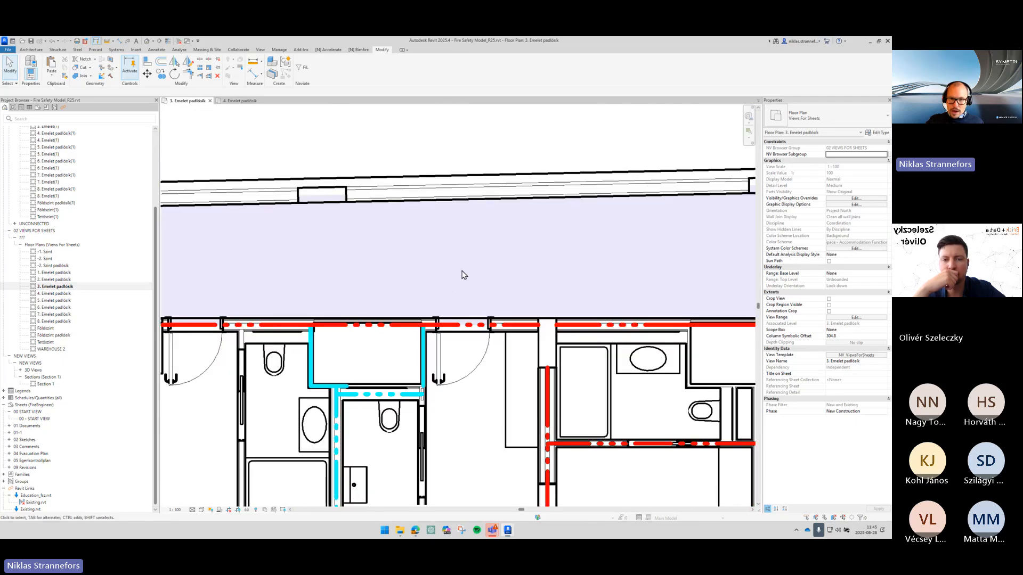
{"action": "middle_click_drag", "start_coordinate": [477, 304], "coordinate": [541, 240]}
{"action": "scroll", "coordinate": [541, 240], "scroll_direction": "down", "scroll_amount": 1}
{"action": "middle_click_drag", "start_coordinate": [428, 361], "coordinate": [445, 301]}
{"action": "middle_click_drag", "start_coordinate": [216, 123], "coordinate": [301, 151]}
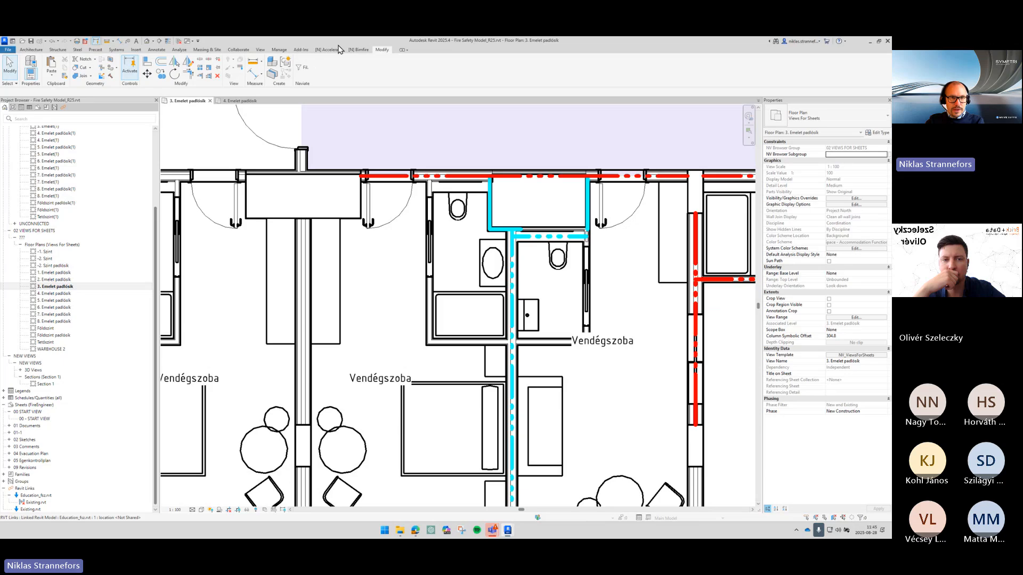
- Apply a Bimfire wall requirement to a bathroom wall and drag it onto the wall between the left guest rooms
{"action": "left_click", "coordinate": [358, 49]}
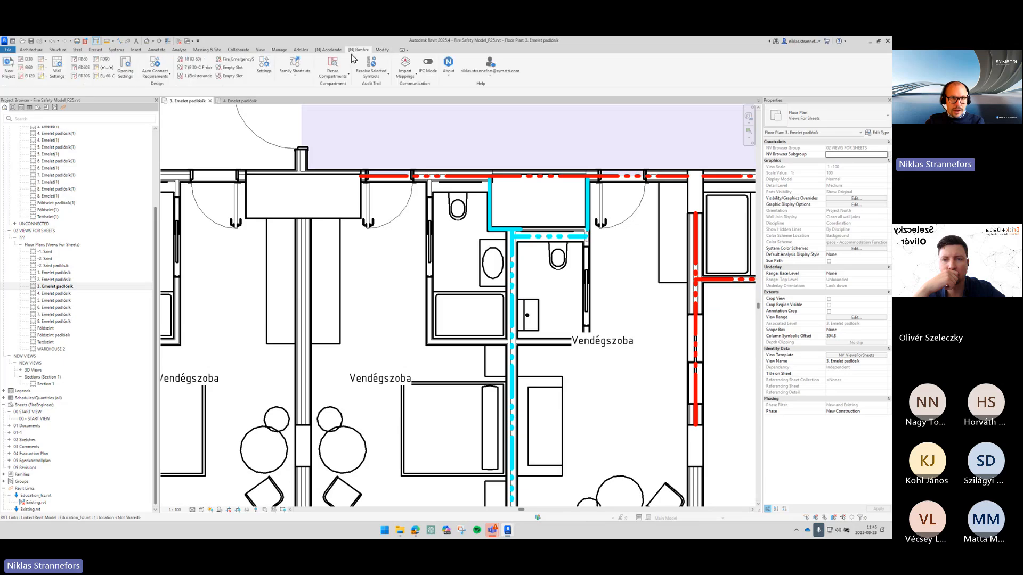
{"action": "left_click", "coordinate": [28, 68]}
{"action": "left_click", "coordinate": [430, 282]}
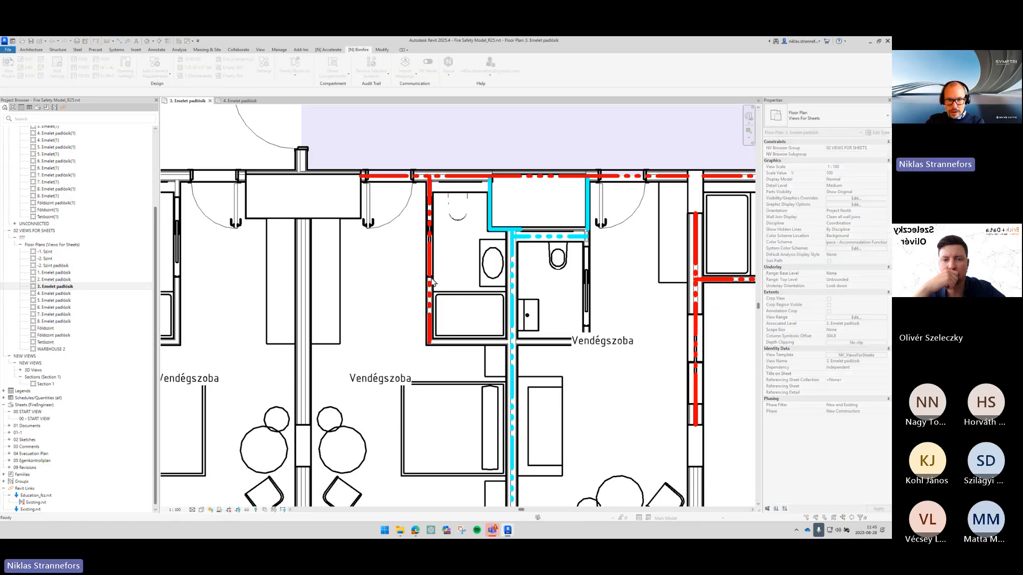
{"action": "left_click_drag", "start_coordinate": [430, 282], "coordinate": [213, 341]}
- Drag the selected wall requirement out of the plan to above the corridor
{"action": "left_click", "coordinate": [441, 194]}
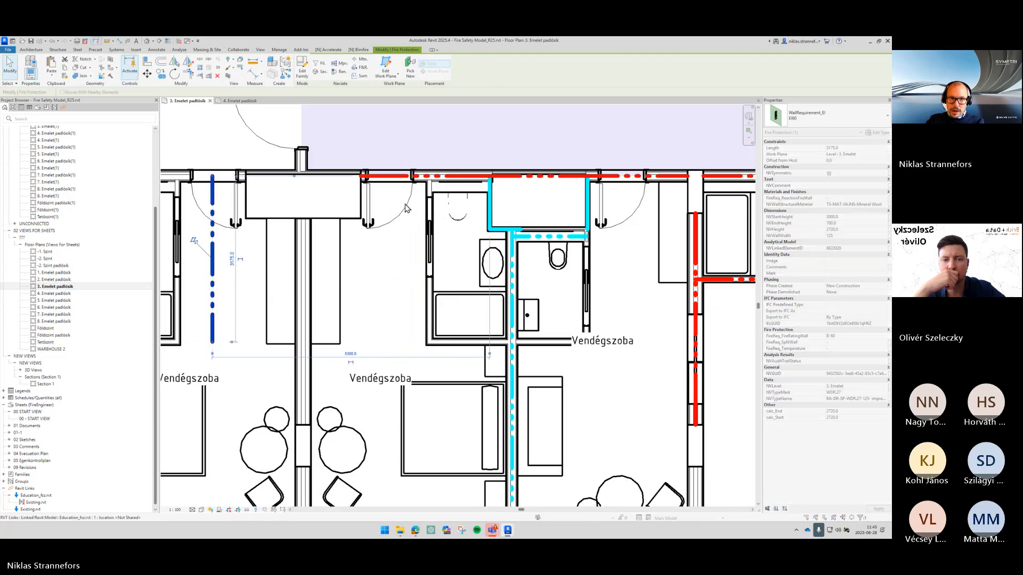
{"action": "key", "text": "Escape"}
{"action": "left_click", "coordinate": [216, 208]}
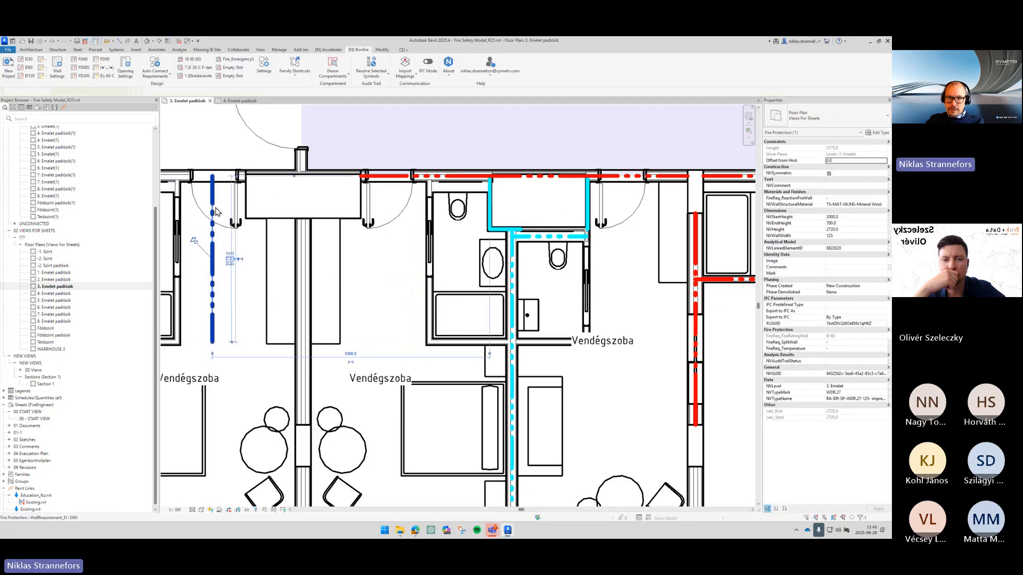
{"action": "key", "text": "ctrl"}
{"action": "key", "text": "ctrl"}
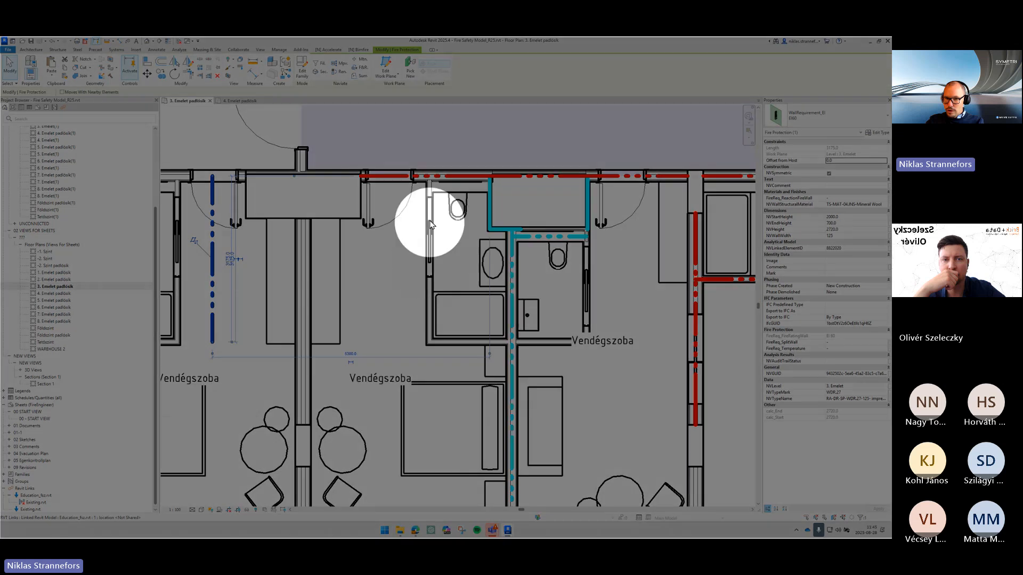
{"action": "scroll", "coordinate": [417, 333], "scroll_direction": "down", "scroll_amount": 5}
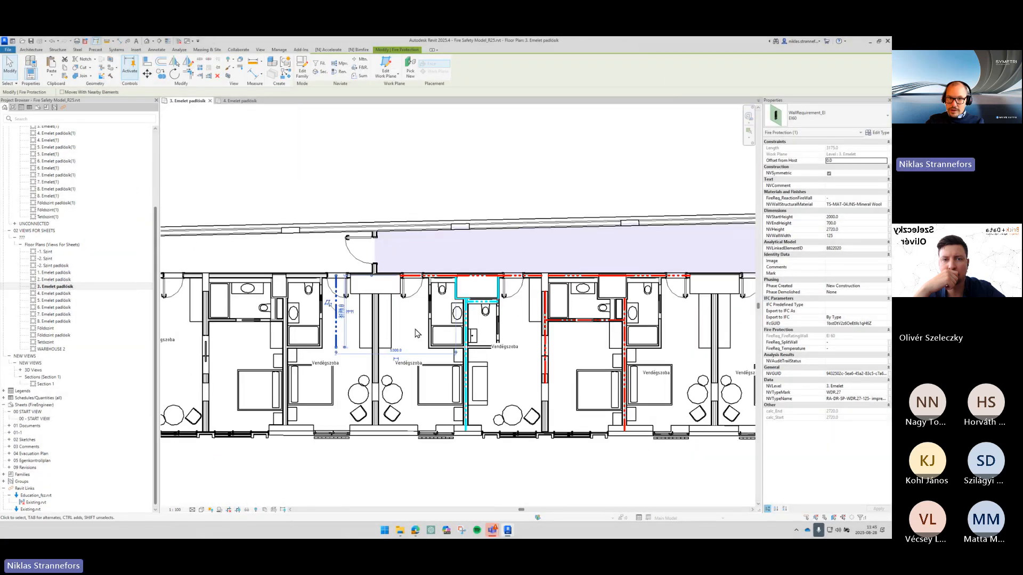
{"action": "left_click_drag", "start_coordinate": [347, 303], "coordinate": [391, 145]}
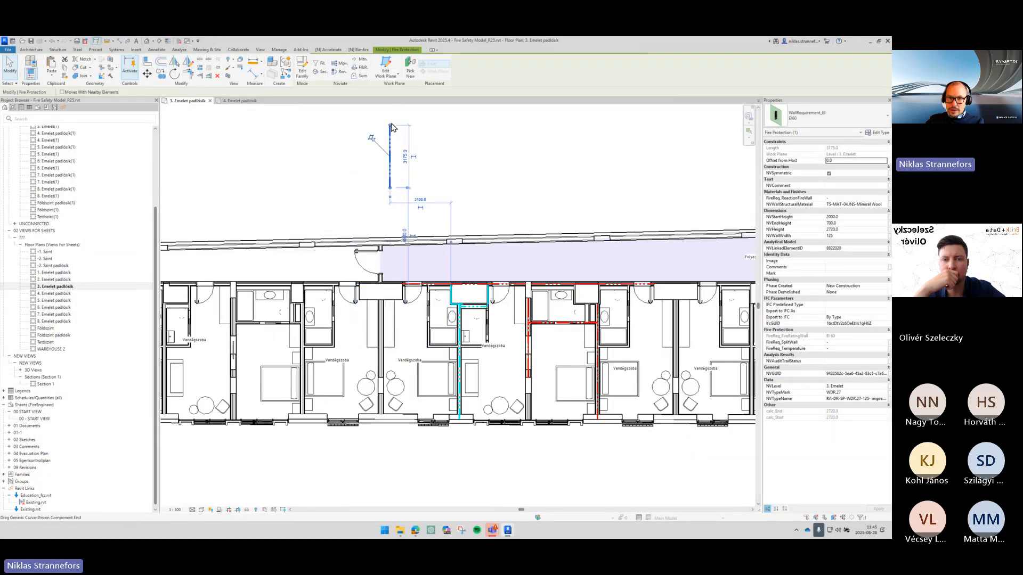
{"action": "left_click", "coordinate": [489, 192]}
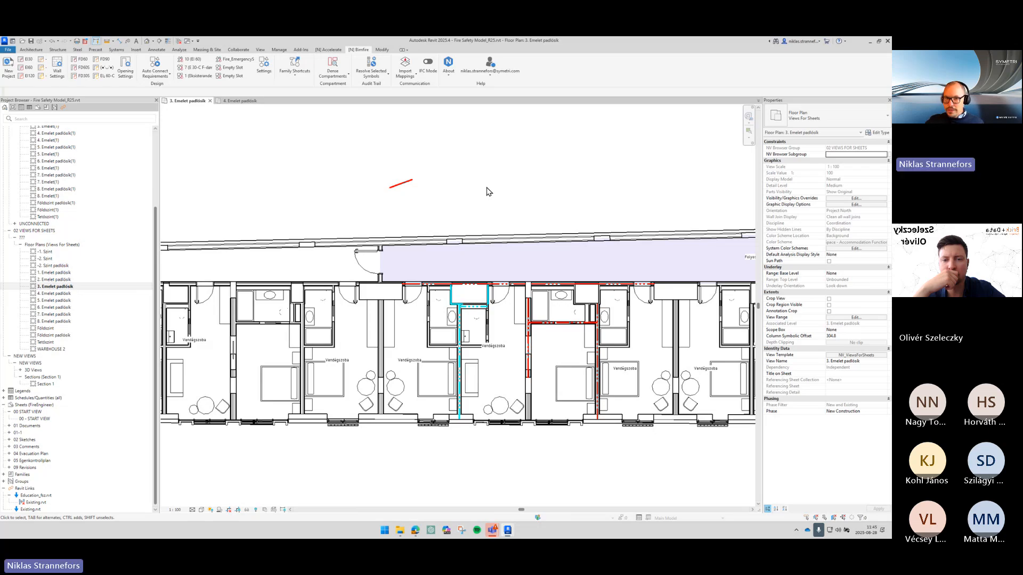
- Reset the wall requirement above the corridor back to its connected wall using Reset Selected Symbols
{"action": "left_click", "coordinate": [384, 173]}
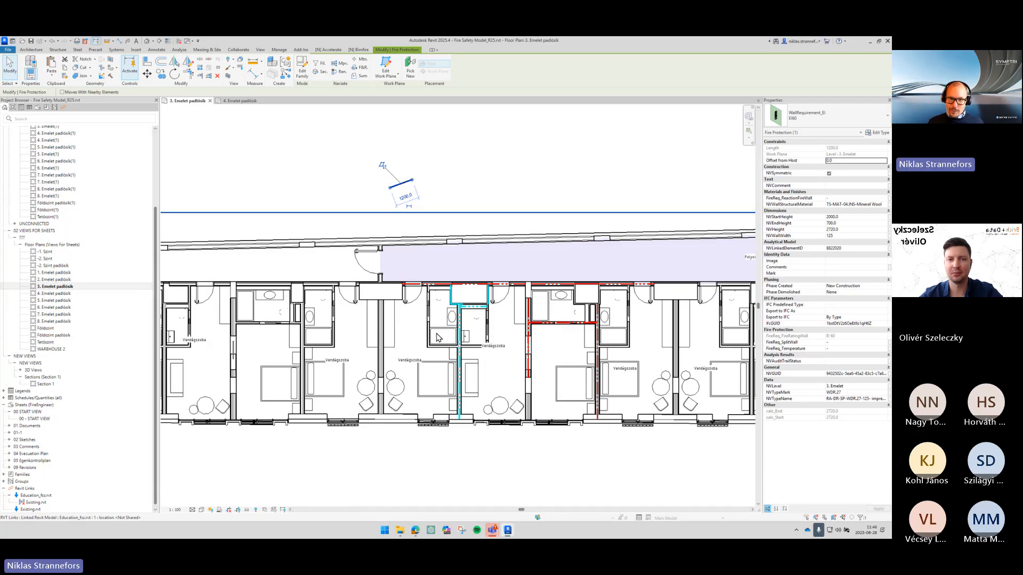
{"action": "left_click", "coordinate": [434, 171]}
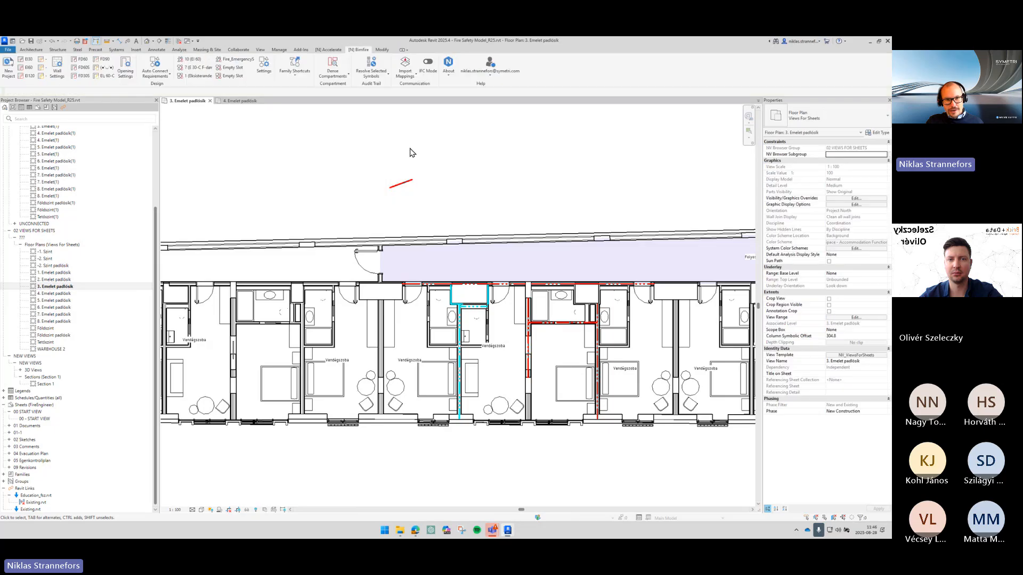
{"action": "left_click_drag", "start_coordinate": [369, 149], "coordinate": [444, 217]}
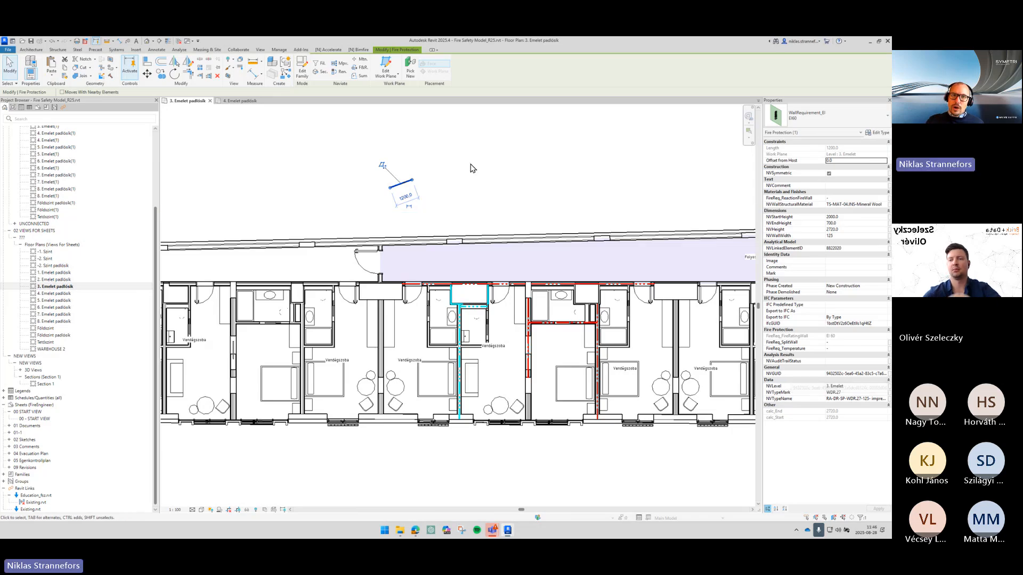
{"action": "left_click", "coordinate": [359, 49]}
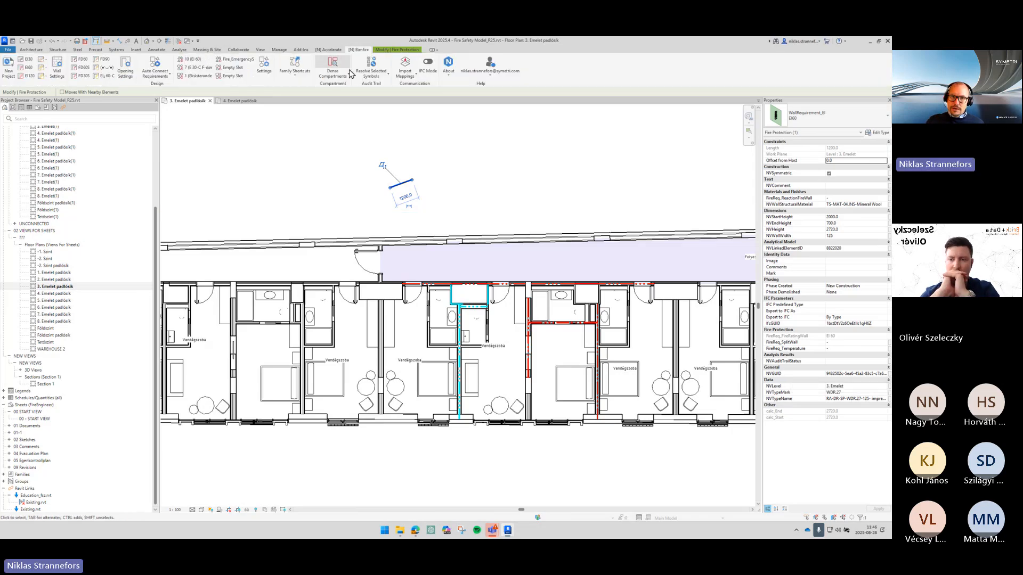
{"action": "left_click", "coordinate": [371, 75]}
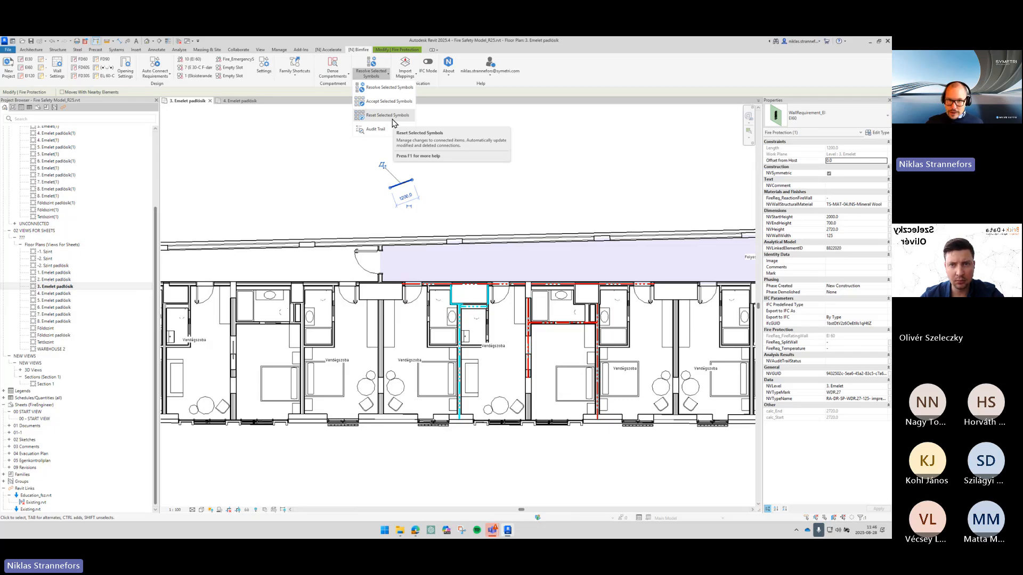
{"action": "left_click", "coordinate": [392, 119]}
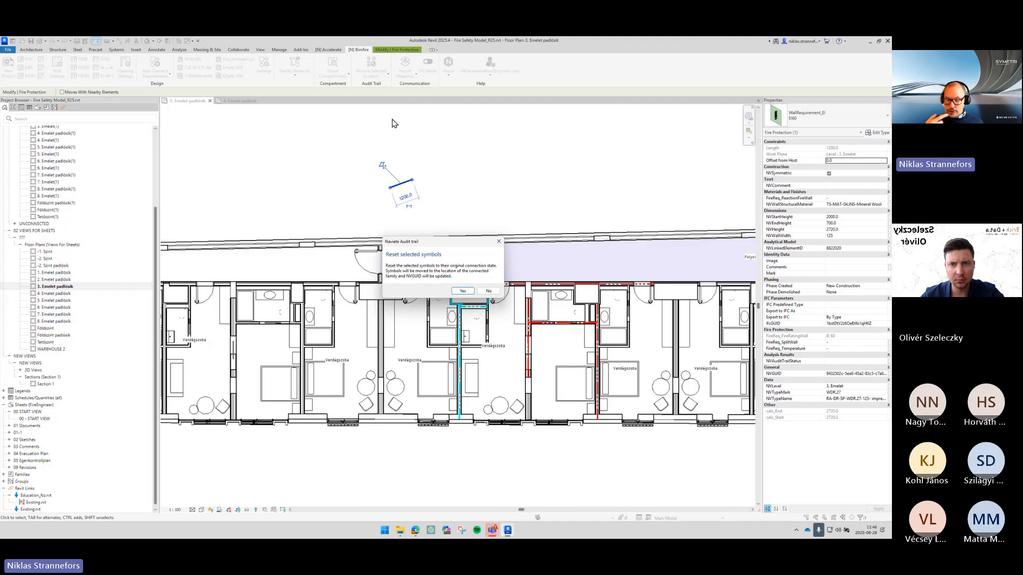
{"action": "key", "text": "Return"}
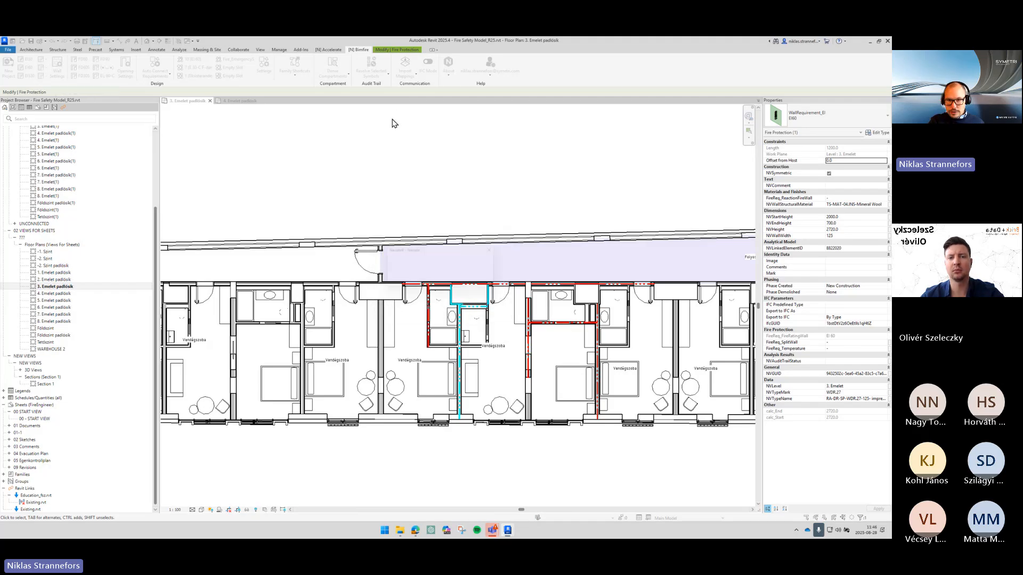
{"action": "key", "text": "Return"}
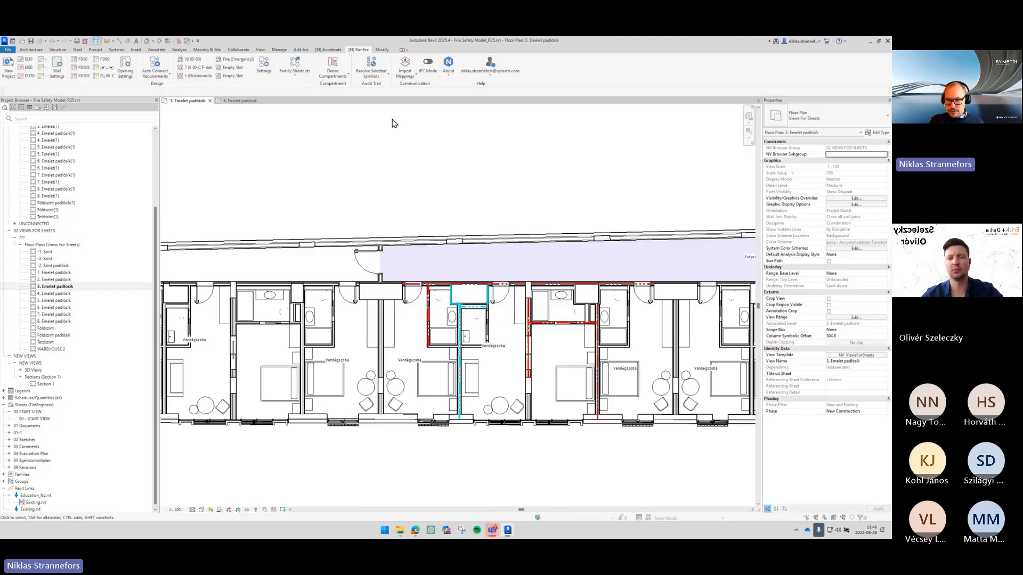
- Delete the wall requirement on the bathroom wall left of the guest room shaft
{"action": "scroll", "coordinate": [464, 274], "scroll_direction": "up", "scroll_amount": 4}
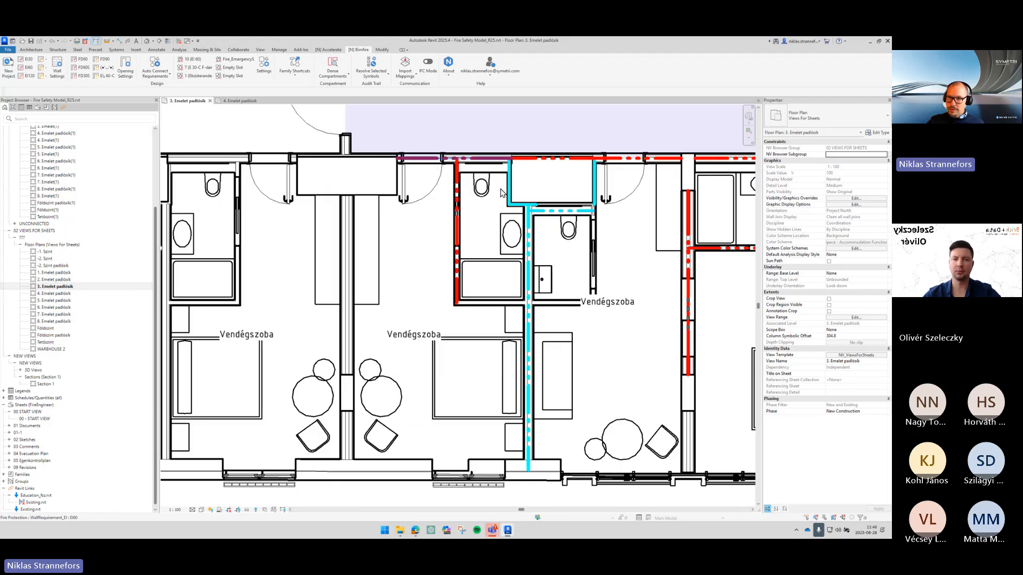
{"action": "left_click", "coordinate": [456, 258]}
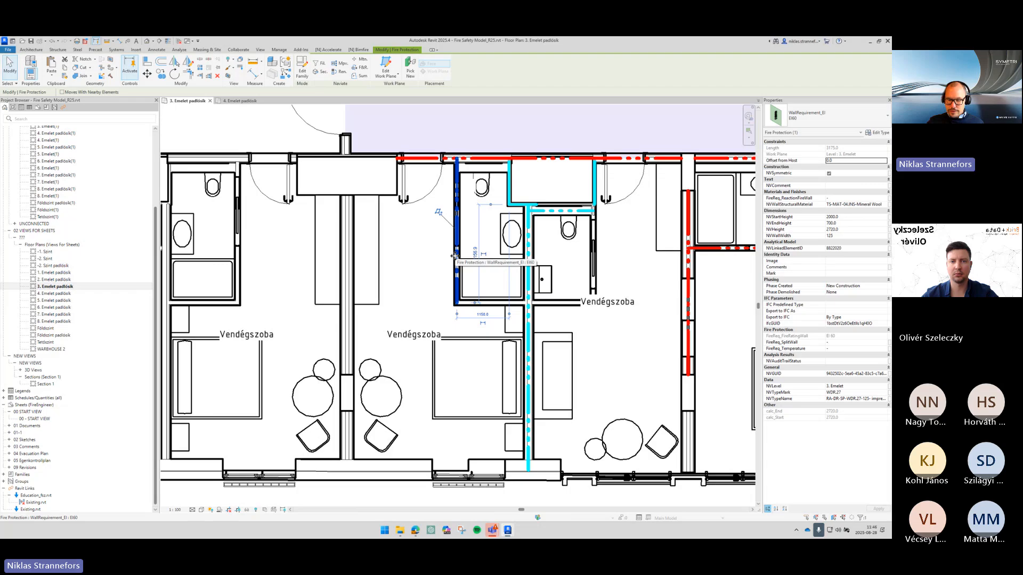
{"action": "key", "text": "Delete"}
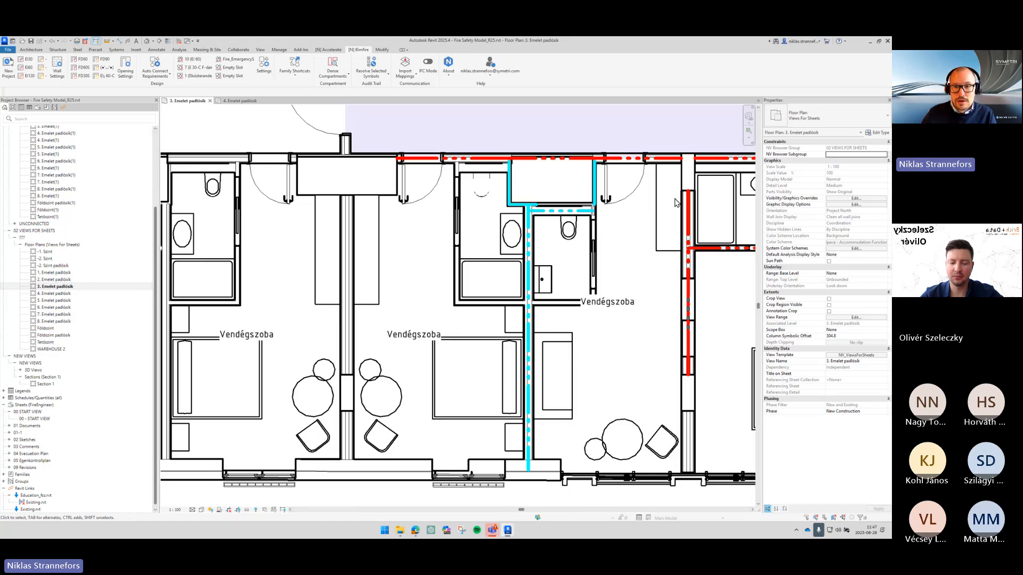
- Launch AutoCAD 2024 from the Windows search
{"action": "scroll", "coordinate": [519, 208], "scroll_direction": "up", "scroll_amount": 3}
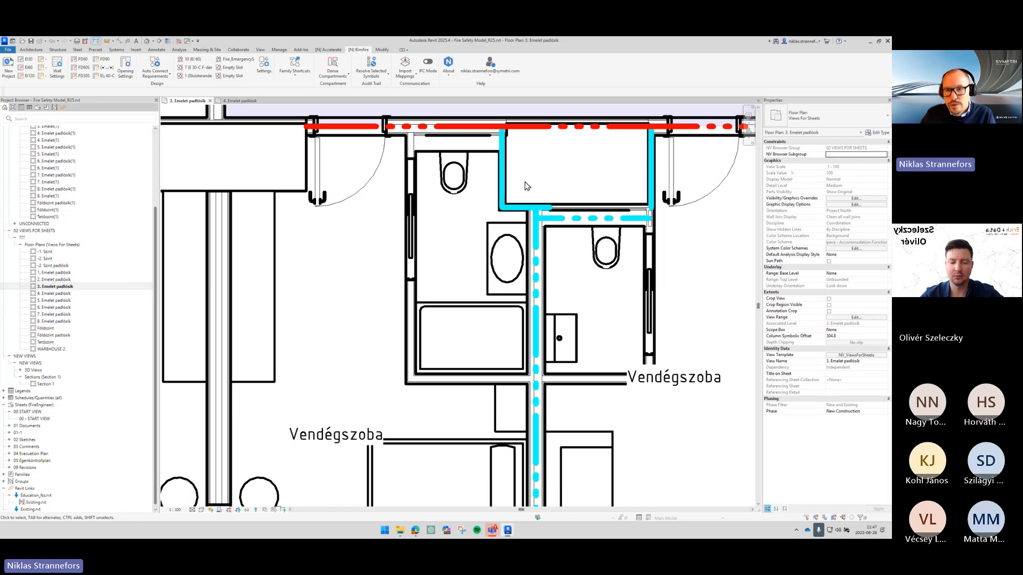
{"action": "scroll", "coordinate": [527, 203], "scroll_direction": "up", "scroll_amount": 2}
{"action": "middle_click_drag", "start_coordinate": [553, 198], "coordinate": [421, 313]}
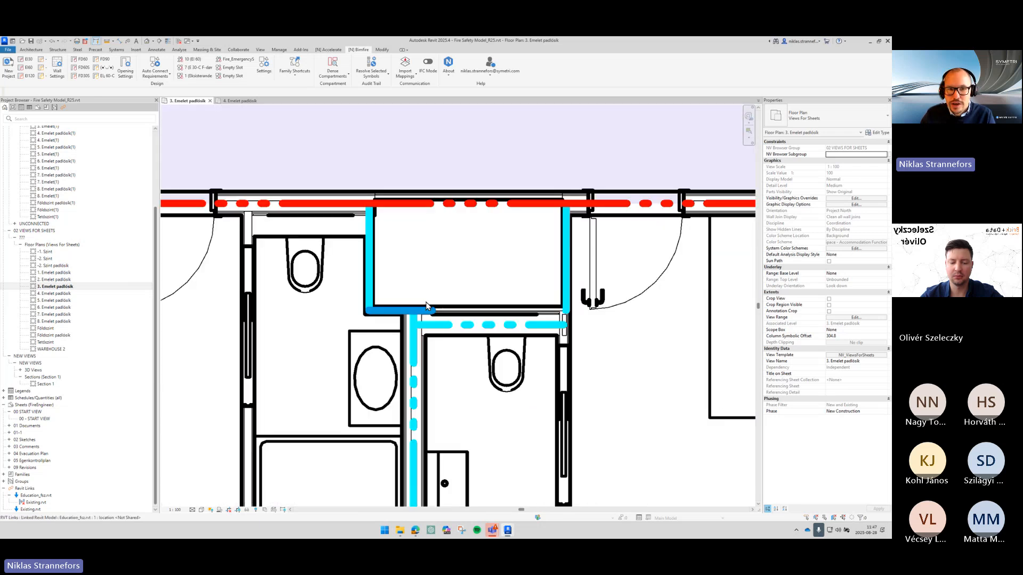
{"action": "scroll", "coordinate": [424, 307], "scroll_direction": "down", "scroll_amount": 1}
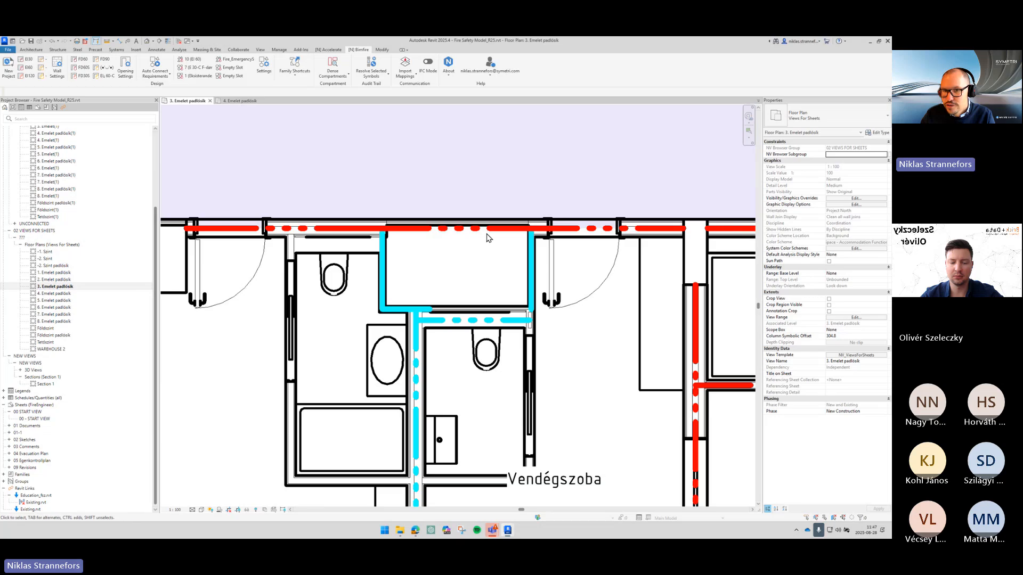
{"action": "scroll", "coordinate": [368, 330], "scroll_direction": "up", "scroll_amount": 2}
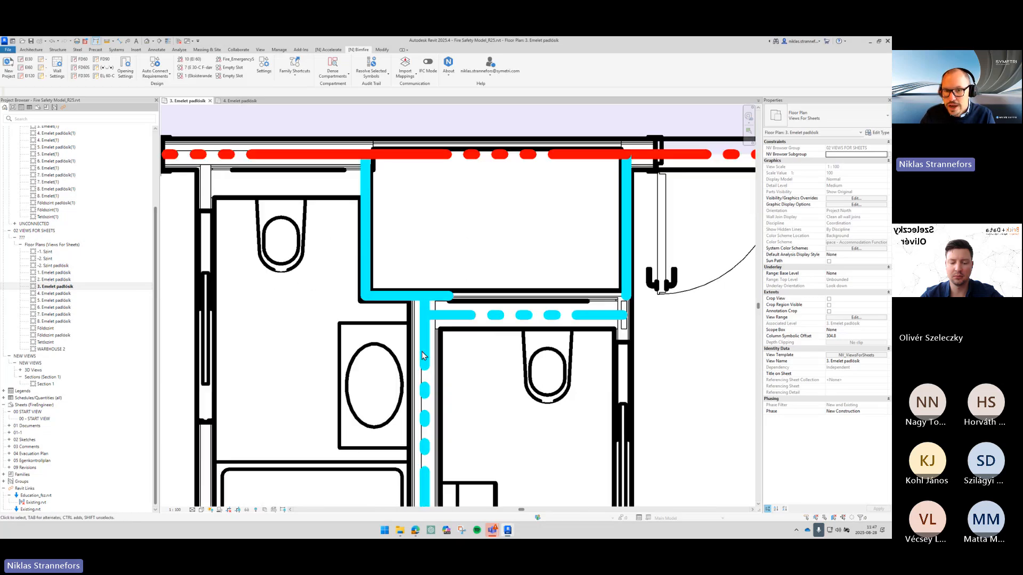
{"action": "middle_click_drag", "start_coordinate": [415, 306], "coordinate": [440, 243]}
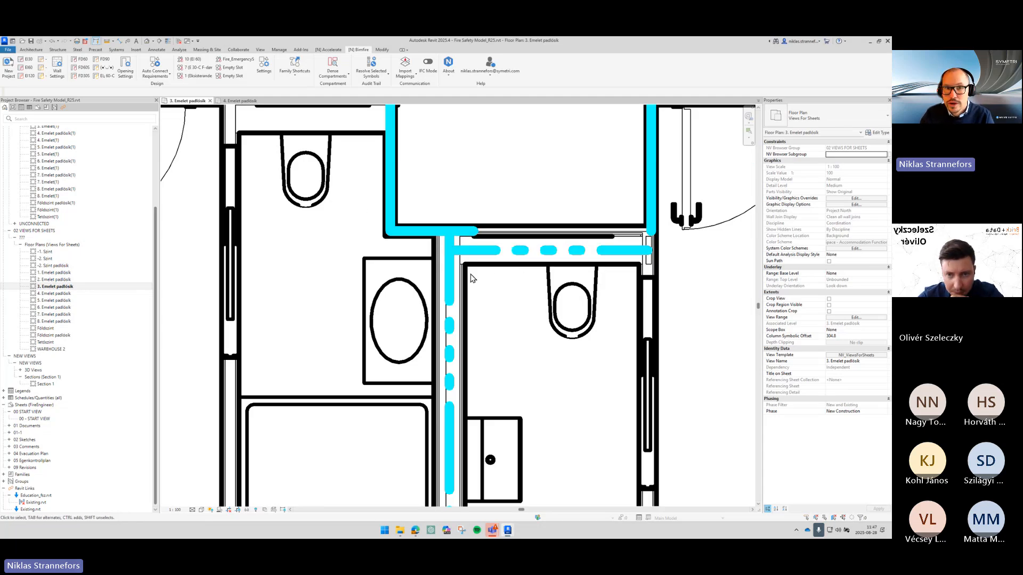
{"action": "left_click", "coordinate": [383, 50]}
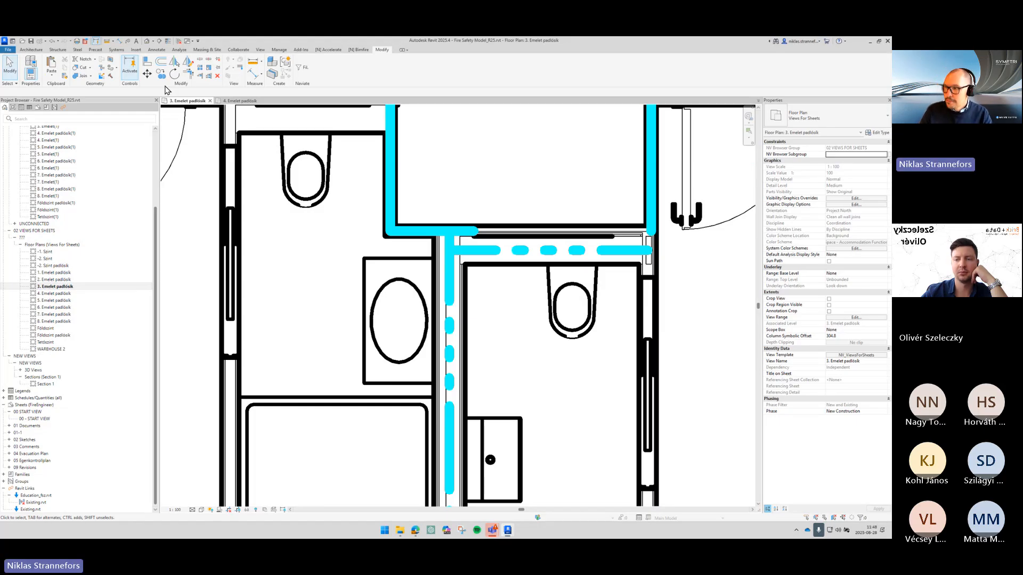
{"action": "key", "text": "ctrl"}
{"action": "key", "text": "ctrl"}
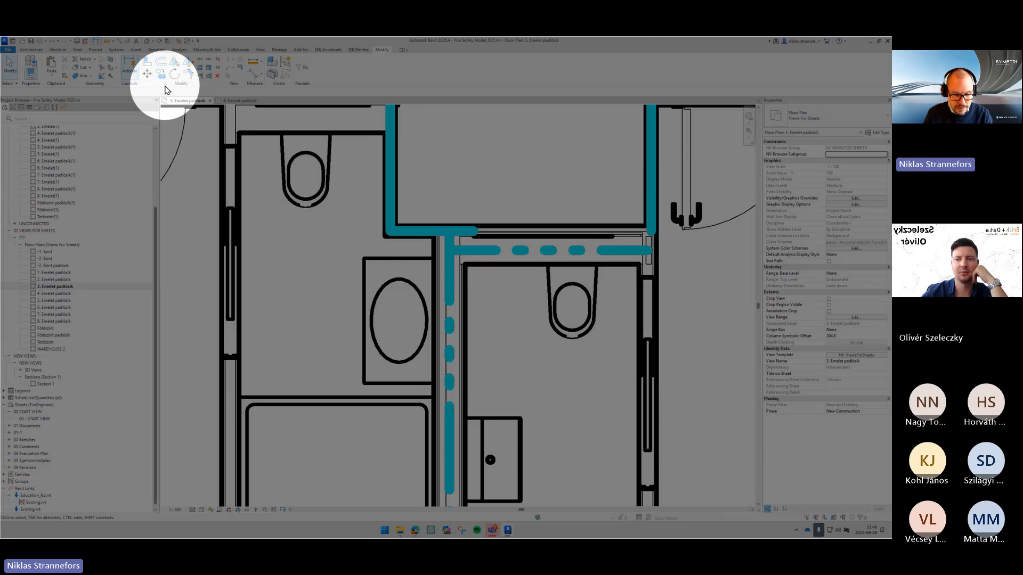
{"action": "key", "text": "super"}
{"action": "type", "text": "auto"}
{"action": "key", "text": "Return"}
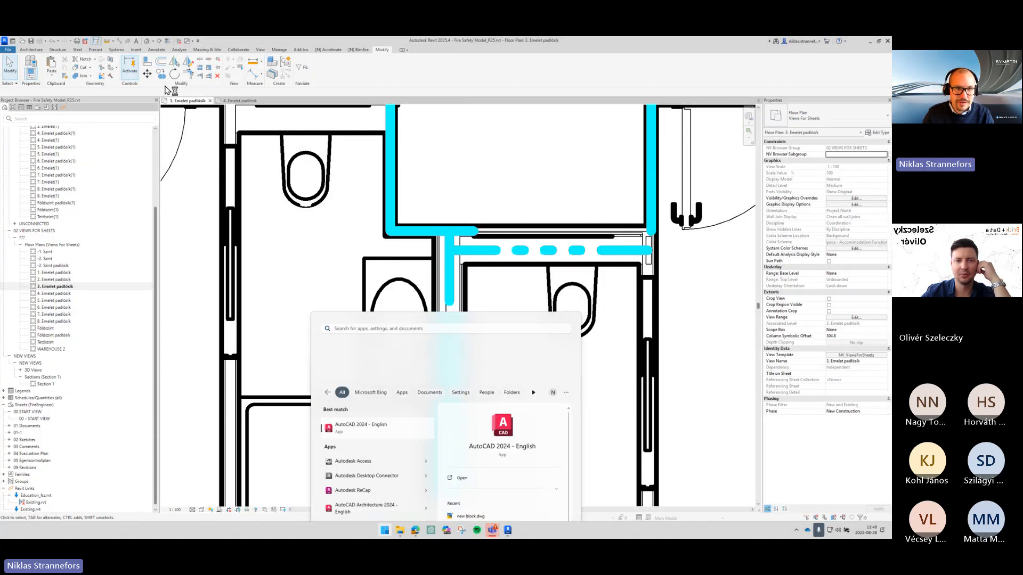
- Trim/extend the wall requirements so they meet at the shaft's lower corner
{"action": "key", "text": "ctrl"}
{"action": "key", "text": "ctrl"}
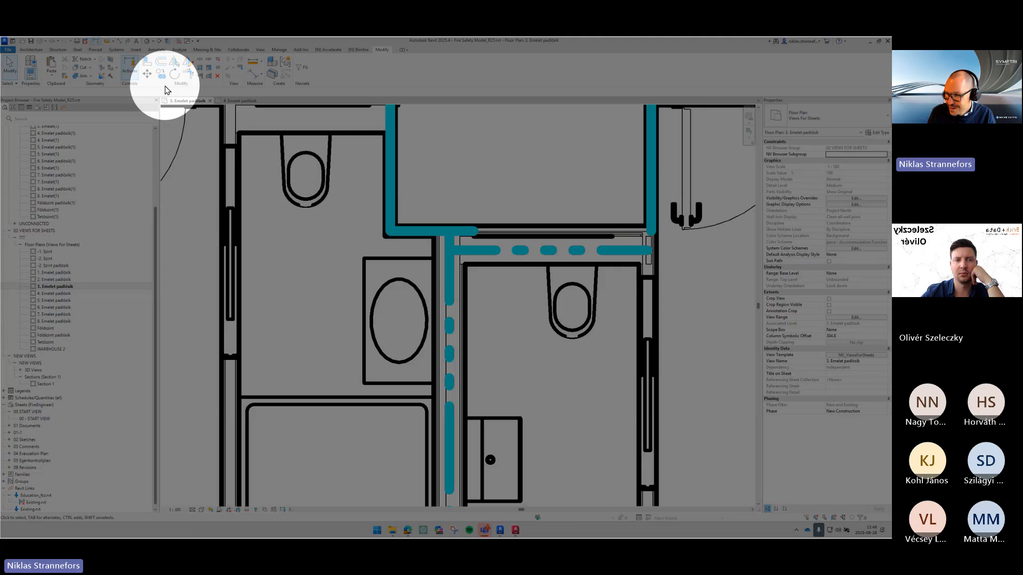
{"action": "left_click", "coordinate": [165, 86]}
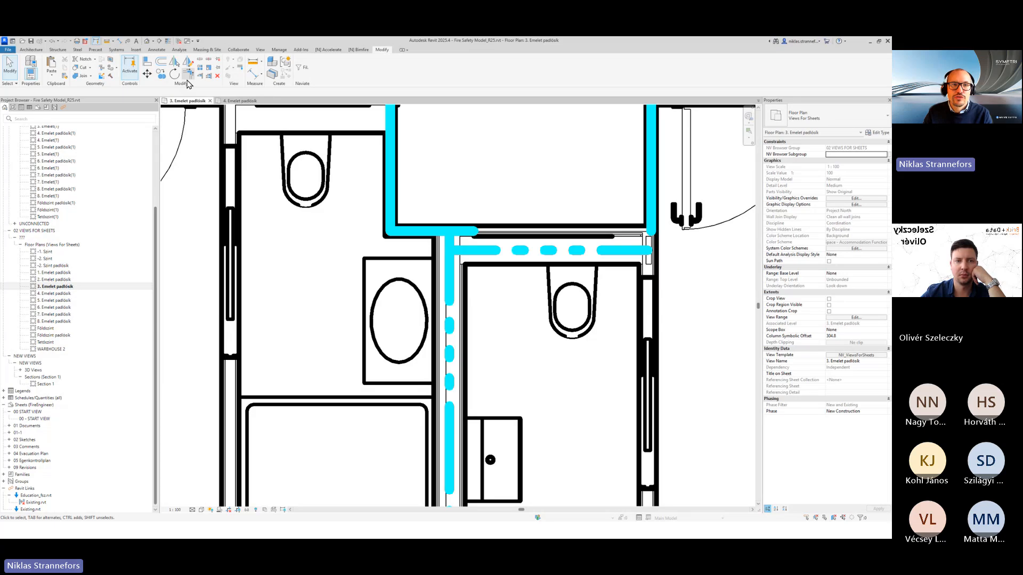
{"action": "key", "text": "ctrl"}
{"action": "key", "text": "ctrl"}
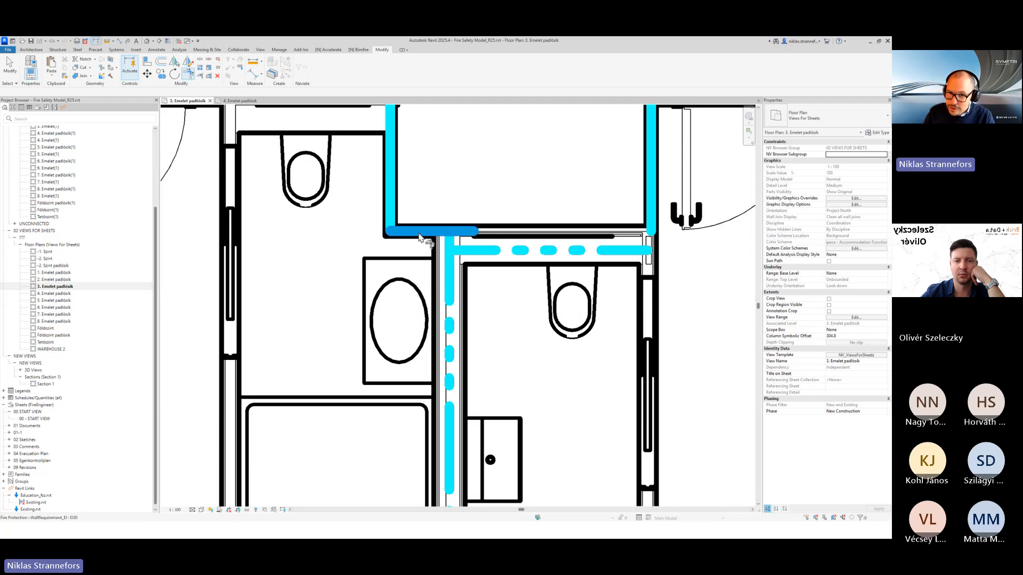
{"action": "left_click", "coordinate": [420, 238]}
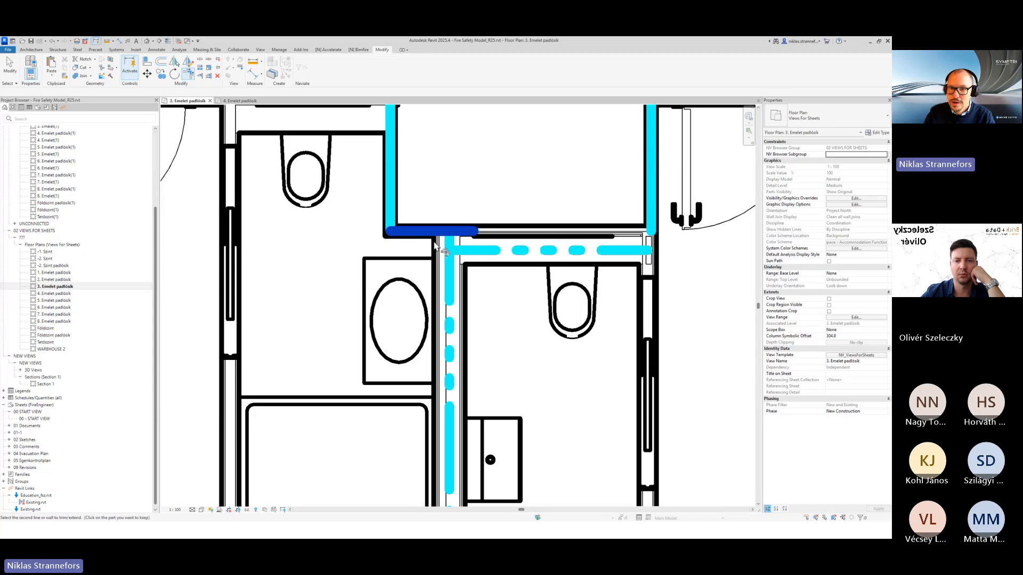
{"action": "left_click", "coordinate": [450, 273]}
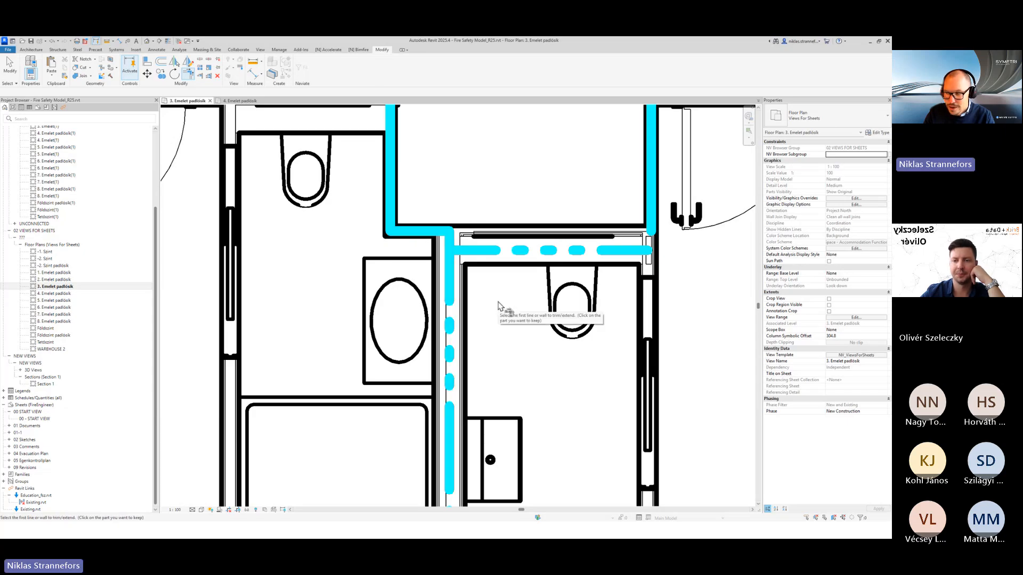
{"action": "left_click", "coordinate": [617, 250]}
{"action": "left_click", "coordinate": [650, 194]}
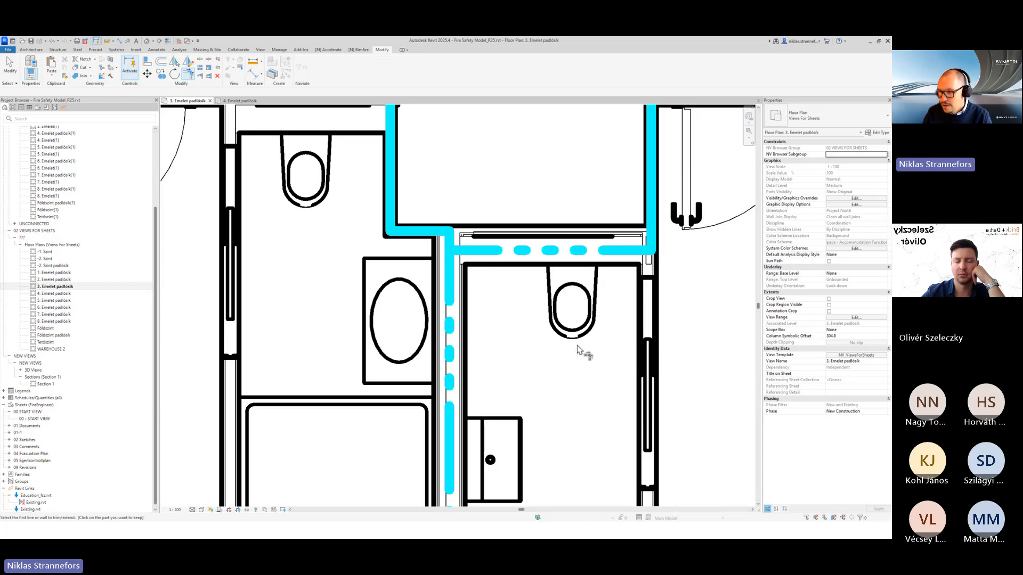
{"action": "key", "text": "Escape"}
- Switch to the AutoCAD window and move it off this screen
{"action": "key", "text": "alt+Tab"}
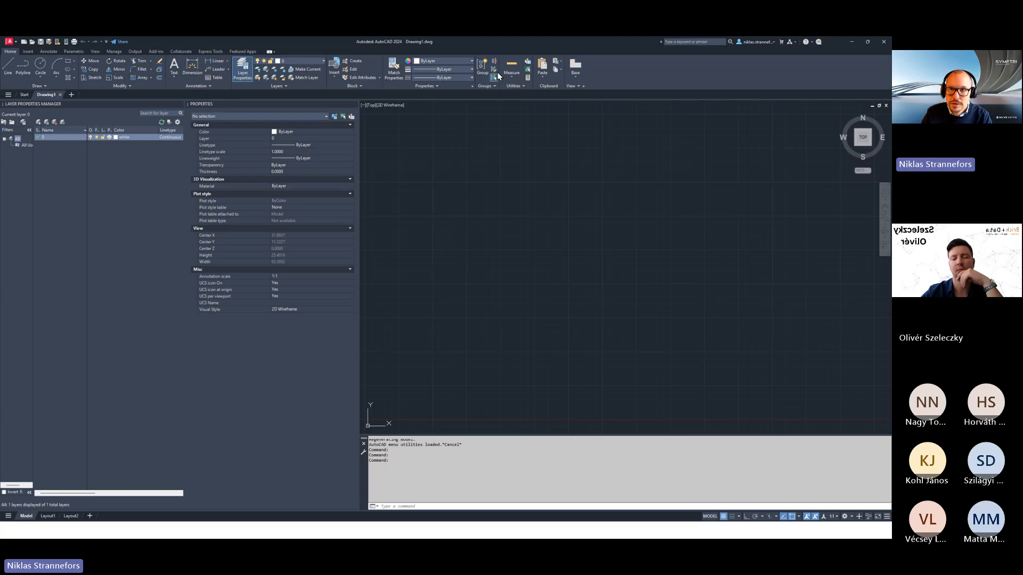
{"action": "left_click_drag", "start_coordinate": [520, 46], "coordinate": [892, 42]}
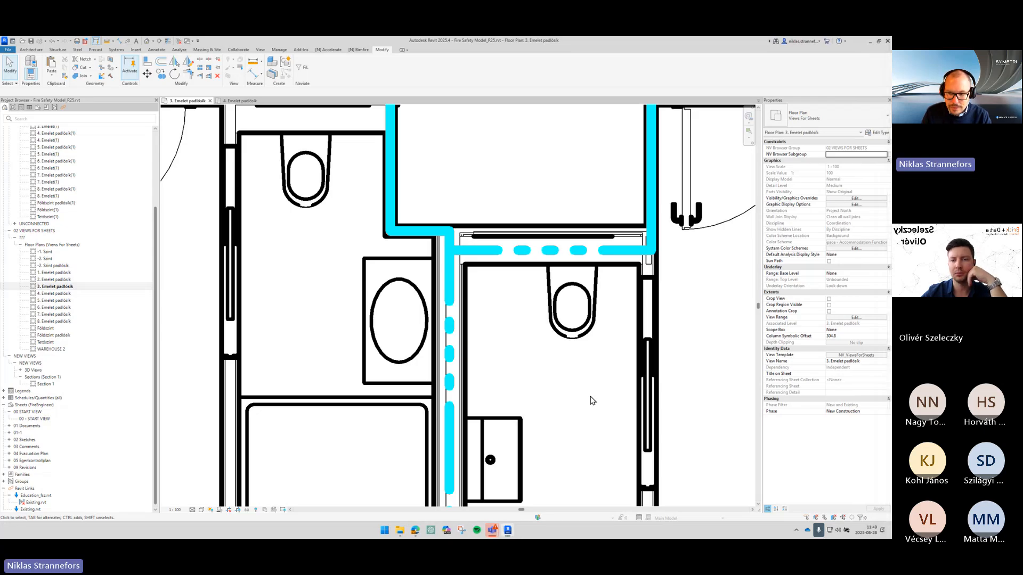
{"action": "scroll", "coordinate": [591, 401], "scroll_direction": "down", "scroll_amount": 3}
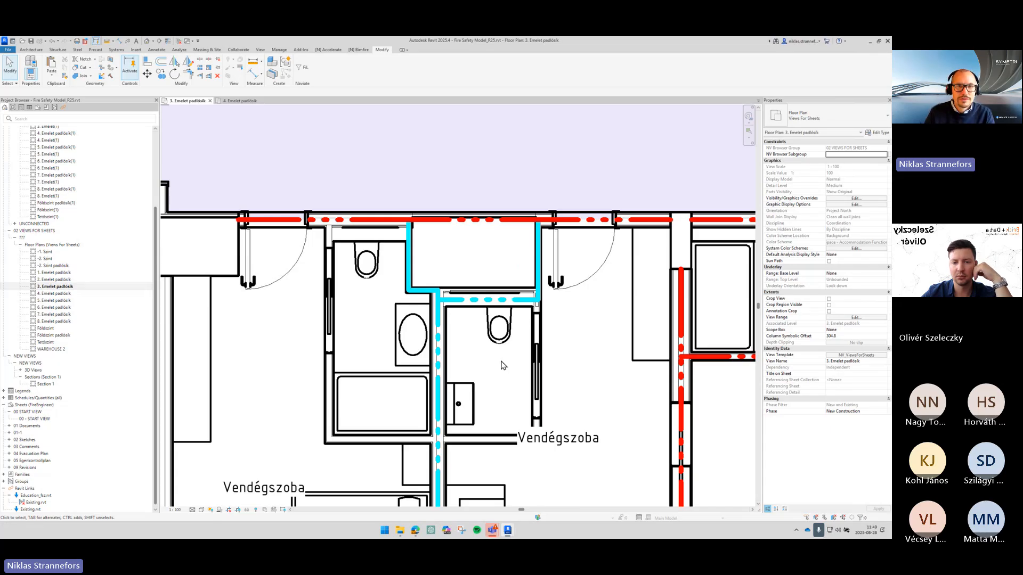
- Open the Bimfire Quick Opening Settings and set Slot 1 to EL 60-C
{"action": "left_click", "coordinate": [367, 50]}
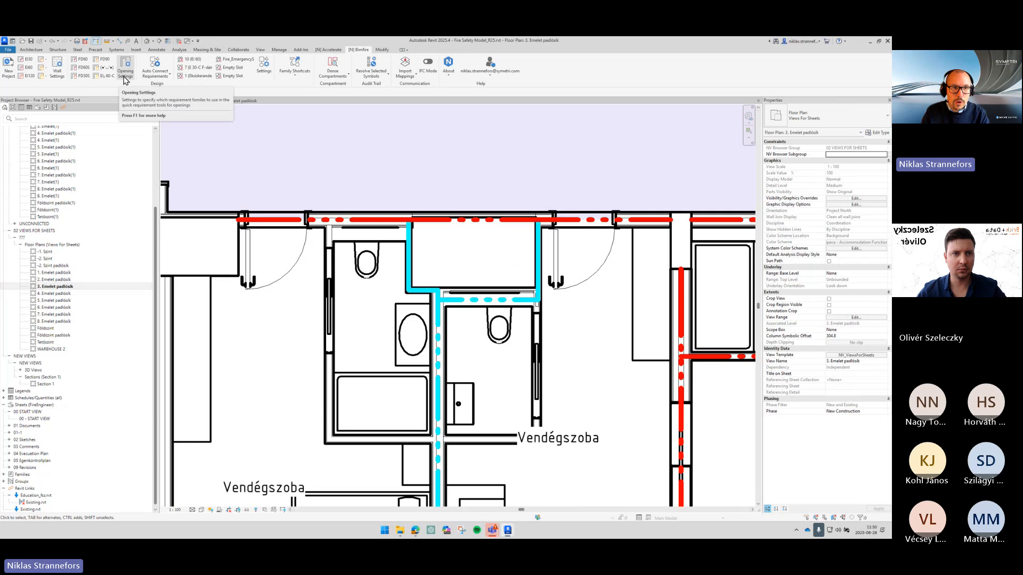
{"action": "left_click", "coordinate": [124, 79]}
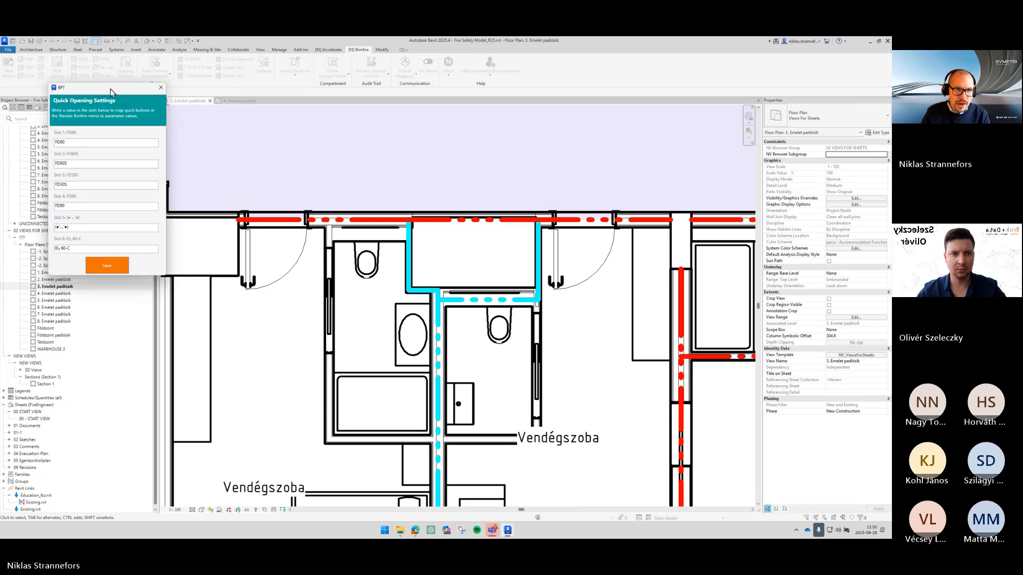
{"action": "left_click_drag", "start_coordinate": [109, 88], "coordinate": [452, 129]}
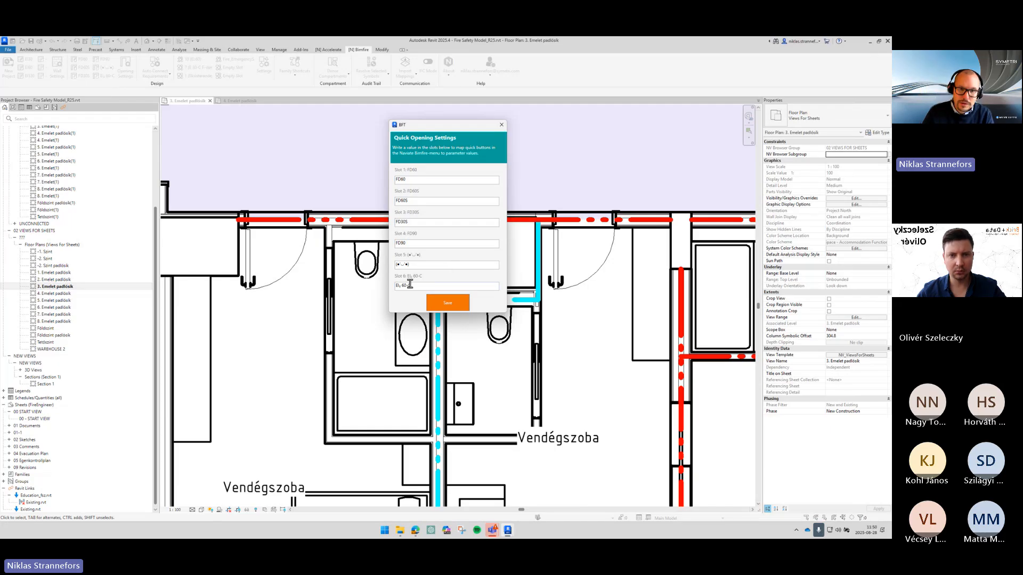
{"action": "left_click_drag", "start_coordinate": [415, 285], "coordinate": [328, 322]}
{"action": "key", "text": "ctrl+c"}
{"action": "double_click", "coordinate": [426, 178]}
{"action": "key", "text": "ctrl+v"}
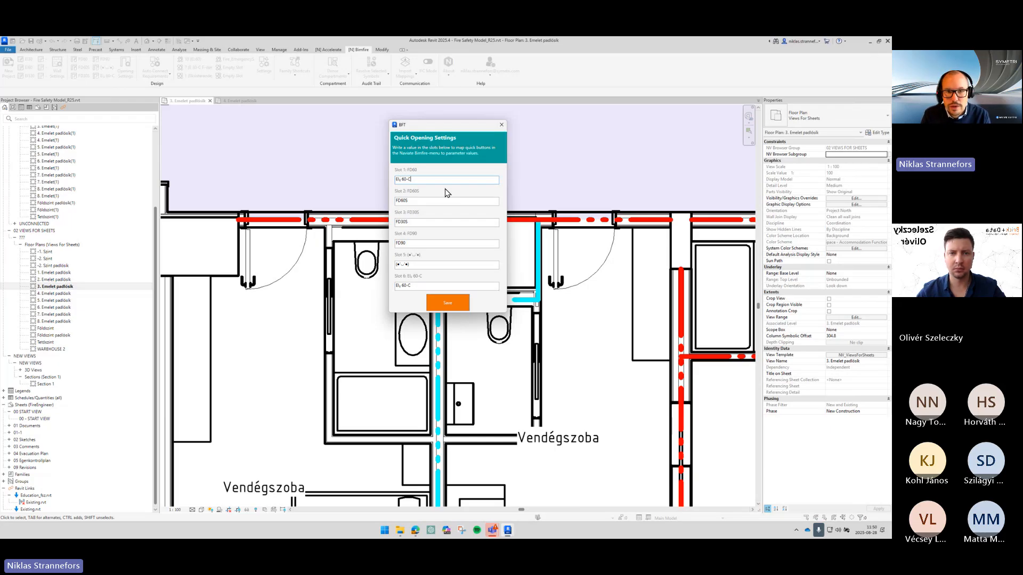
- Set Slot 2 in the Quick Opening Settings to EL 60-S
{"action": "double_click", "coordinate": [420, 201]}
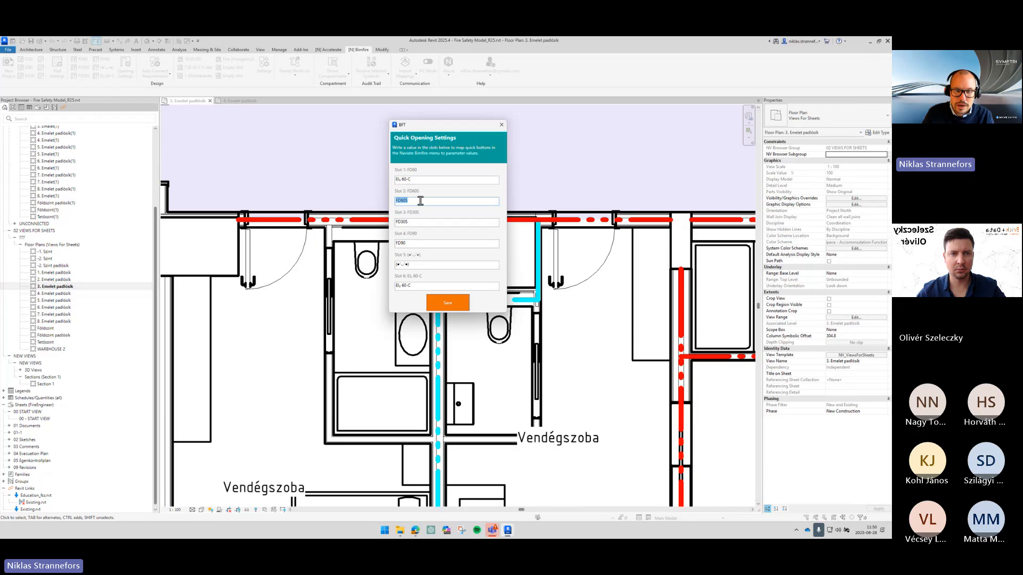
{"action": "key", "text": "ctrl+c"}
{"action": "left_click_drag", "start_coordinate": [422, 182], "coordinate": [362, 209]}
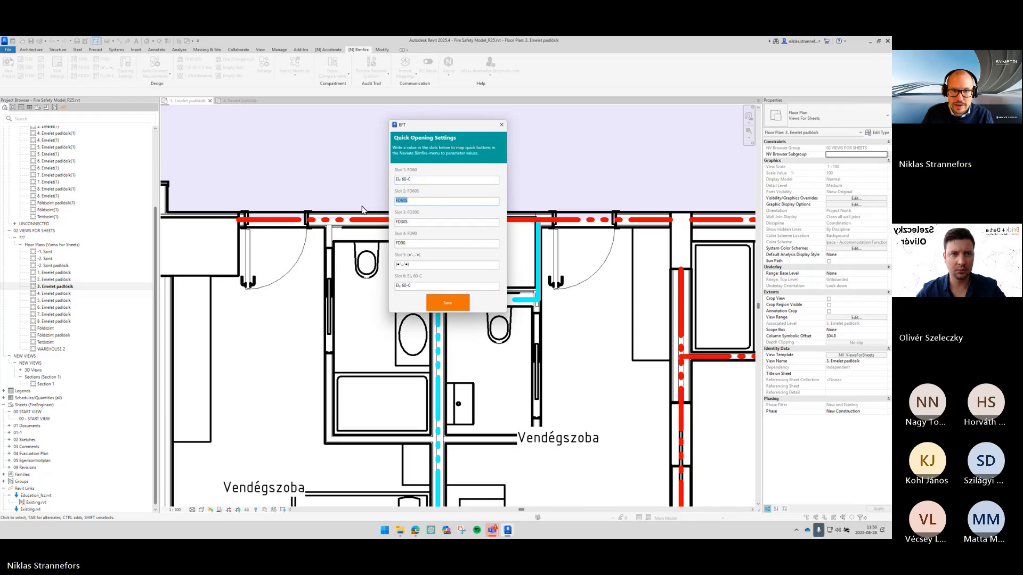
{"action": "key", "text": "ctrl+v"}
{"action": "type", "text": "S"}
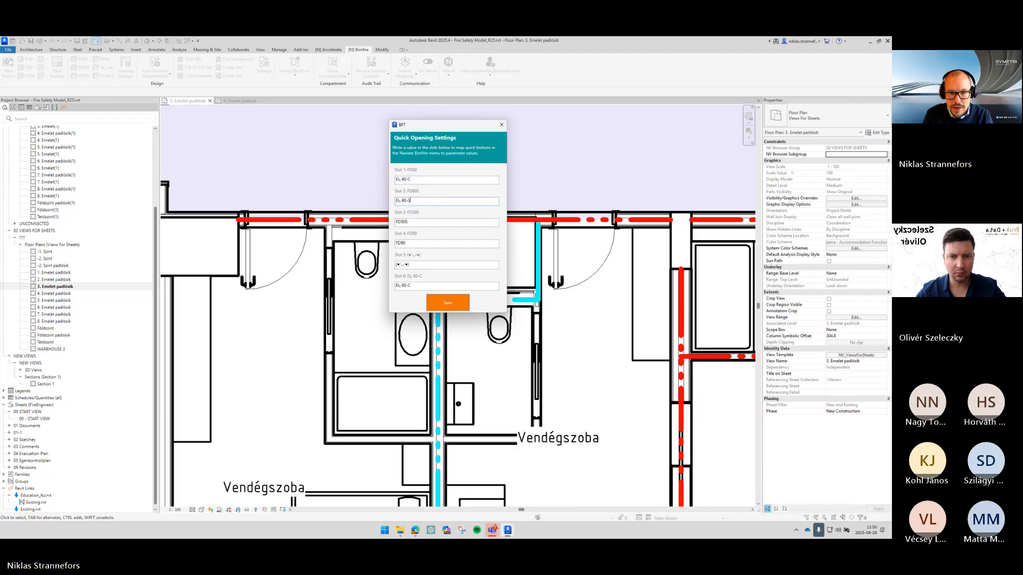
- Append the subscript characters ₂ and ₂₀₀ to the Slot 2 value using the symbol picker, making it EI₂ 60-S₂₀₀
{"action": "key", "text": "super+period"}
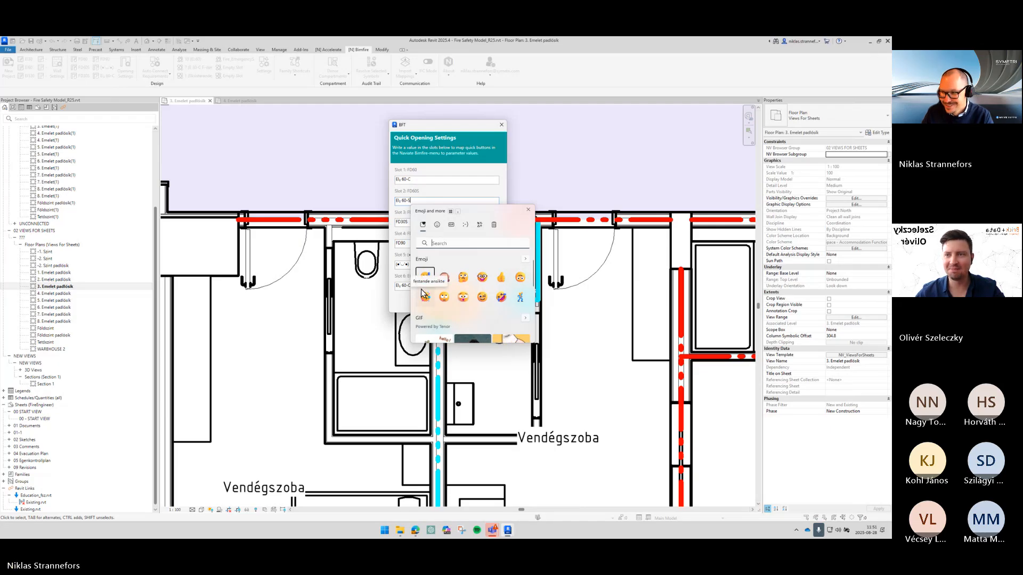
{"action": "left_click", "coordinate": [431, 199]}
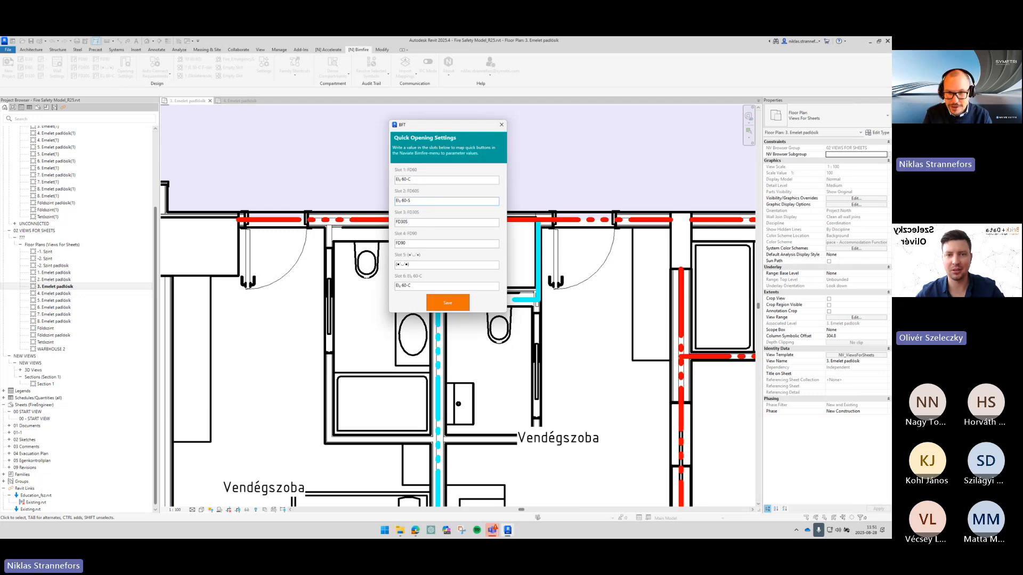
{"action": "key", "text": "super+period"}
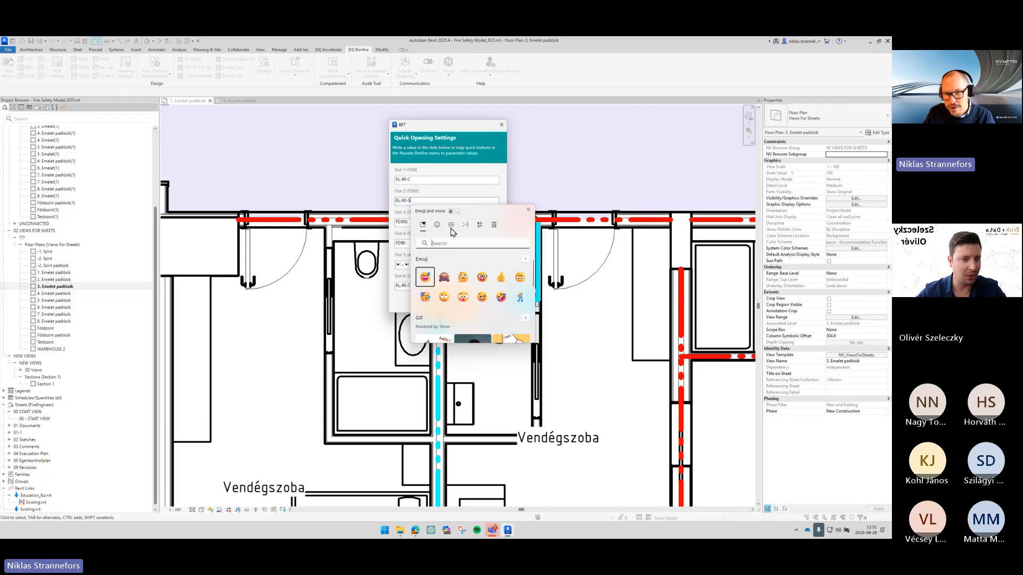
{"action": "left_click", "coordinate": [465, 225]}
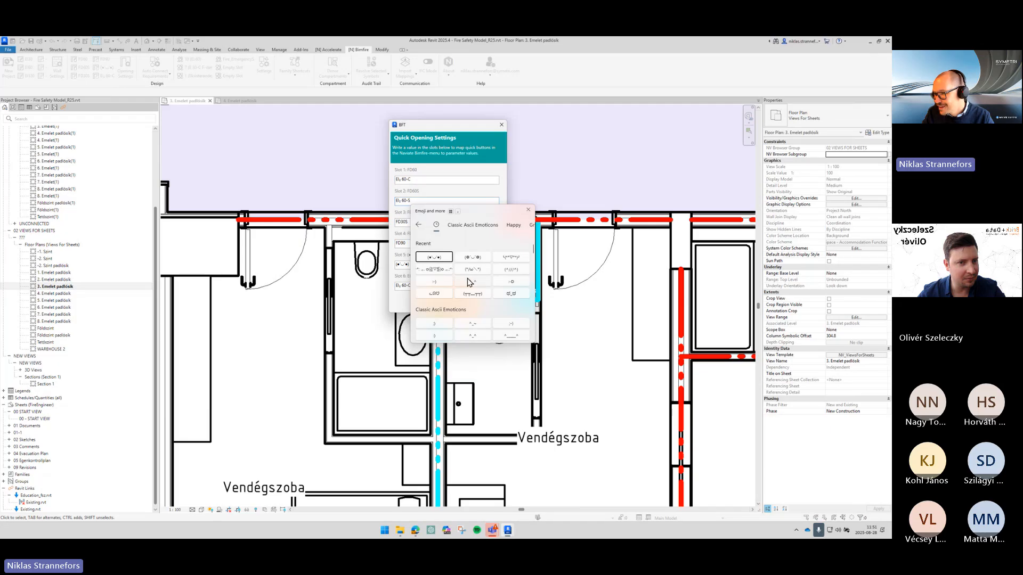
{"action": "left_click", "coordinate": [476, 227]}
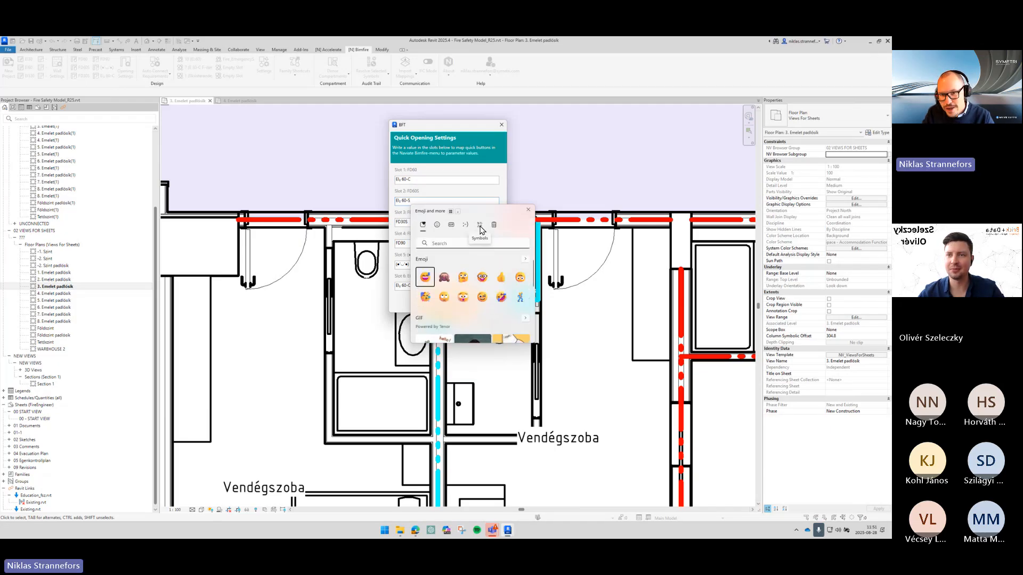
{"action": "left_click", "coordinate": [480, 228]}
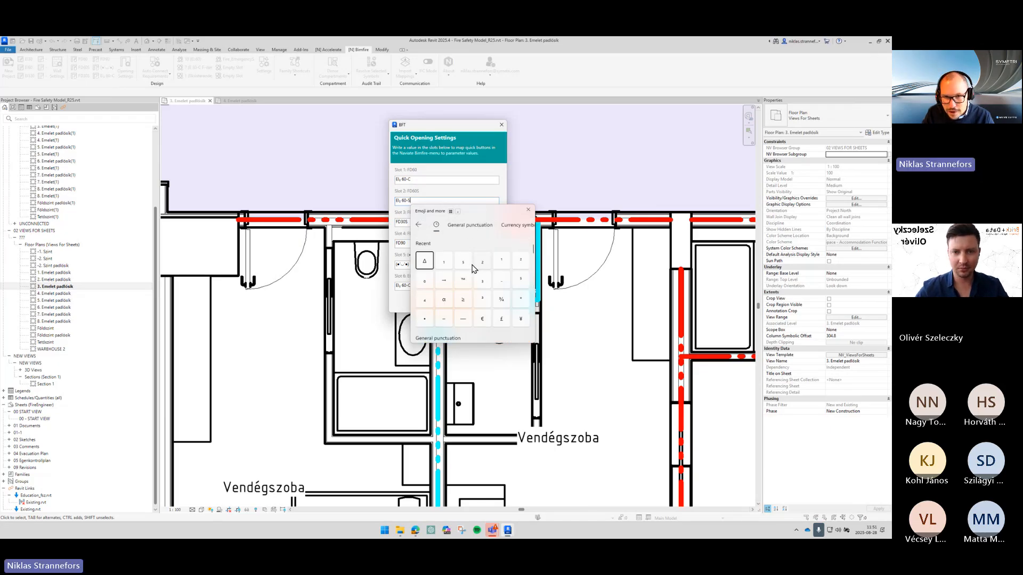
{"action": "left_click", "coordinate": [519, 225]}
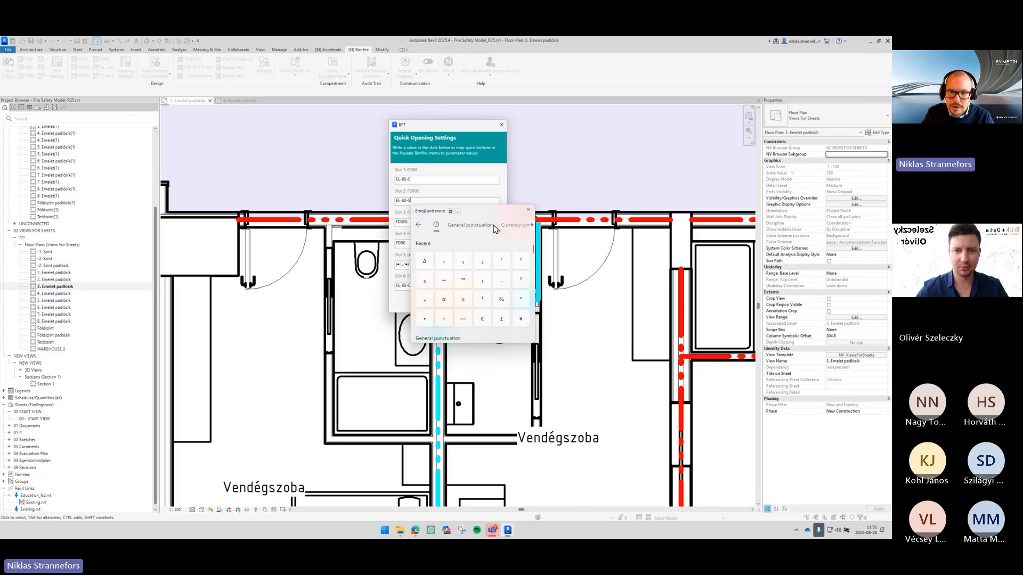
{"action": "left_click", "coordinate": [532, 225]}
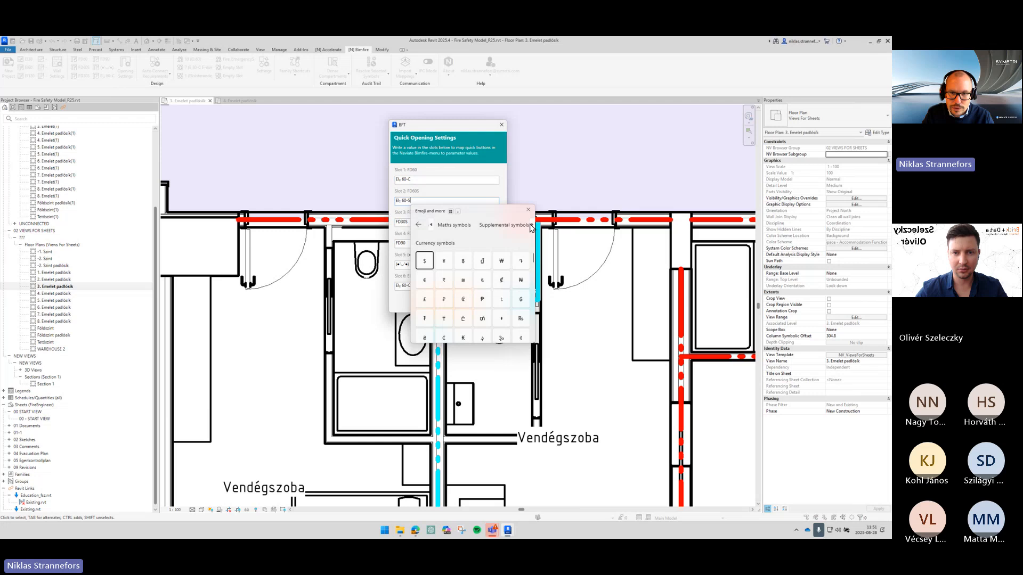
{"action": "left_click", "coordinate": [454, 225]}
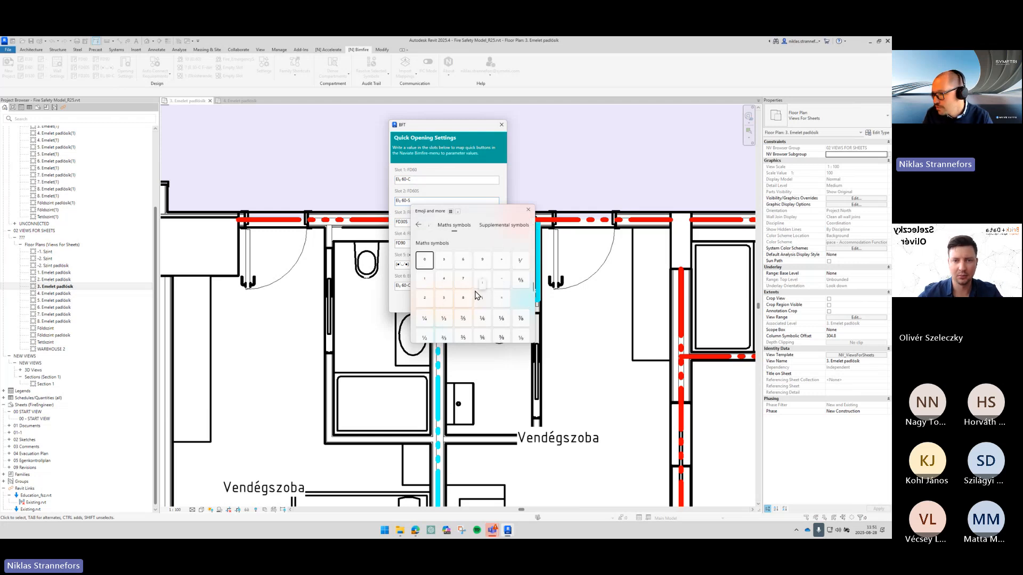
{"action": "left_click", "coordinate": [480, 285]}
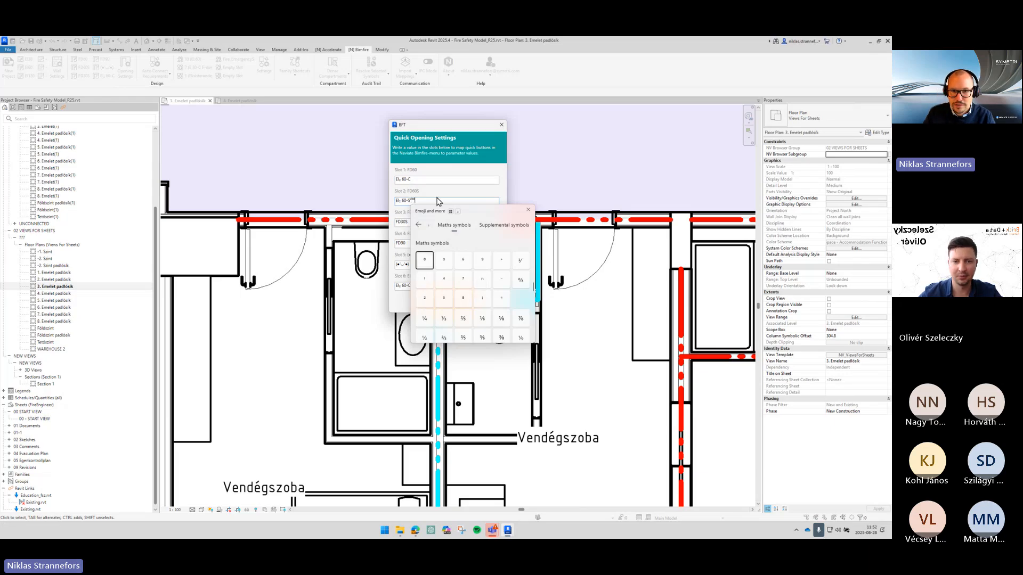
{"action": "scroll", "coordinate": [501, 277], "scroll_direction": "down", "scroll_amount": 2}
{"action": "scroll", "coordinate": [480, 288], "scroll_direction": "down", "scroll_amount": 1}
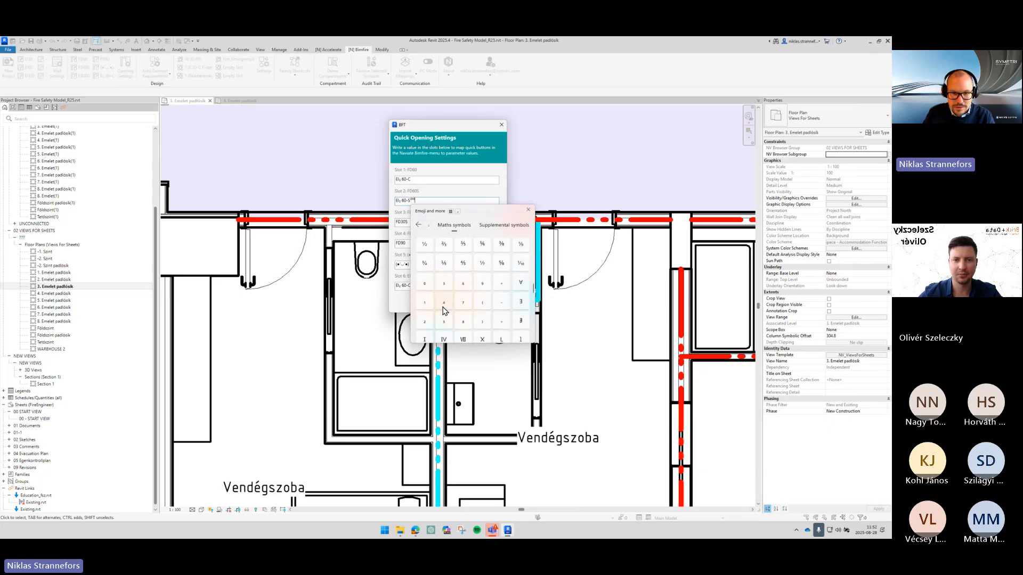
{"action": "double_click", "coordinate": [429, 289]}
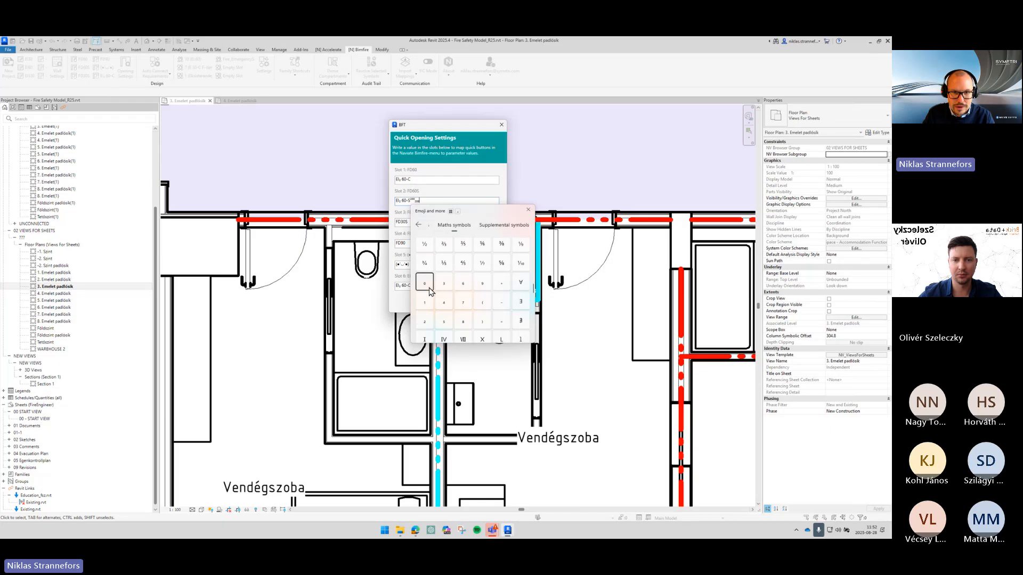
{"action": "left_click", "coordinate": [417, 201]}
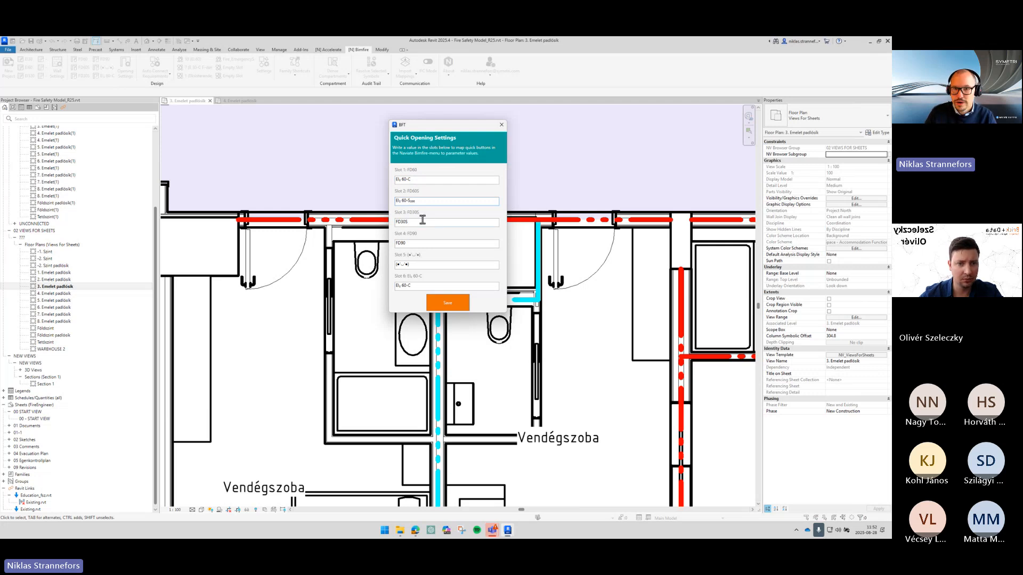
- Save the Quick Opening Settings and close the confirmation
{"action": "double_click", "coordinate": [423, 222]}
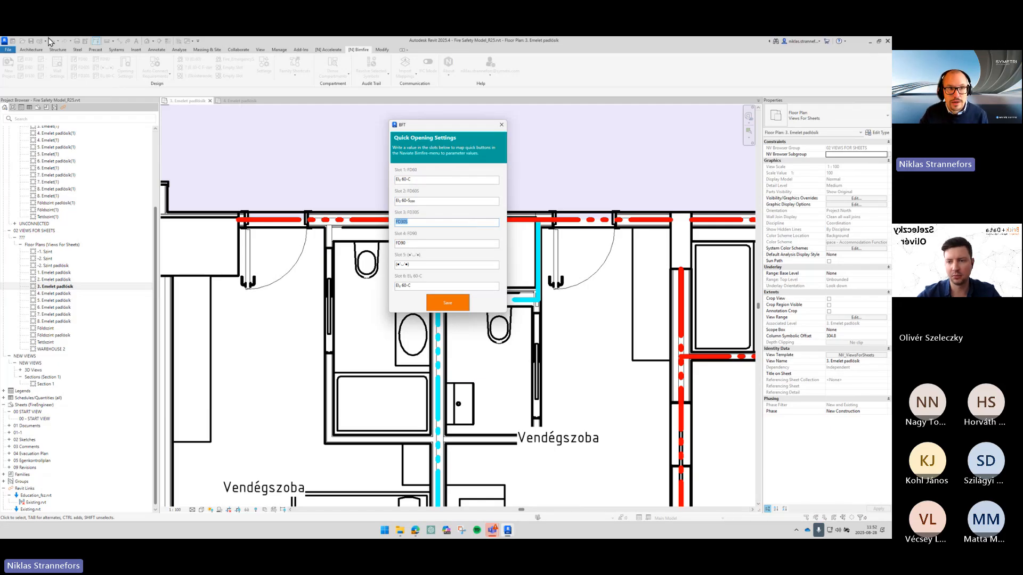
{"action": "left_click", "coordinate": [448, 303]}
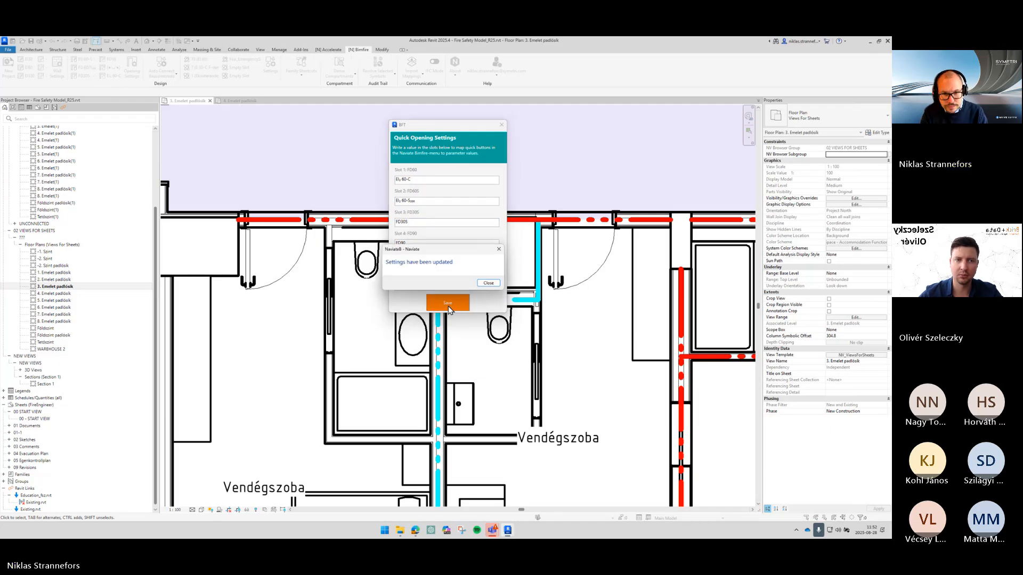
{"action": "key", "text": "Return"}
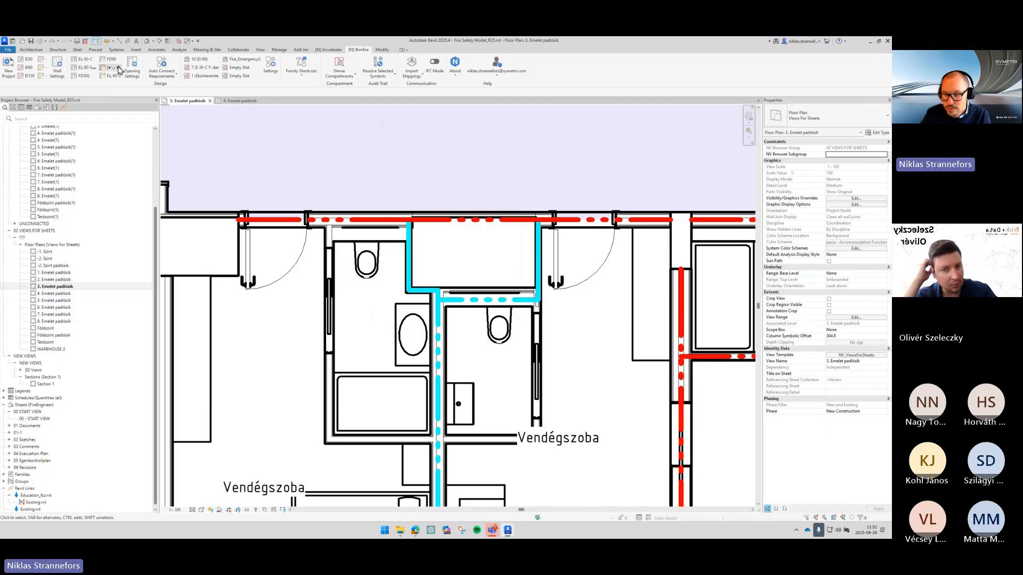
- Apply the Slot 2 quick opening requirement to two corridor doors and a facade window
{"action": "left_click", "coordinate": [96, 67]}
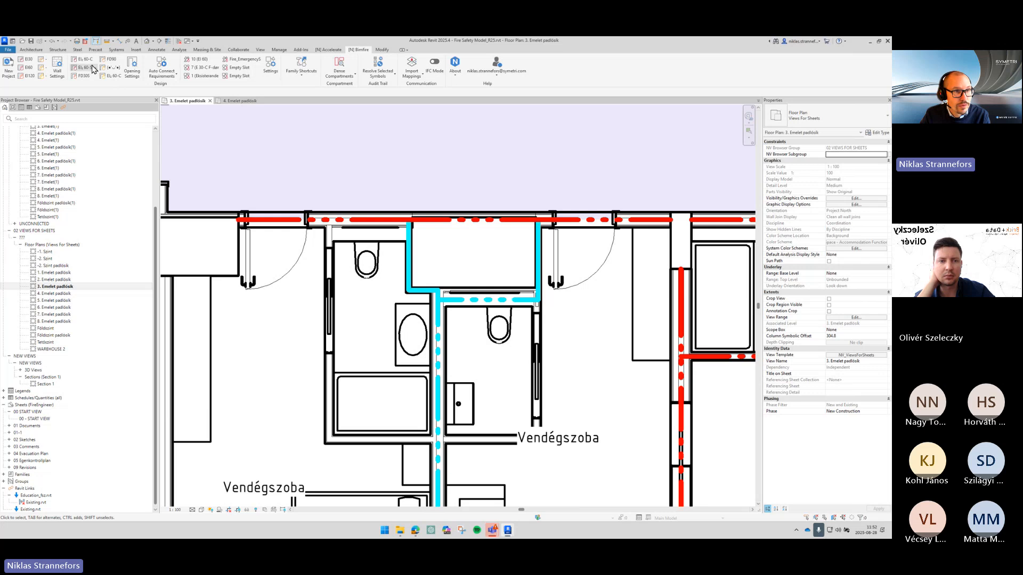
{"action": "left_click", "coordinate": [416, 228]}
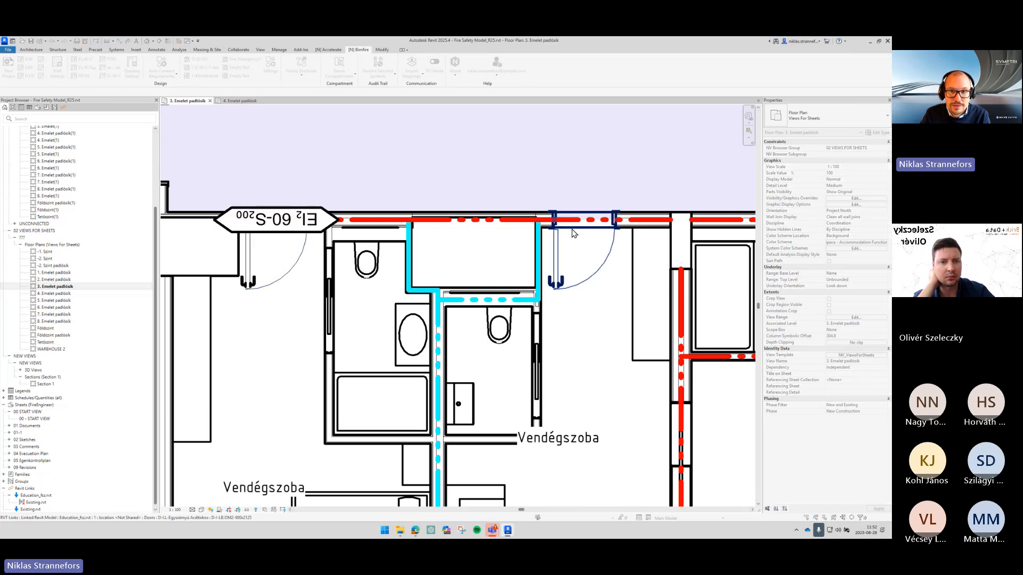
{"action": "left_click", "coordinate": [578, 229]}
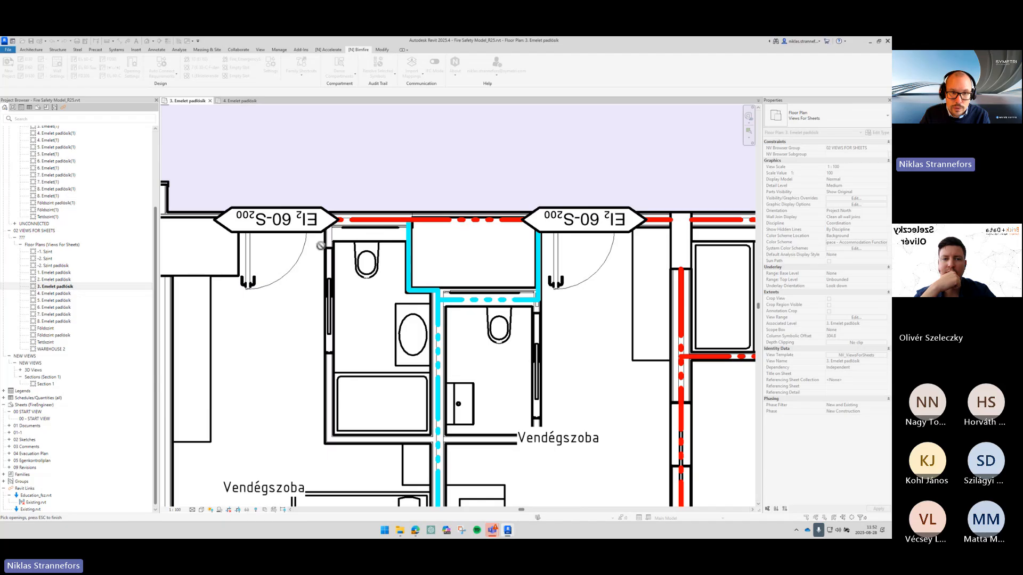
{"action": "scroll", "coordinate": [372, 230], "scroll_direction": "down", "scroll_amount": 3}
{"action": "scroll", "coordinate": [340, 222], "scroll_direction": "up", "scroll_amount": 1}
{"action": "middle_click_drag", "start_coordinate": [327, 239], "coordinate": [644, 190]}
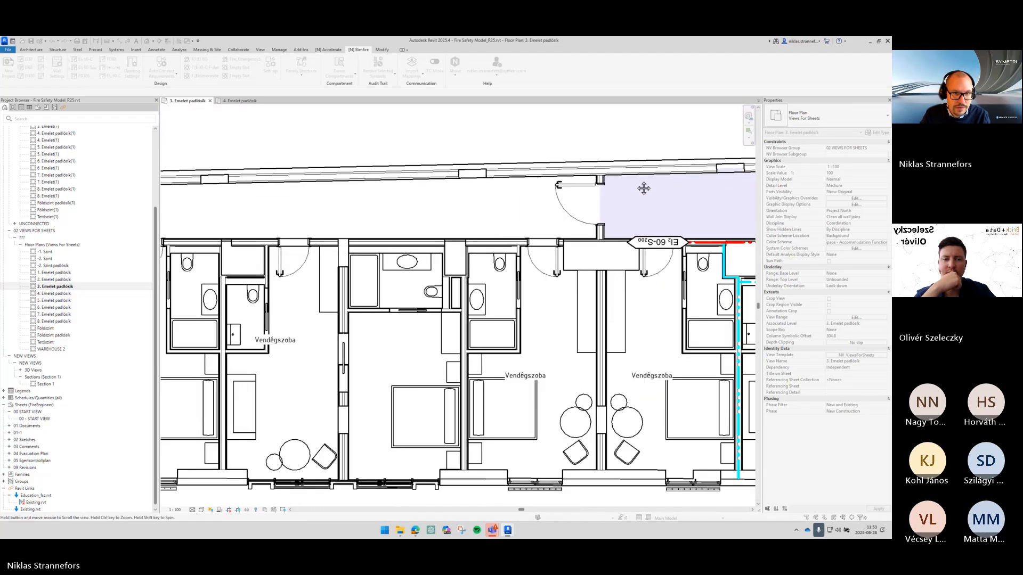
{"action": "scroll", "coordinate": [532, 219], "scroll_direction": "down", "scroll_amount": 2}
{"action": "middle_click_drag", "start_coordinate": [391, 240], "coordinate": [672, 167]}
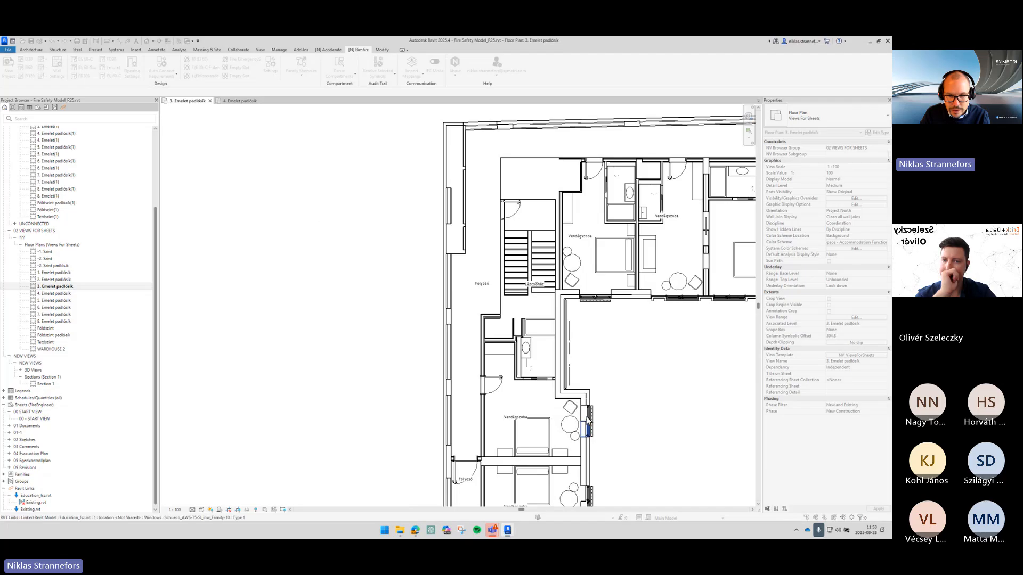
{"action": "scroll", "coordinate": [646, 429], "scroll_direction": "up", "scroll_amount": 2}
{"action": "middle_click_drag", "start_coordinate": [646, 429], "coordinate": [211, 368]}
{"action": "scroll", "coordinate": [432, 249], "scroll_direction": "down", "scroll_amount": 2}
{"action": "scroll", "coordinate": [521, 250], "scroll_direction": "up", "scroll_amount": 1}
{"action": "middle_click_drag", "start_coordinate": [521, 250], "coordinate": [536, 352]}
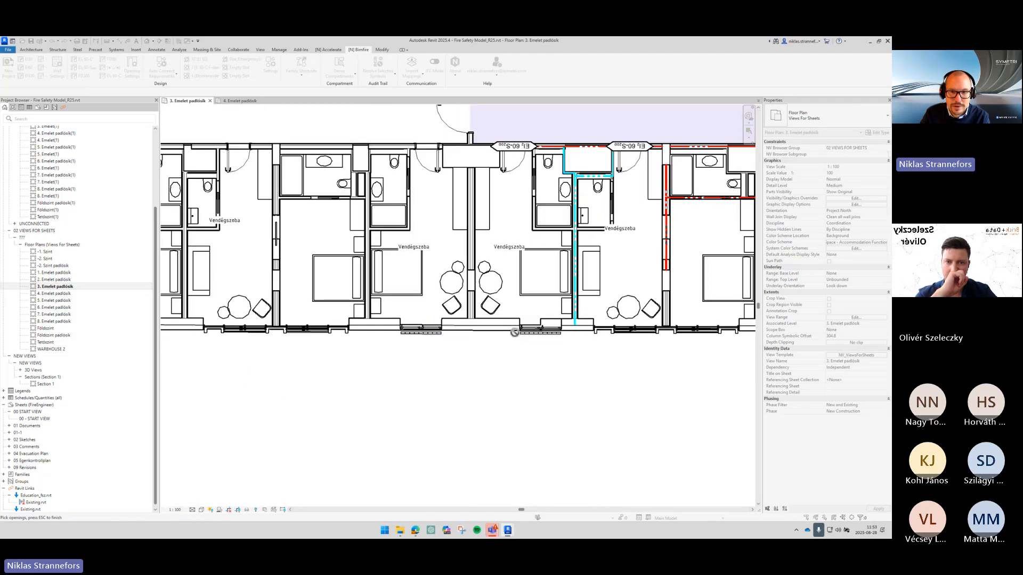
{"action": "left_click", "coordinate": [537, 331]}
{"action": "key", "text": "Escape"}
{"action": "key", "text": "Escape"}
- Inspect the fire rating properties of the placed door and window requirements
{"action": "scroll", "coordinate": [536, 344], "scroll_direction": "up", "scroll_amount": 2}
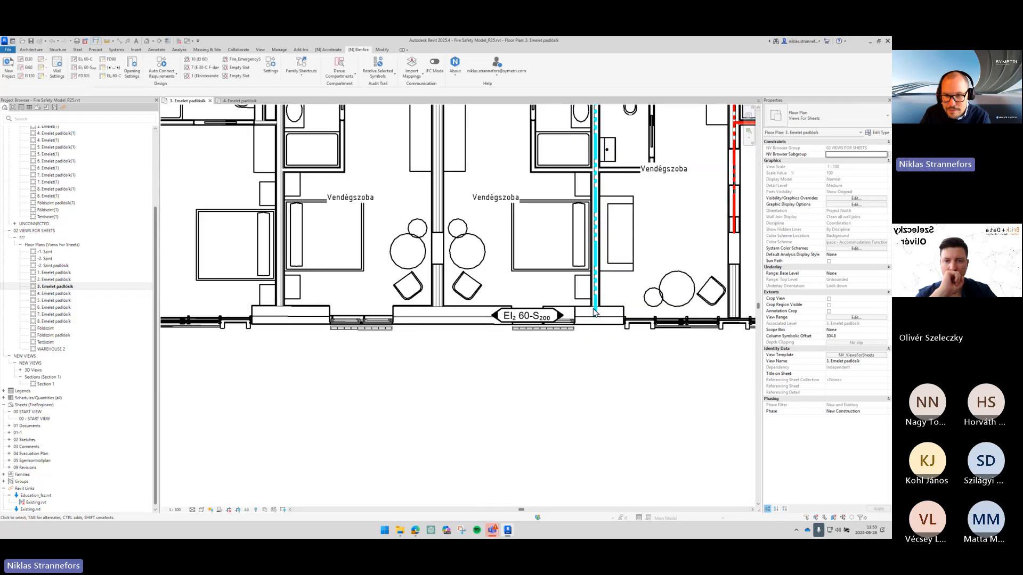
{"action": "middle_click_drag", "start_coordinate": [597, 363], "coordinate": [529, 473]}
{"action": "middle_click_drag", "start_coordinate": [473, 311], "coordinate": [392, 311]}
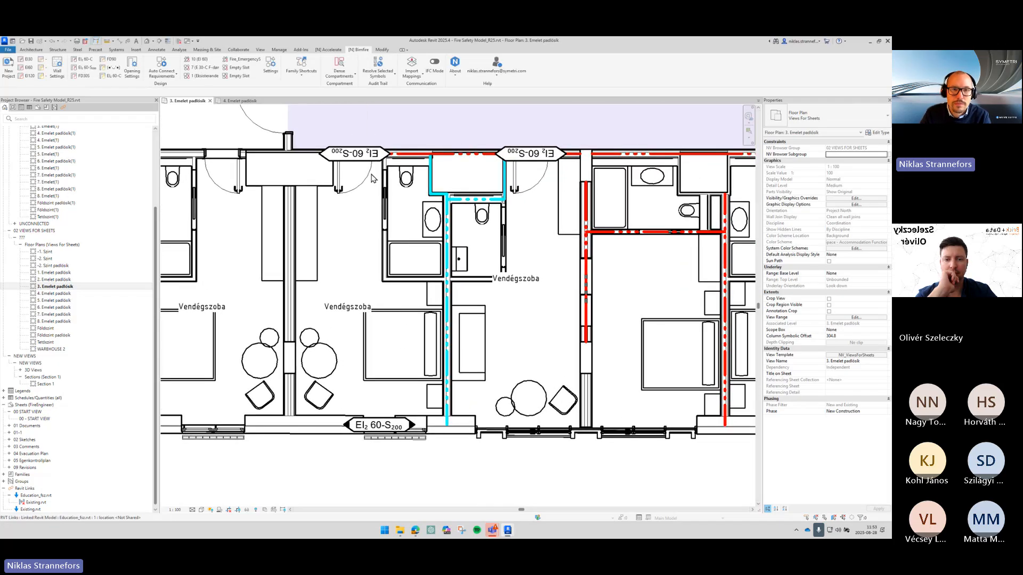
{"action": "left_click", "coordinate": [374, 156]}
{"action": "left_click", "coordinate": [530, 159]}
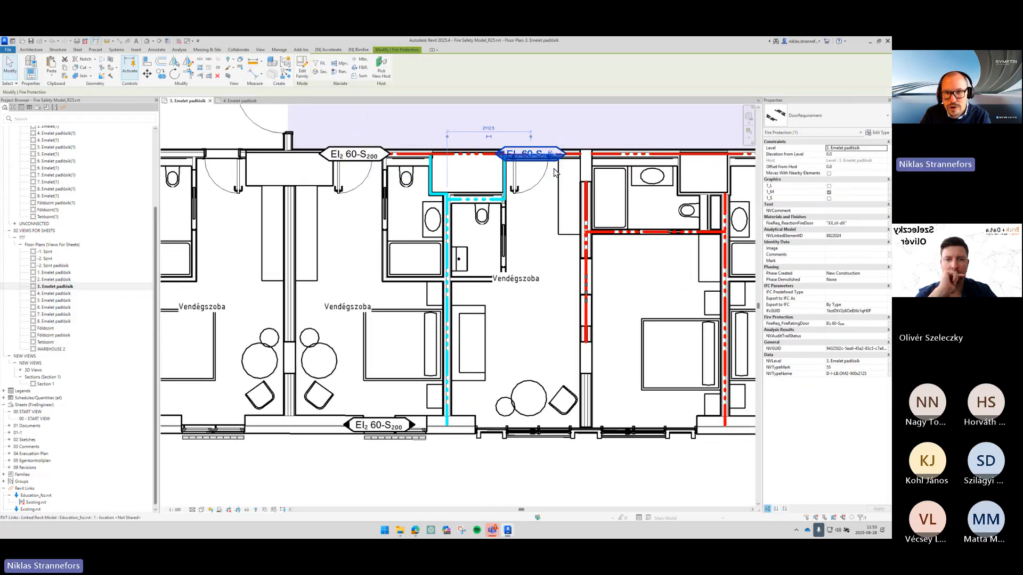
{"action": "key", "text": "space"}
{"action": "left_click", "coordinate": [543, 223]}
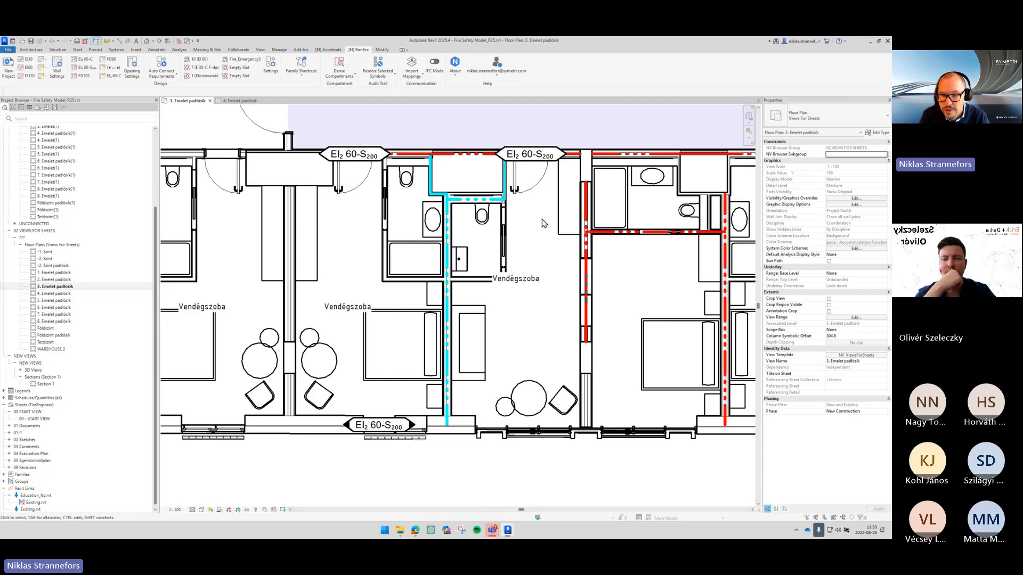
{"action": "left_click", "coordinate": [342, 156]}
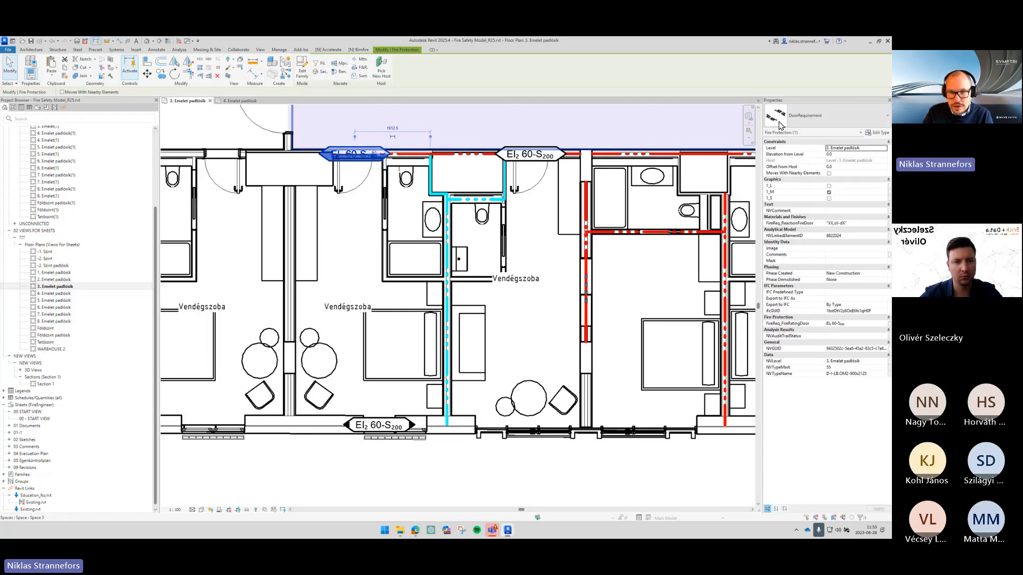
{"action": "key", "text": "ctrl"}
{"action": "key", "text": "ctrl"}
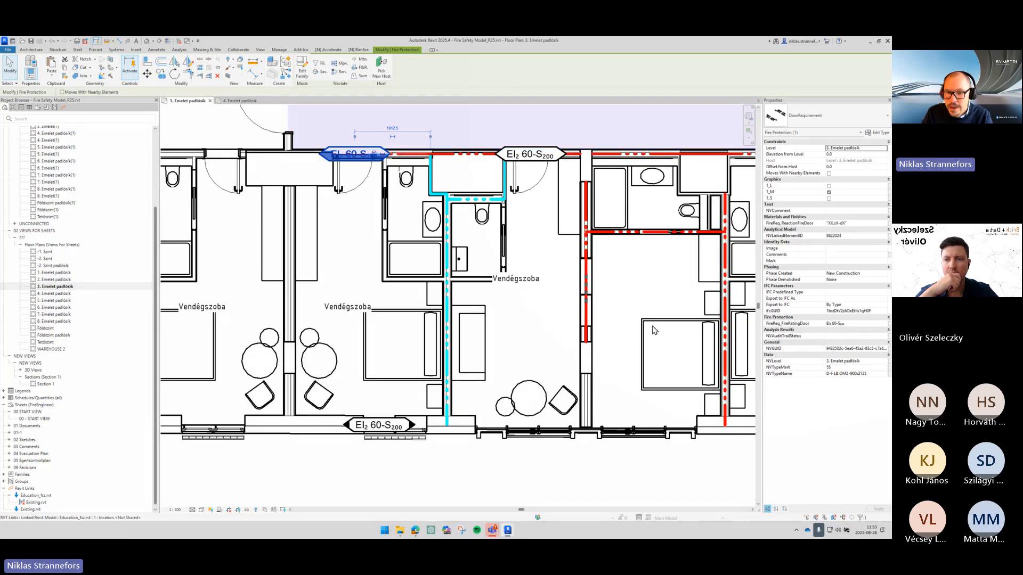
{"action": "left_click", "coordinate": [402, 422]}
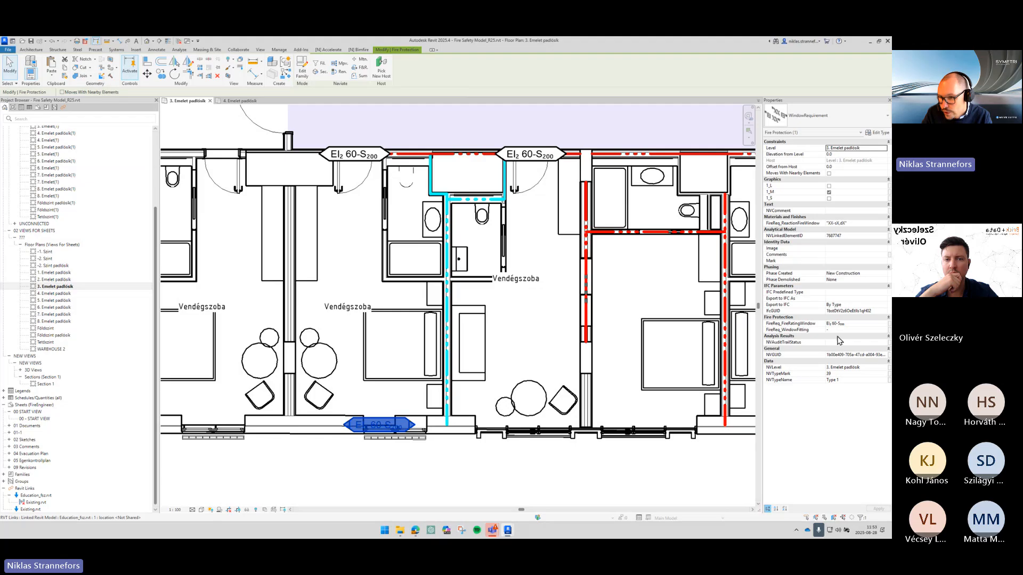
- Change the left corridor door requirement's fire rating to EI₂ 60-C
{"action": "left_click", "coordinate": [366, 153]}
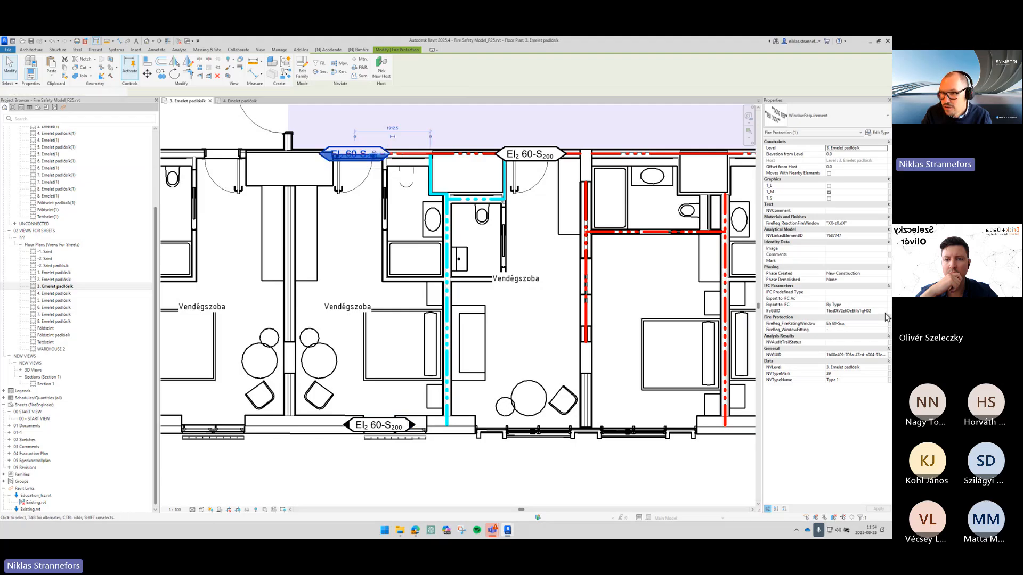
{"action": "double_click", "coordinate": [849, 323]}
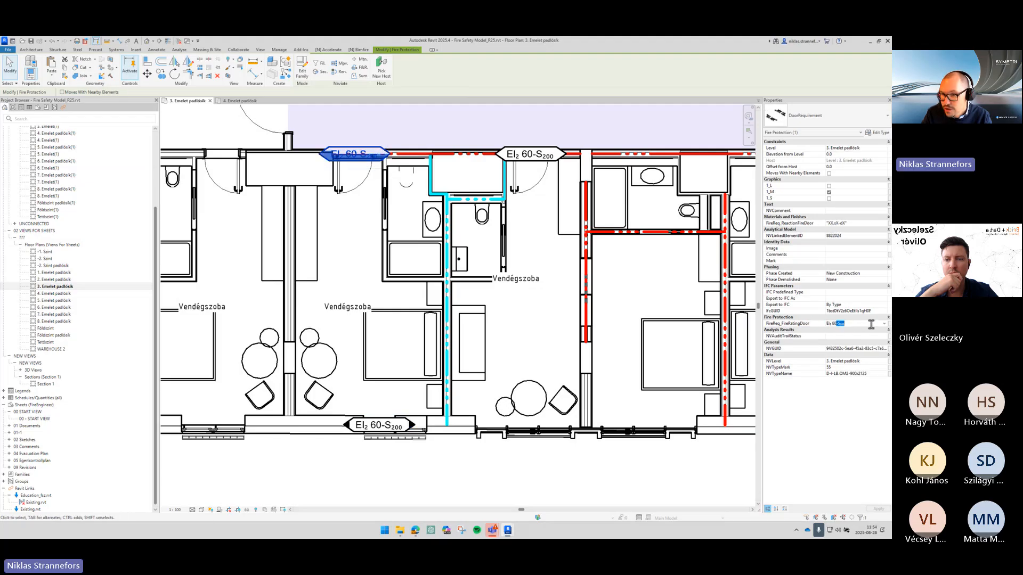
{"action": "type", "text": "C"}
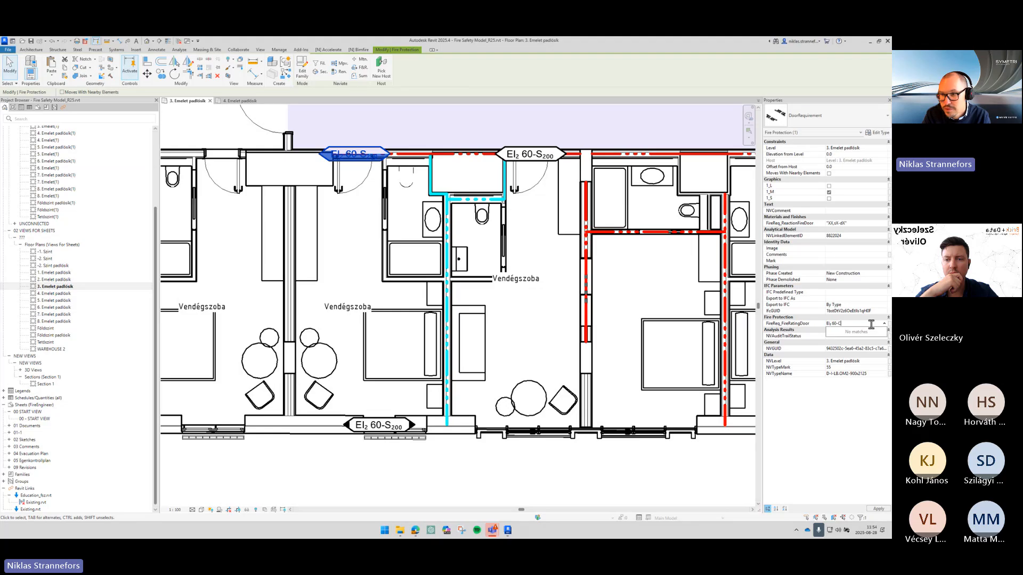
{"action": "key", "text": "Return"}
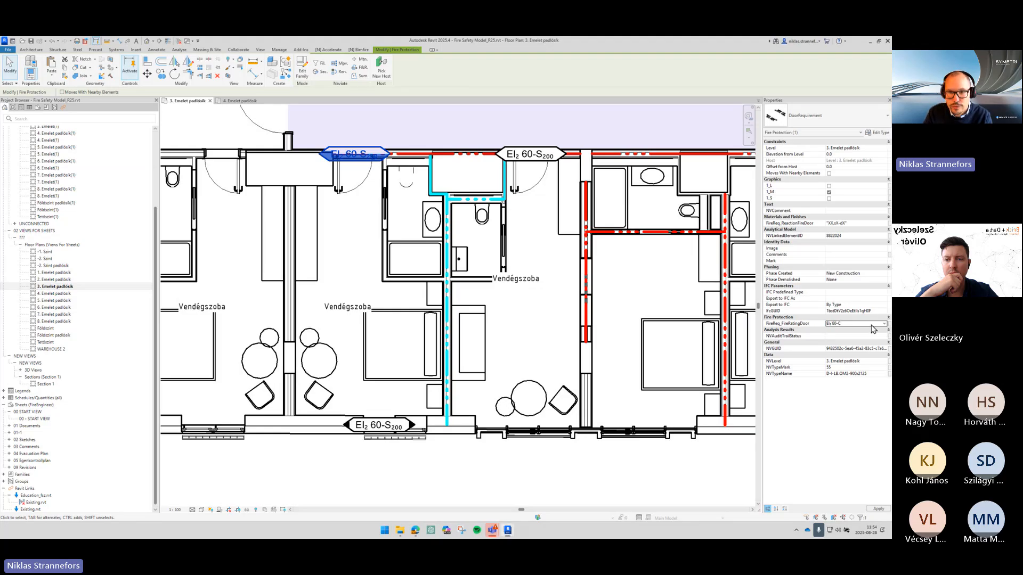
{"action": "left_click", "coordinate": [596, 269]}
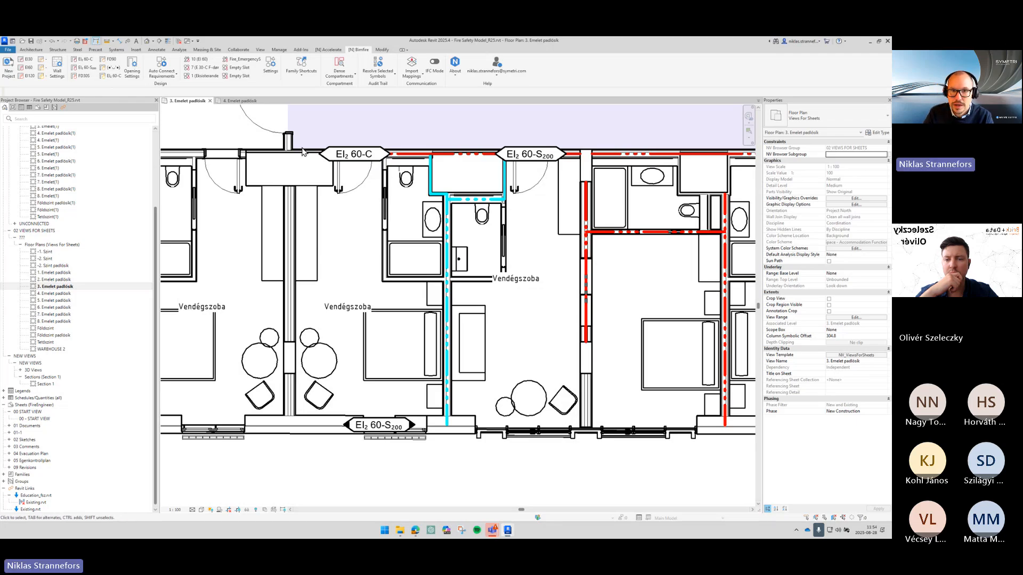
- Append C to the right corridor door requirement's fire rating, making it EI₂ 60-S₂₀₀C
{"action": "left_click", "coordinate": [531, 153]}
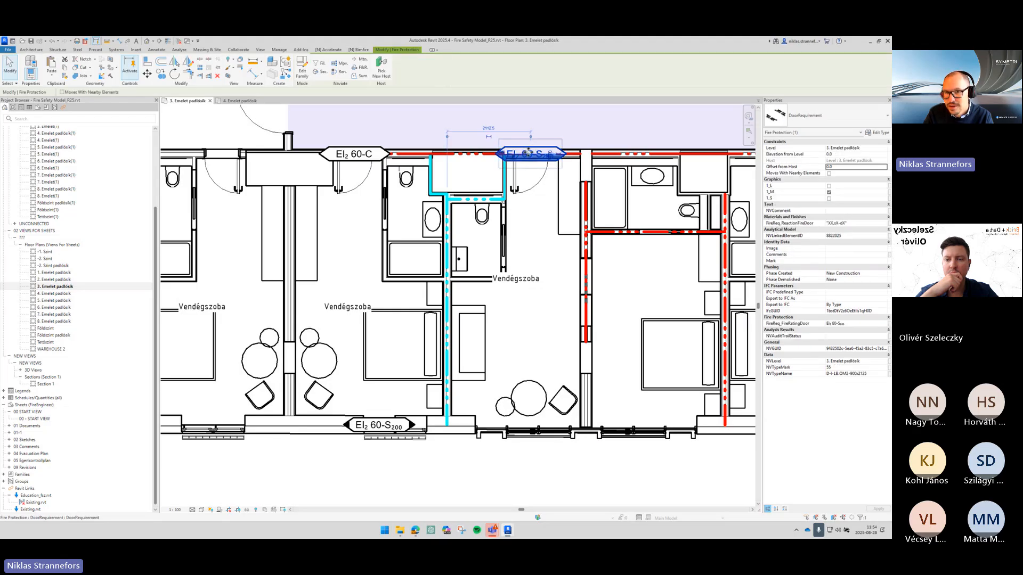
{"action": "left_click", "coordinate": [850, 322]}
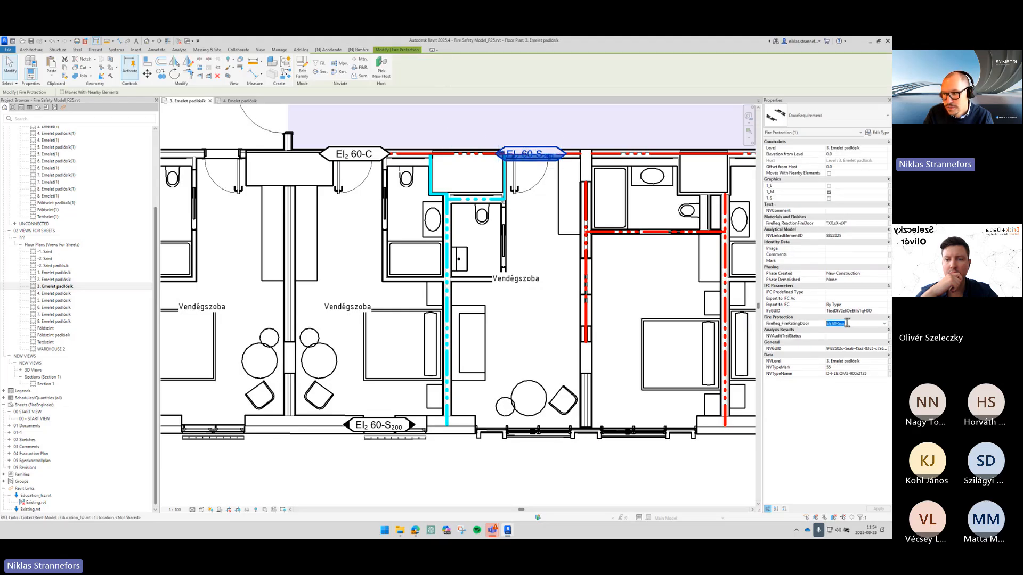
{"action": "left_click", "coordinate": [849, 322]}
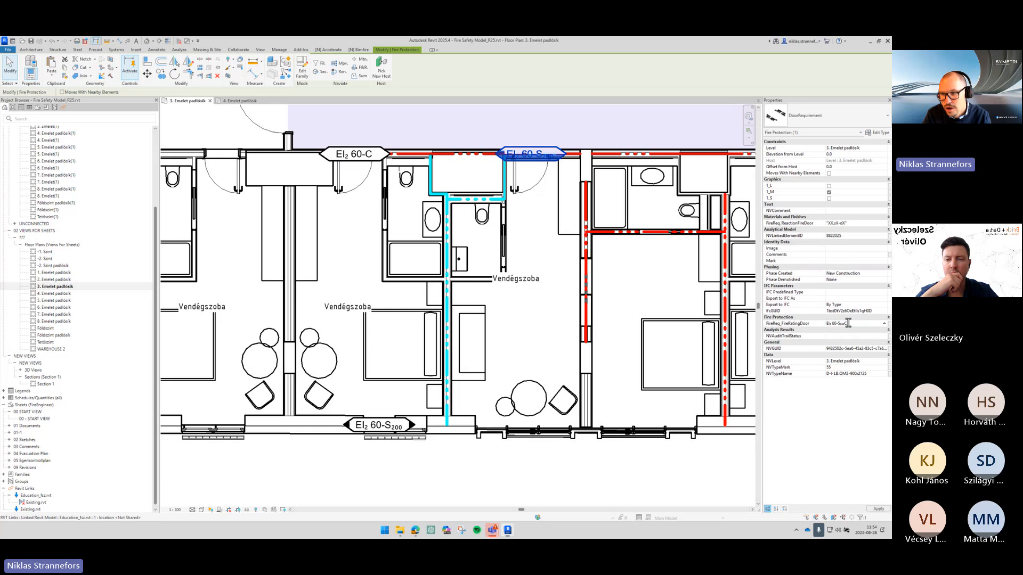
{"action": "type", "text": "C"}
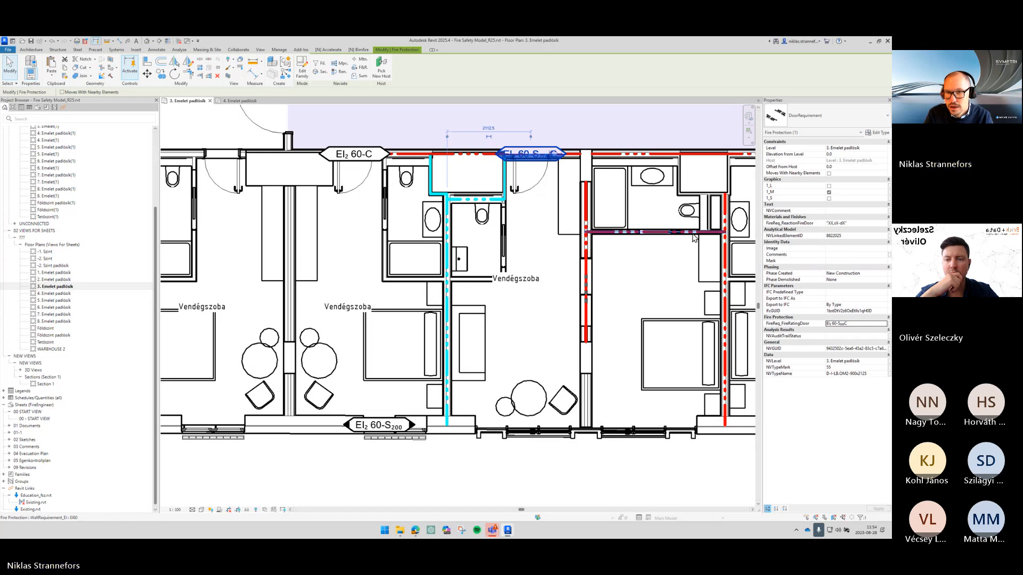
{"action": "left_click", "coordinate": [687, 266]}
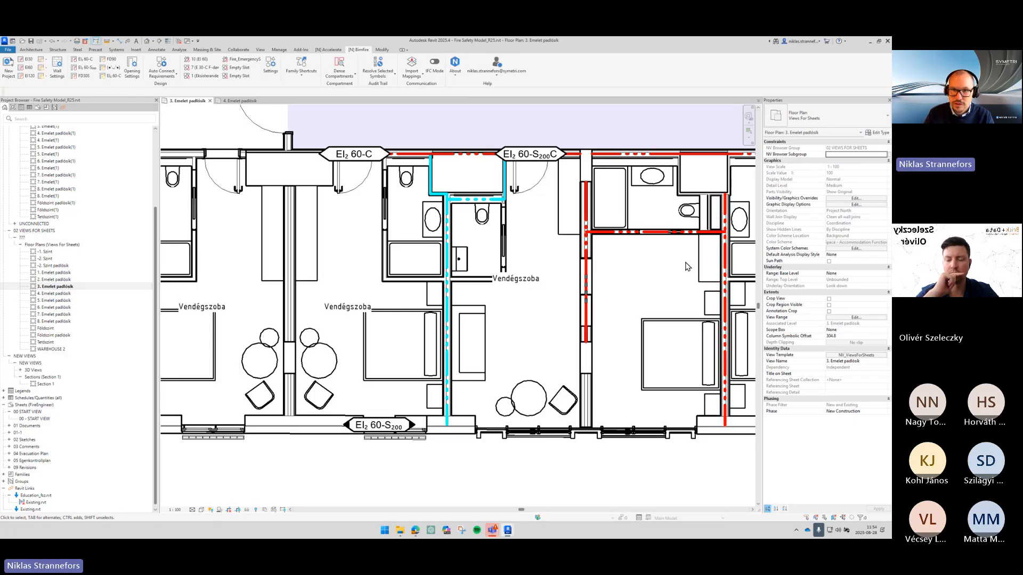
- Set the facade window requirement's fire rating to EW 60
{"action": "left_click", "coordinate": [402, 426]}
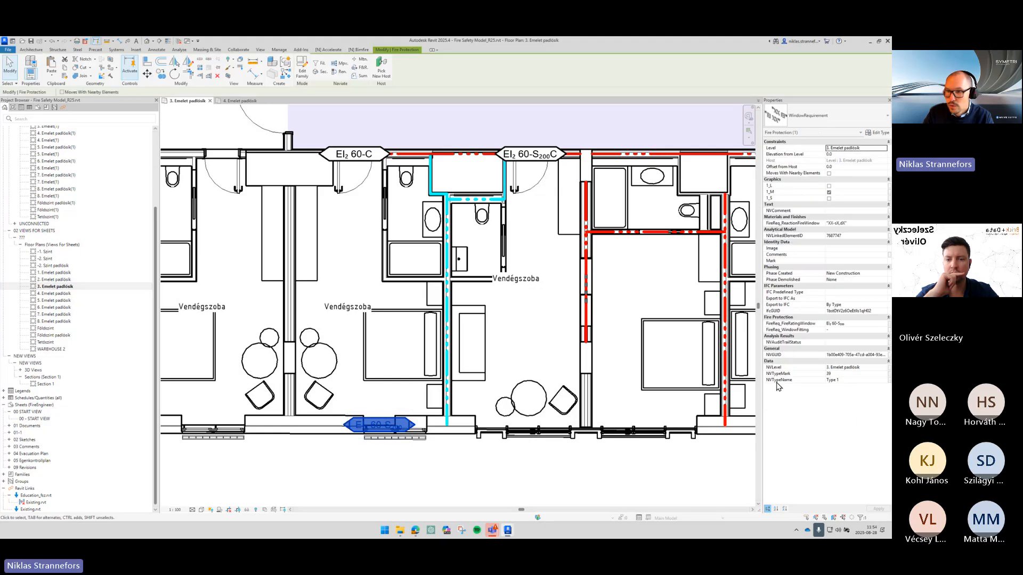
{"action": "left_click", "coordinate": [851, 323]}
{"action": "type", "text": "EW 60"}
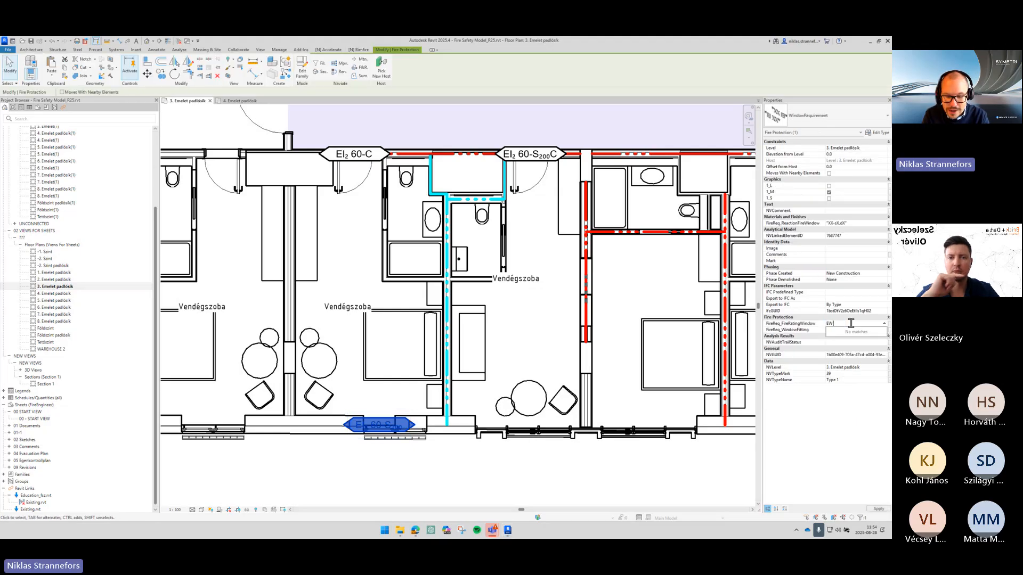
{"action": "left_click", "coordinate": [515, 314]}
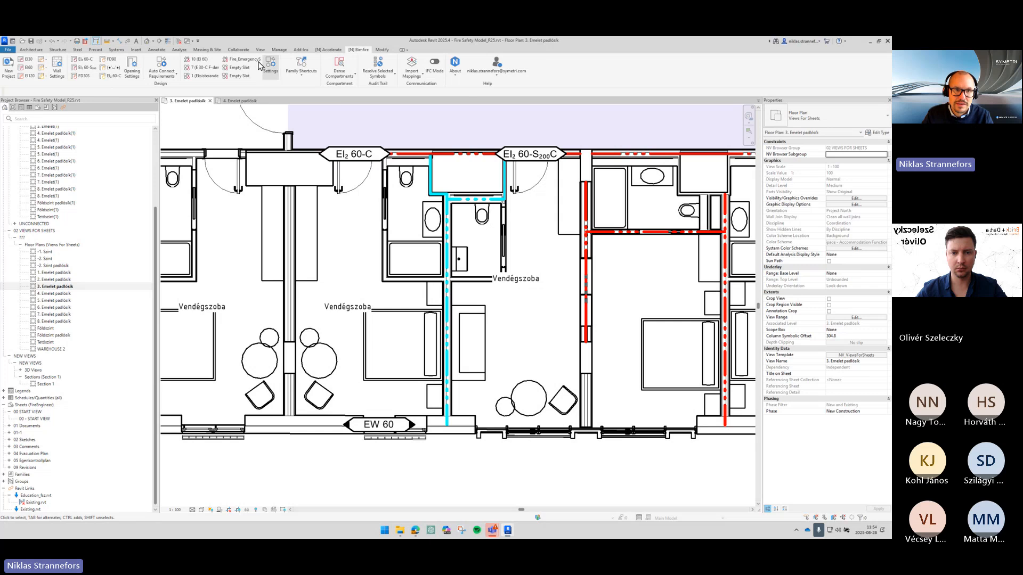
{"action": "left_click", "coordinate": [104, 74]}
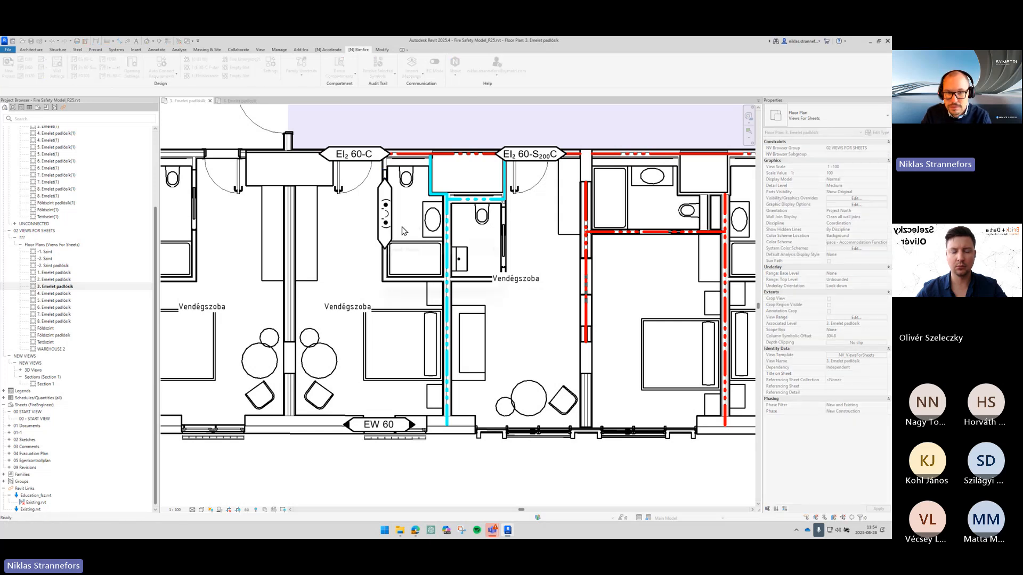
{"action": "left_click", "coordinate": [394, 230]}
{"action": "left_click", "coordinate": [395, 231]}
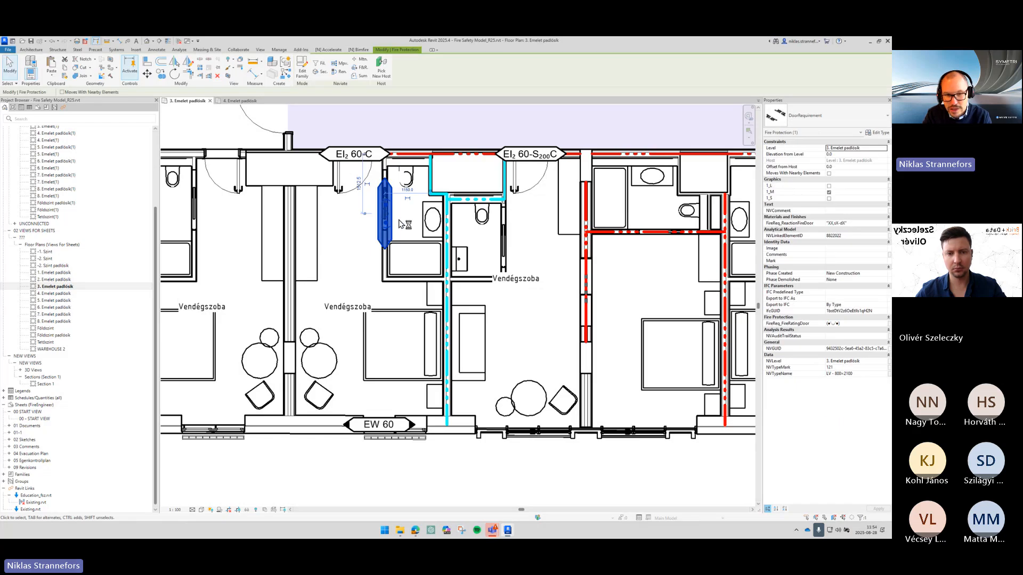
{"action": "key", "text": "Delete"}
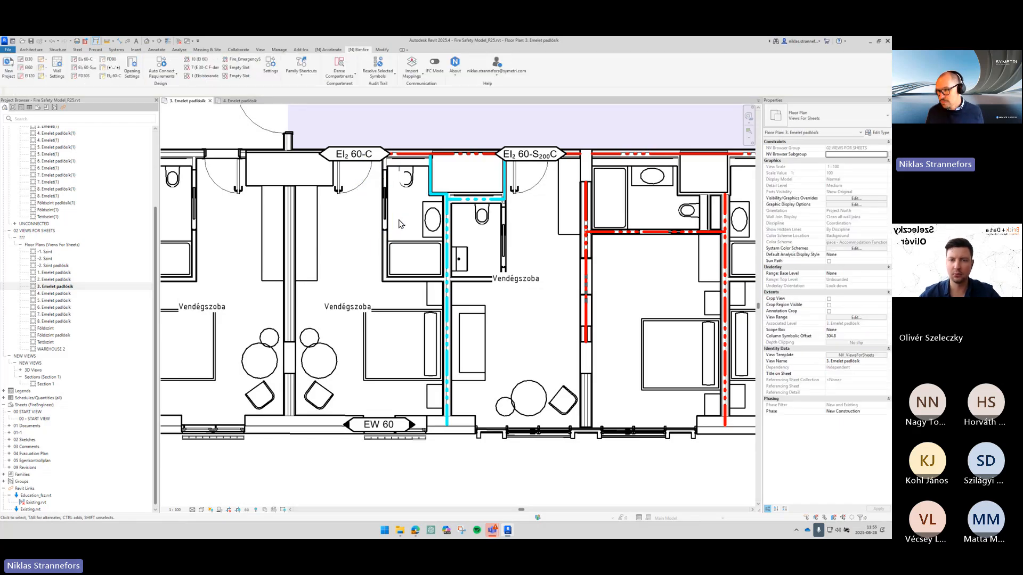